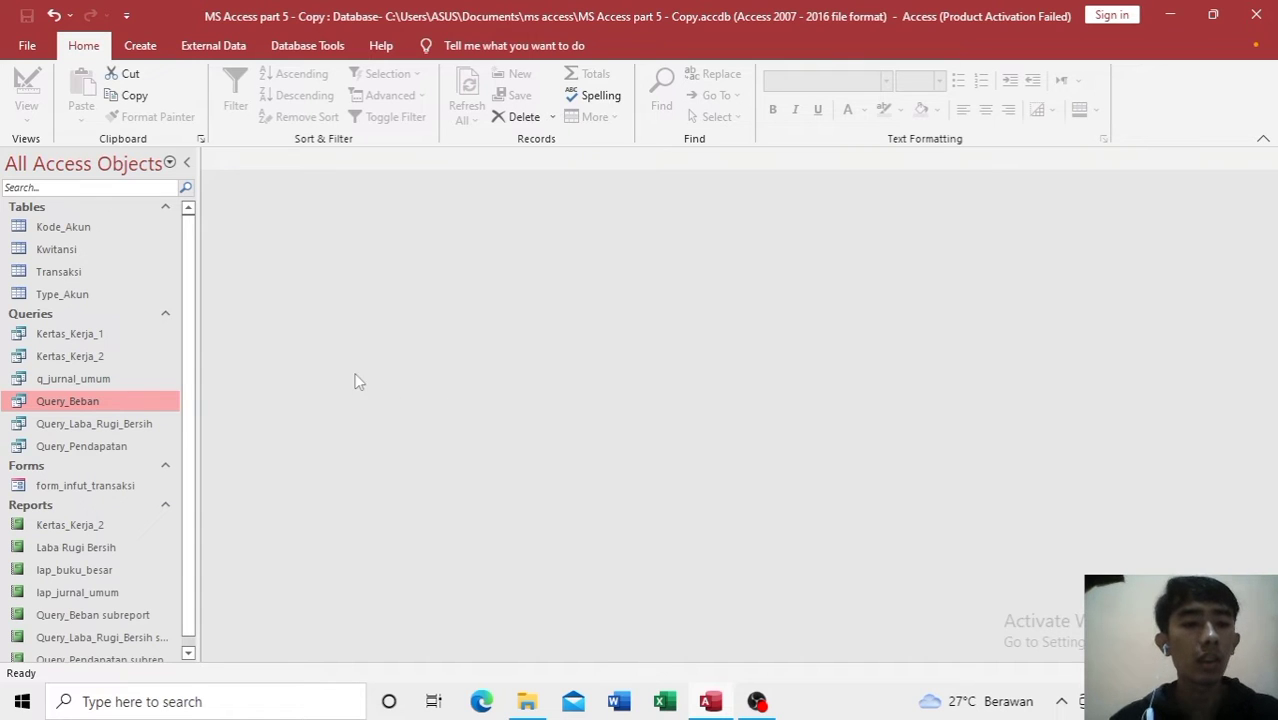
Step: Open Query_Beban in Design View and save a copy of it as a query named Query_Aktiva_Lancar
right_click(104, 400)
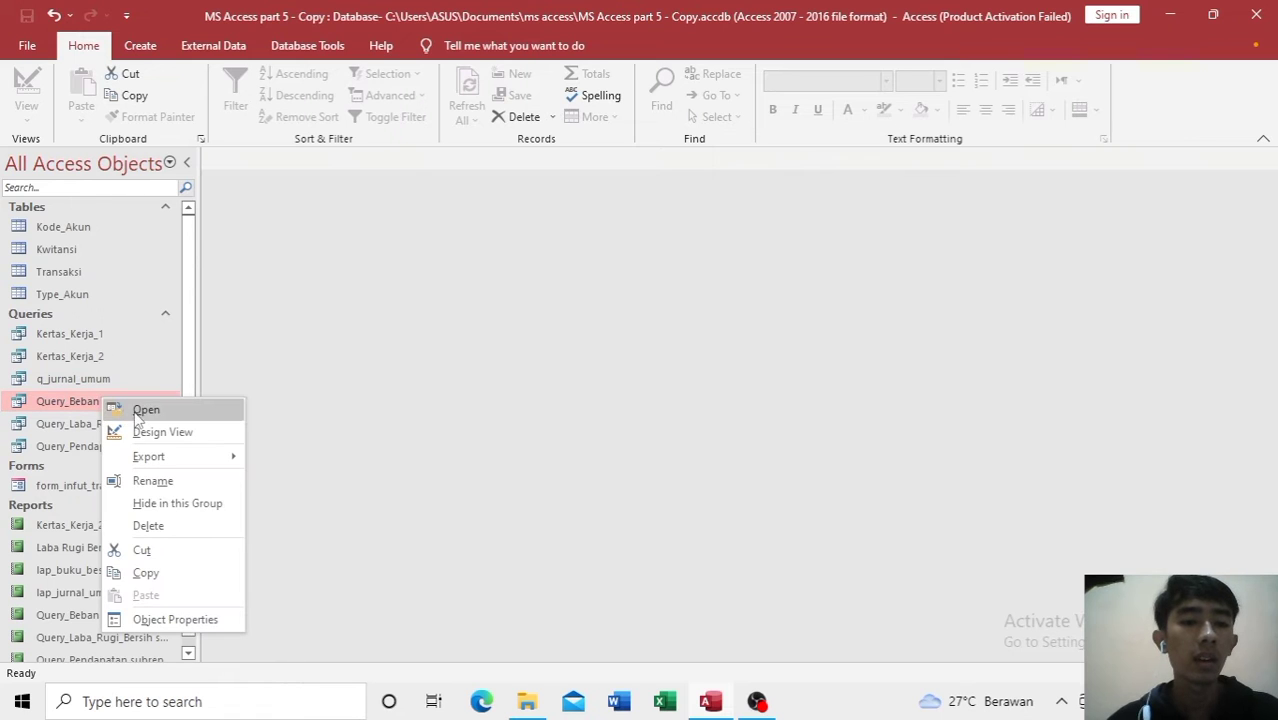
click(160, 432)
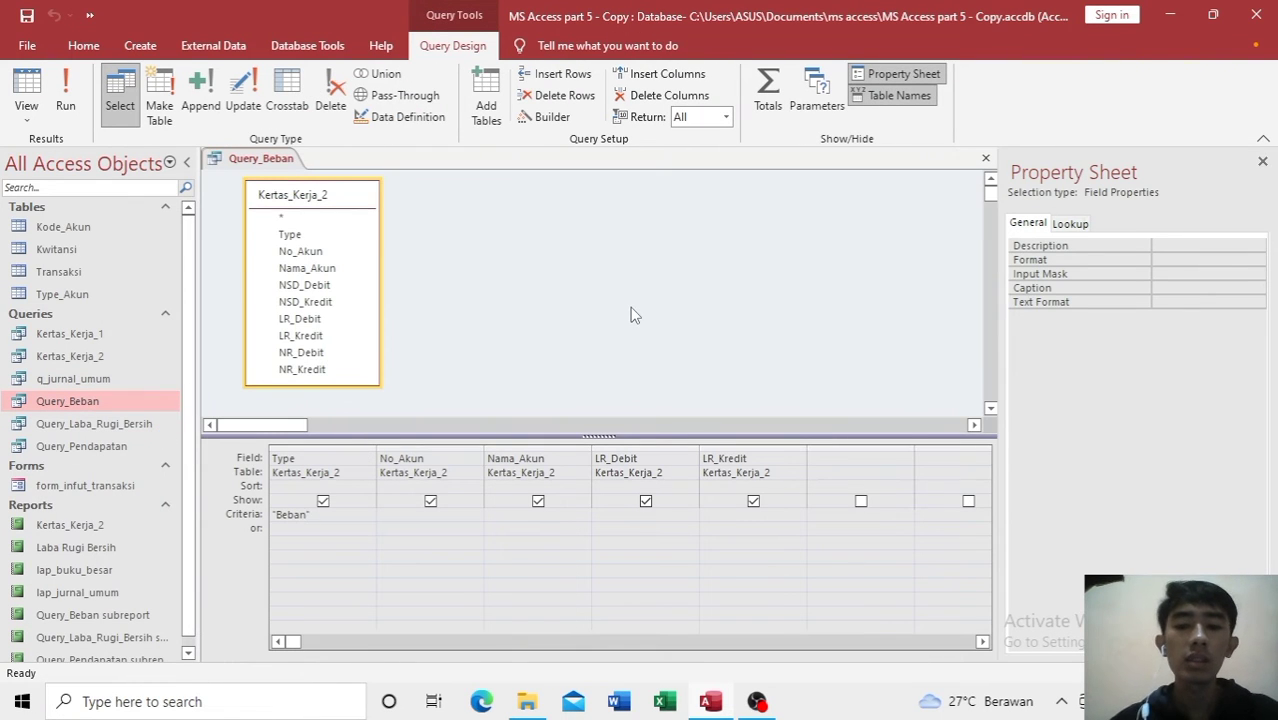
key(F12)
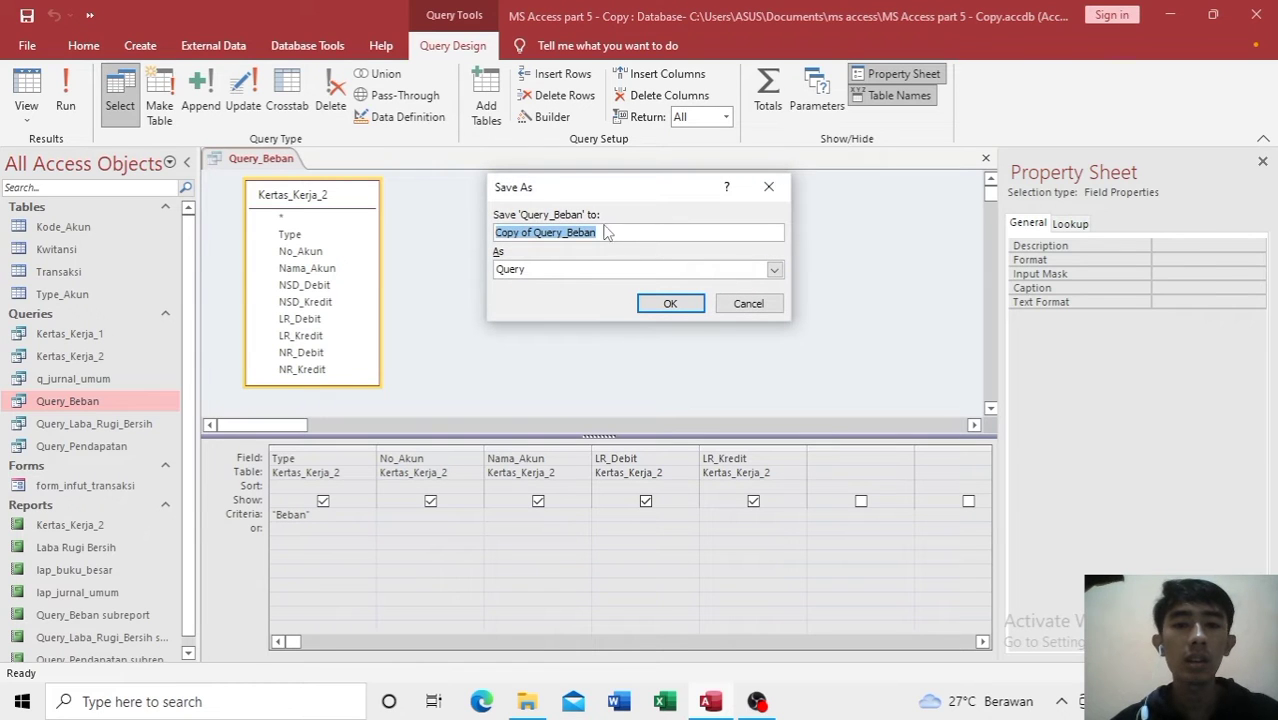
click(604, 228)
key(BackSpace)
key(BackSpace)
key(BackSpace)
key(BackSpace)
key(BackSpace)
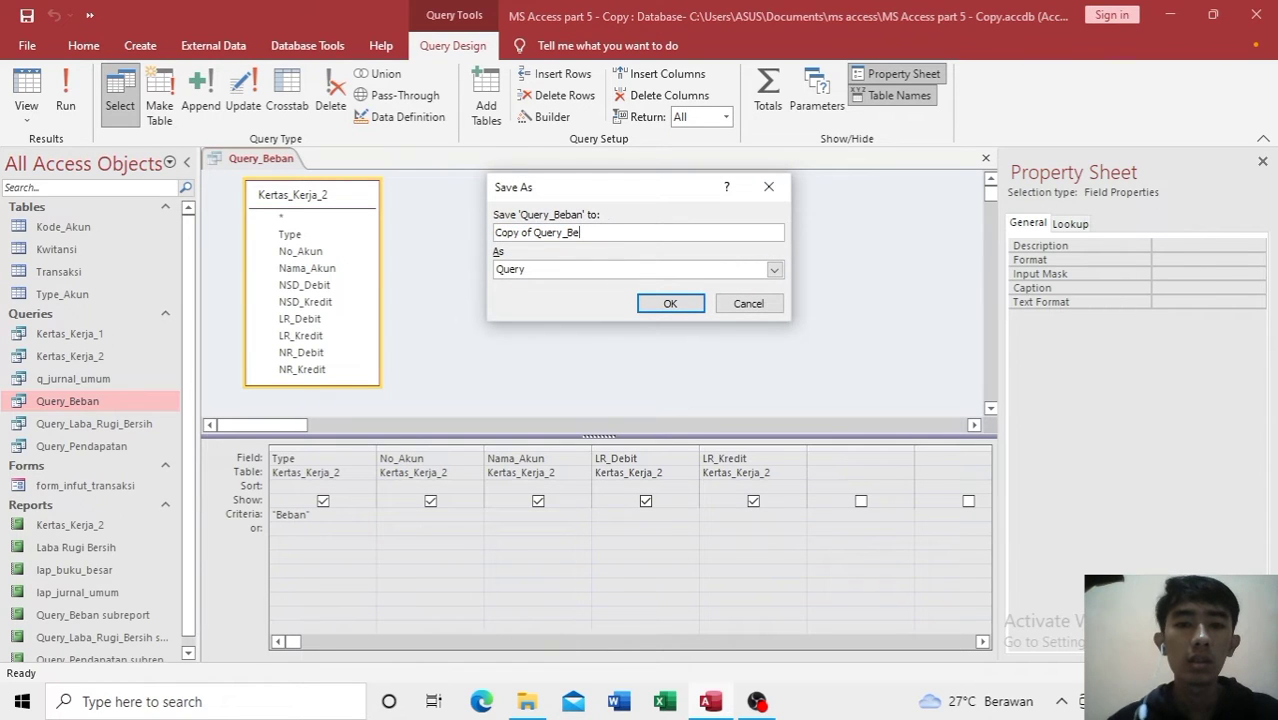
text(A)
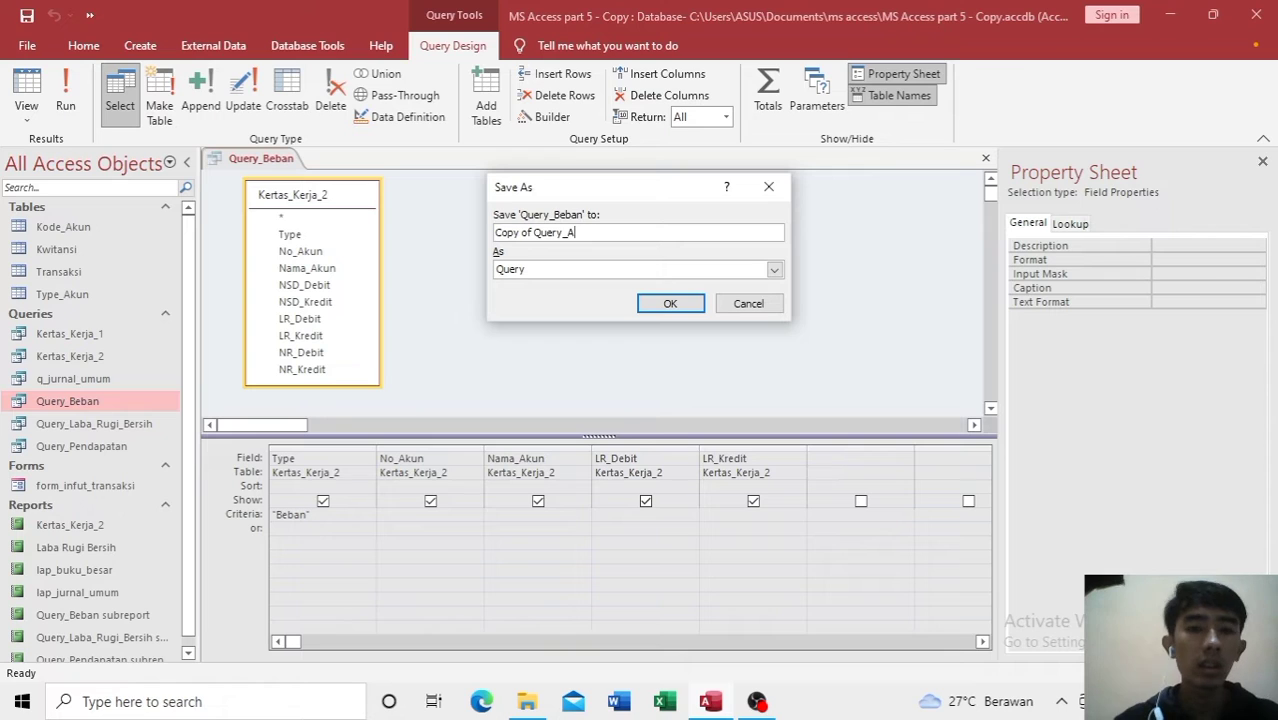
text(ktiv)
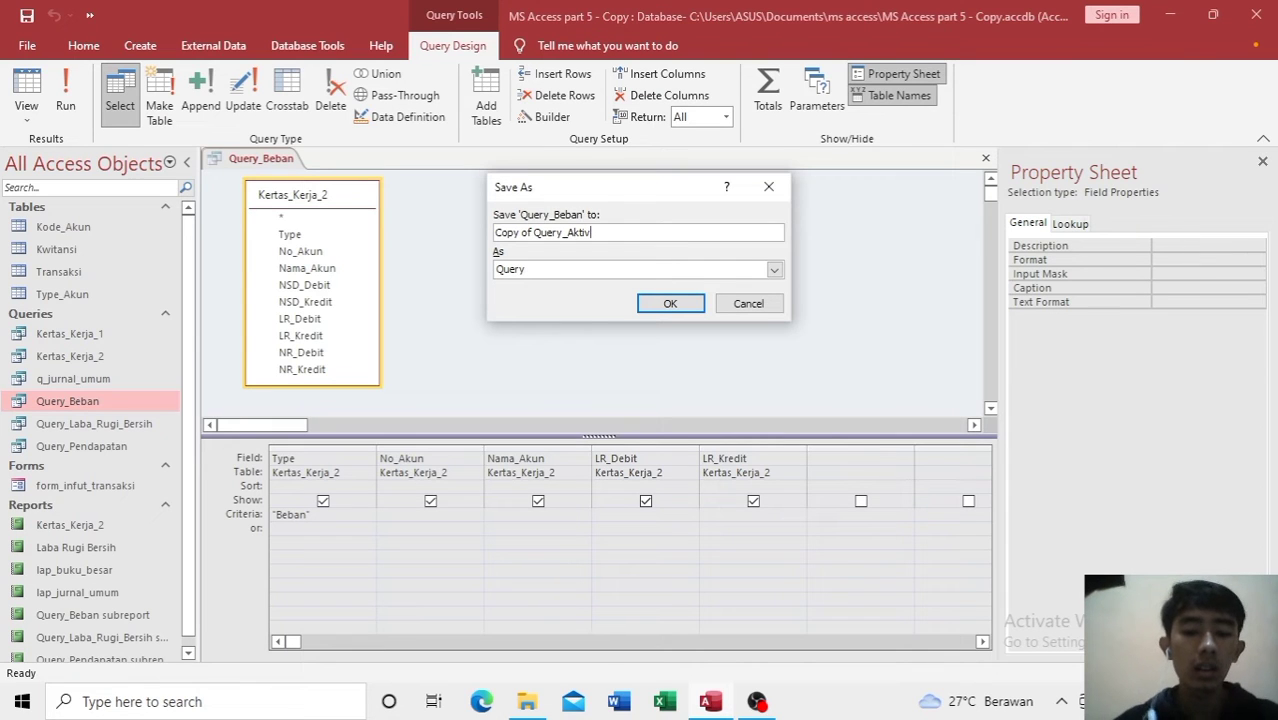
text(a_)
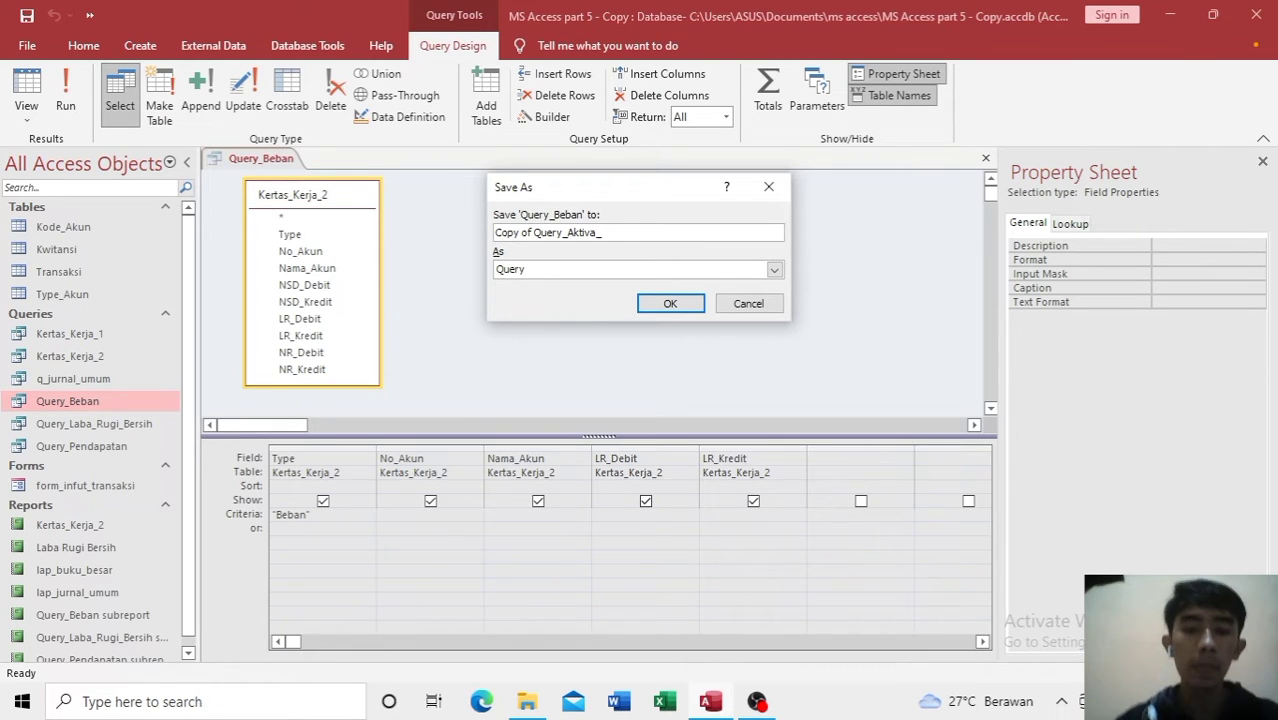
text(Lanca)
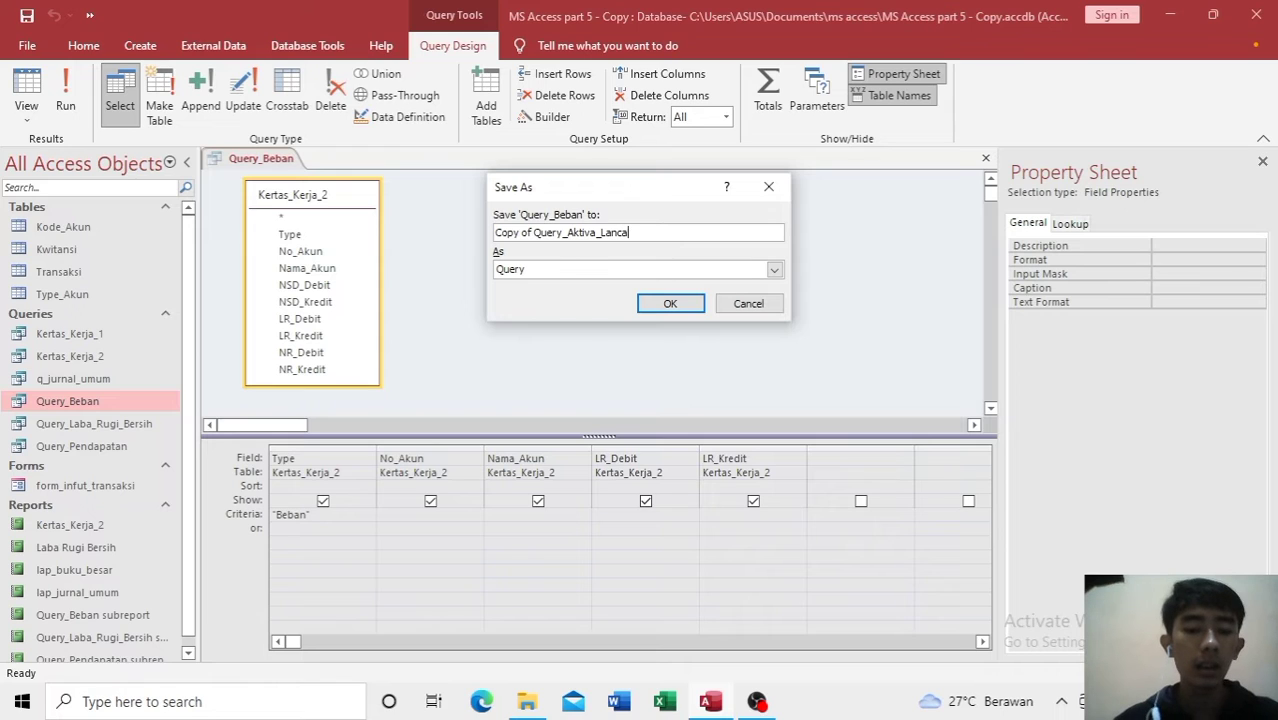
text(r)
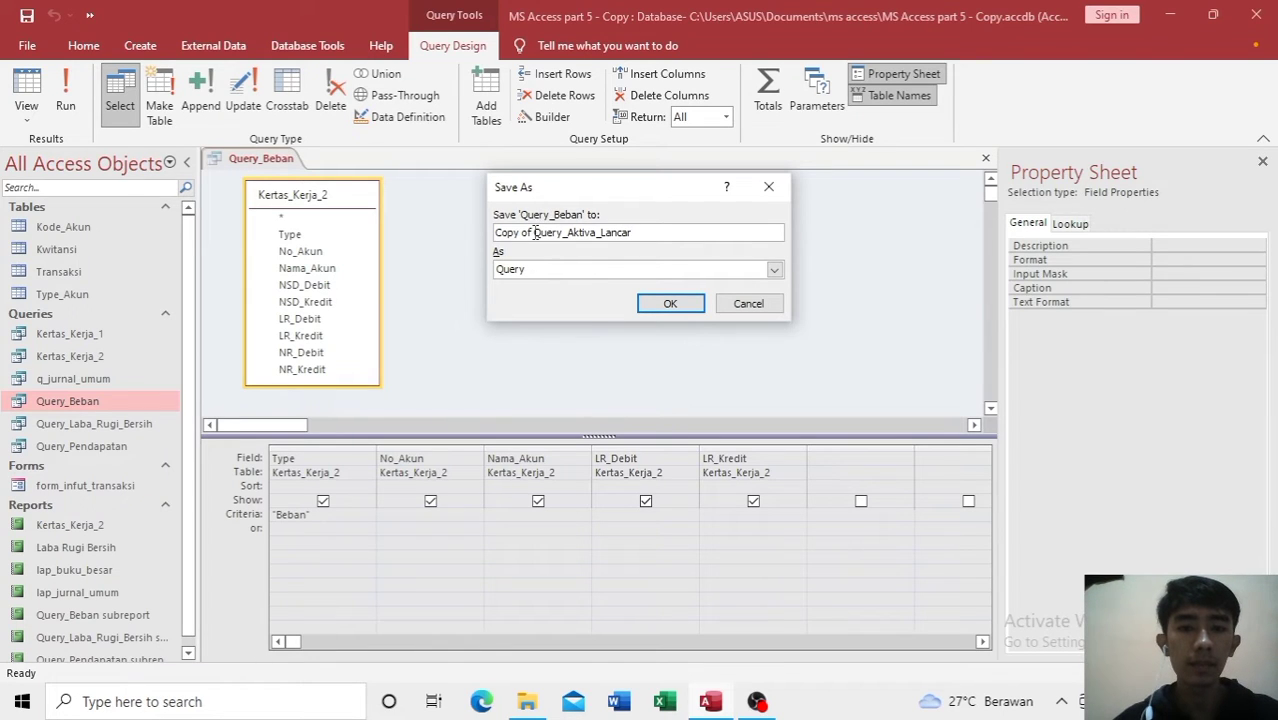
click(535, 232)
key(BackSpace)
key(BackSpace)
key(BackSpace)
key(BackSpace)
key(BackSpace)
key(BackSpace)
key(BackSpace)
key(BackSpace)
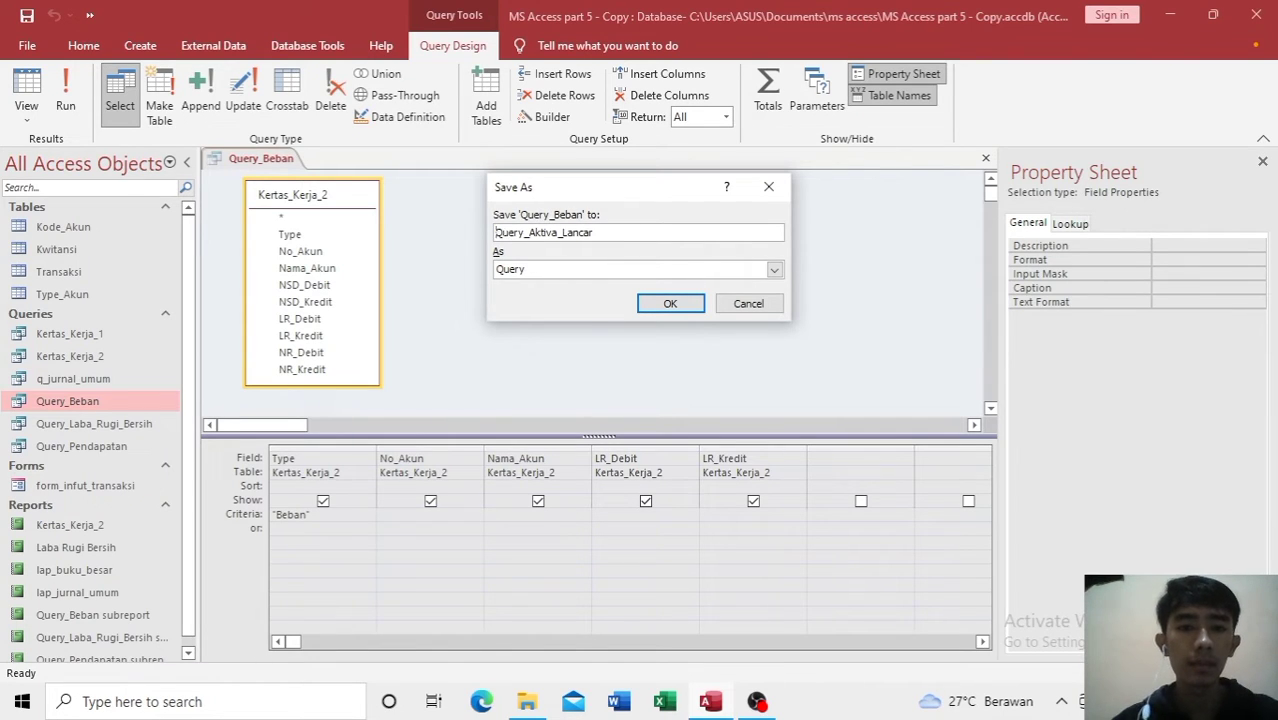
click(680, 306)
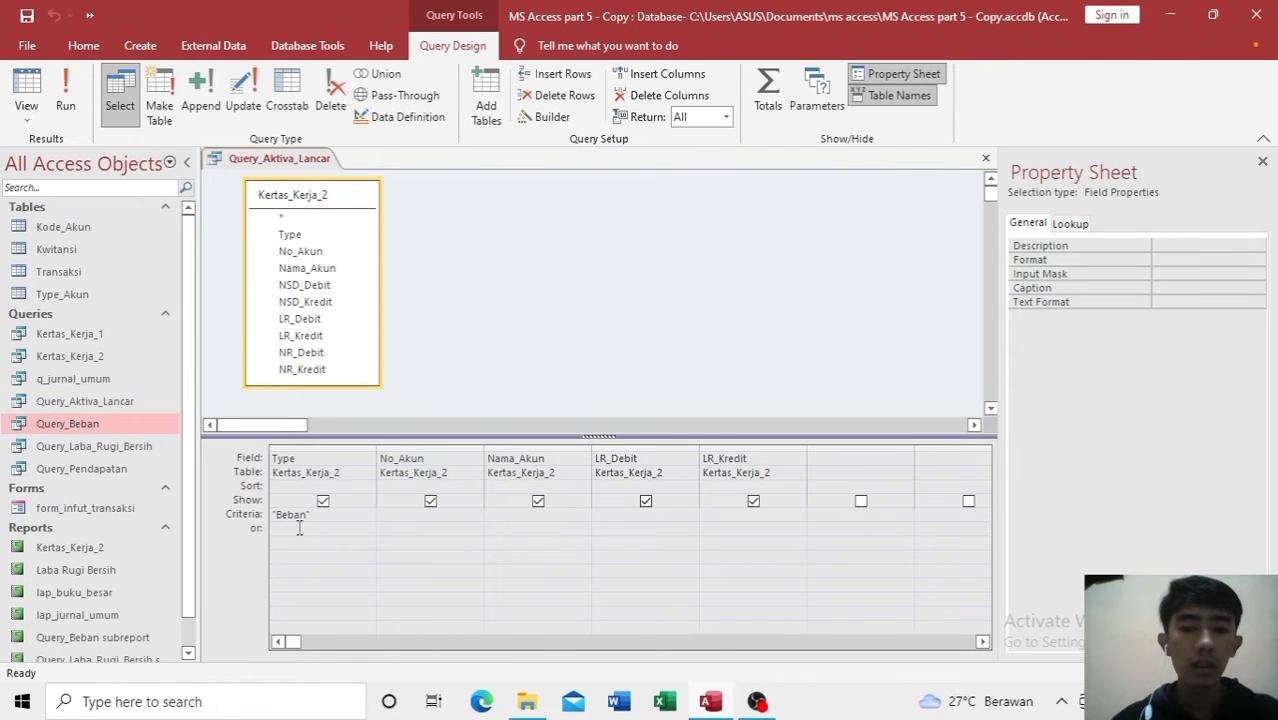
Step: Replace the criteria of the Type field with "Aktiva_lancar"
key(BackSpace)
key(BackSpace)
key(BackSpace)
key(BackSpace)
key(BackSpace)
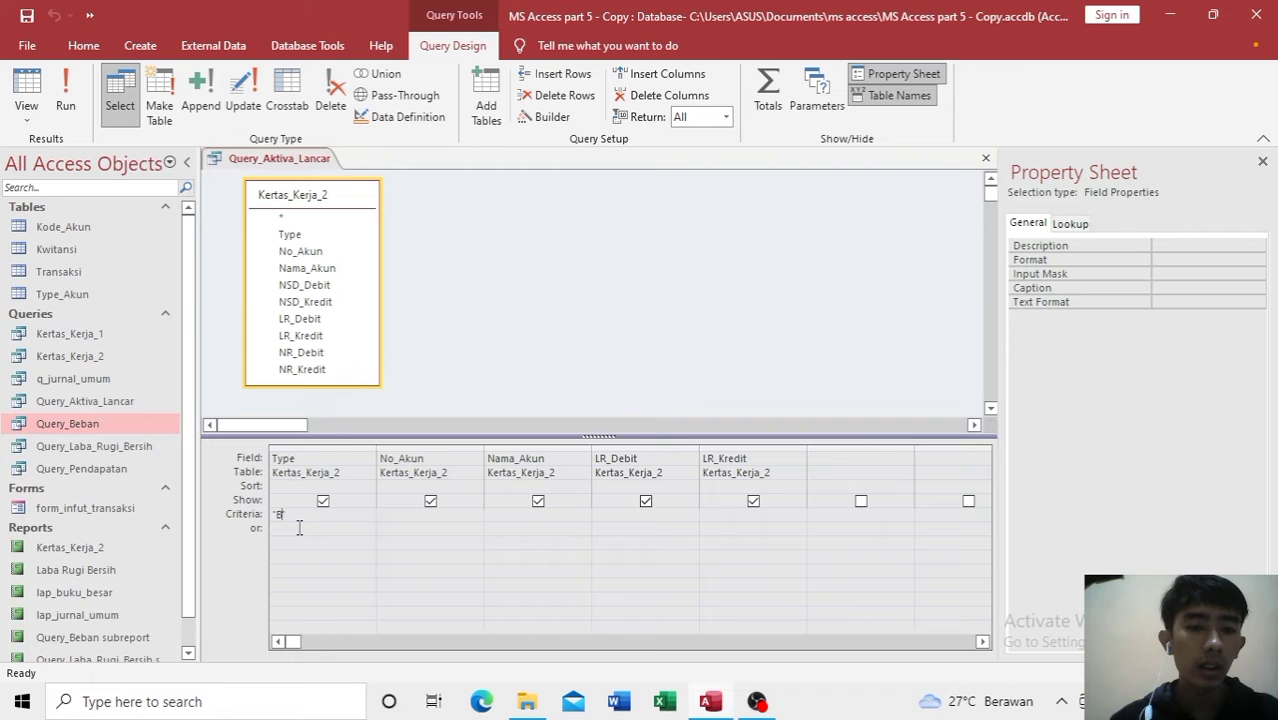
key(BackSpace)
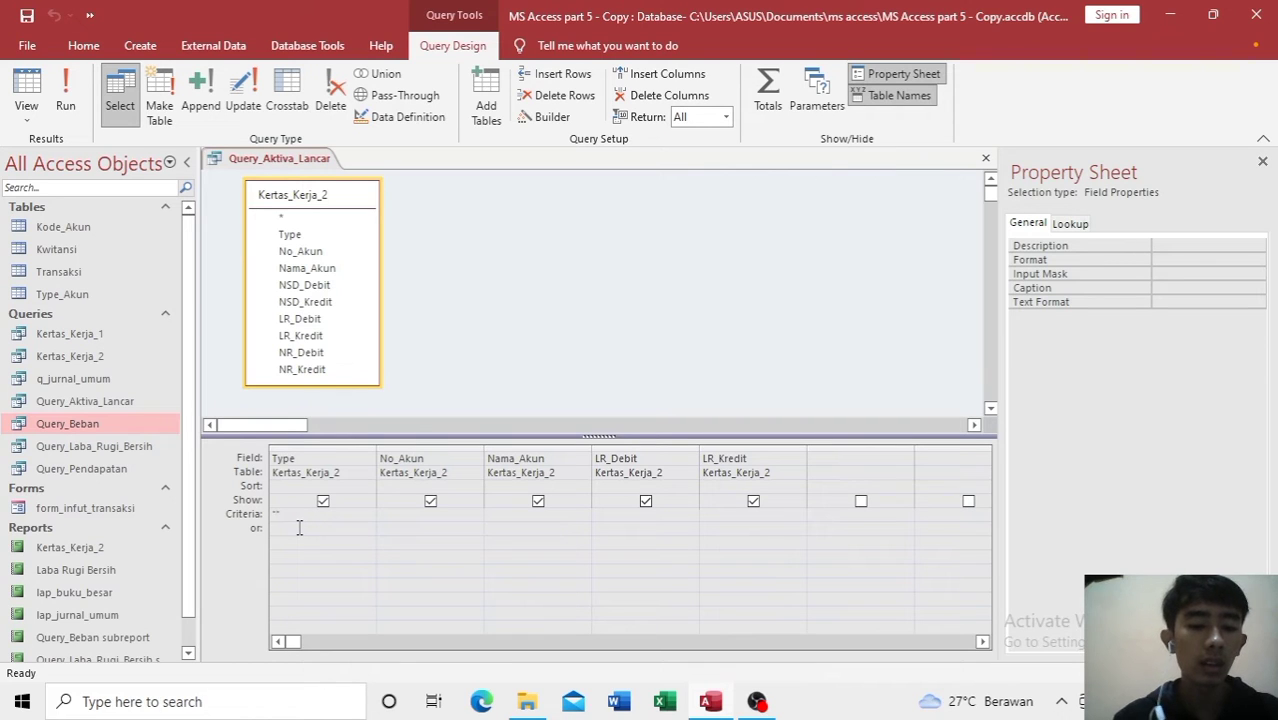
text(Aktiv)
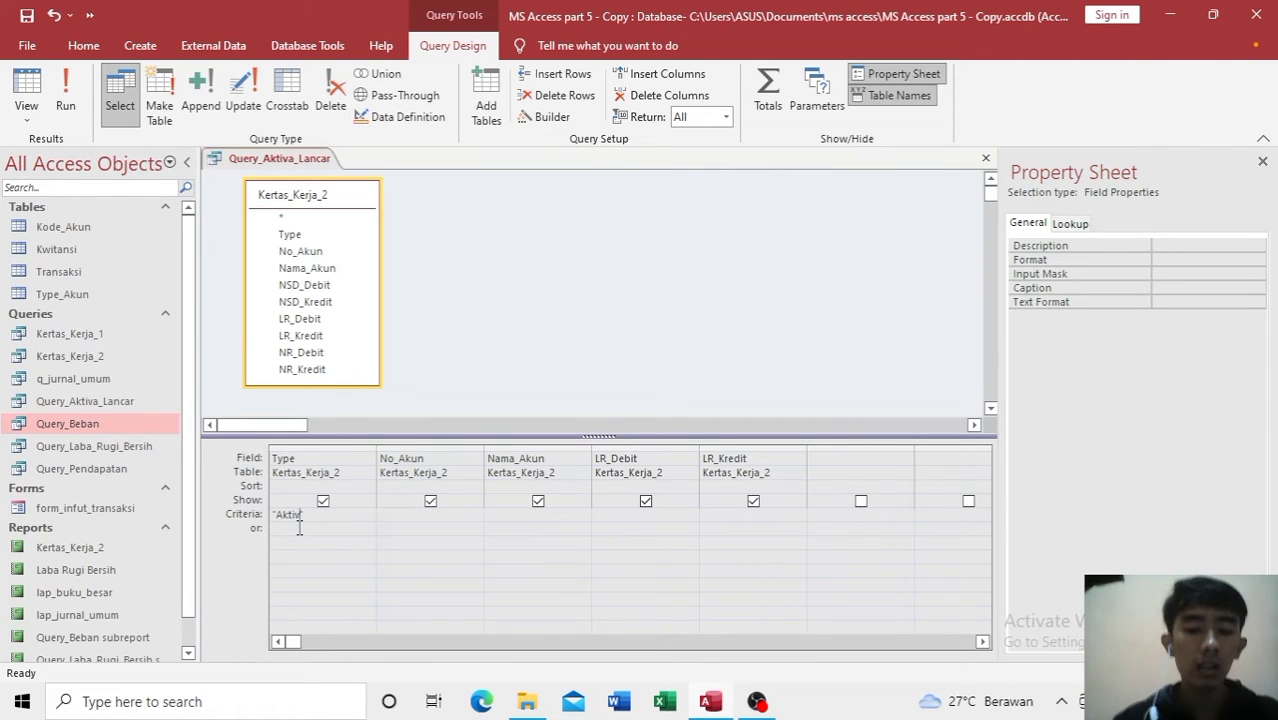
text(a_lan)
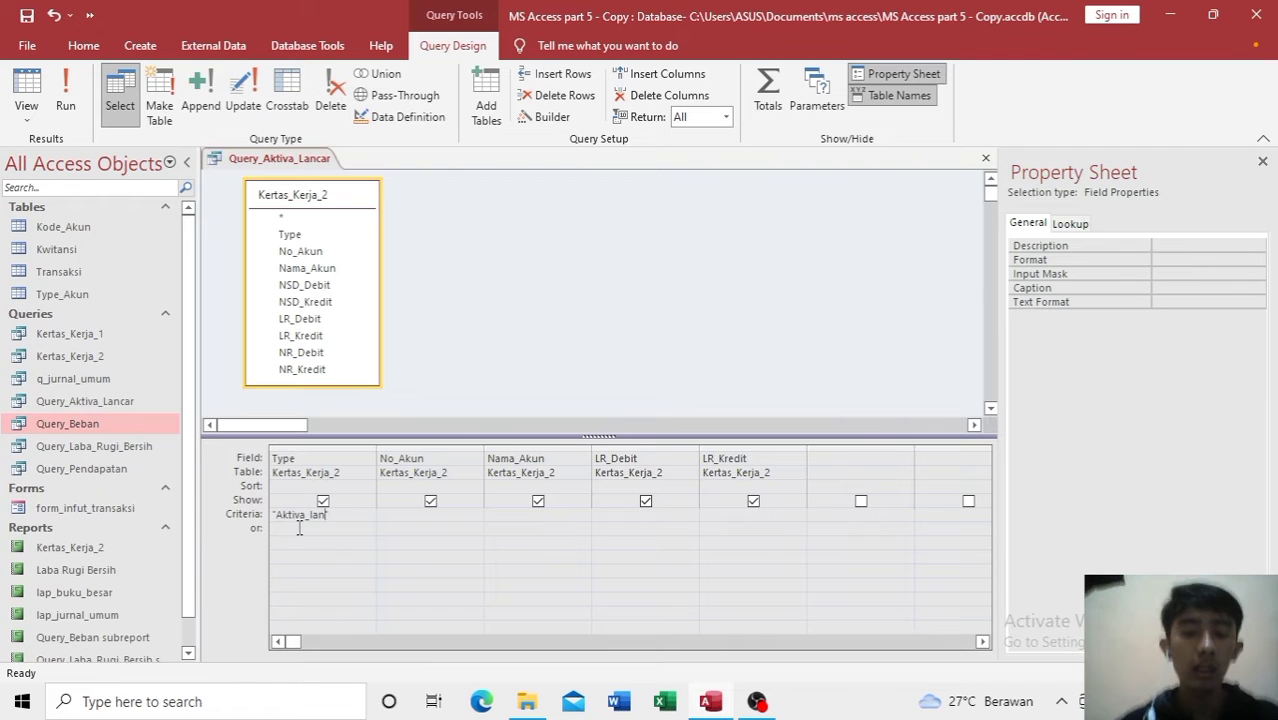
text(car)
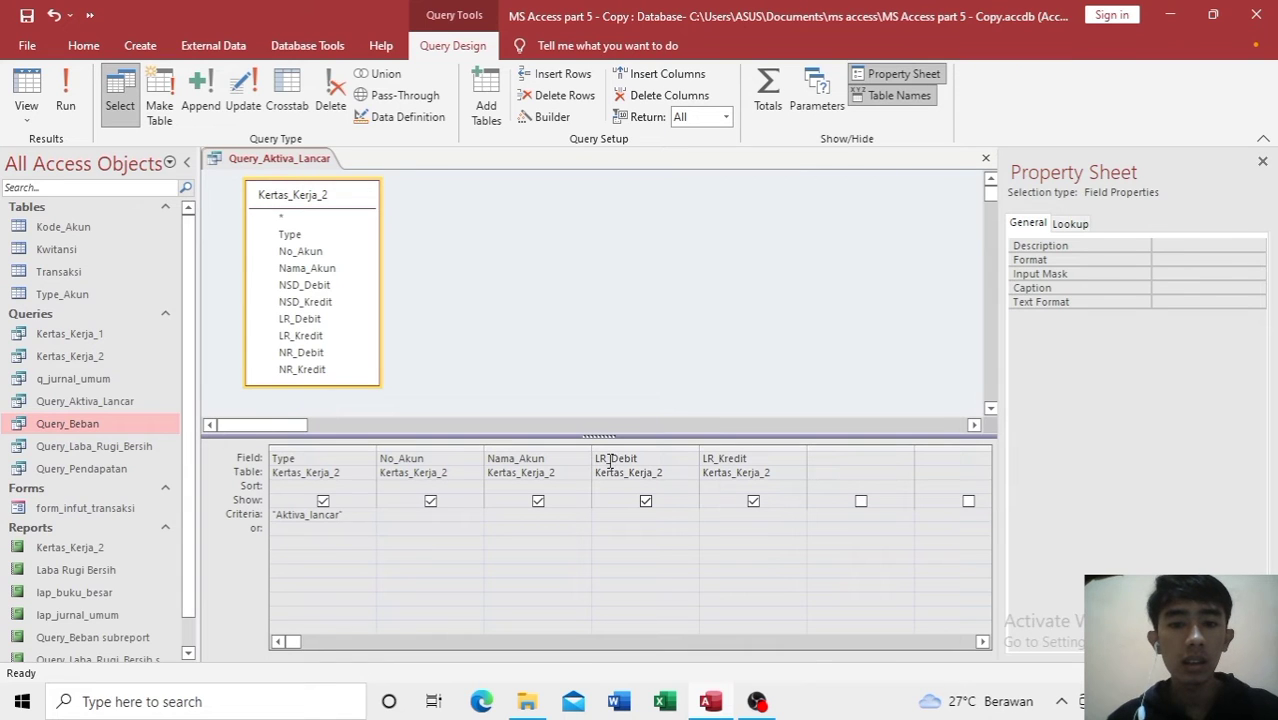
Step: Change the LR_Debit and LR_Kredit columns of the query grid to the fields NR_Debit and NR_Kredit
click(609, 458)
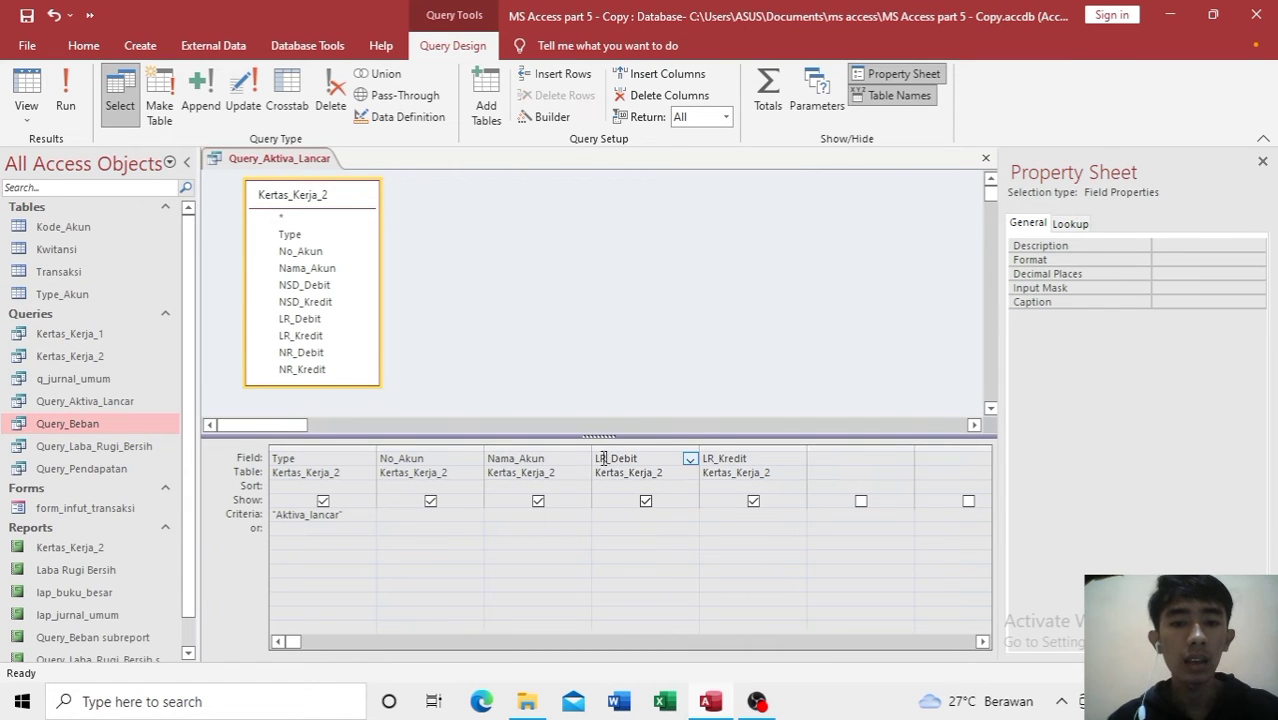
click(603, 458)
key(BackSpace)
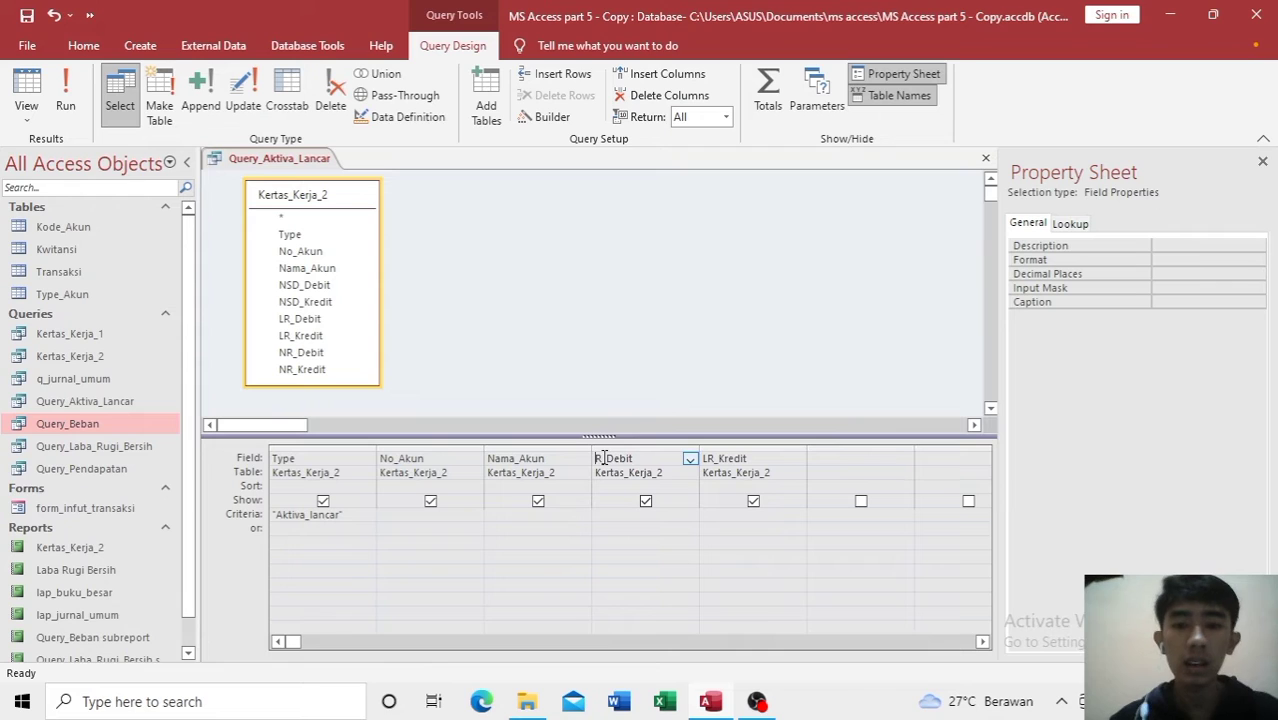
text(N)
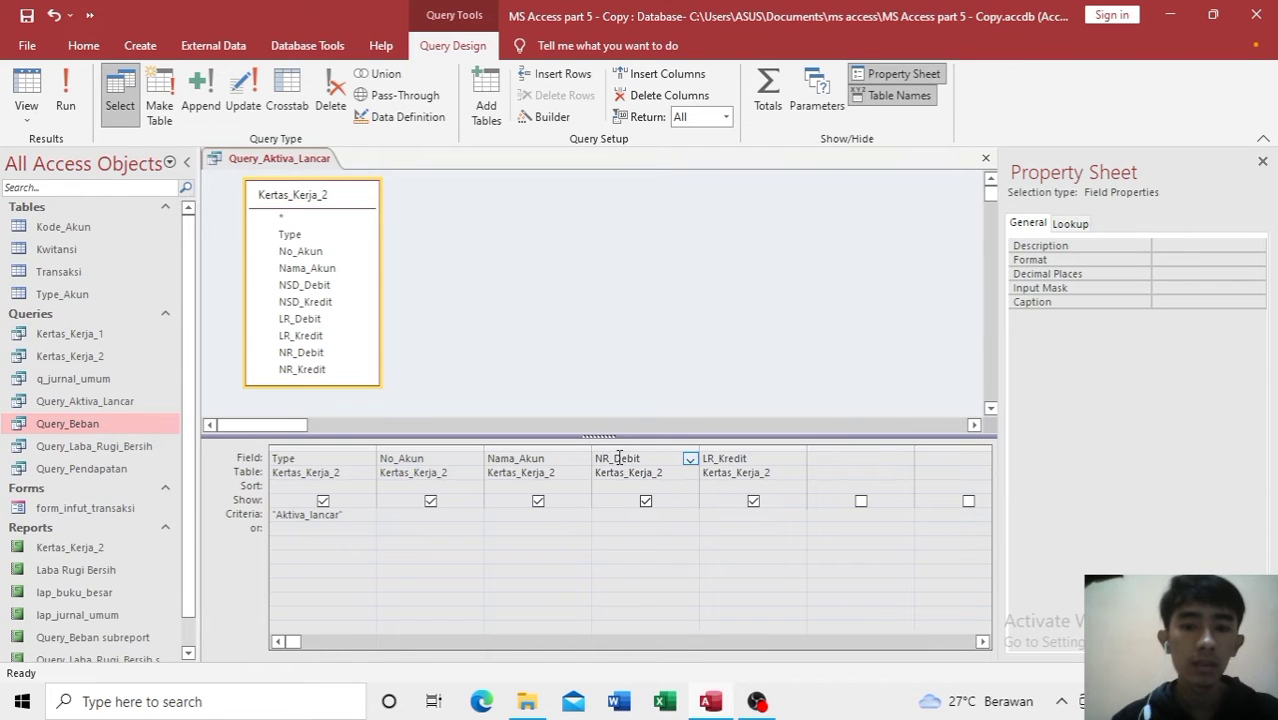
click(708, 458)
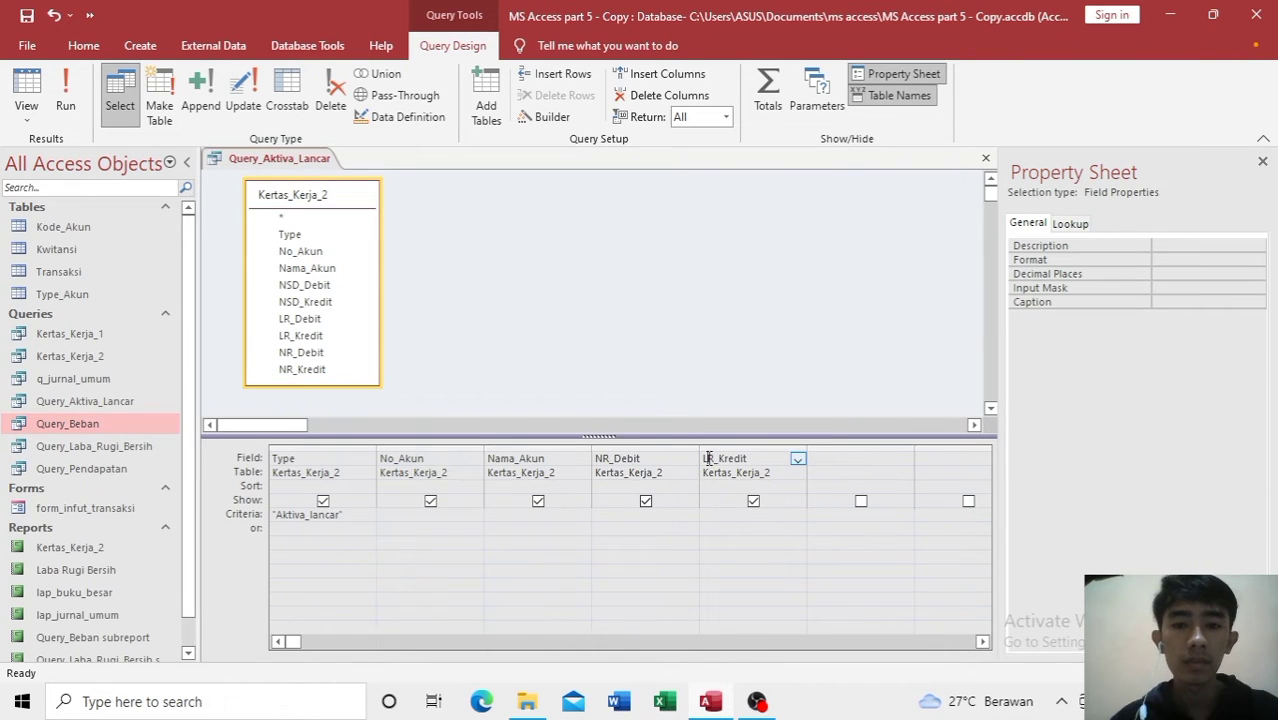
key(BackSpace)
text(N)
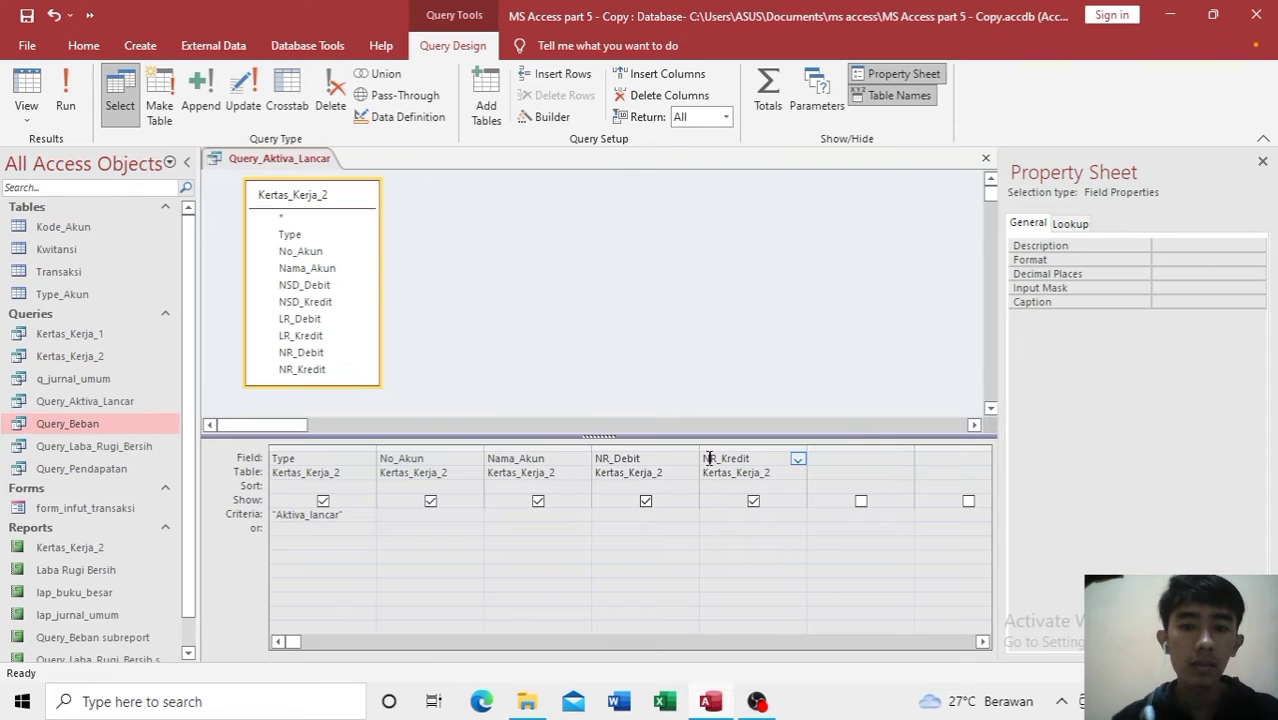
Step: Add the calculated field Saldo_Aktiva_Lancar:[NR_Debit]-[NR_Kredit] in the first empty column of the query grid
click(868, 457)
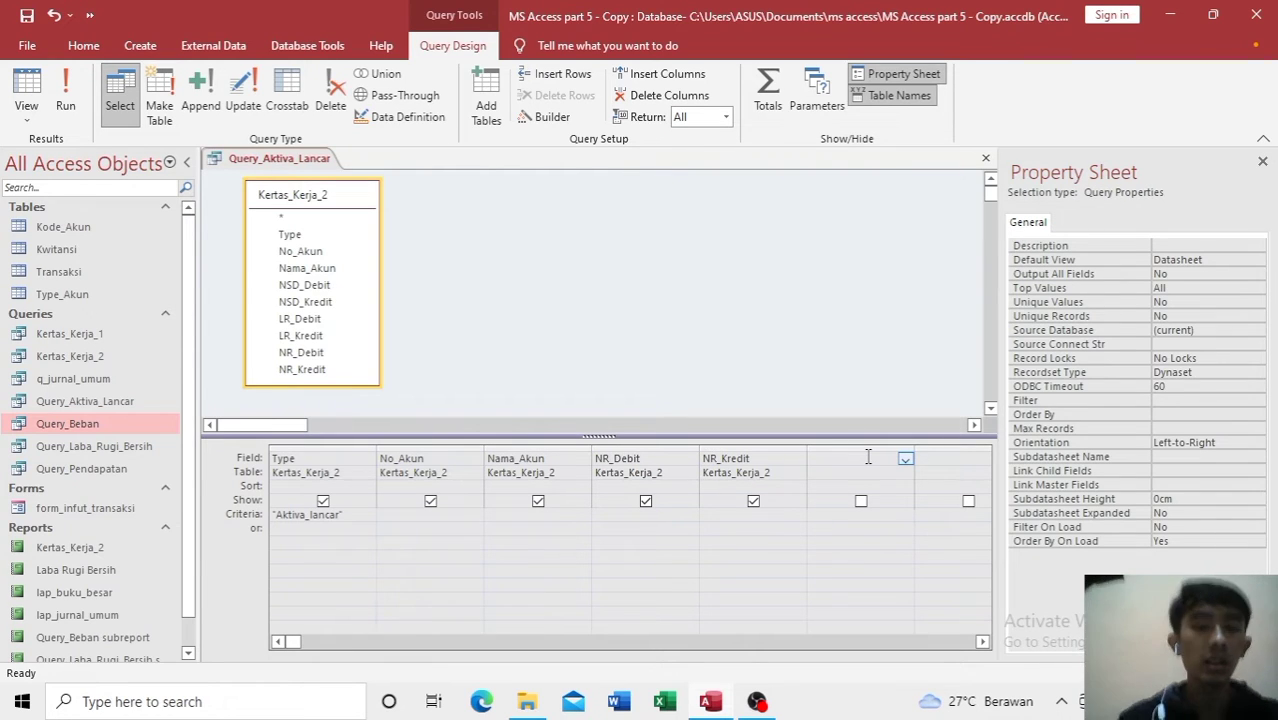
text(s)
key(BackSpace)
text(Sak)
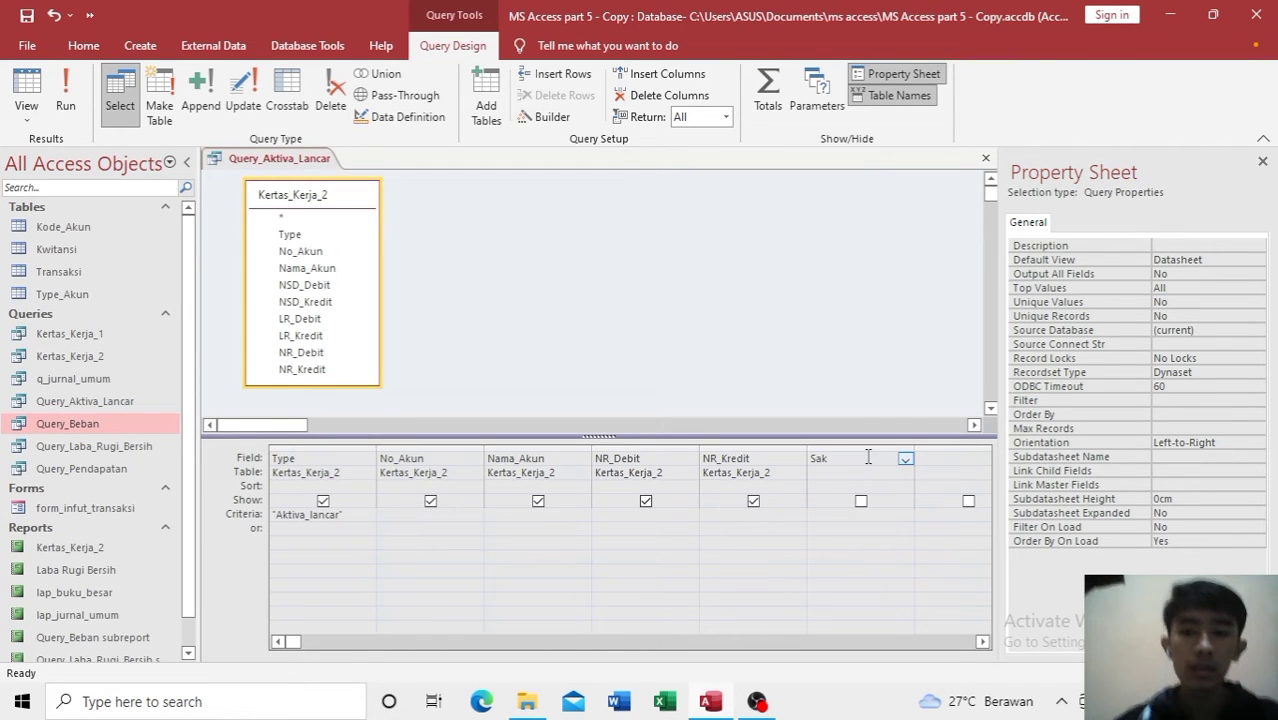
key(BackSpace)
text(ldo)
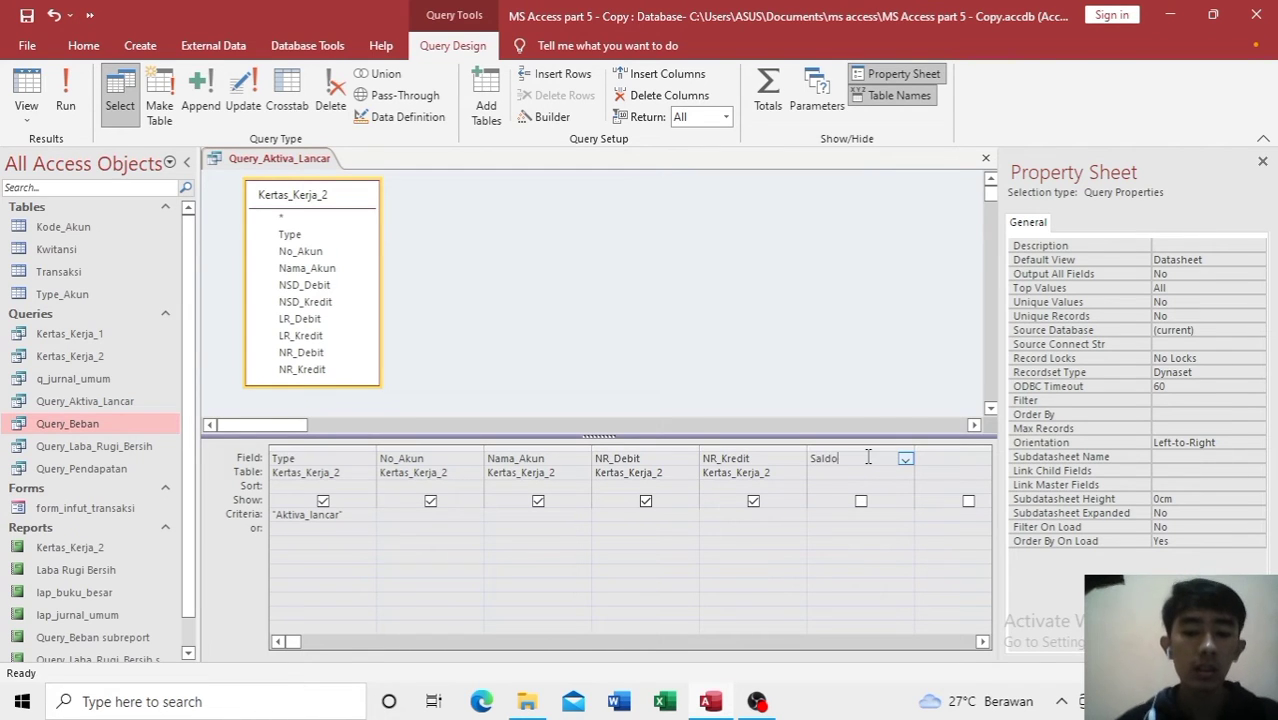
text(_)
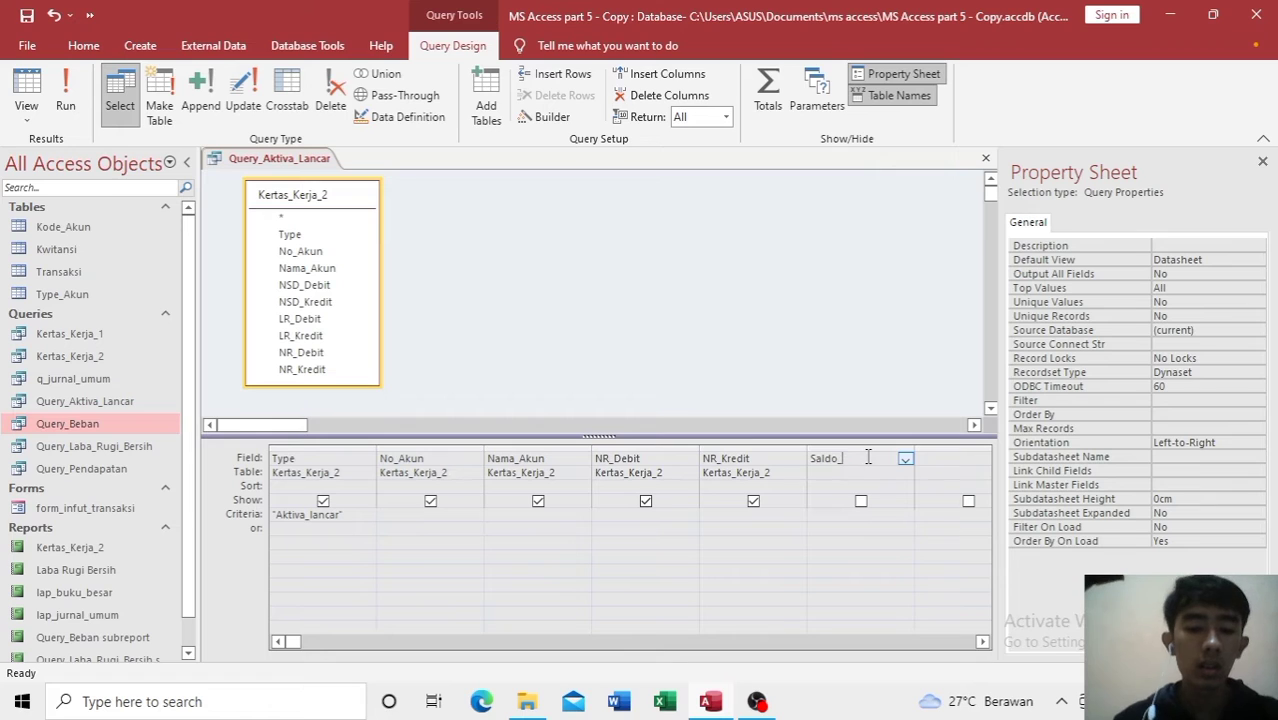
text(Aktiva)
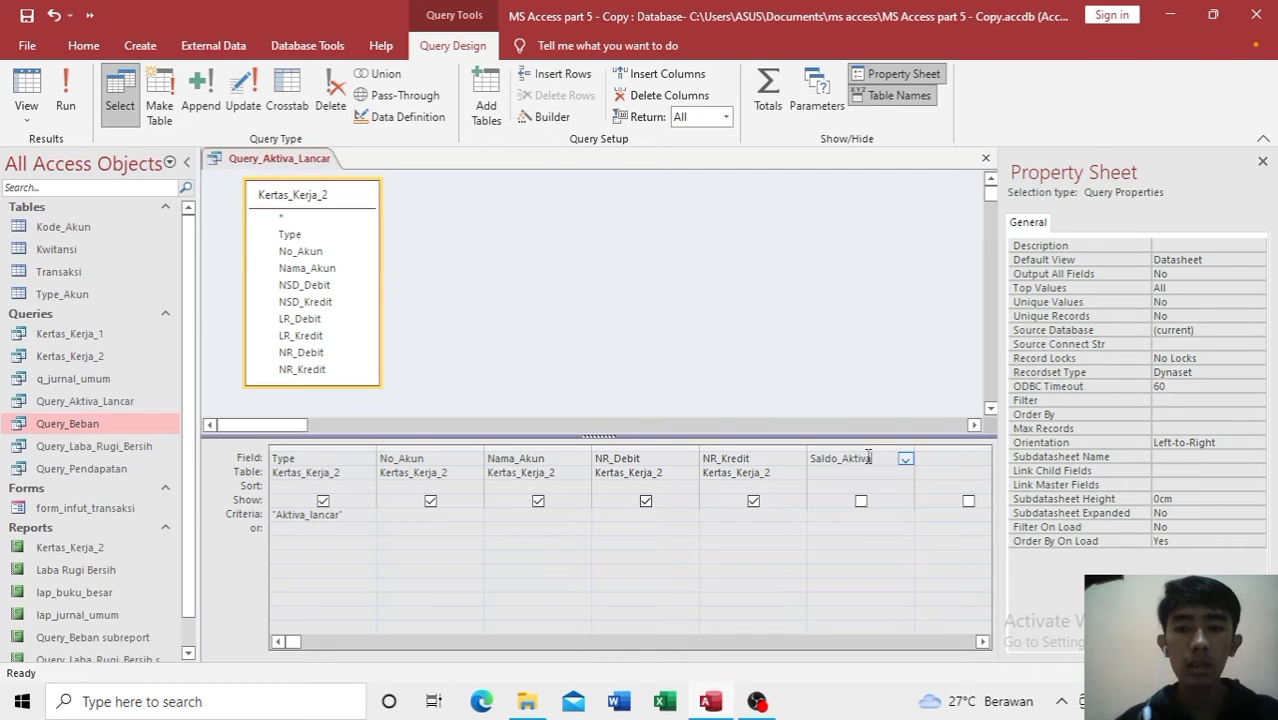
text(_La)
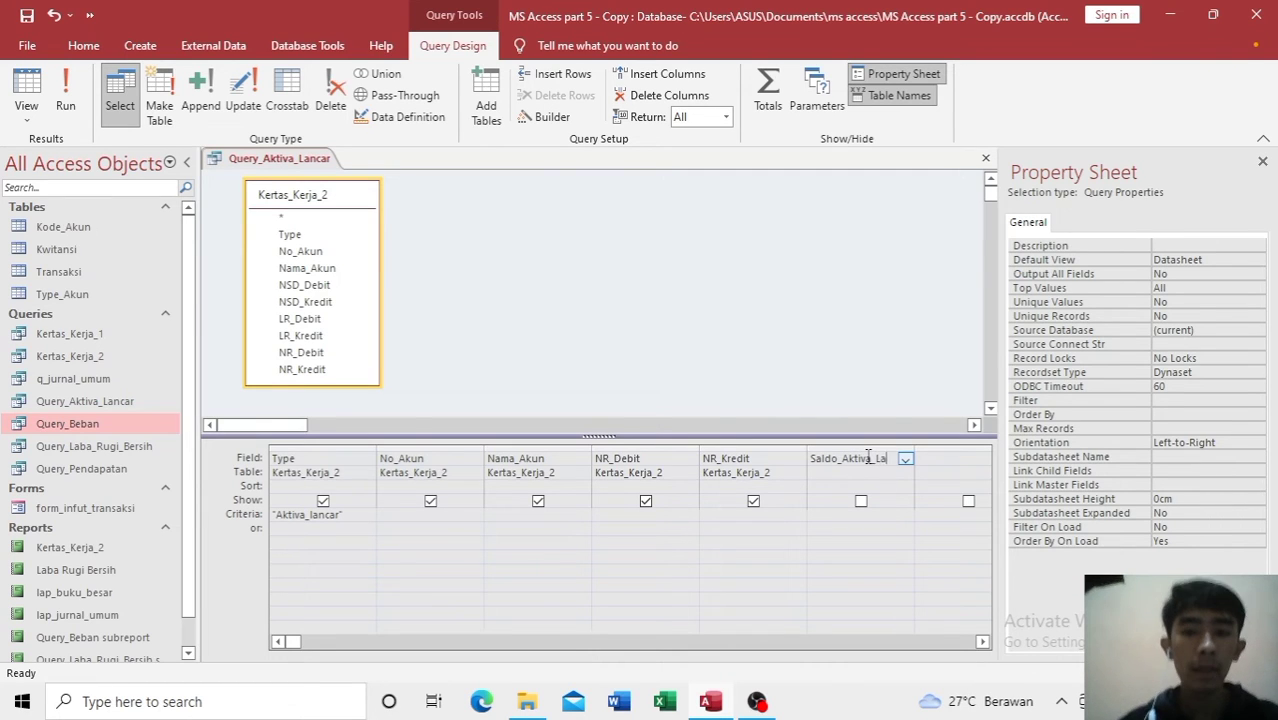
text(ncar:[)
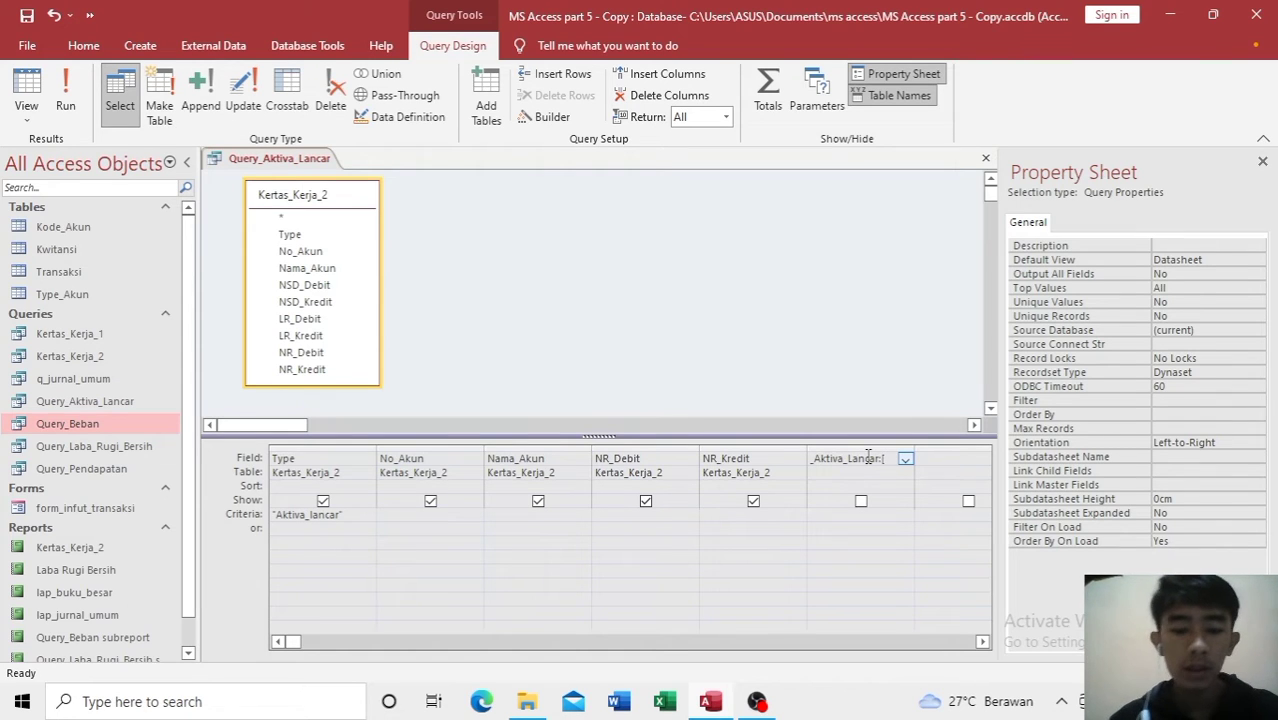
text(NR_De)
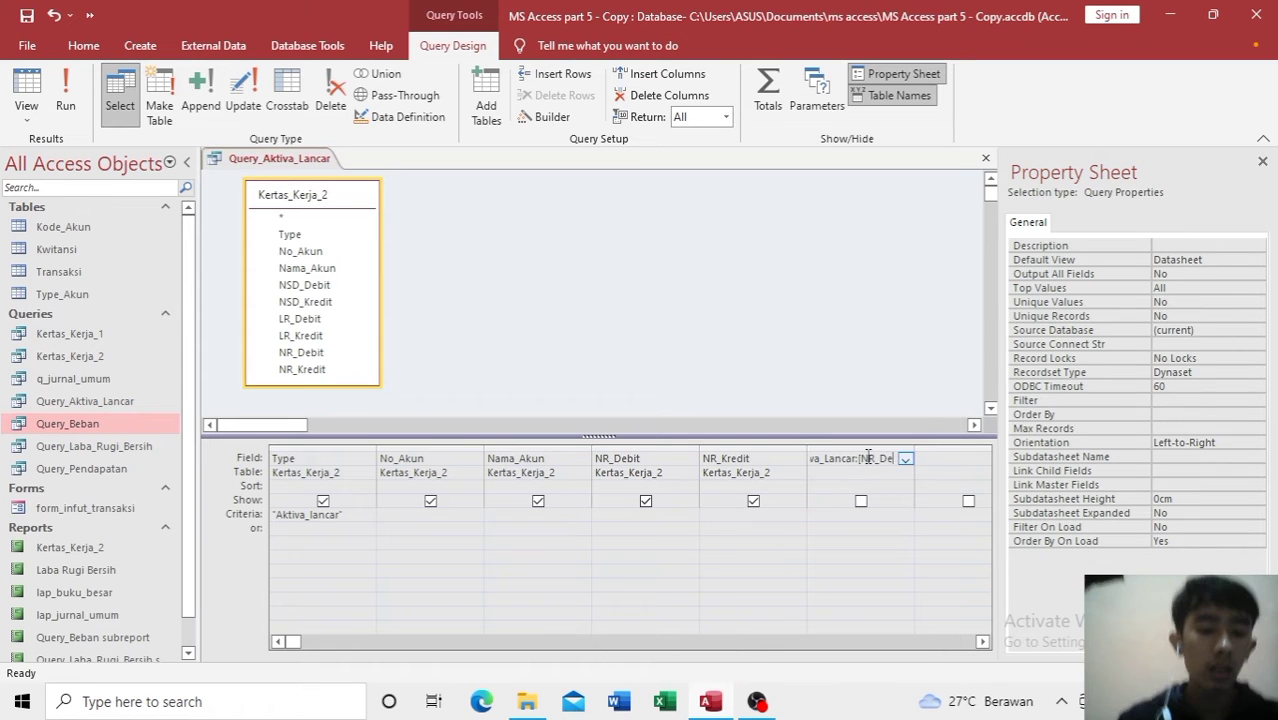
text(bit]-[)
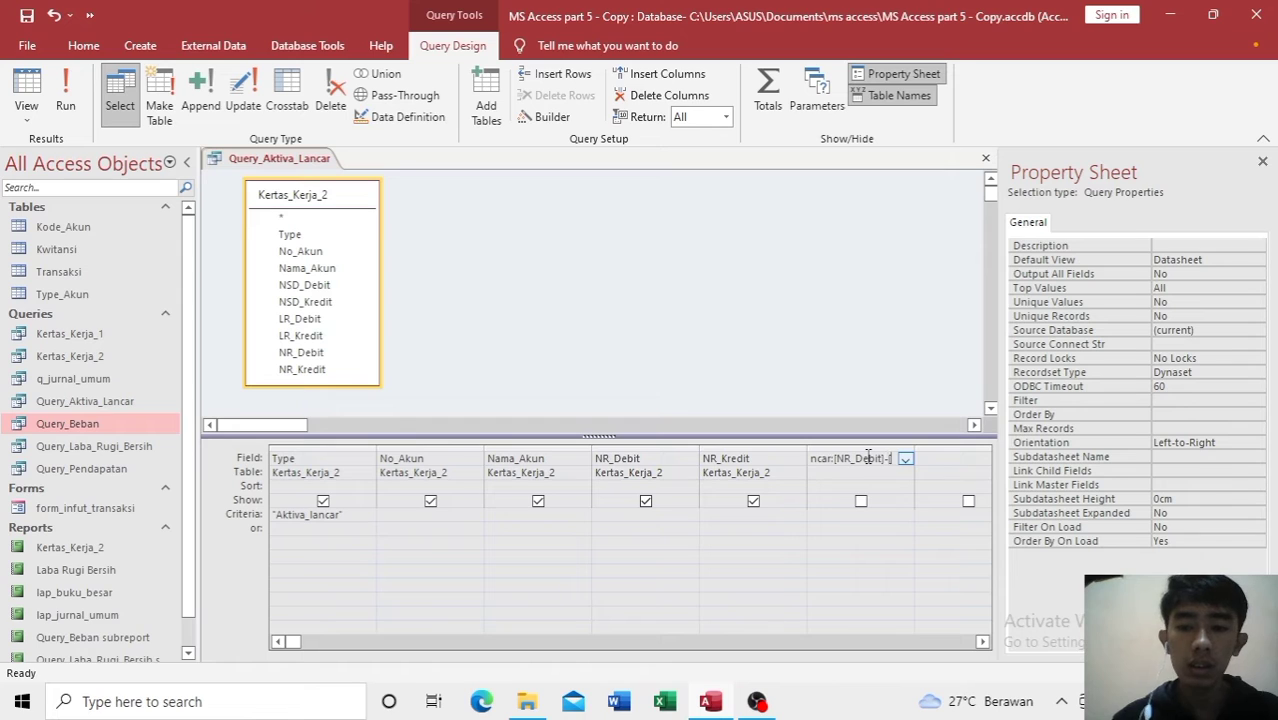
text(N)
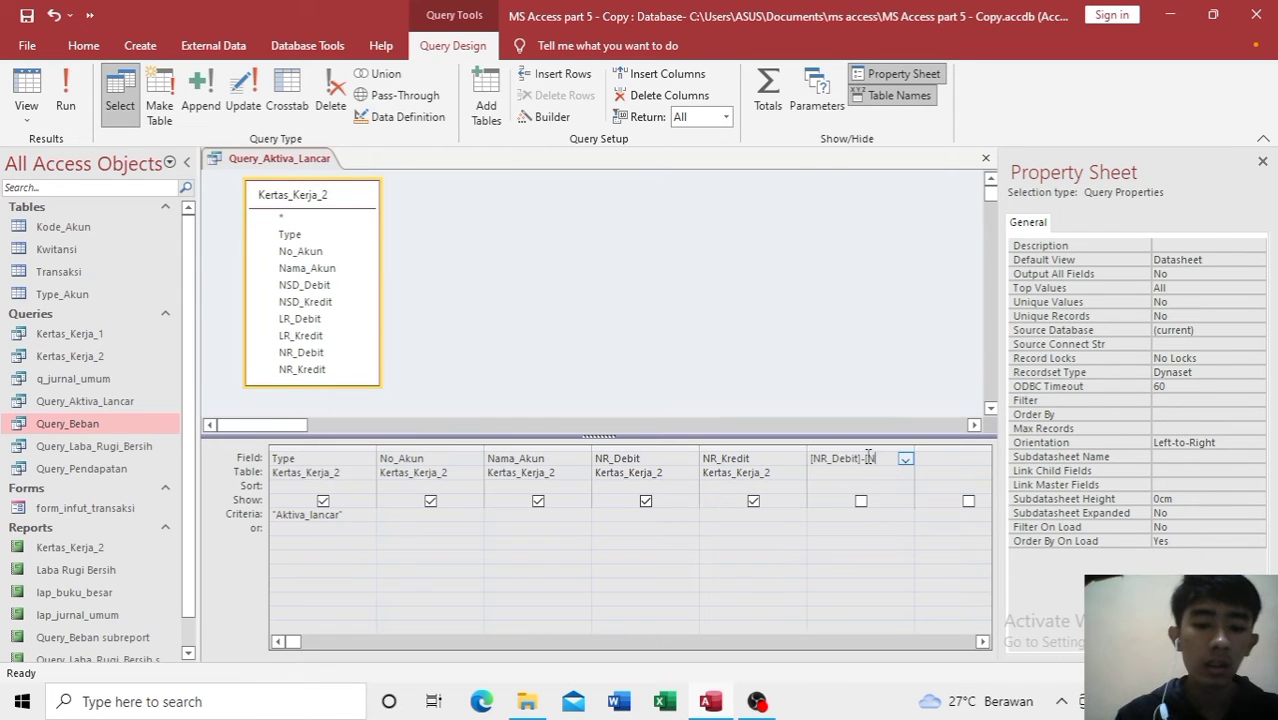
text(R)
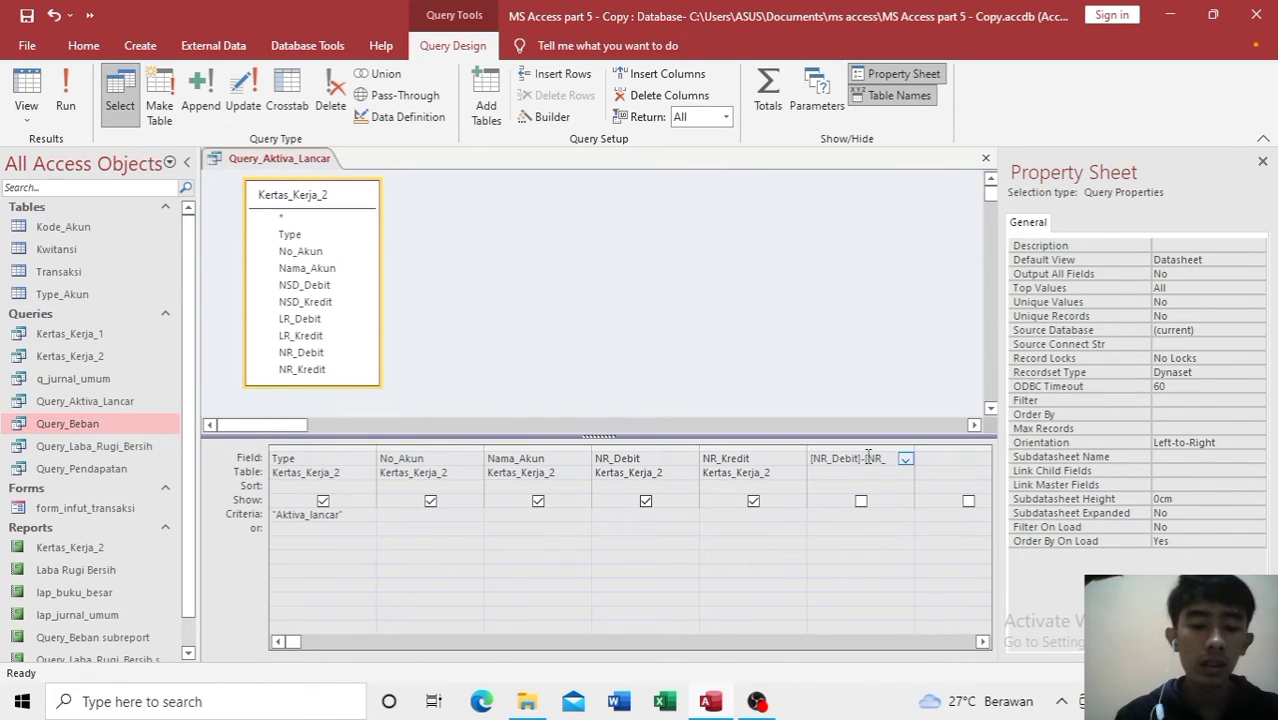
text(_Kredit)
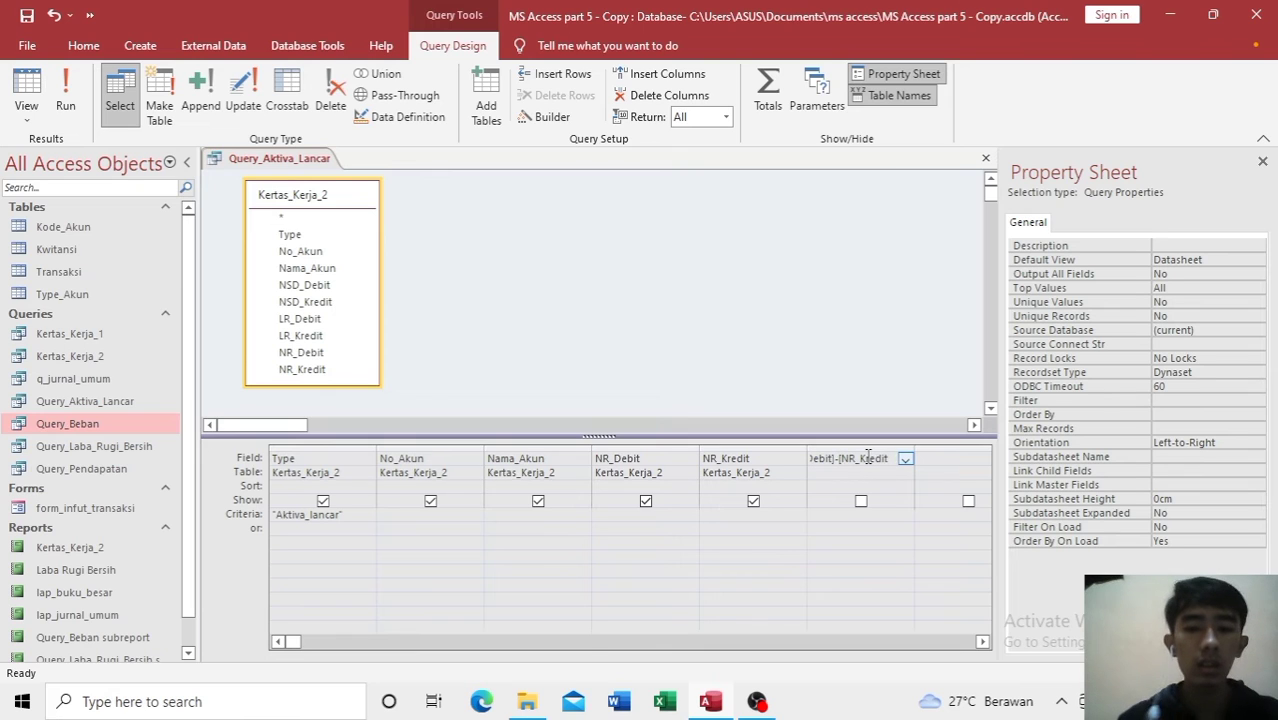
text(])
key(Return)
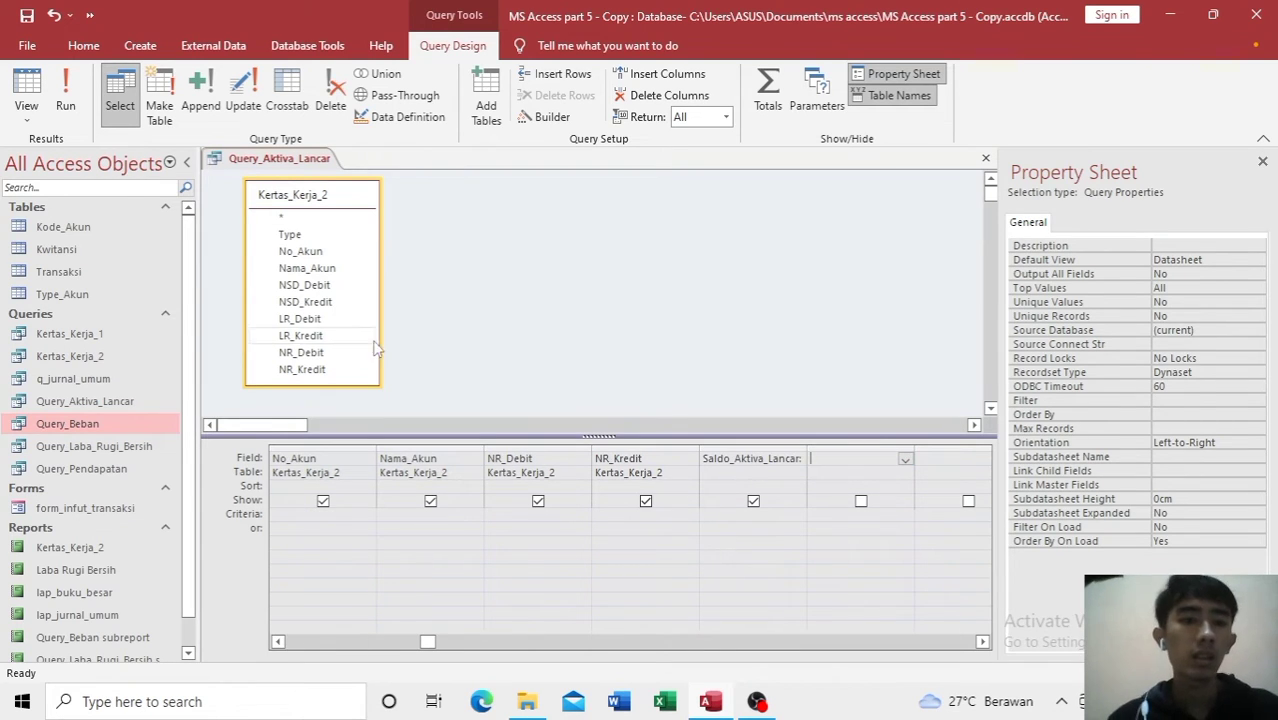
Step: Check the records of Query_Aktiva_Lancar in Datasheet View with the parameter values left blank, and return to Design View
click(26, 92)
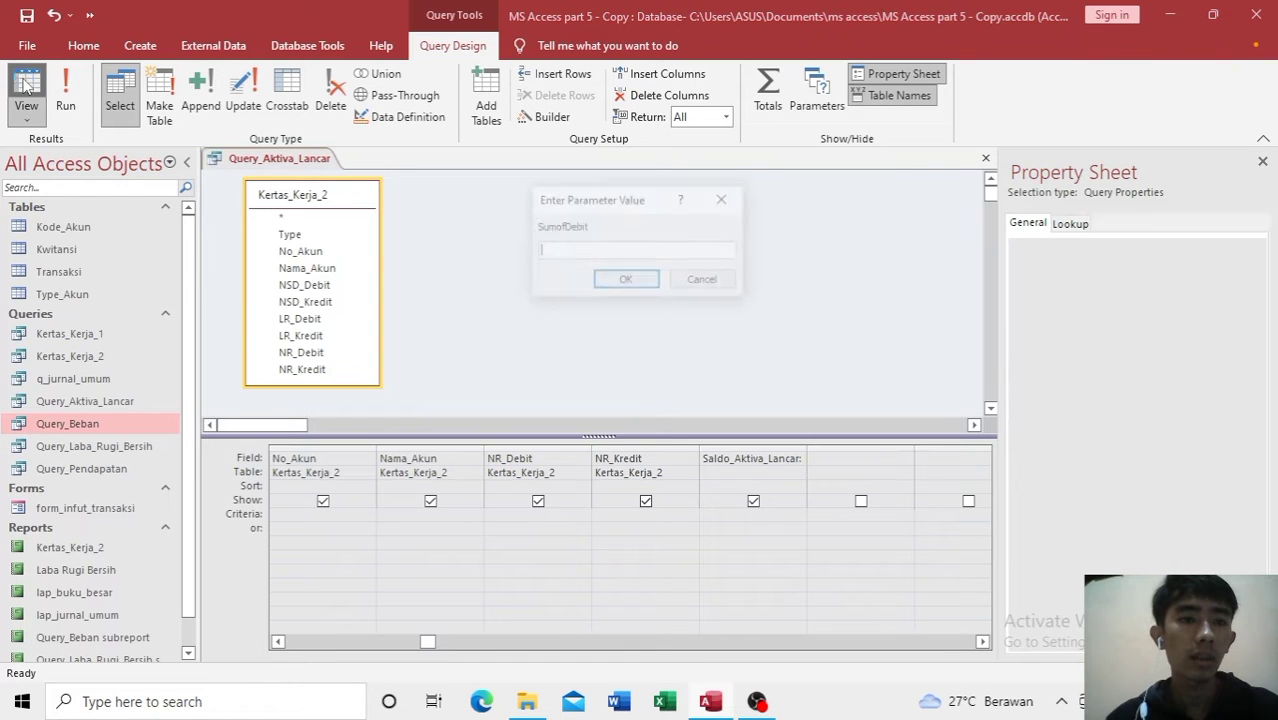
click(612, 280)
click(610, 278)
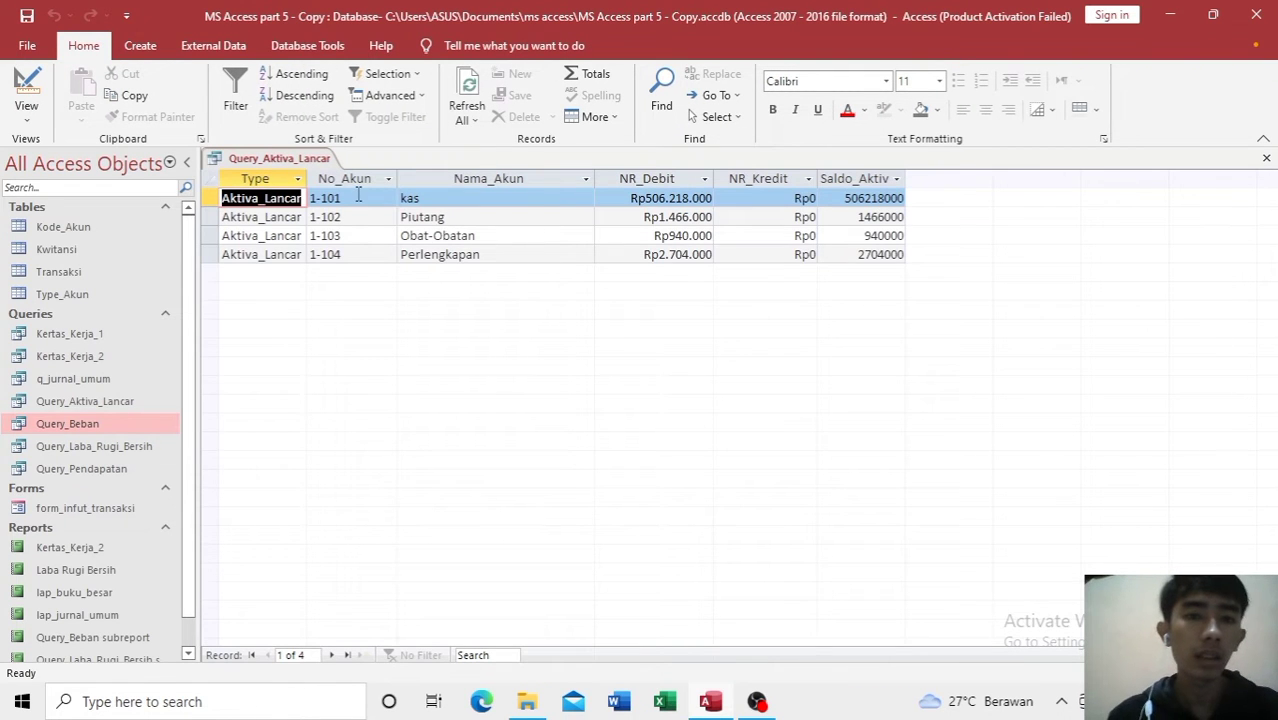
right_click(302, 163)
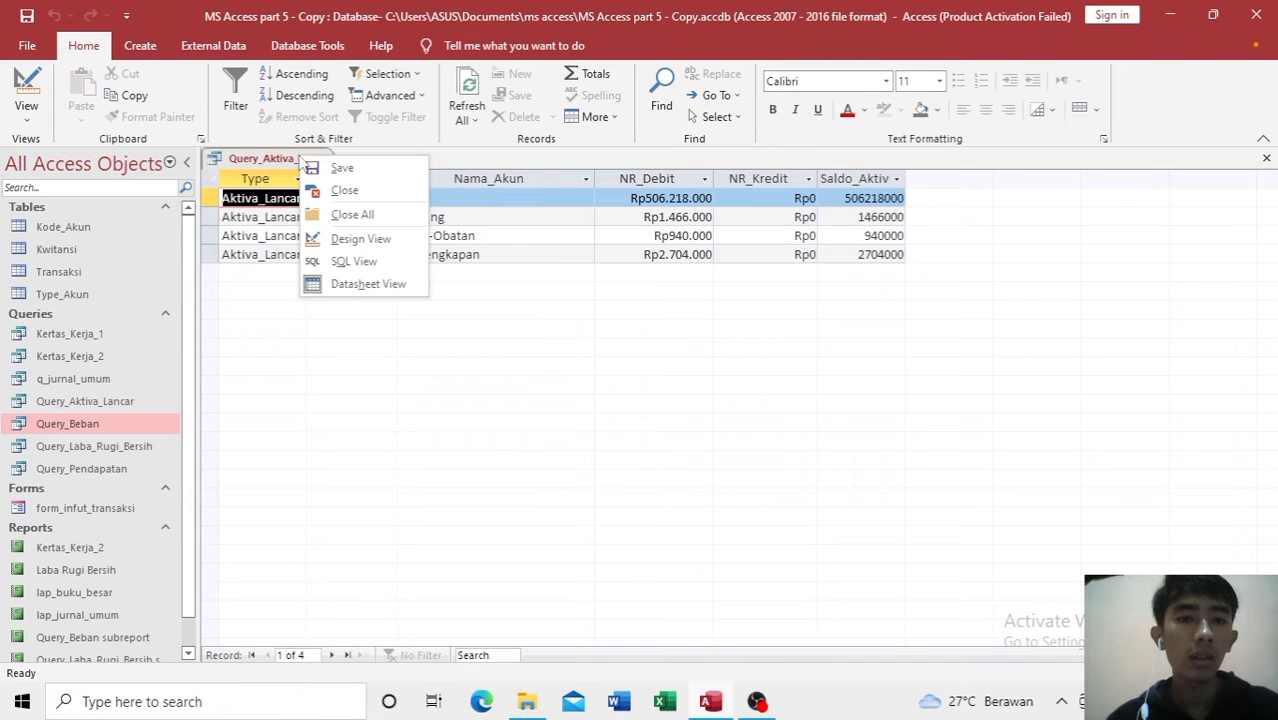
click(362, 240)
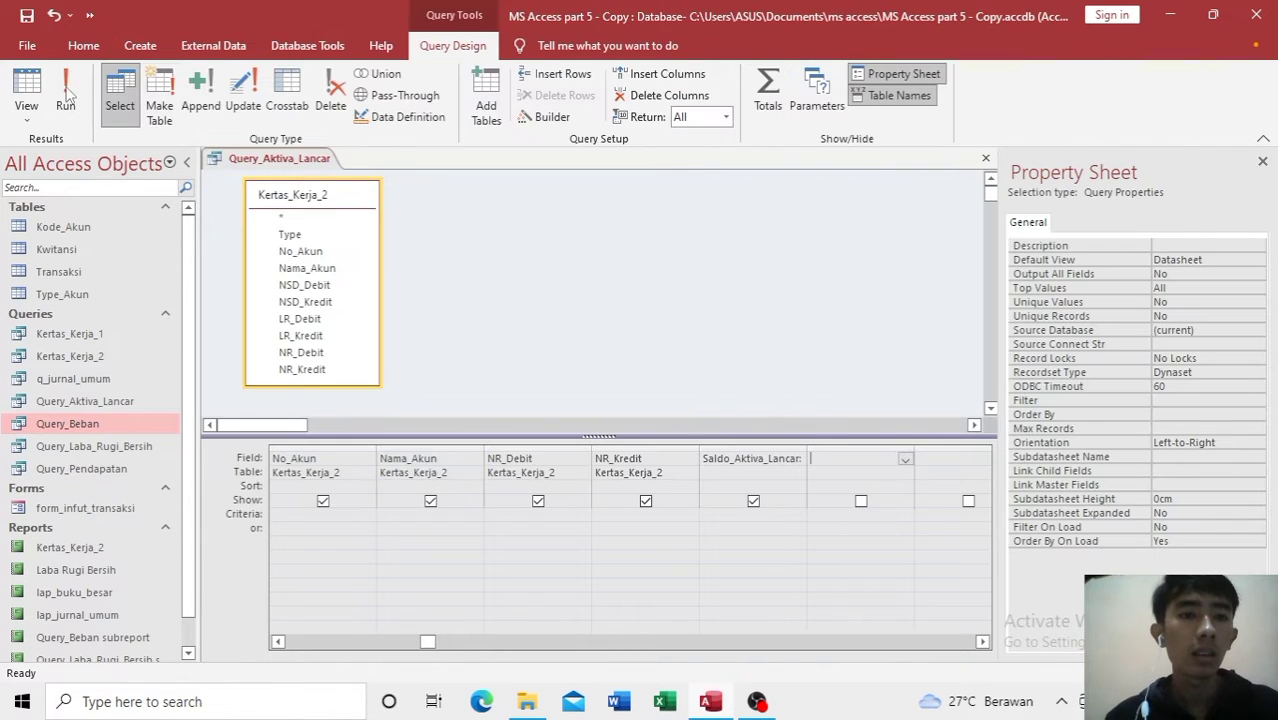
click(26, 85)
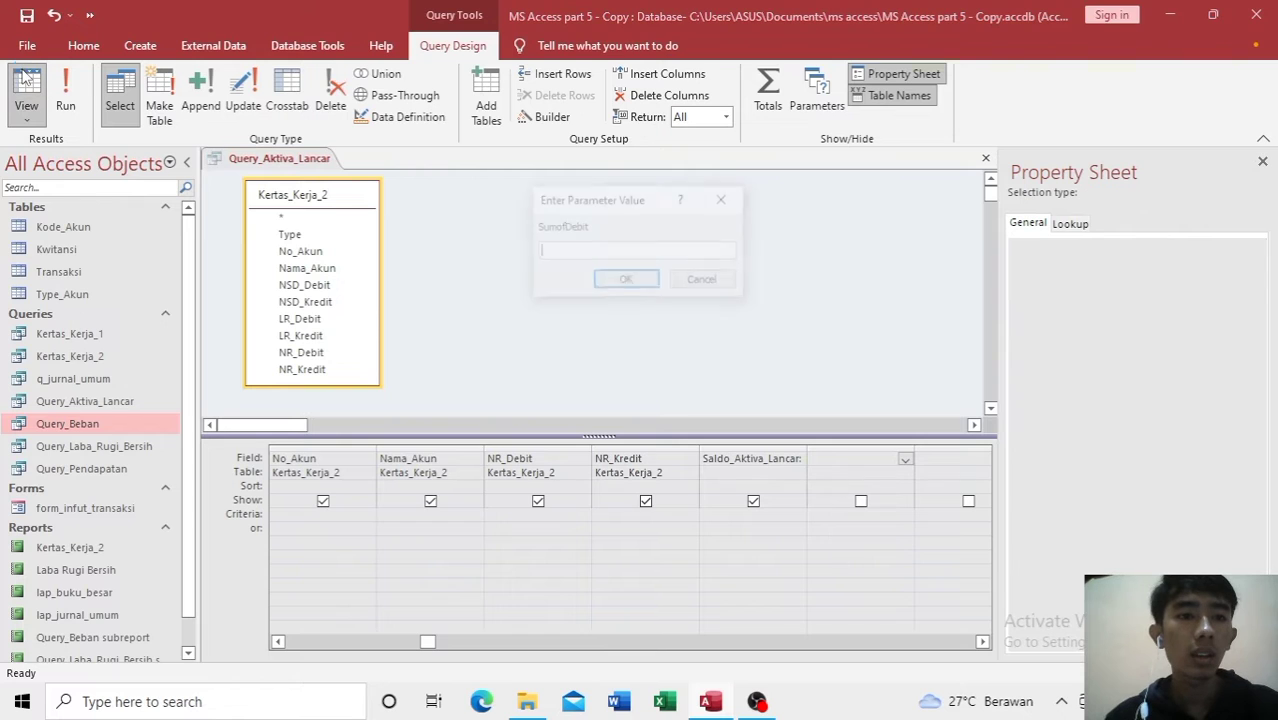
click(626, 281)
click(626, 281)
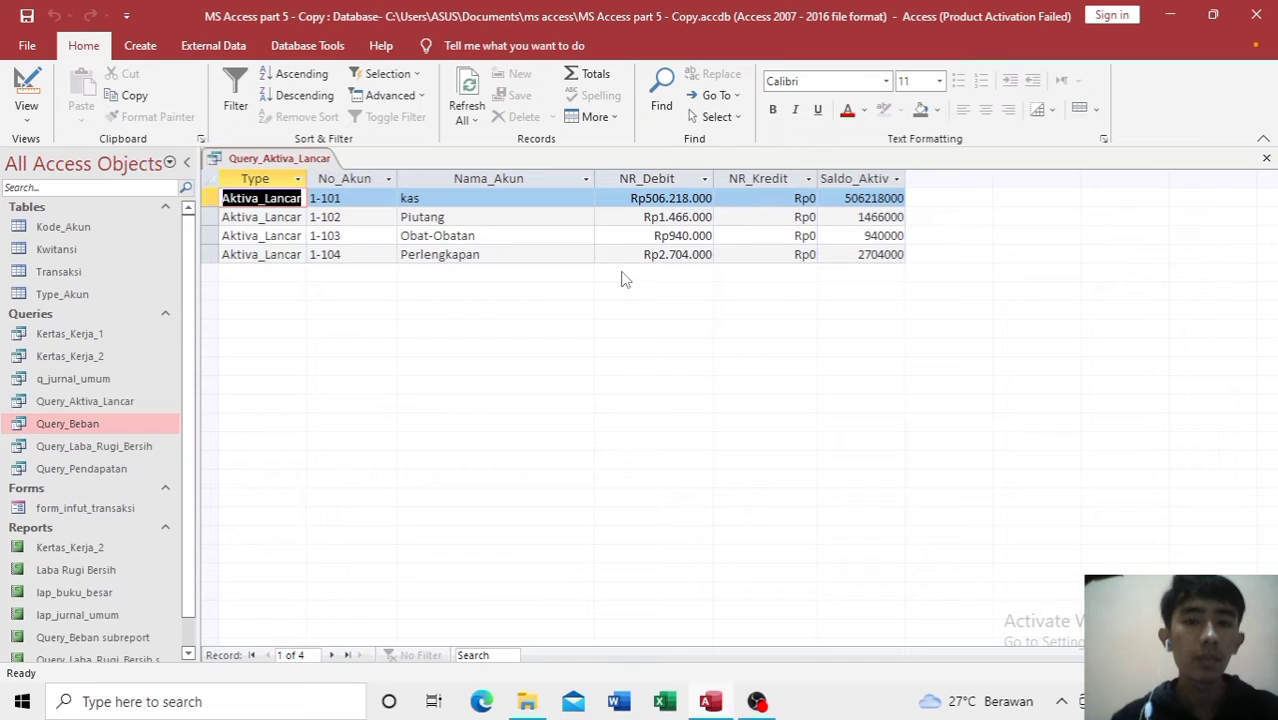
right_click(419, 312)
click(308, 160)
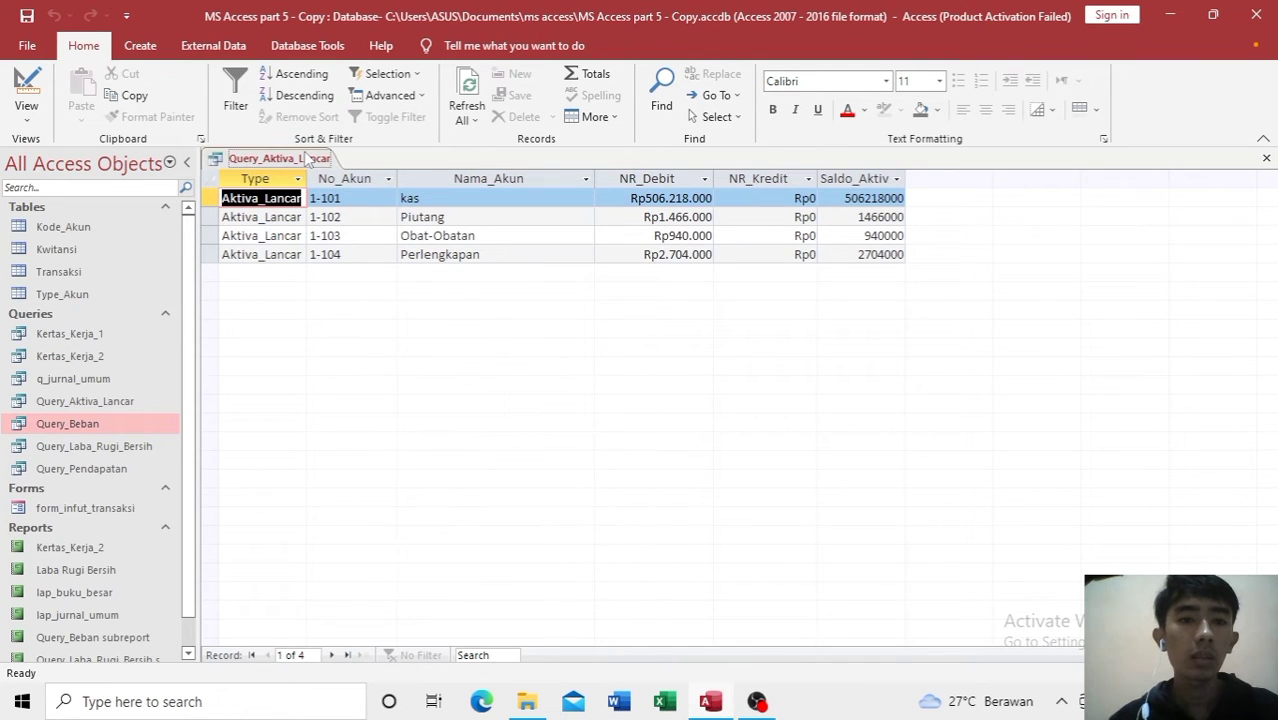
right_click(308, 160)
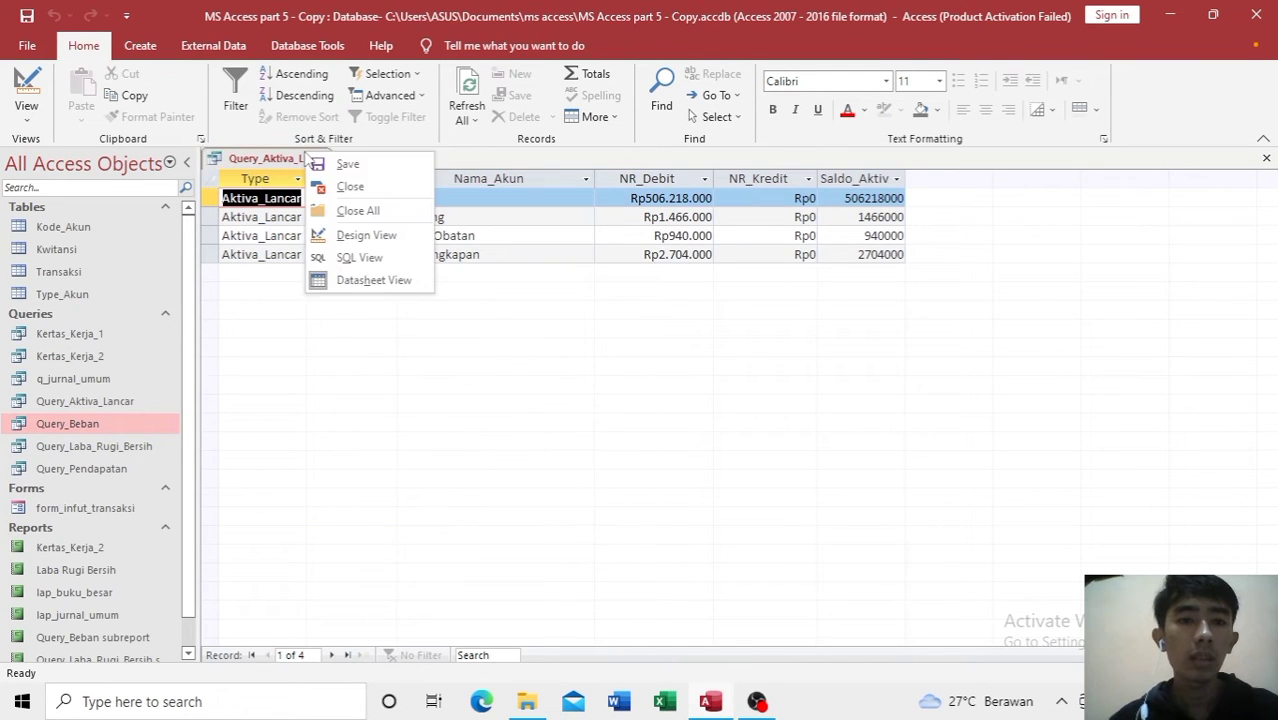
click(366, 236)
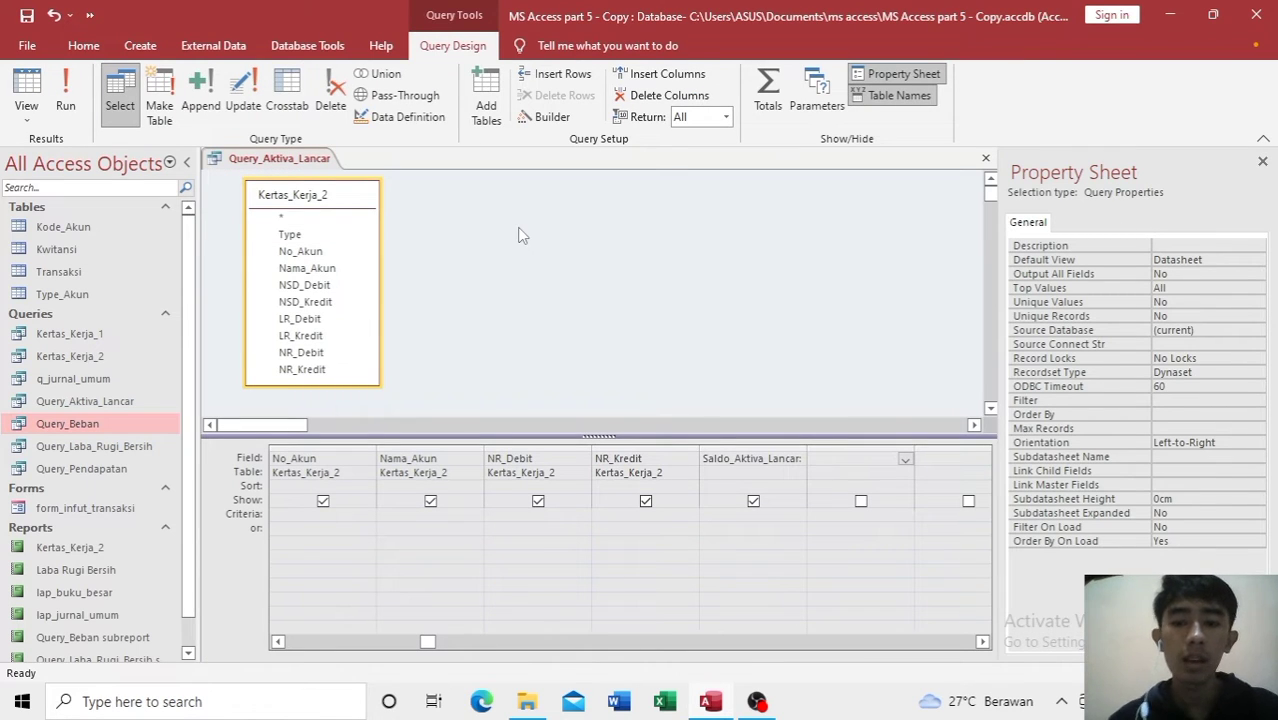
Step: Save a copy of Query_Aktiva_Lancar as a query named Query_Aktiva_Tetap
key(F12)
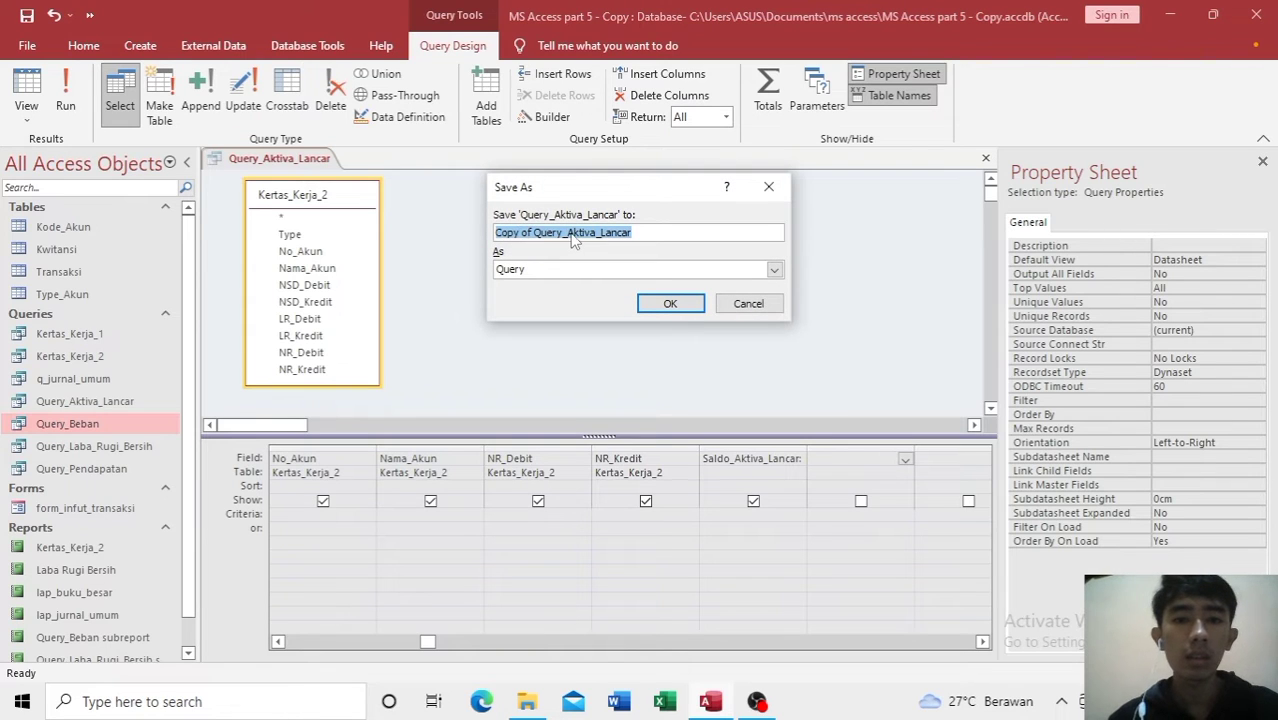
click(535, 232)
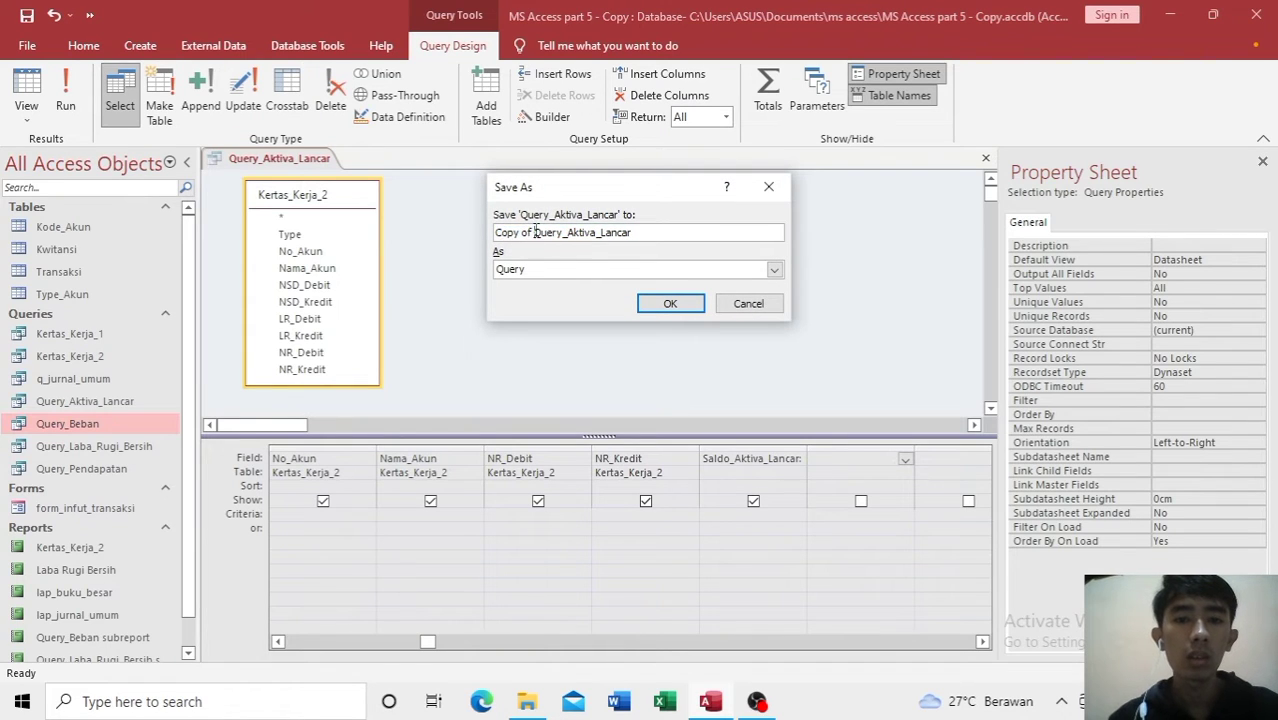
key(BackSpace)
key(BackSpace)
key(BackSpace)
key(BackSpace)
key(BackSpace)
key(BackSpace)
key(BackSpace)
key(BackSpace)
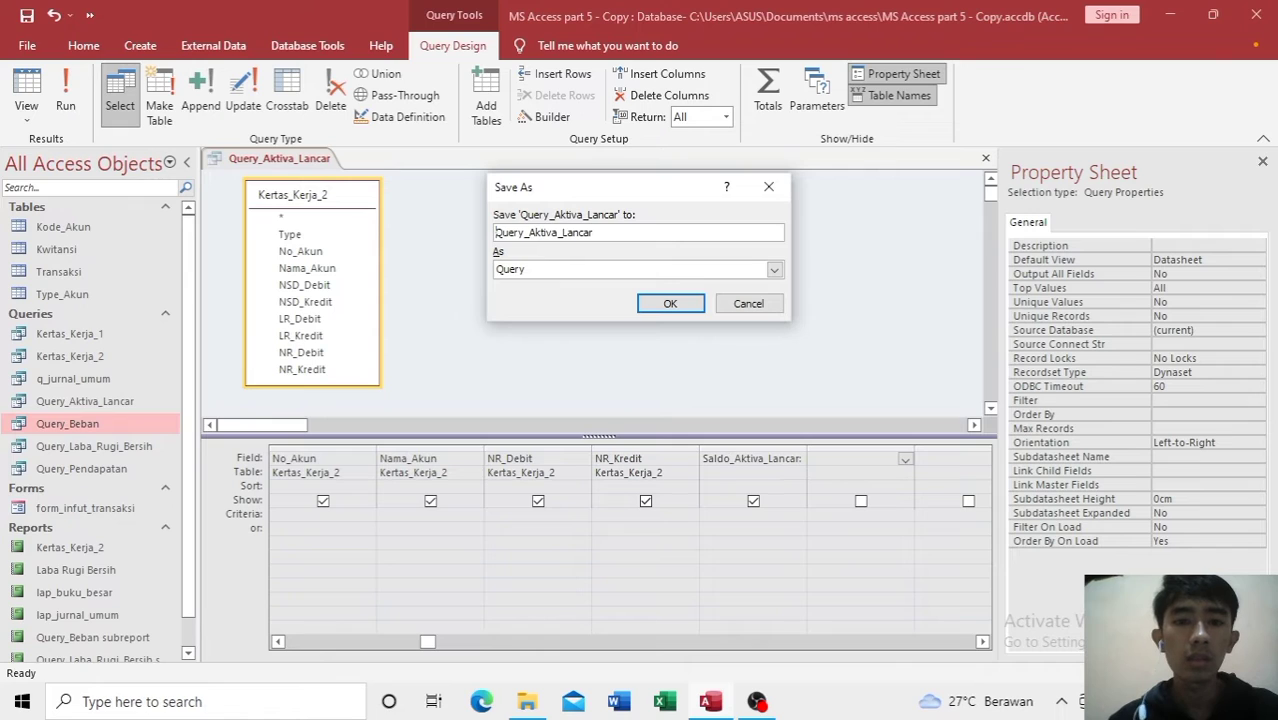
click(624, 233)
key(BackSpace)
key(BackSpace)
key(BackSpace)
key(BackSpace)
key(BackSpace)
key(BackSpace)
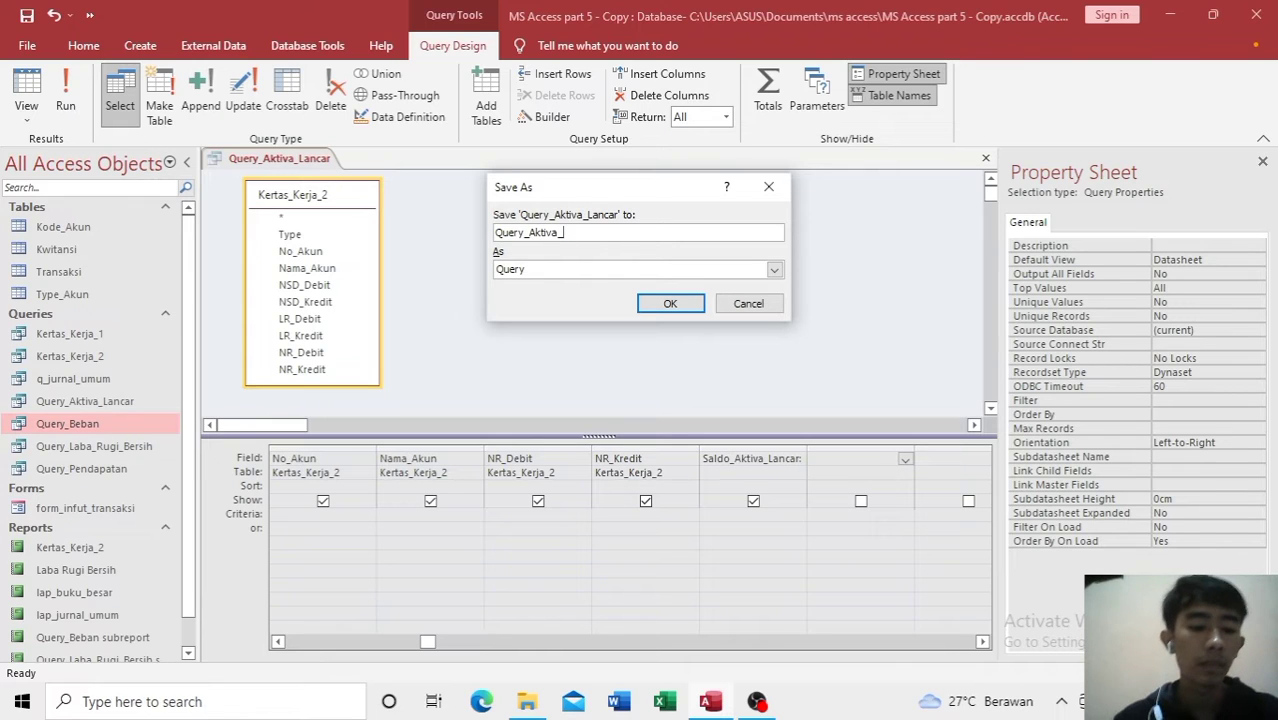
text(Tetap)
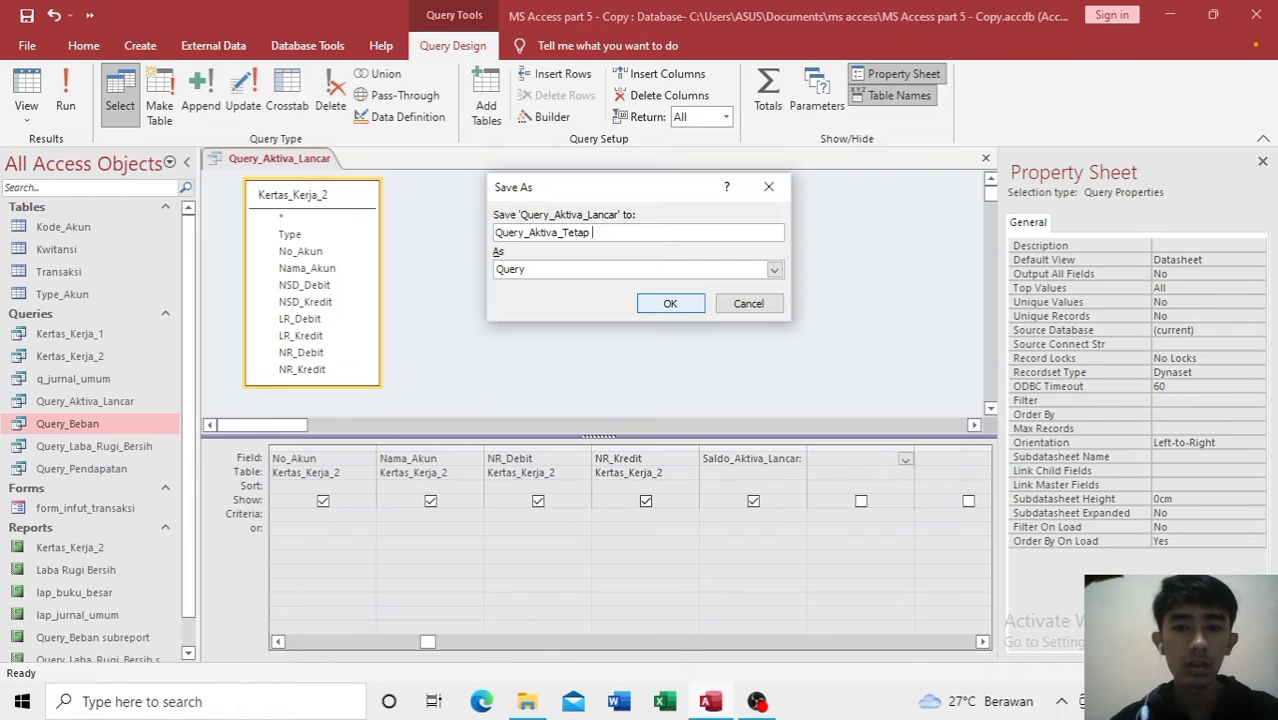
click(670, 304)
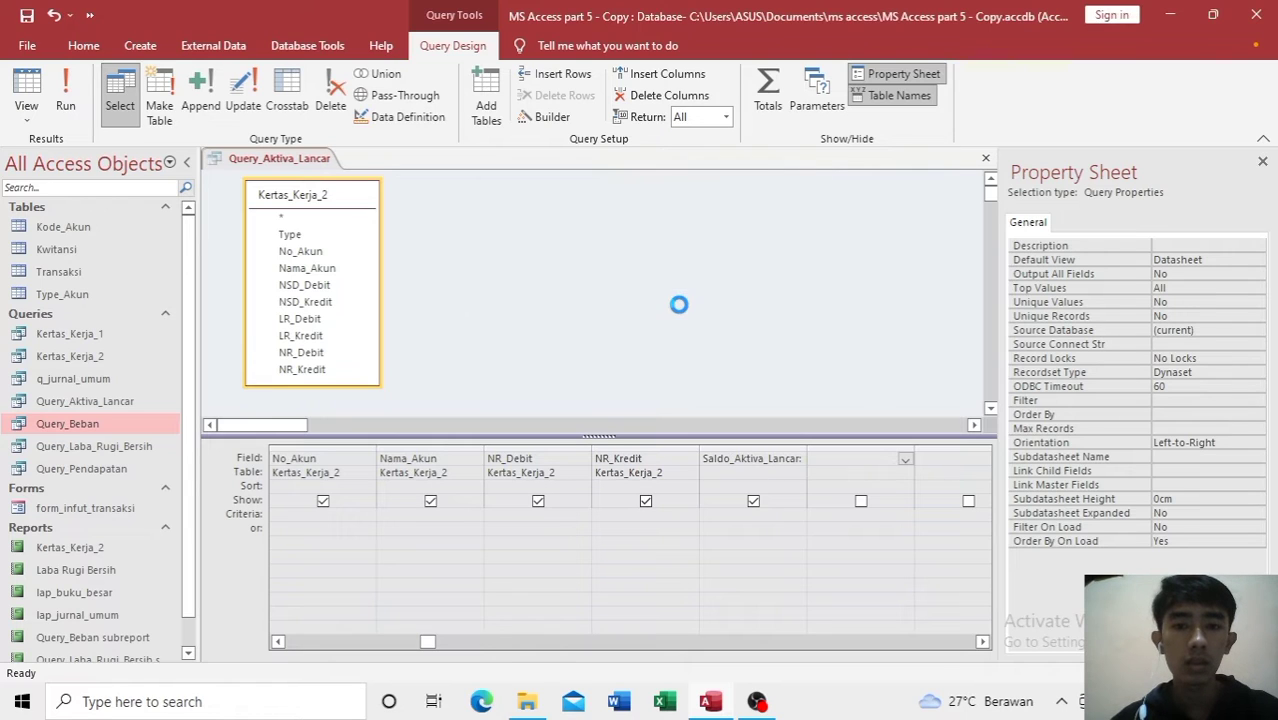
Step: Change the criteria of the Type field to "Aktiva_Tetap" in the query grid
click(346, 641)
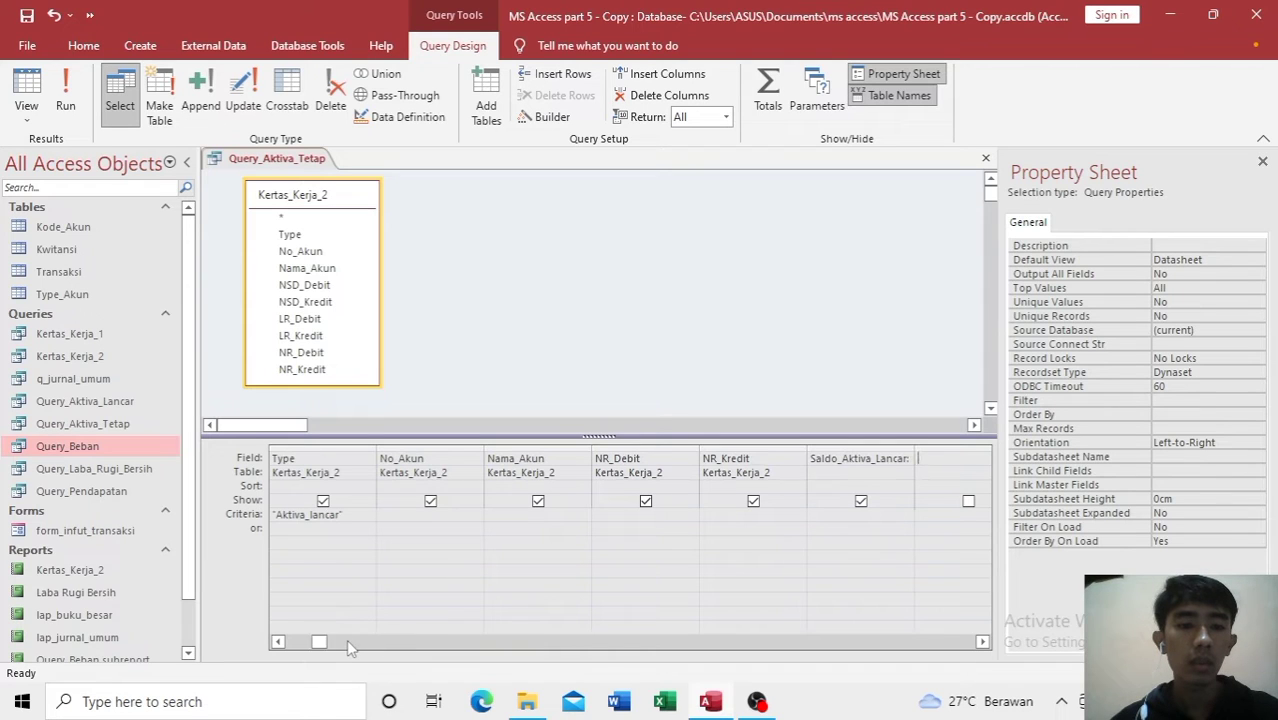
click(340, 514)
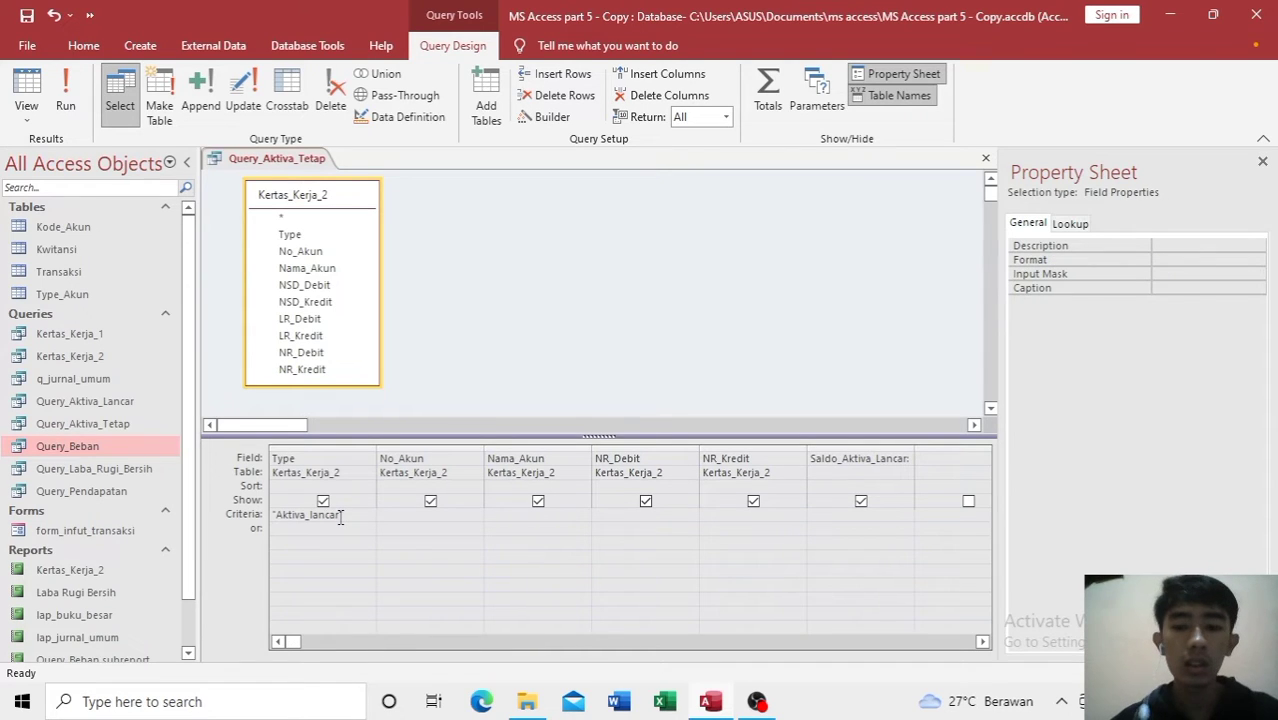
key(BackSpace)
key(BackSpace)
key(BackSpace)
key(BackSpace)
key(BackSpace)
key(BackSpace)
key(BackSpace)
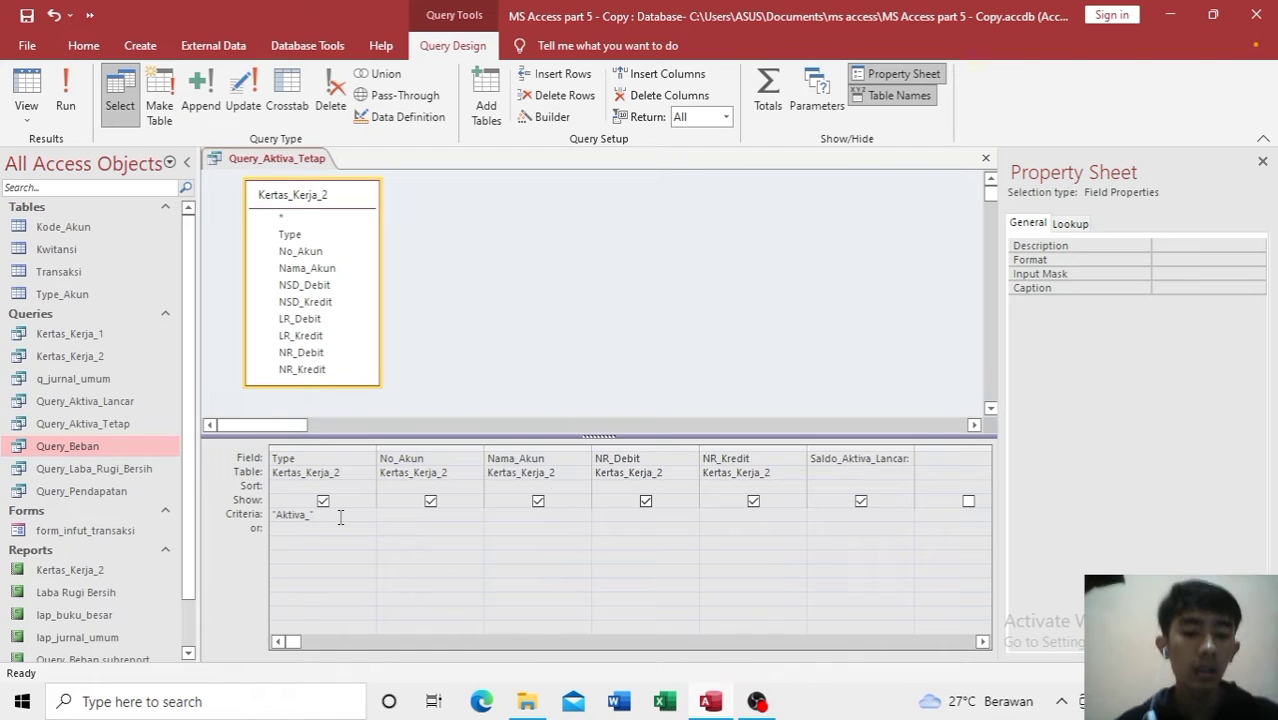
text(Te)
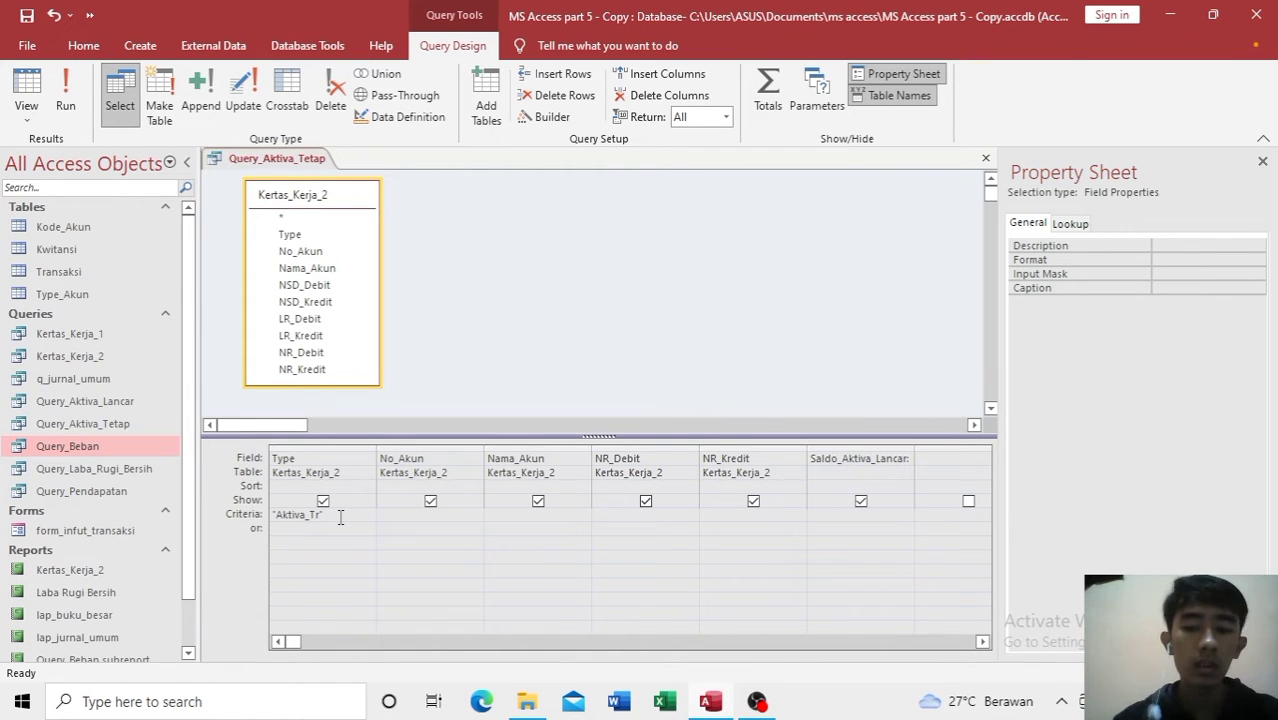
text(tap)
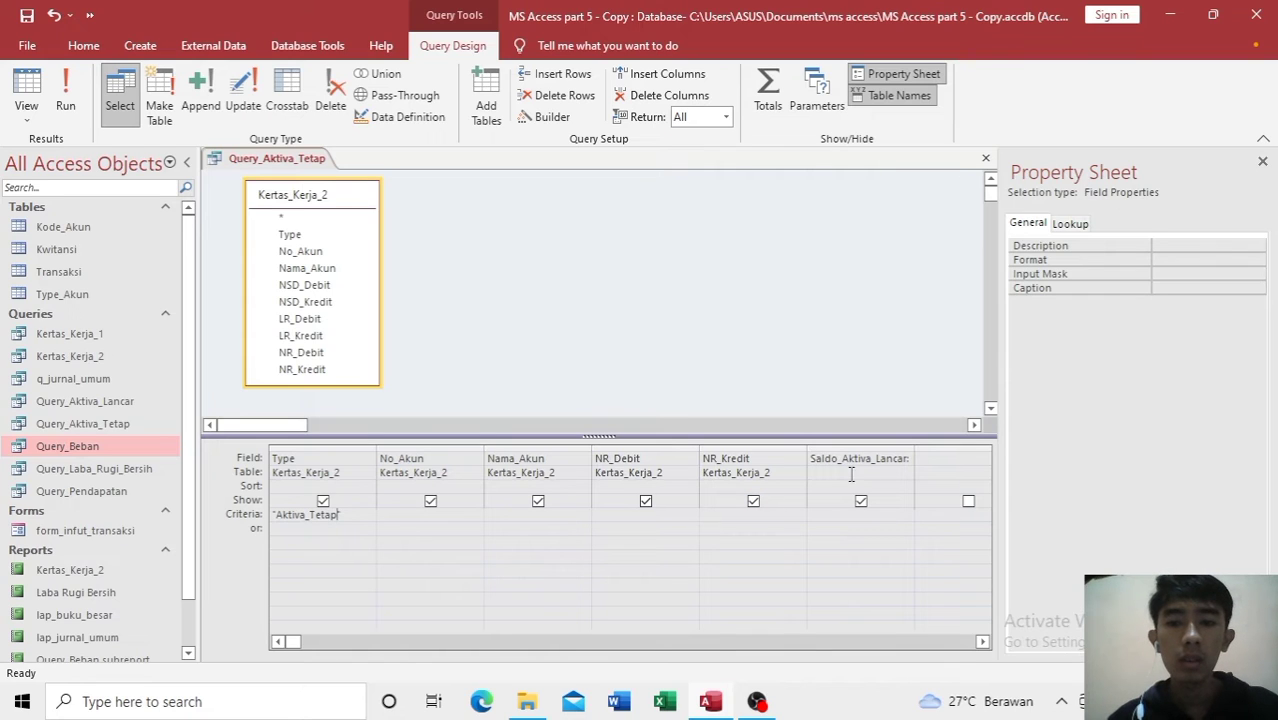
Step: Rename the calculated field in the query grid to Saldo_Aktiva_Tetap, keeping its NR_Debit and NR_Kredit expression
click(892, 460)
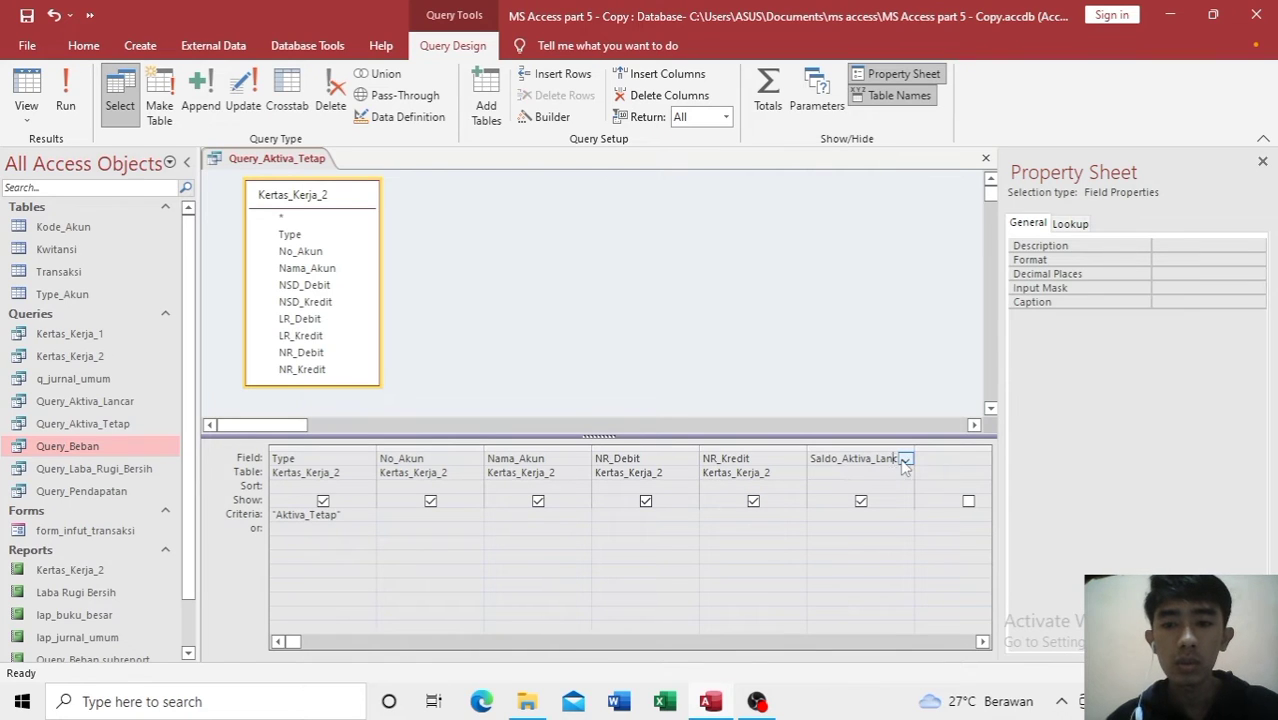
key(Right)
key(Right)
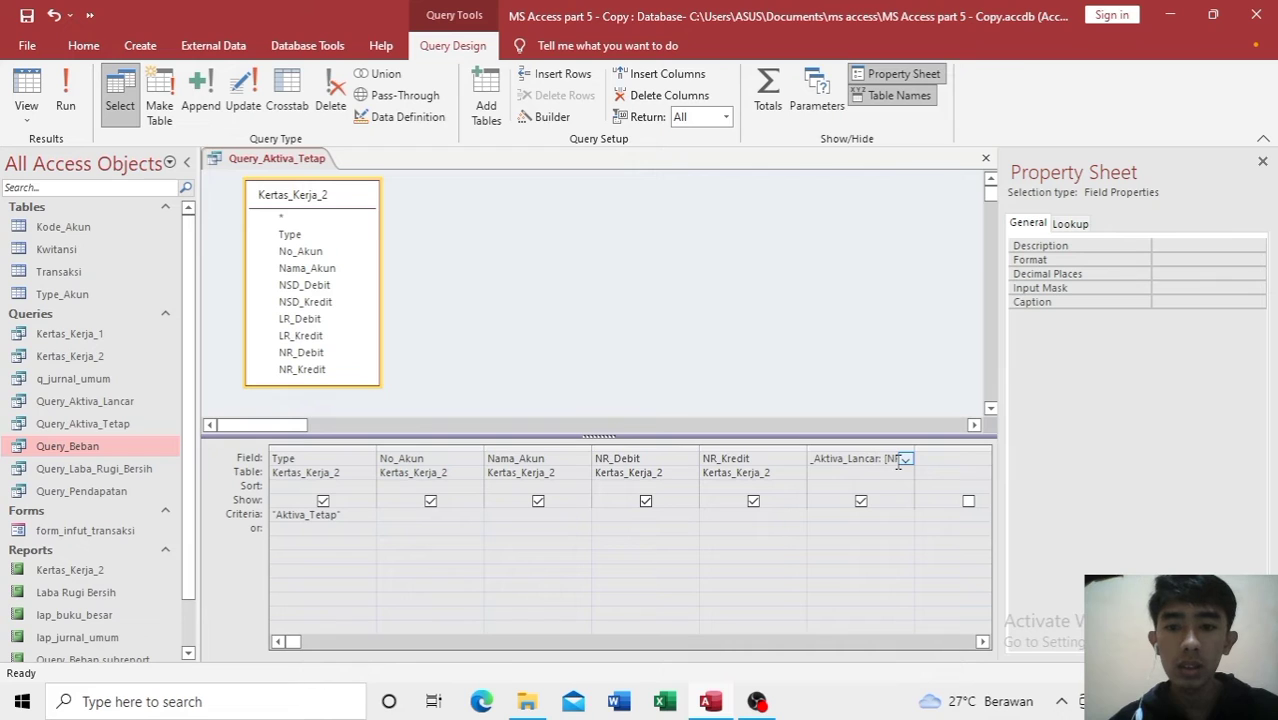
key(Right)
key(BackSpace)
key(BackSpace)
key(BackSpace)
key(BackSpace)
key(BackSpace)
key(BackSpace)
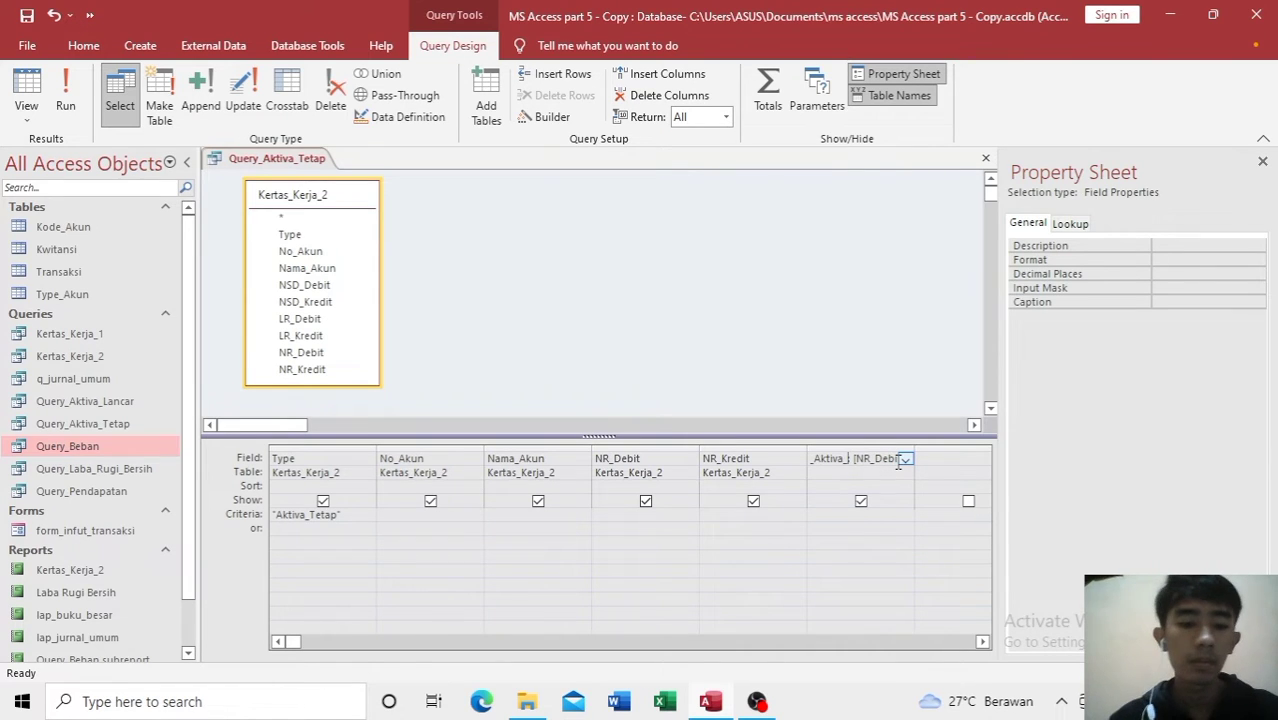
text(Tetap)
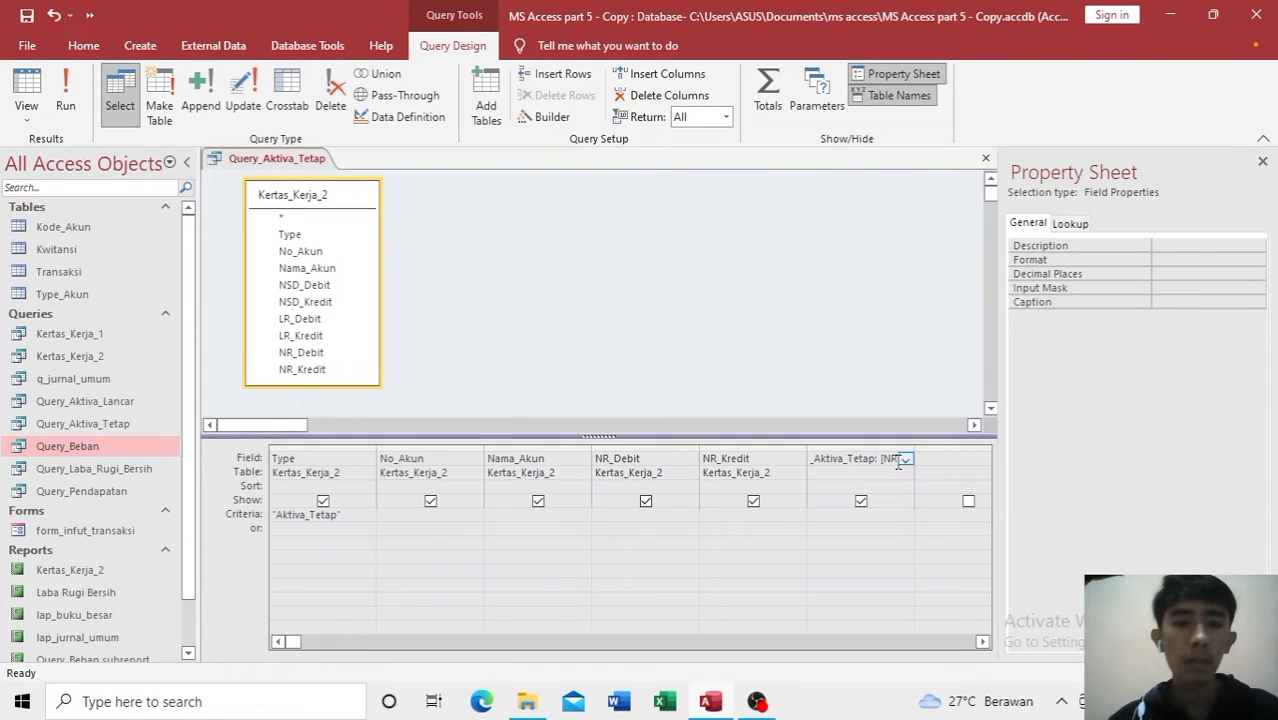
Step: Check the fixed-asset records of Query_Aktiva_Tetap in Datasheet View with blank parameter values, and return to Design View
click(14, 88)
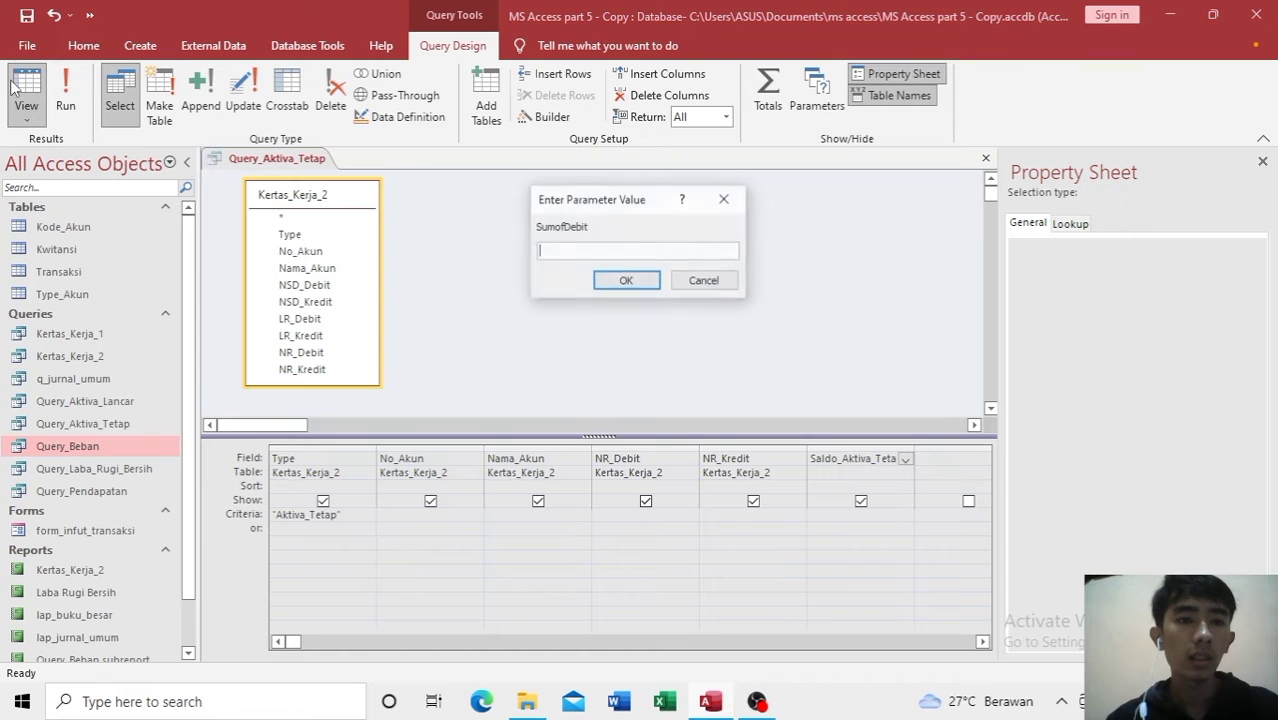
click(628, 280)
click(627, 278)
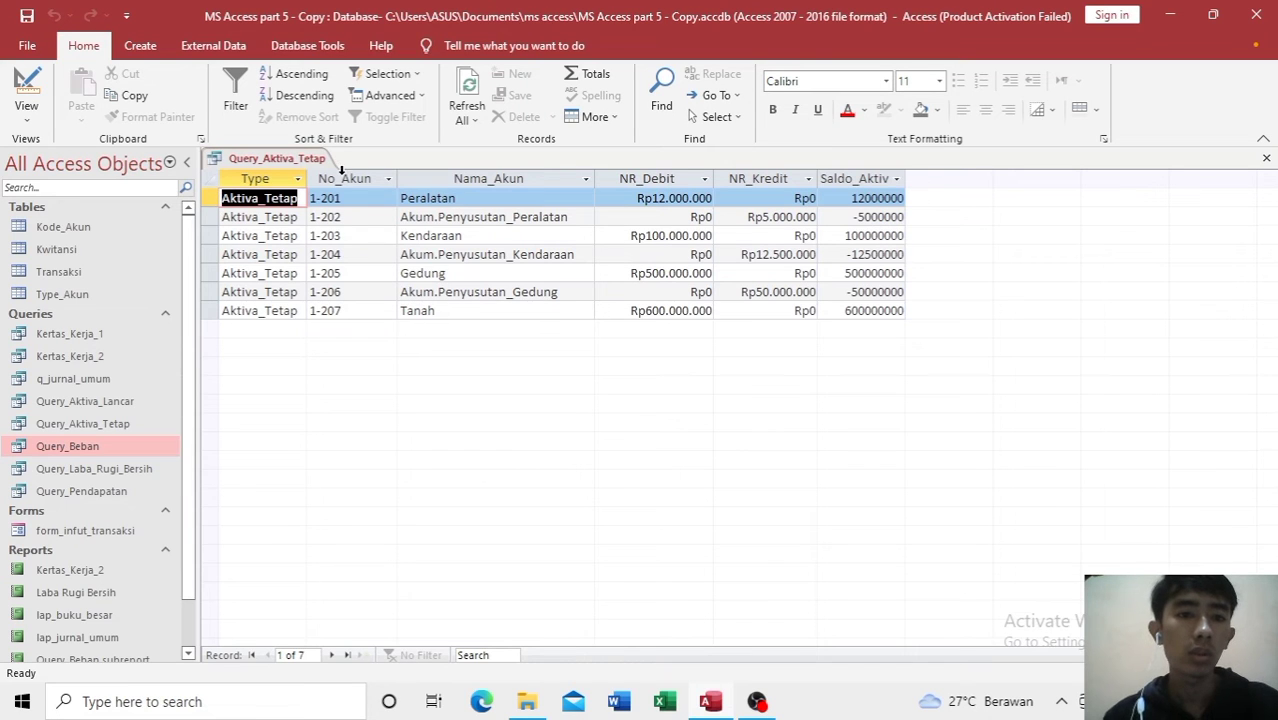
right_click(312, 162)
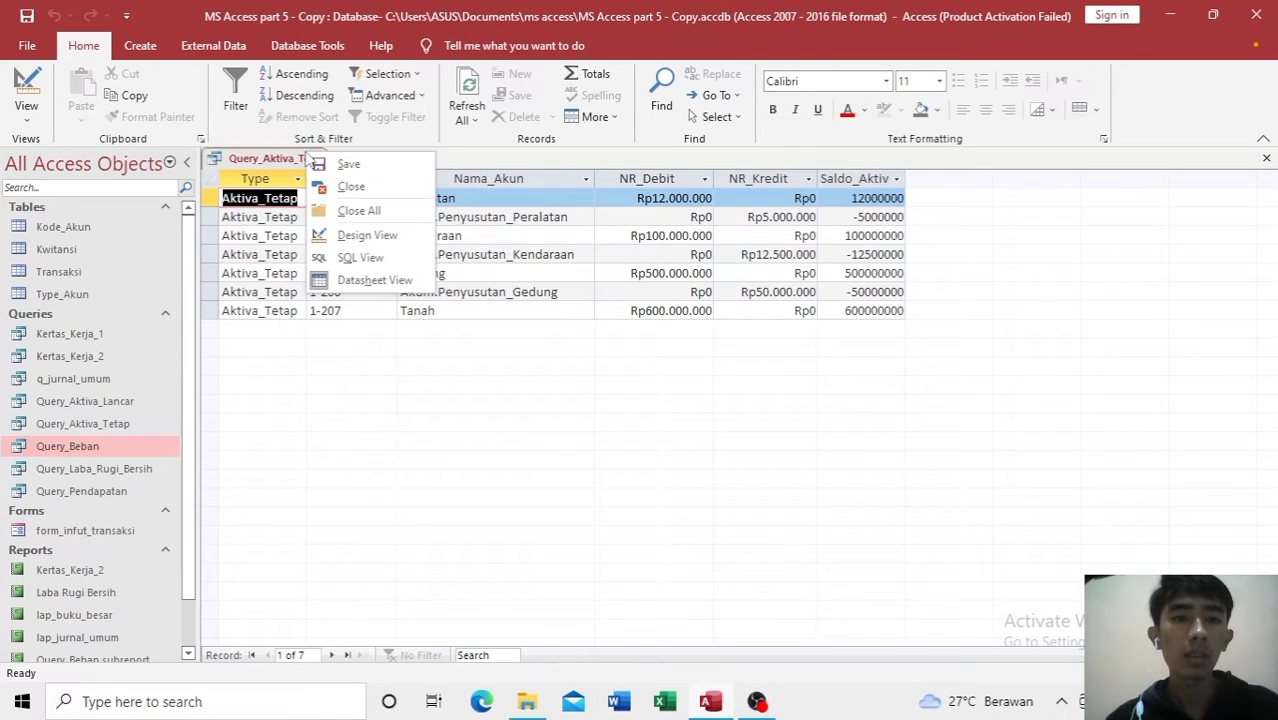
click(367, 236)
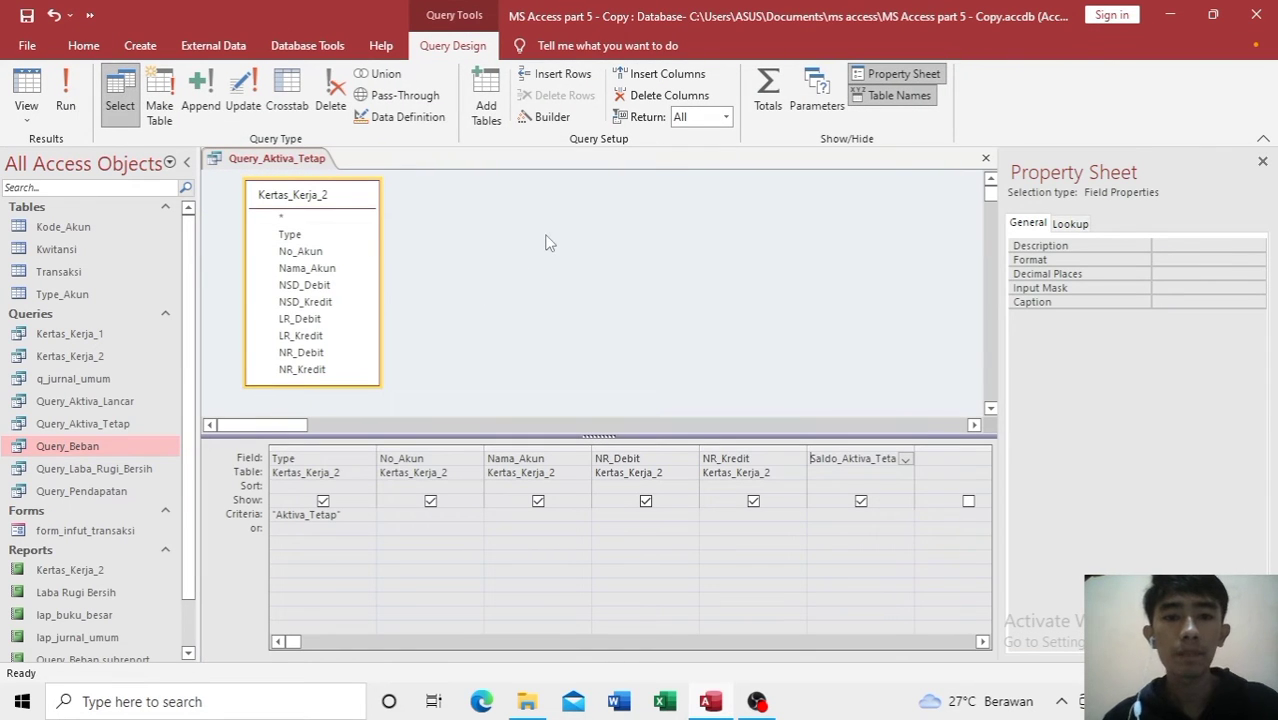
Step: Save a copy of Query_Aktiva_Tetap as a query named Query_Hutang
key(F12)
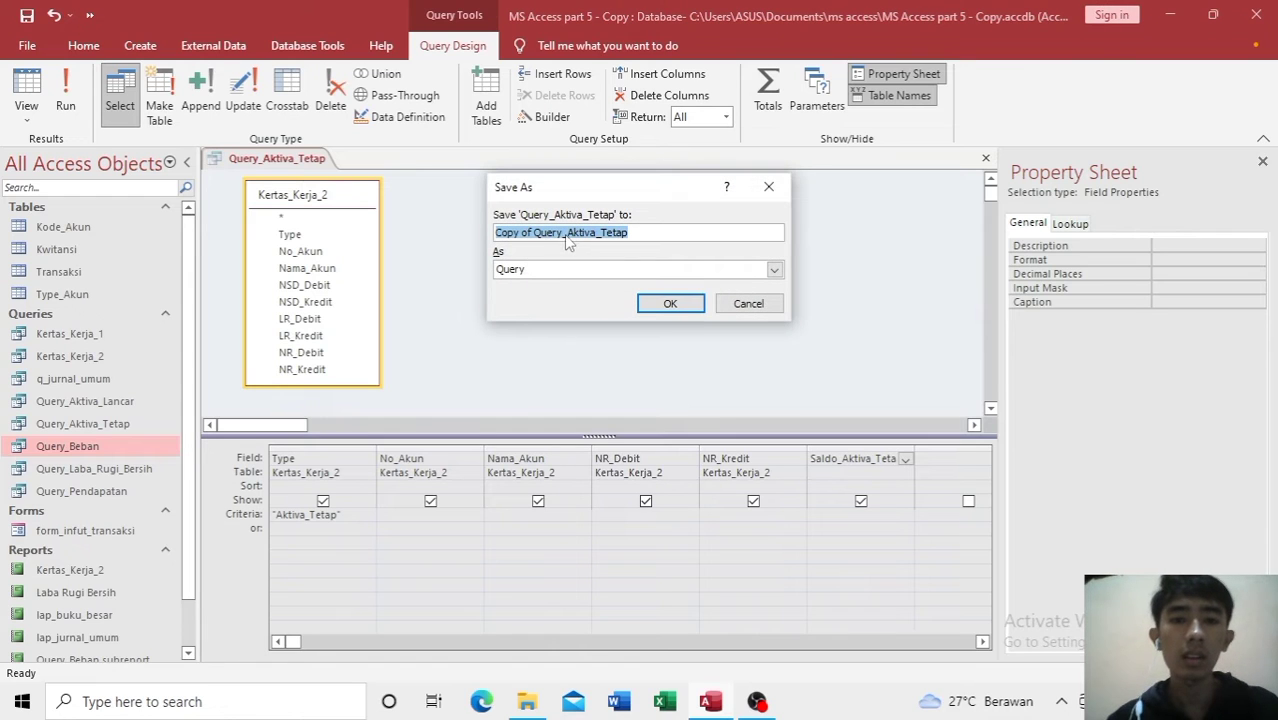
click(565, 233)
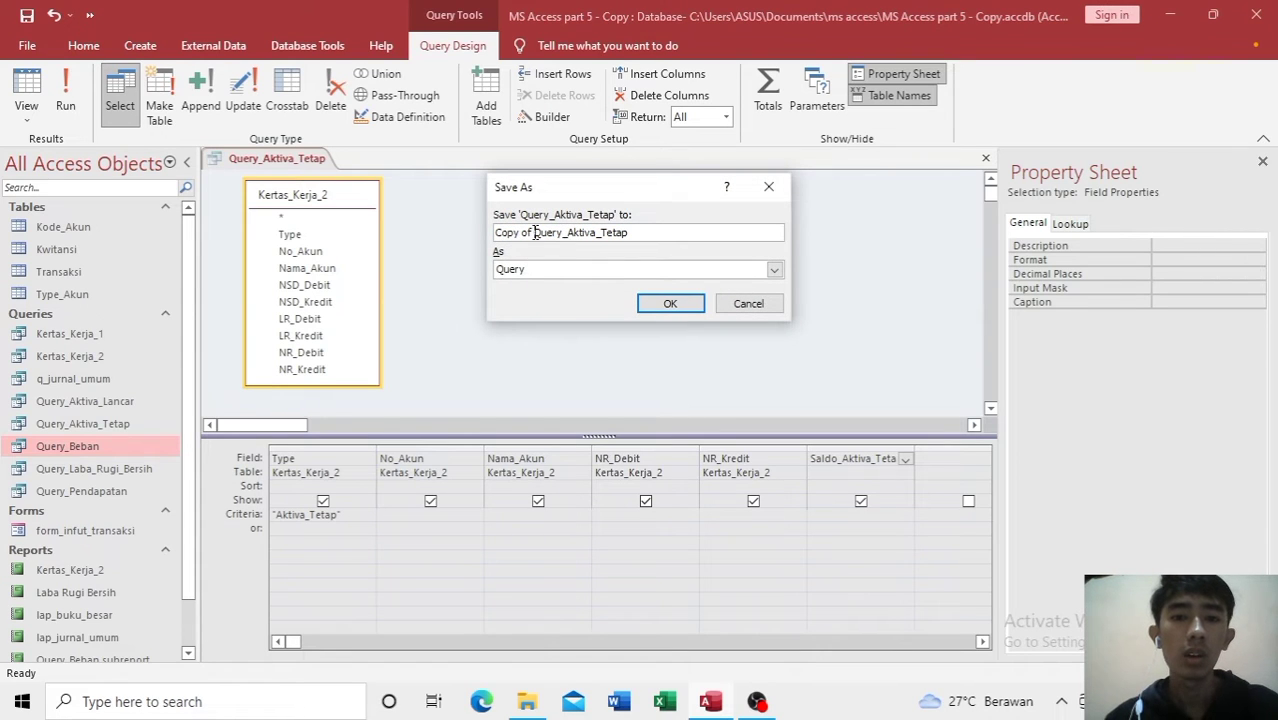
click(535, 232)
key(BackSpace)
key(BackSpace)
key(BackSpace)
key(BackSpace)
key(BackSpace)
key(BackSpace)
key(BackSpace)
key(BackSpace)
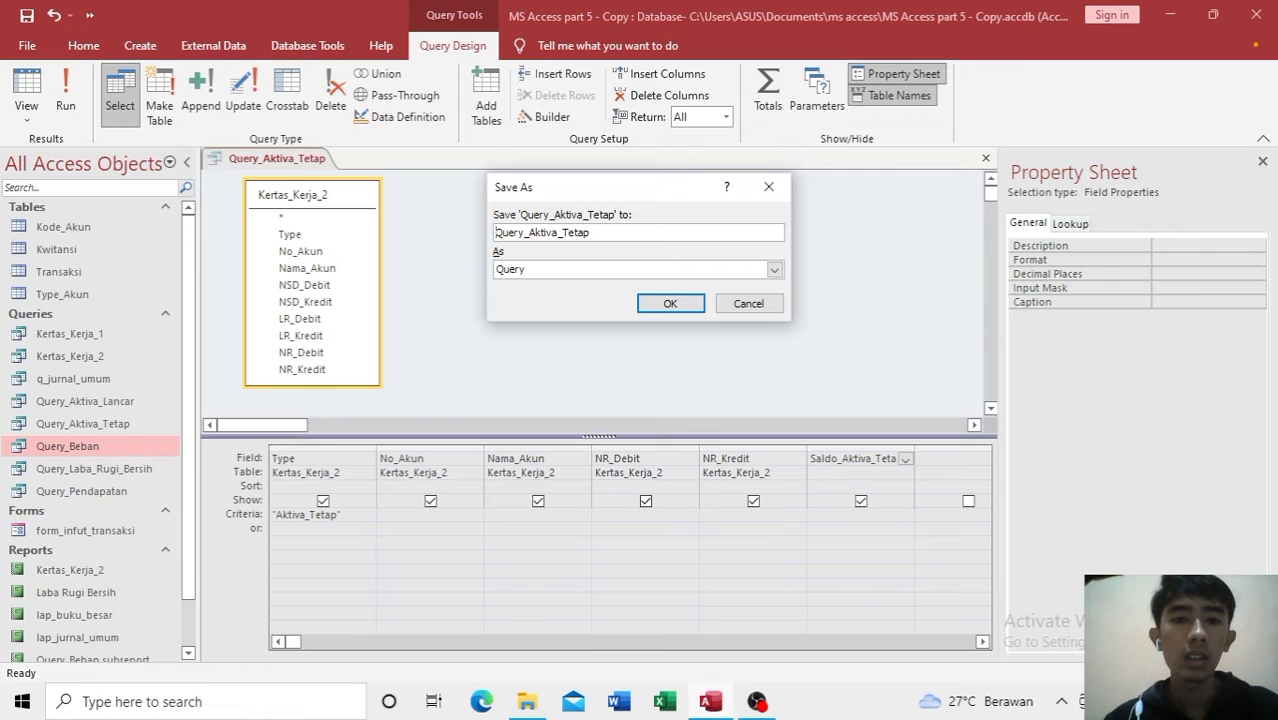
click(599, 231)
key(BackSpace)
key(BackSpace)
key(BackSpace)
key(BackSpace)
key(BackSpace)
key(BackSpace)
key(BackSpace)
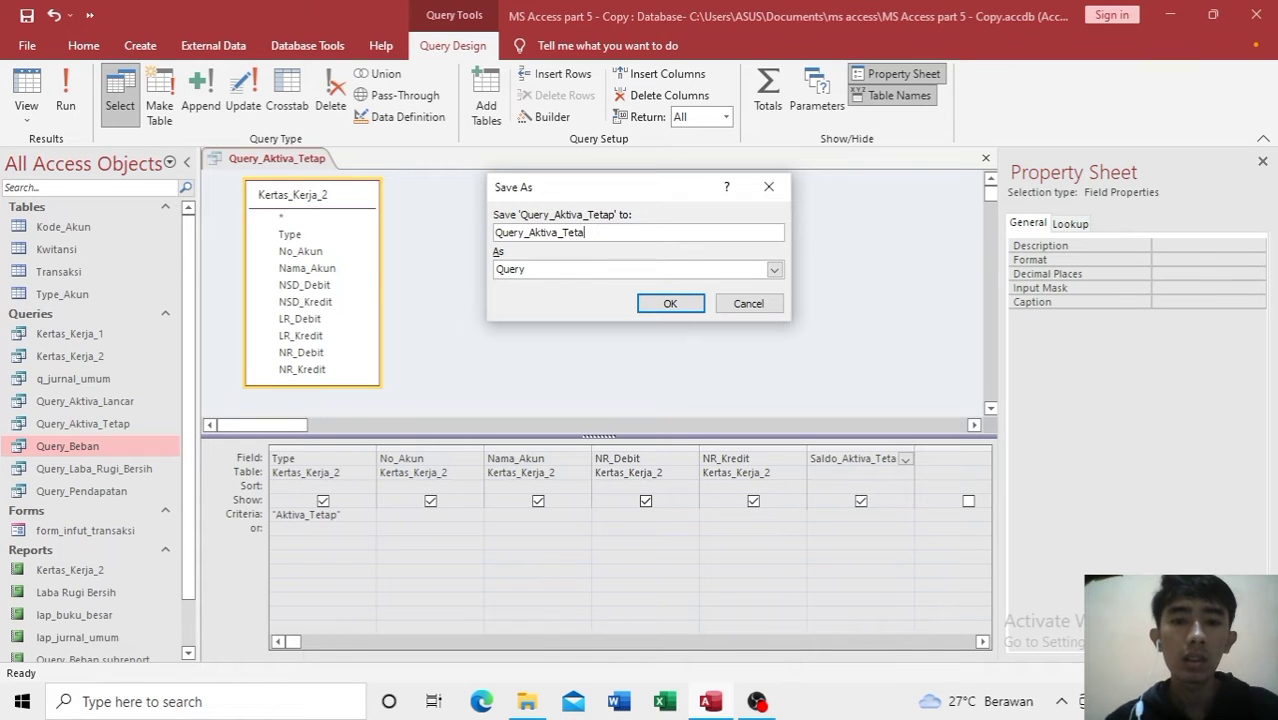
key(BackSpace)
key(BackSpace)
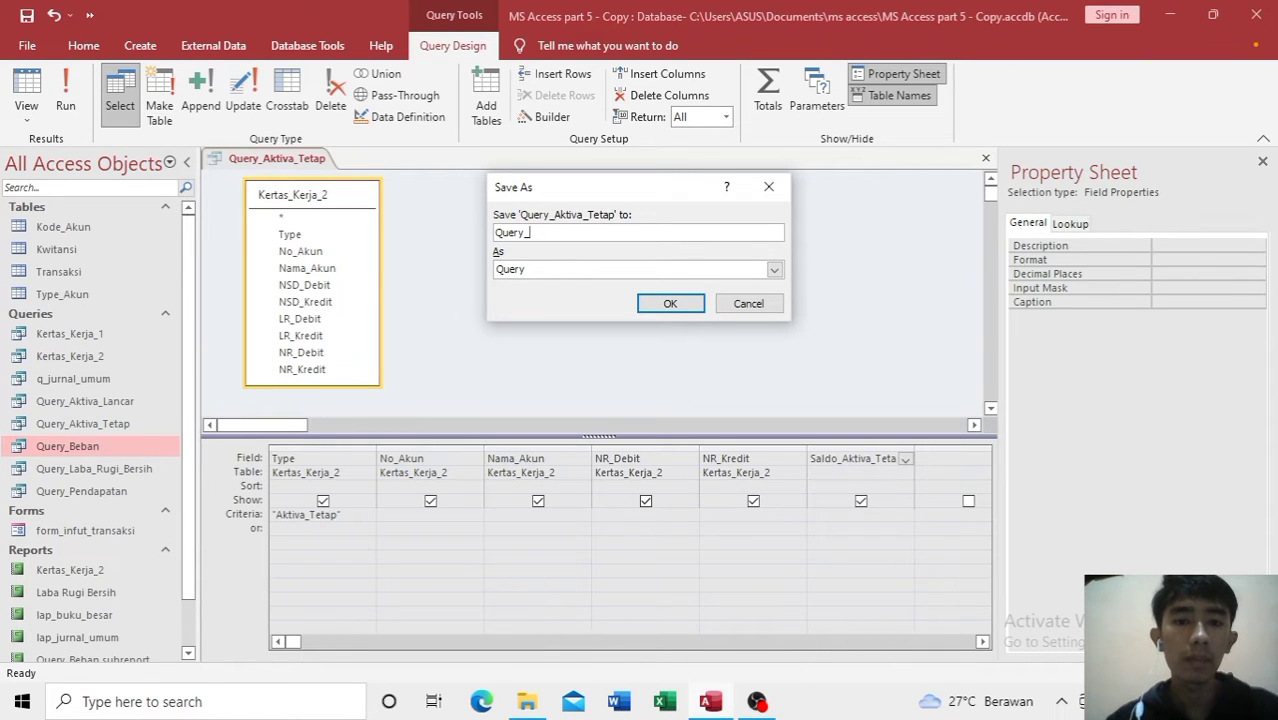
text(Hu)
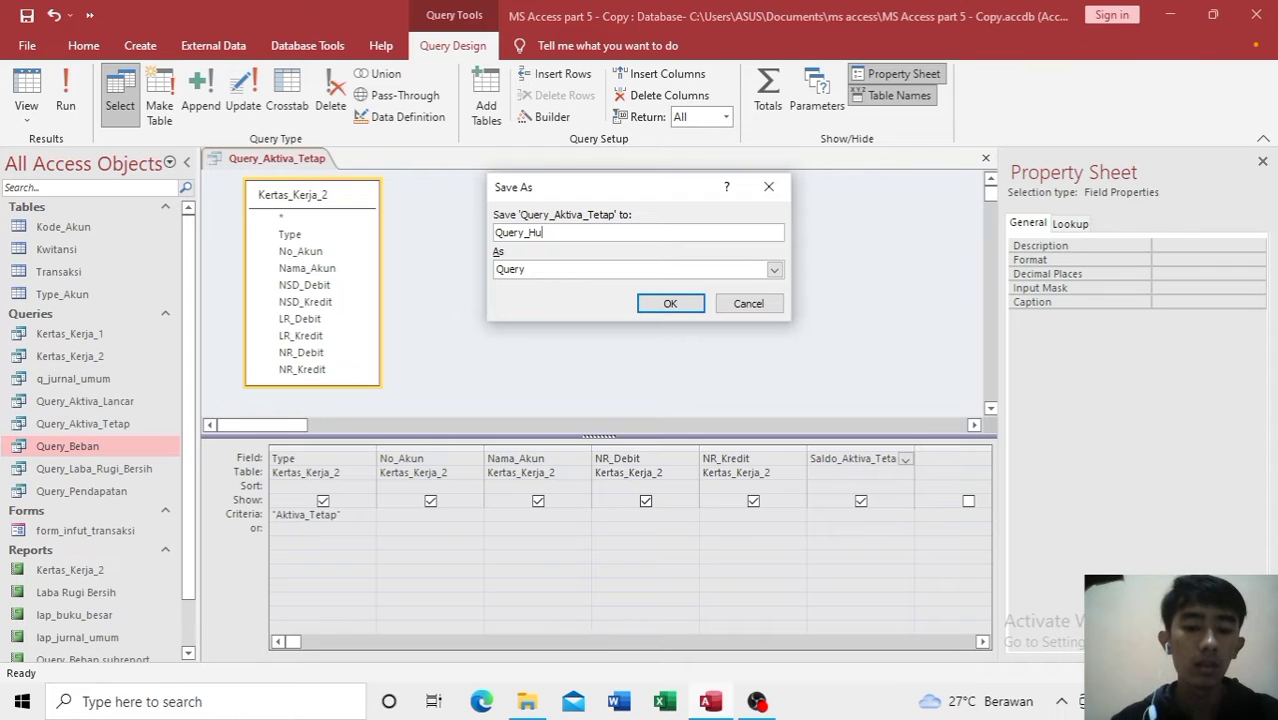
text(tang)
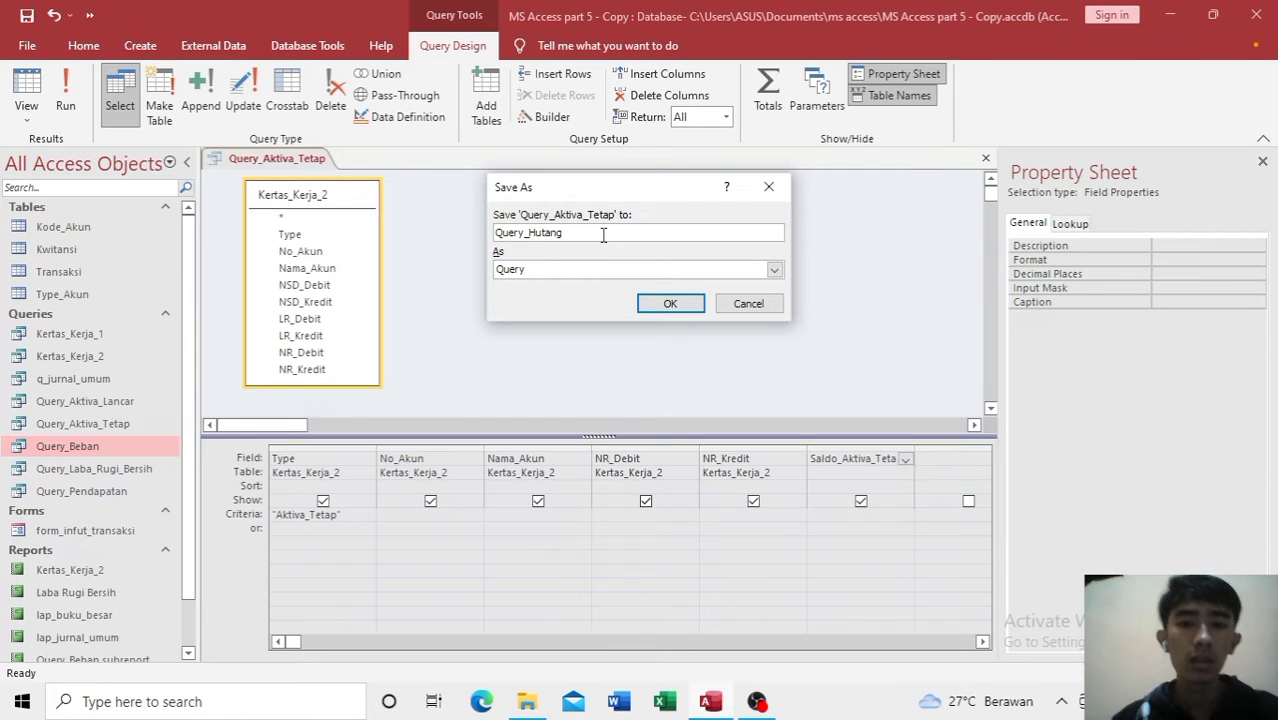
click(670, 304)
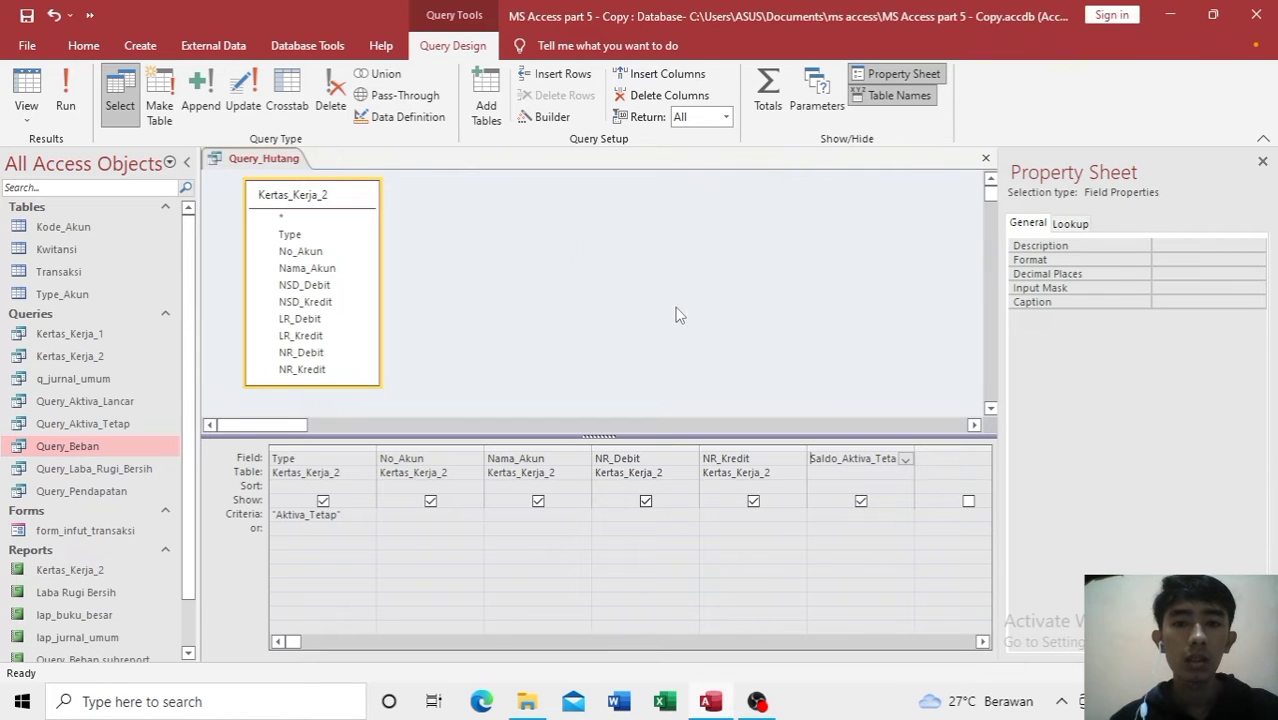
Step: Change the criteria of the Type field in Query_Hutang to "Hutang"
click(337, 514)
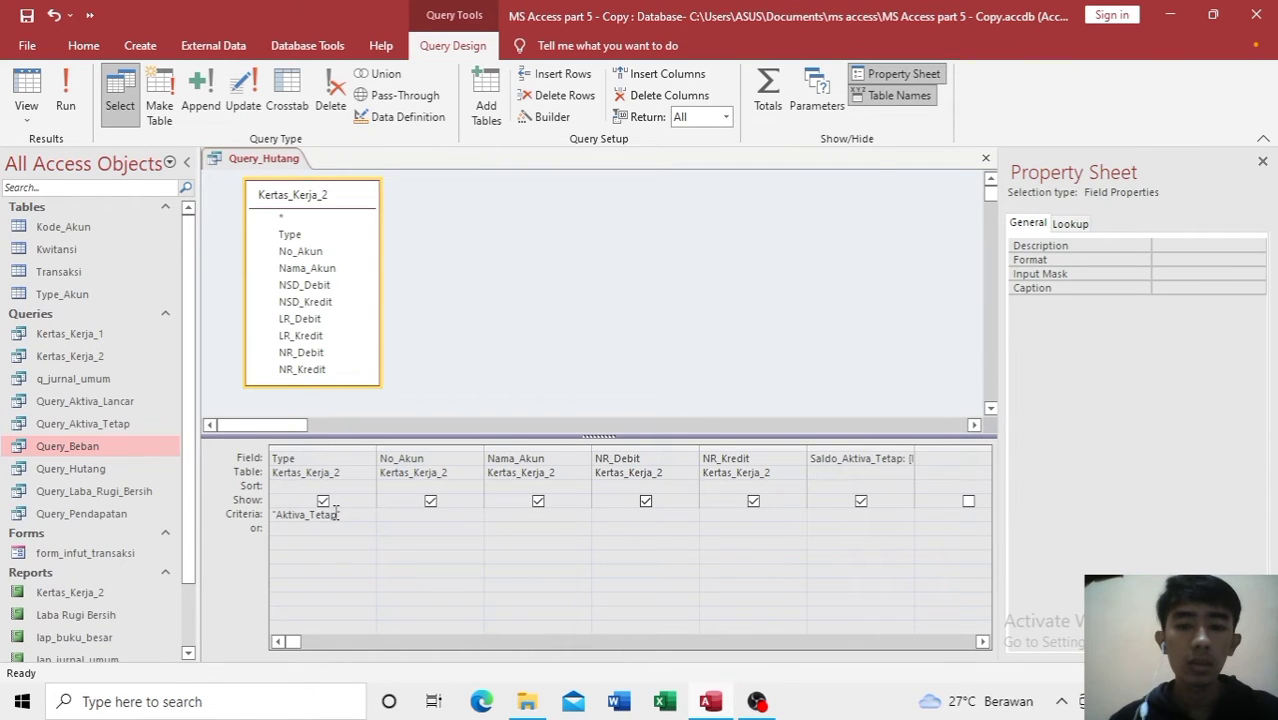
key(BackSpace)
key(BackSpace)
key(BackSpace)
key(BackSpace)
key(BackSpace)
key(BackSpace)
key(BackSpace)
key(BackSpace)
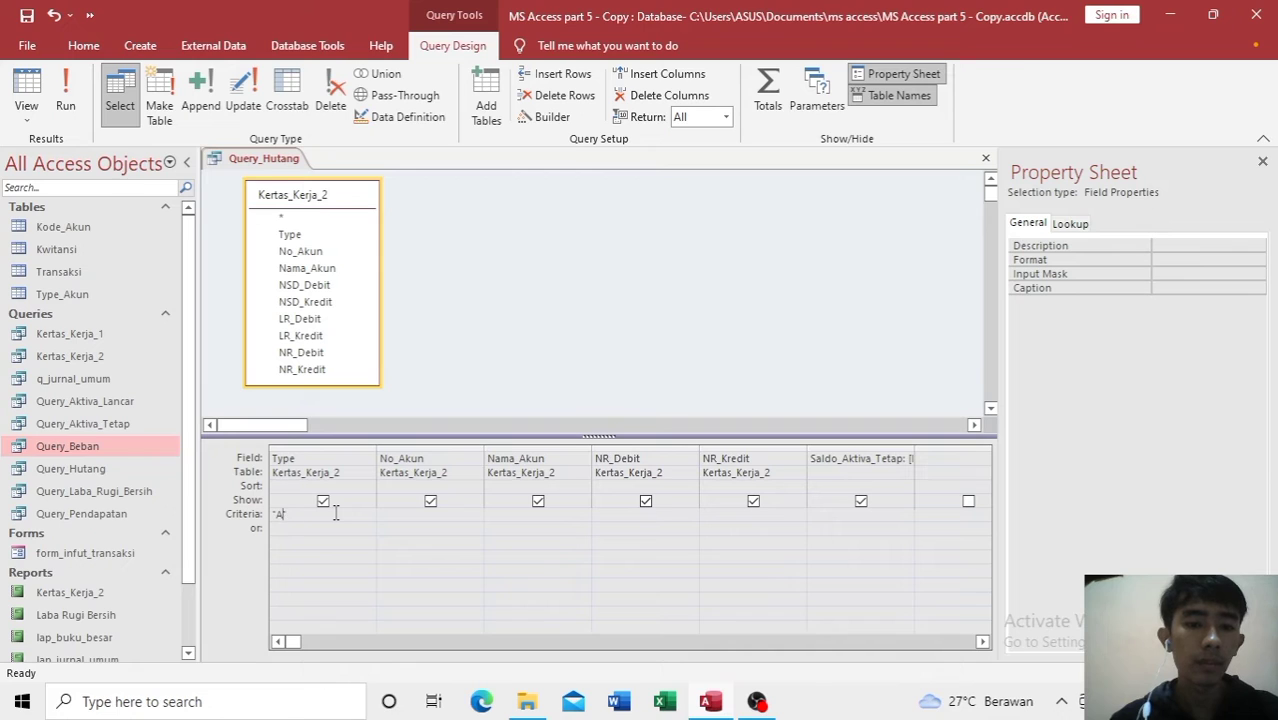
key(BackSpace)
text(HU)
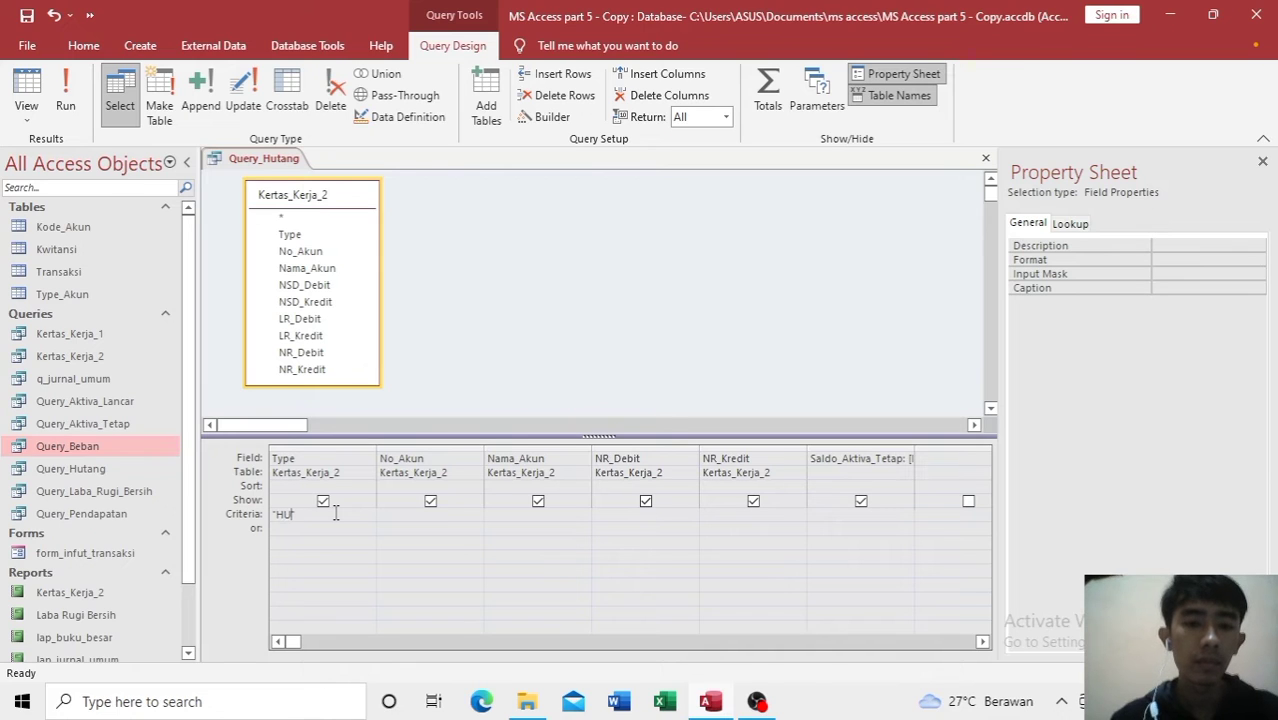
key(BackSpace)
key(BackSpace)
text(u)
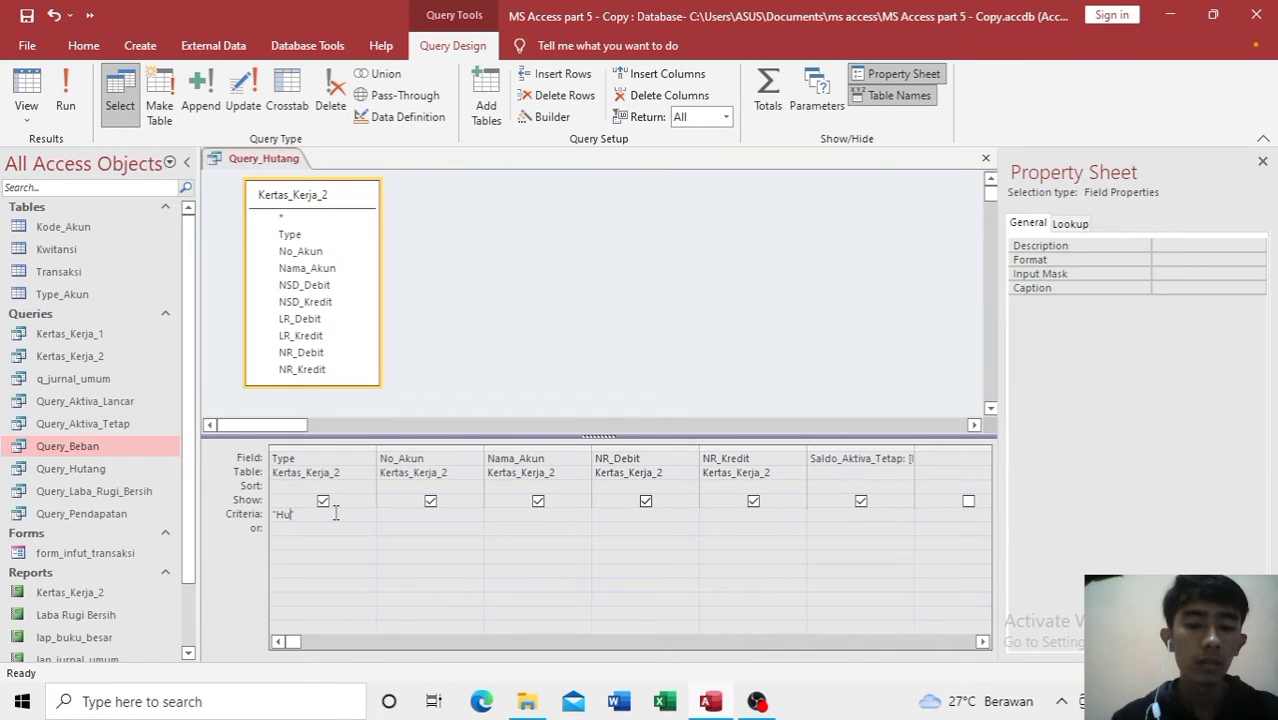
text(tang")
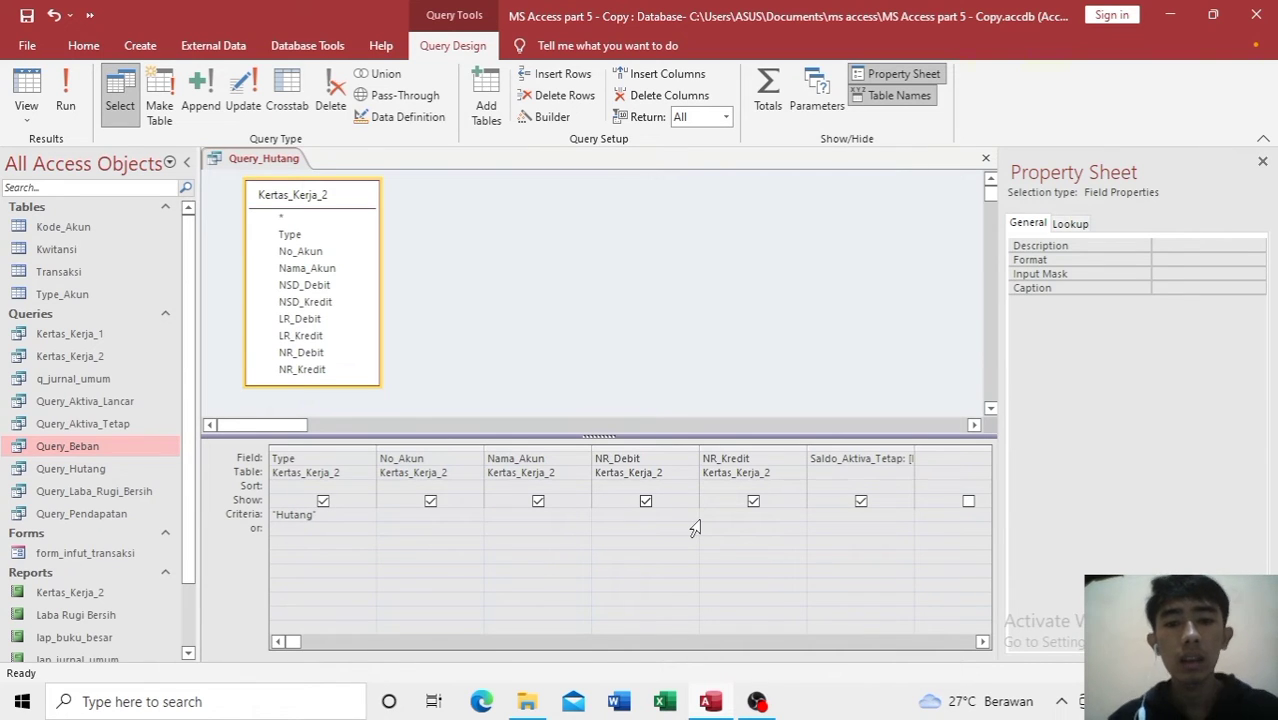
Step: Delete the NR_Debit column and the calculated Saldo_Aktiva_Tetap column from the query grid of Query_Hutang
click(658, 447)
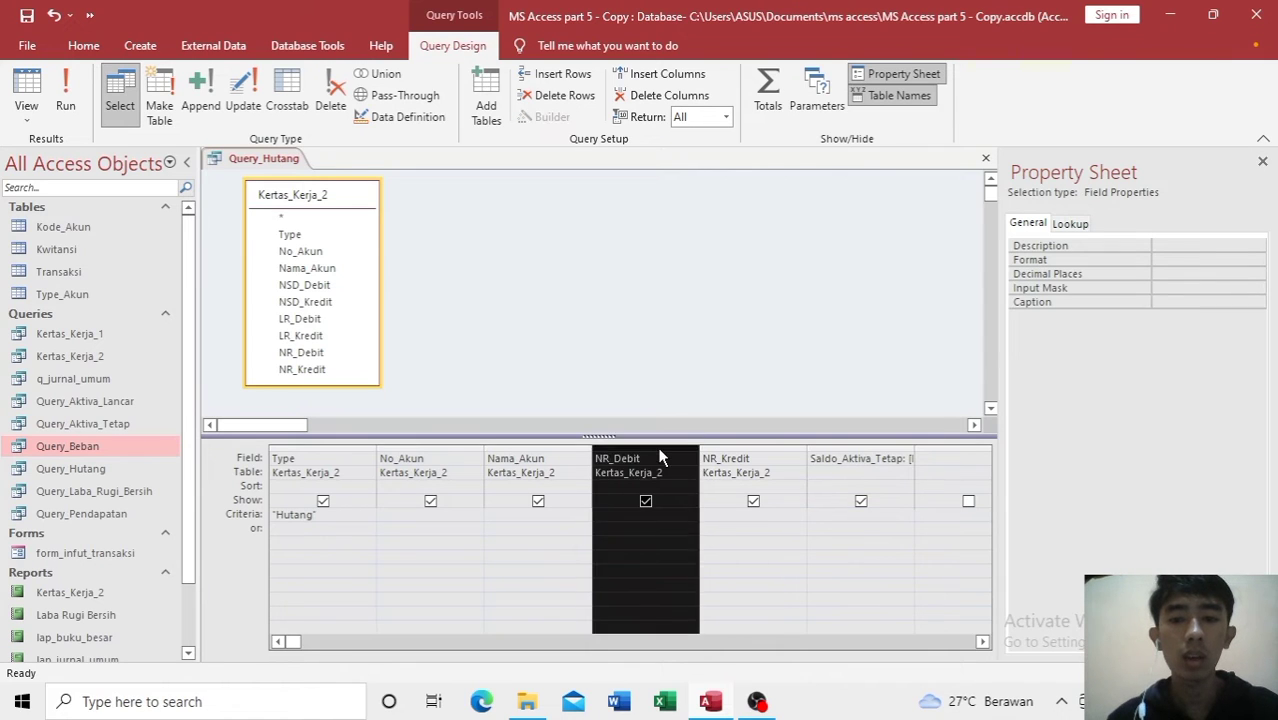
key(Delete)
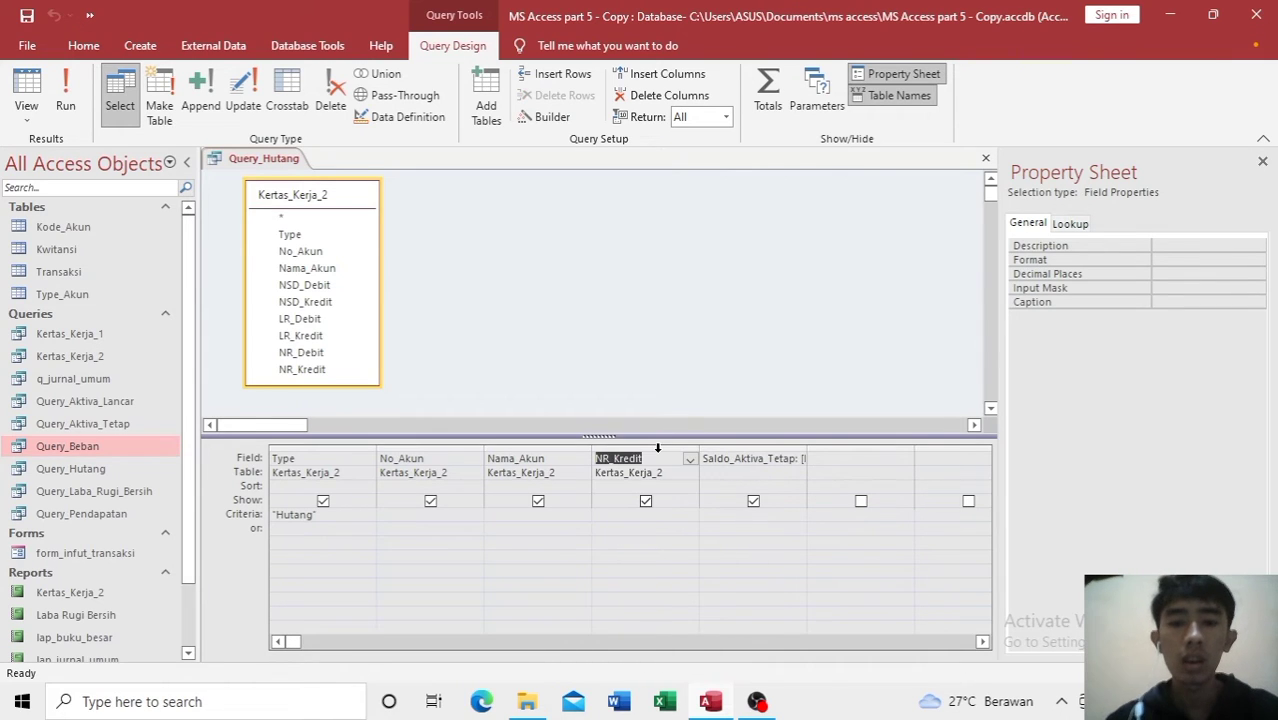
click(733, 449)
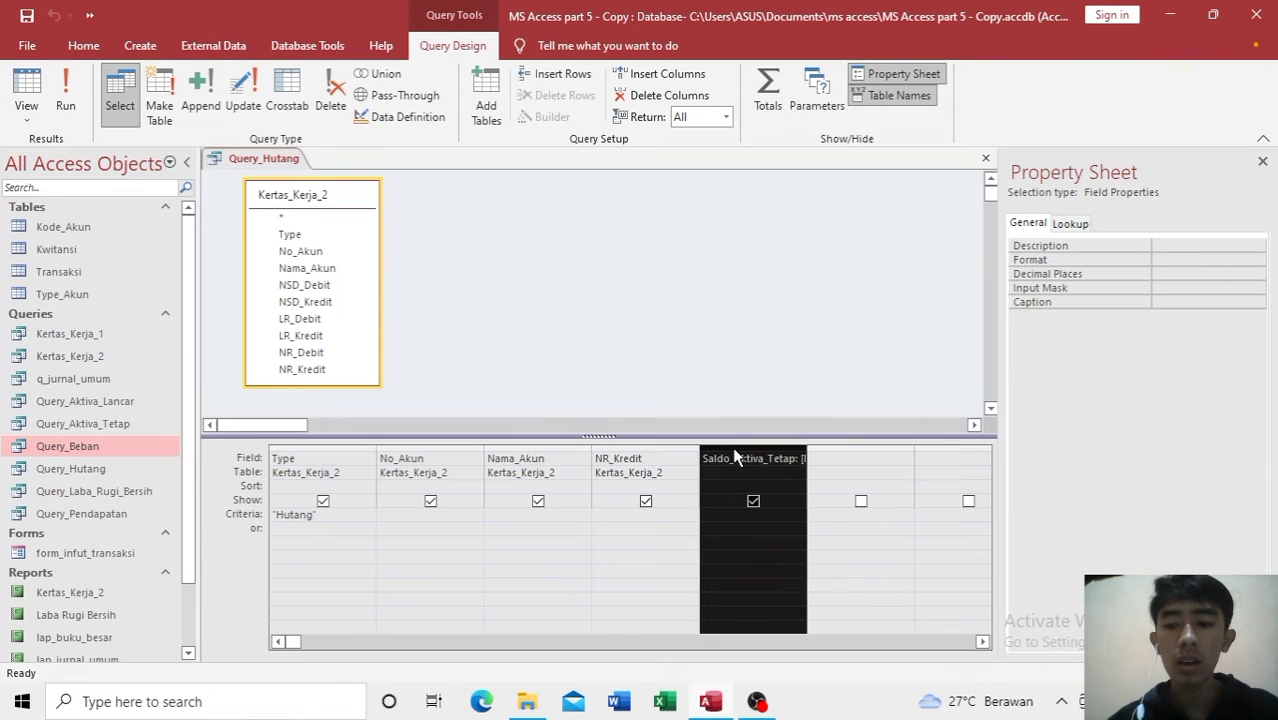
key(Delete)
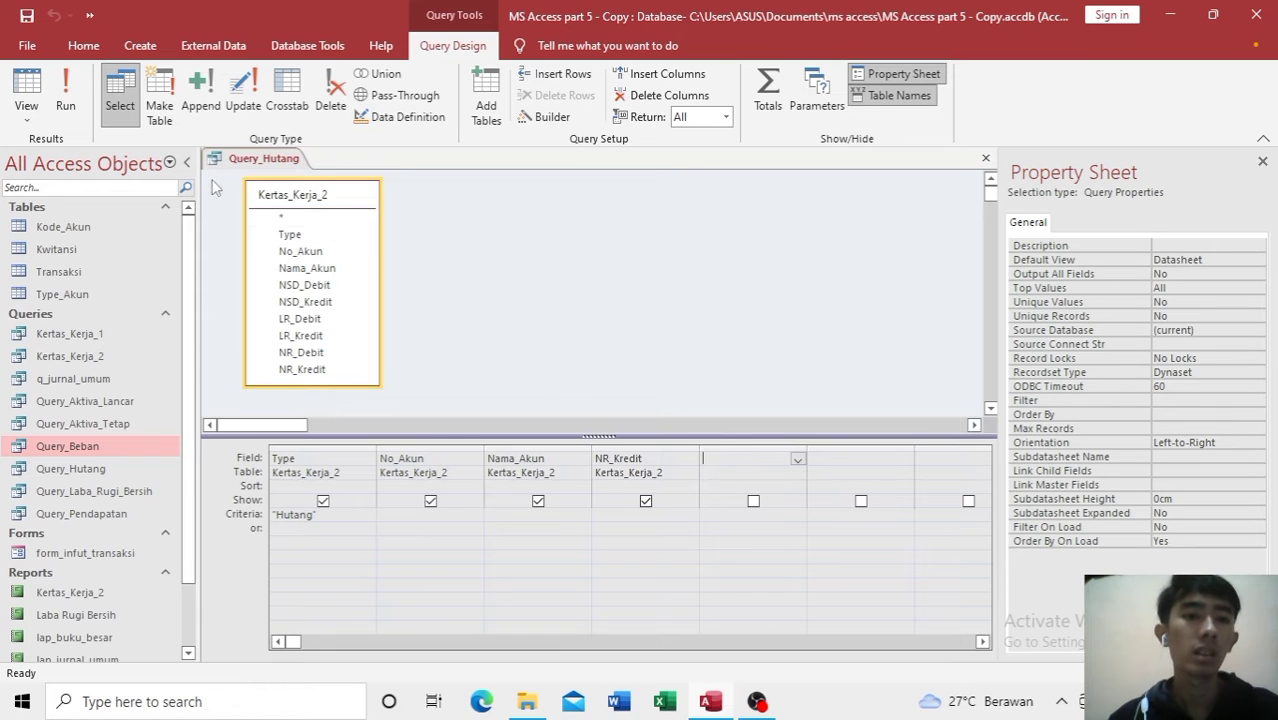
Step: Check the liability records of Query_Hutang in Datasheet View, leaving the SumofDebit and SumofKredit parameters blank
click(25, 88)
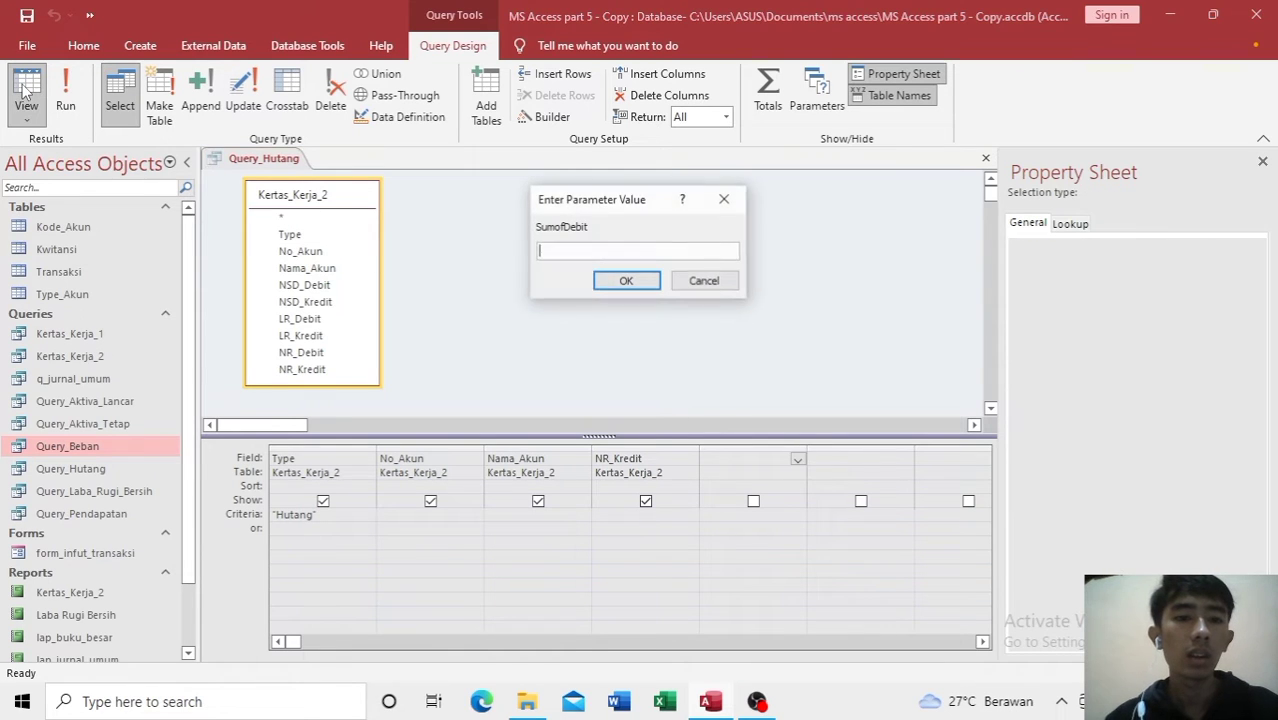
click(635, 289)
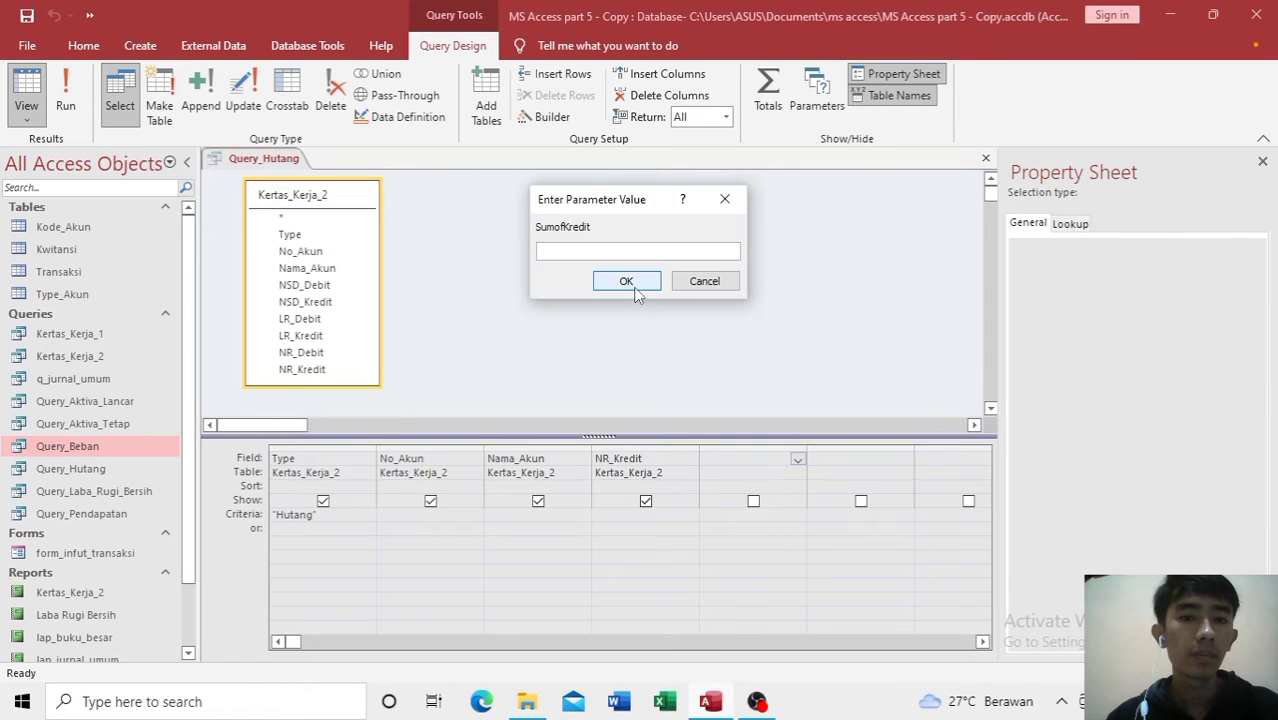
click(626, 282)
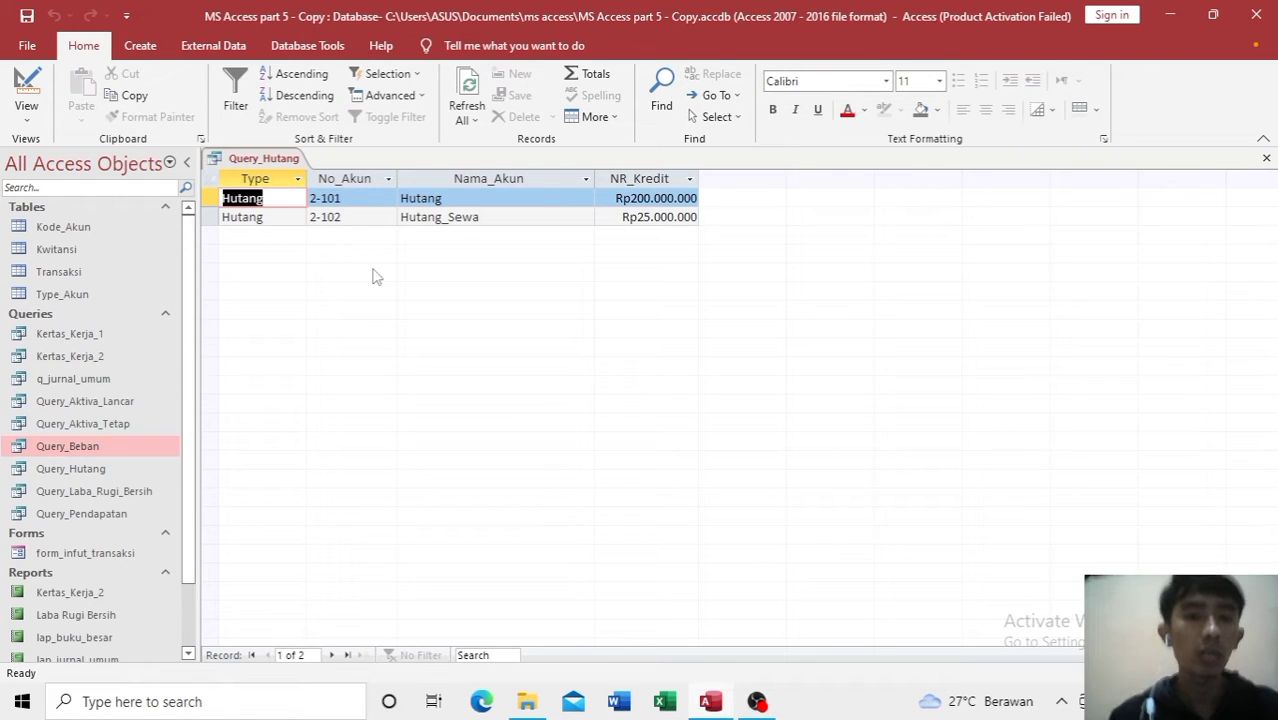
click(287, 158)
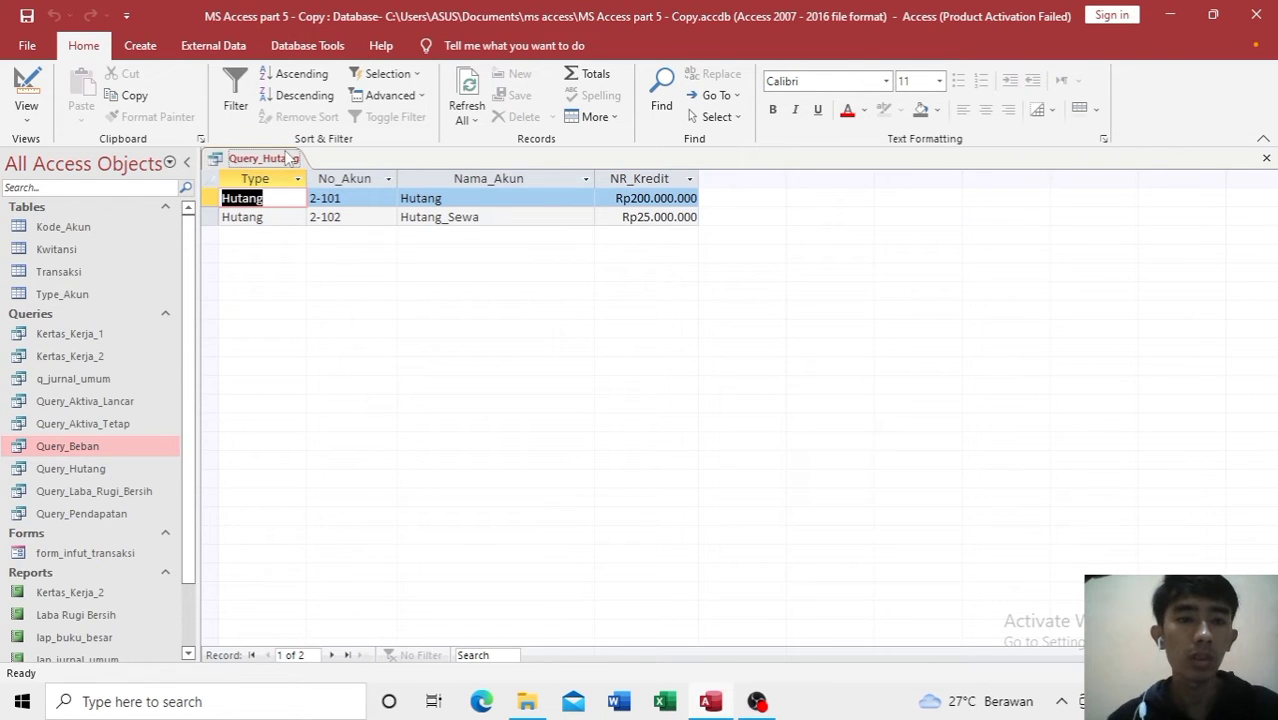
Step: Open the saved Query_Aktiva_Tetap with blank parameter values and switch it to Design View
click(121, 423)
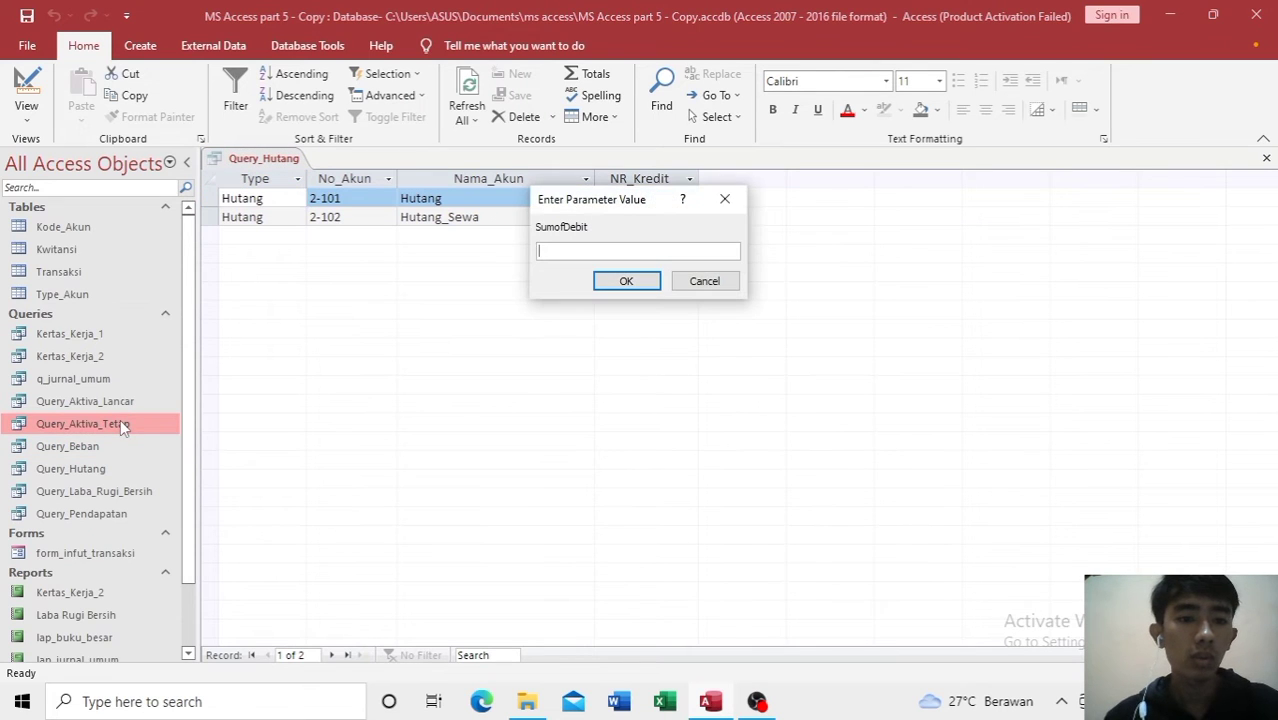
click(617, 289)
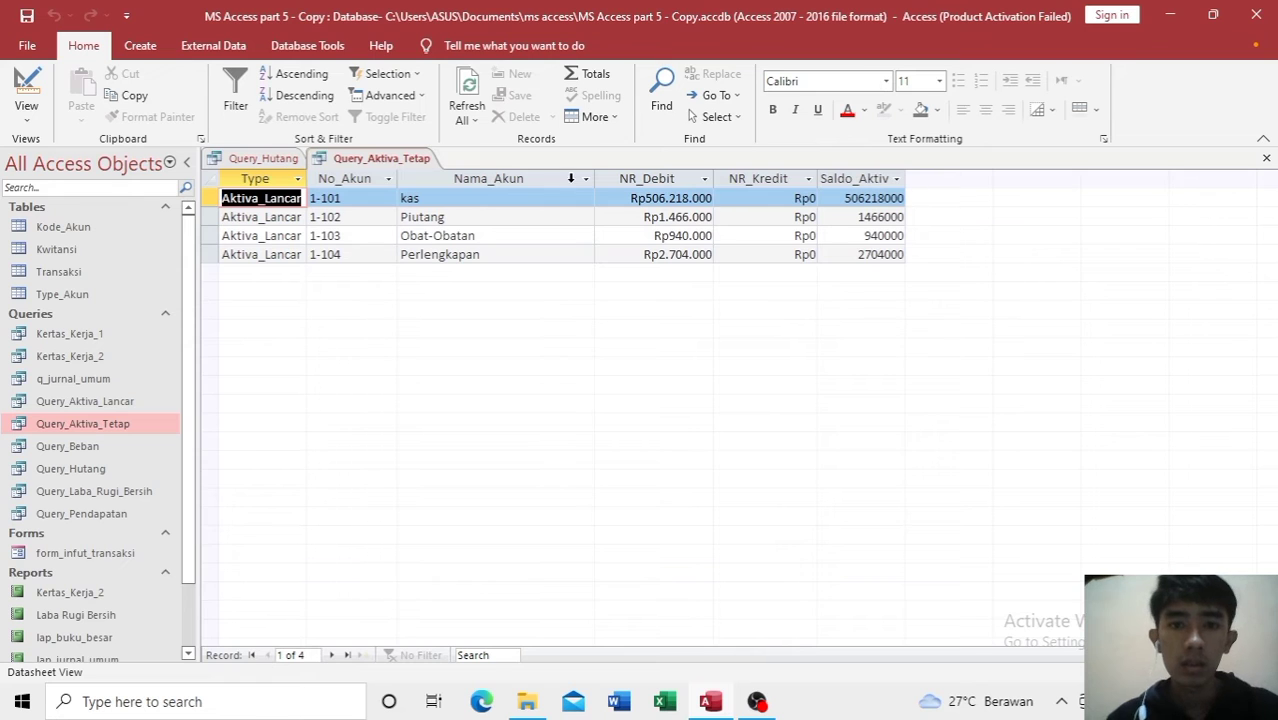
right_click(413, 159)
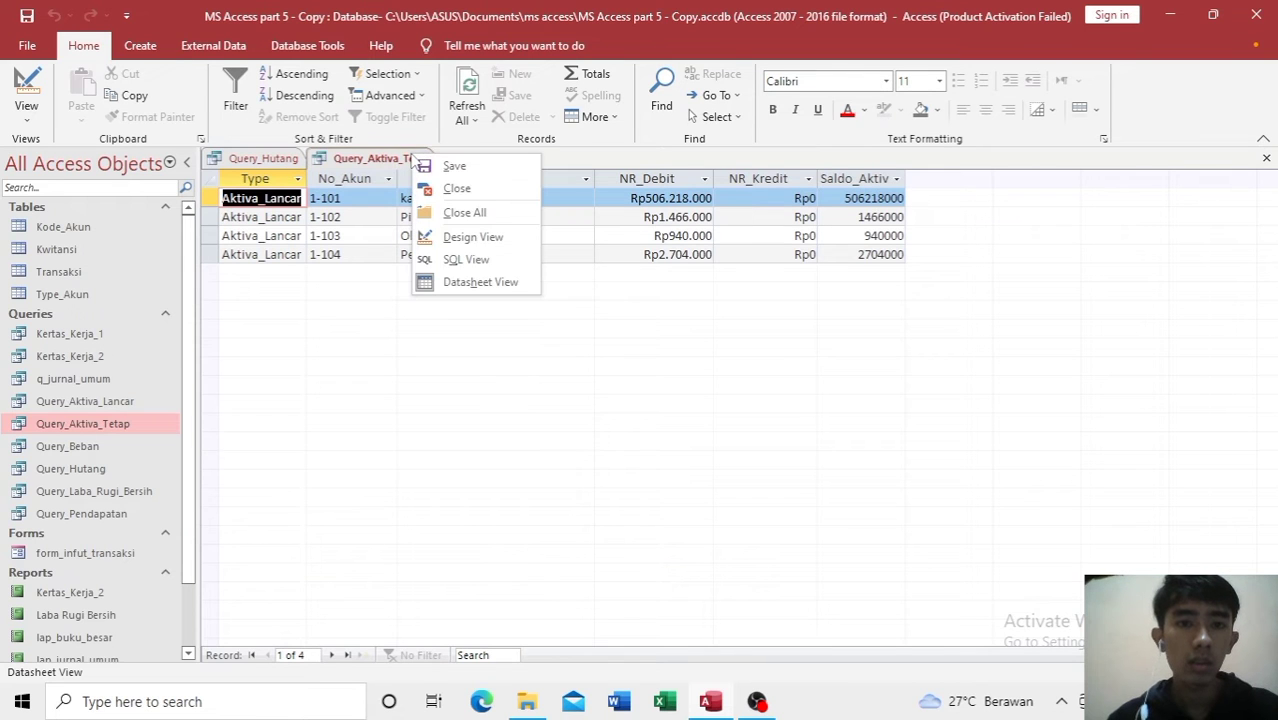
click(473, 238)
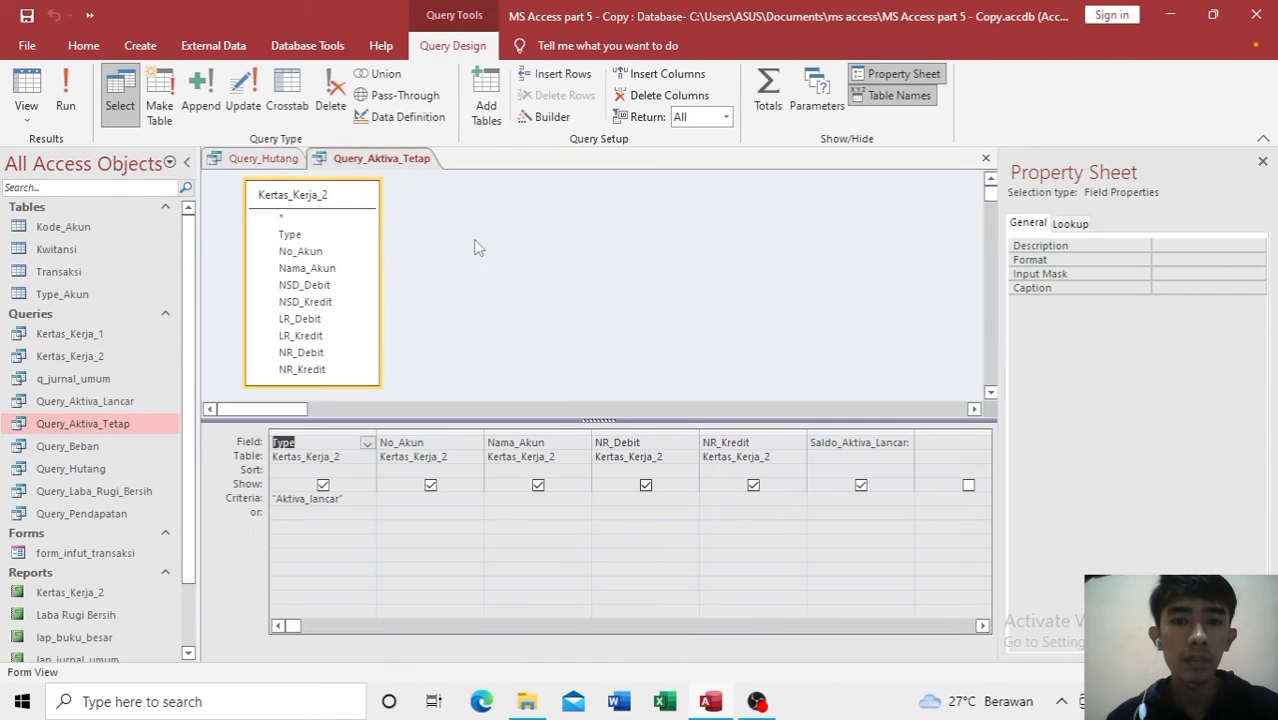
Step: Rename the calculated field of Query_Aktiva_Tetap to Saldo_Aktiva_Tetap, keeping its existing expression
click(874, 446)
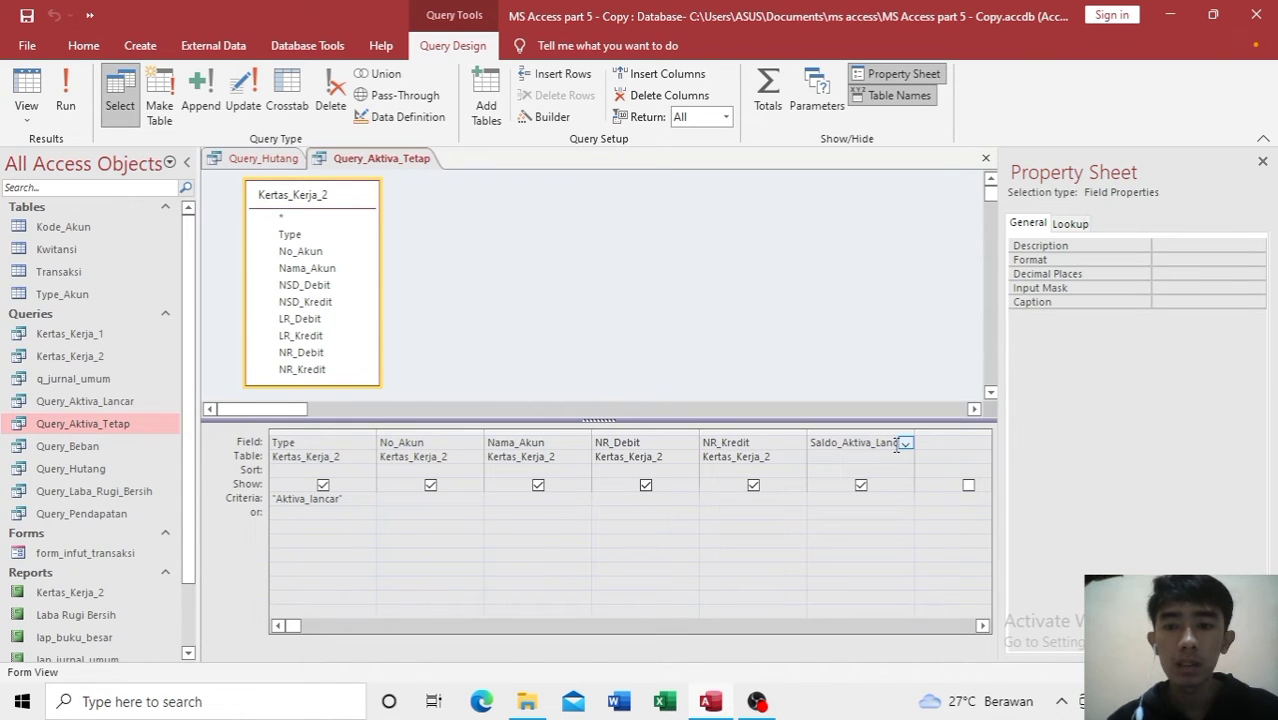
key(End)
text(: [N)
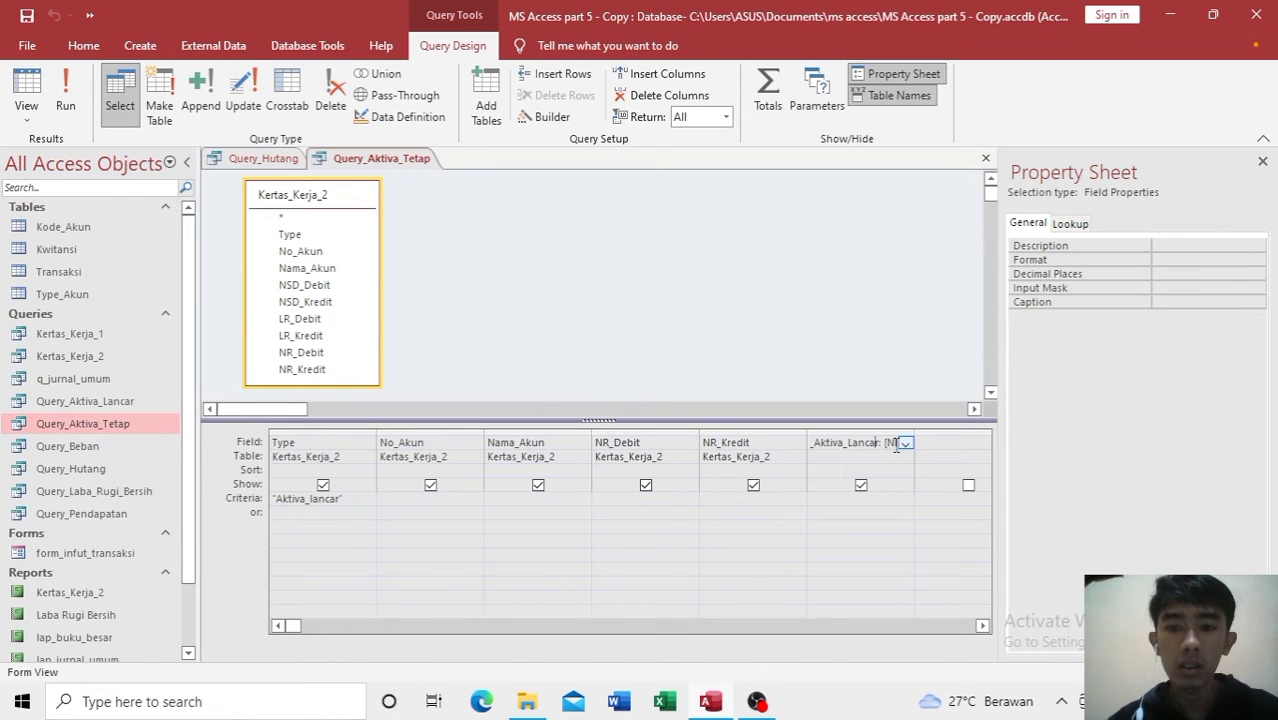
text(R_Debi)
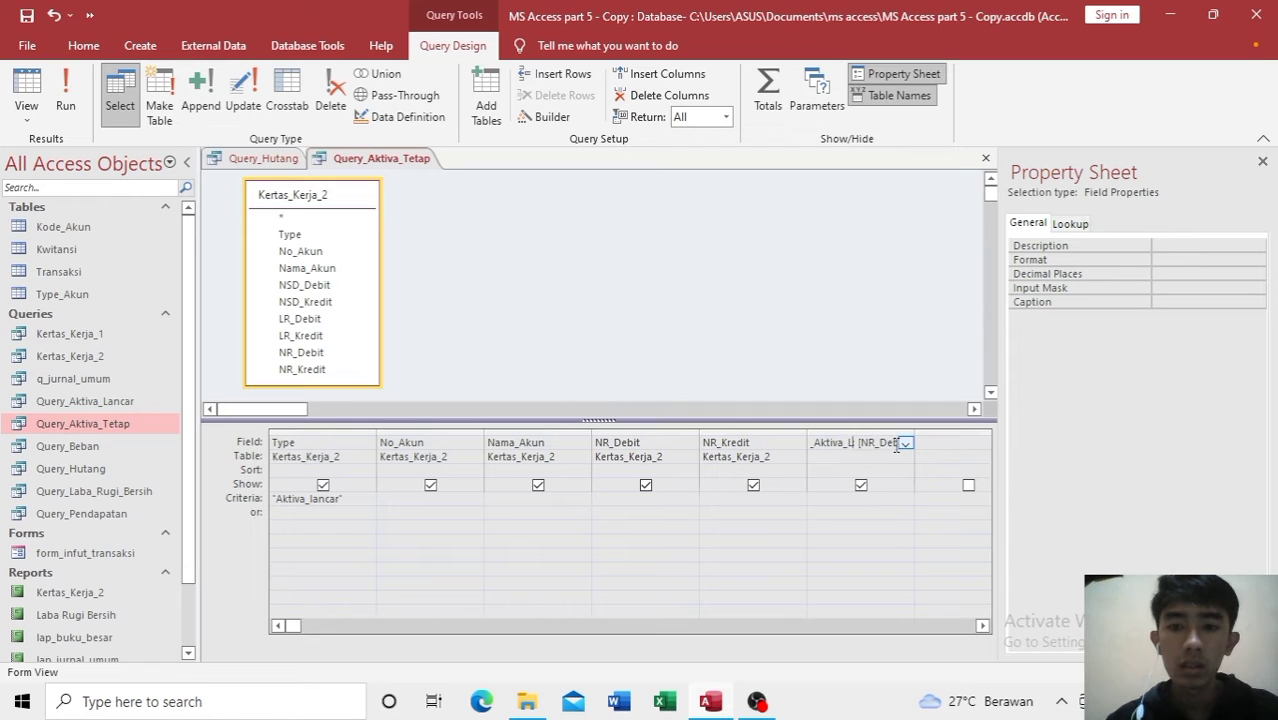
text(Te)
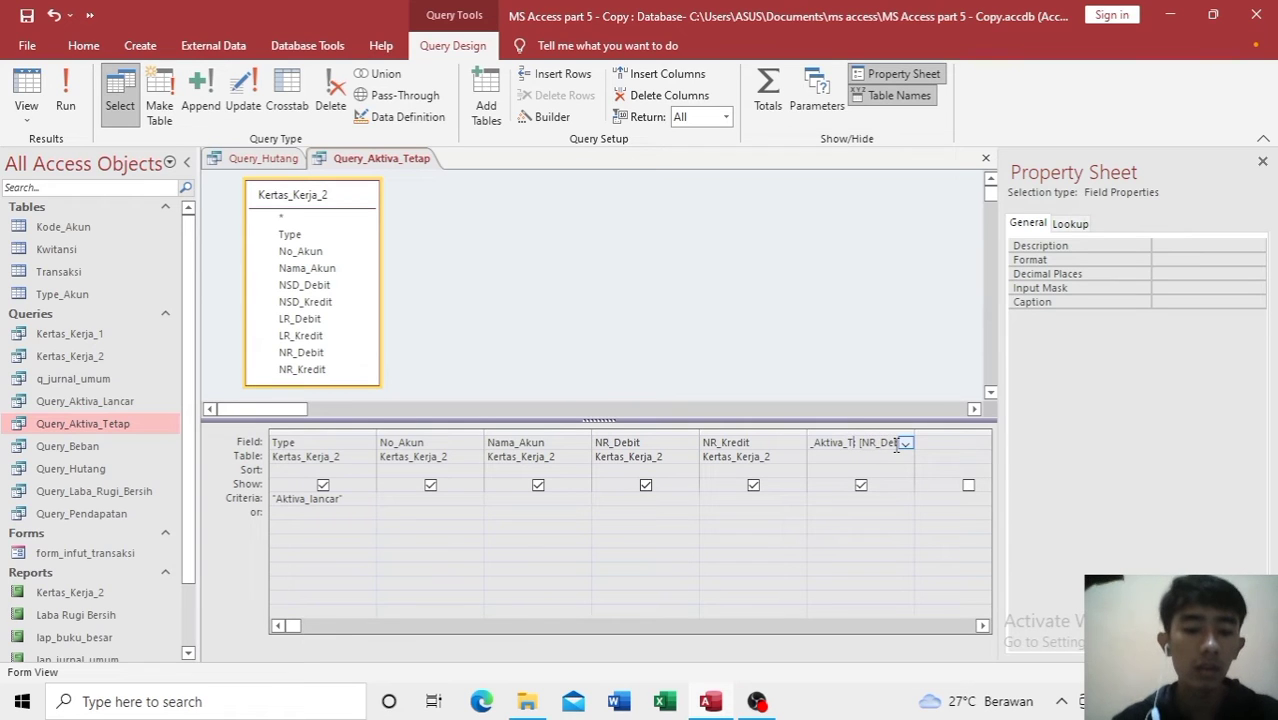
text(tap:)
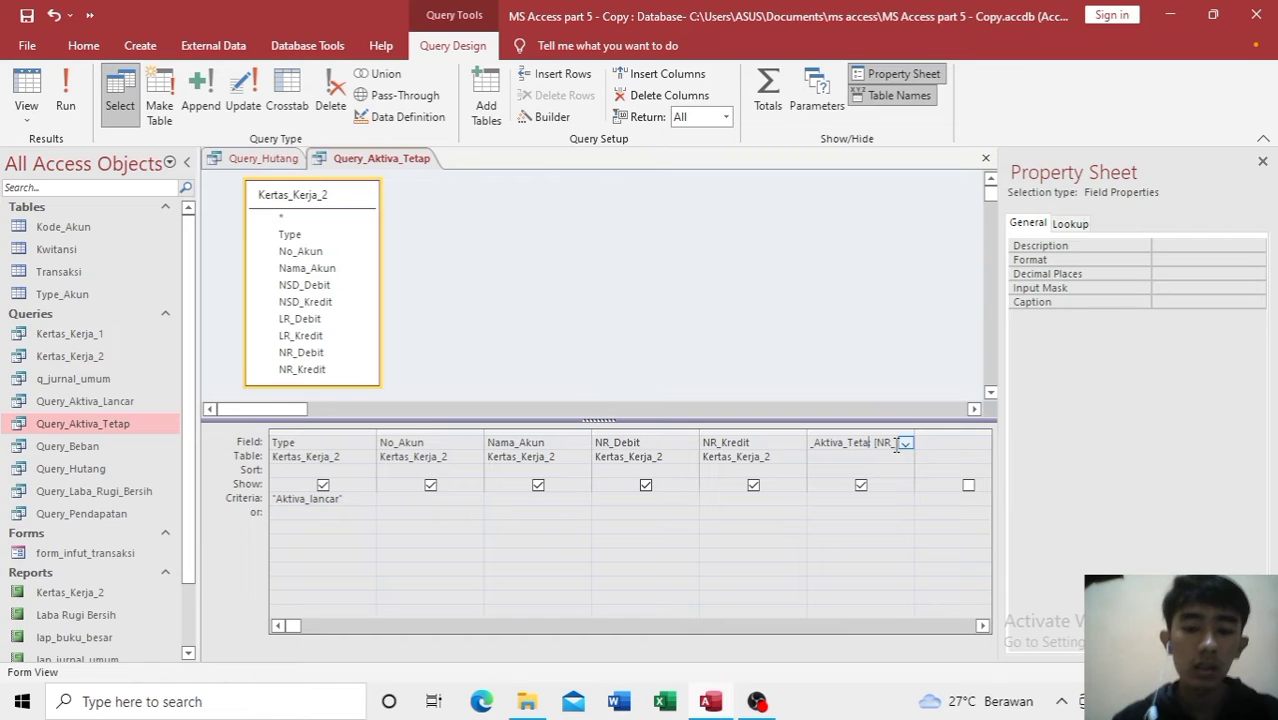
Step: Change the Type criteria of Query_Aktiva_Tetap to "Aktiva_Tetap" and display its records with blank parameter values
click(341, 498)
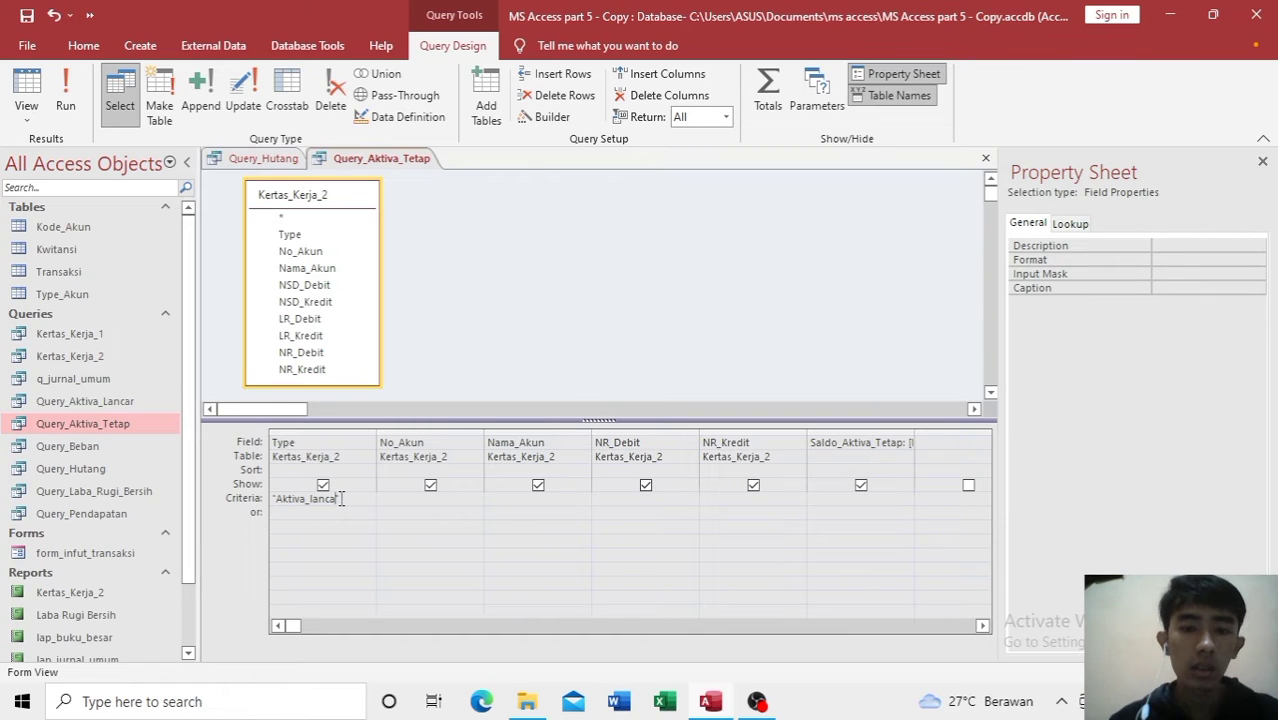
key(BackSpace)
key(BackSpace)
key(BackSpace)
key(BackSpace)
key(BackSpace)
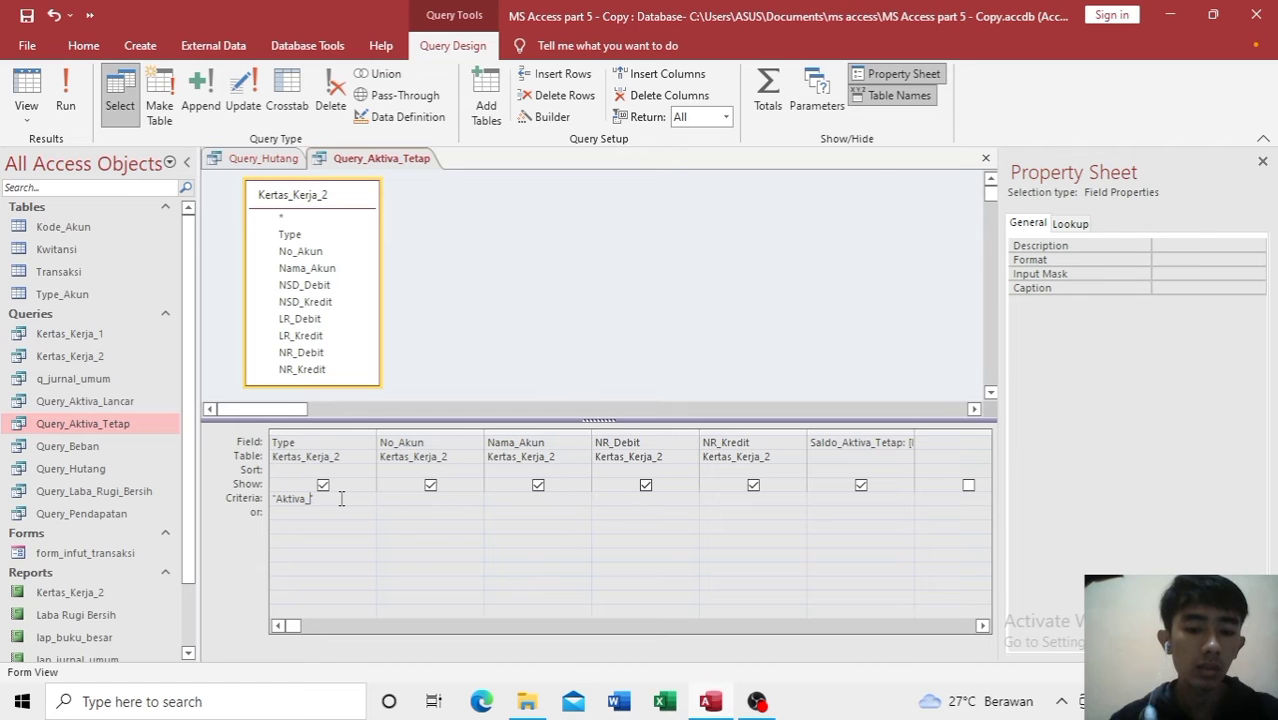
text(Tetap)
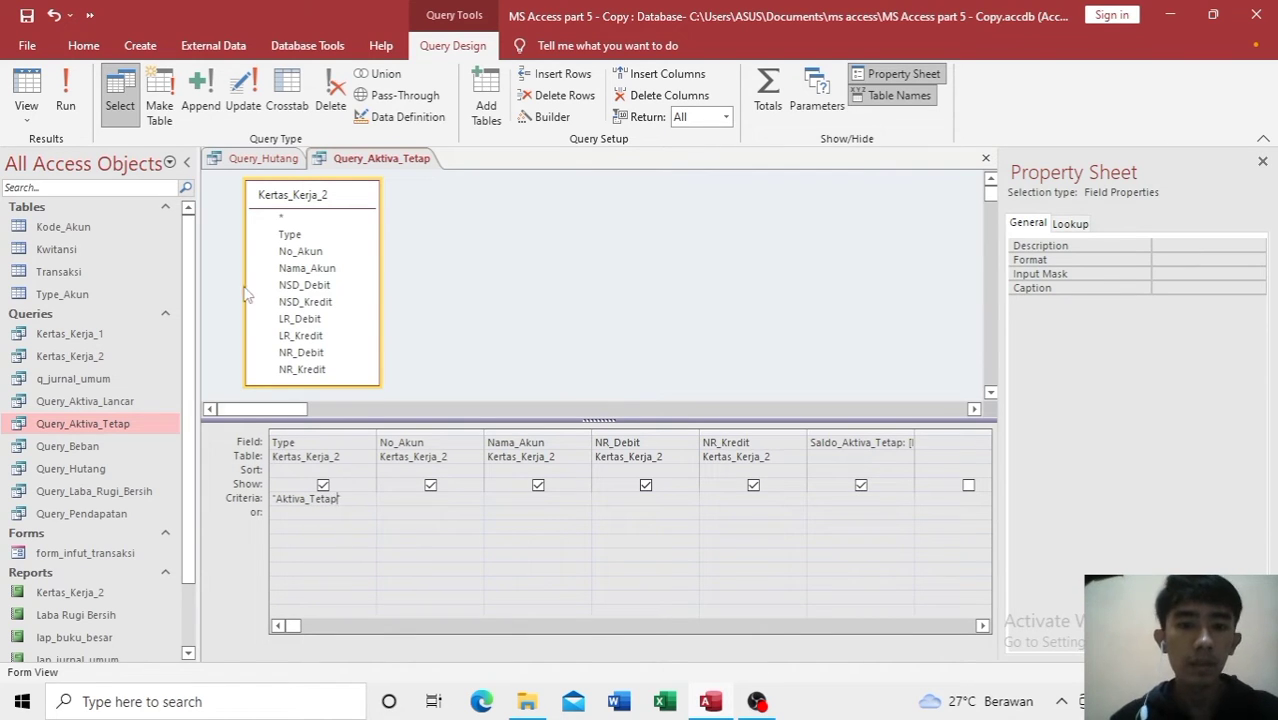
click(70, 105)
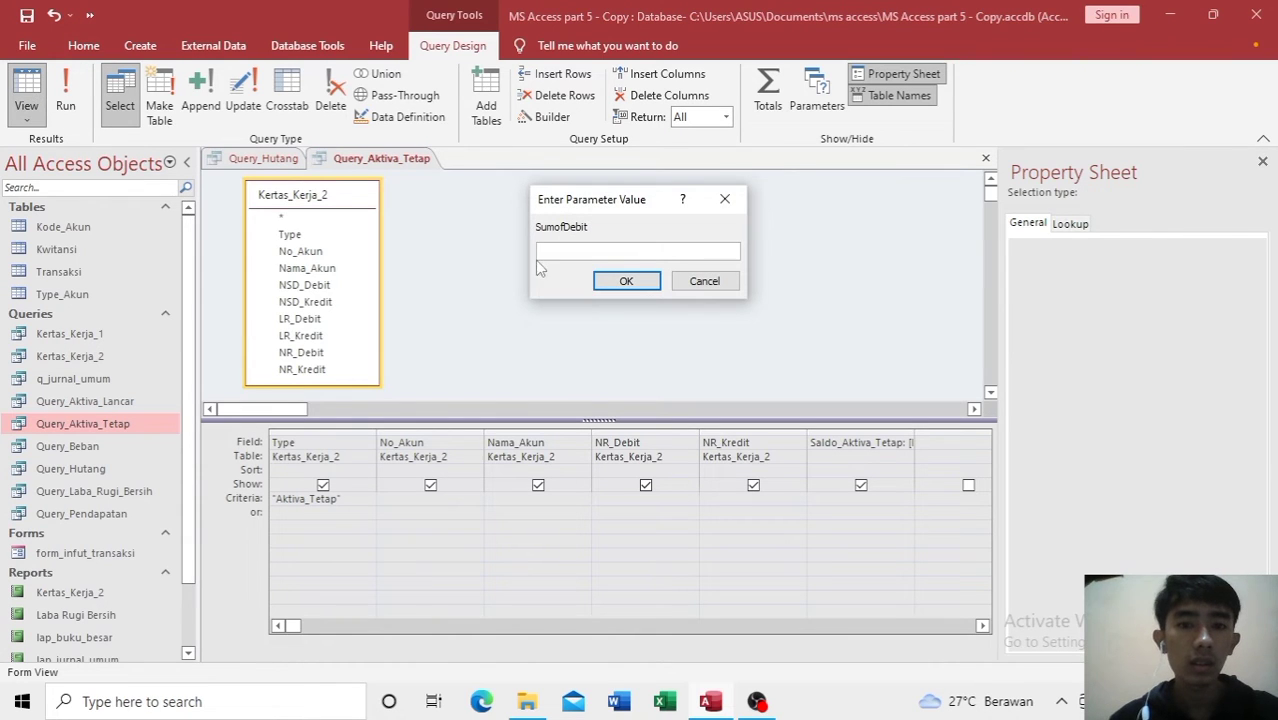
click(626, 282)
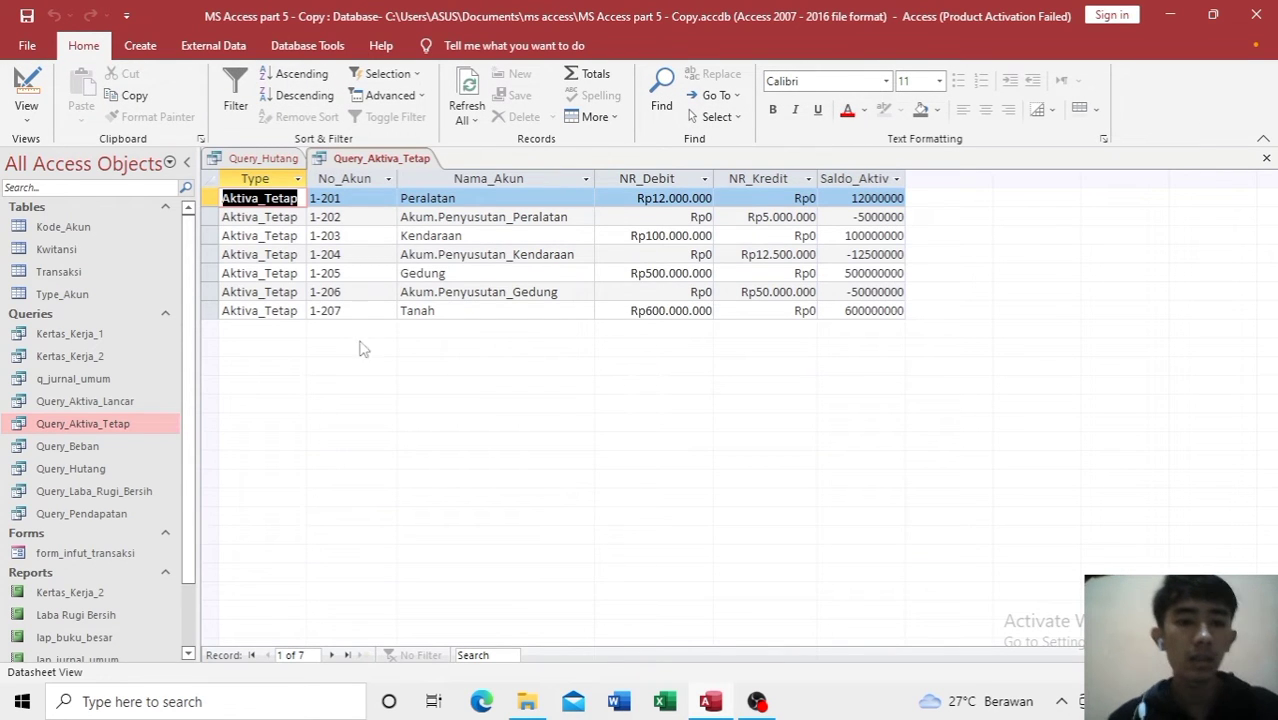
Step: Compare the Query_Hutang and Query_Aktiva_Tetap datasheets and close Query_Aktiva_Tetap
click(122, 447)
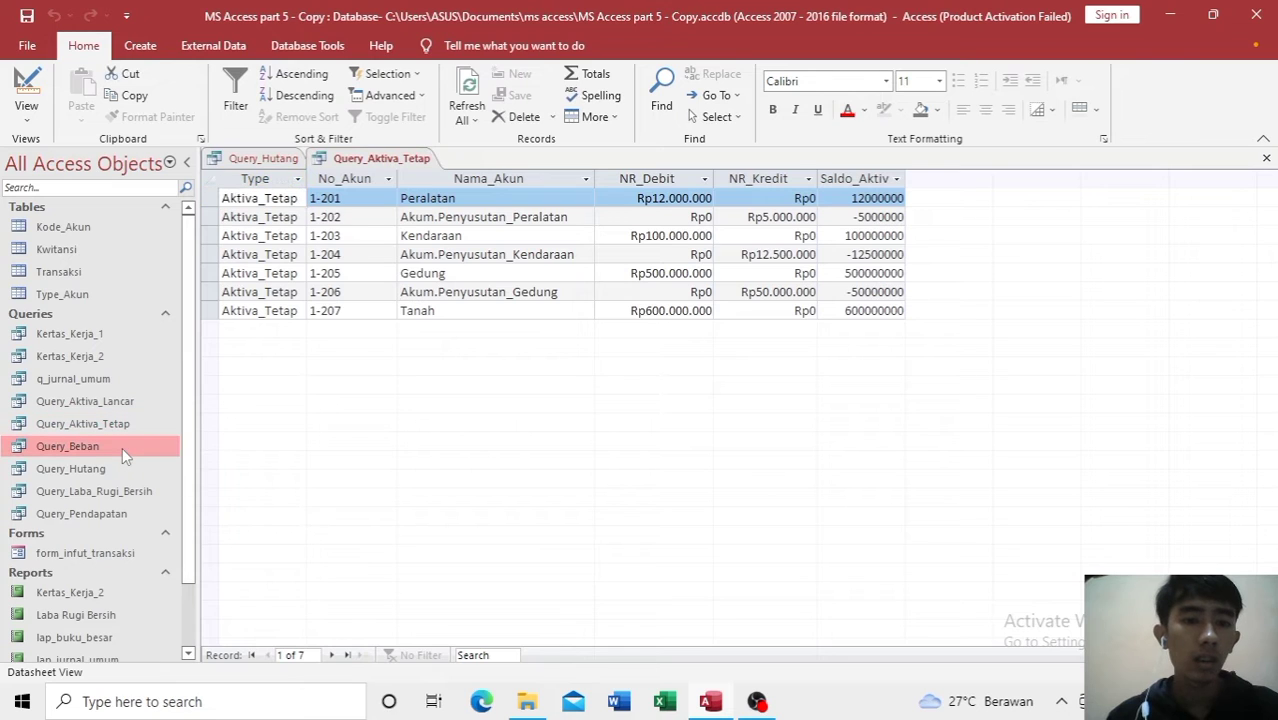
click(275, 161)
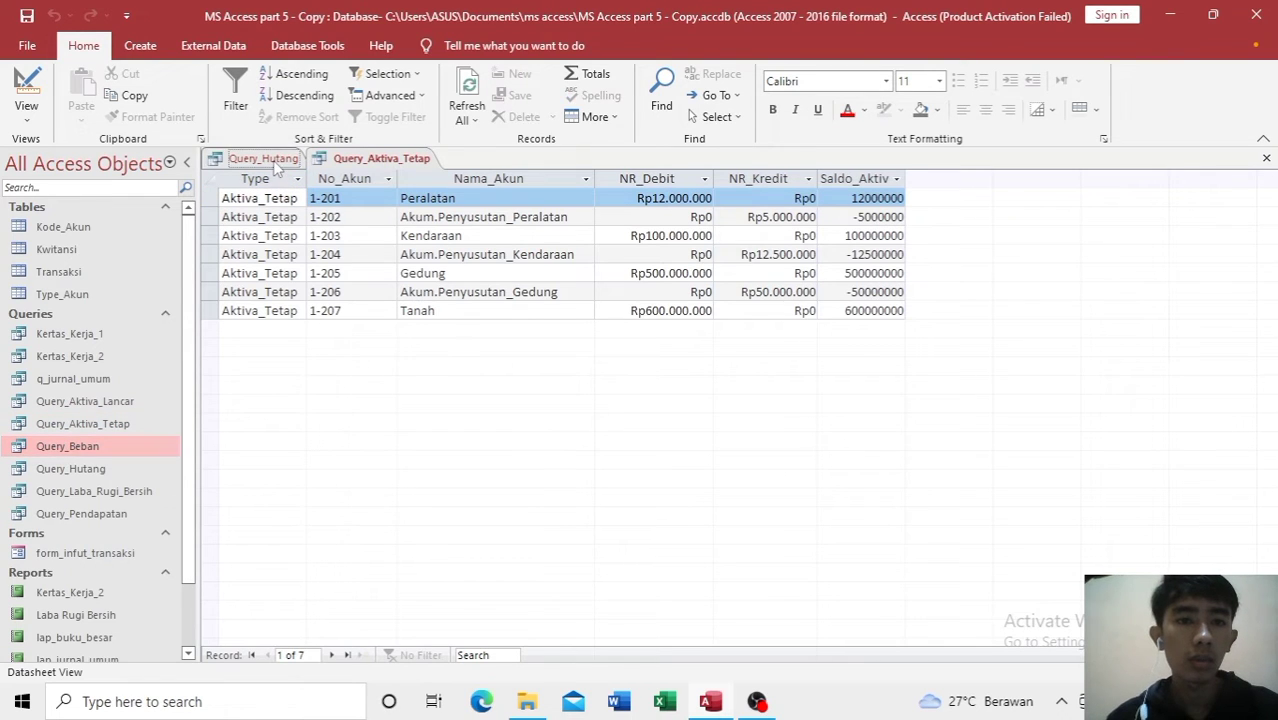
click(393, 160)
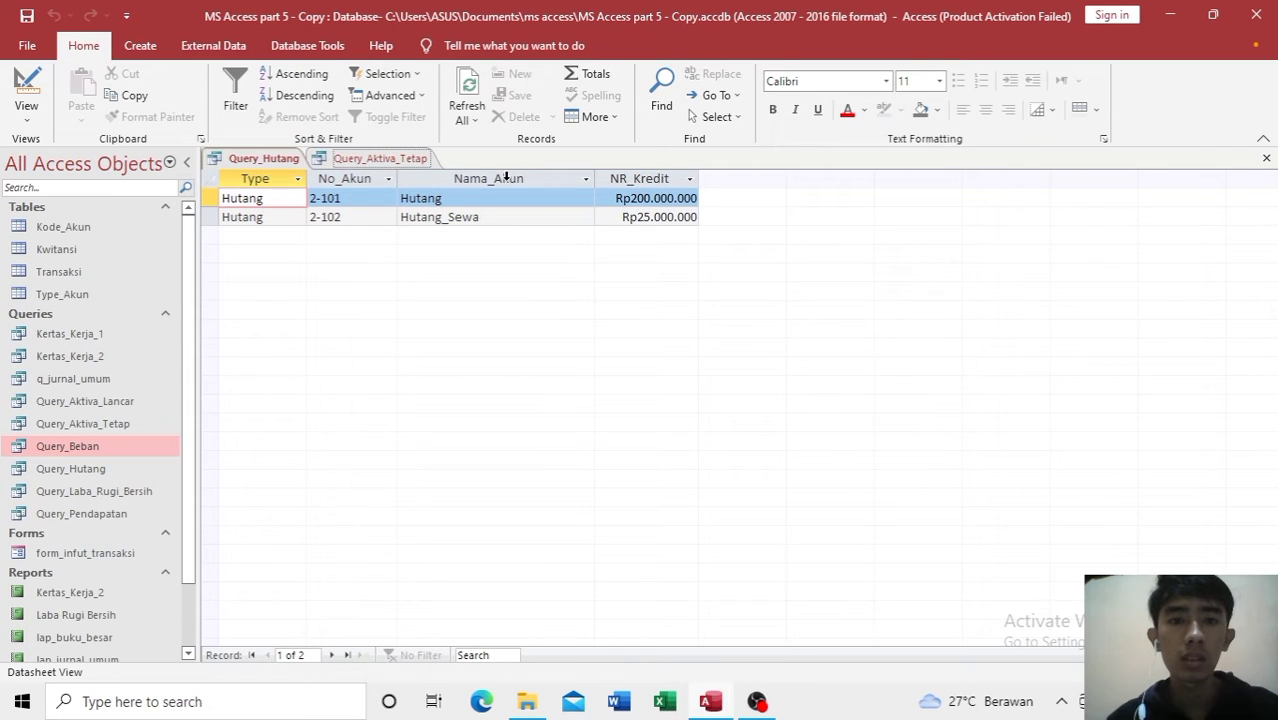
click(422, 160)
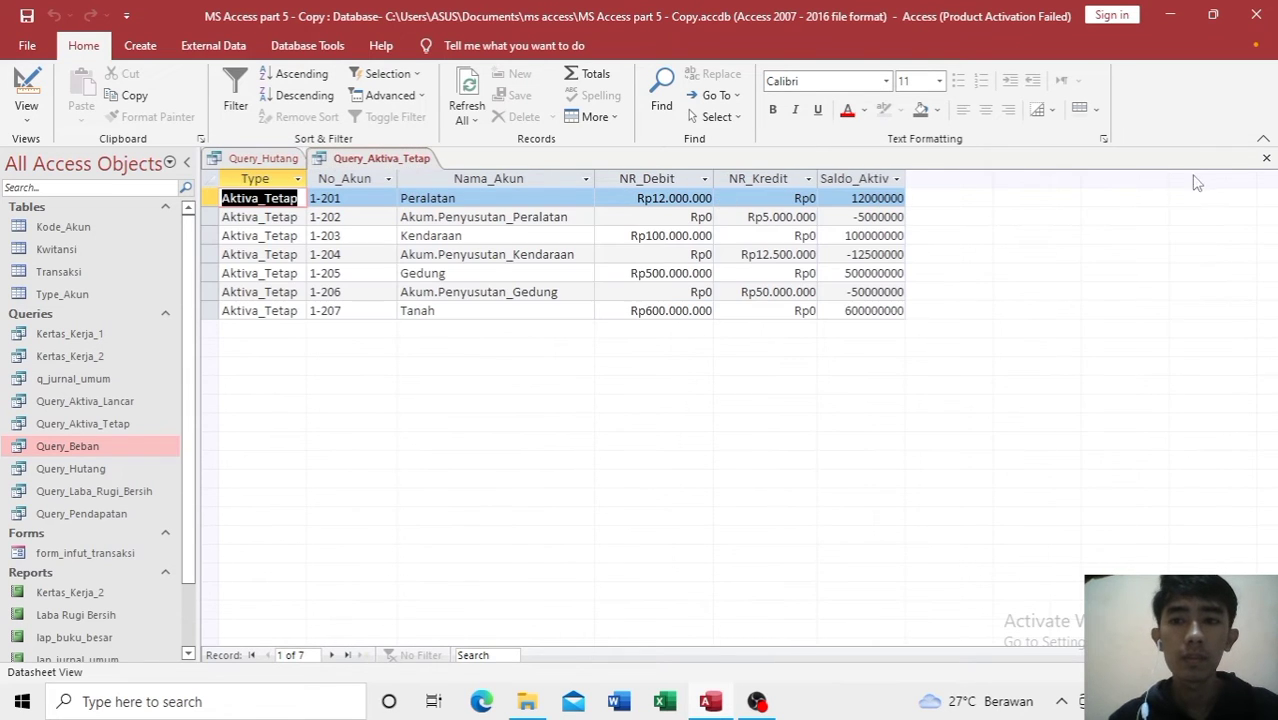
click(1266, 158)
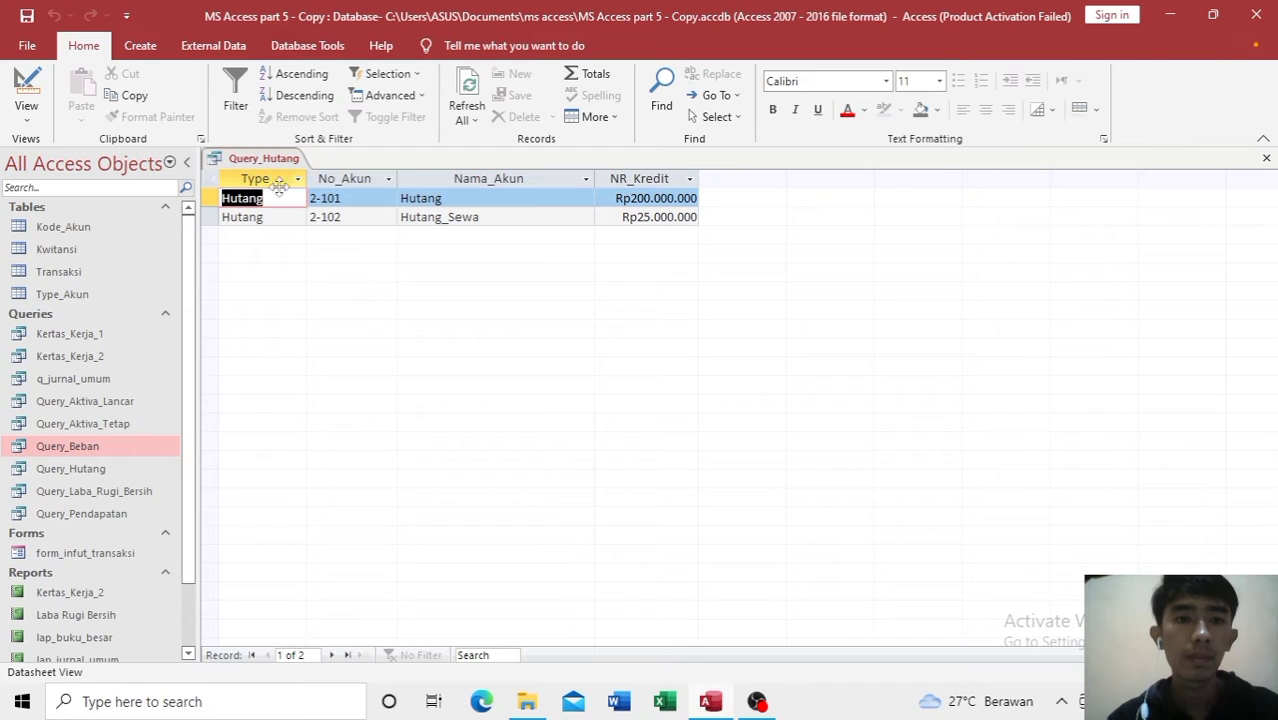
Step: Switch Query_Hutang to Design View and save a copy of it as a query named Query_Modal
right_click(277, 168)
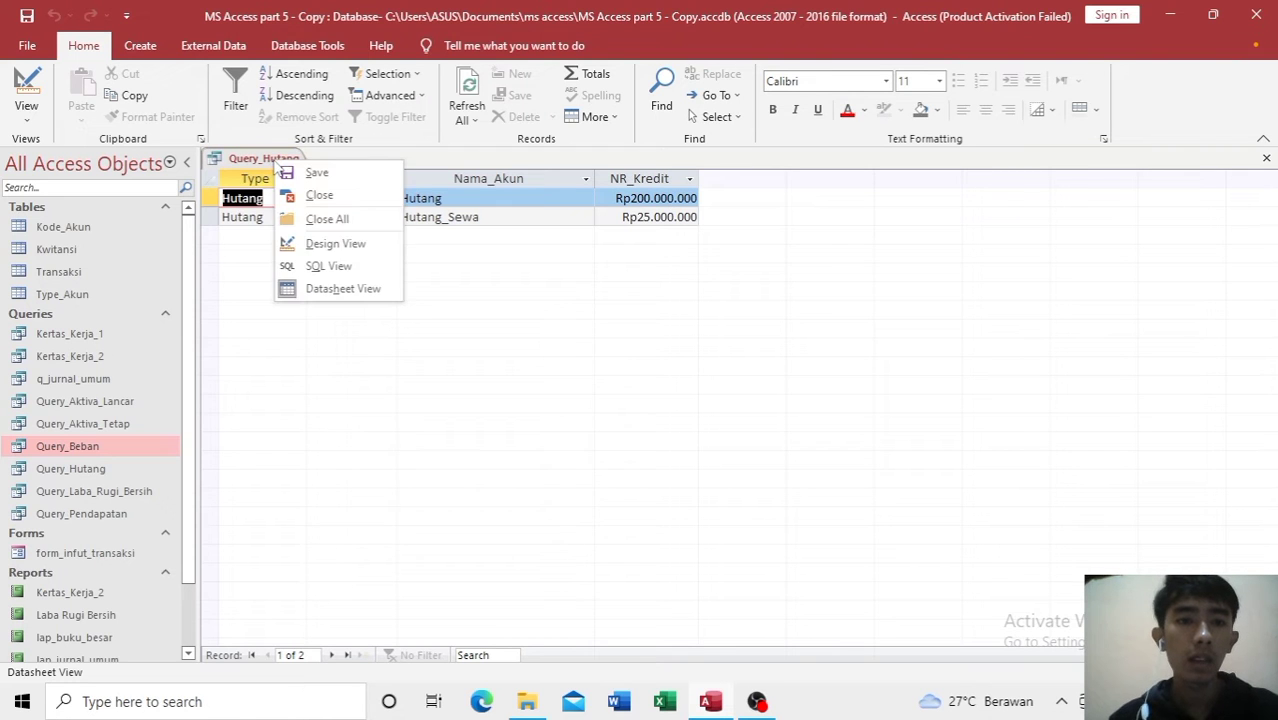
click(334, 248)
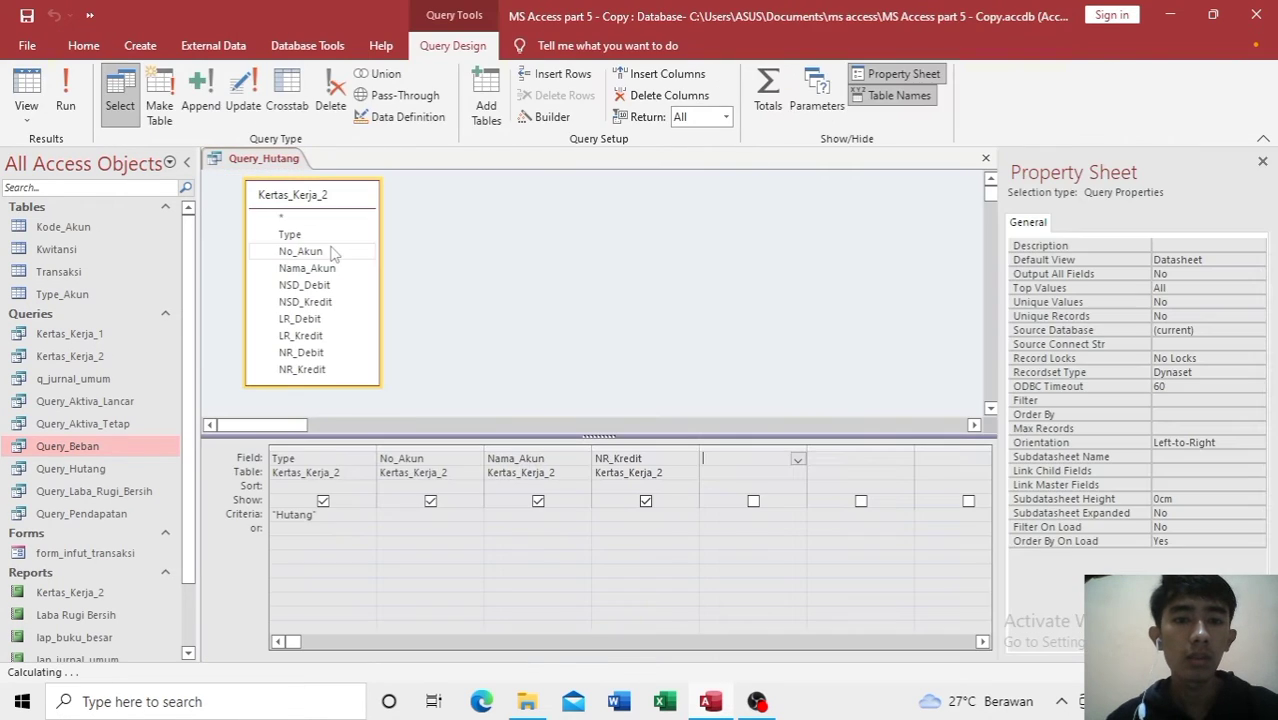
key(F12)
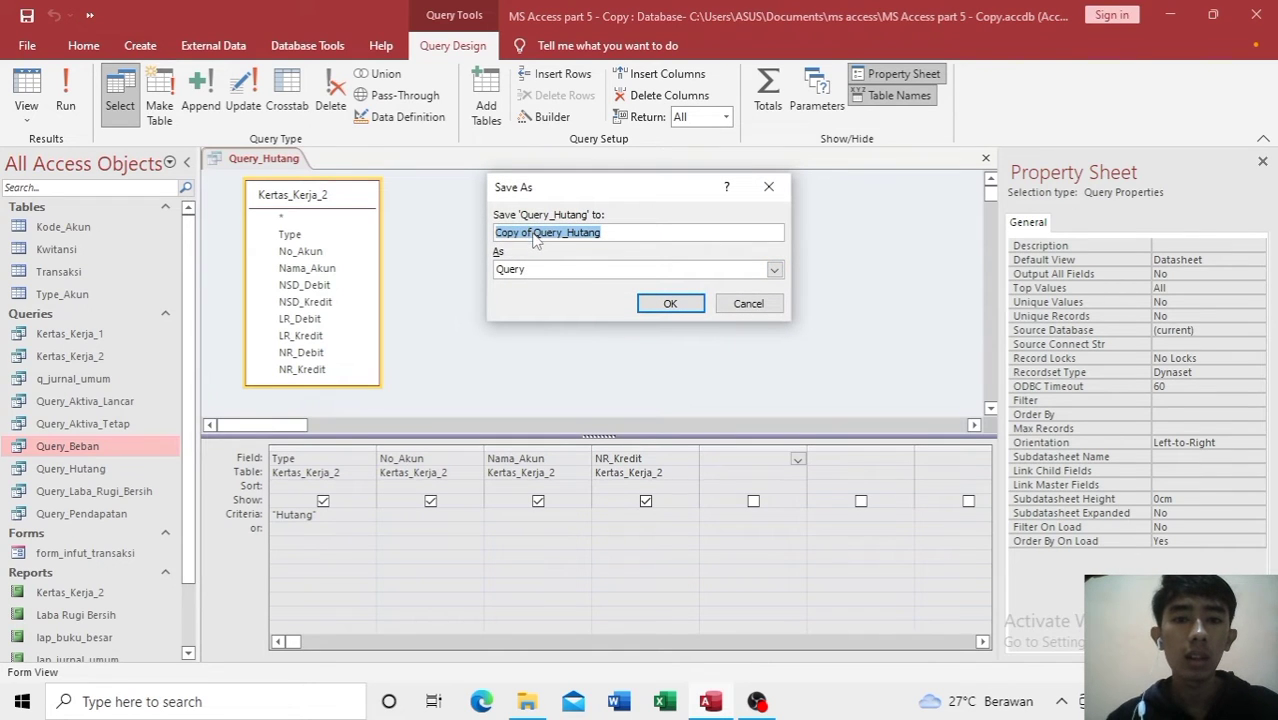
click(537, 232)
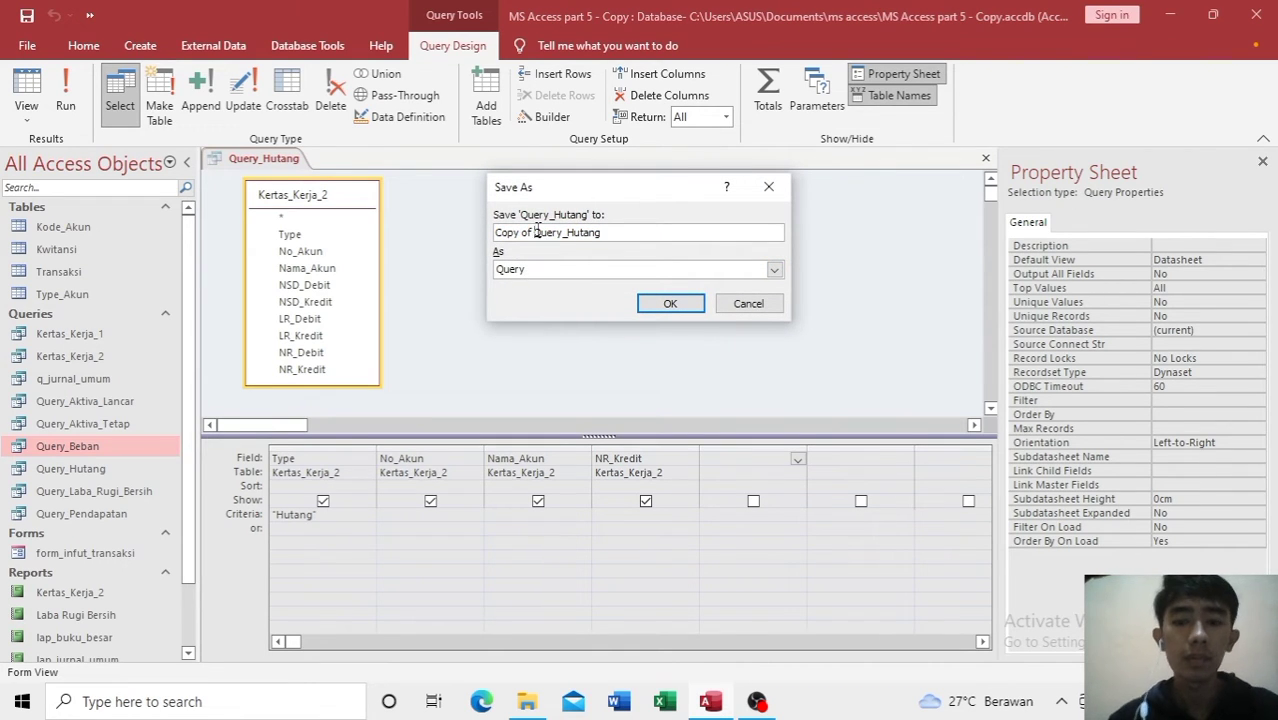
key(BackSpace)
key(BackSpace)
key(BackSpace)
key(BackSpace)
key(BackSpace)
key(BackSpace)
key(BackSpace)
key(BackSpace)
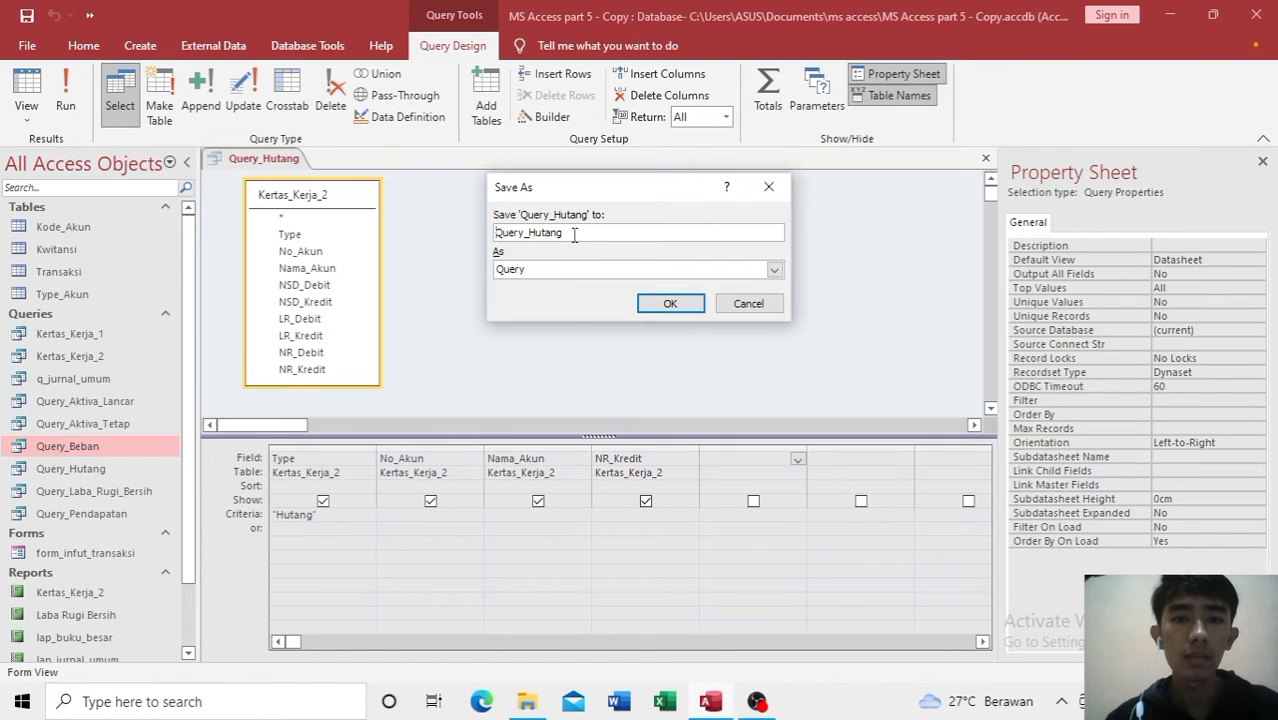
key(BackSpace)
key(BackSpace)
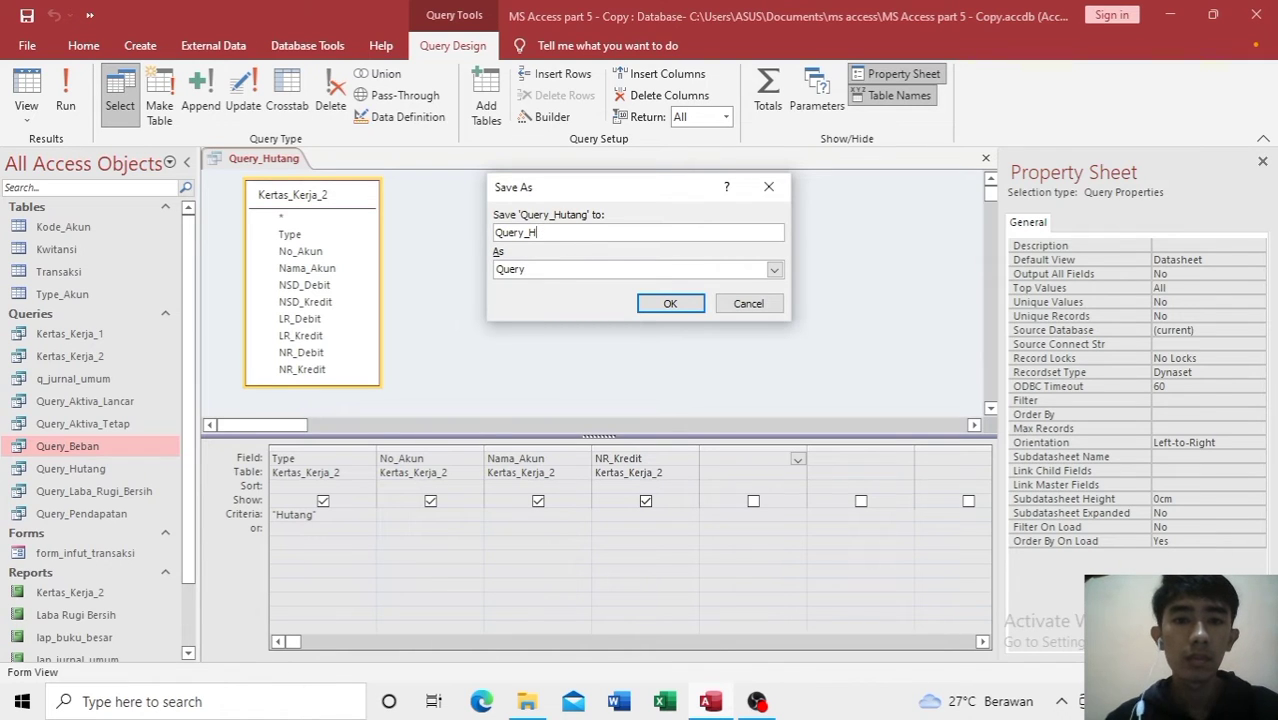
text(M)
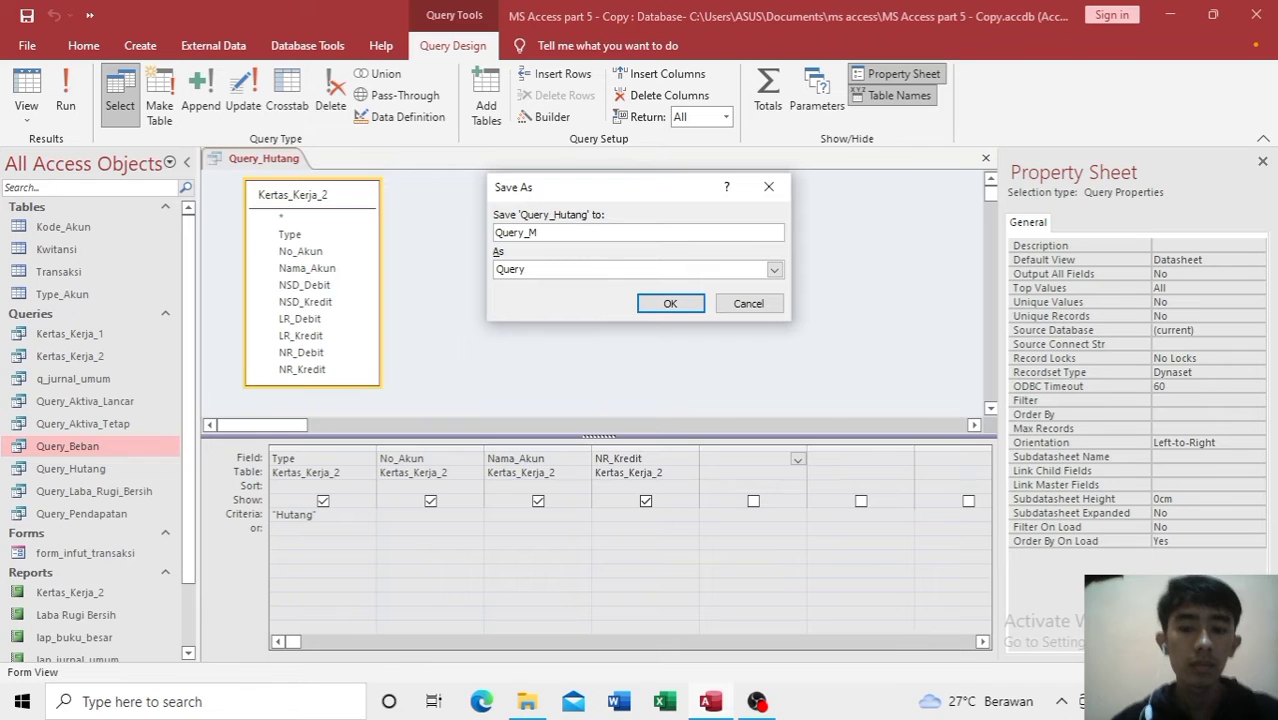
text(odal)
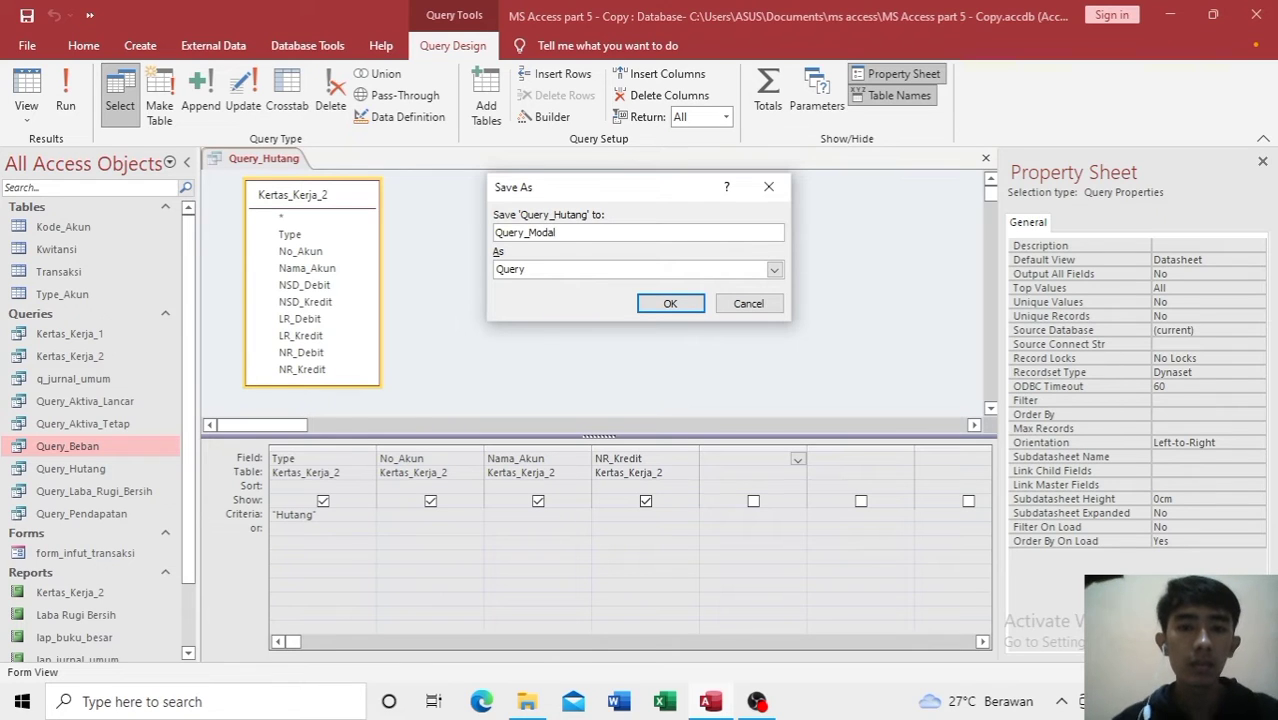
click(670, 303)
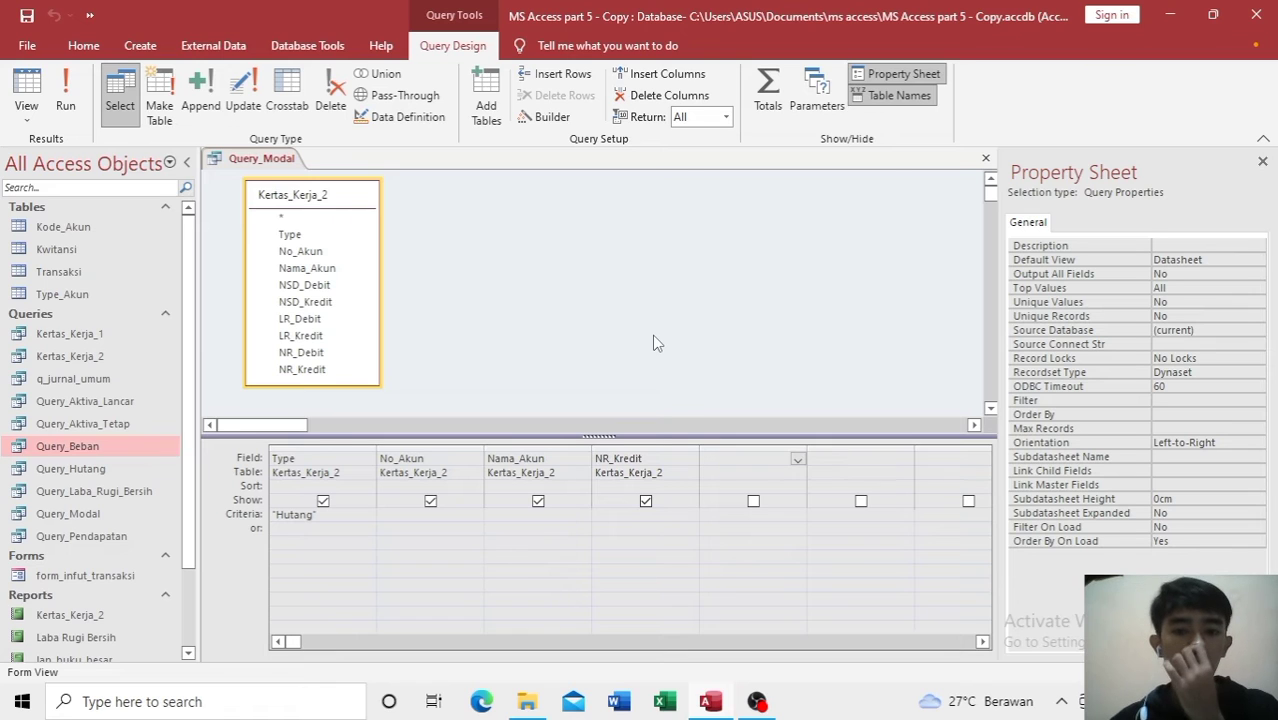
Step: Change the Type criteria of Query_Modal to "Modal"
click(315, 514)
key(BackSpace)
key(BackSpace)
key(BackSpace)
key(BackSpace)
key(BackSpace)
key(BackSpace)
key(BackSpace)
key(BackSpace)
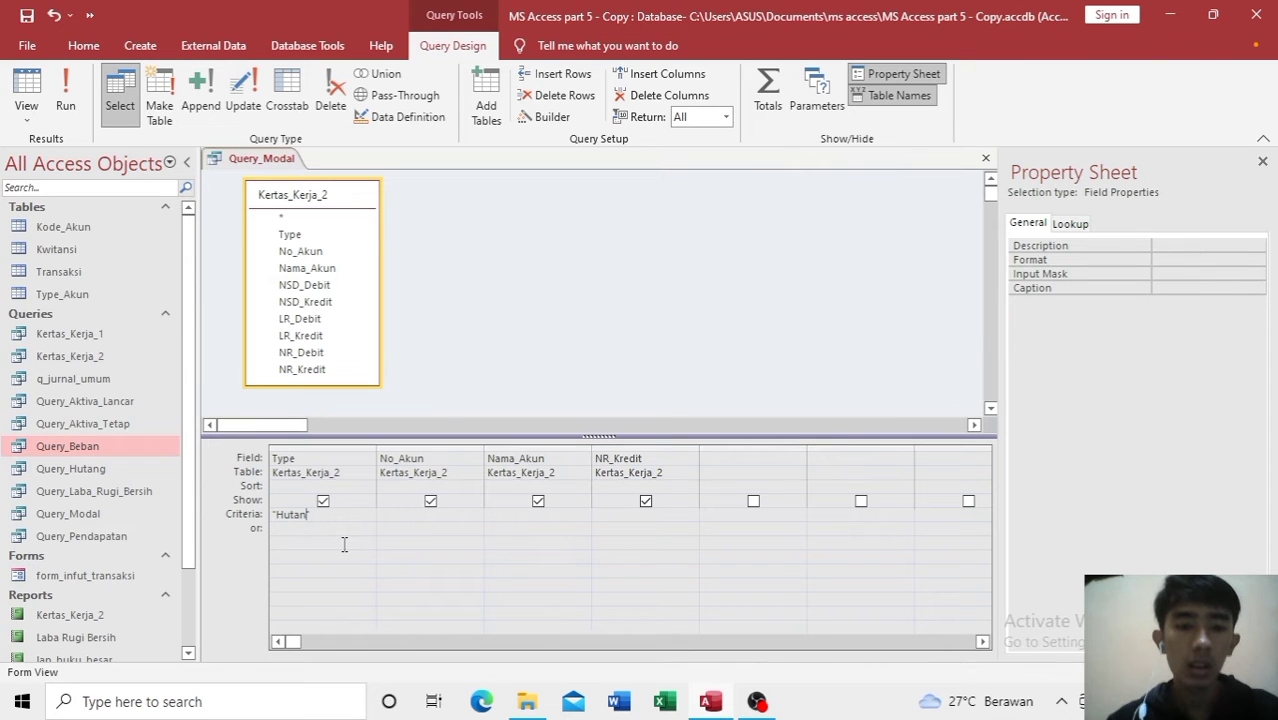
text(")
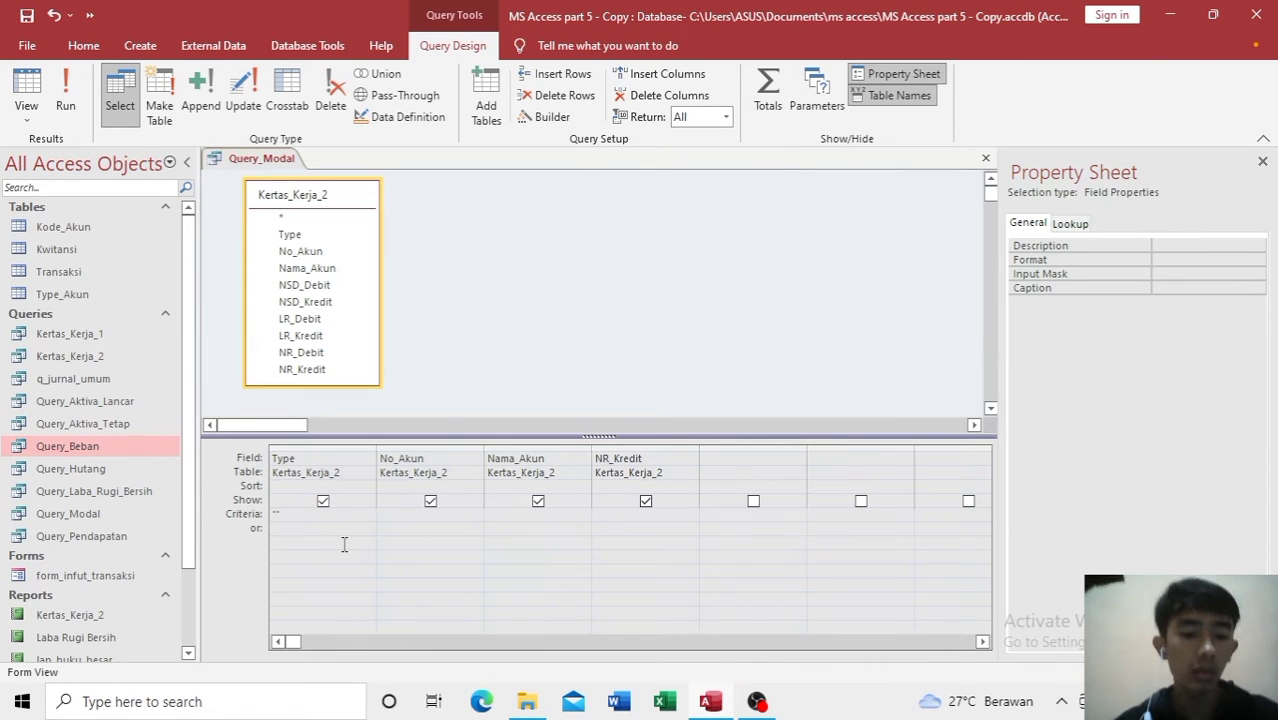
text(Modal")
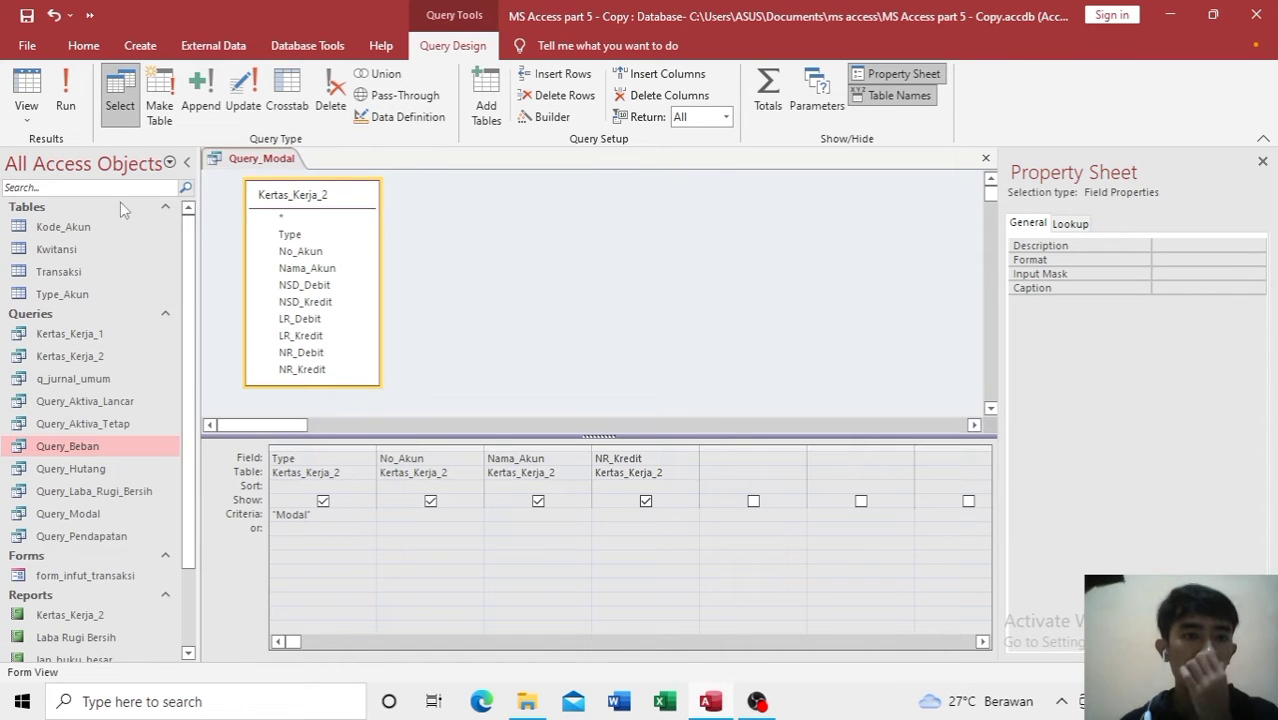
Step: Display the Query_Modal records with blank SumofDebit and SumofKredit parameters and close the query
click(30, 85)
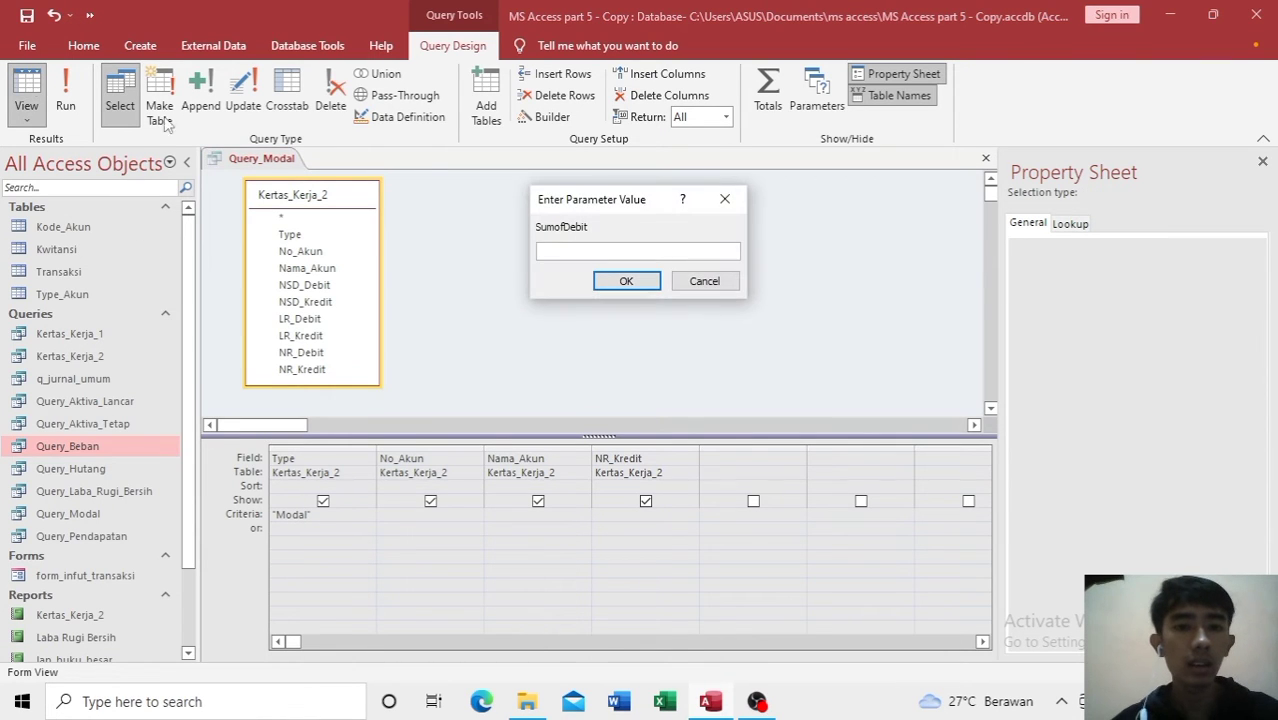
click(626, 281)
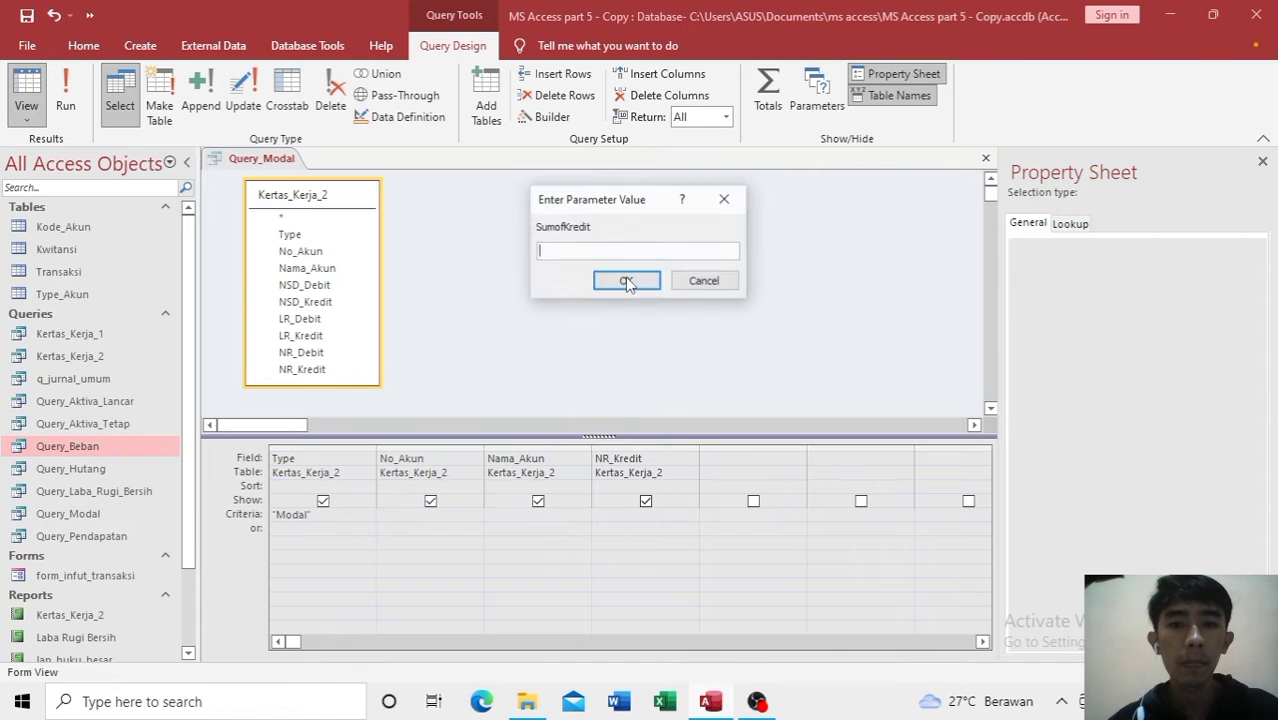
click(626, 281)
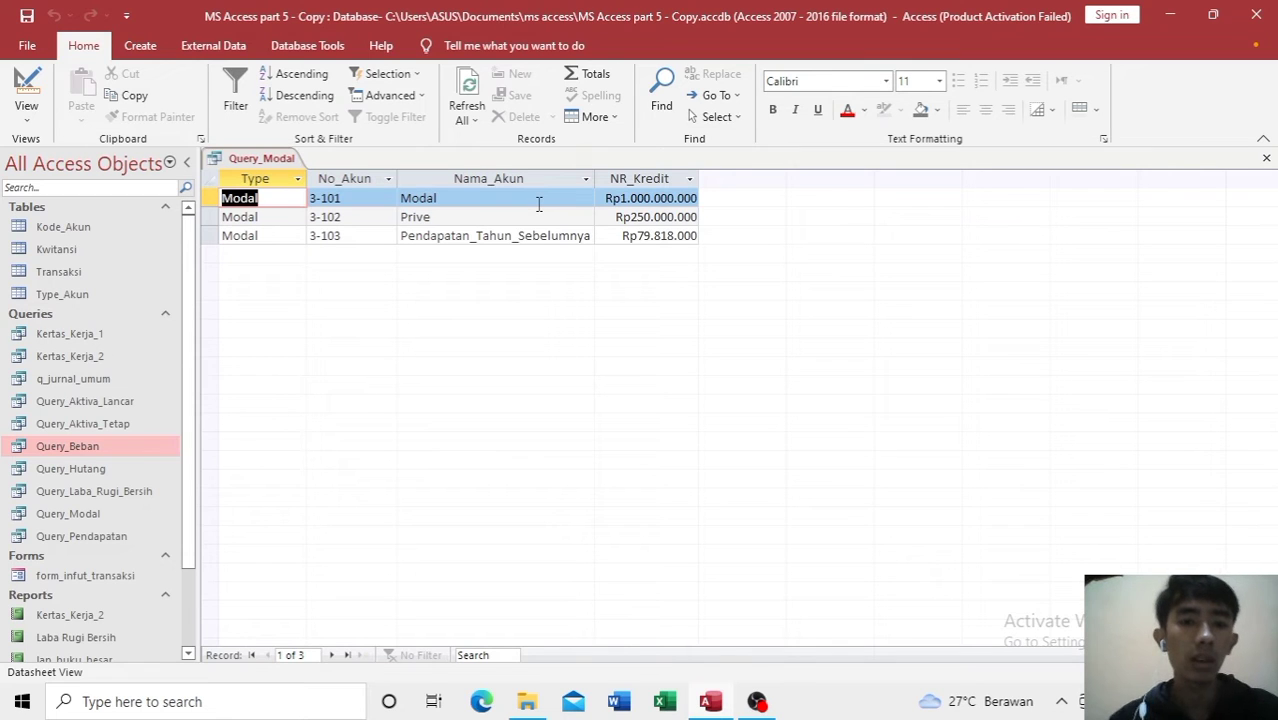
click(1267, 159)
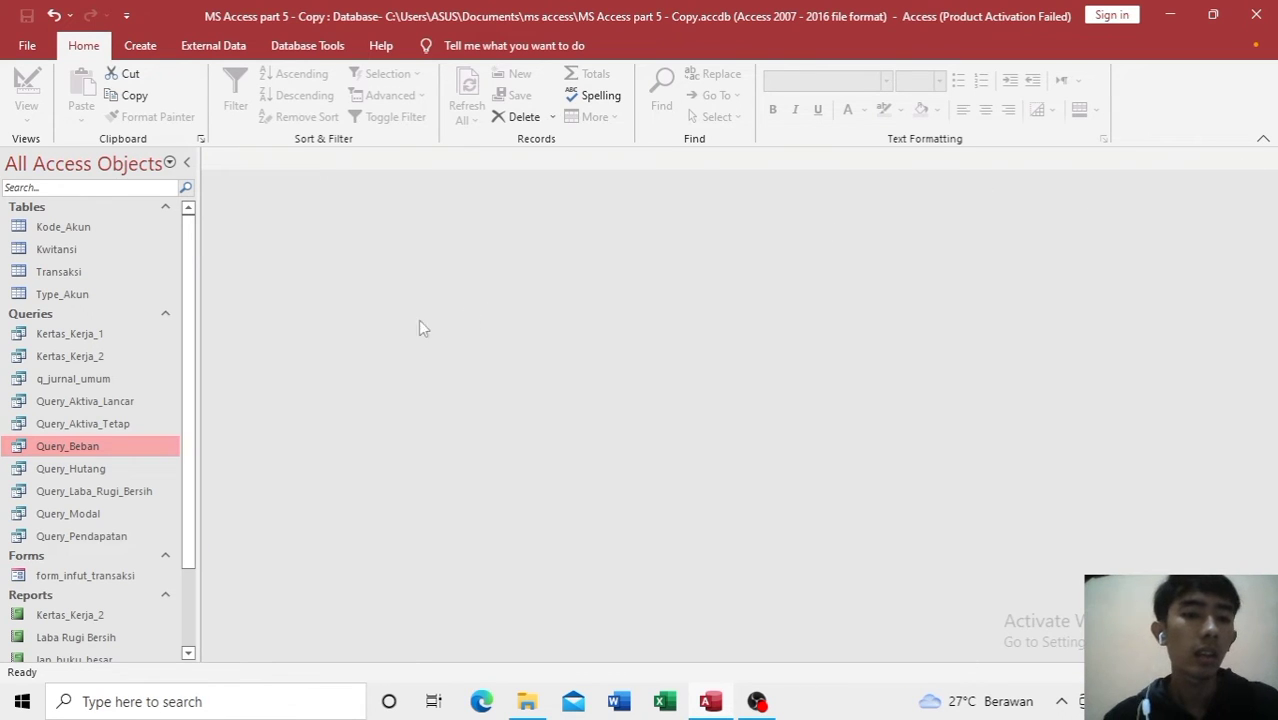
click(126, 405)
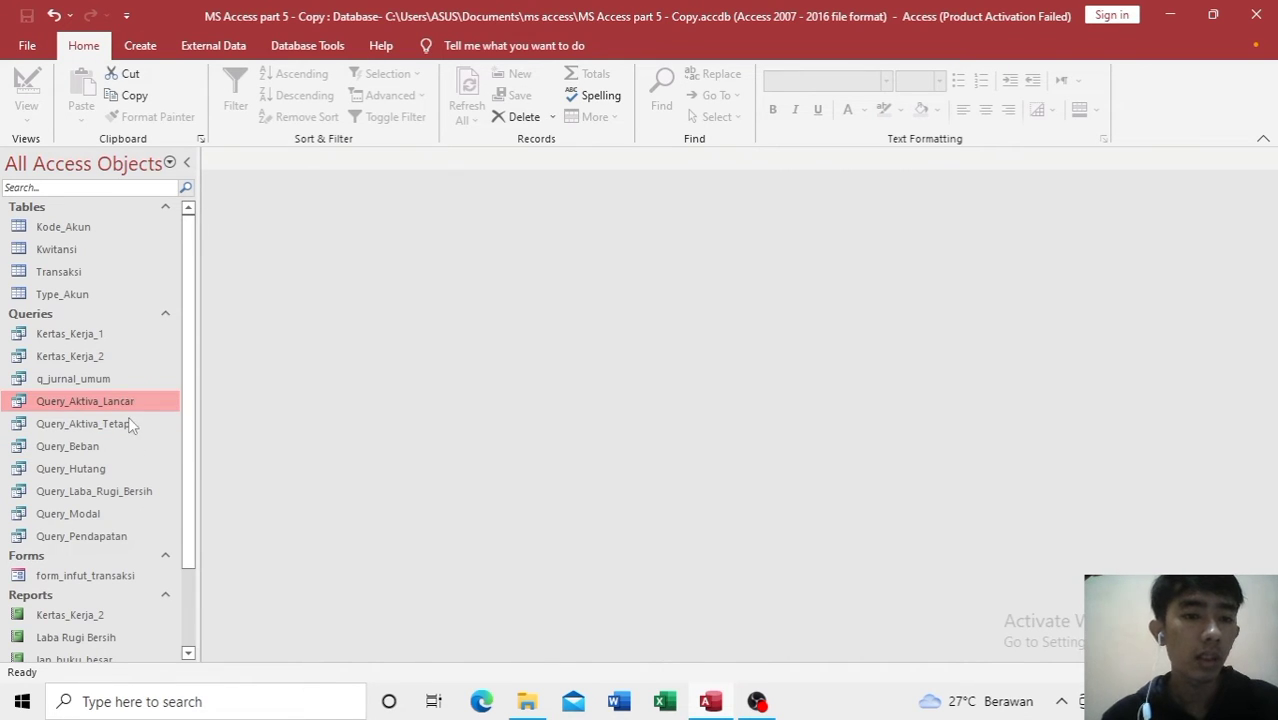
click(130, 425)
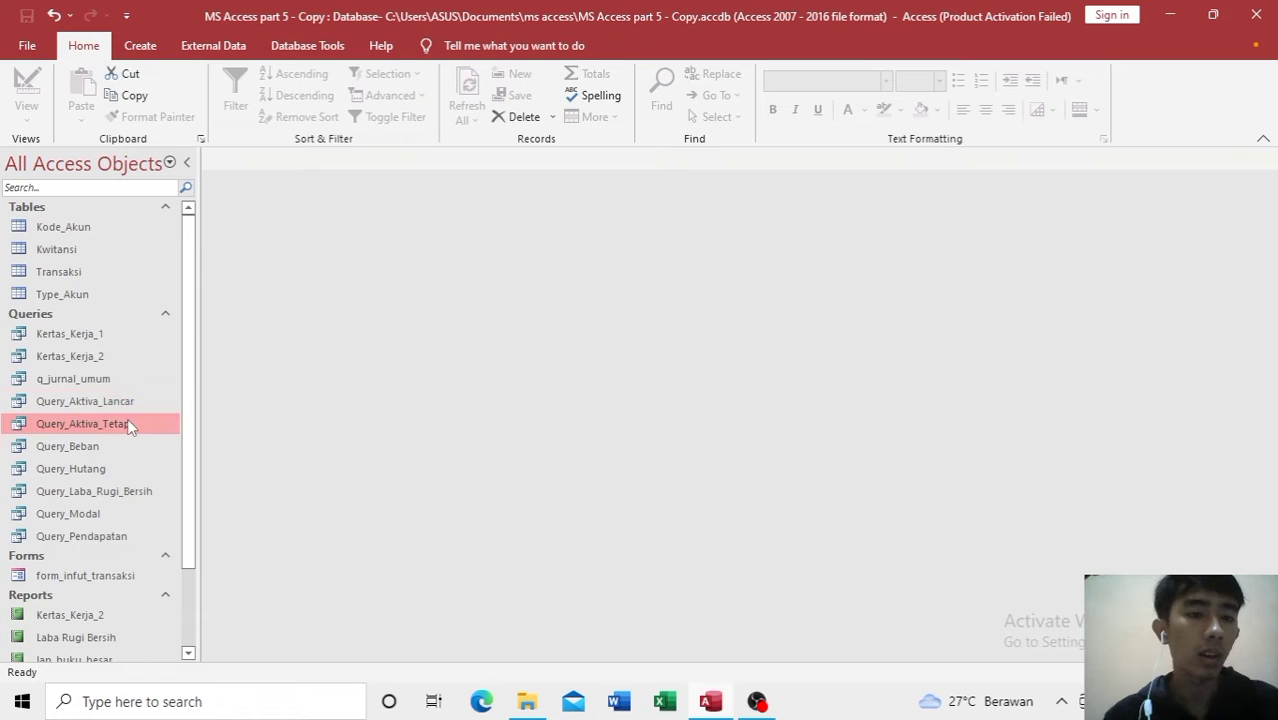
click(113, 469)
click(110, 512)
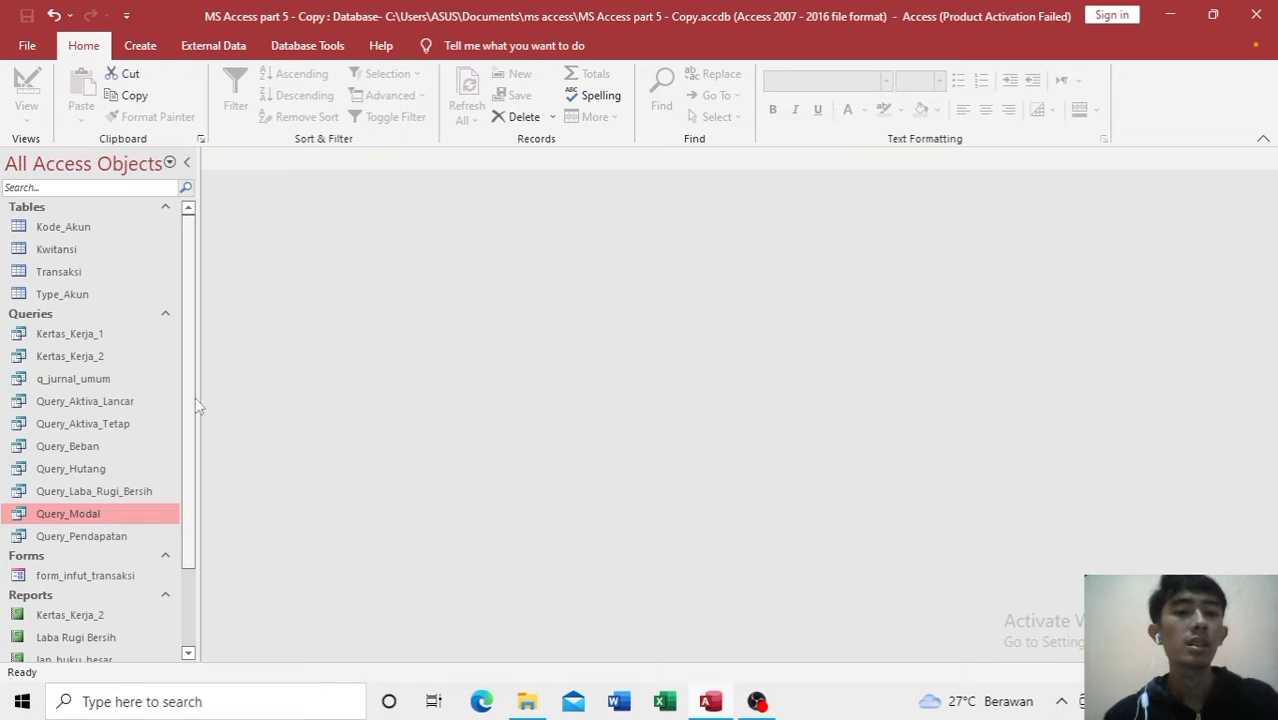
Step: Create a new blank report in Design View
drag(193, 404, 199, 493)
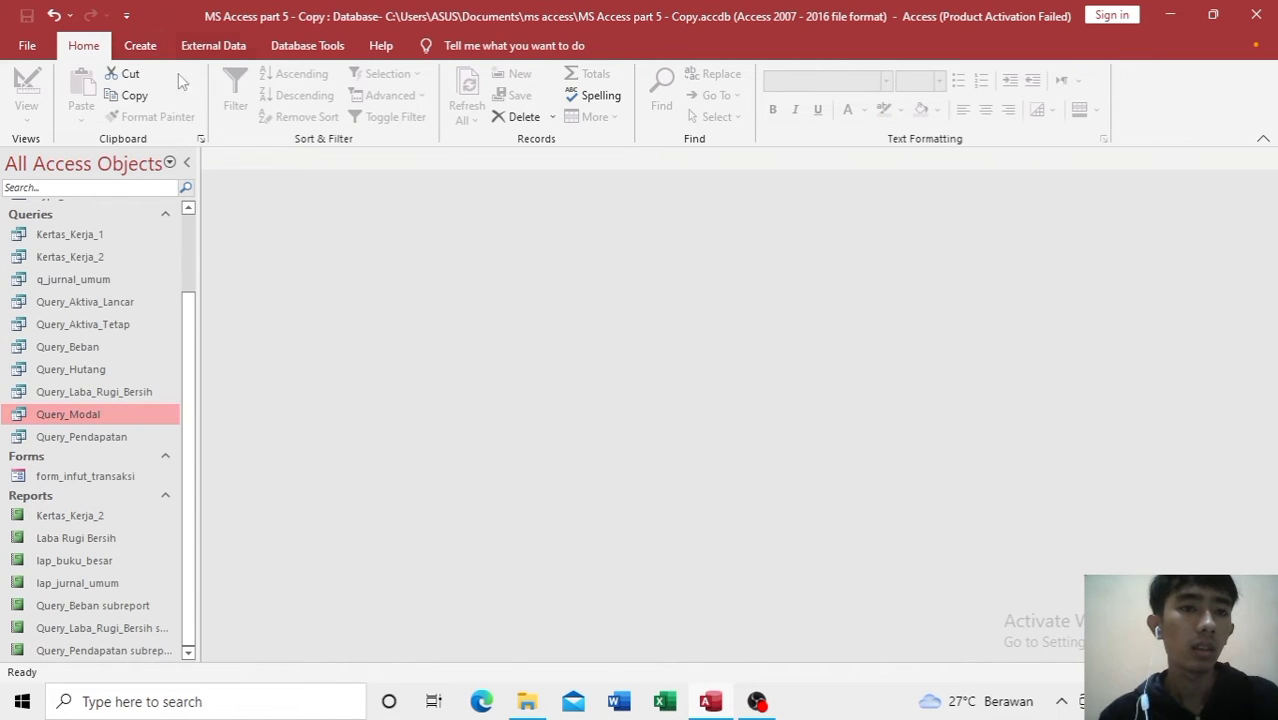
click(144, 45)
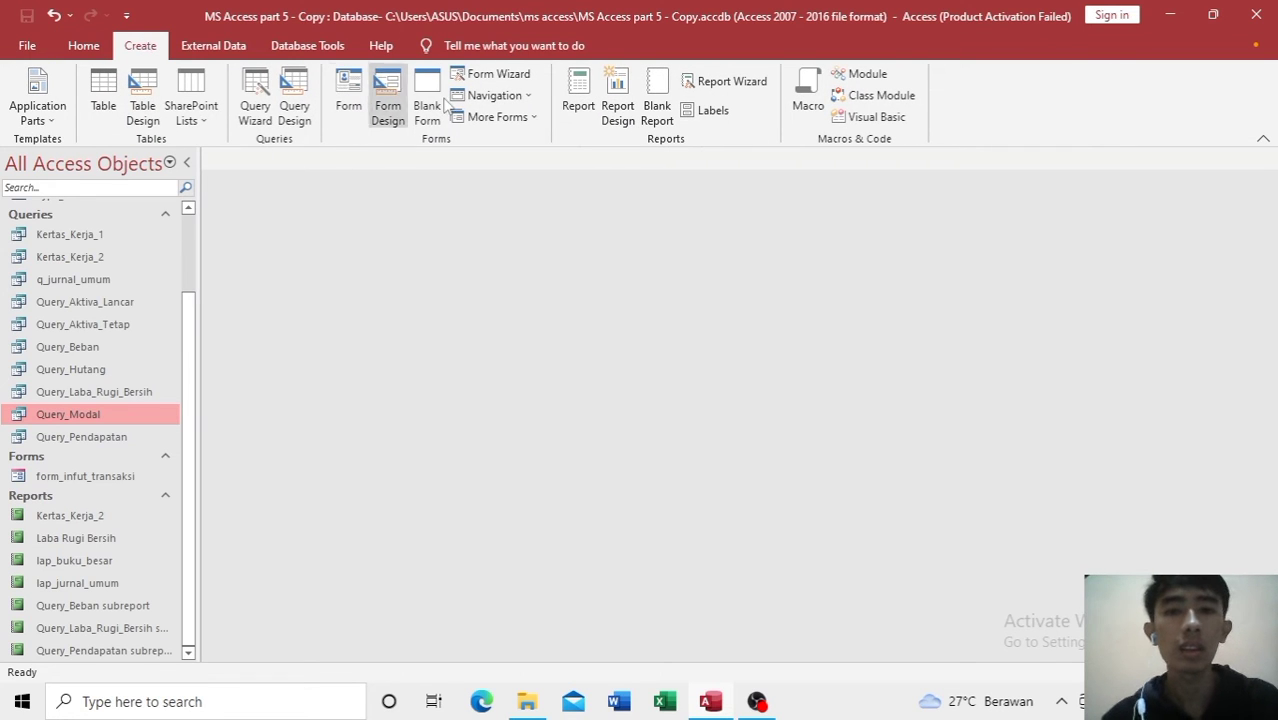
click(618, 95)
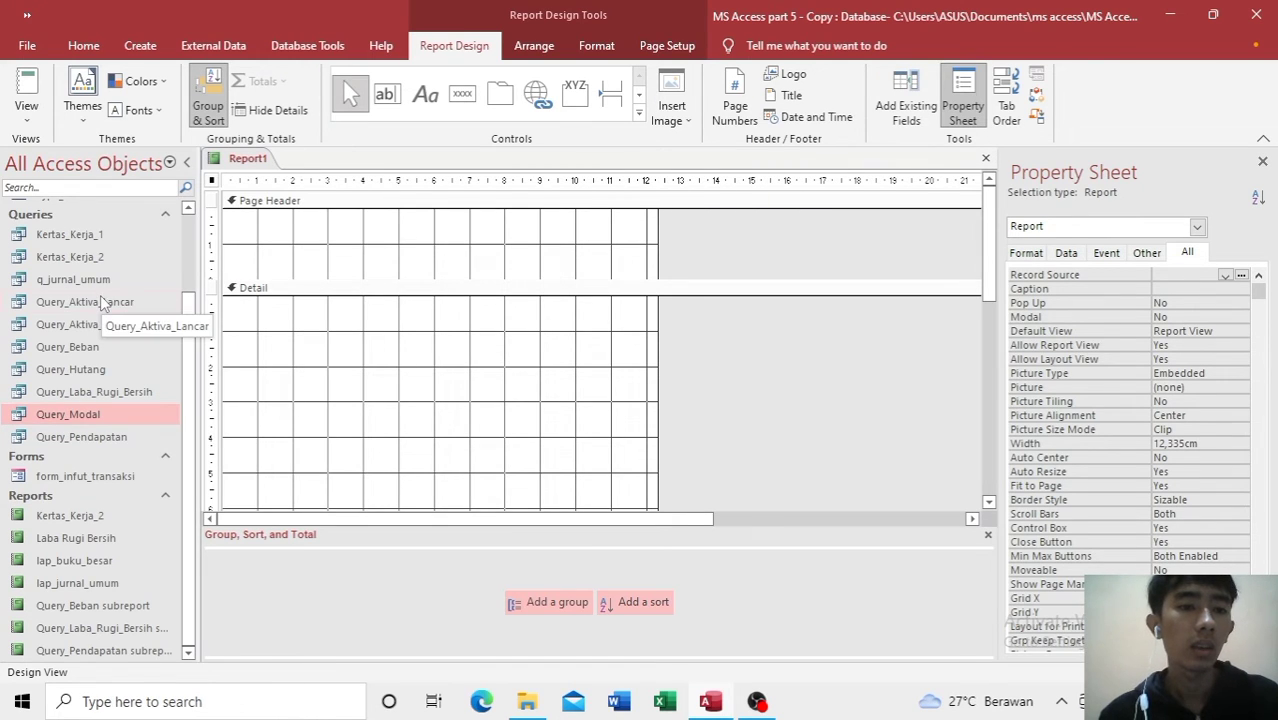
Step: Add Query_Aktiva_Lancar to the Detail section as a subreport named Subreport_Aktiva_Lancar
drag(100, 297, 255, 312)
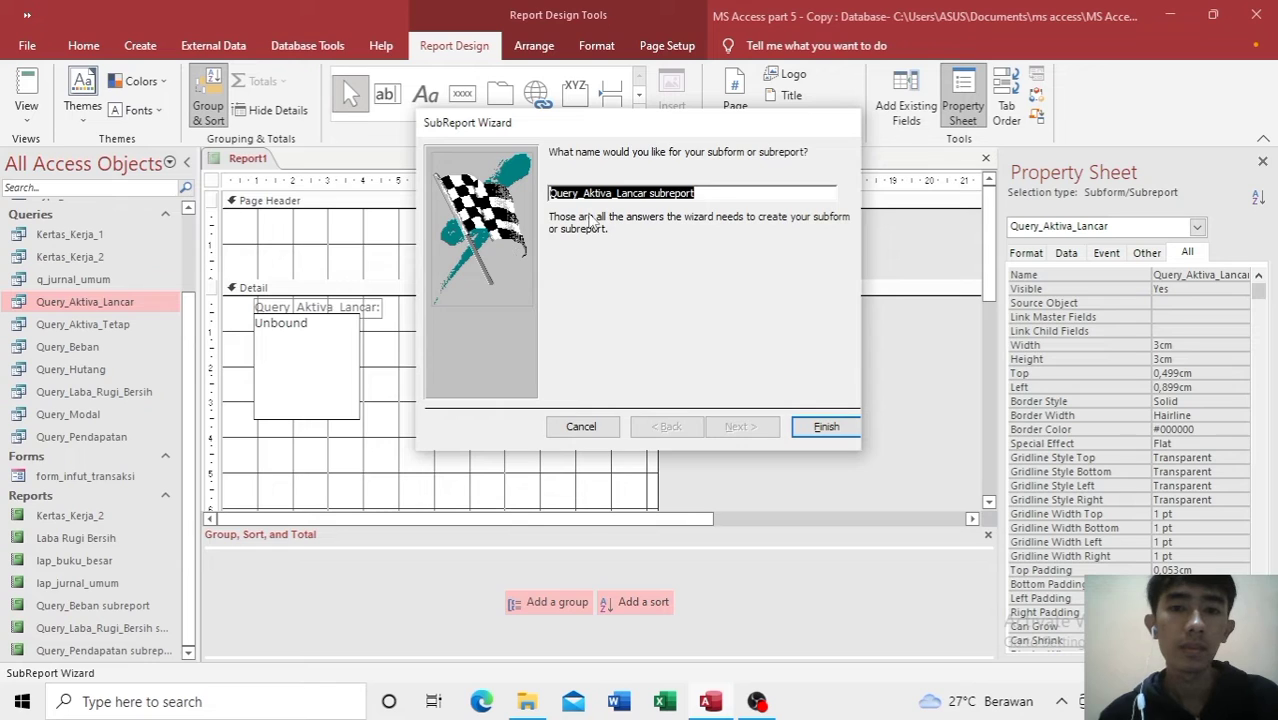
click(697, 192)
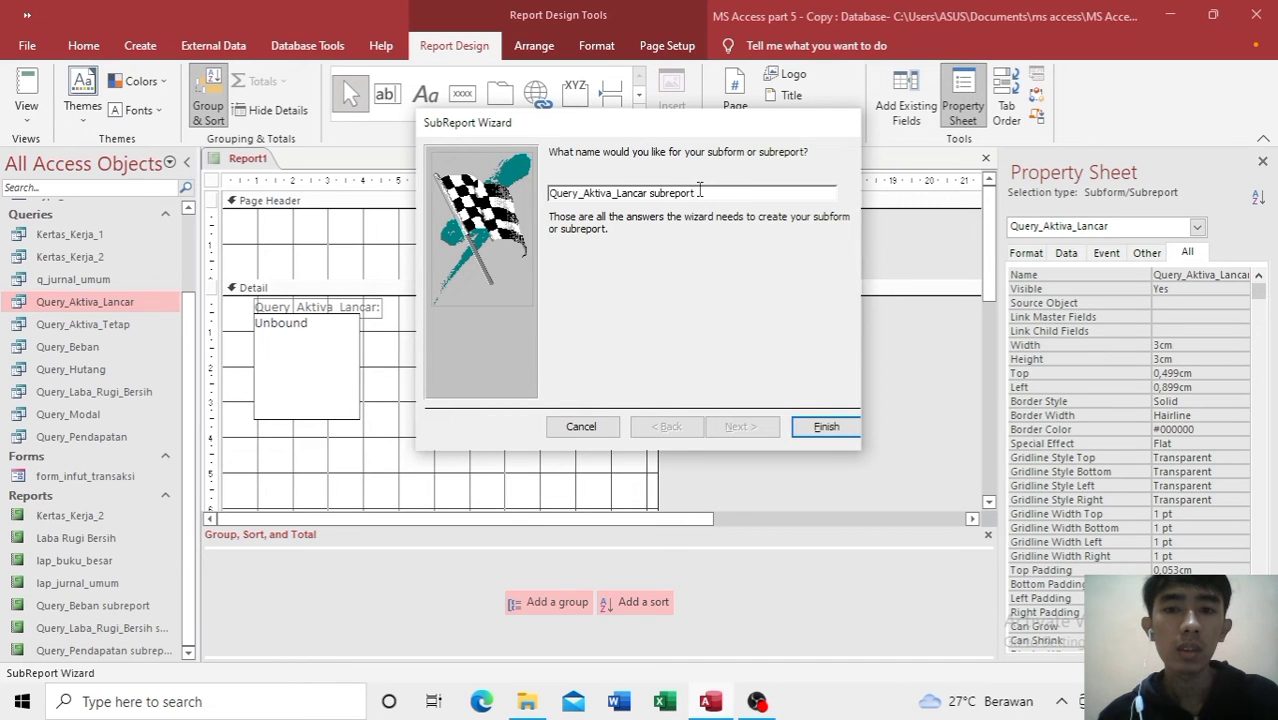
drag(699, 191, 655, 196)
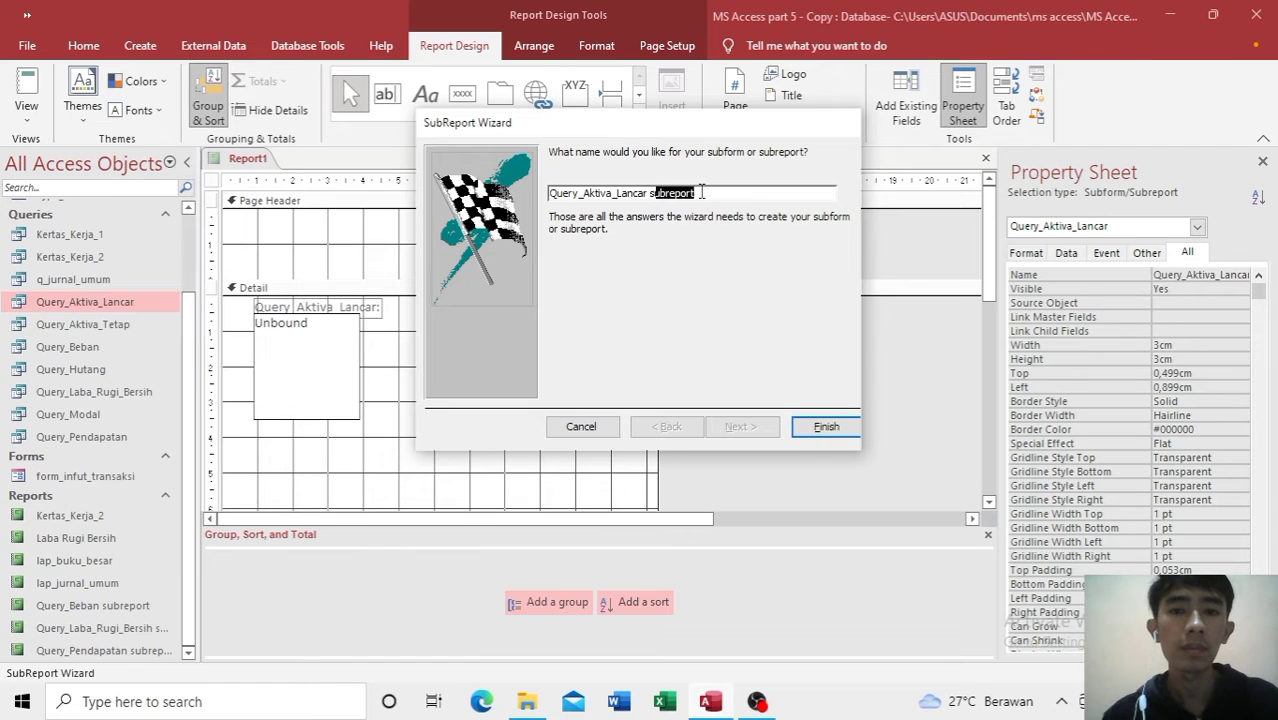
click(700, 192)
drag(700, 192, 653, 197)
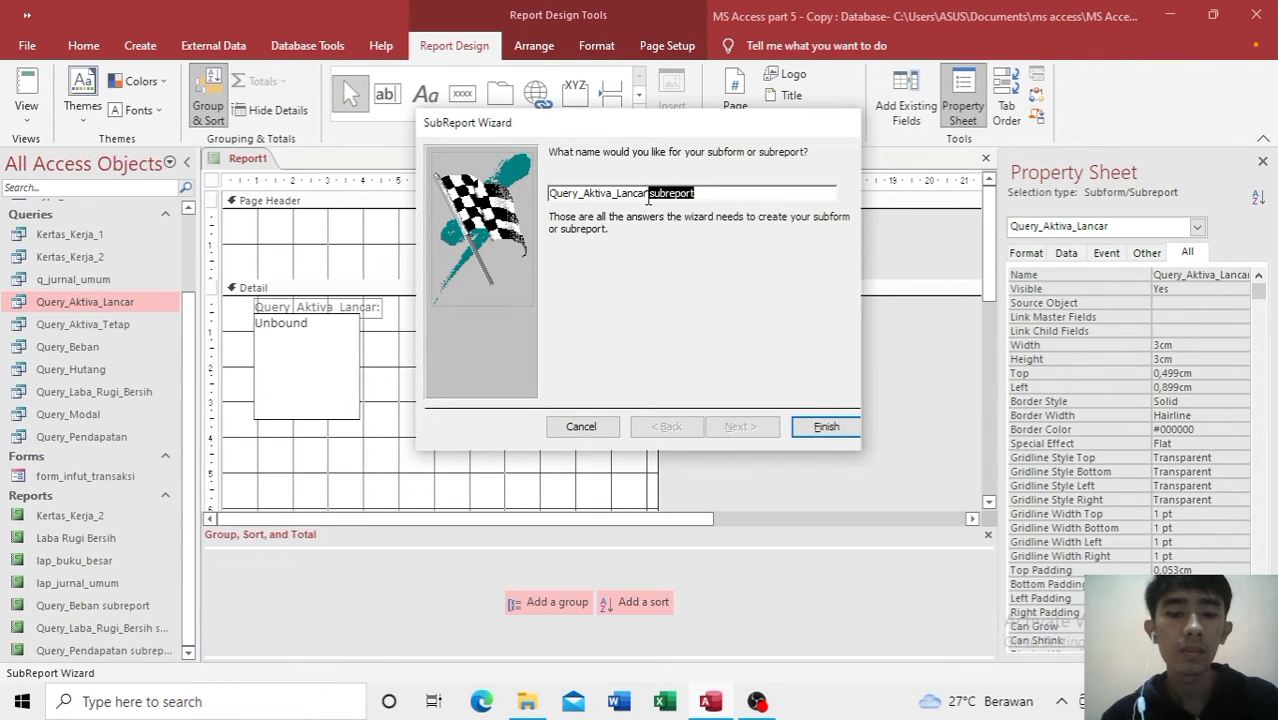
key(BackSpace)
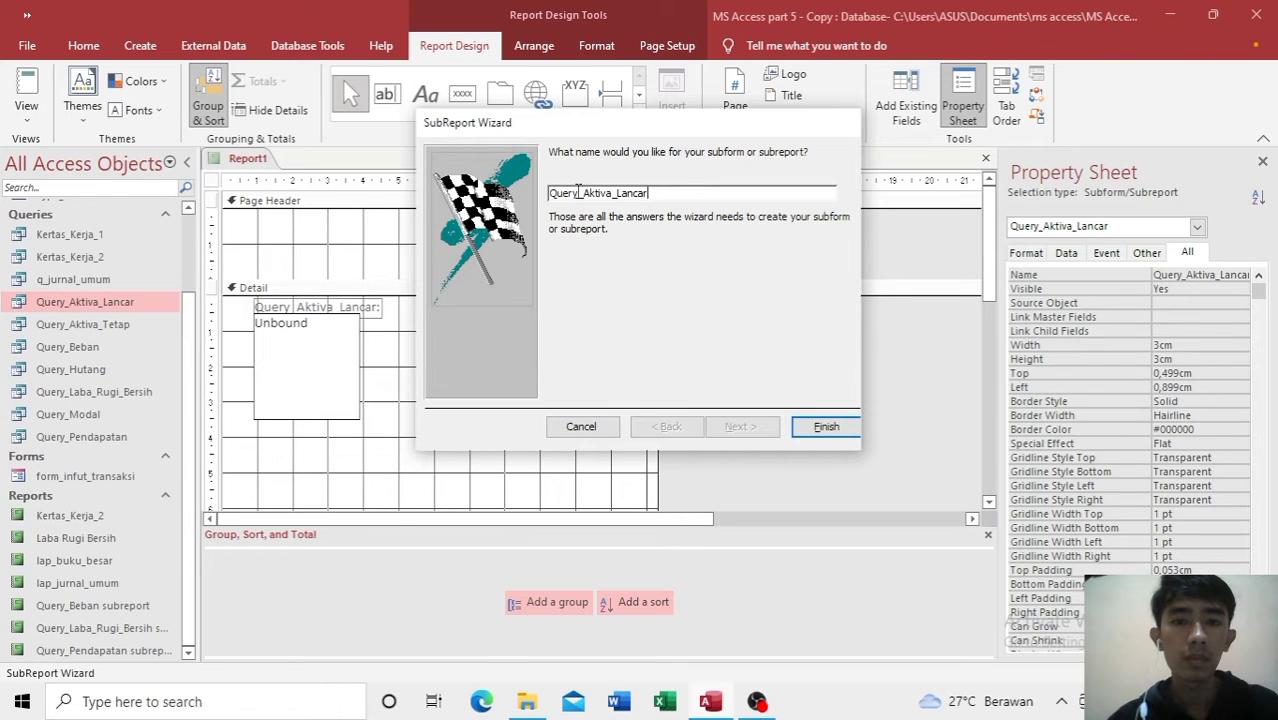
drag(580, 194, 540, 198)
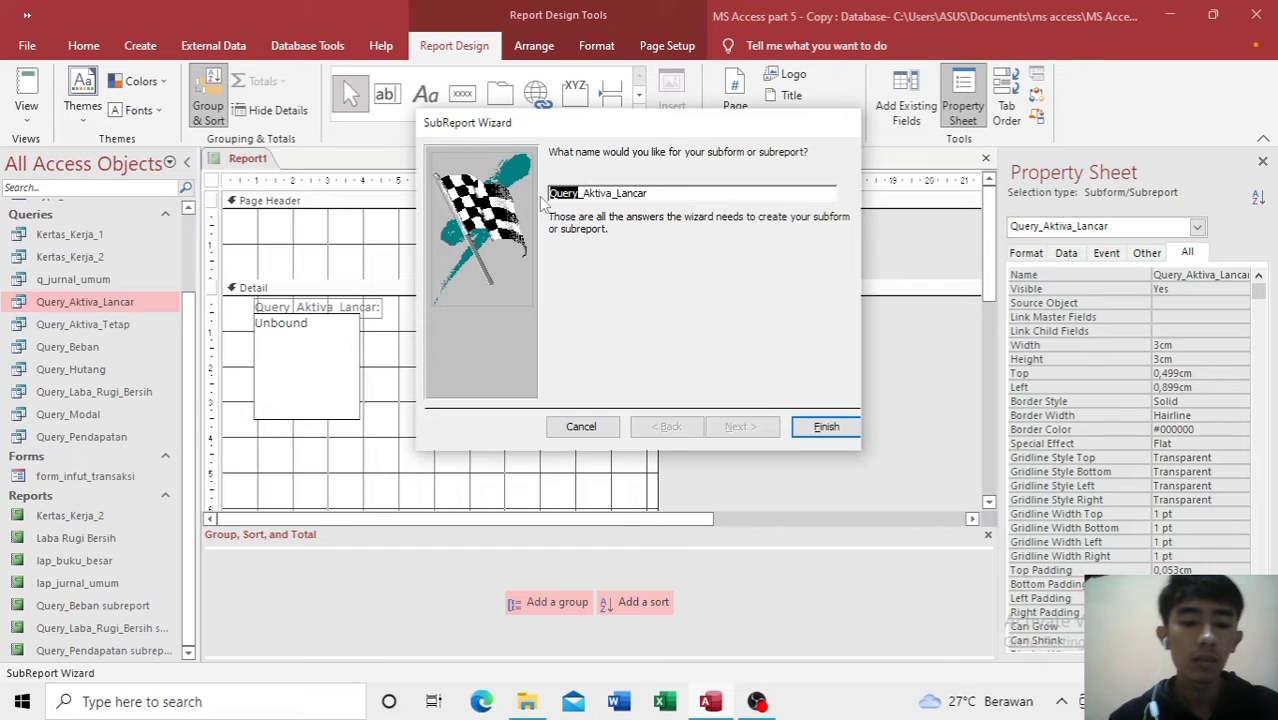
text(Subreport)
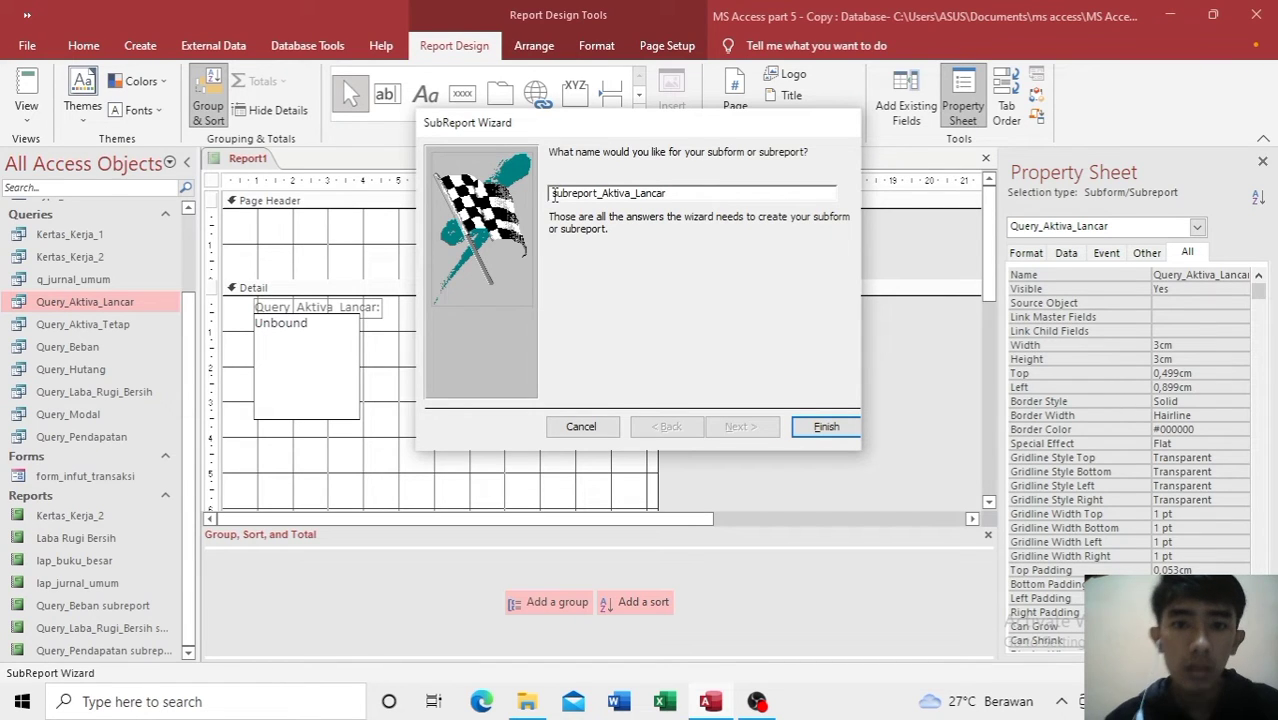
key(BackSpace)
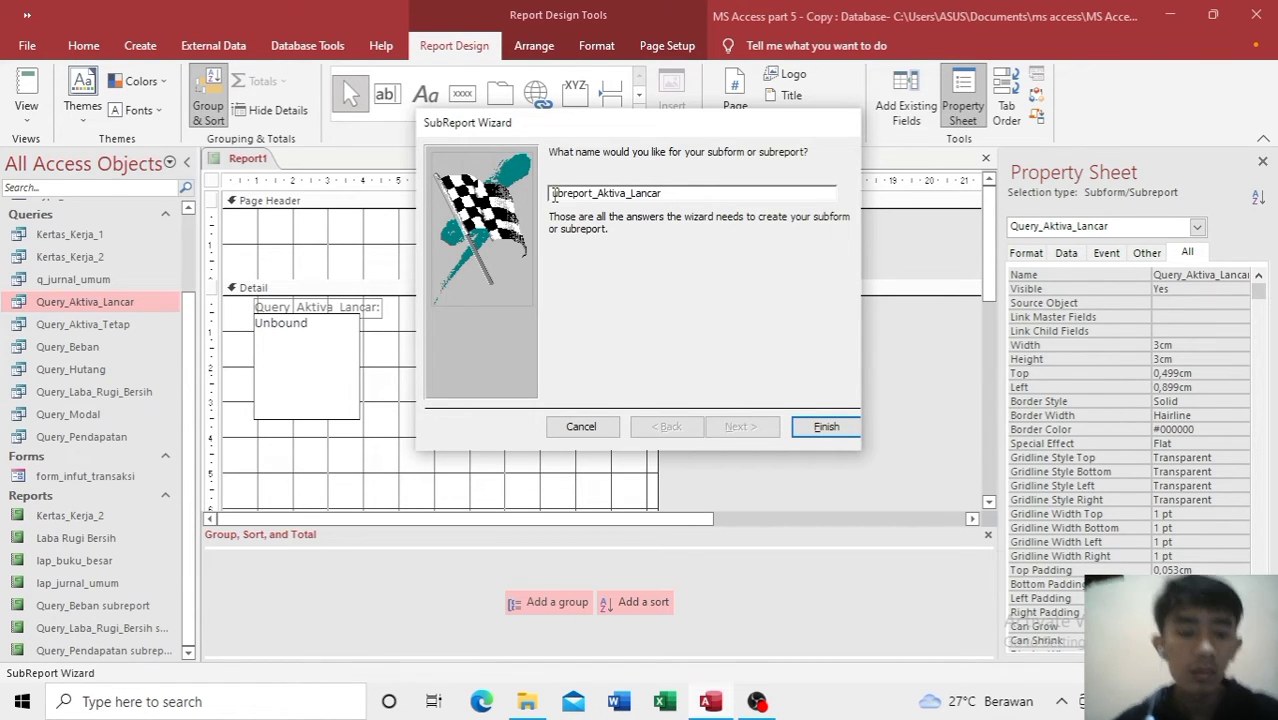
text(S)
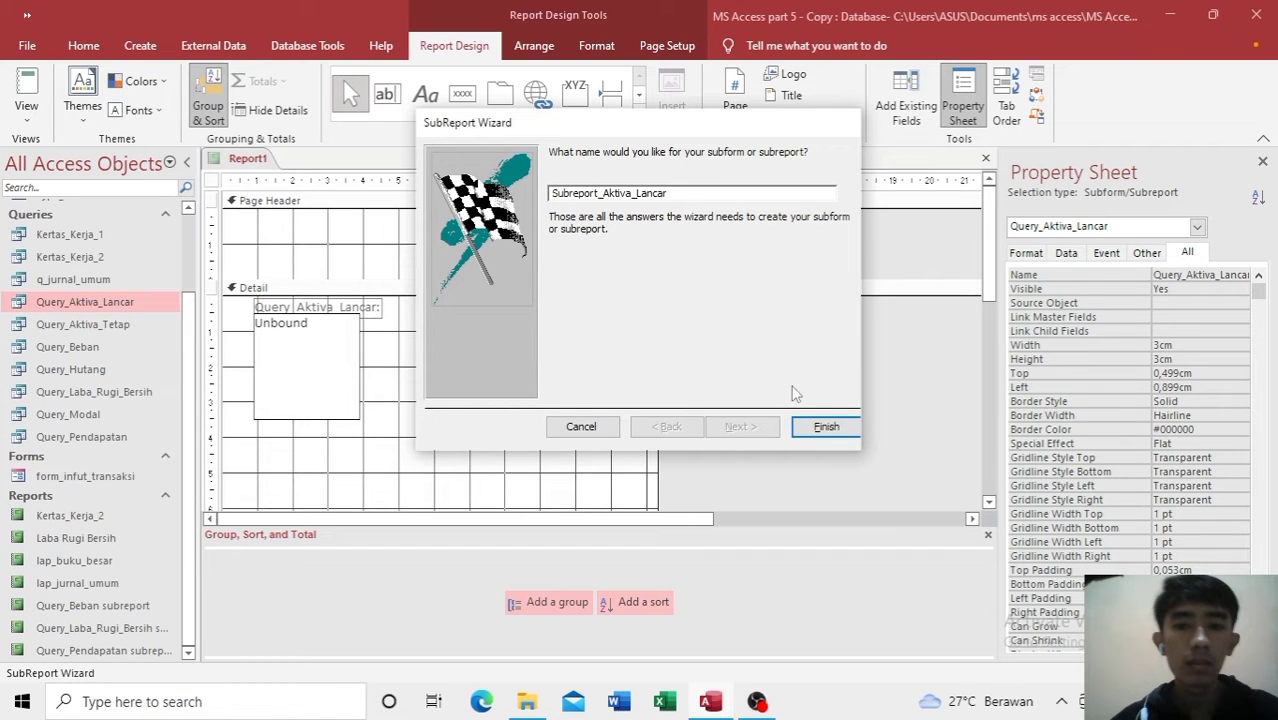
click(825, 431)
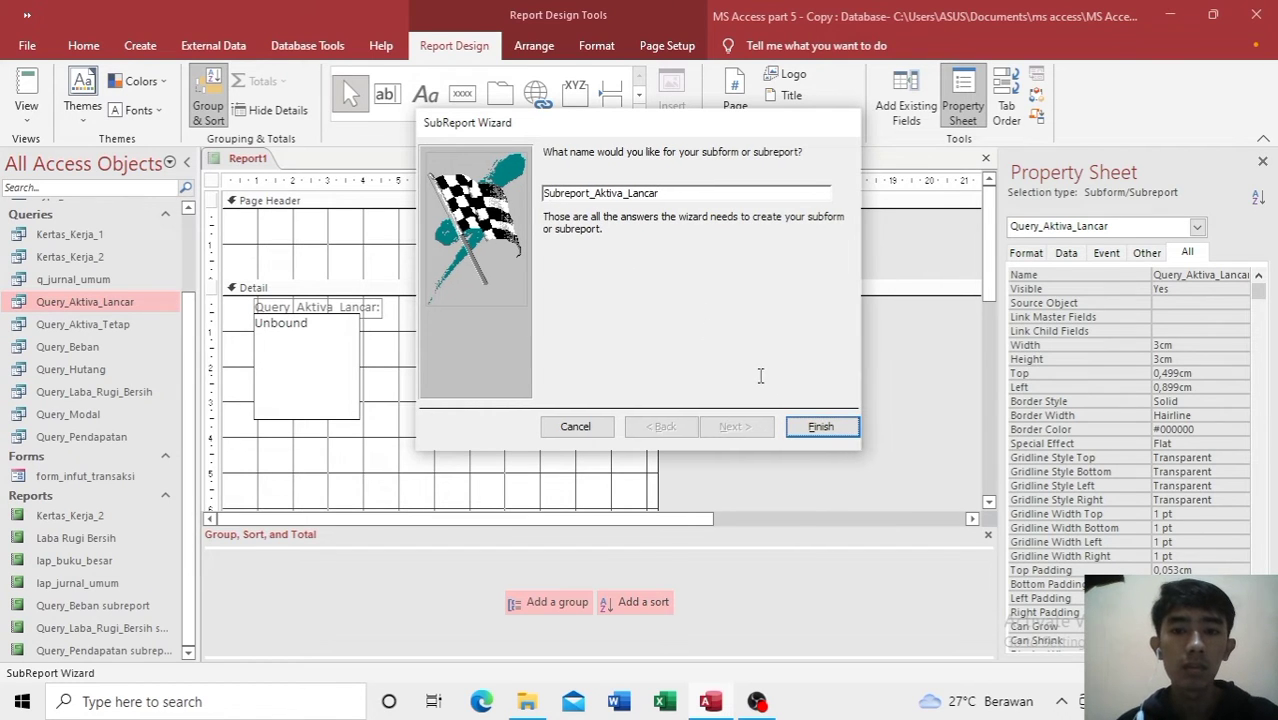
click(820, 425)
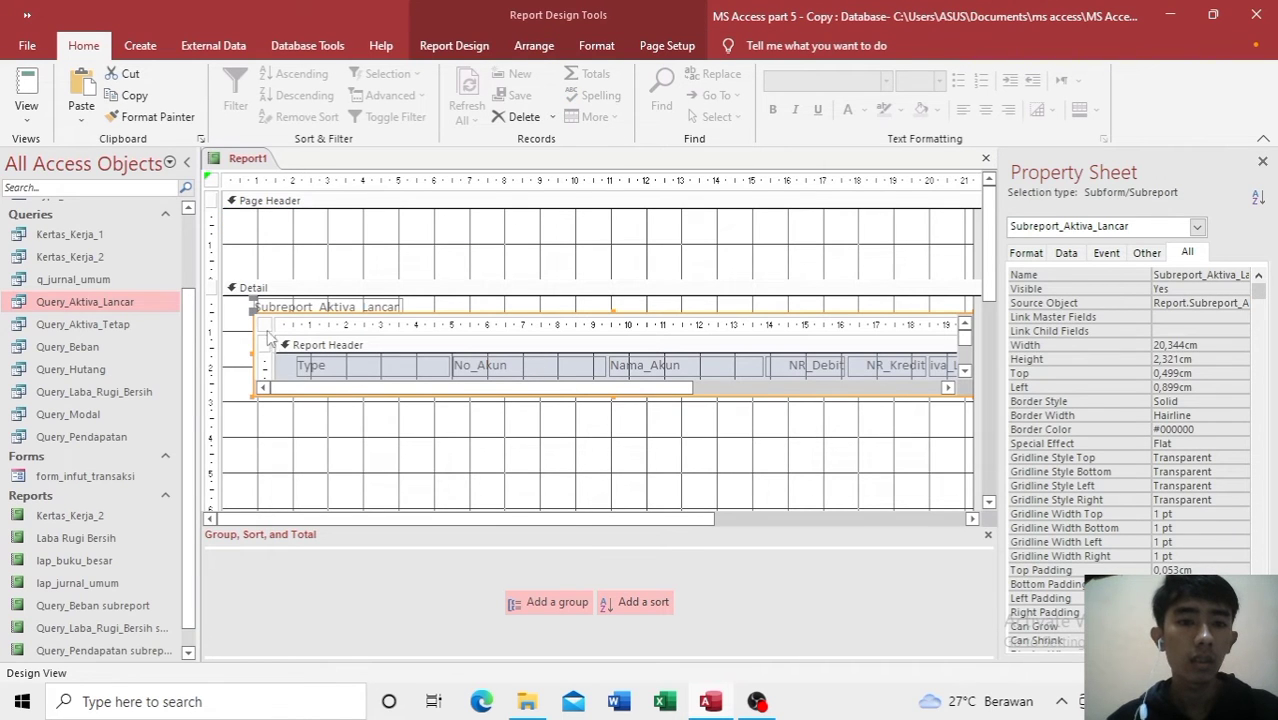
Step: Move the subreport to about 0.3 cm from the left and 0.42 cm from the top of the Detail section, and save the report as Neraca
drag(265, 311, 243, 305)
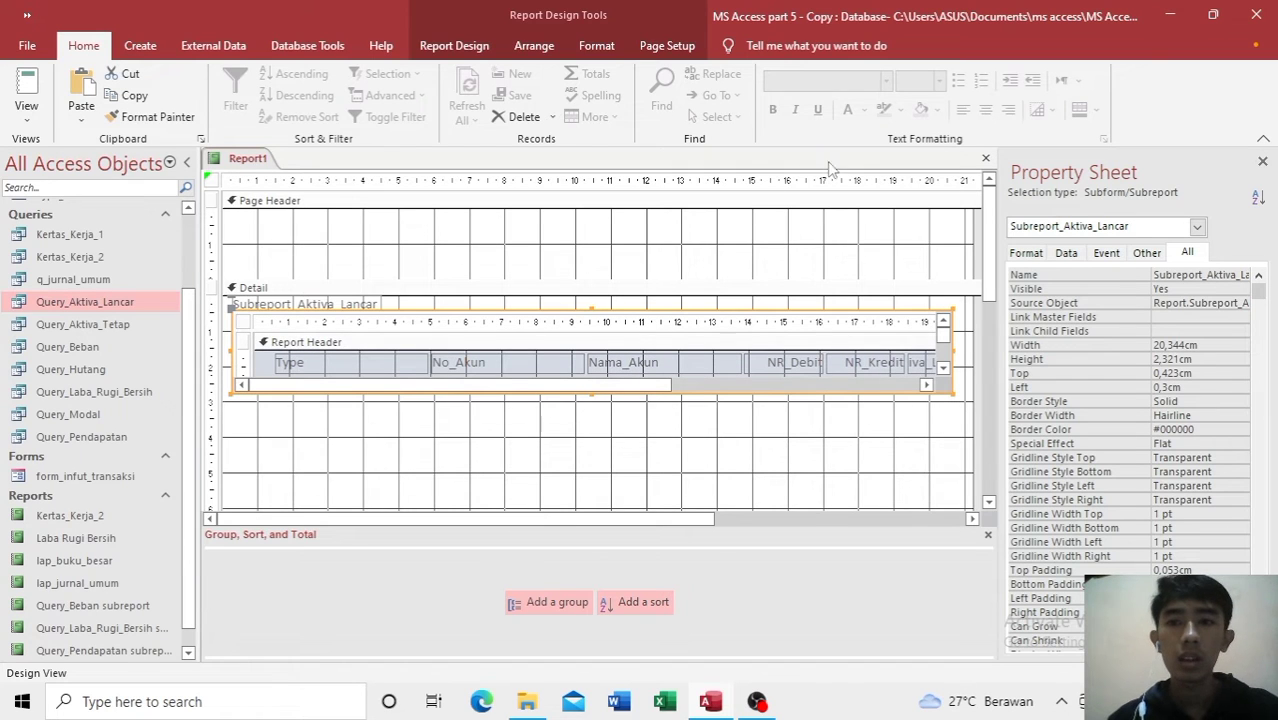
key(ctrl+s)
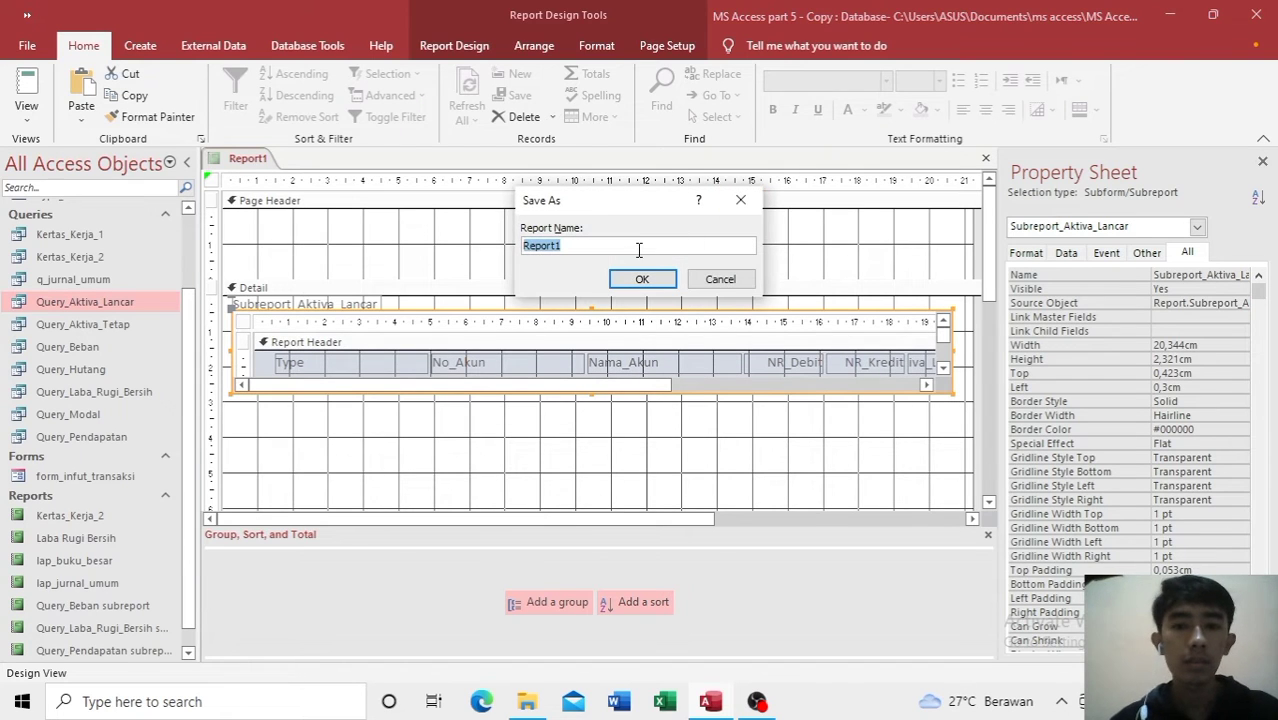
key(BackSpace)
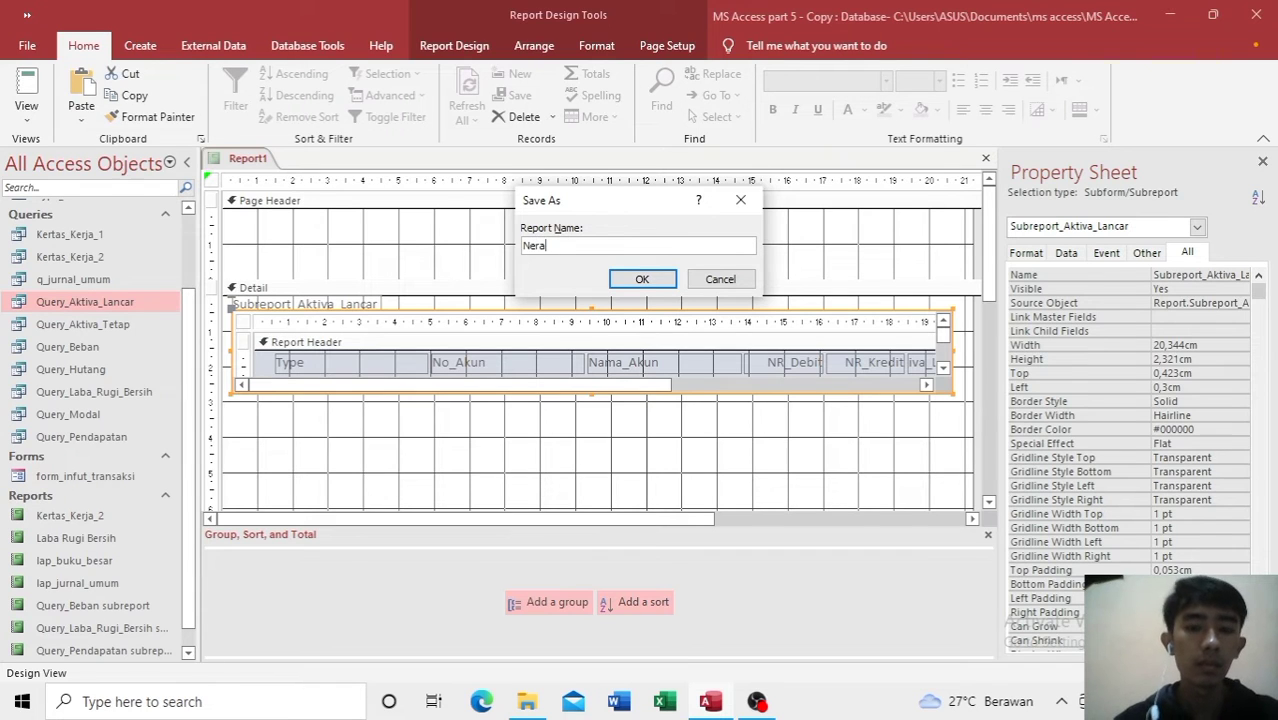
click(642, 281)
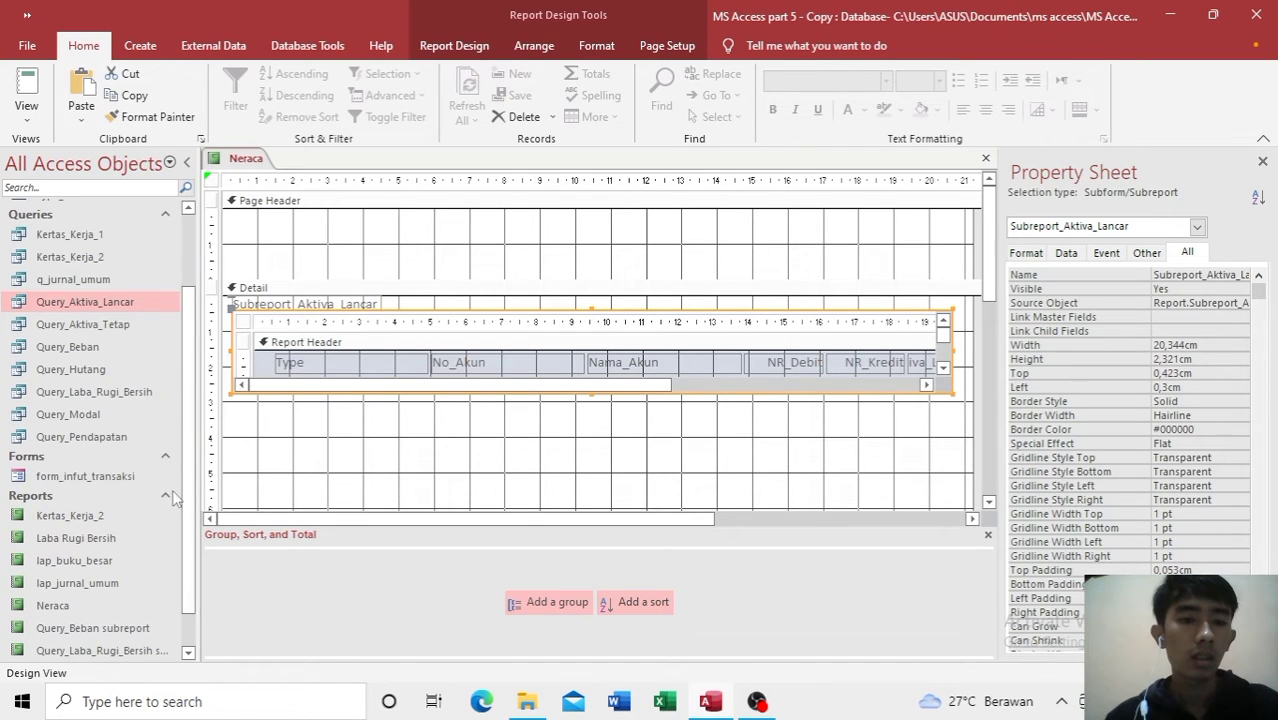
Step: Try to open Subreport_Aktiva_Lancar in Design View while the Neraca report is still open
drag(188, 500, 190, 536)
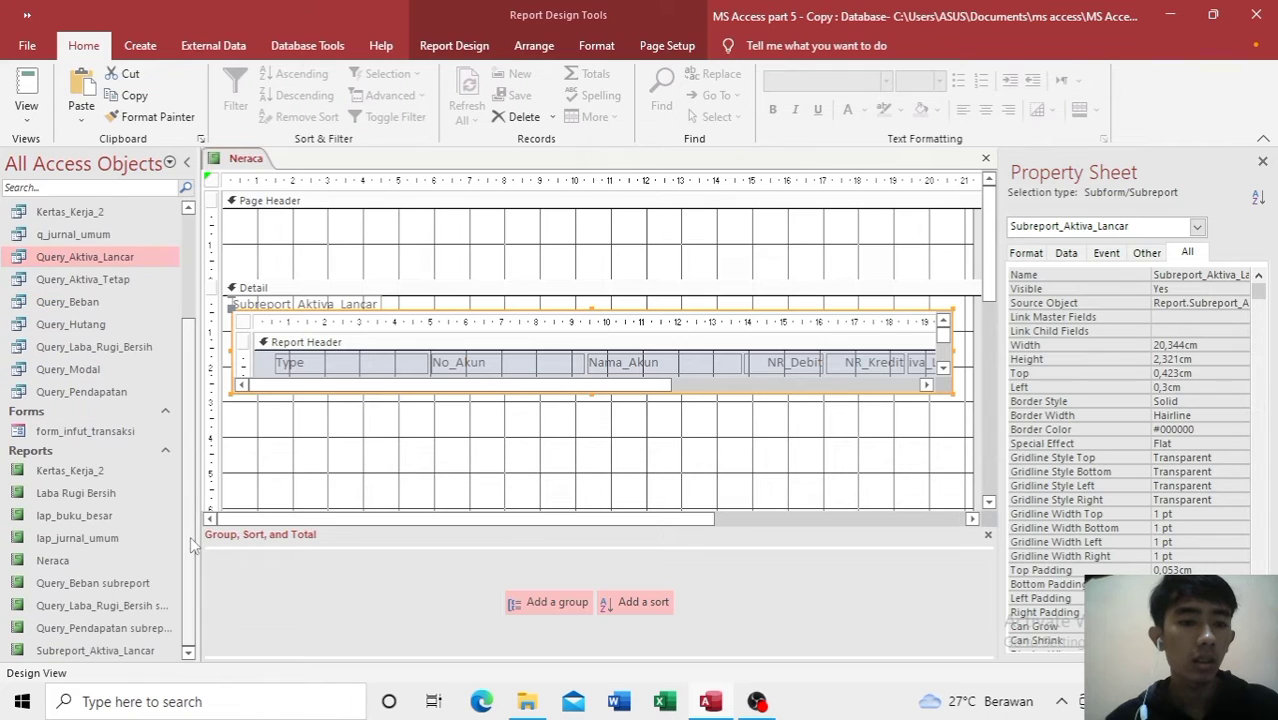
click(120, 650)
right_click(122, 650)
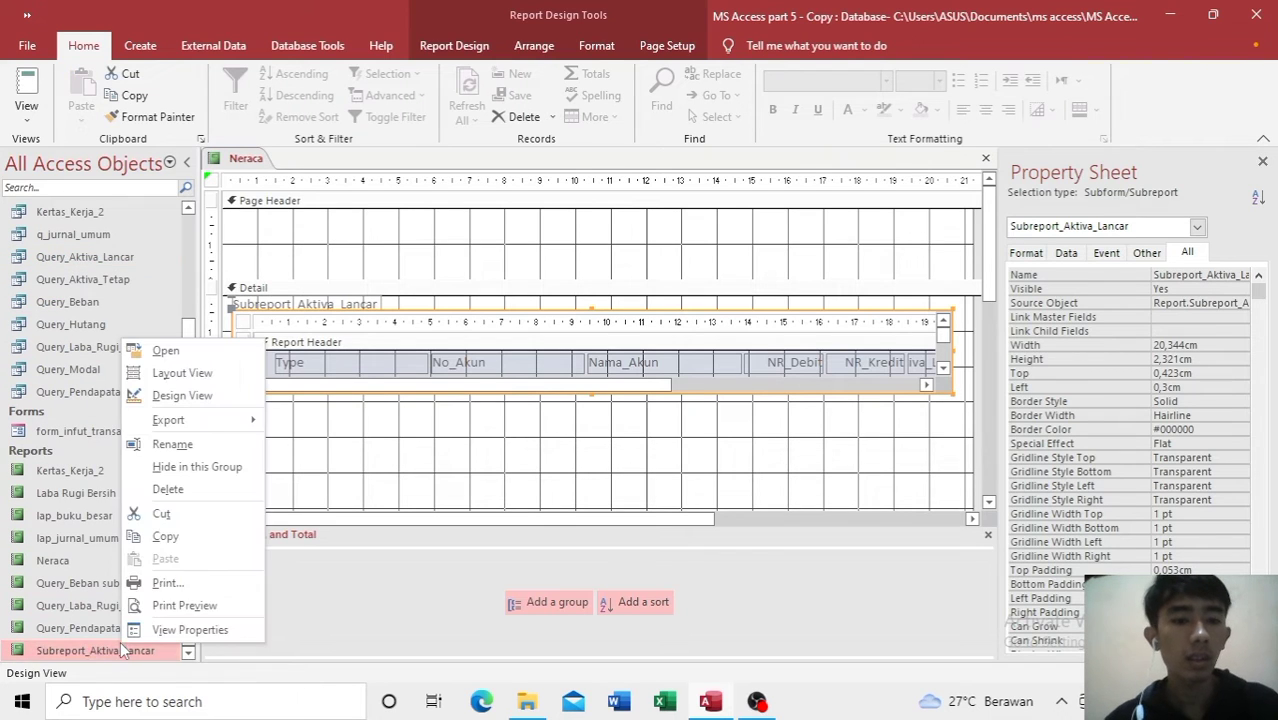
click(164, 397)
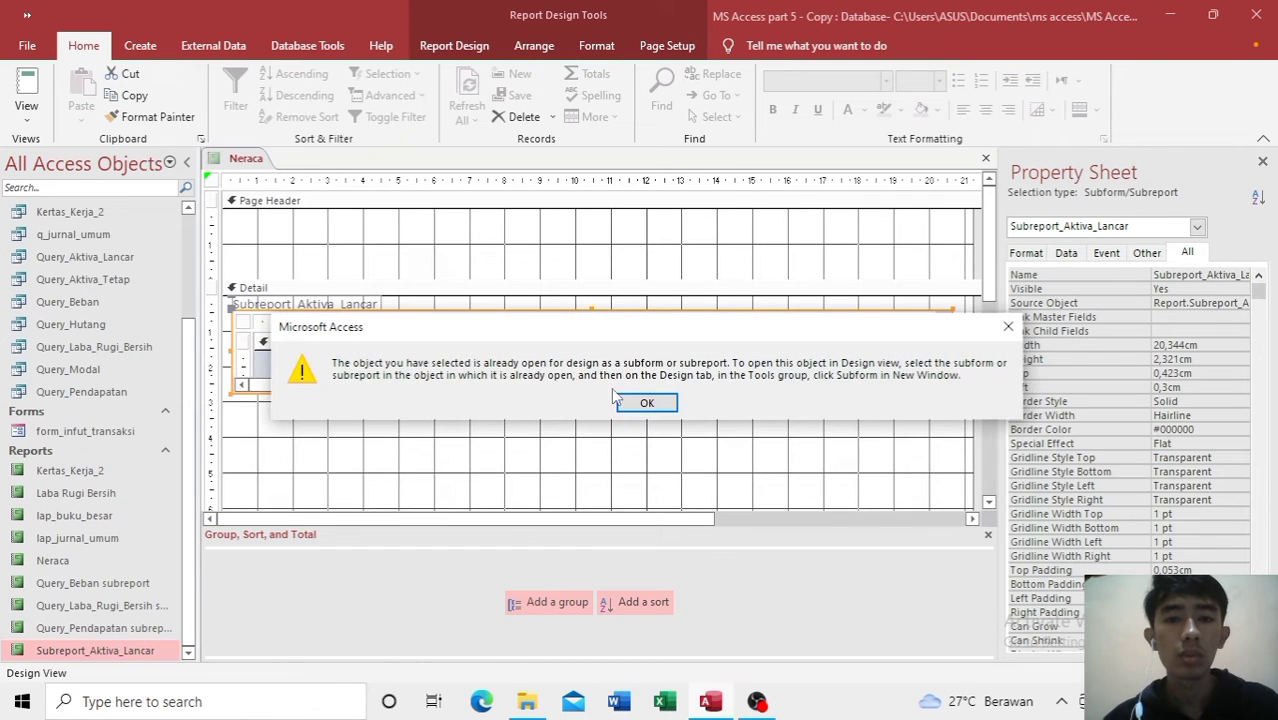
click(647, 402)
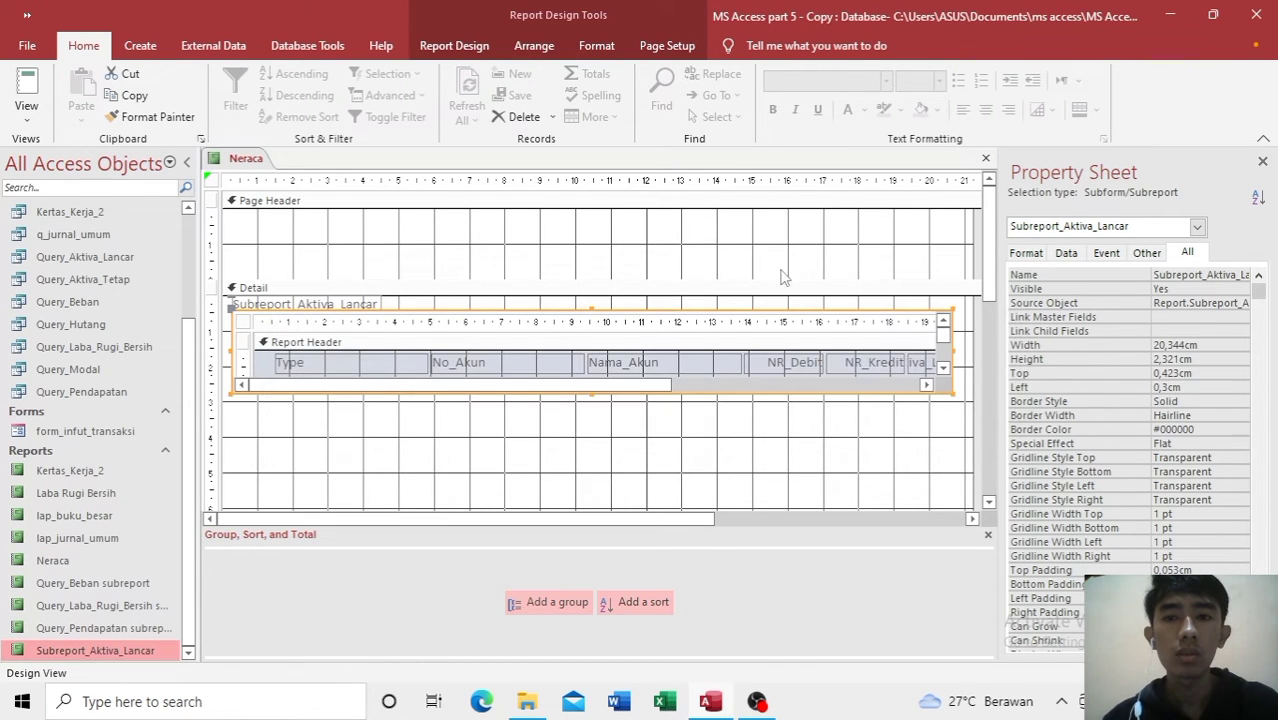
Step: Close the Neraca report and open Subreport_Aktiva_Lancar in Design View
click(985, 158)
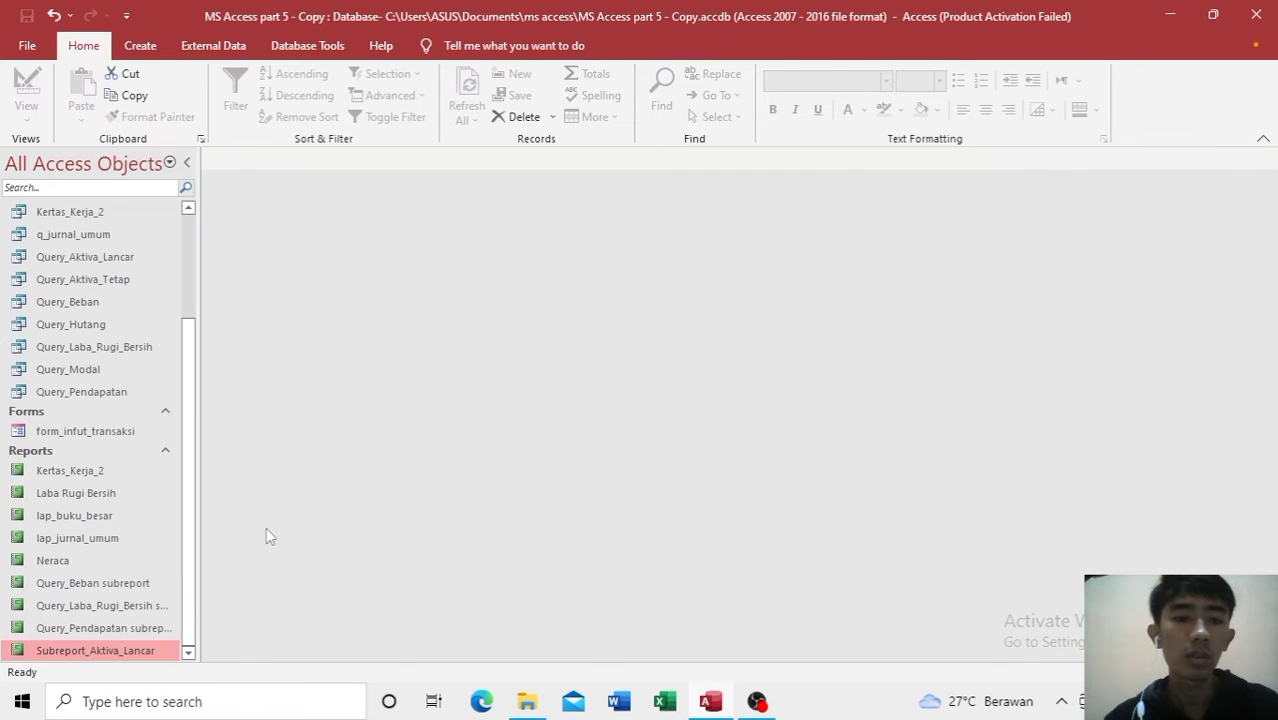
right_click(121, 642)
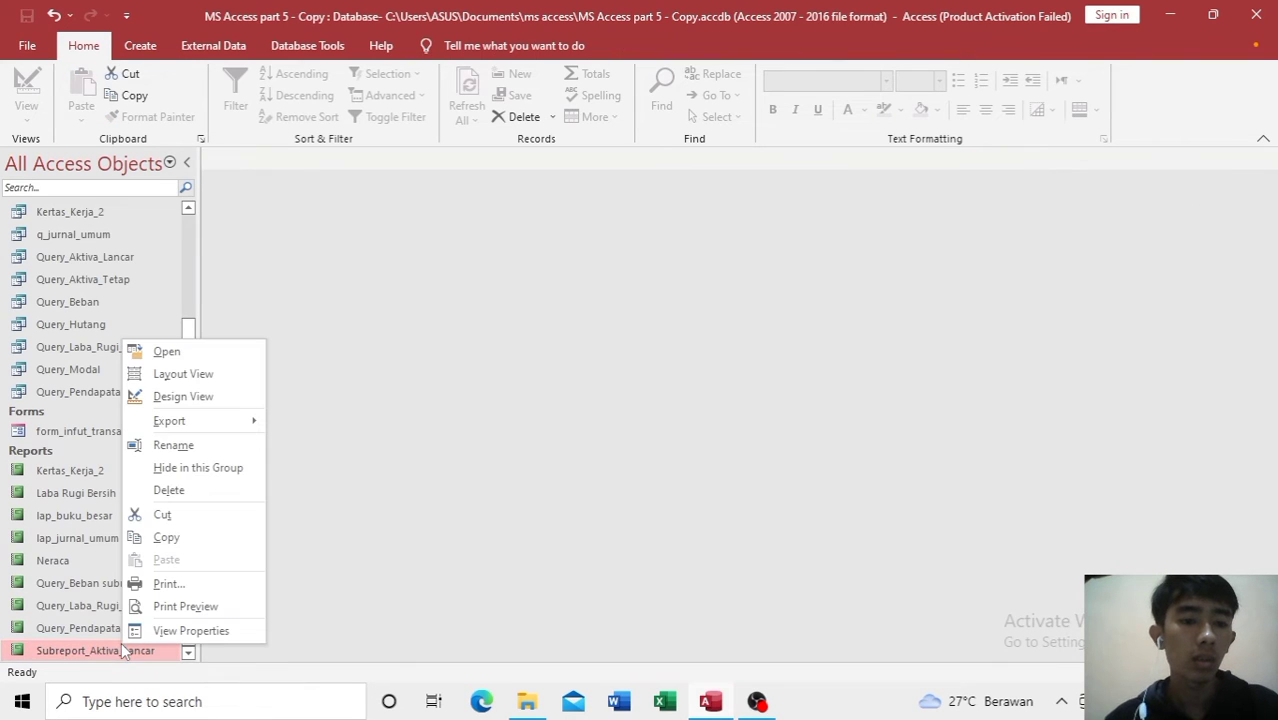
click(181, 397)
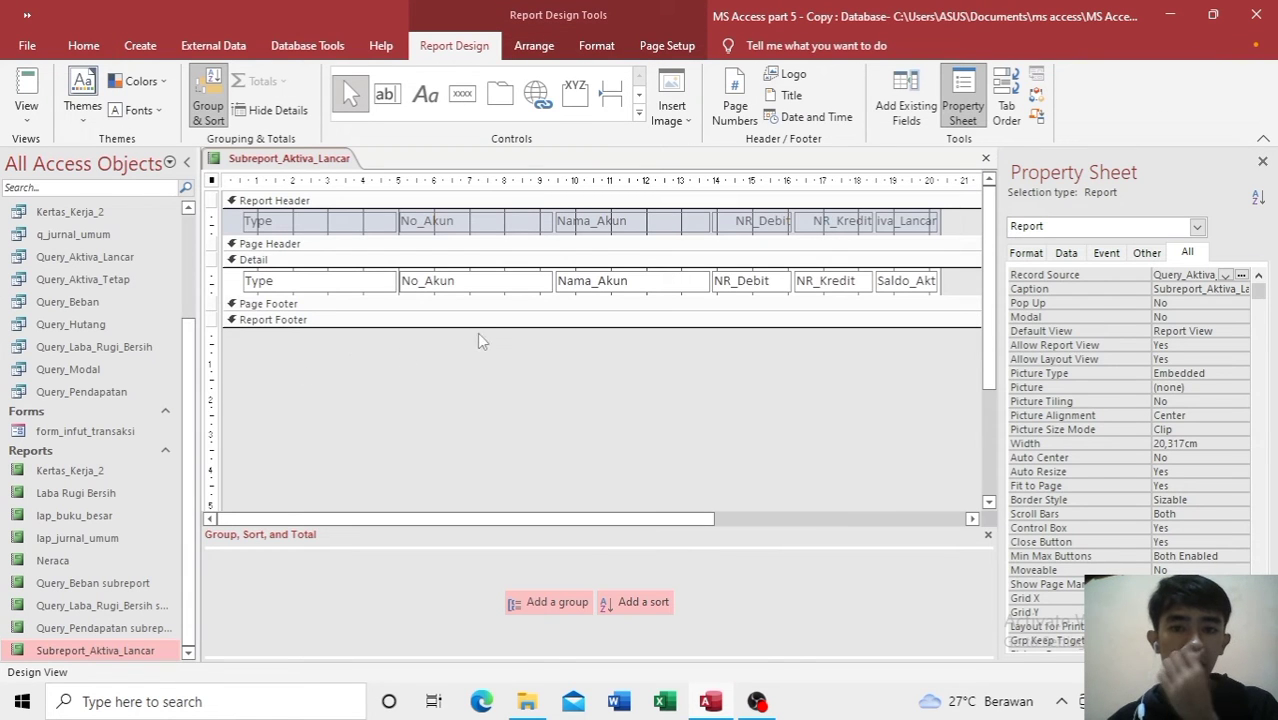
Step: Arrange all header and detail controls in a tabular layout and set their control padding to None
key(ctrl+a)
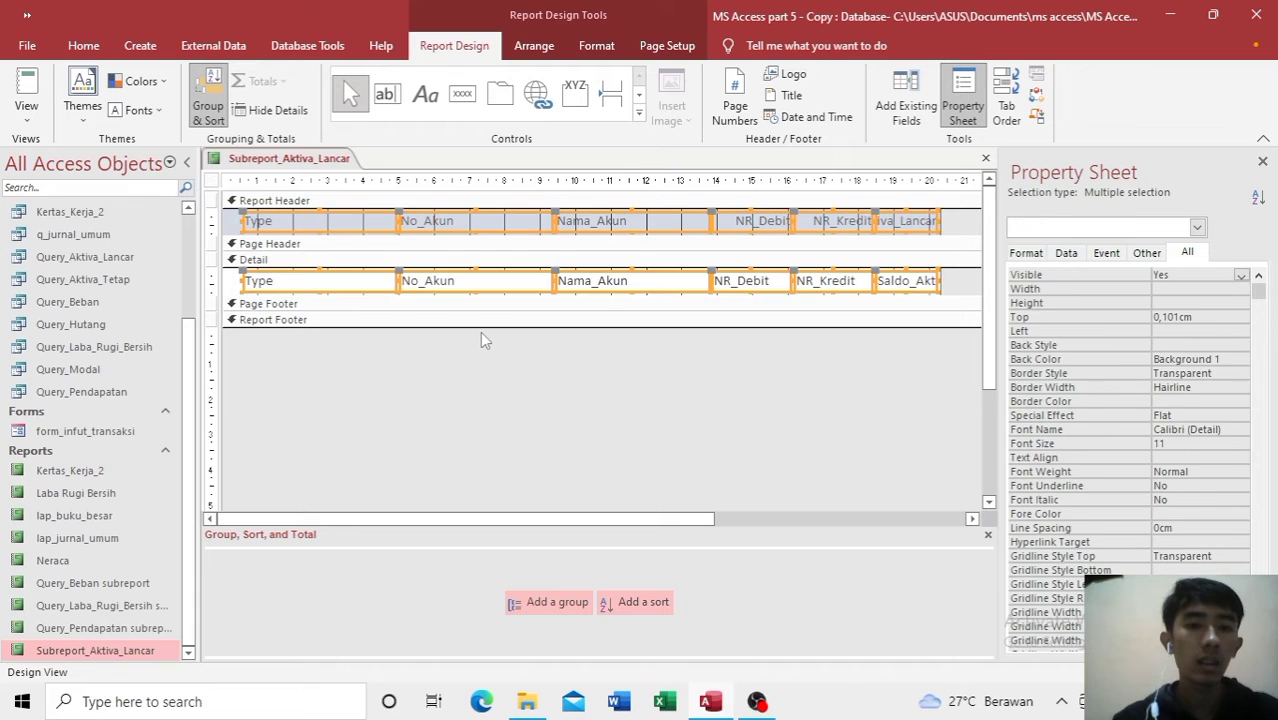
click(534, 46)
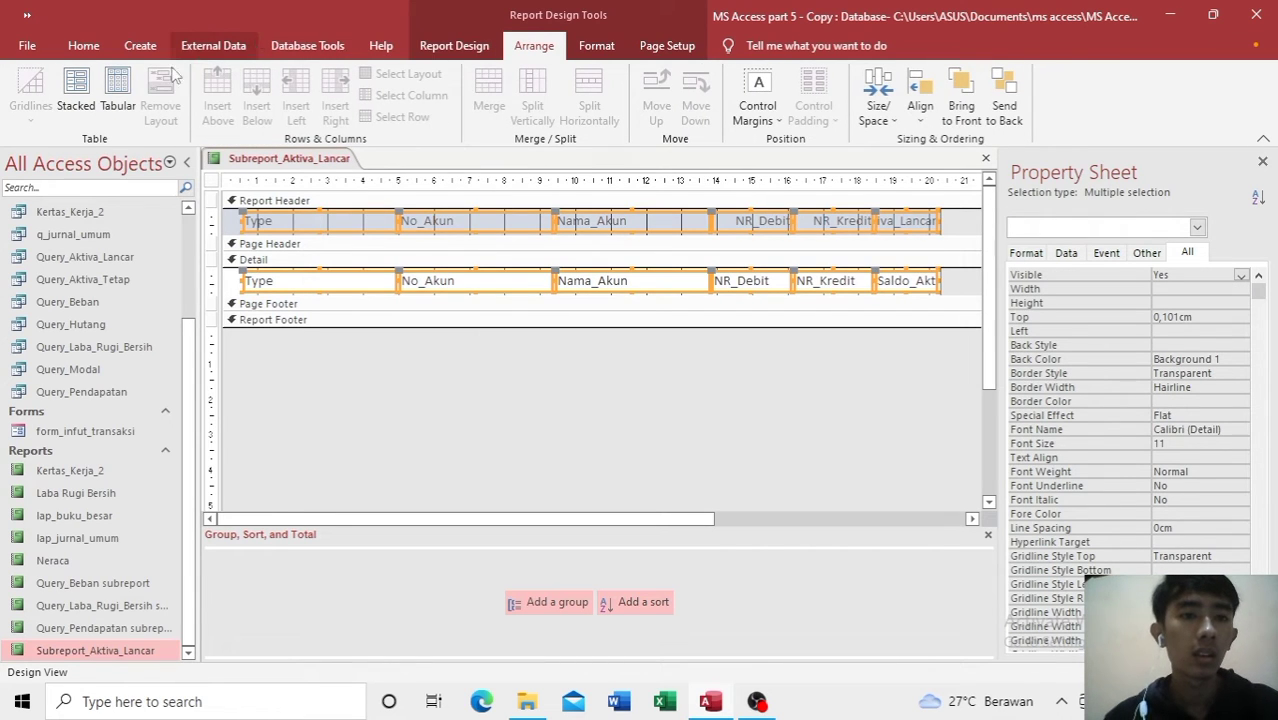
click(126, 85)
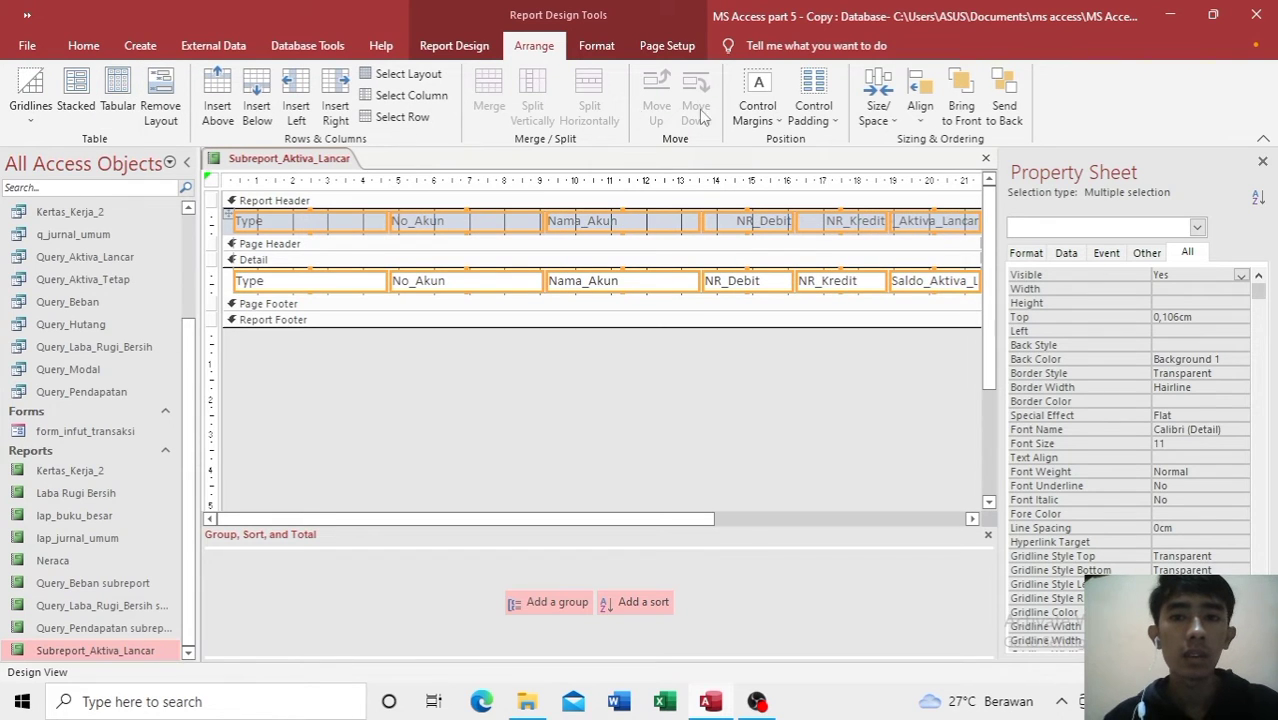
click(822, 100)
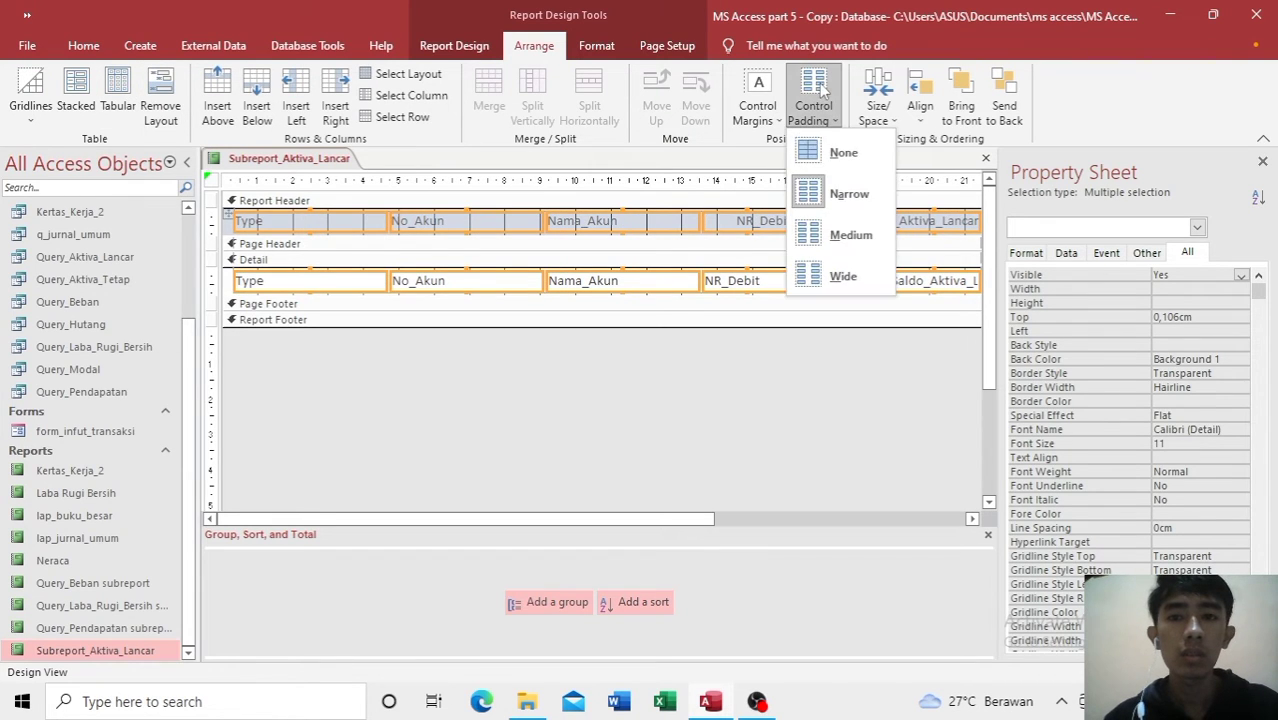
click(838, 155)
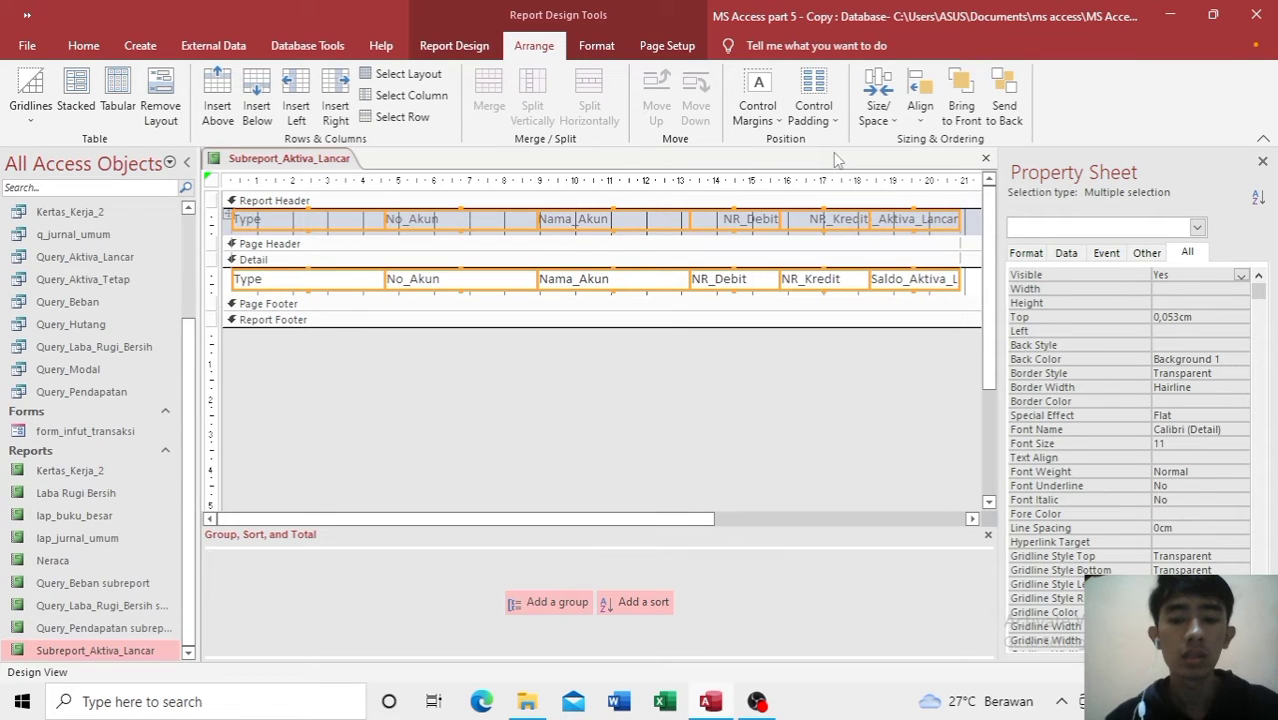
Step: Nudge the whole tabular layout to the left edge of the subreport and deselect it
key(Left)
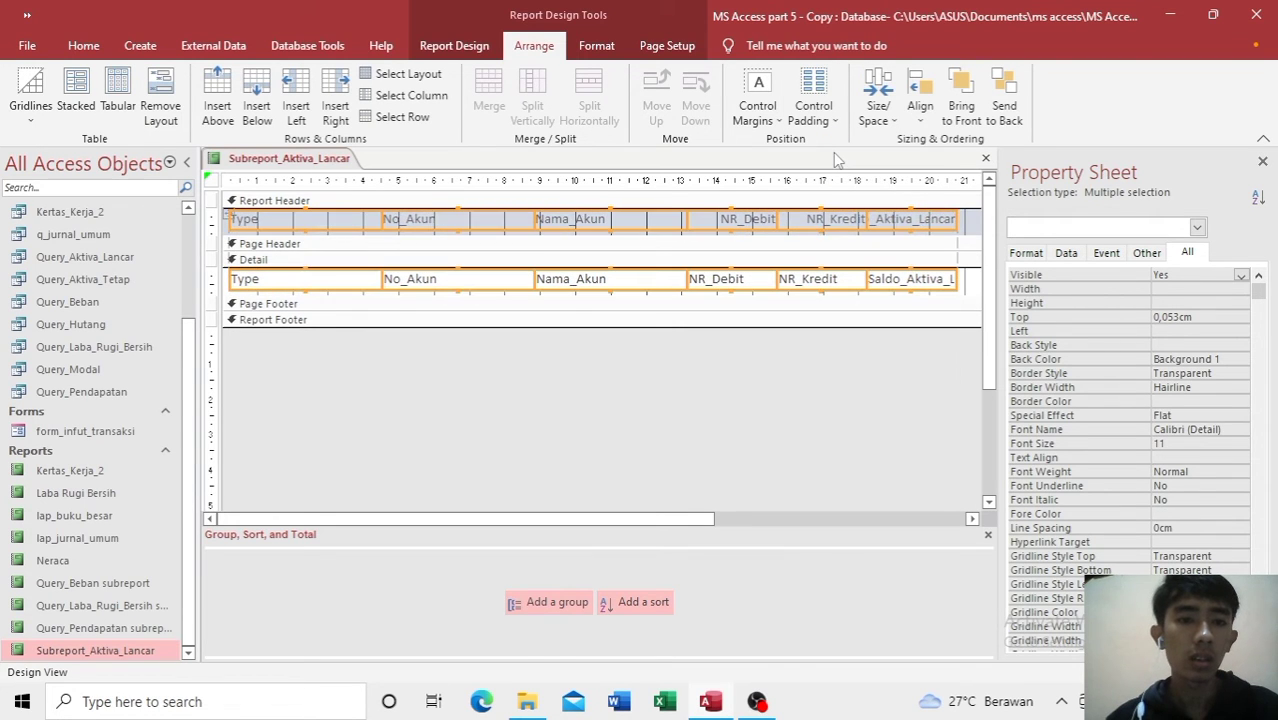
key(Left)
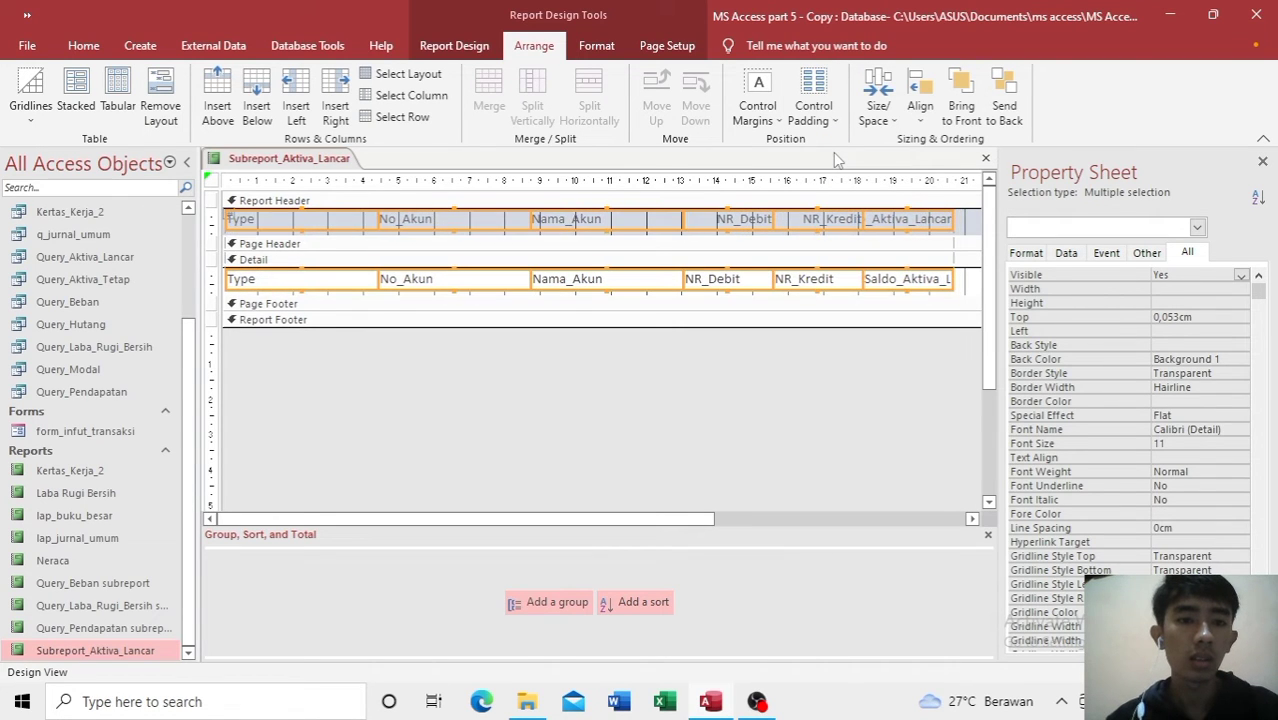
click(786, 362)
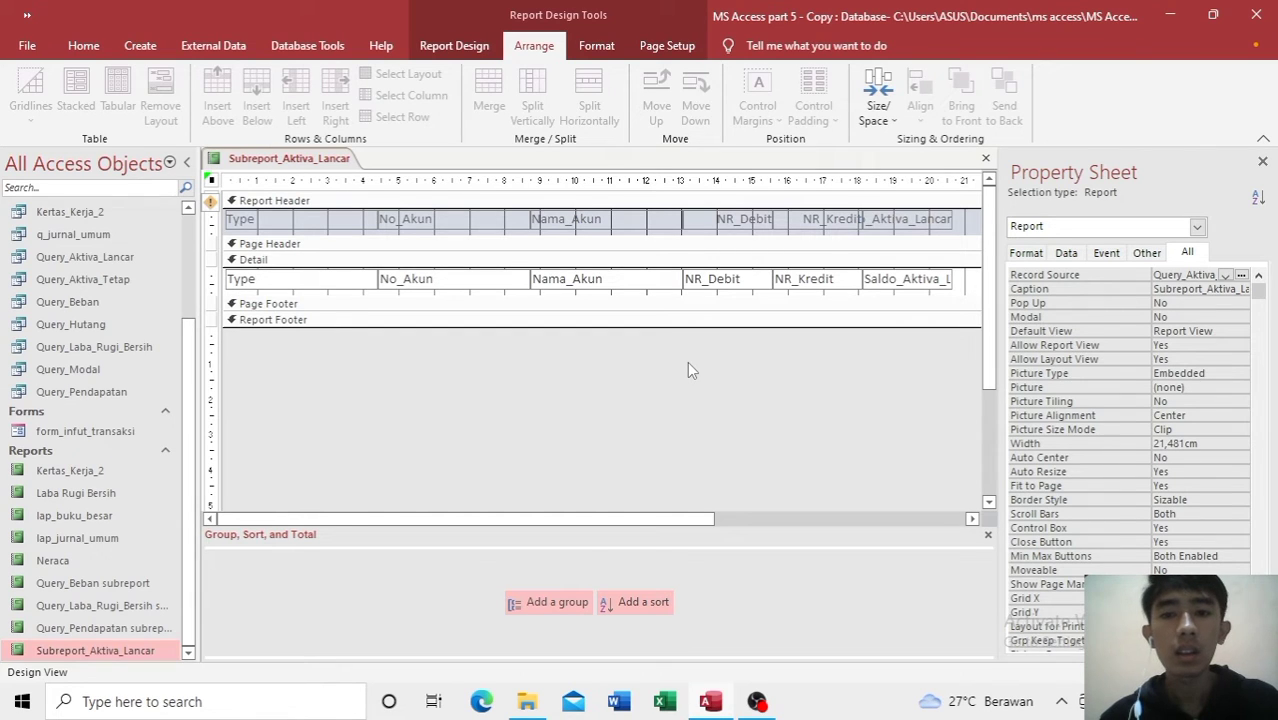
Step: Delete the NR_Debit and NR_Kredit columns and widen the Saldo_Aktiva_Lancar column to about 5.95 cm
drag(708, 366, 824, 222)
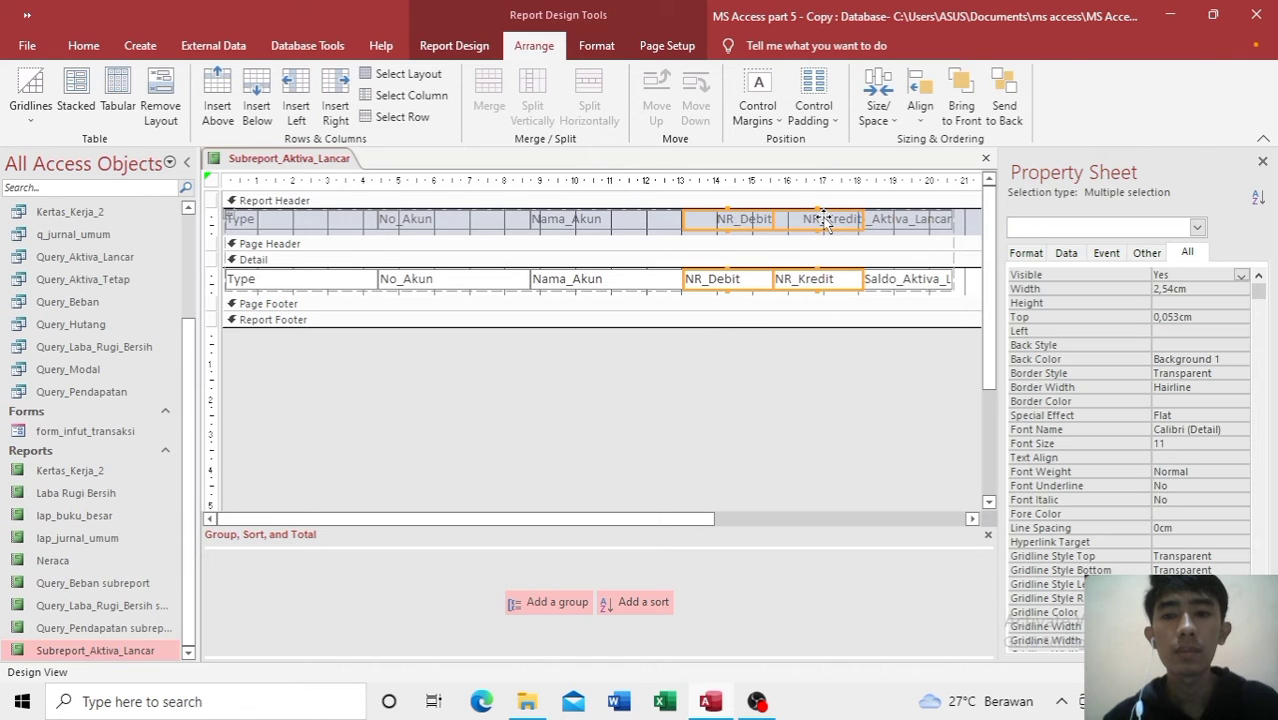
key(Delete)
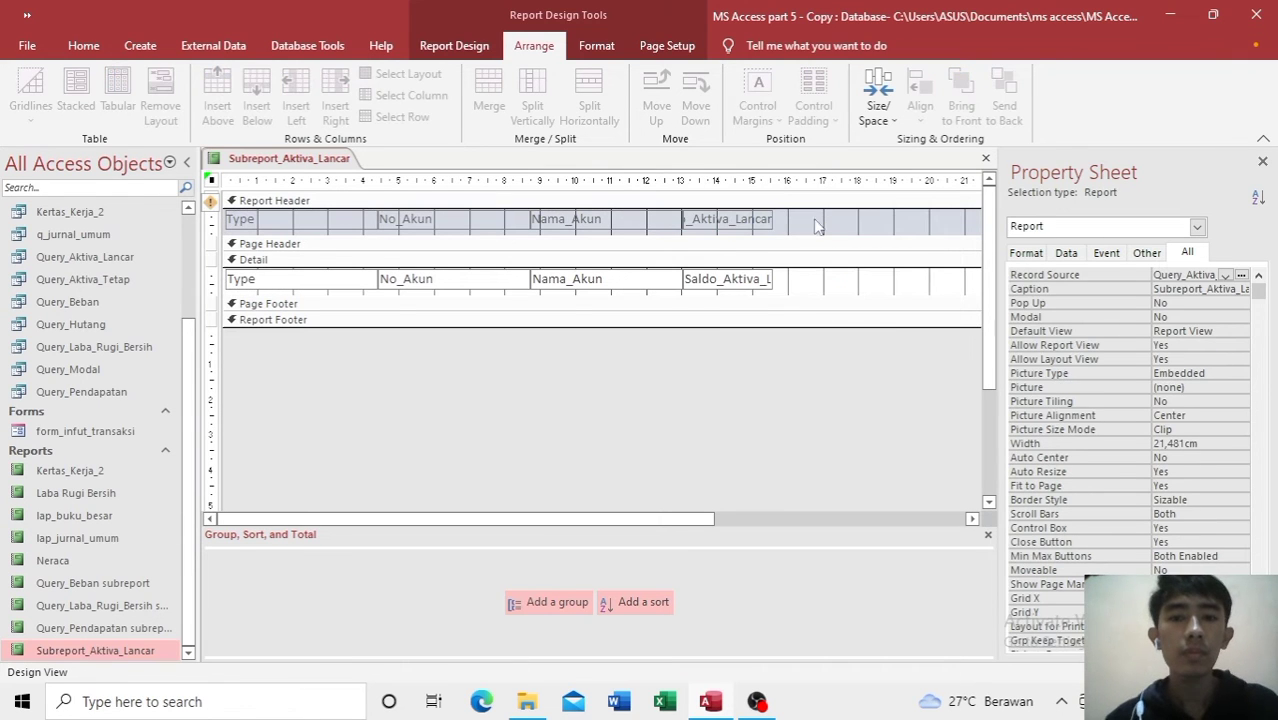
click(755, 224)
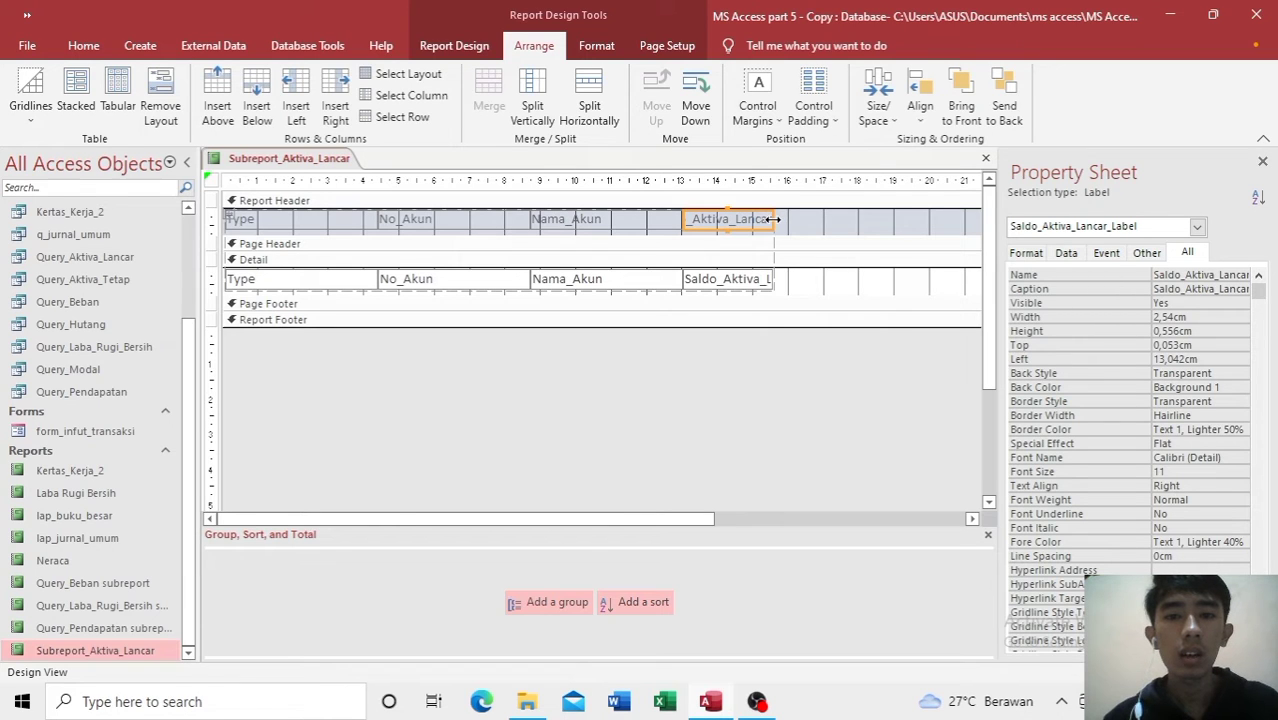
drag(773, 219, 893, 220)
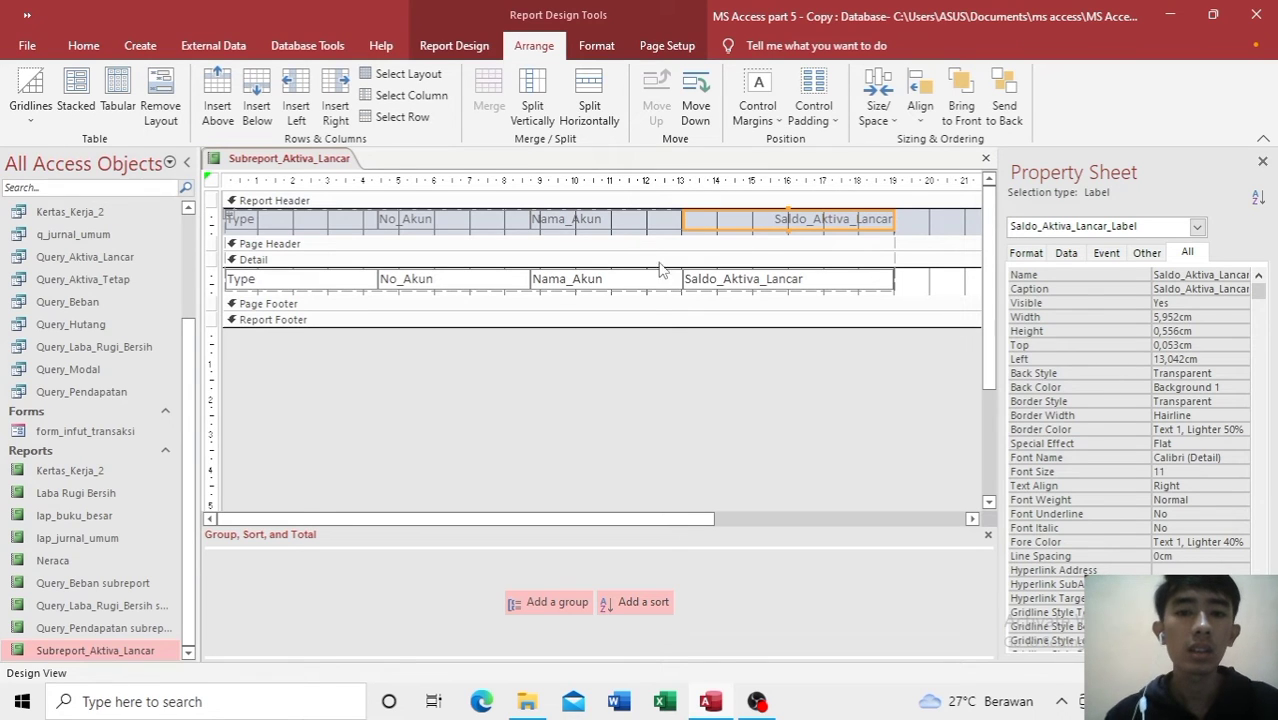
Step: Widen the Nama_Akun column to about 5.49 cm and deselect it
click(645, 218)
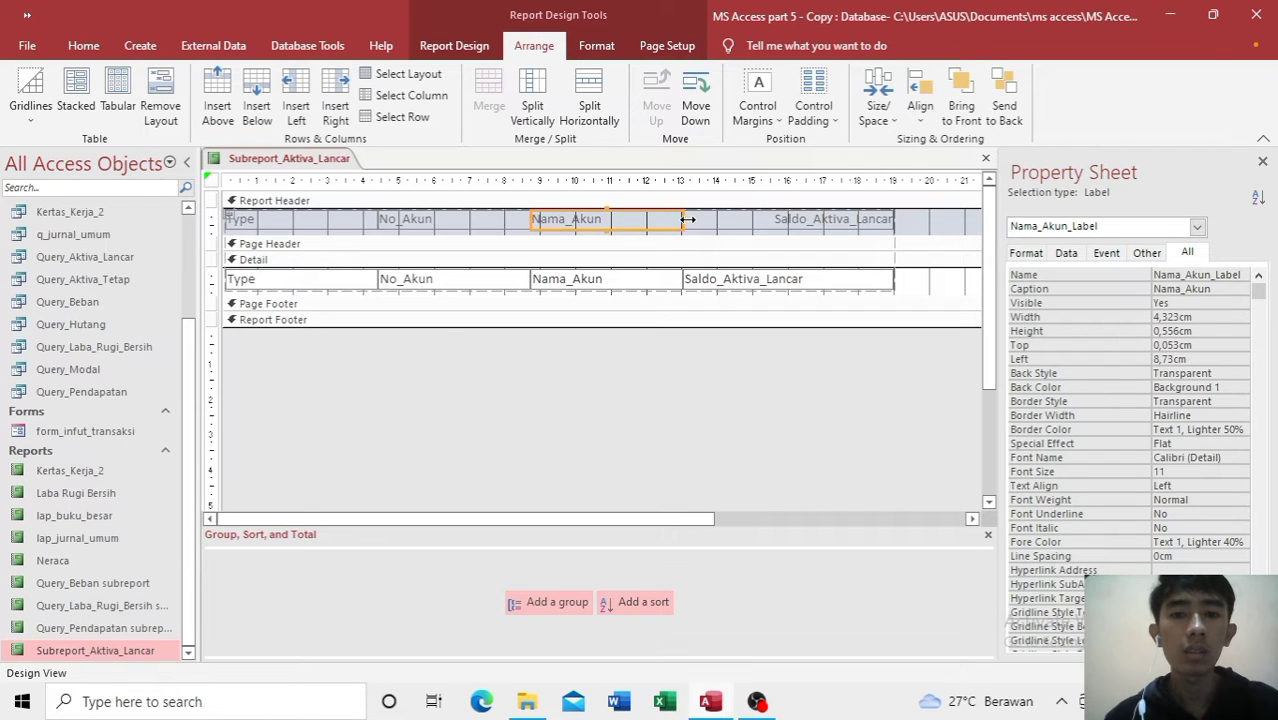
drag(688, 218, 723, 219)
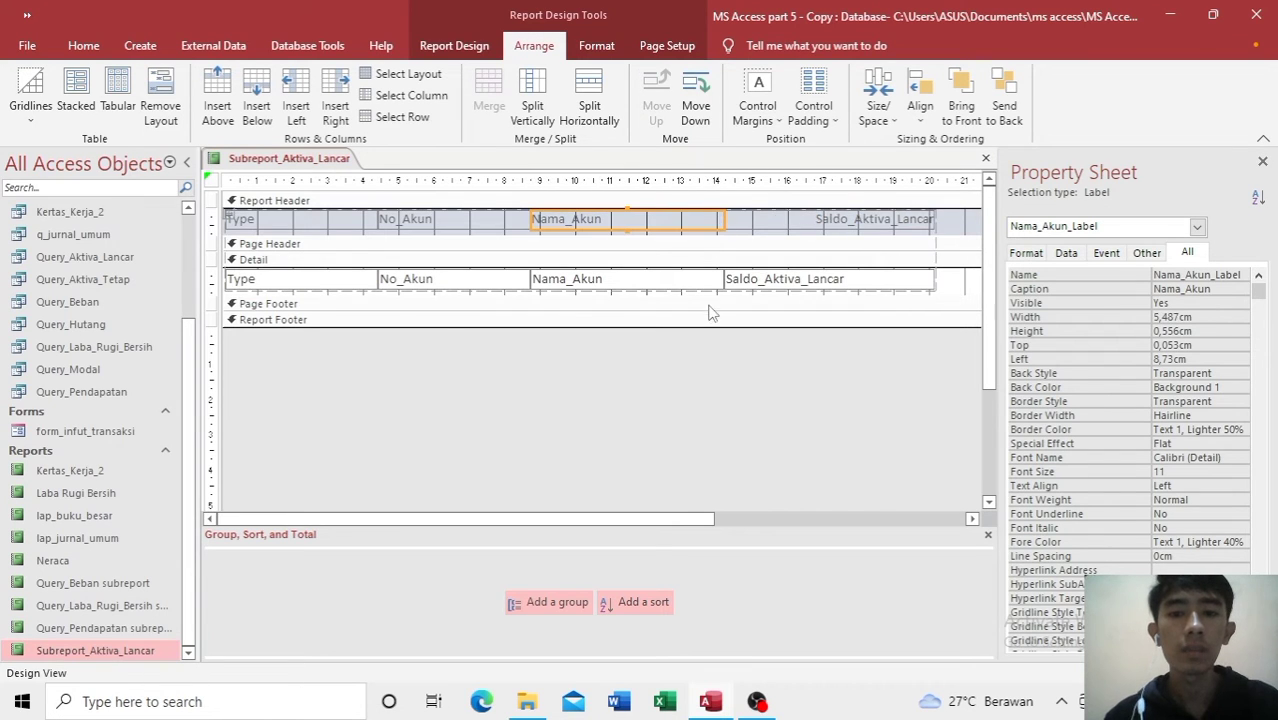
click(668, 376)
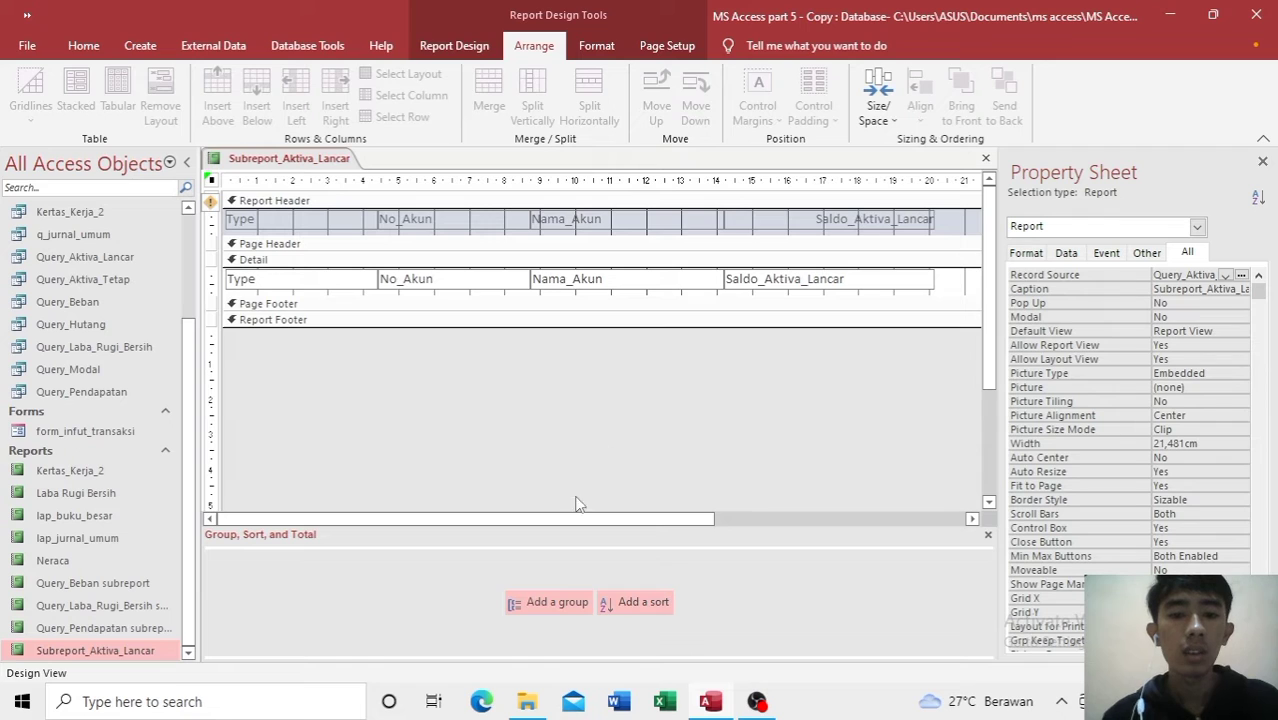
Step: Group the subreport on Type and move the Type text box from the Detail section into the Type Header
click(557, 601)
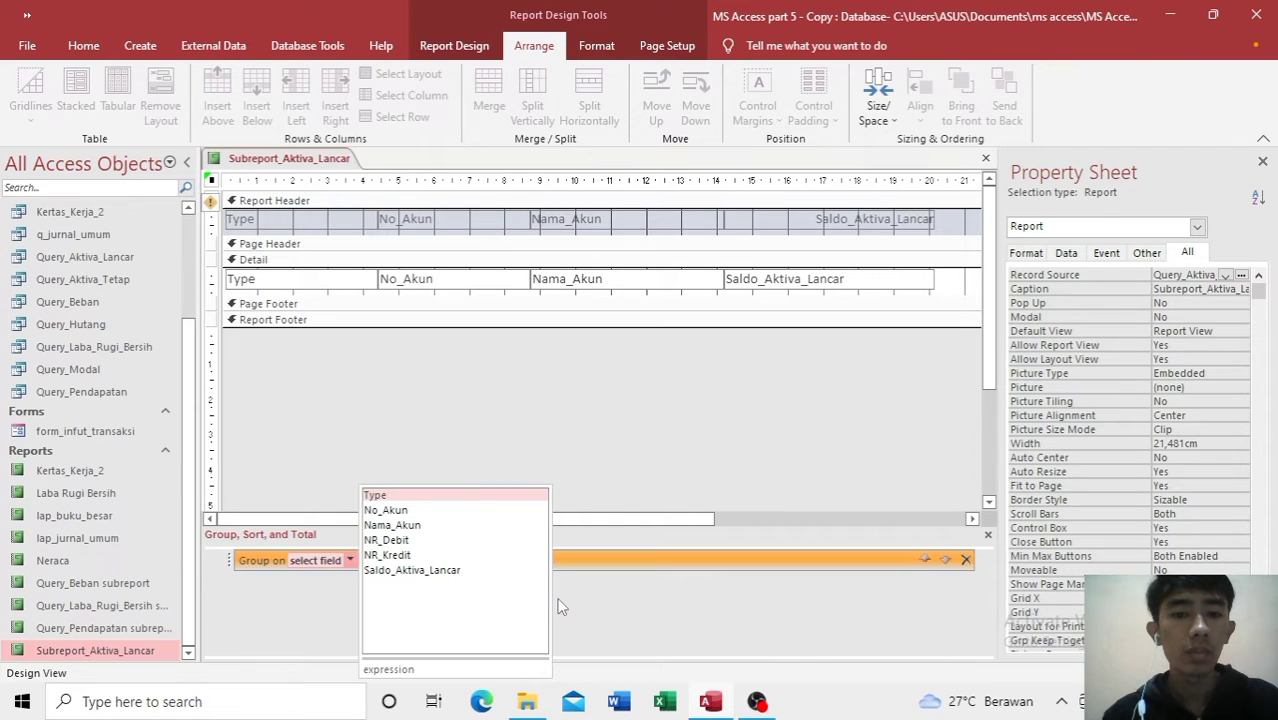
click(446, 496)
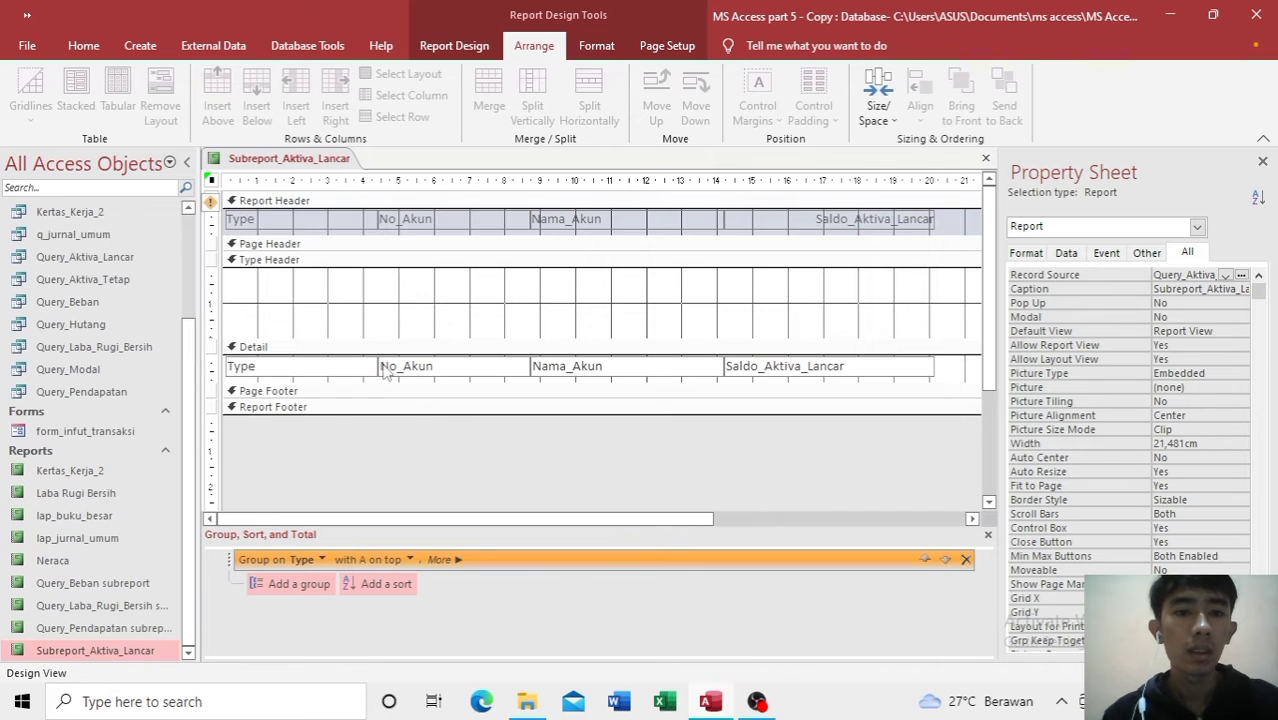
click(347, 367)
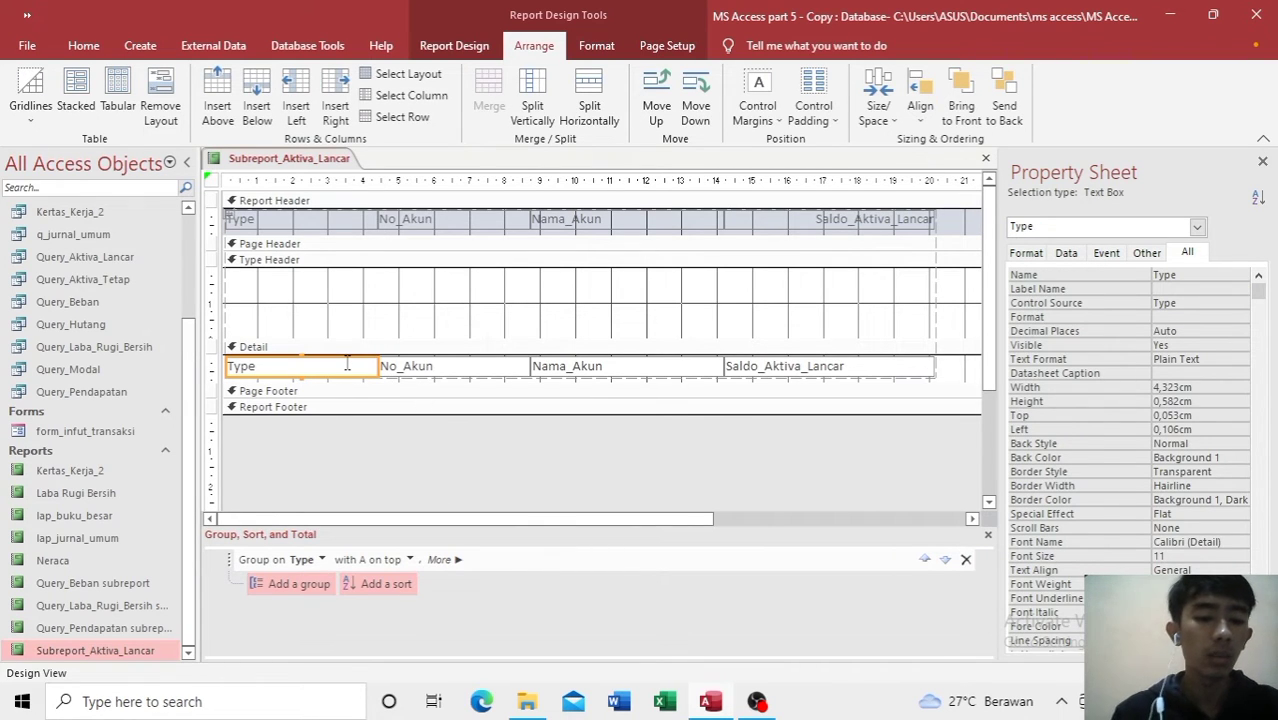
key(Delete)
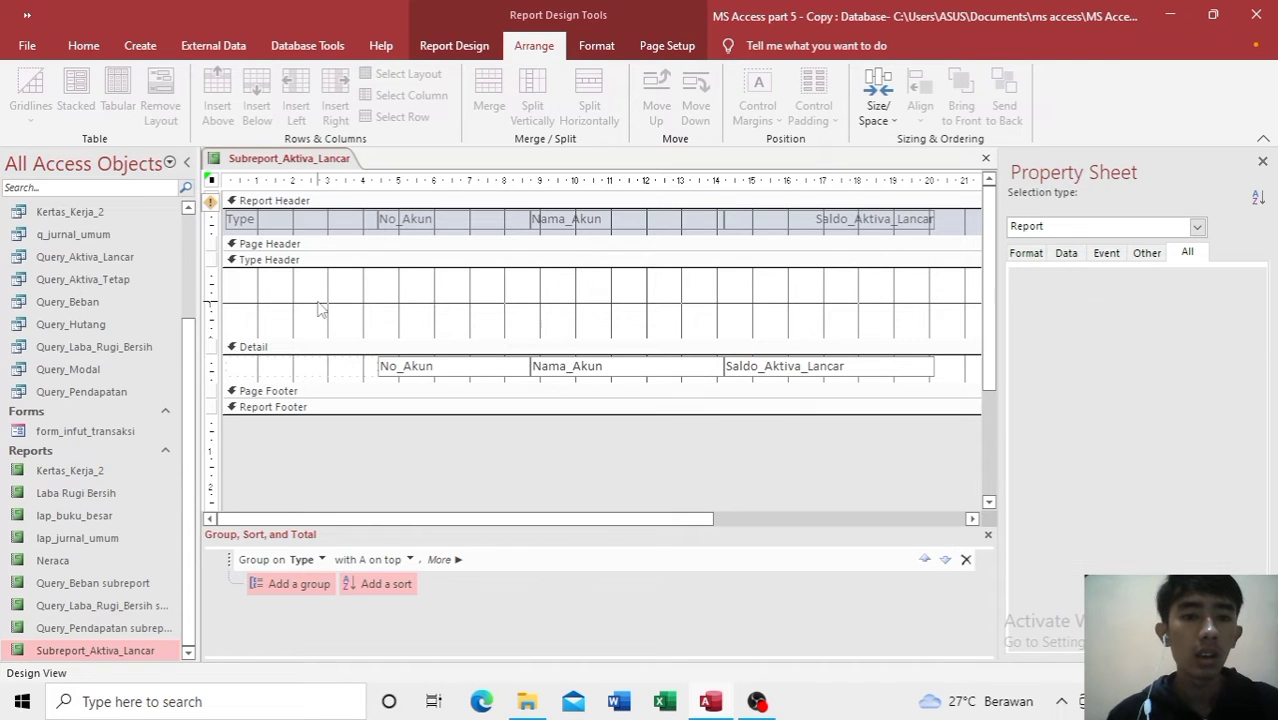
click(320, 309)
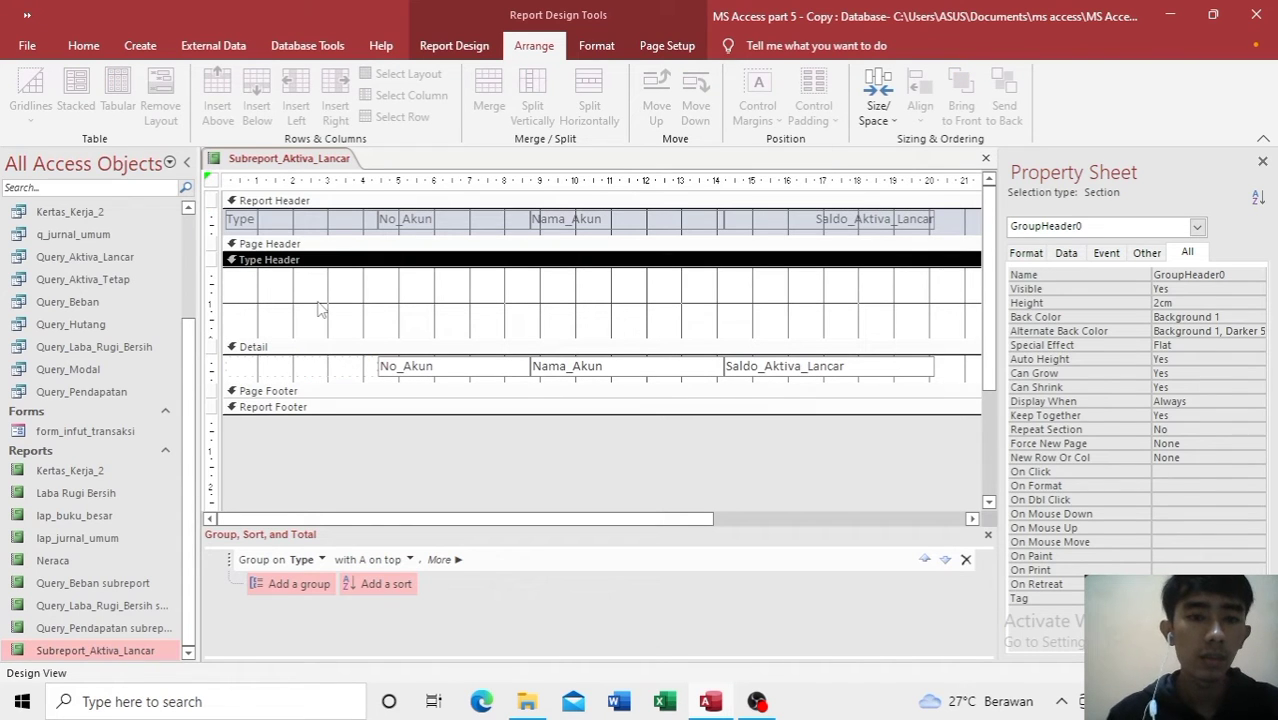
key(ctrl+v)
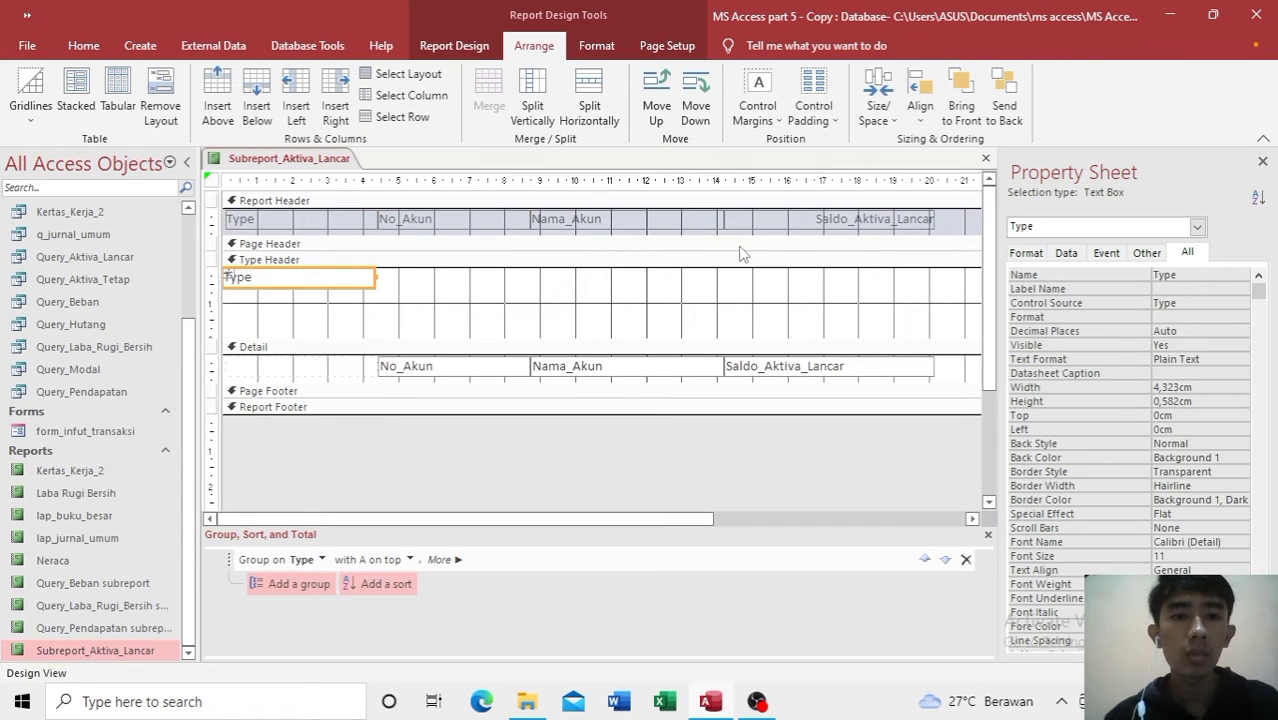
Step: Delete all column labels from the Report Header, collapse that section, and shrink the Type Header to fit its text box
drag(950, 215, 303, 222)
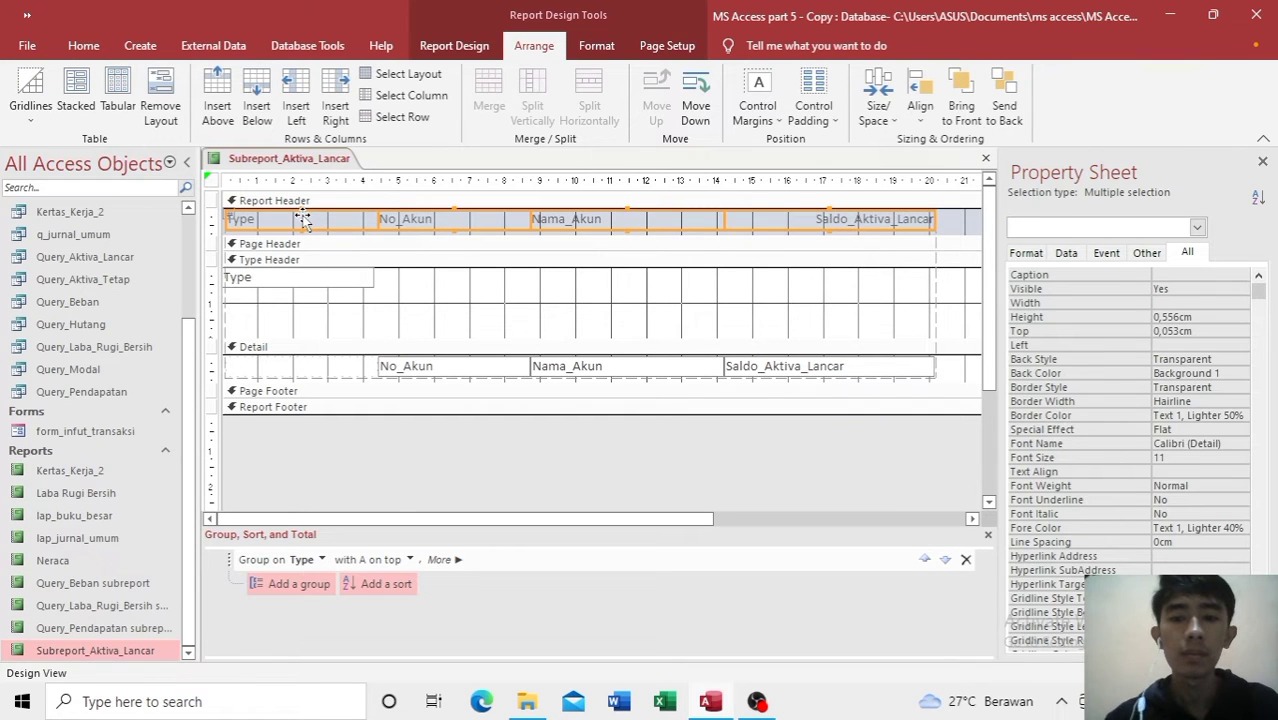
key(Delete)
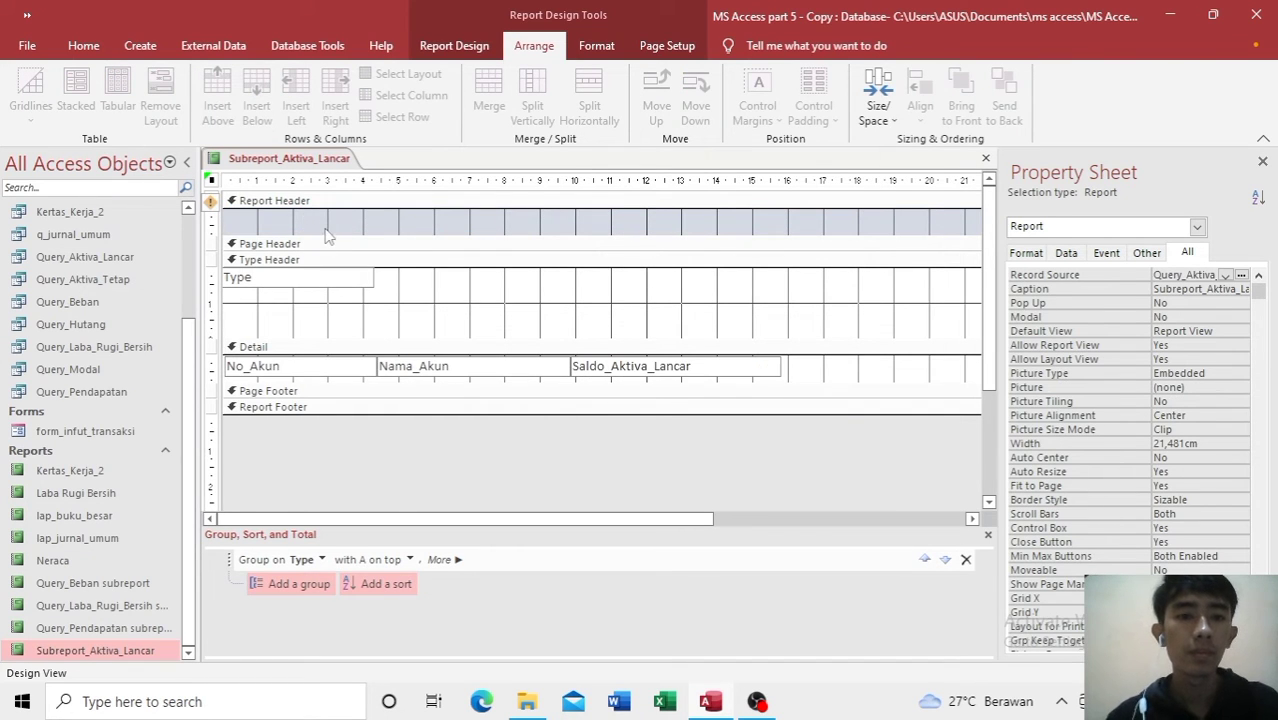
drag(329, 236, 321, 207)
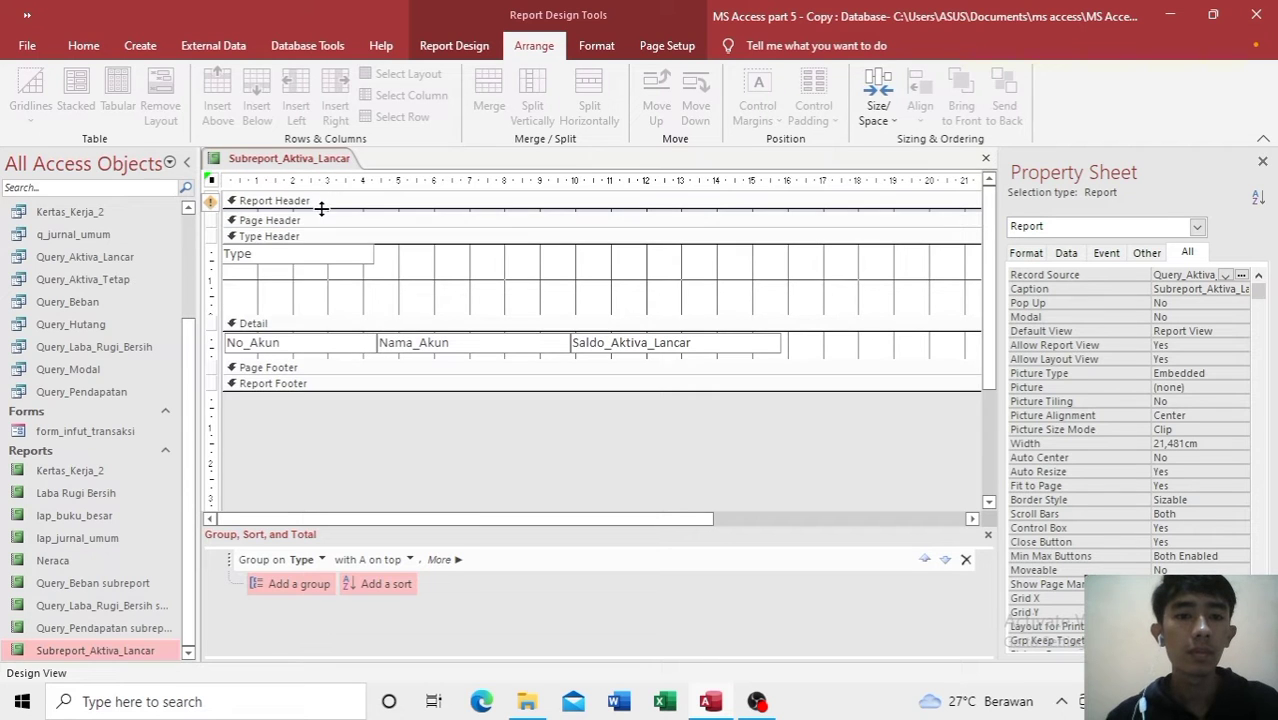
drag(321, 312, 320, 267)
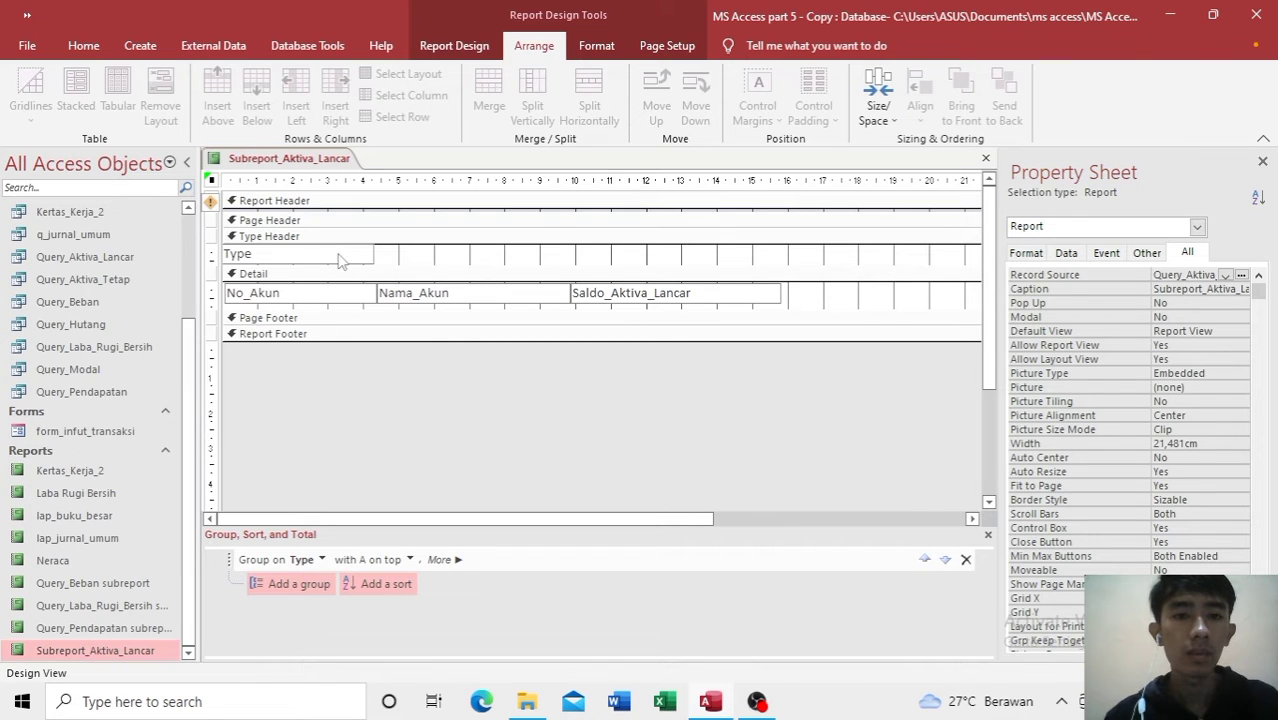
Step: Widen the Type text box to about 16 cm, extend Saldo_Aktiva_Lancar to the same right edge, and tighten the Detail section's height
click(344, 255)
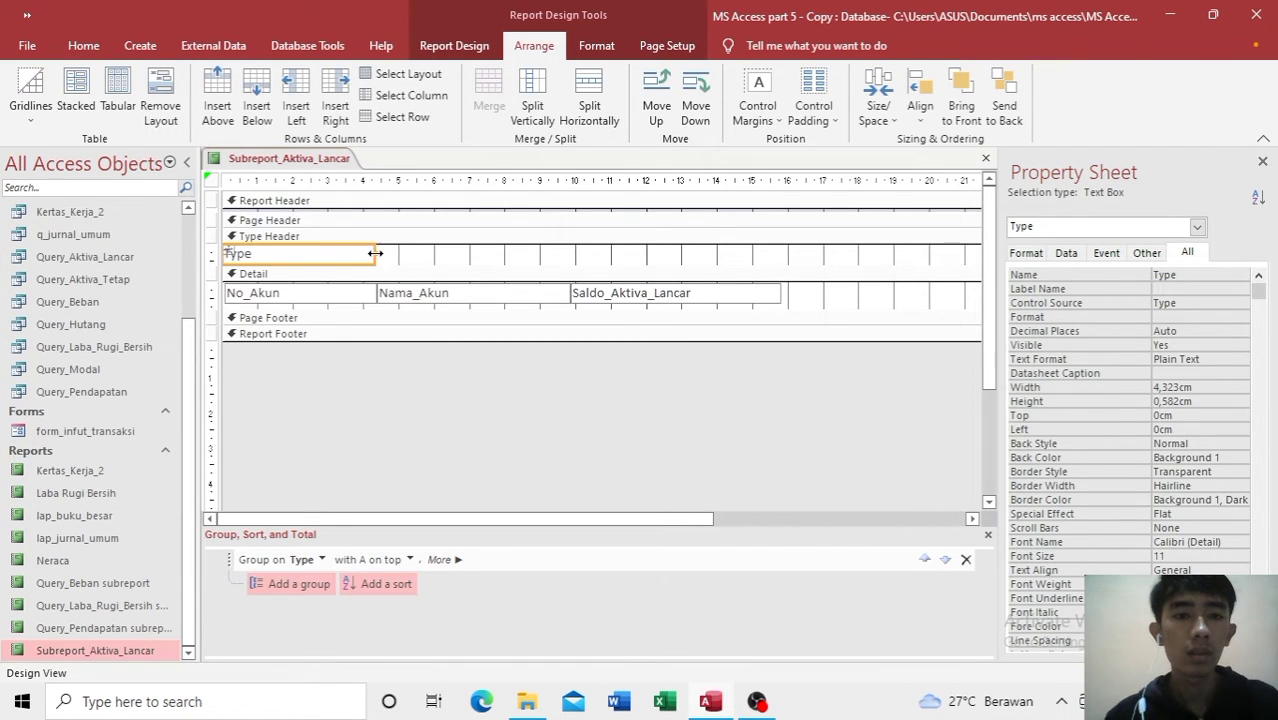
drag(374, 254, 698, 260)
drag(760, 256, 787, 259)
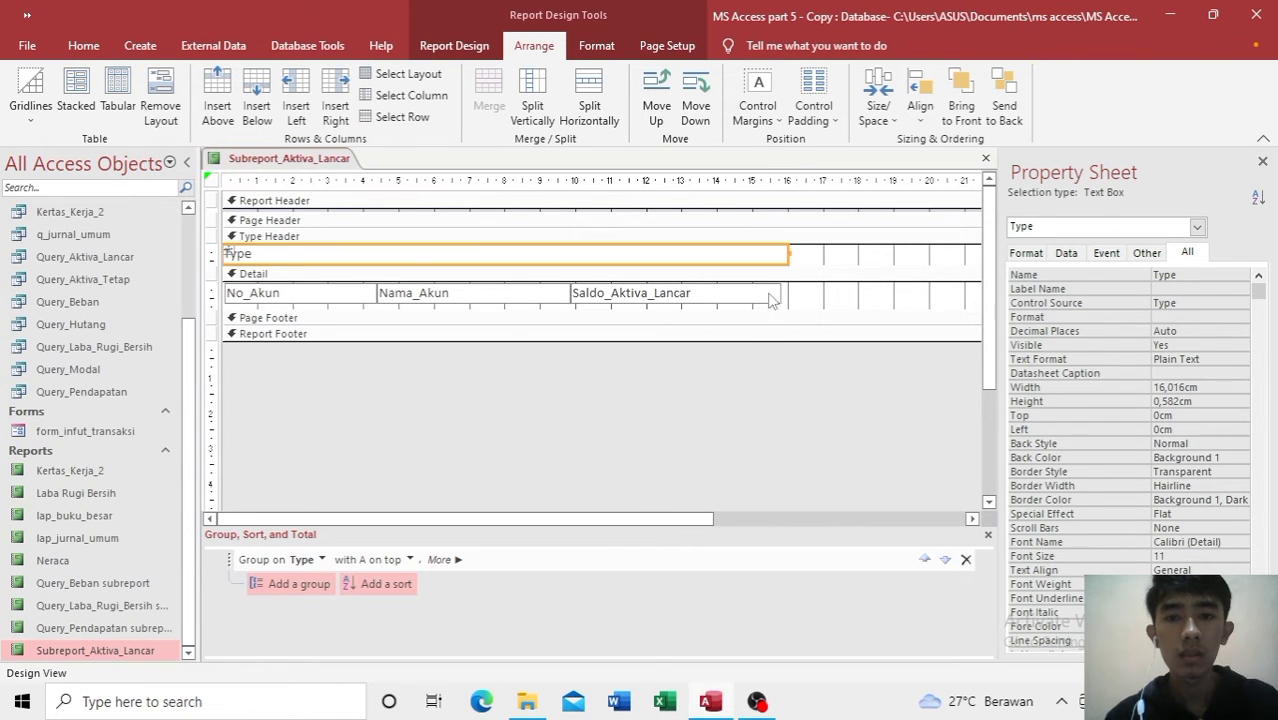
click(778, 293)
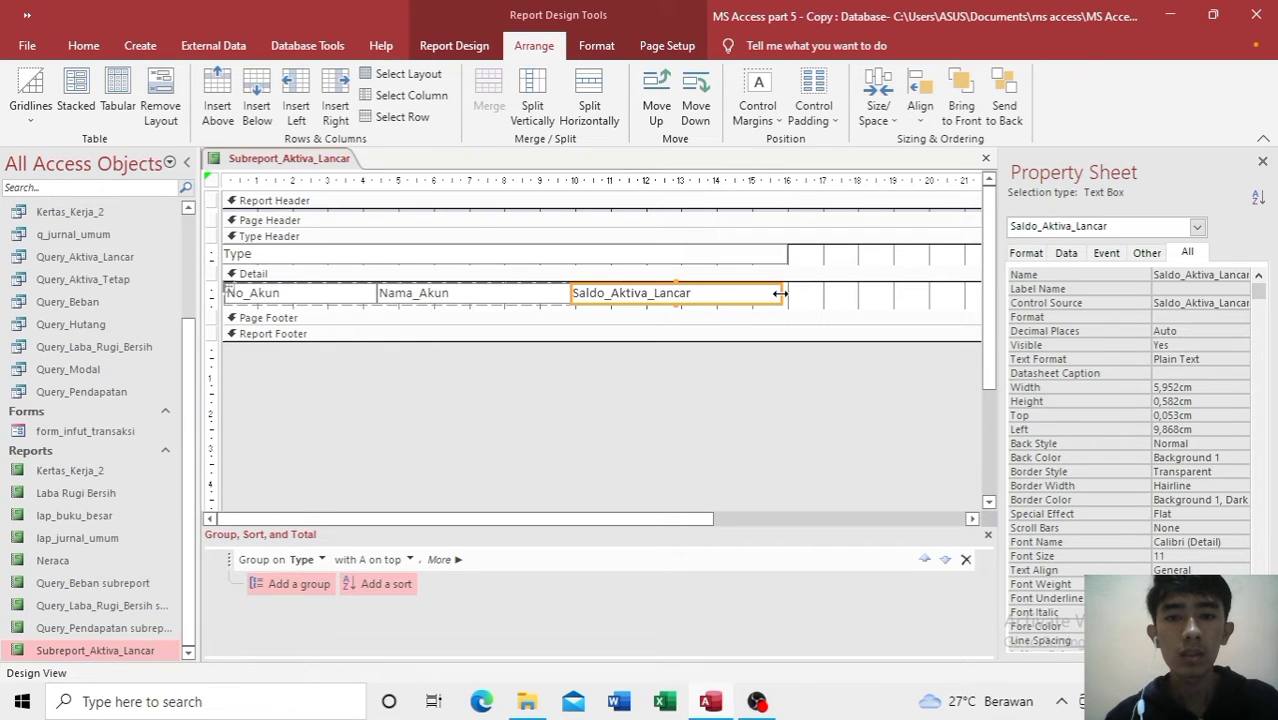
drag(779, 293, 788, 293)
click(640, 420)
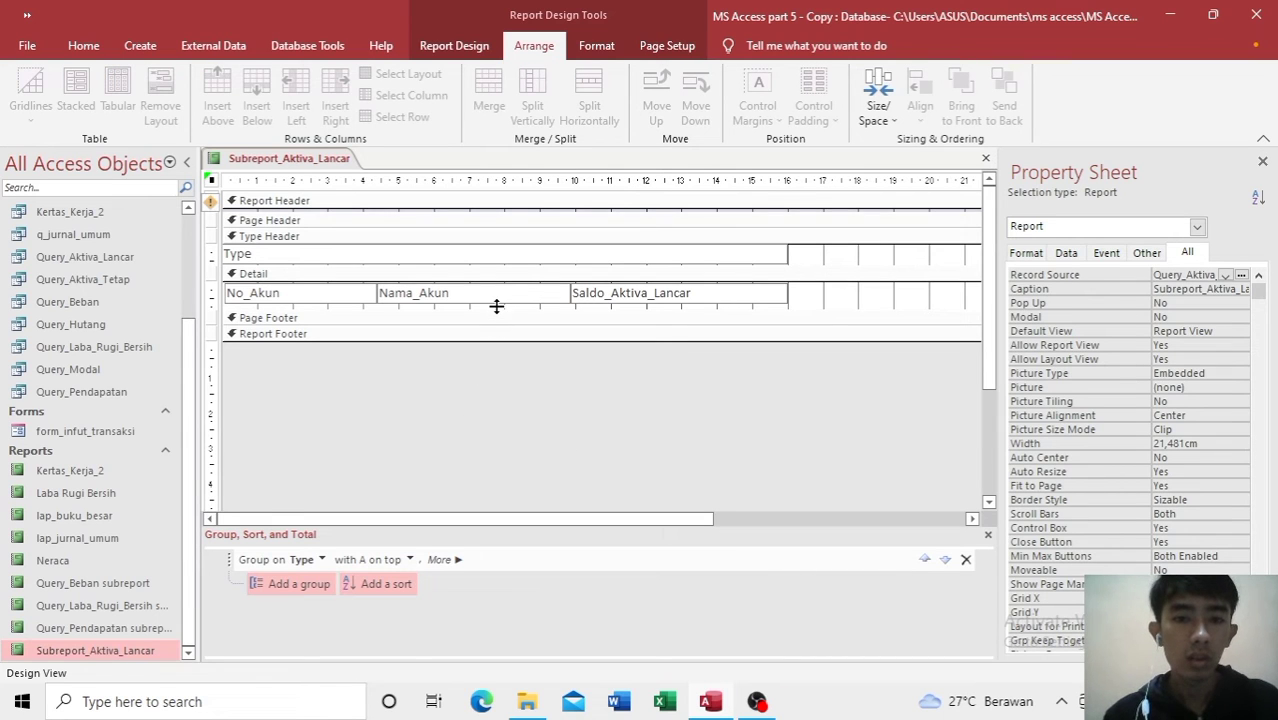
mouse_move(494, 309)
mouse_down()
mouse_move(496, 292)
mouse_move(491, 304)
mouse_up()
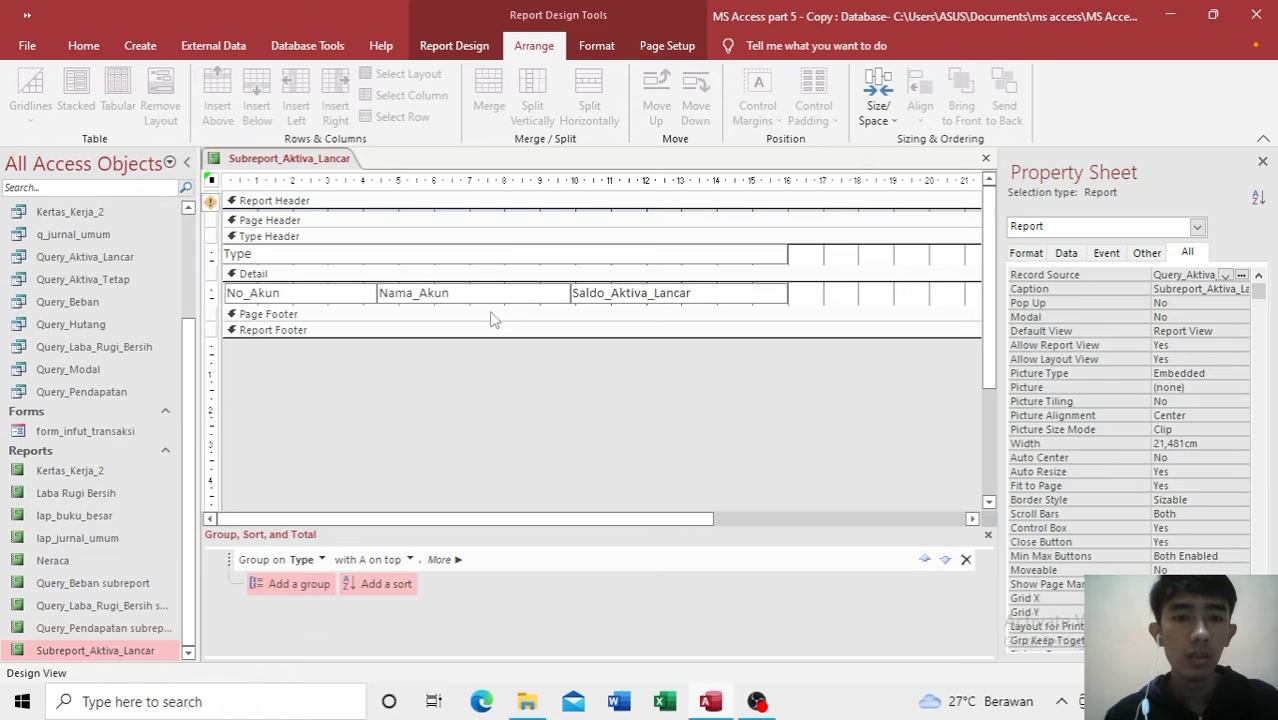
Step: Total Saldo_Aktiva_Lancar with Sum as a grand total only, without a subtotal in the group header
click(455, 559)
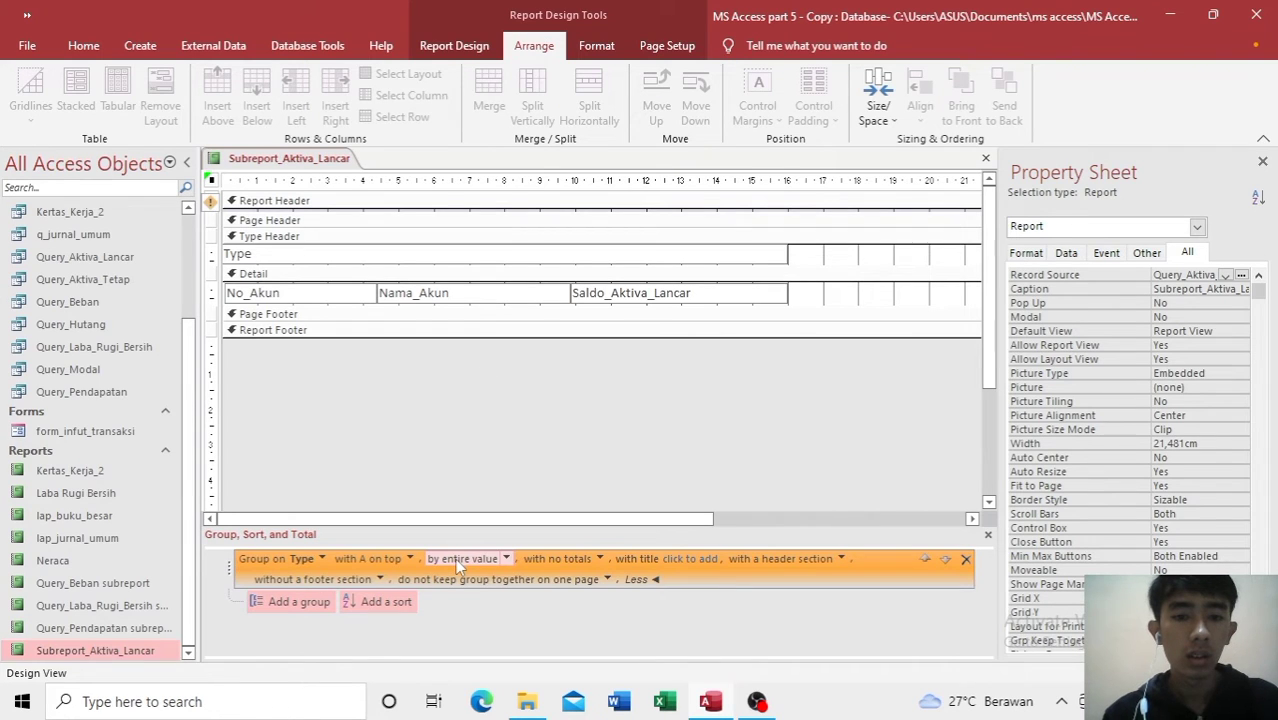
click(600, 560)
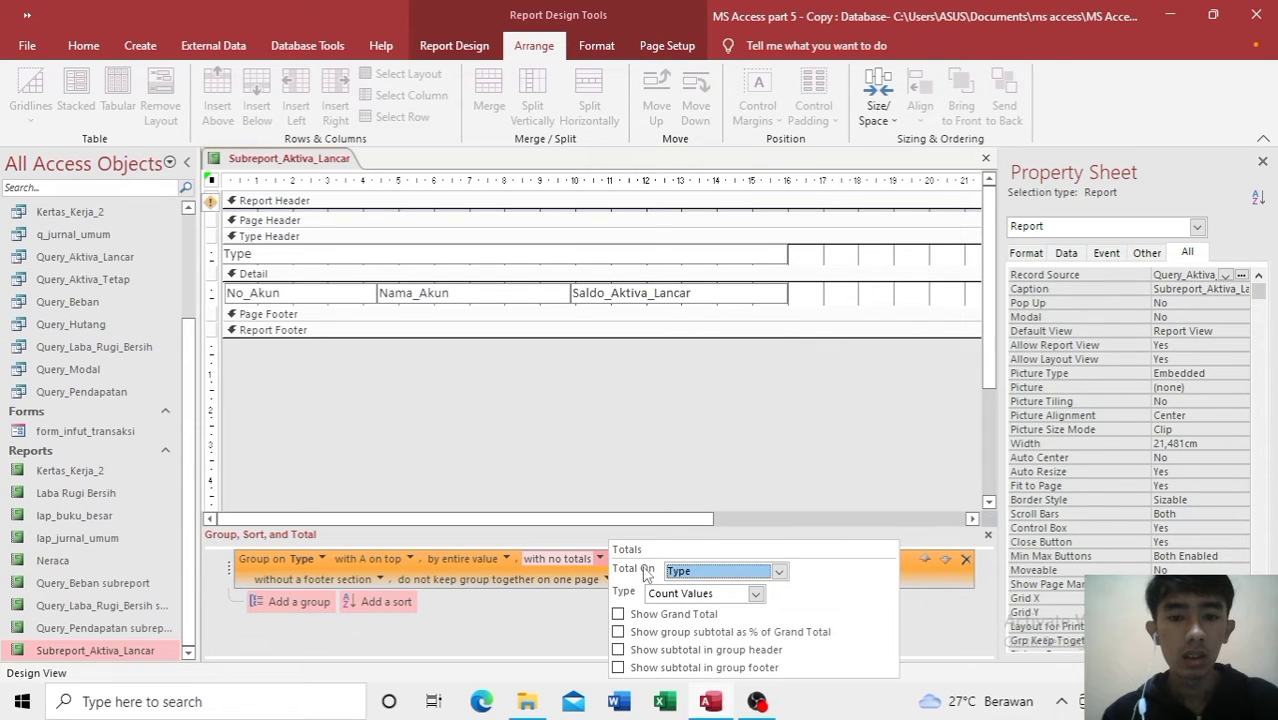
click(779, 571)
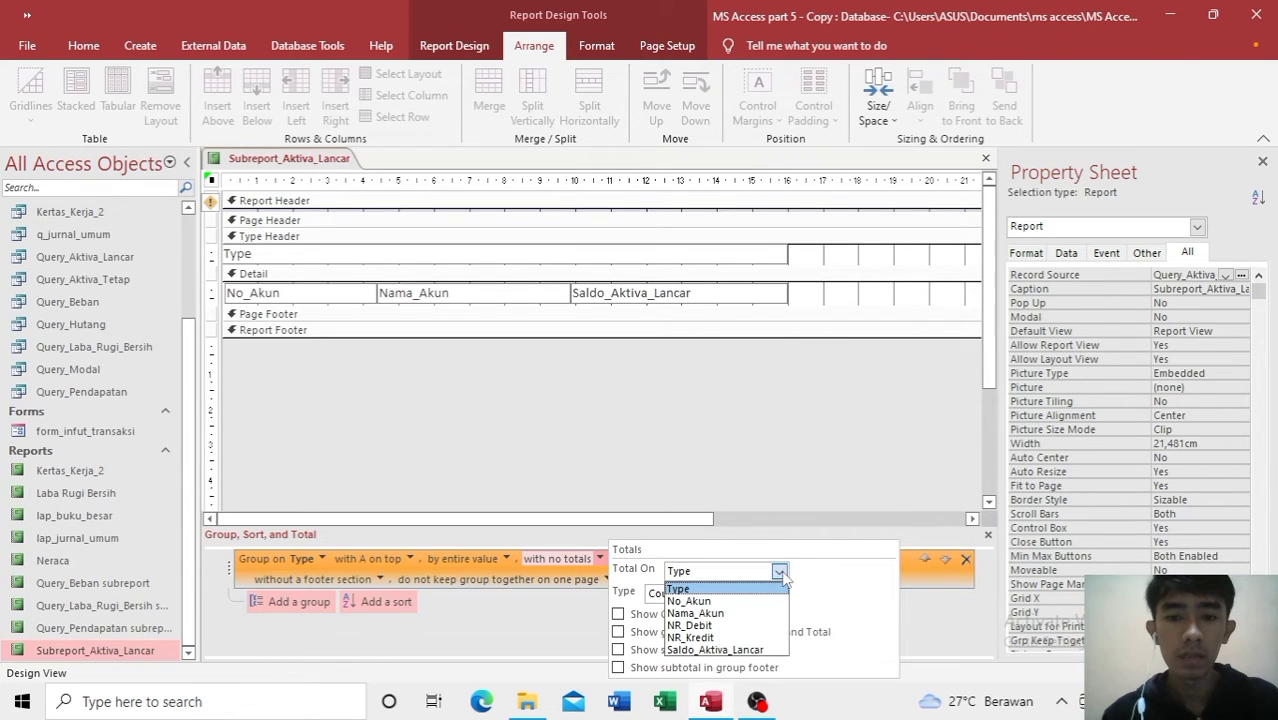
click(754, 651)
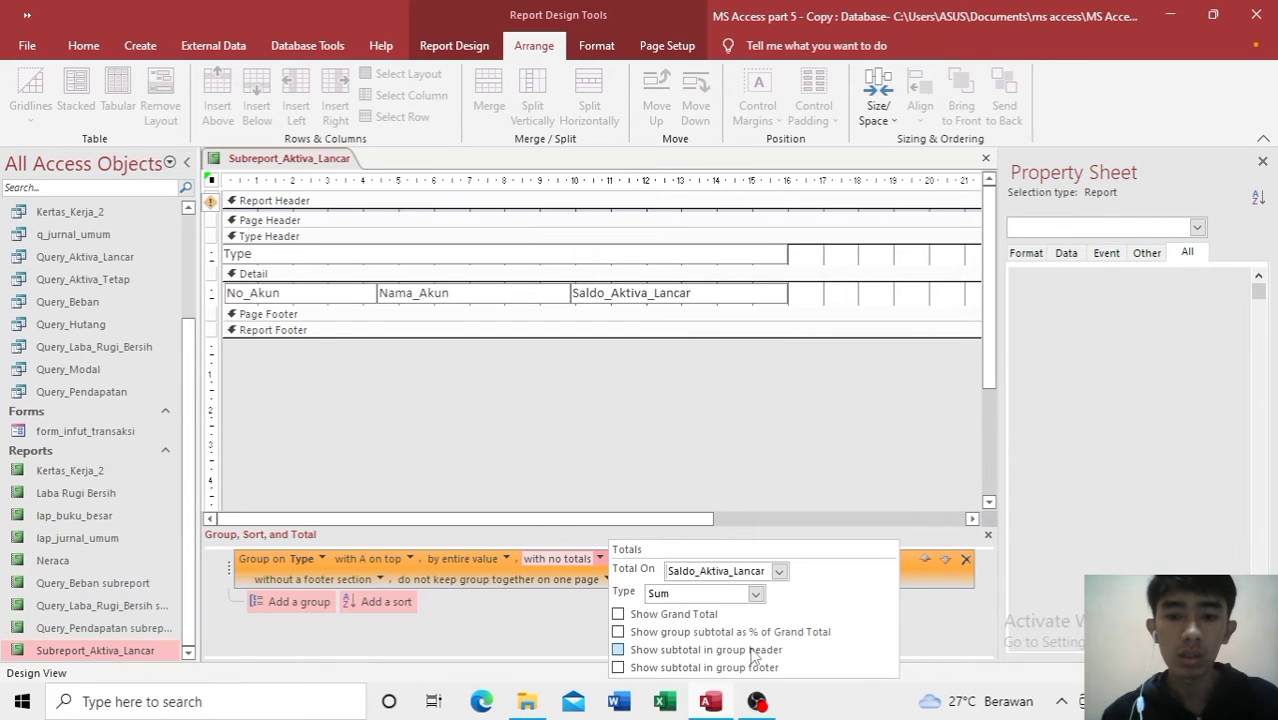
click(618, 614)
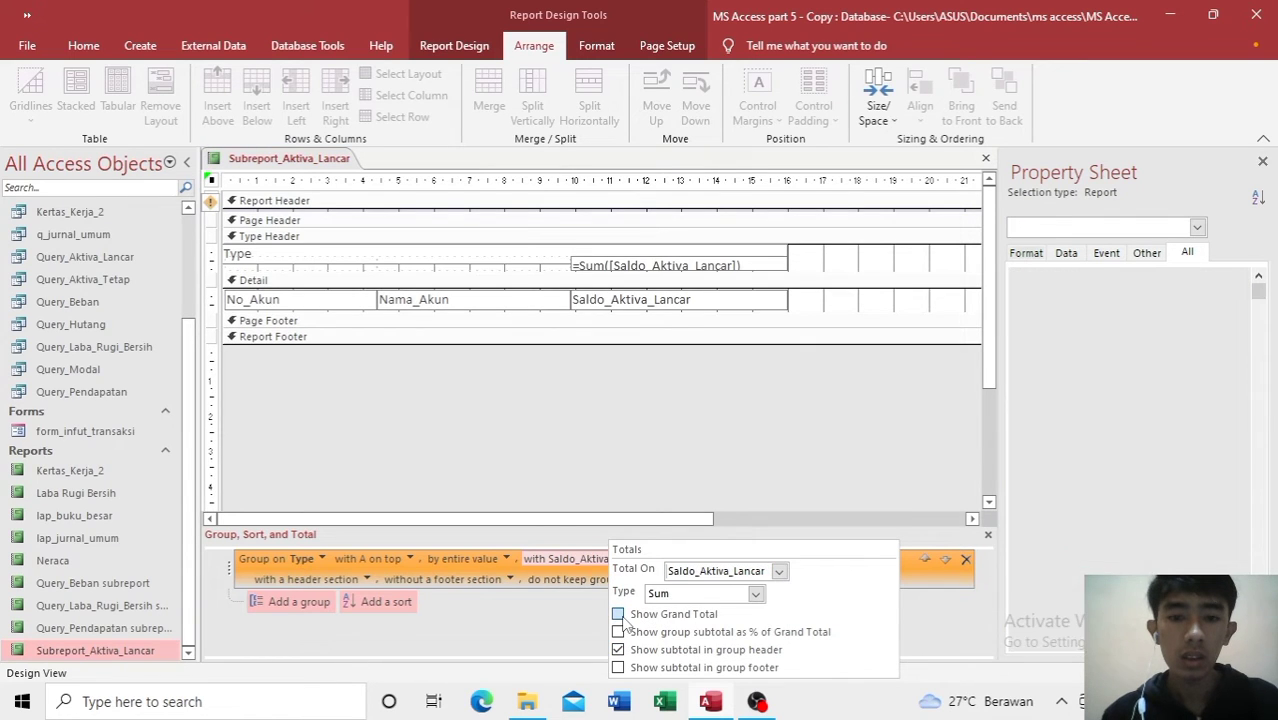
click(619, 650)
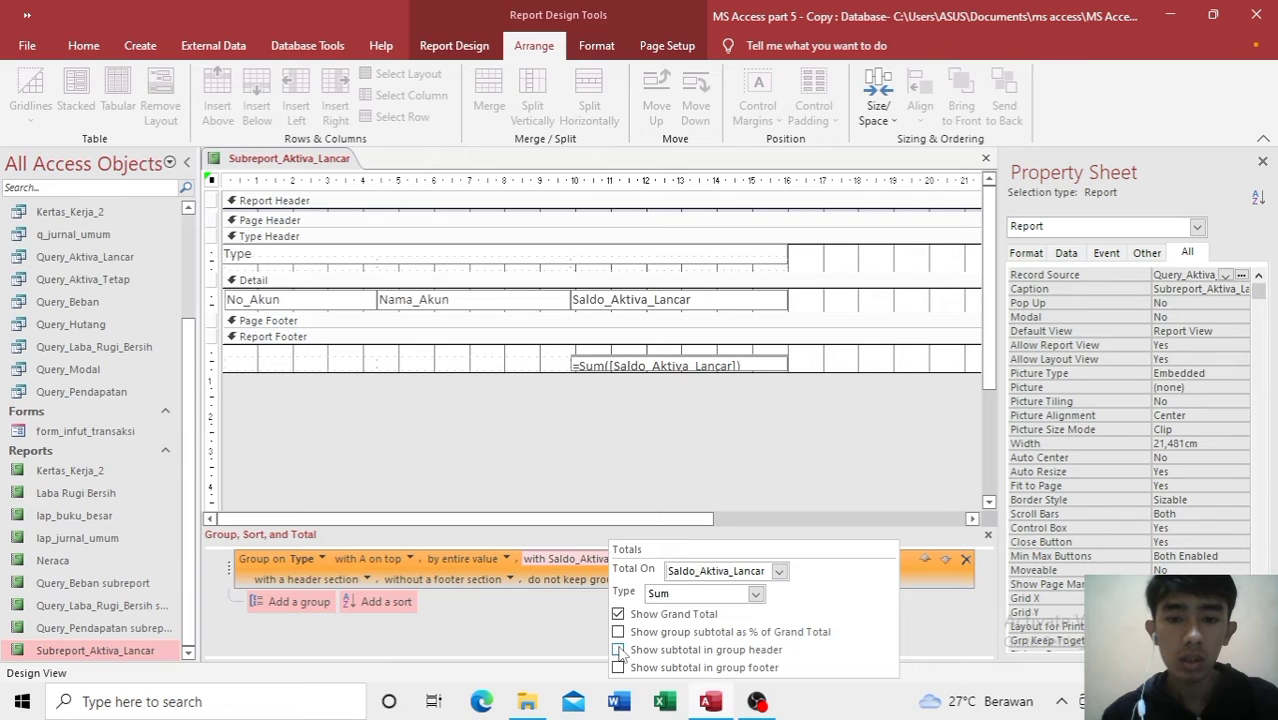
click(702, 433)
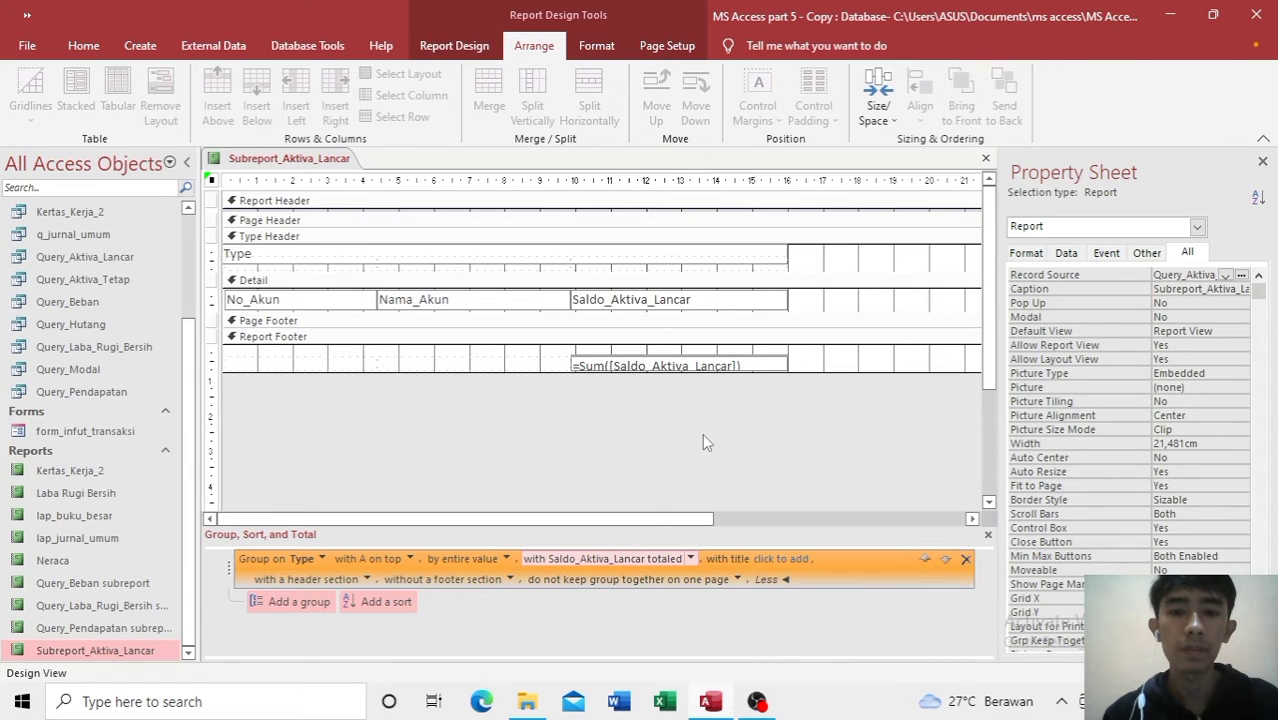
Step: Increase the height of the Report Footer's sum text box to about 0.66 cm by raising its upper edge
click(694, 368)
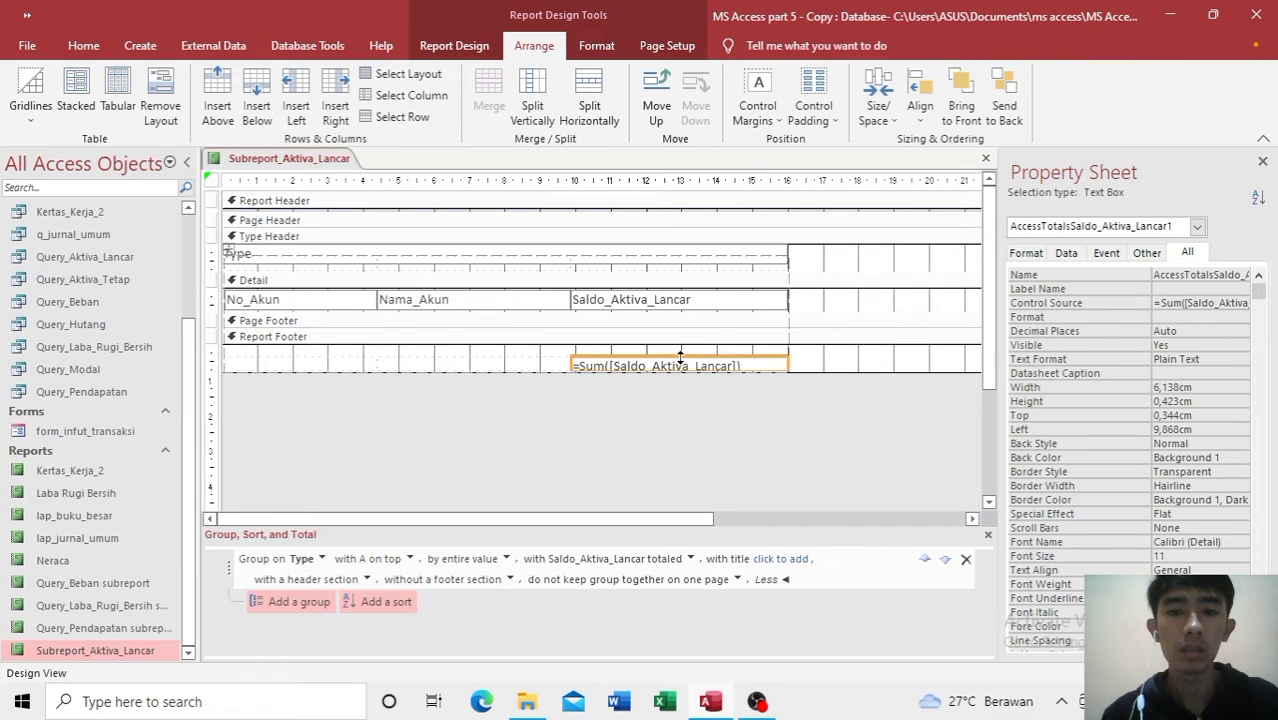
click(680, 352)
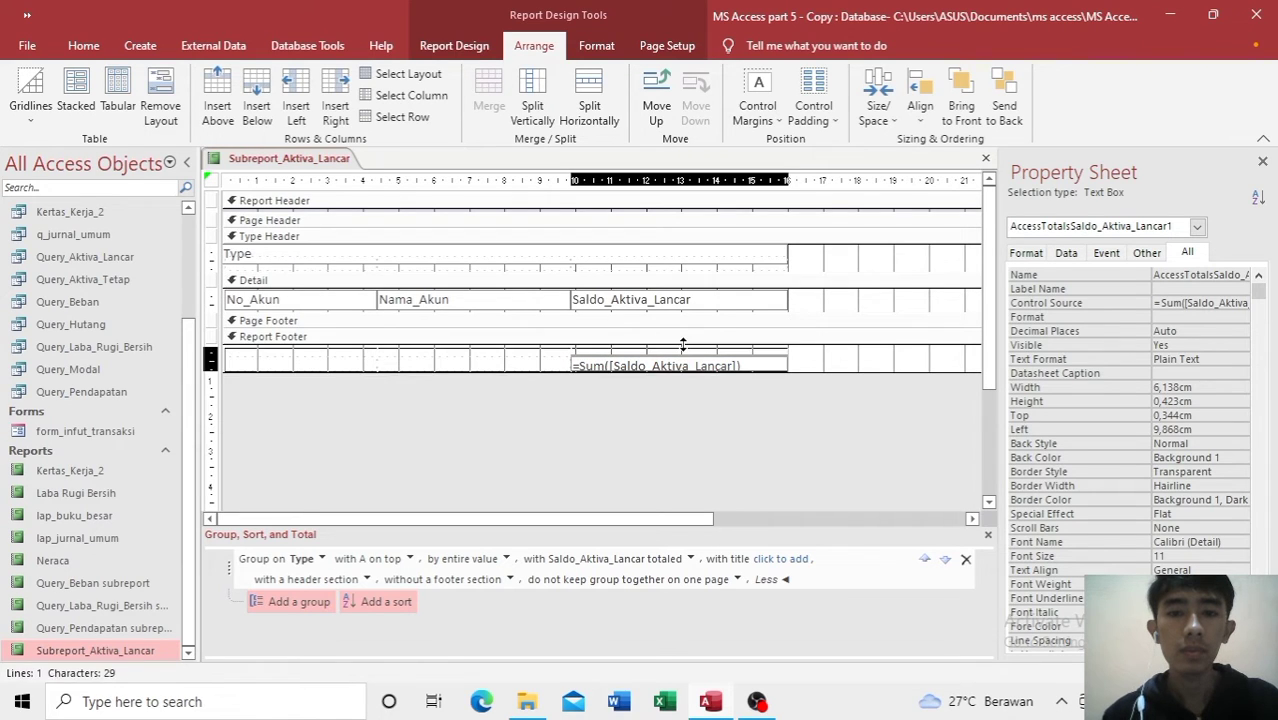
drag(682, 357, 680, 344)
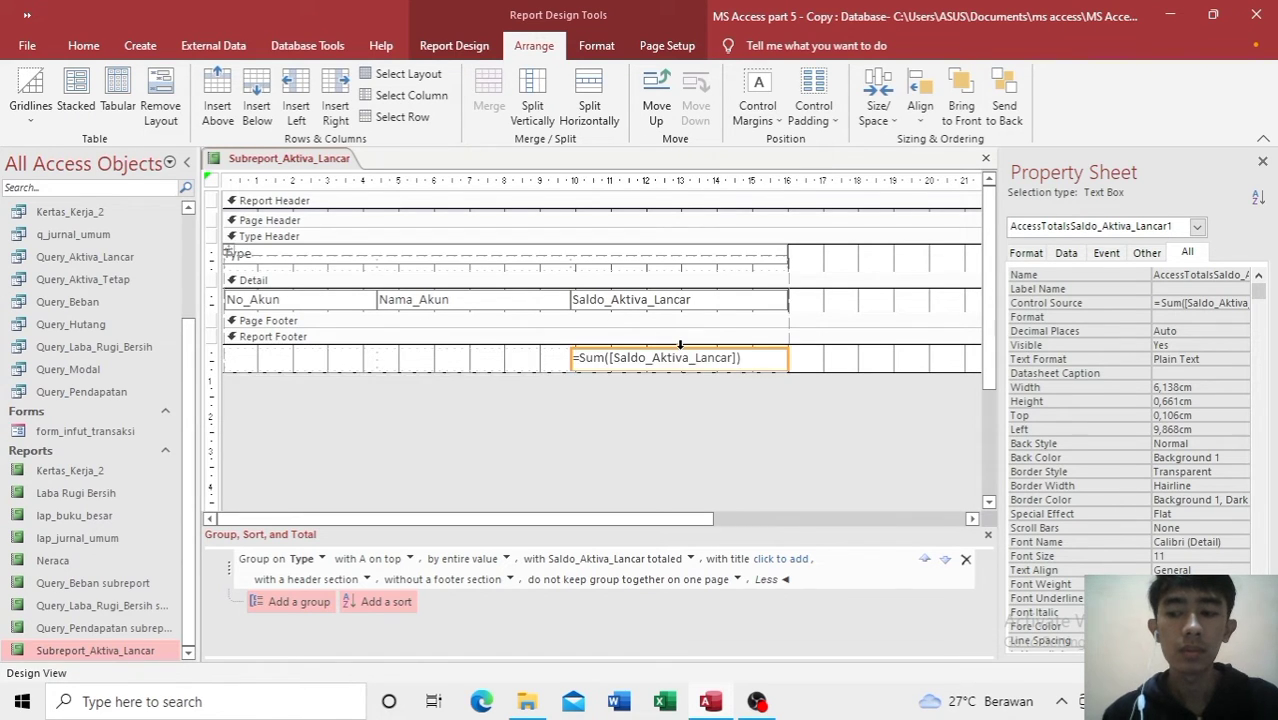
click(648, 417)
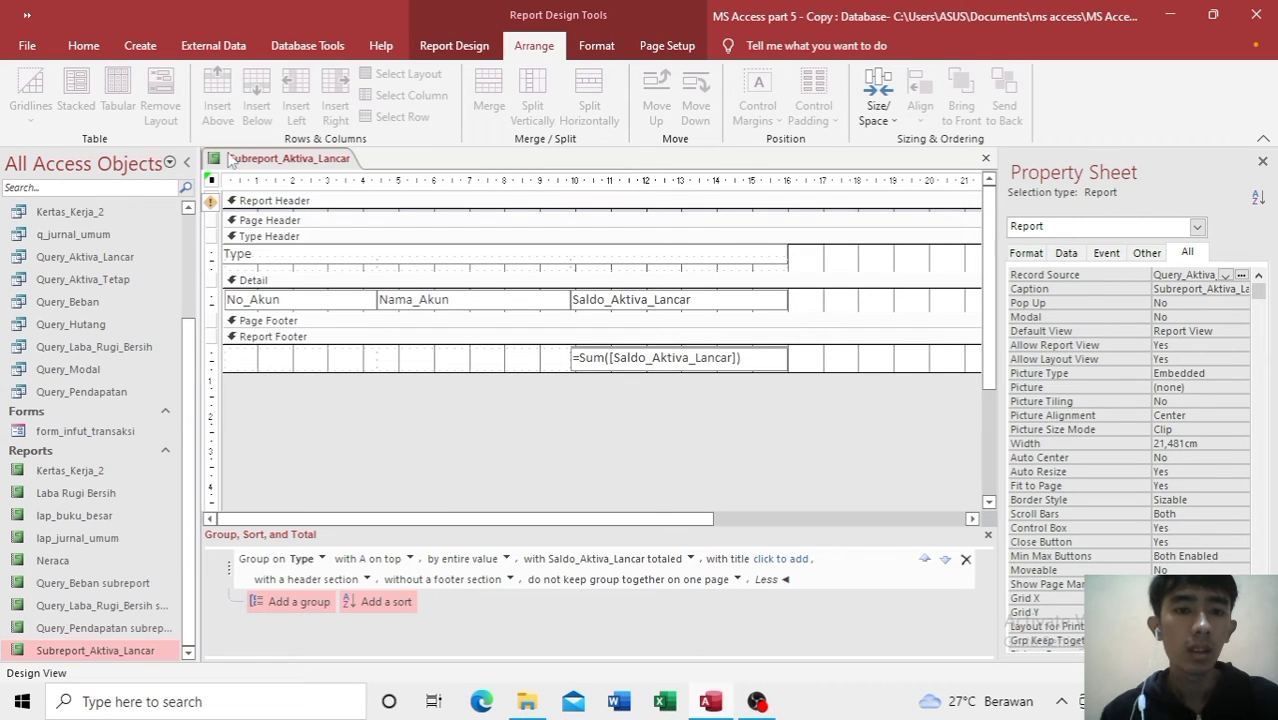
Step: Check the subreport in Report View, leaving the SumofDebit parameter blank, and return to Design View
click(85, 47)
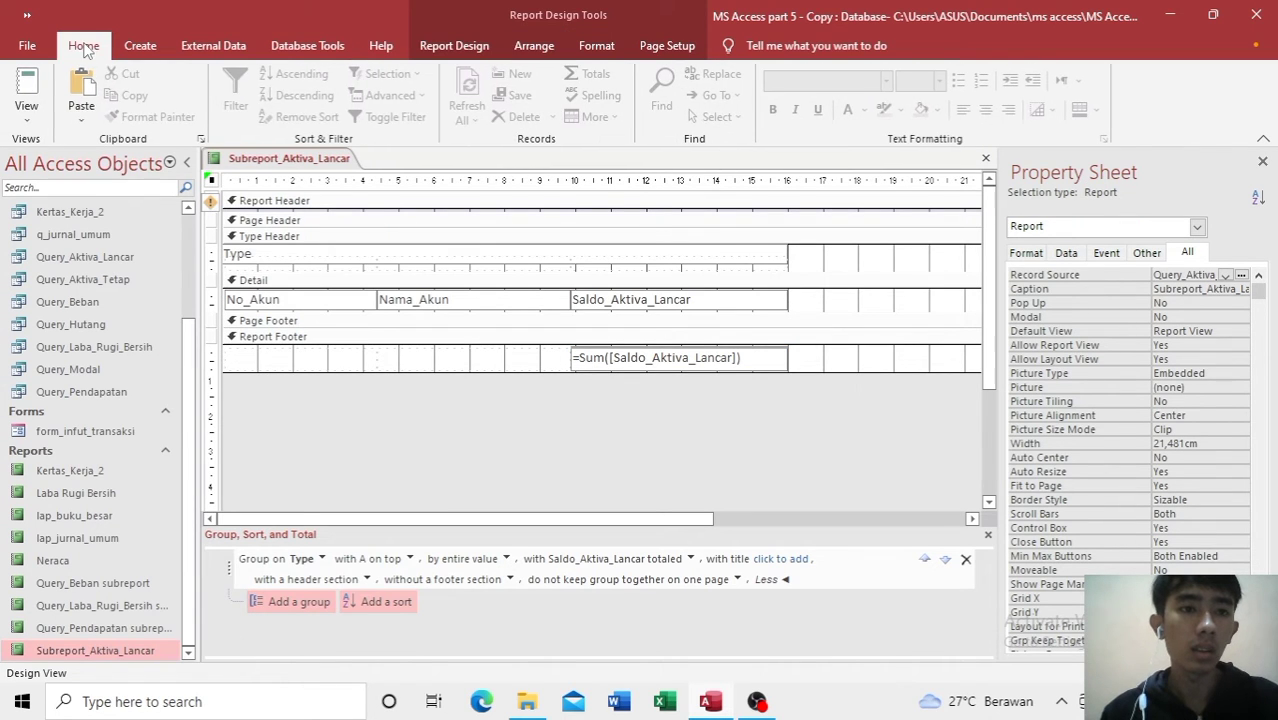
click(19, 80)
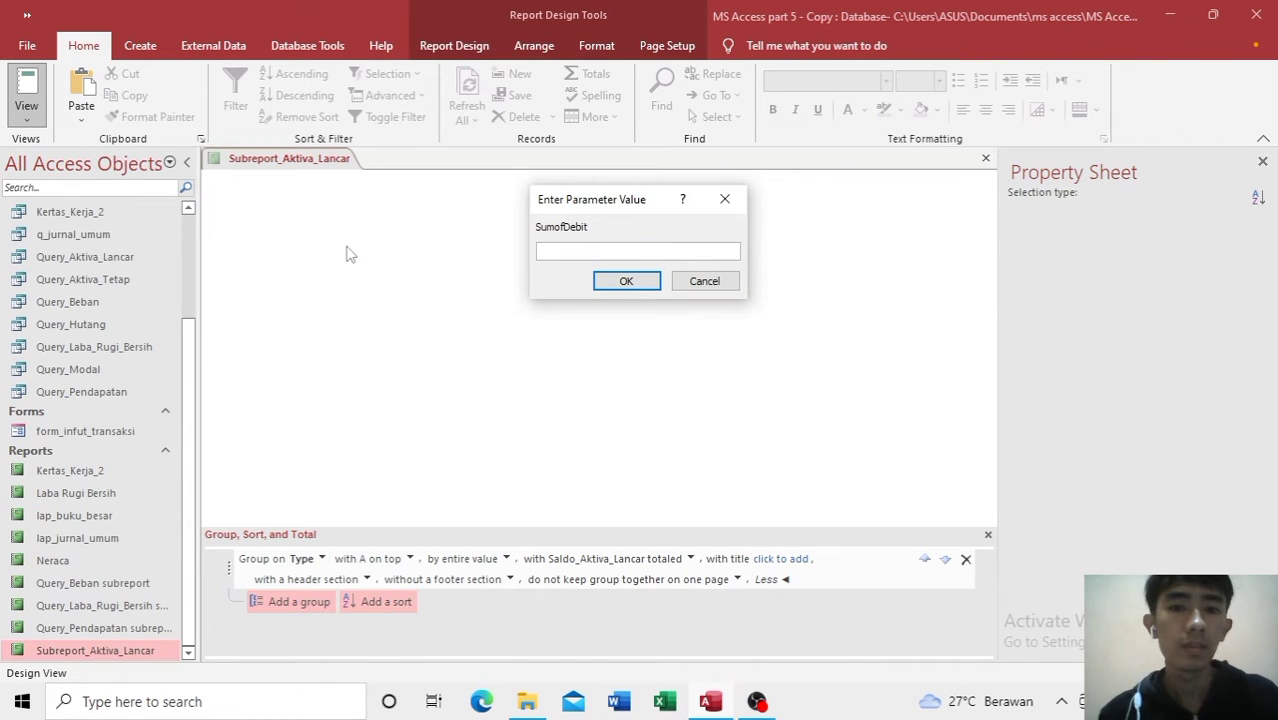
click(614, 284)
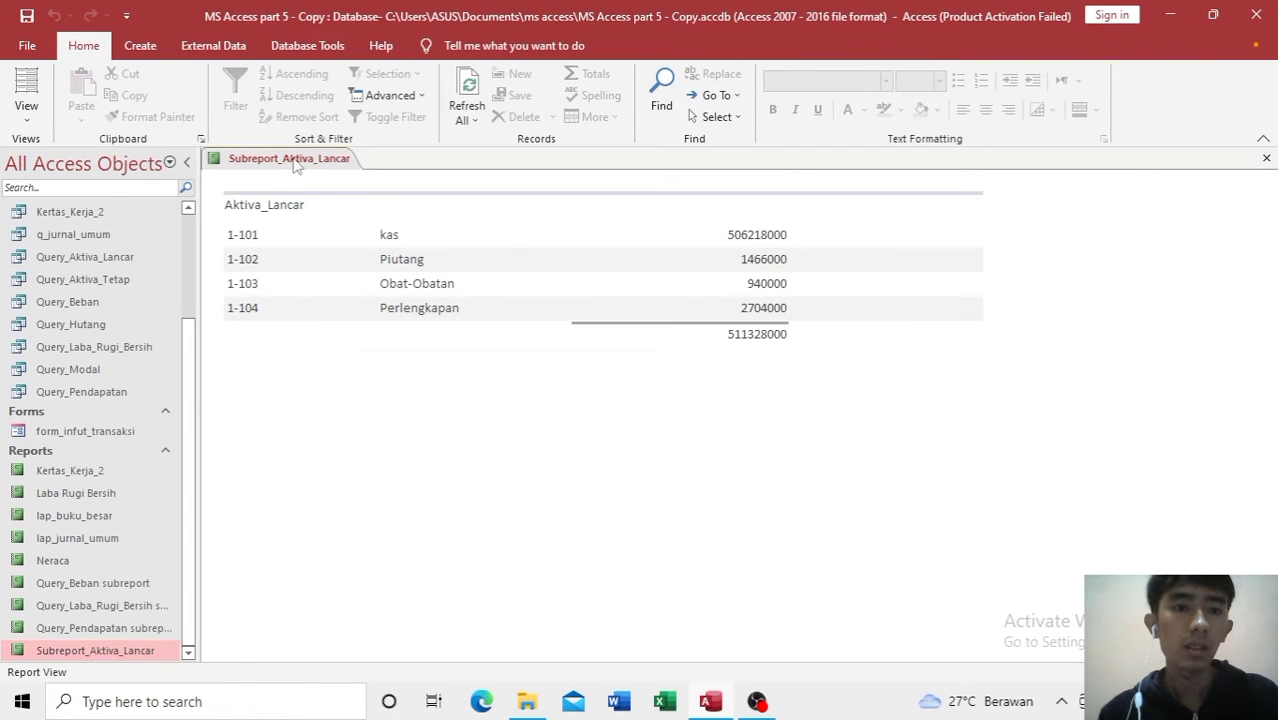
click(295, 164)
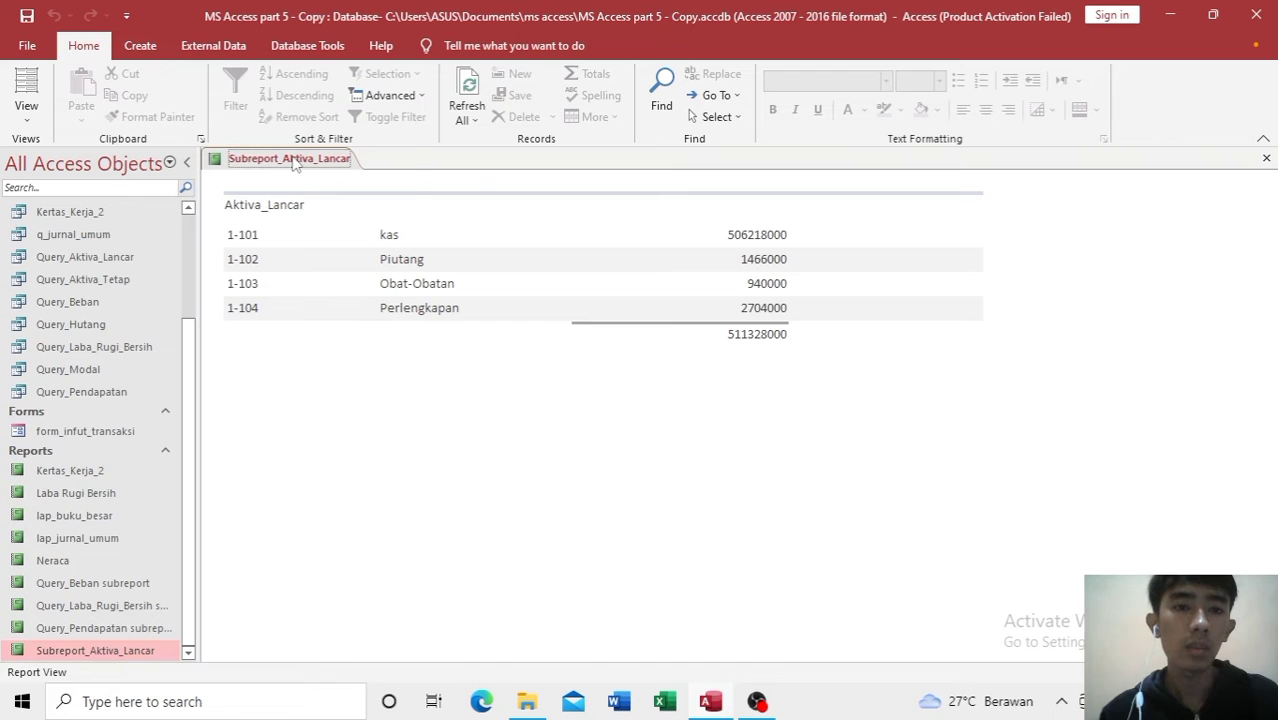
right_click(295, 164)
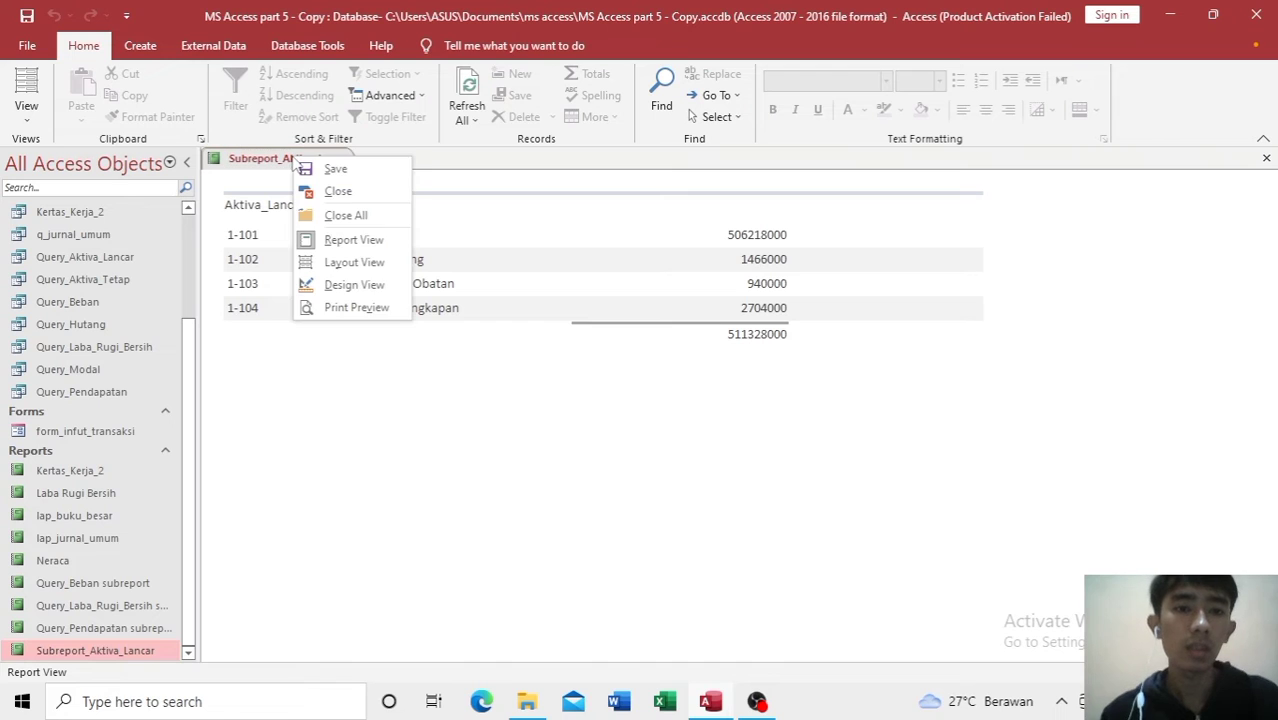
click(348, 284)
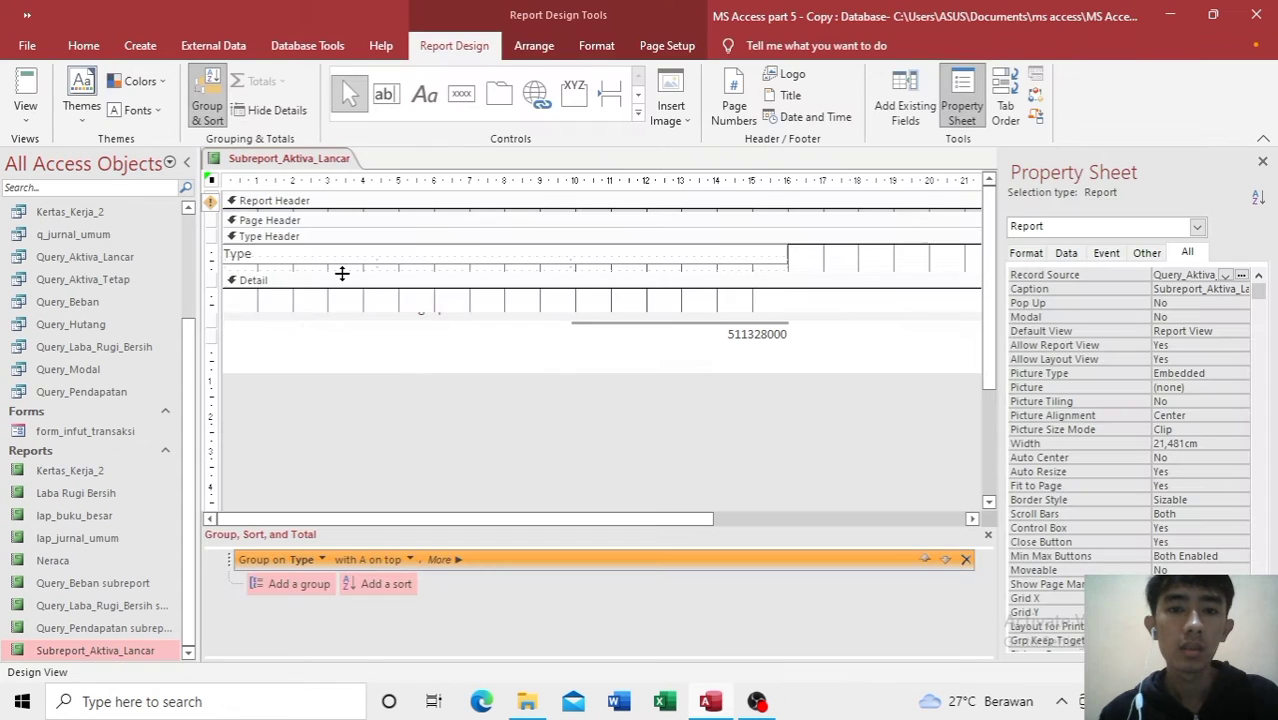
Step: Set the number format of Saldo_Aktiva_Lancar in the Detail section and of its Report Footer sum to Currency
click(630, 306)
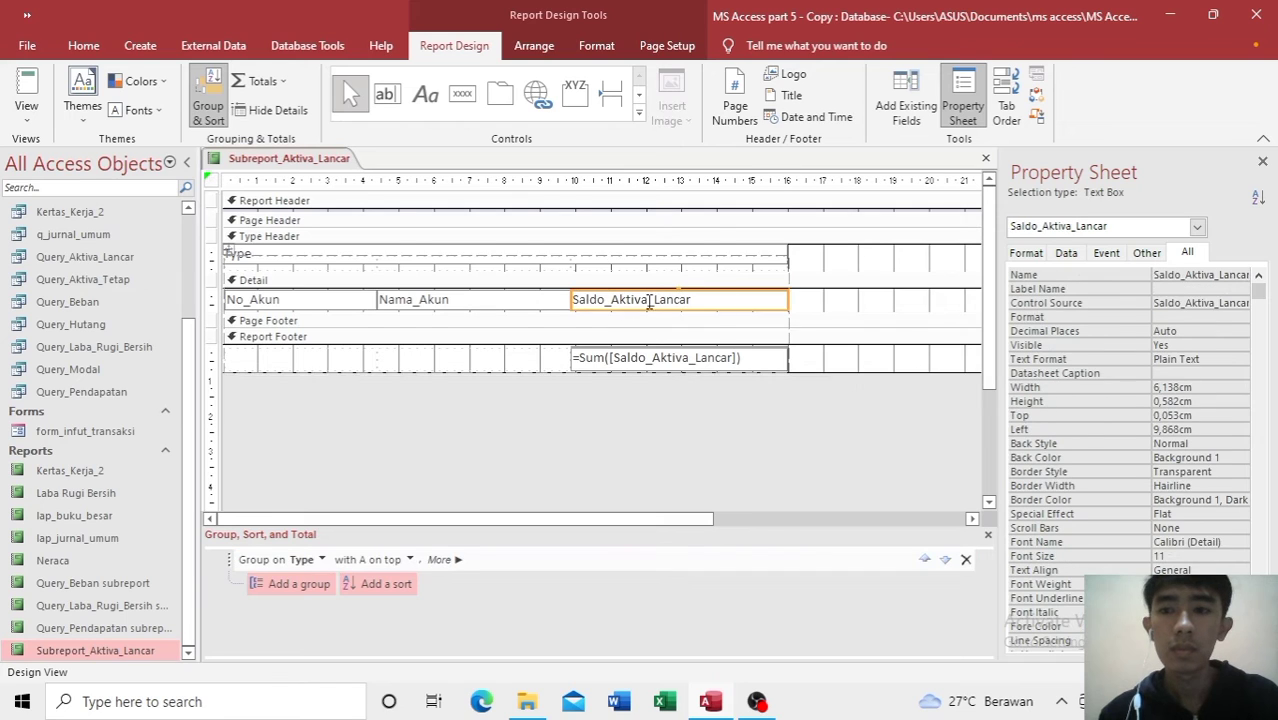
click(1173, 318)
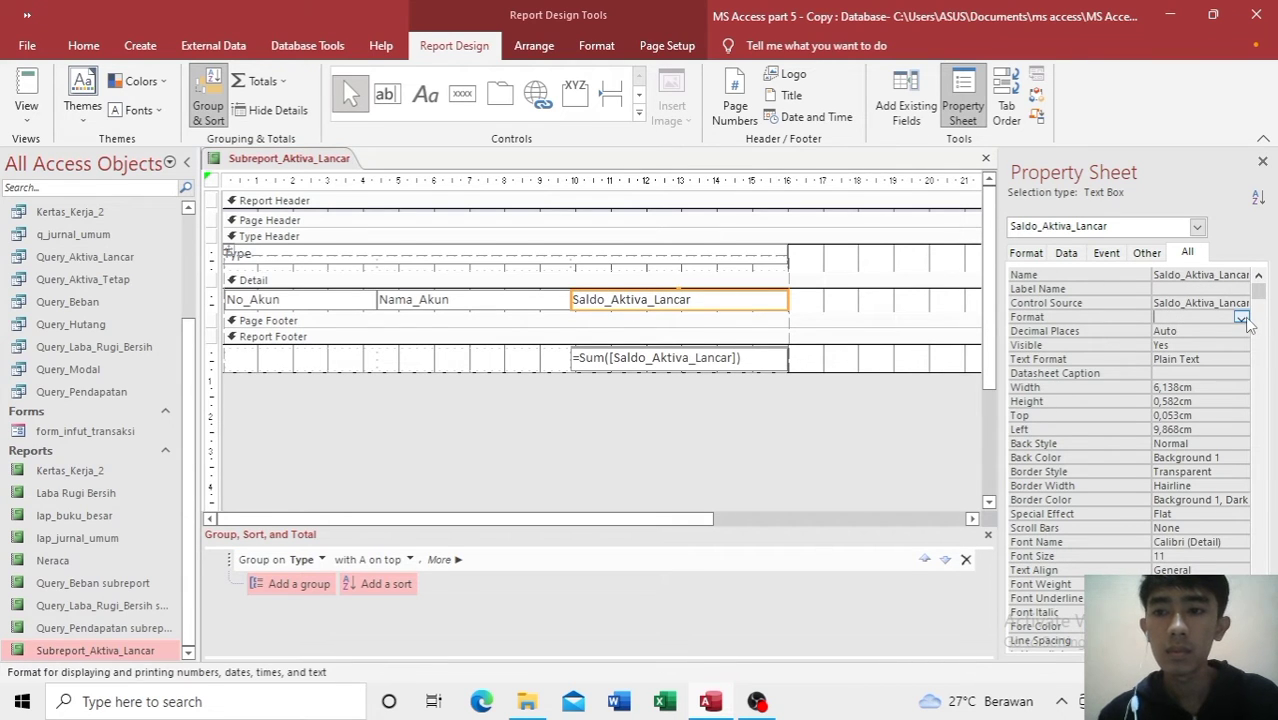
click(1241, 318)
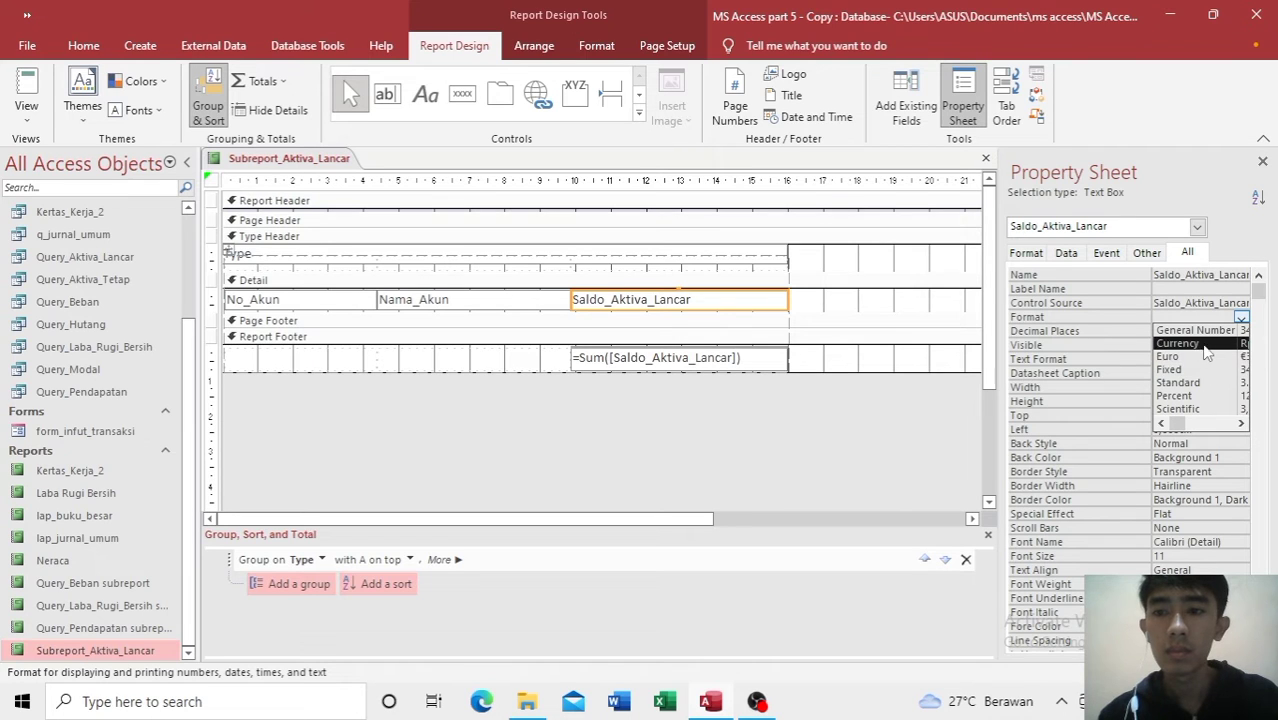
click(1205, 345)
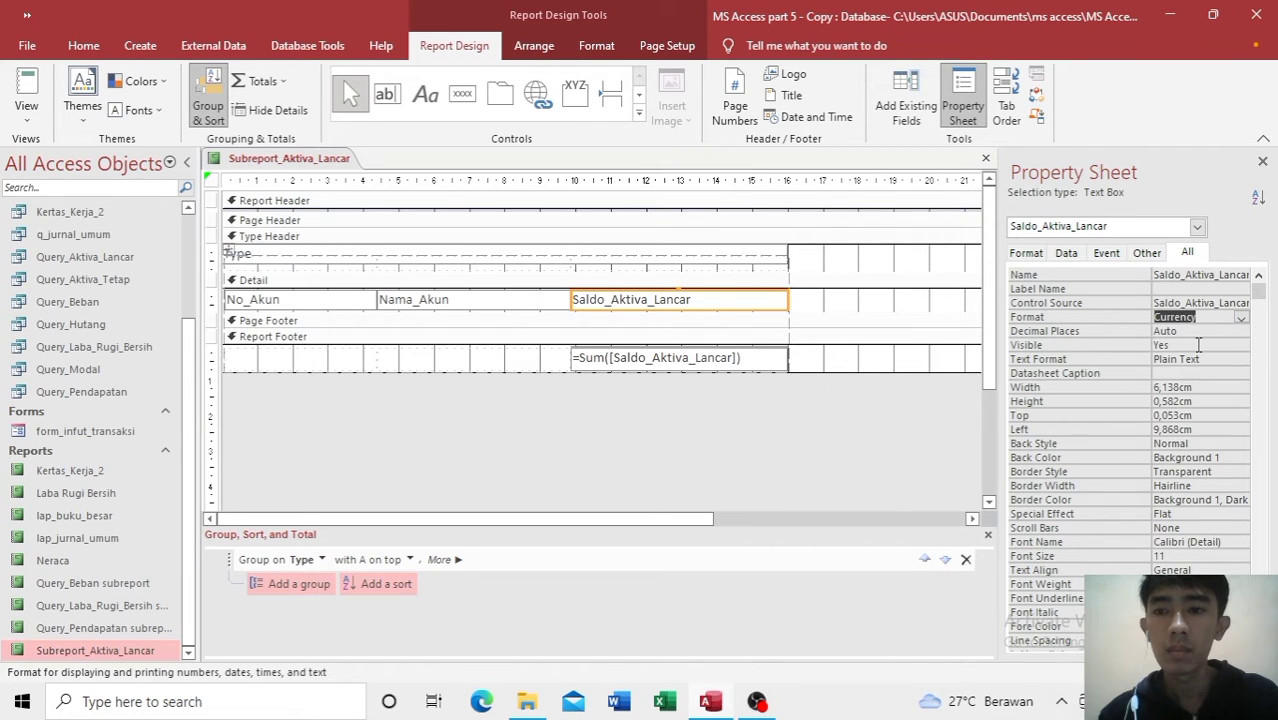
click(763, 361)
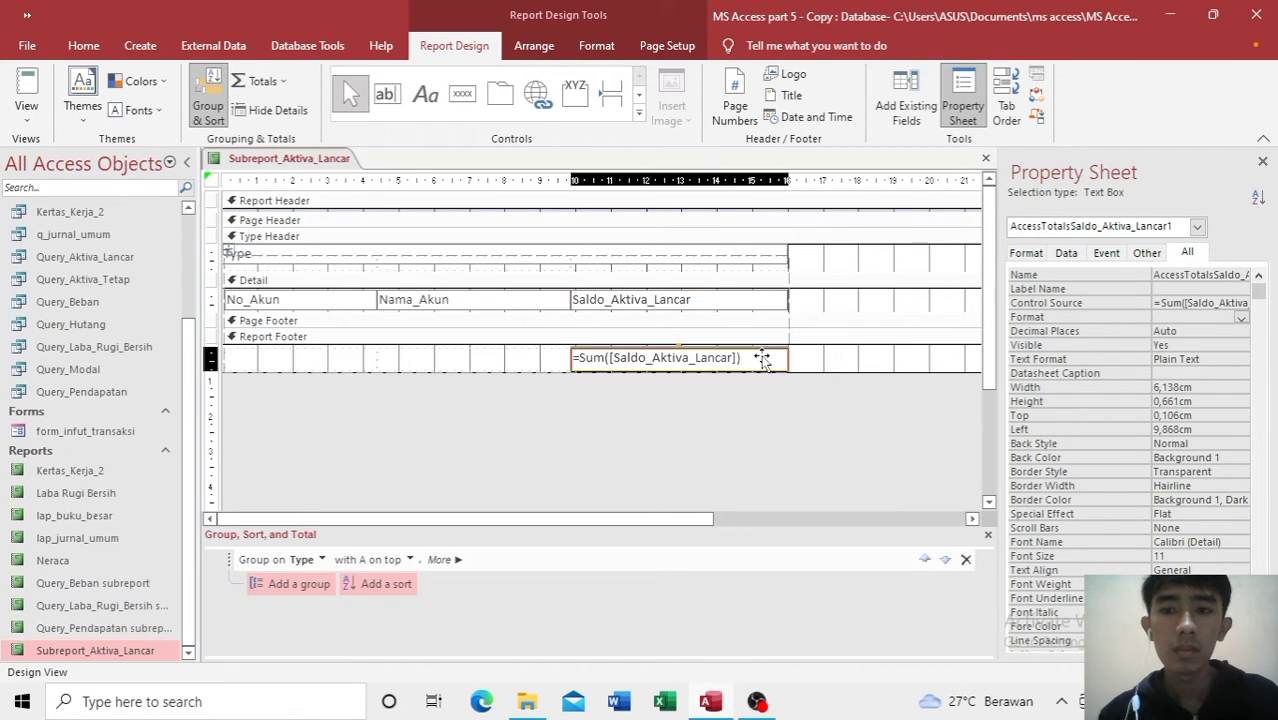
click(1241, 318)
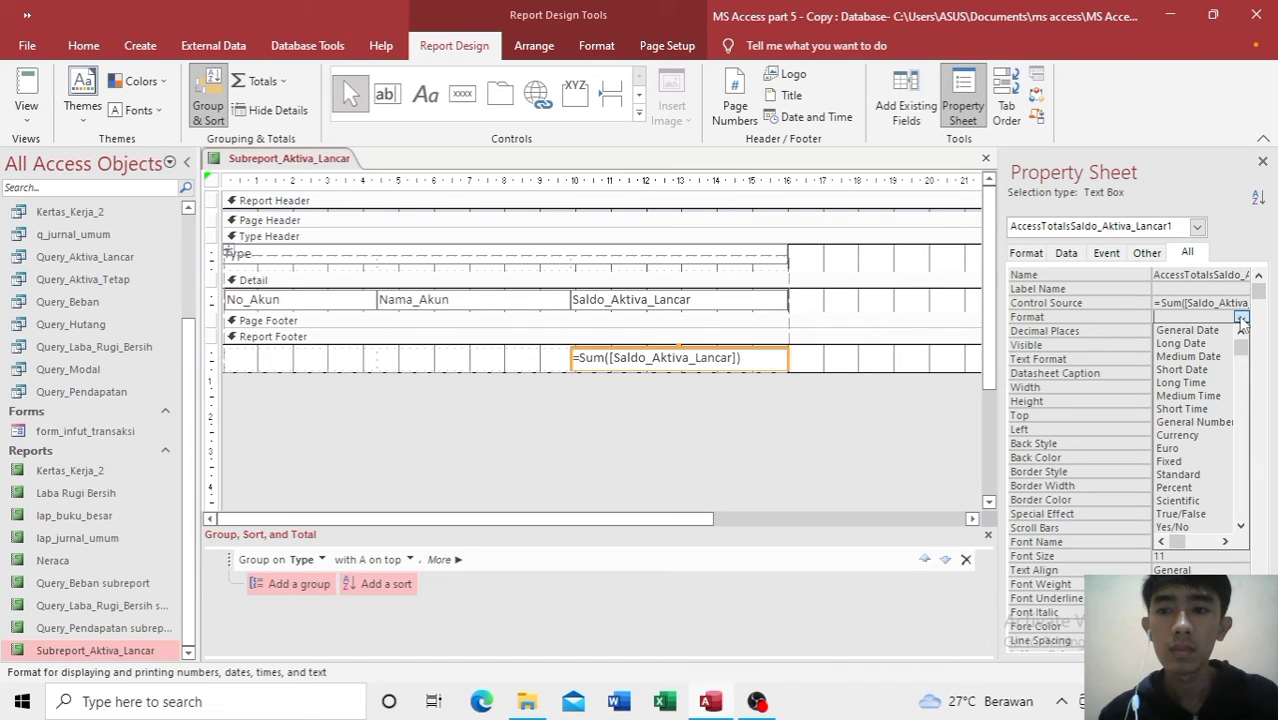
click(1198, 436)
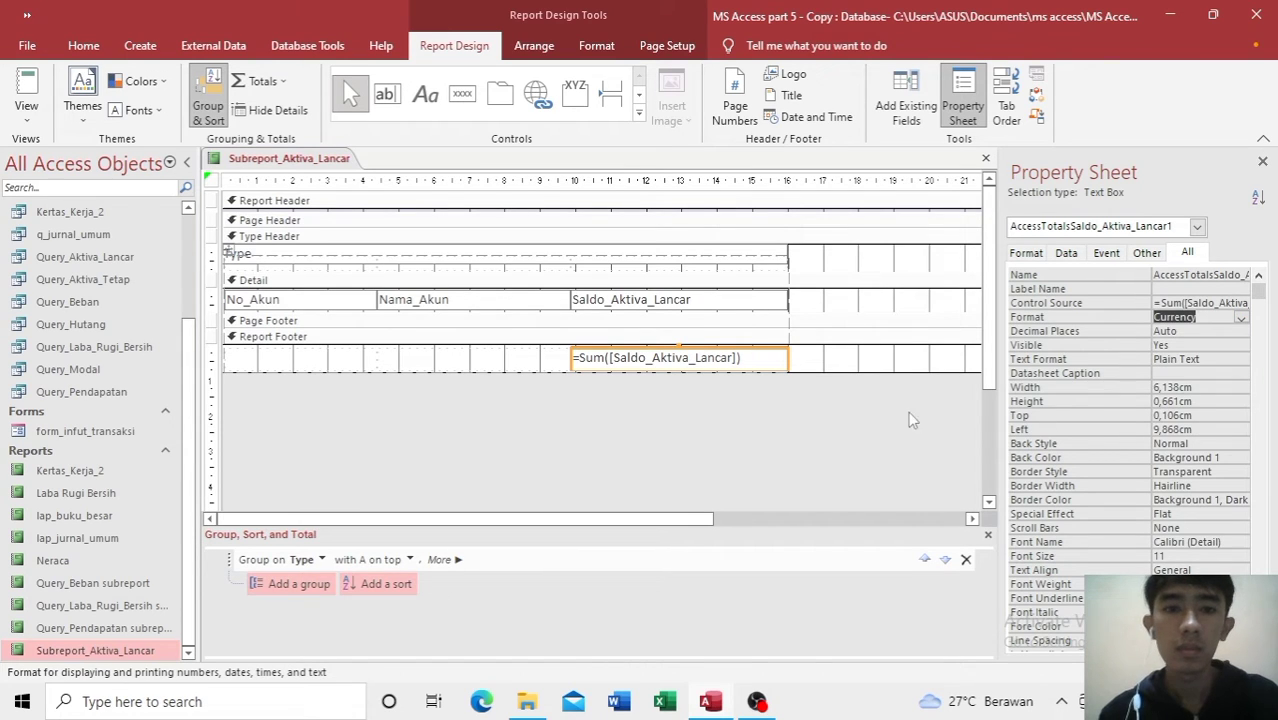
Step: Check the currency formatting in Report View, leaving the SumofDebit parameter blank, and return to Design View
click(32, 85)
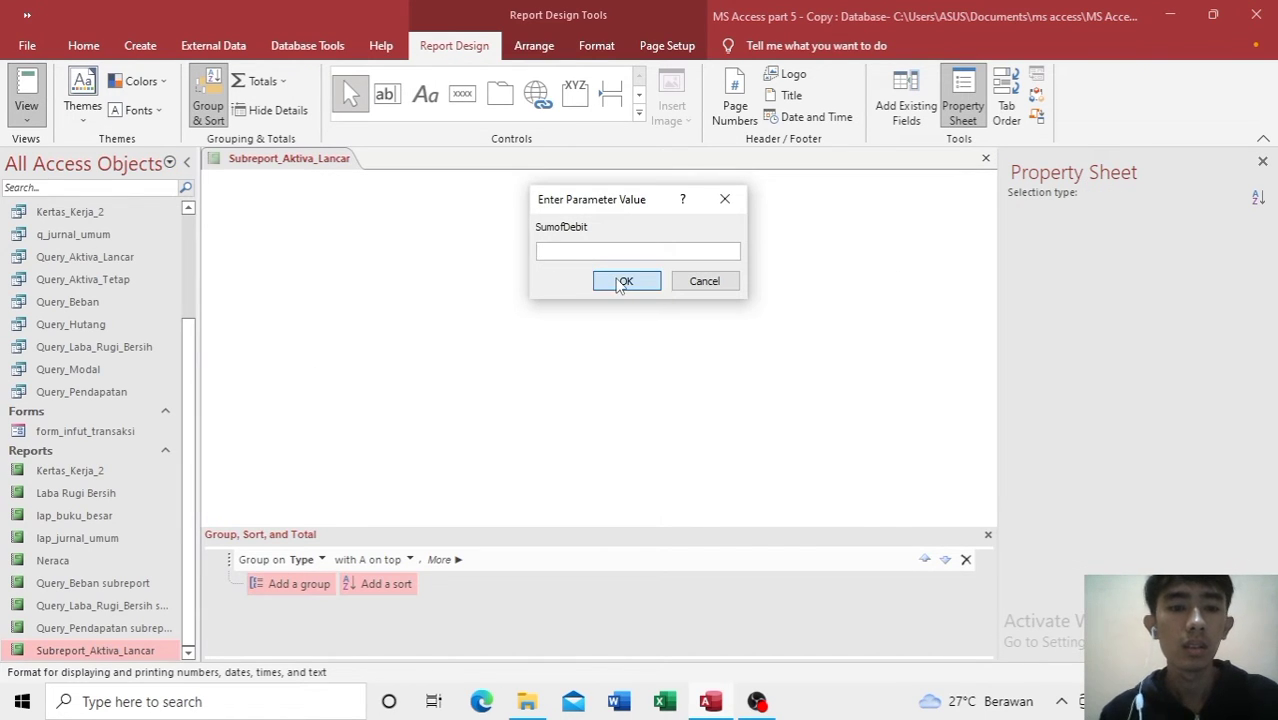
click(623, 282)
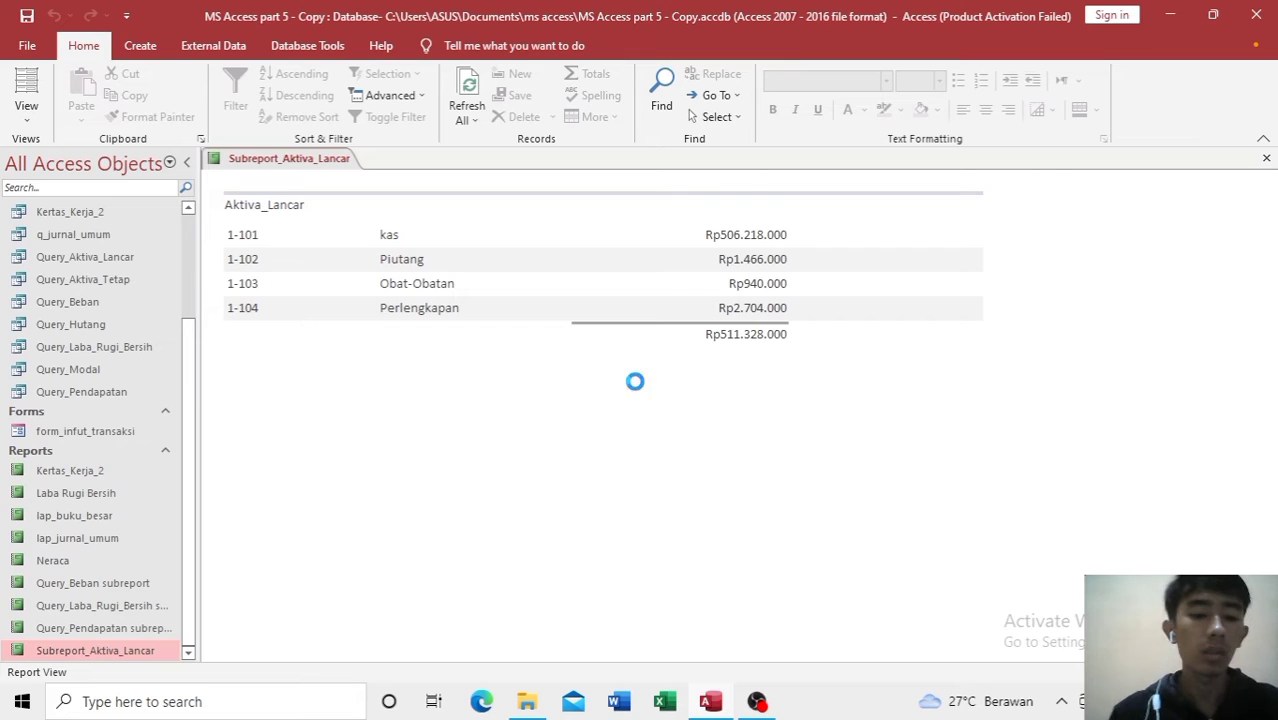
right_click(312, 164)
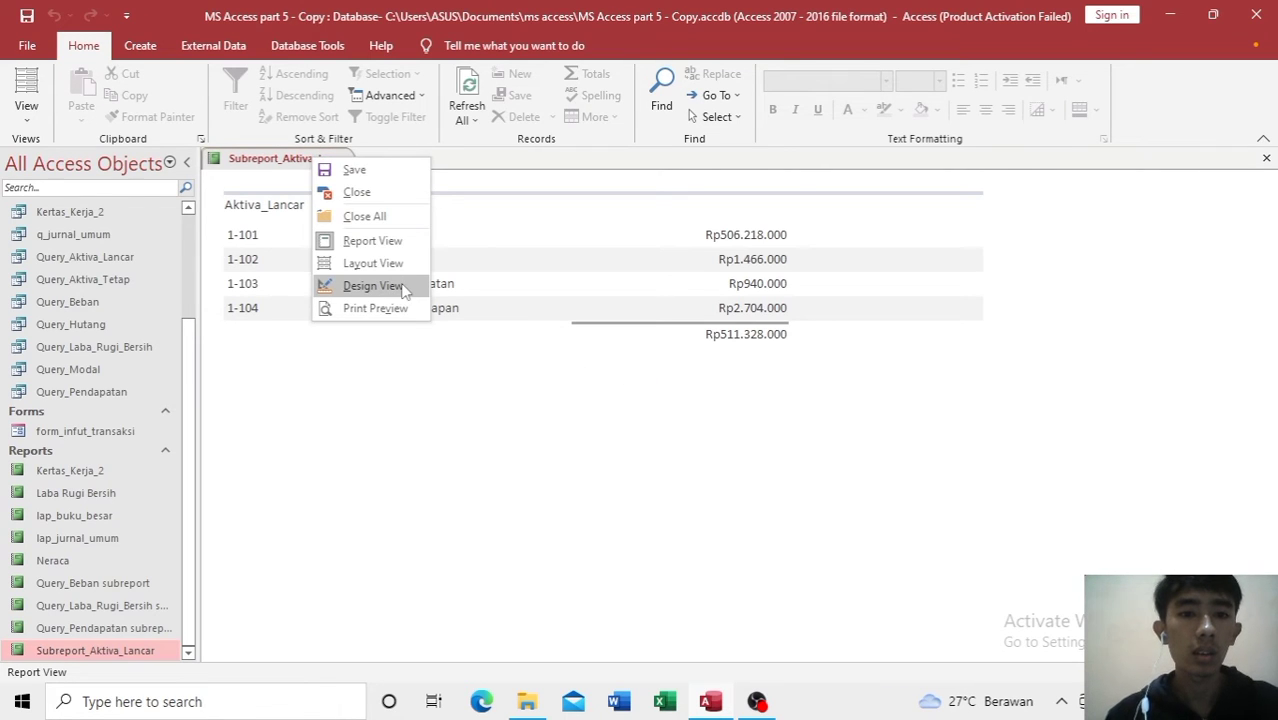
click(372, 286)
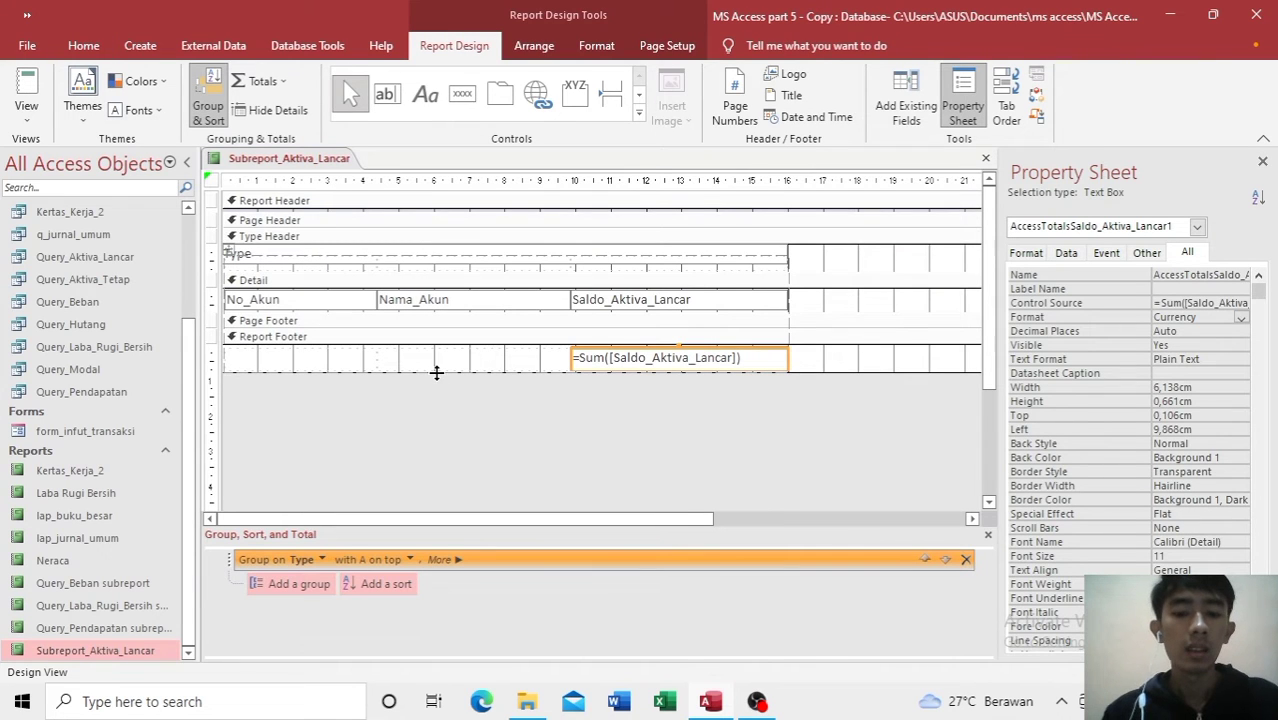
Step: Save a copy of the current-assets subreport under the name Subreport_Aktiva_Tetap
key(F12)
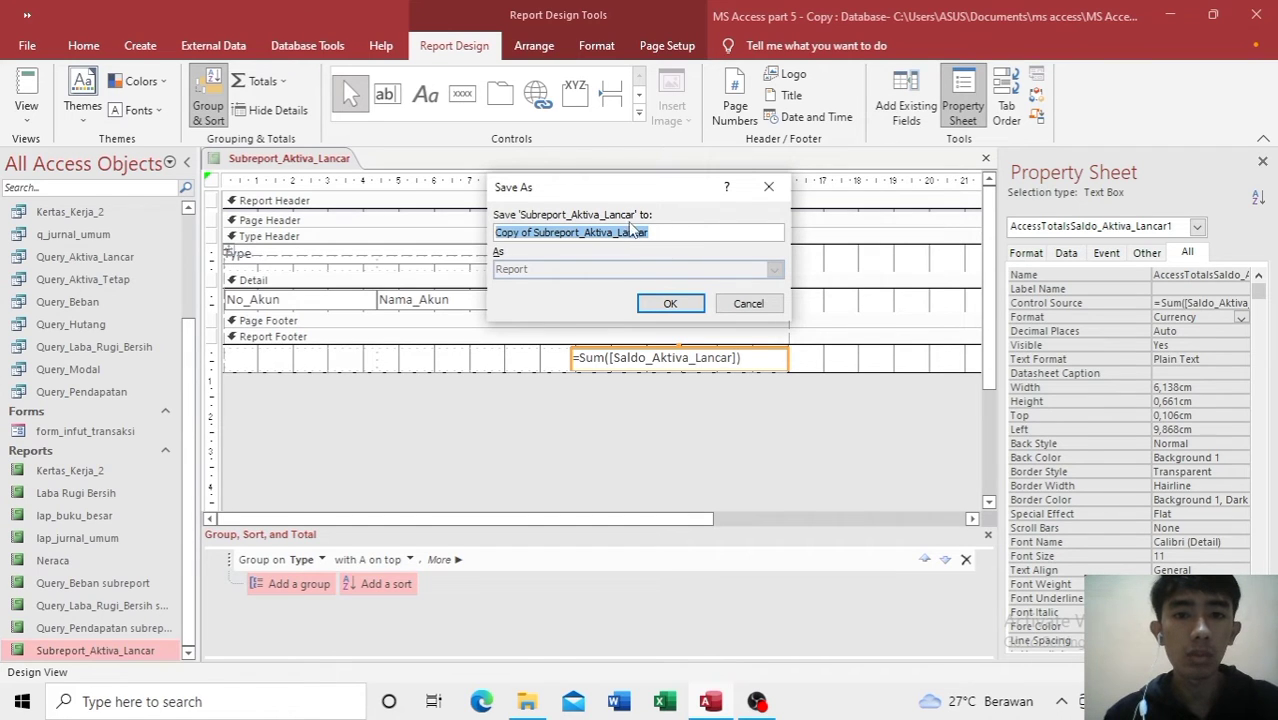
click(656, 232)
key(BackSpace)
key(BackSpace)
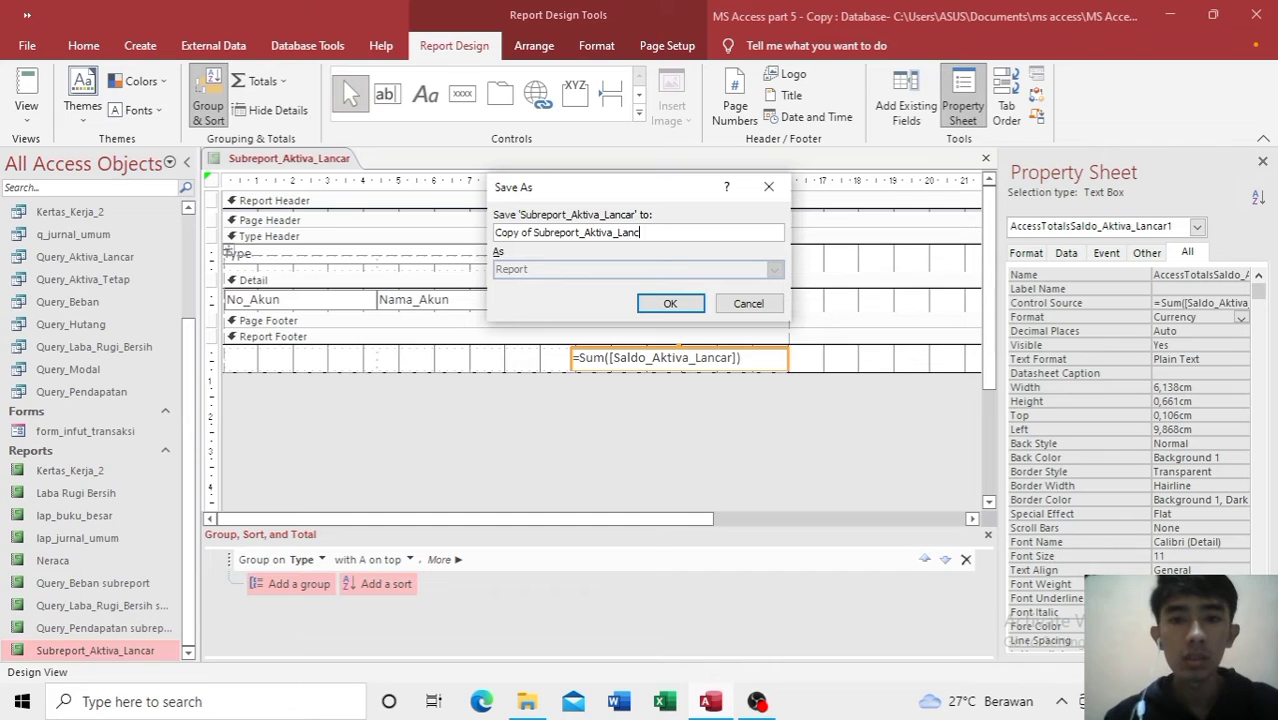
key(BackSpace)
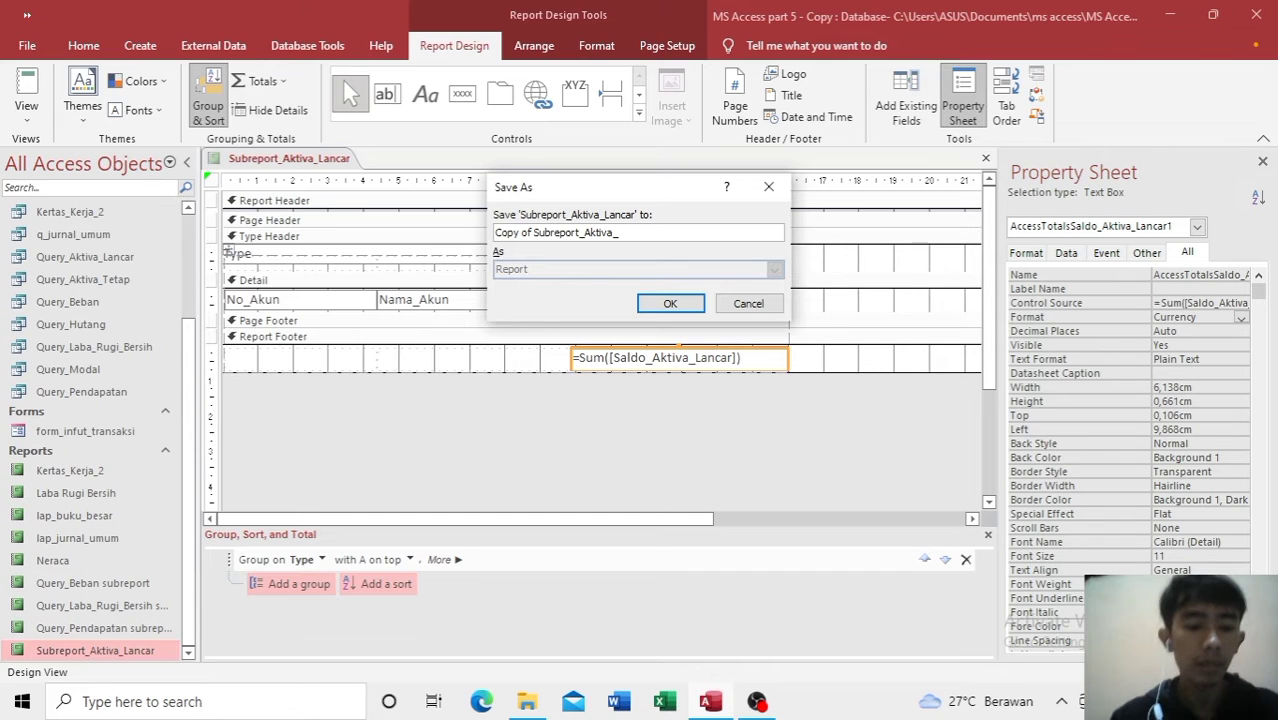
text(Teta)
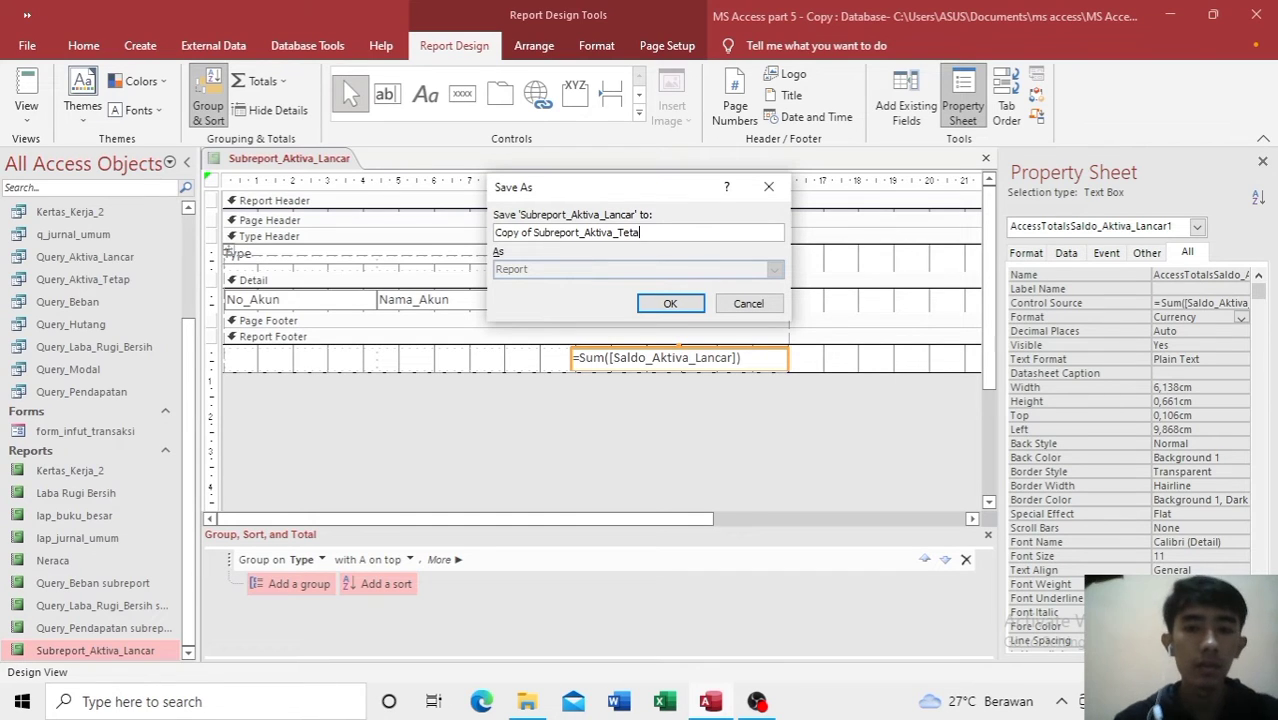
text(p)
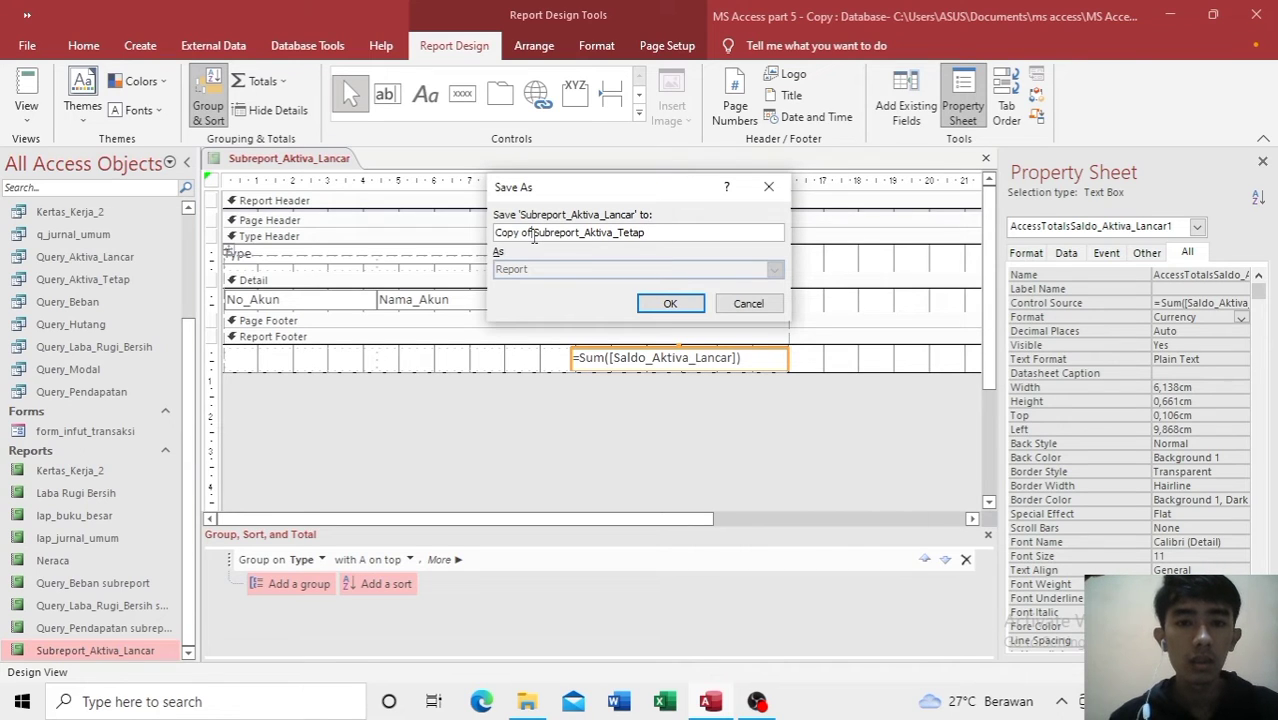
key(BackSpace)
key(BackSpace)
key(BackSpace)
key(BackSpace)
key(BackSpace)
key(BackSpace)
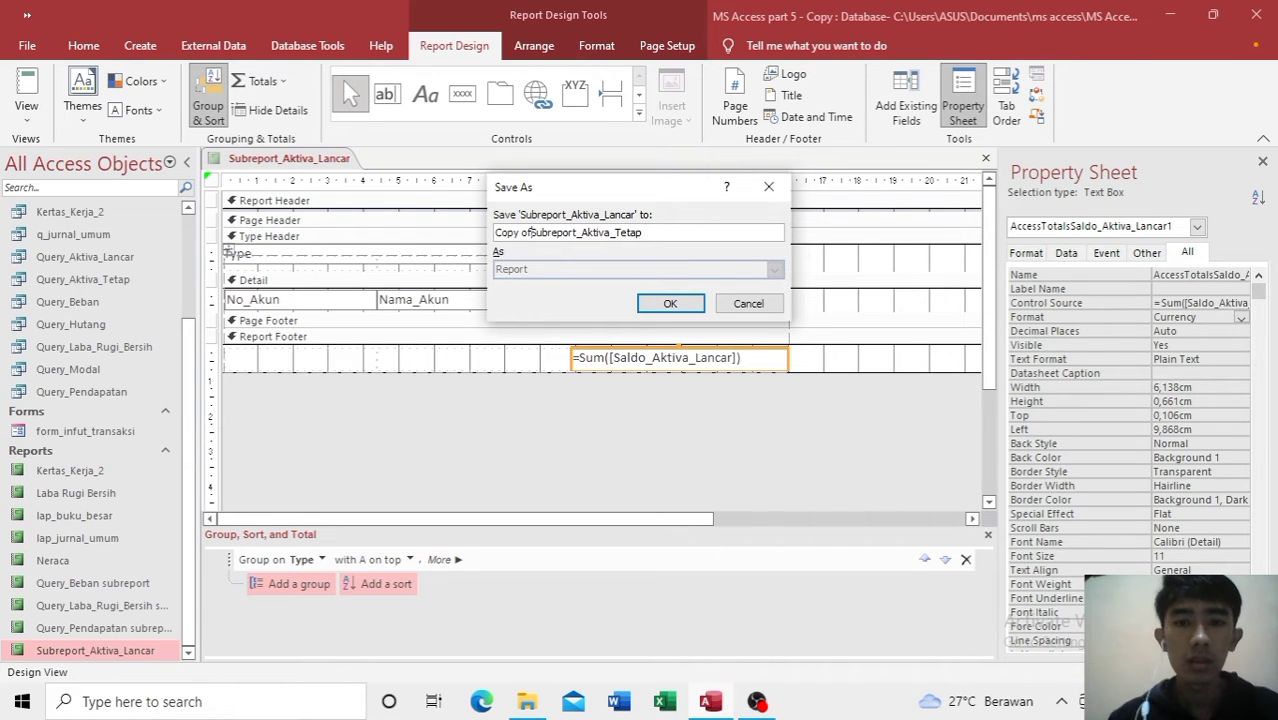
key(BackSpace)
key(BackSpace)
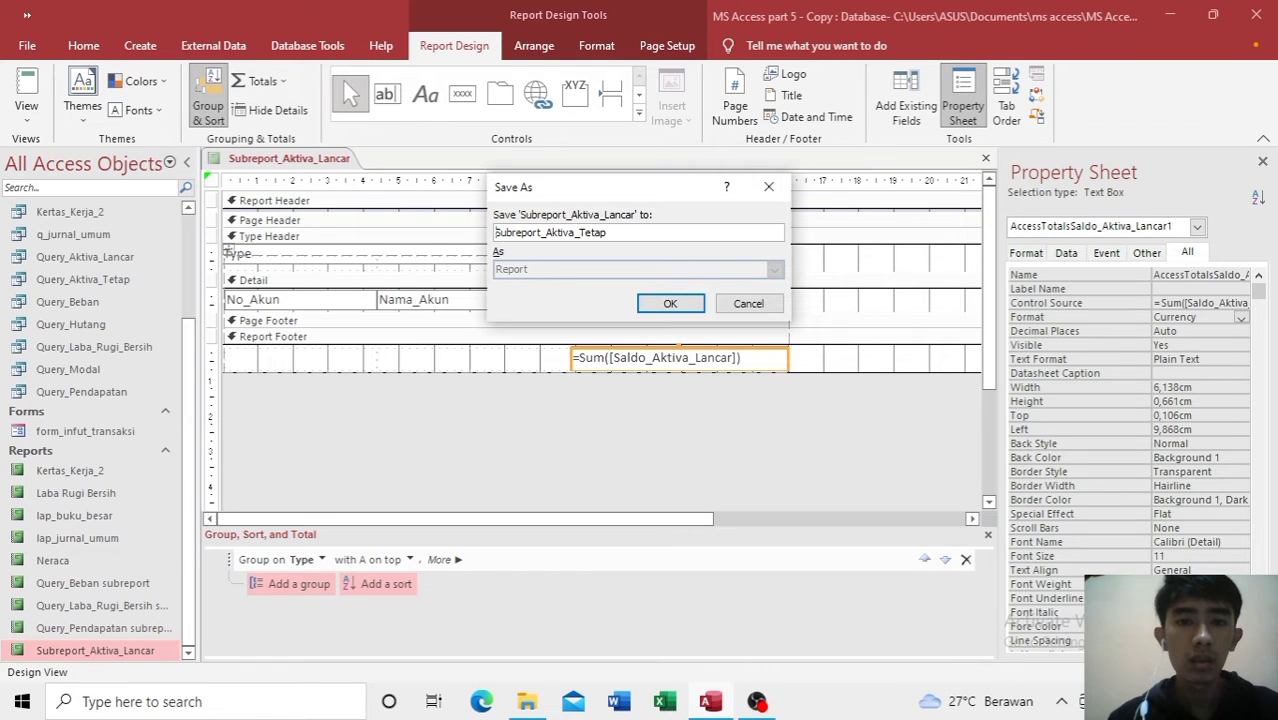
click(664, 303)
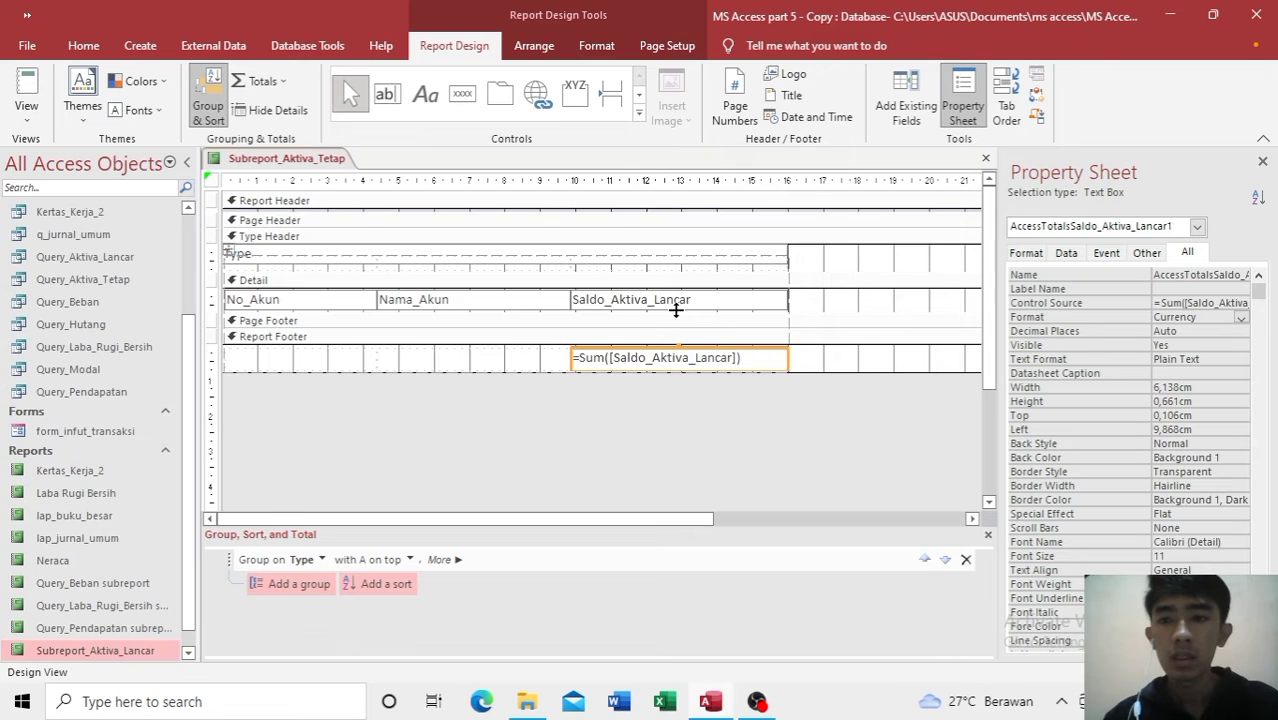
Step: Set the record source of the Subreport_Aktiva_Tetap report to Query_Aktiva_Tetap
click(717, 443)
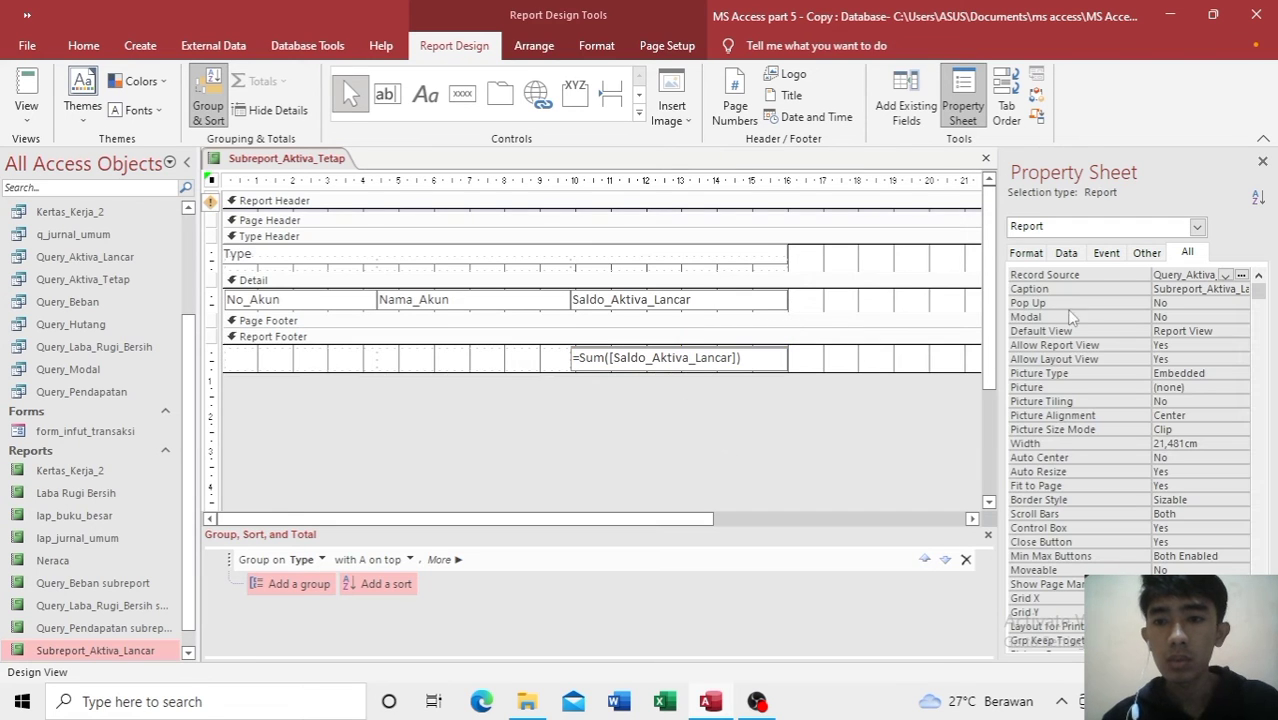
click(1223, 275)
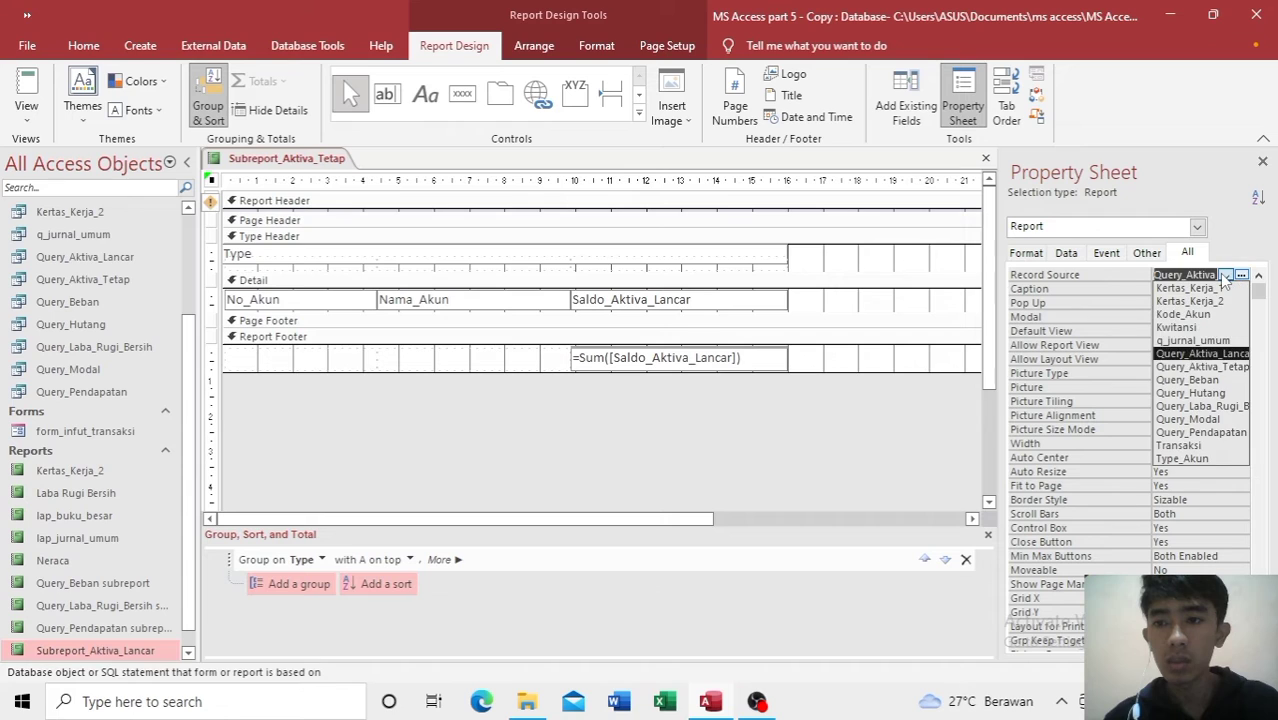
click(1230, 369)
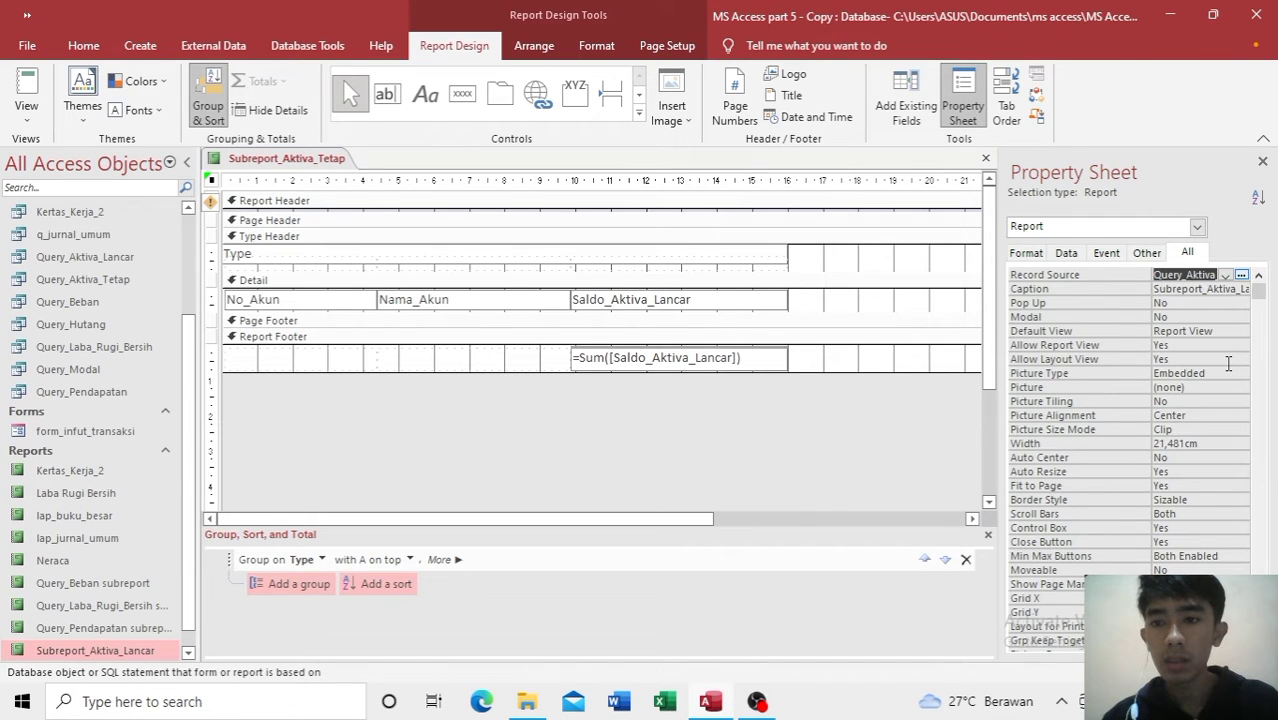
click(1237, 288)
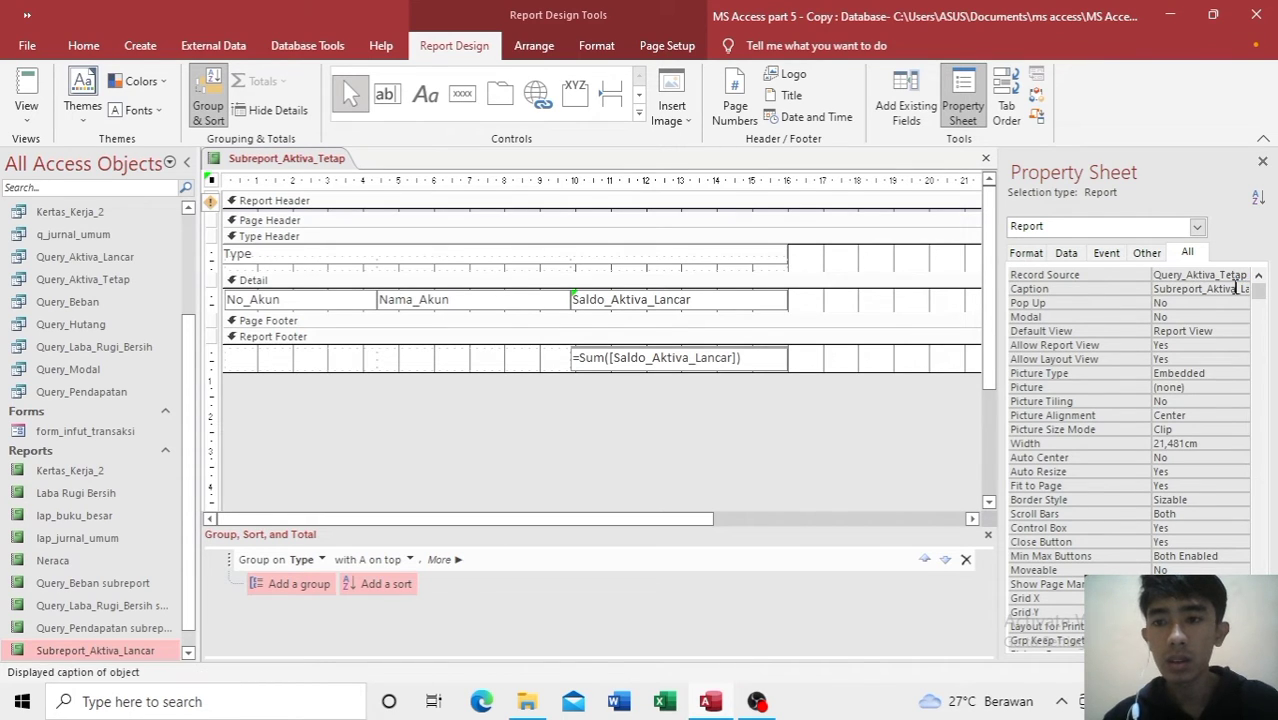
Step: Set the report's caption to Subreport_Aktiva_Tetap
key(End)
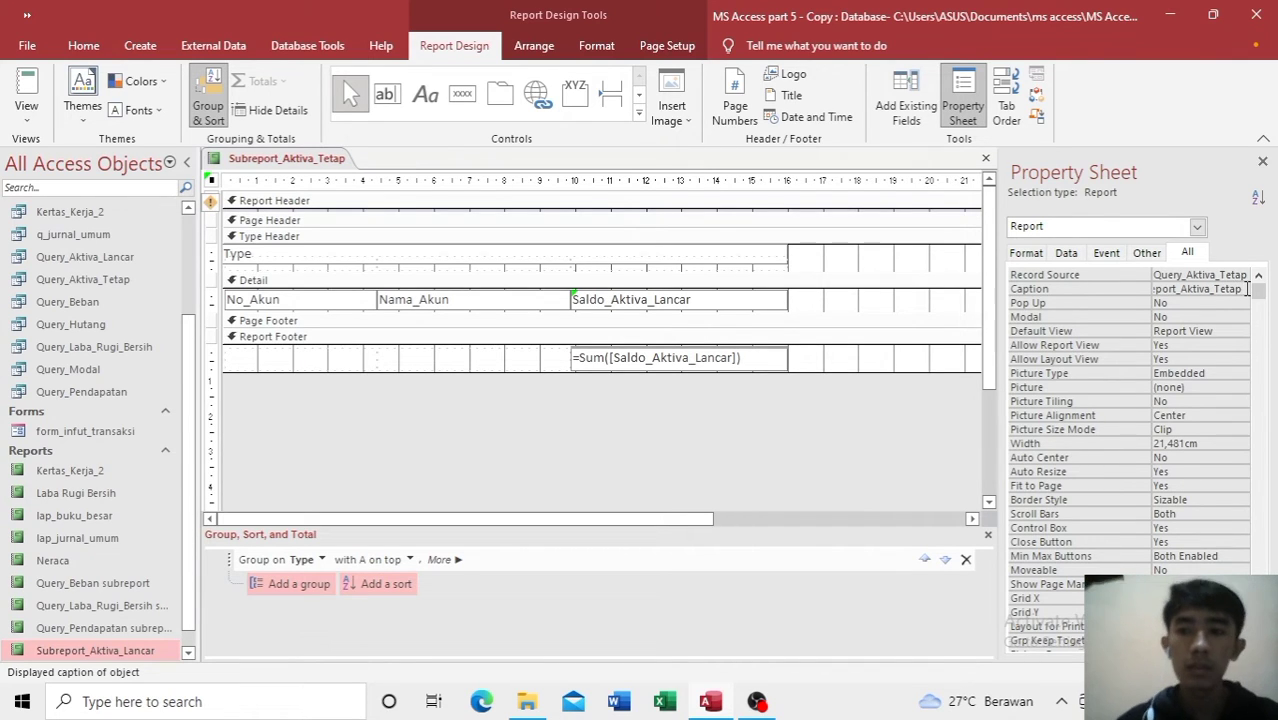
click(922, 408)
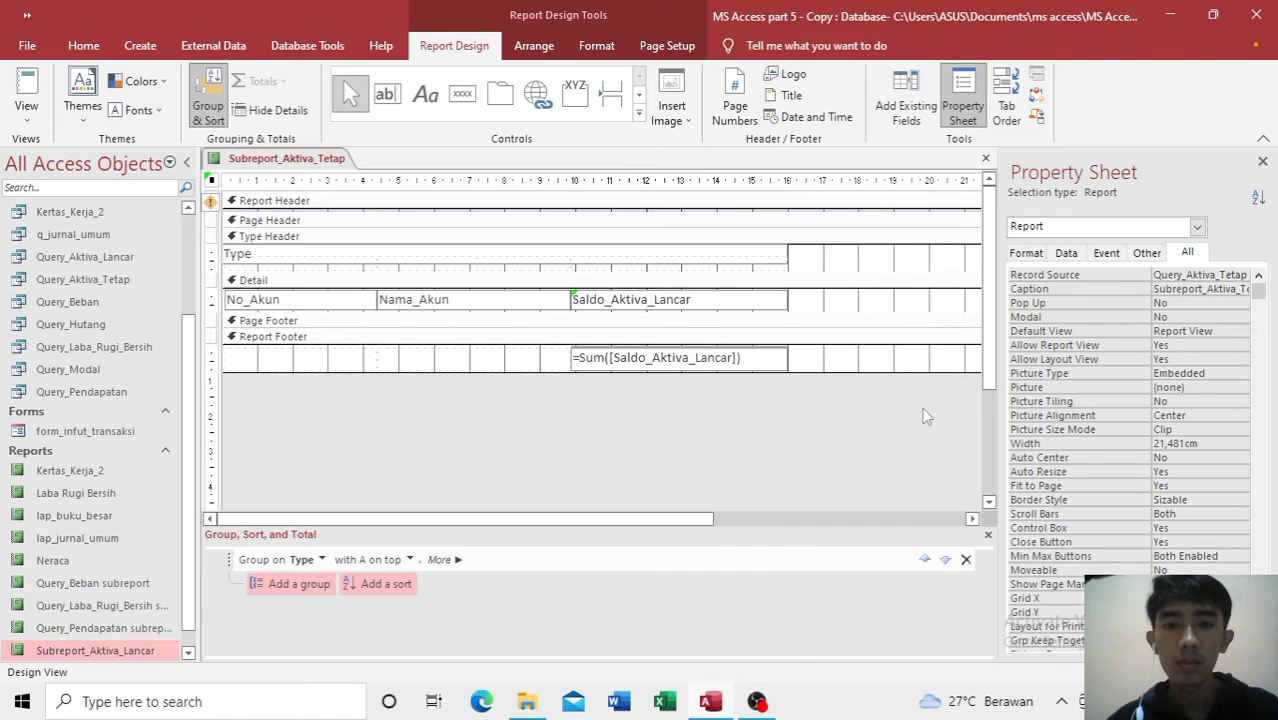
Step: Set the control source of the balance text box in the Detail section to Saldo_Aktiva_Tetap
drag(756, 310, 756, 310)
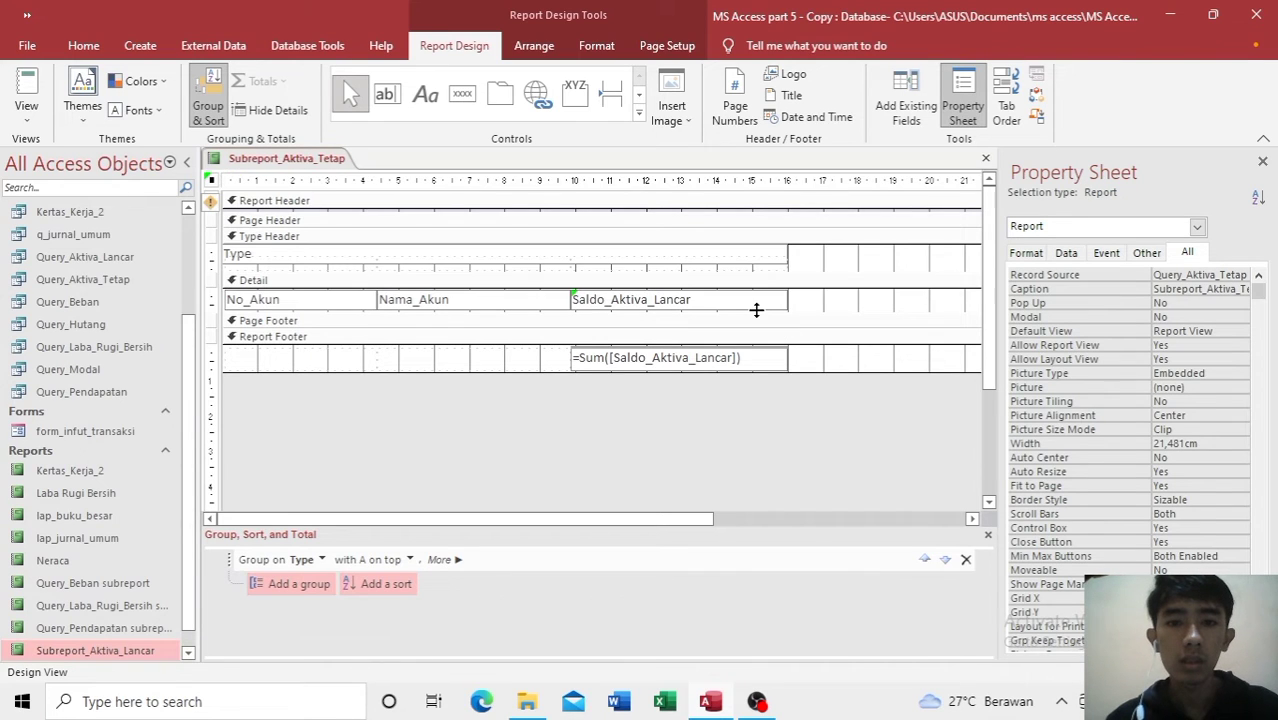
click(755, 303)
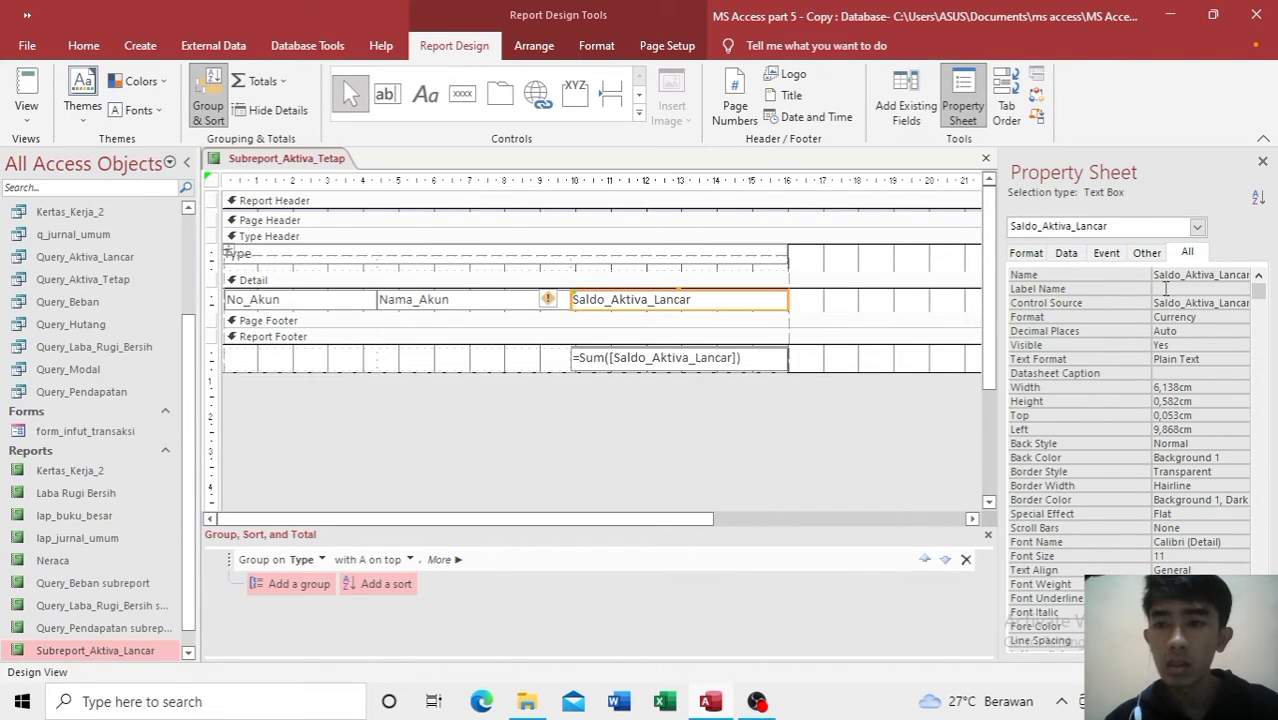
click(1226, 276)
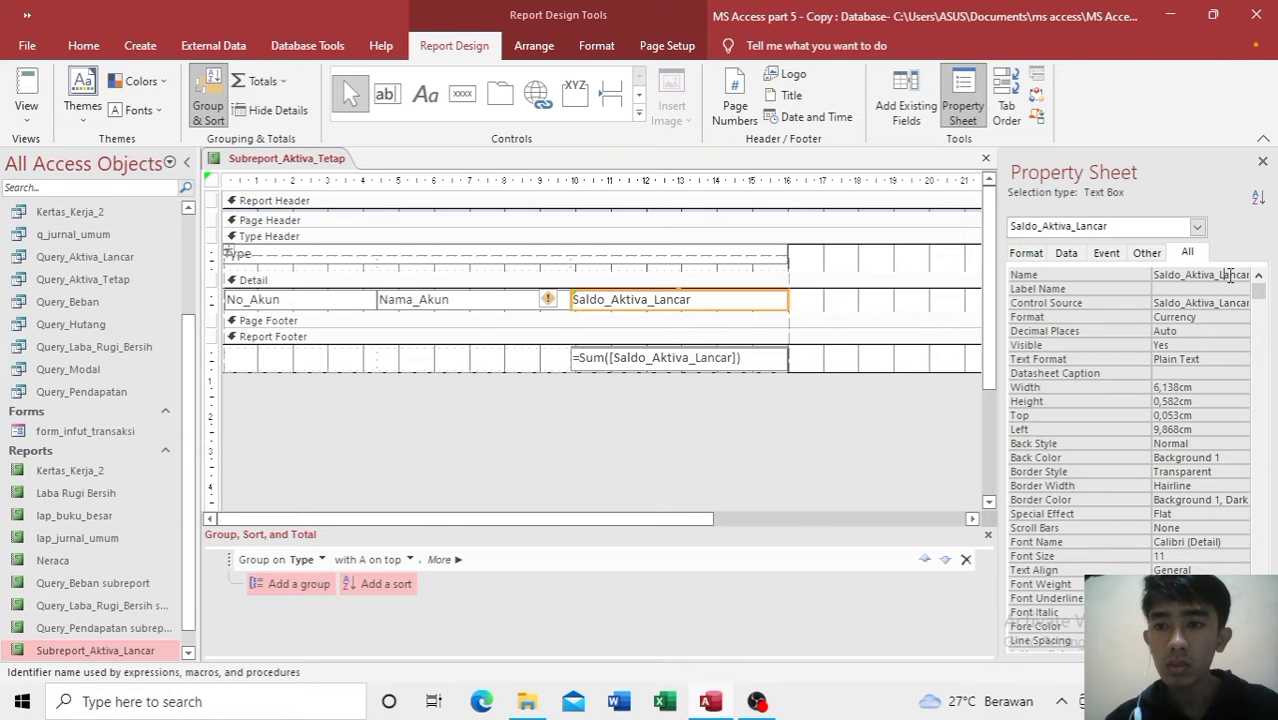
click(1245, 308)
click(1241, 304)
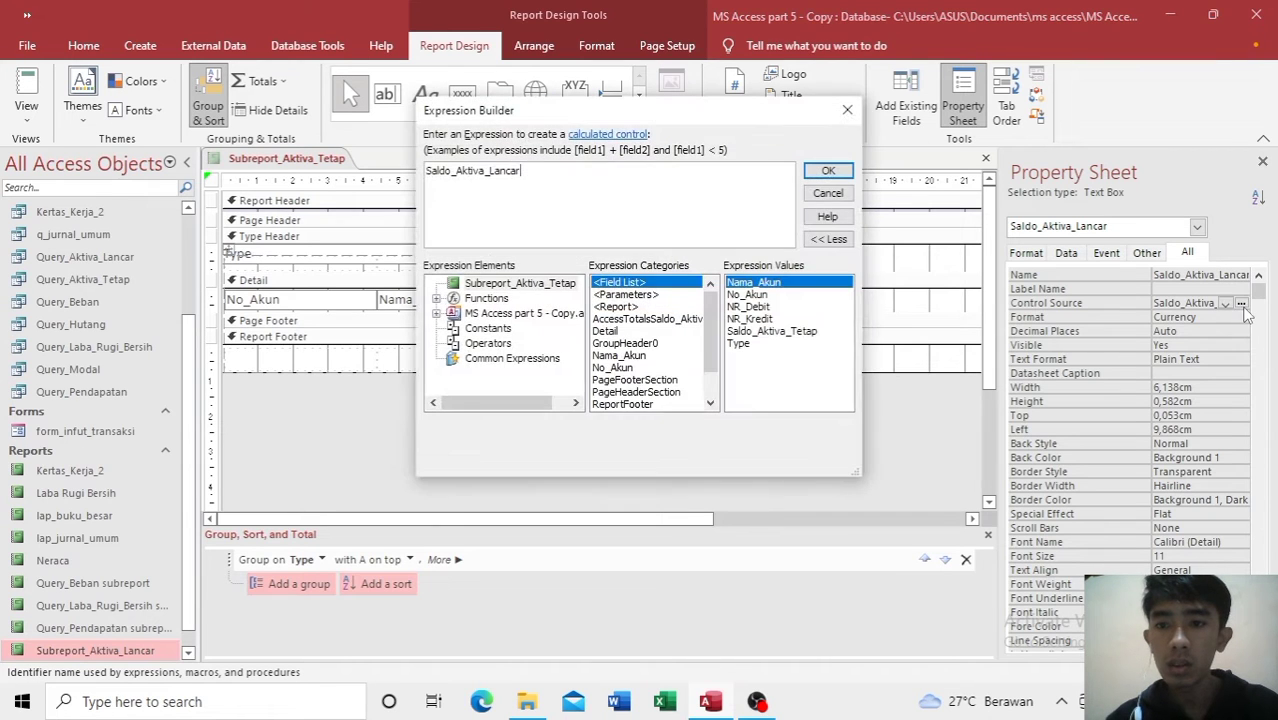
click(847, 110)
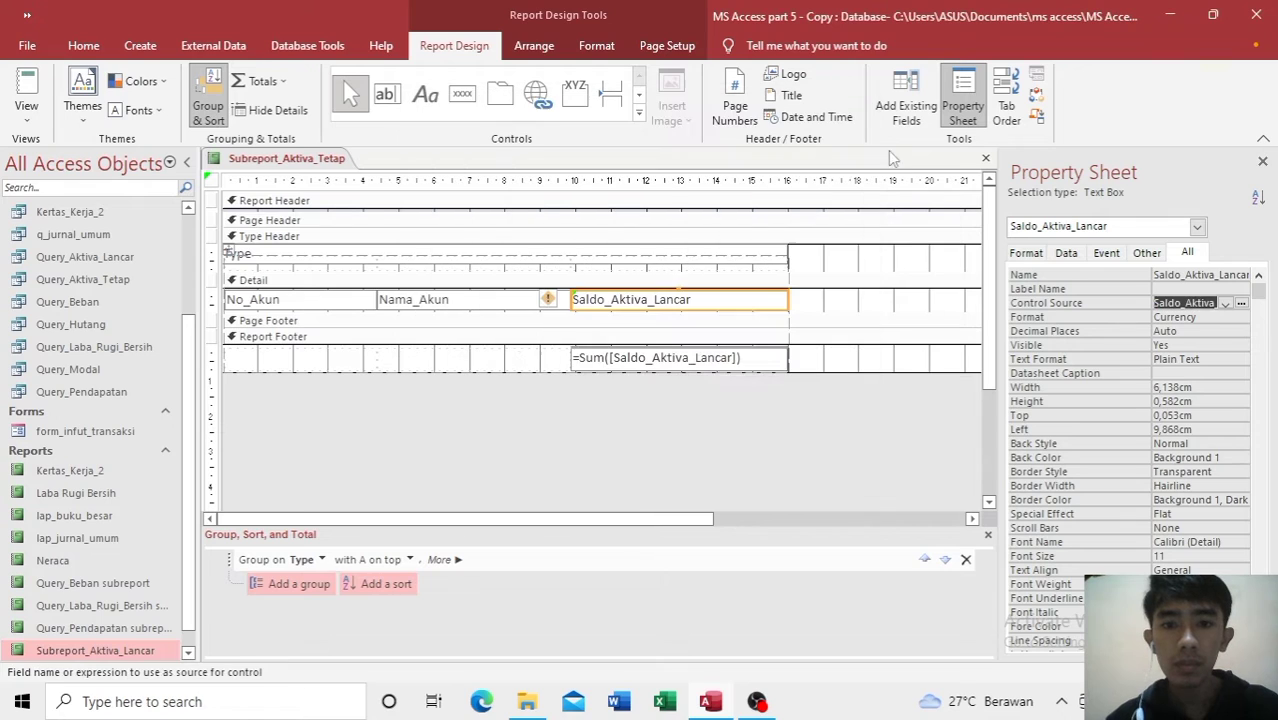
click(1226, 304)
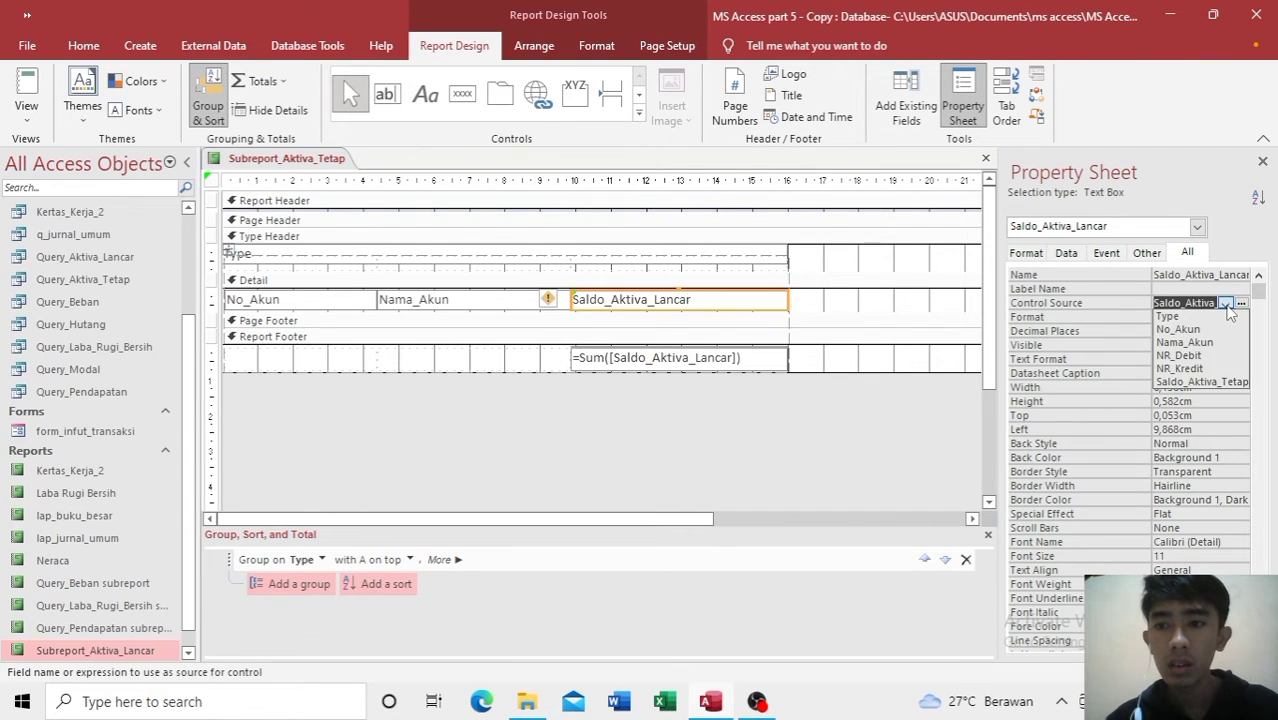
click(1219, 381)
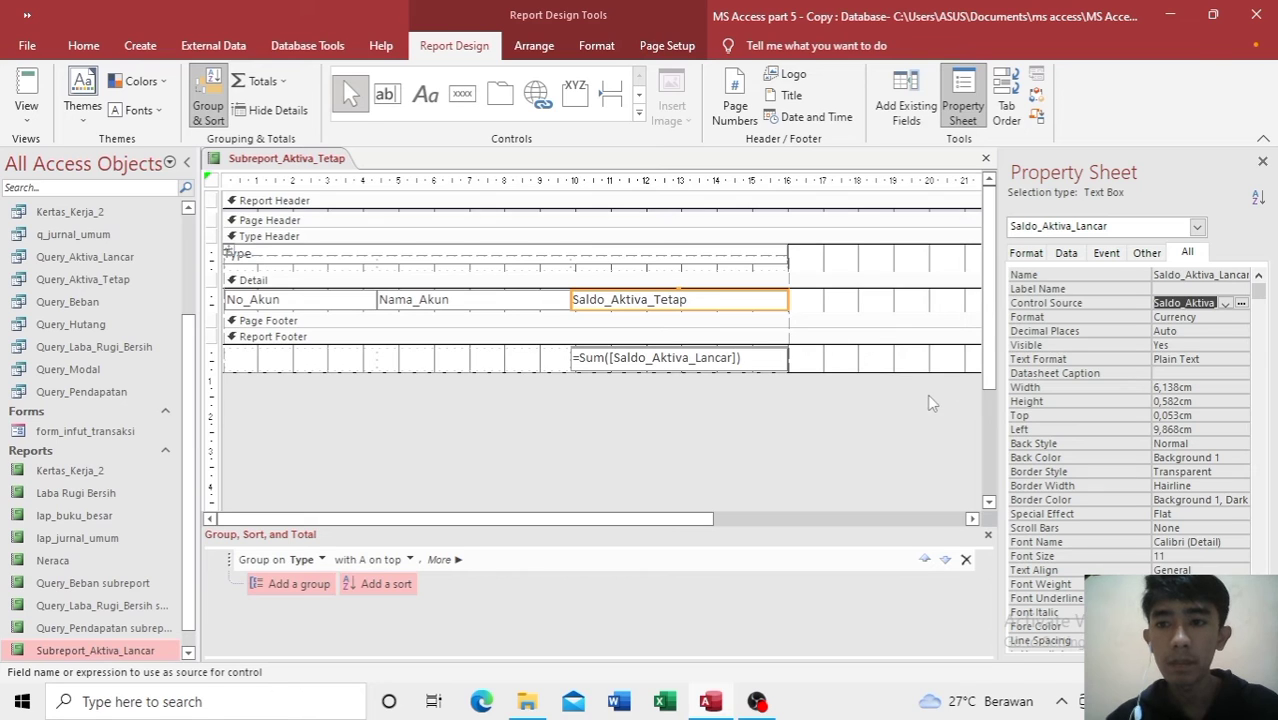
Step: Rename the balance text box in the Detail section as Saldo_Aktiva_Tetap
drag(1229, 277, 1250, 281)
key(BackSpace)
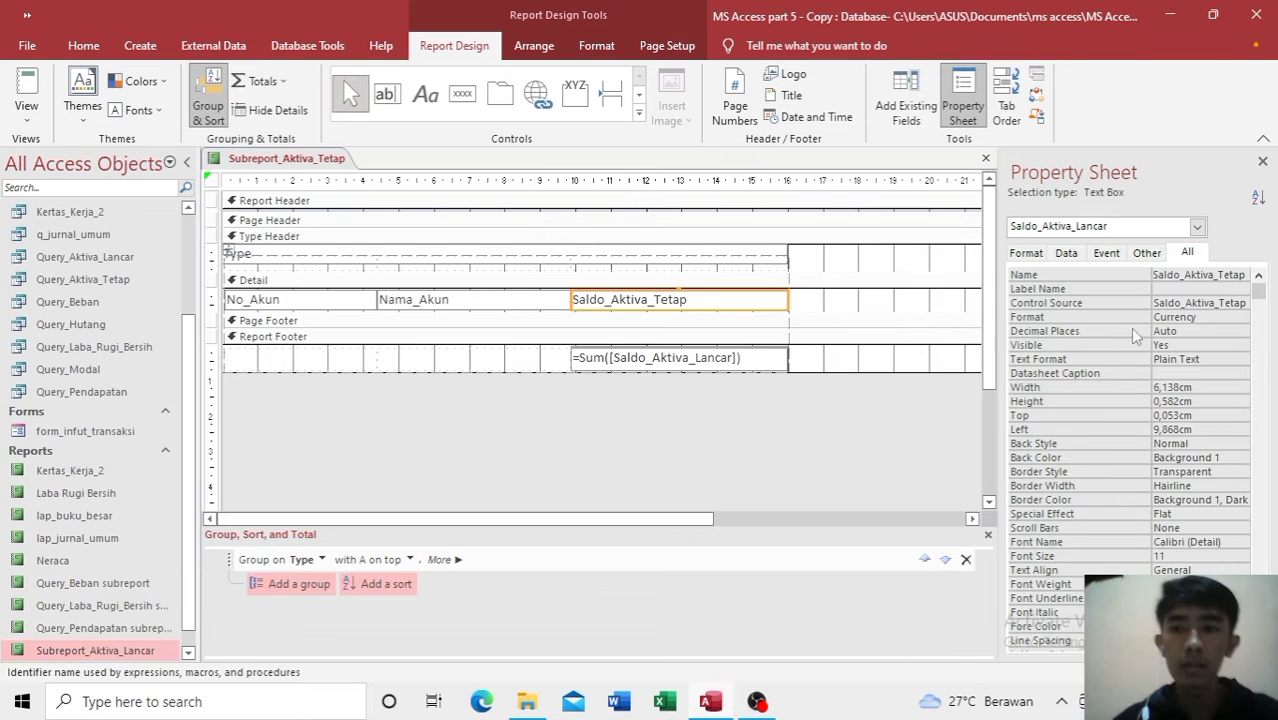
click(857, 432)
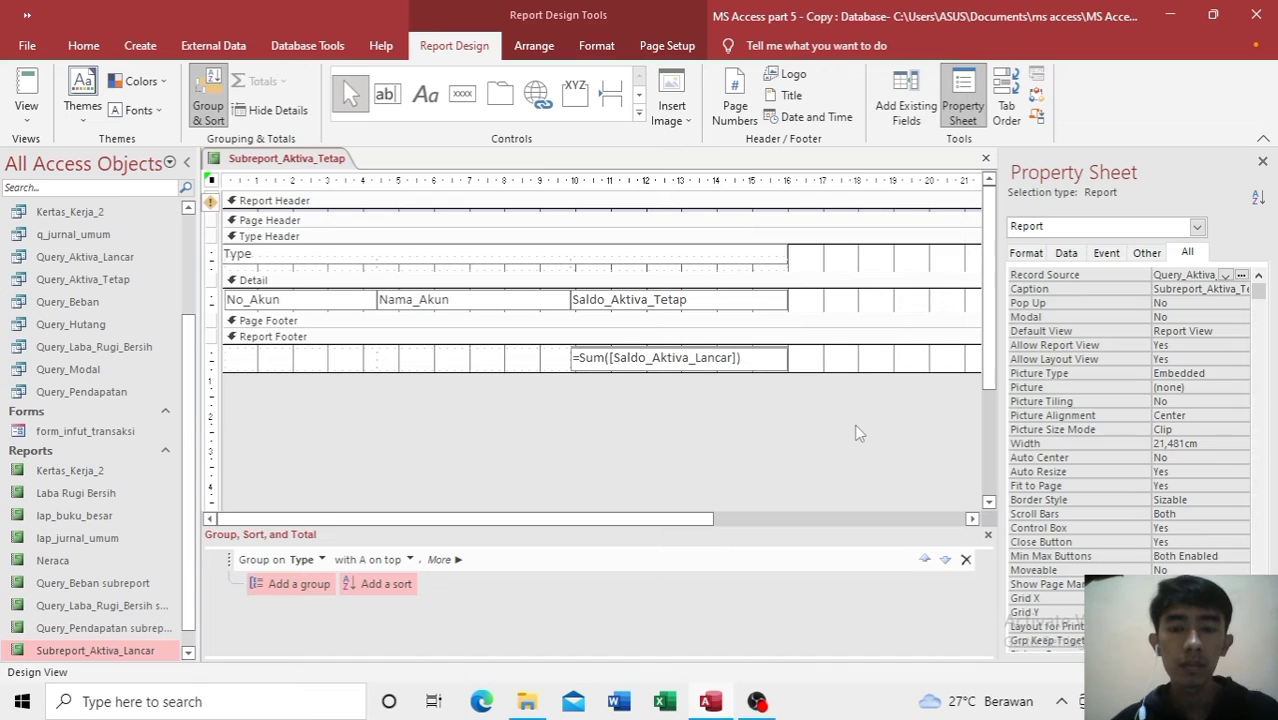
Step: Replace the old sum field in the report footer with a grand total that sums Saldo_Aktiva_Tetap
click(744, 357)
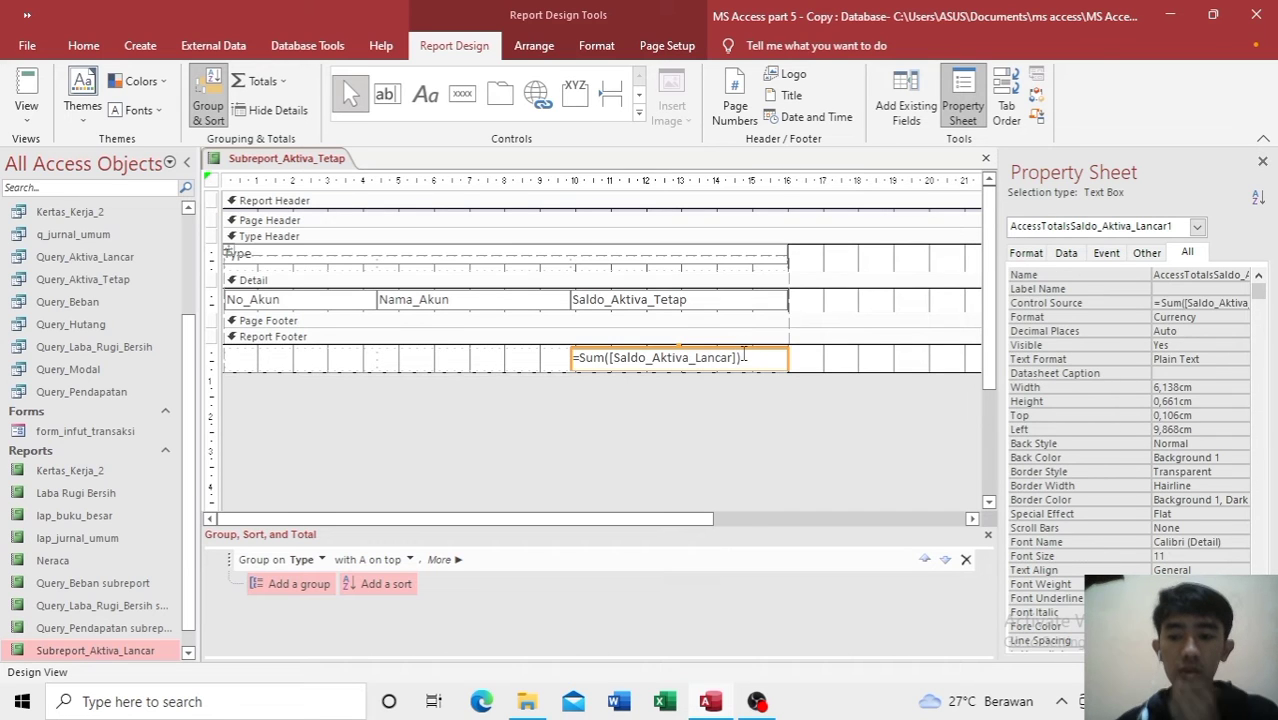
key(Delete)
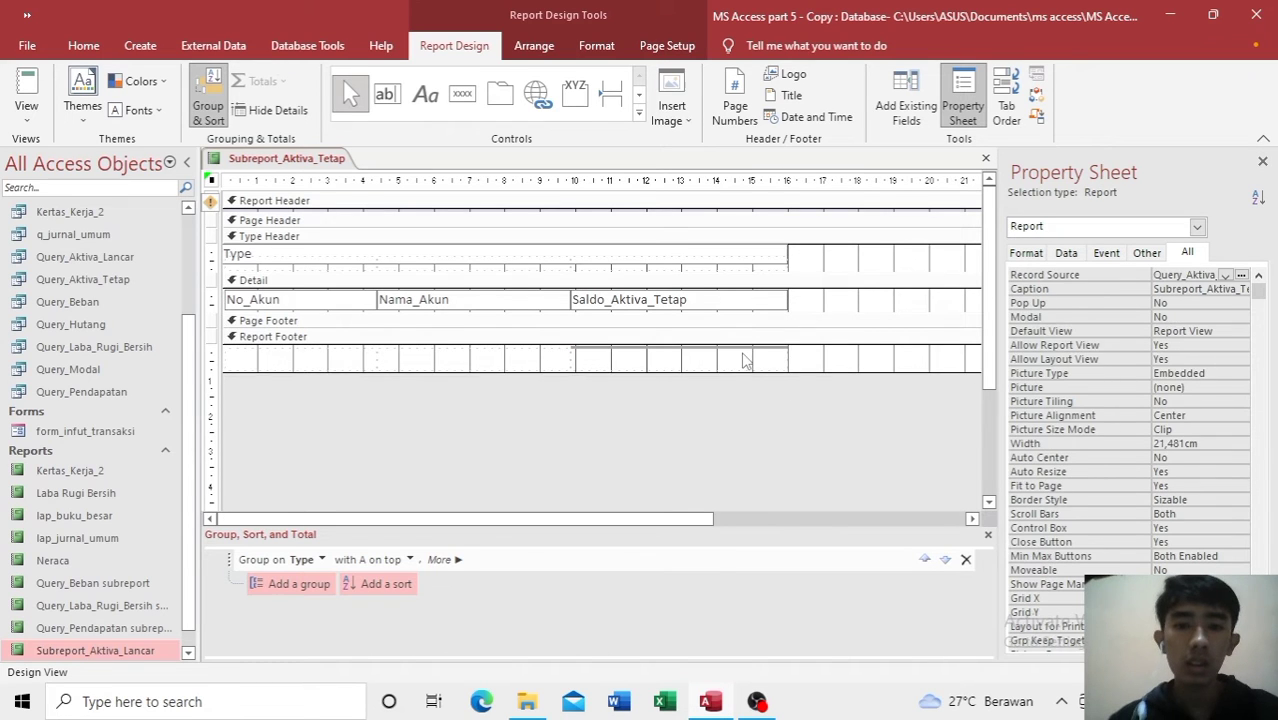
click(460, 561)
click(458, 560)
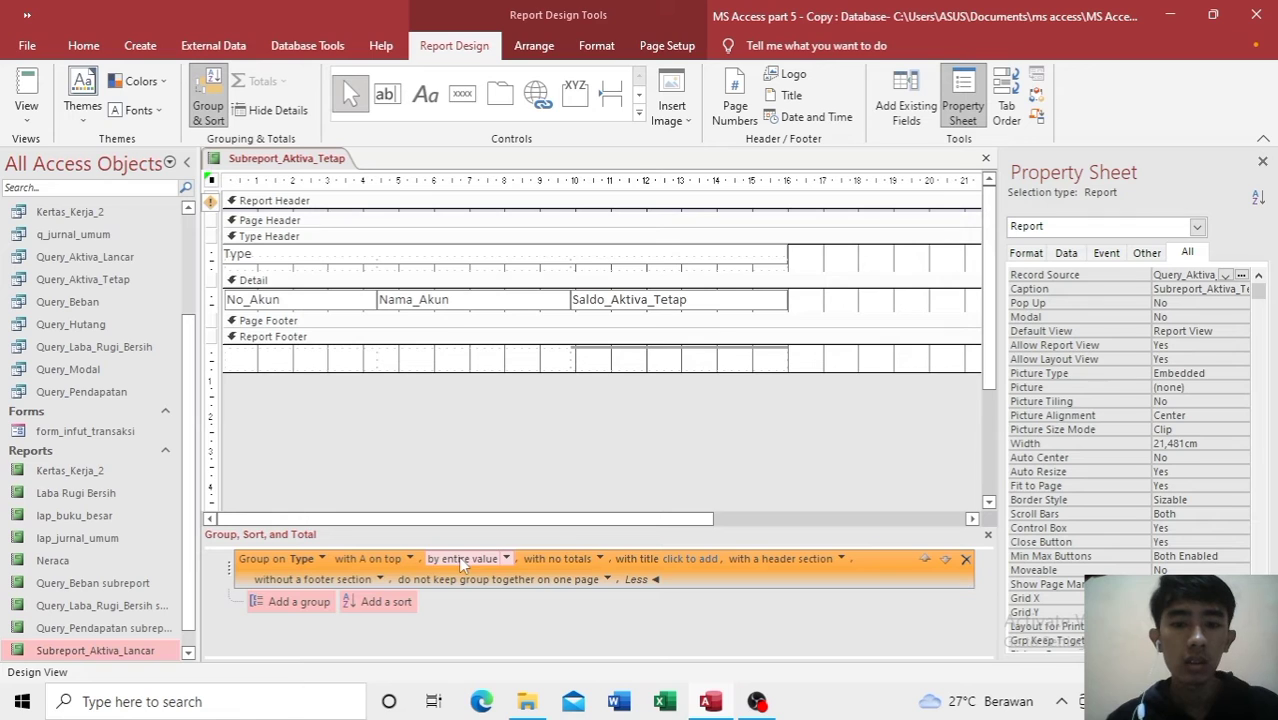
click(599, 559)
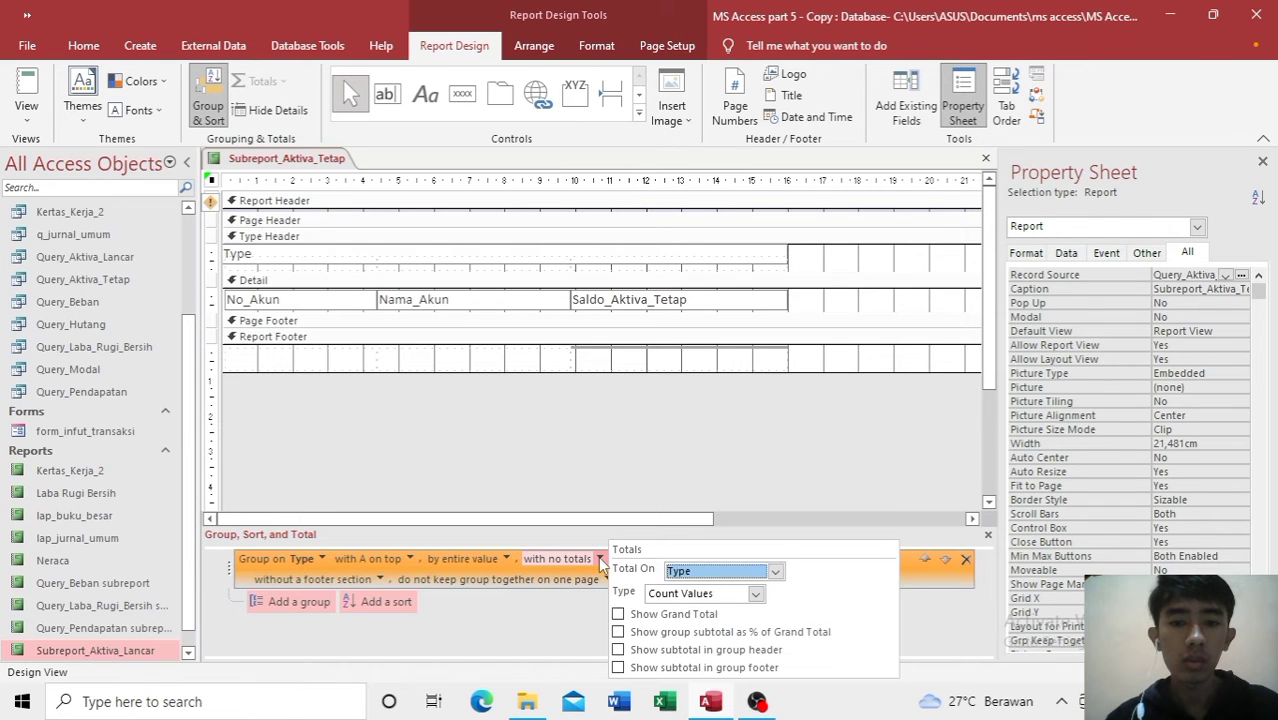
click(775, 571)
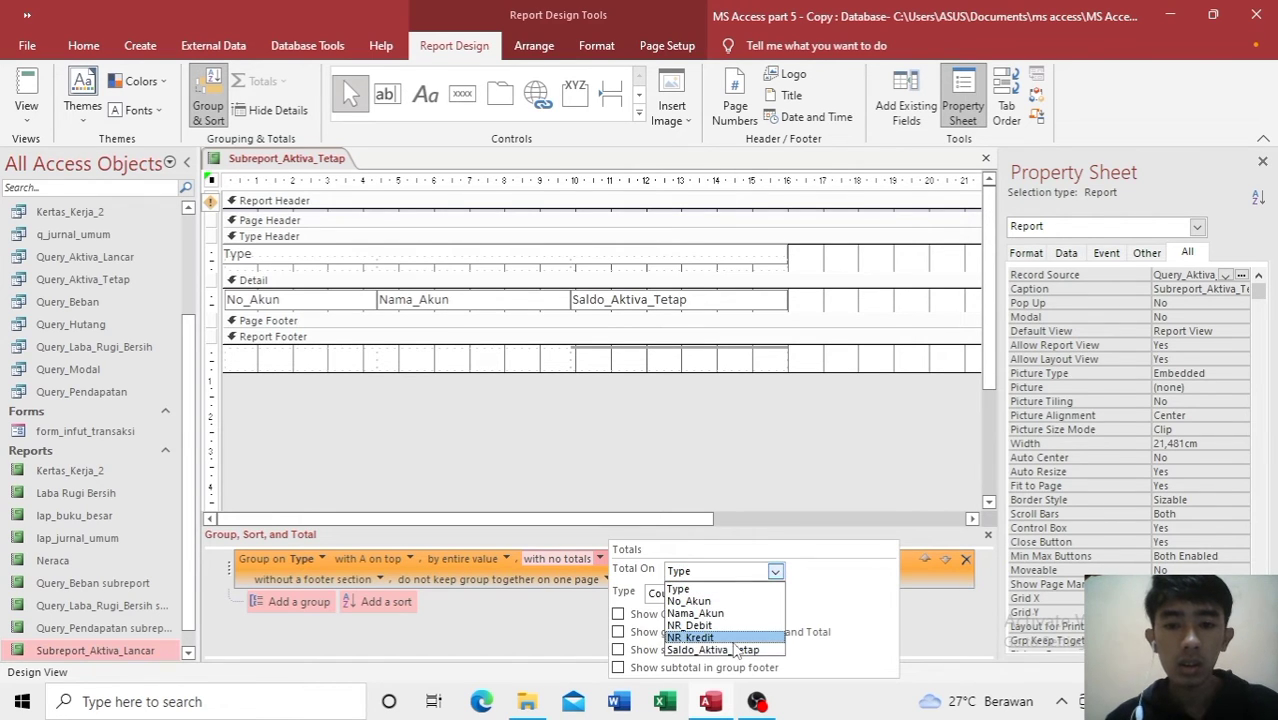
click(737, 650)
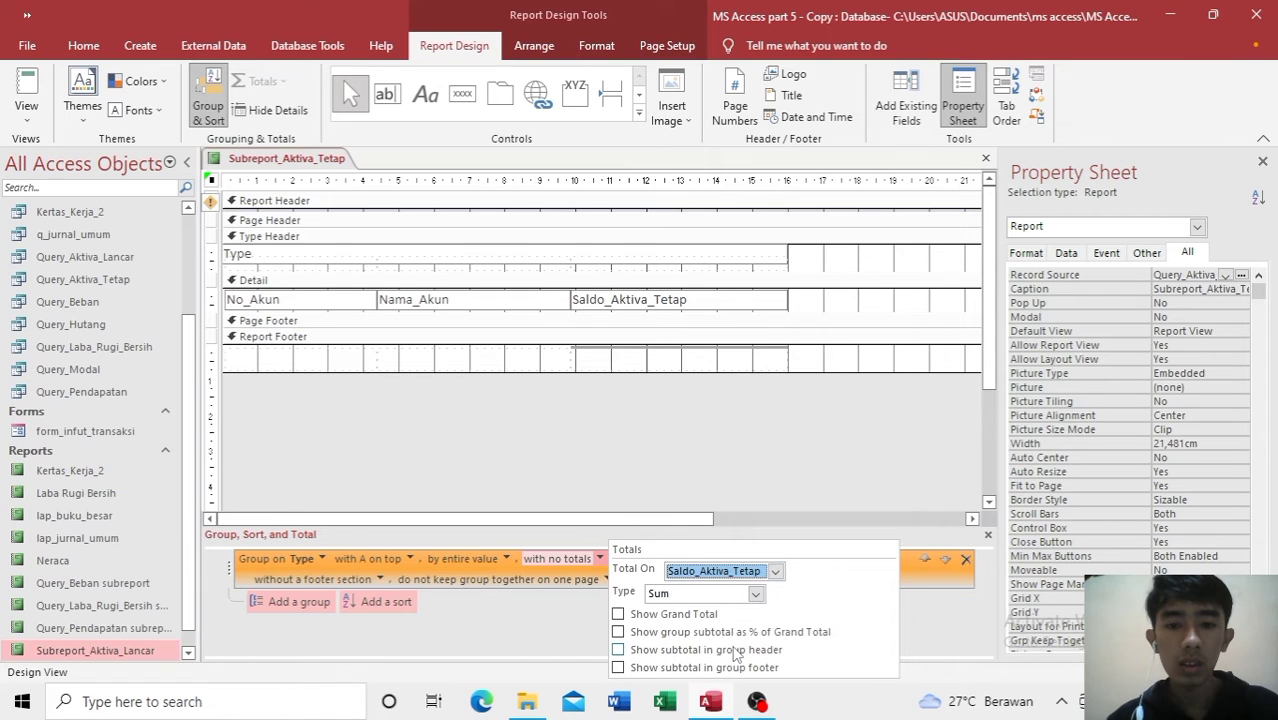
click(618, 614)
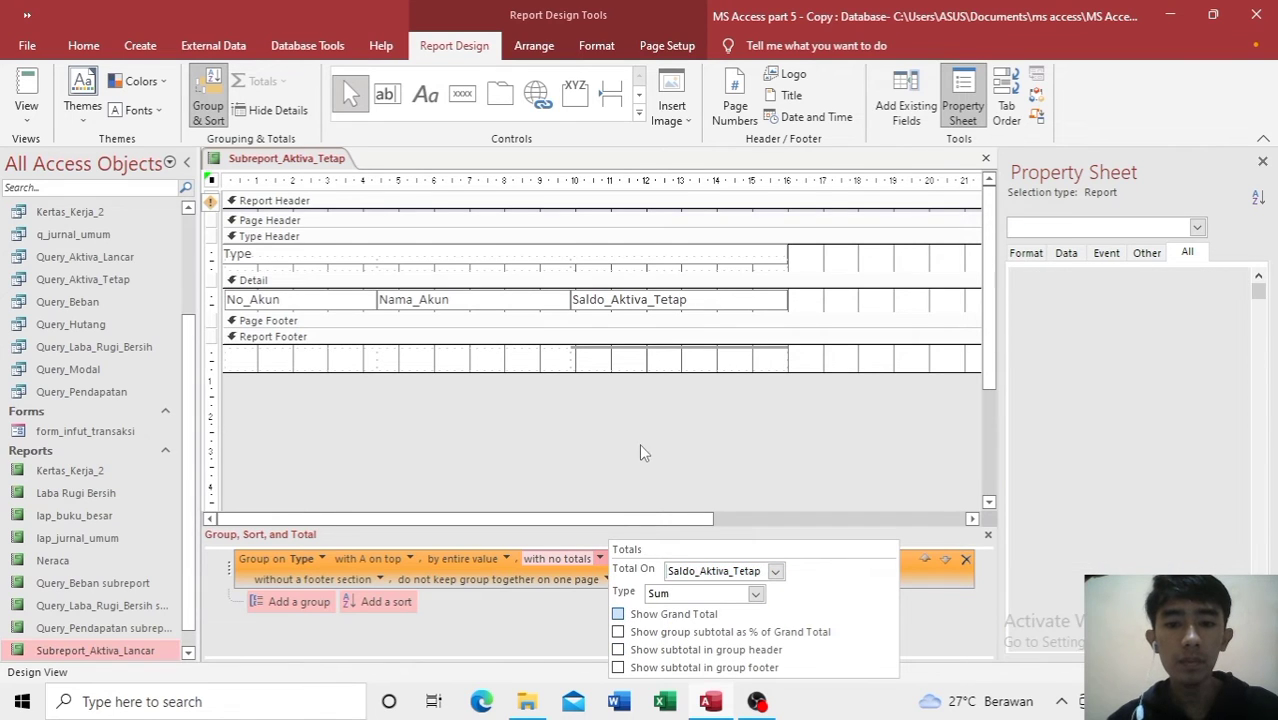
click(670, 438)
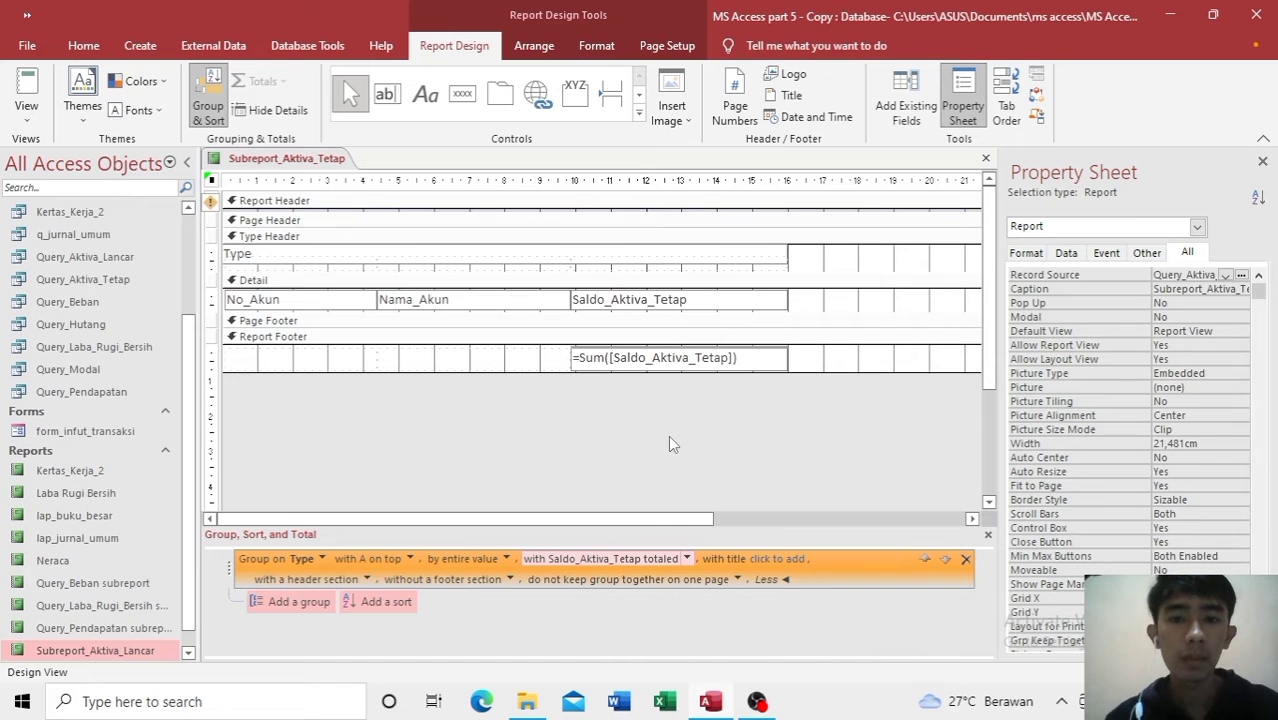
Step: Check the report in Report View with the SumofDebit parameter left blank, and return to Design View
click(24, 82)
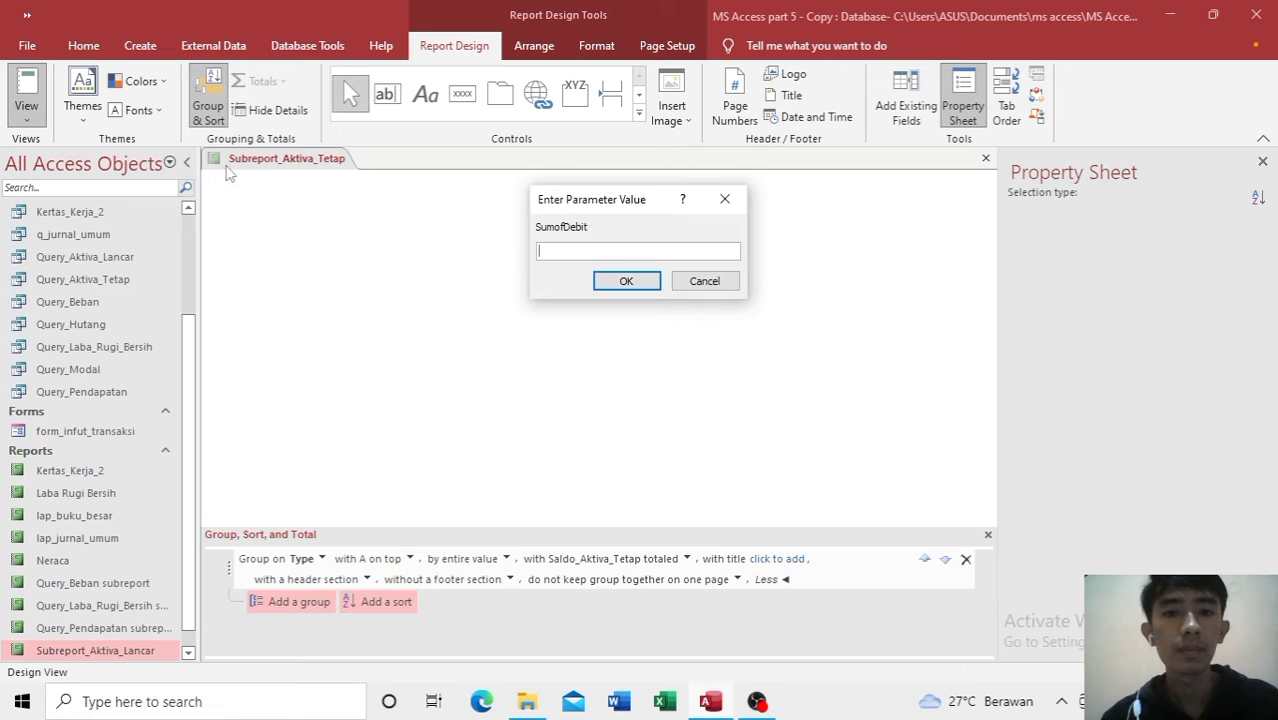
click(627, 280)
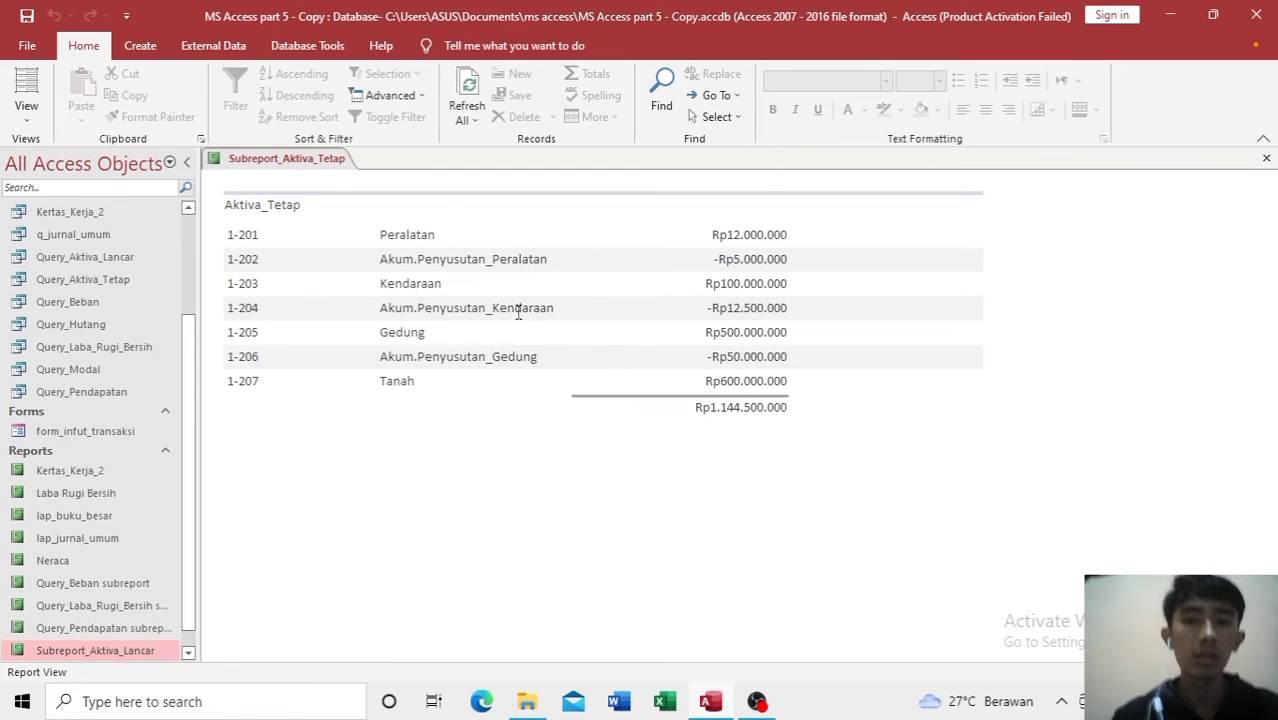
click(318, 163)
right_click(318, 163)
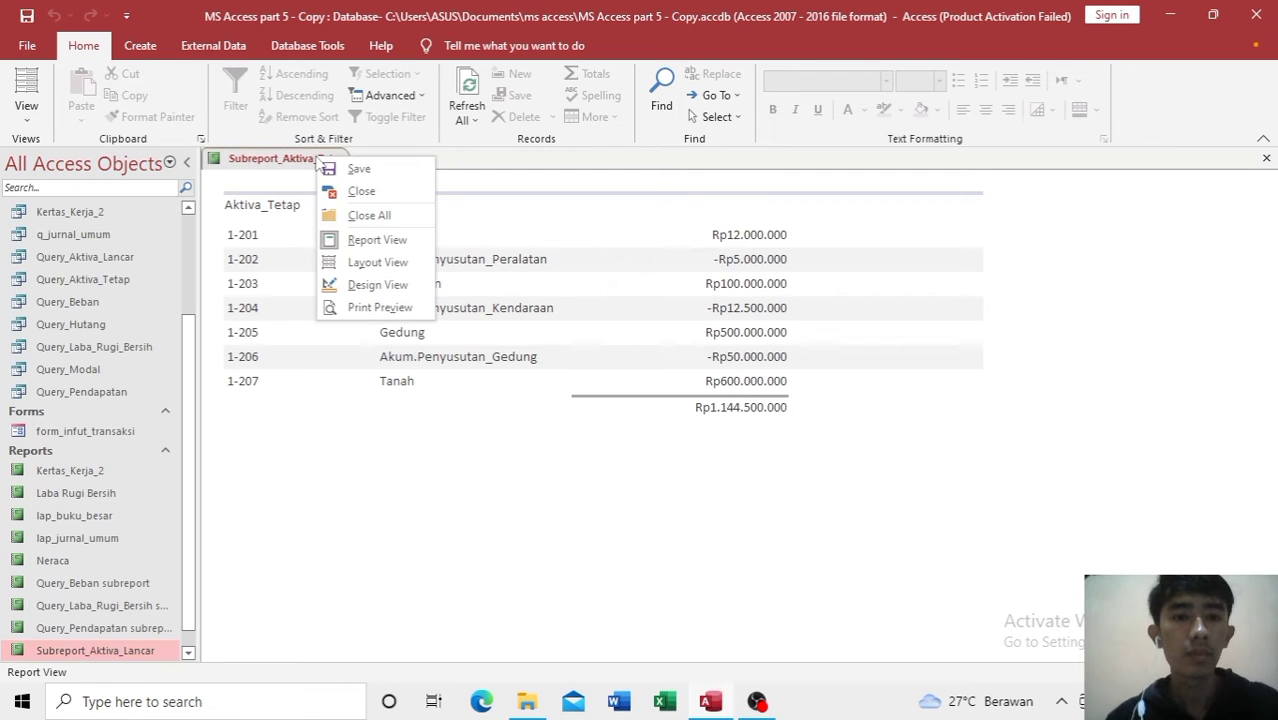
click(378, 285)
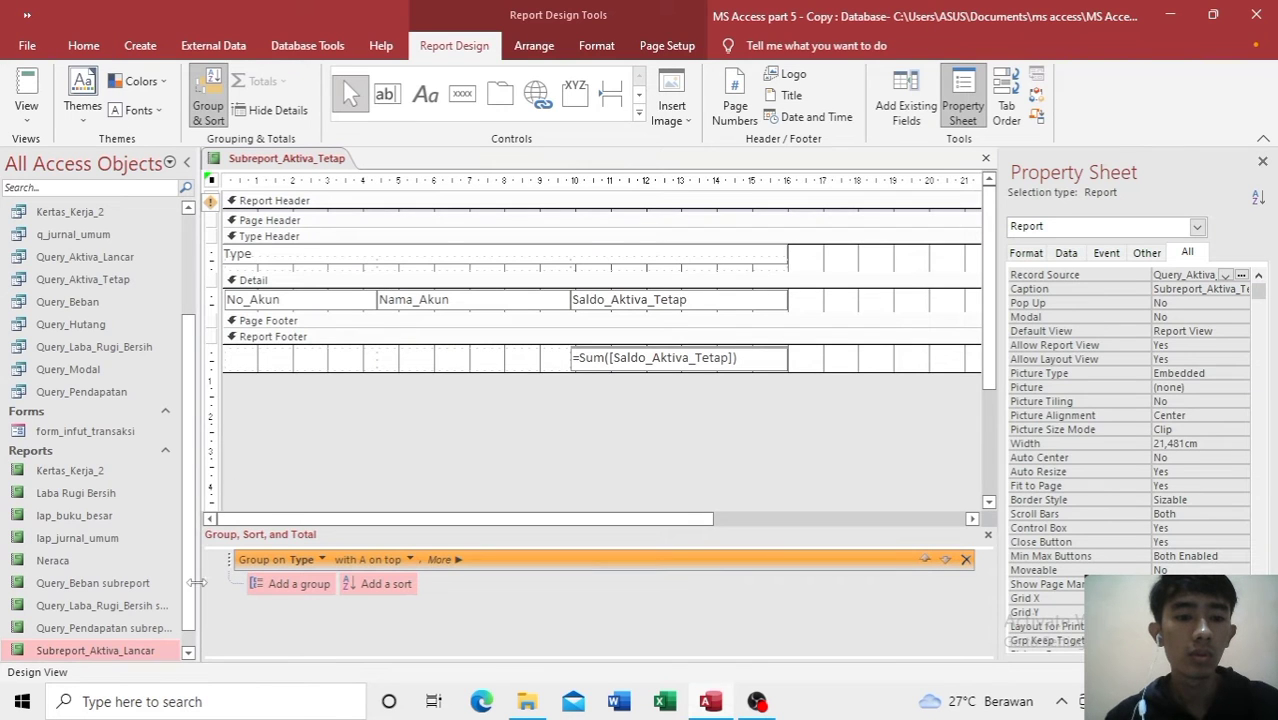
Step: Save a copy of the Subreport_Aktiva_Tetap report as Subreport_Hutang
click(187, 651)
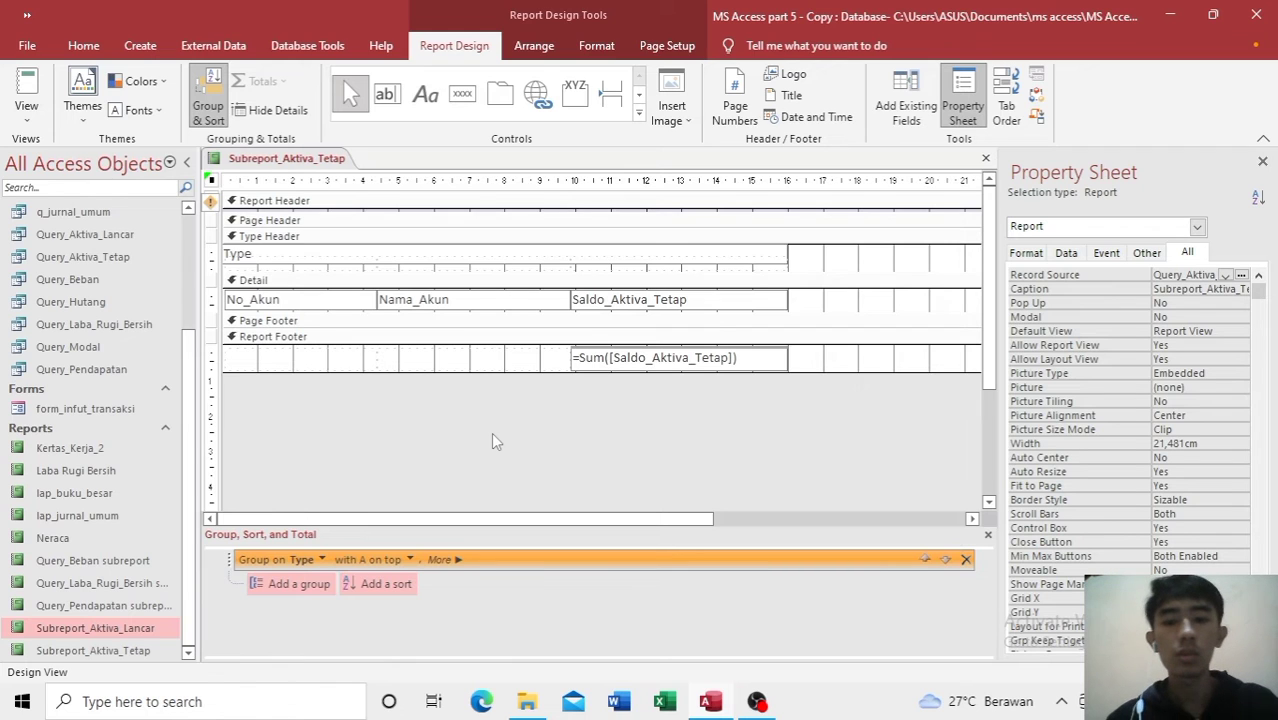
key(F12)
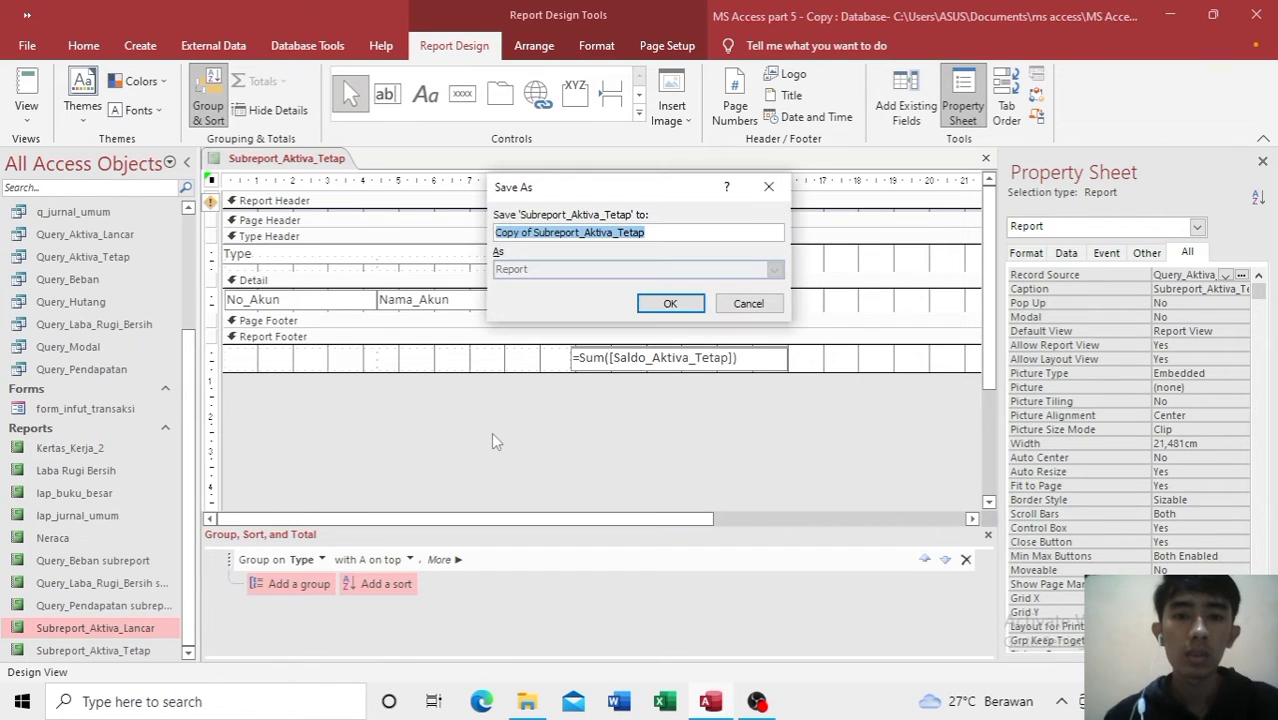
click(675, 231)
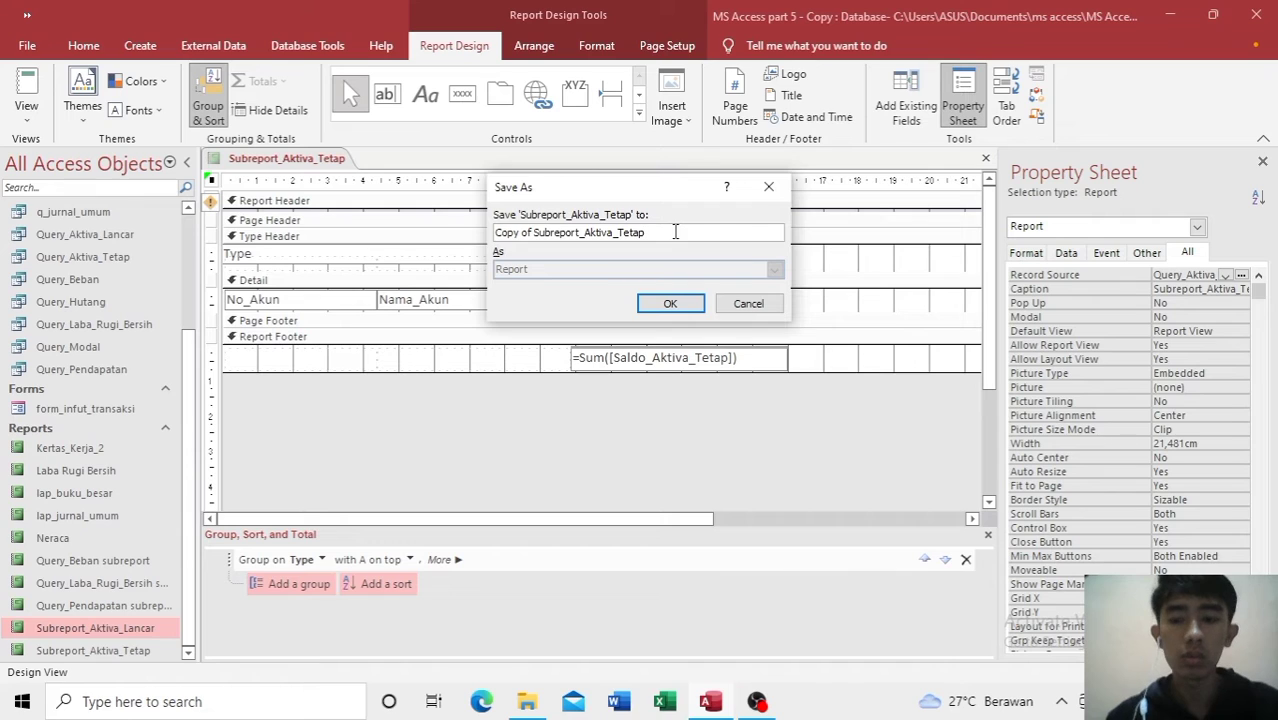
key(BackSpace)
key(BackSpace)
key(BackSpace)
key(BackSpace)
key(BackSpace)
key(BackSpace)
key(BackSpace)
key(BackSpace)
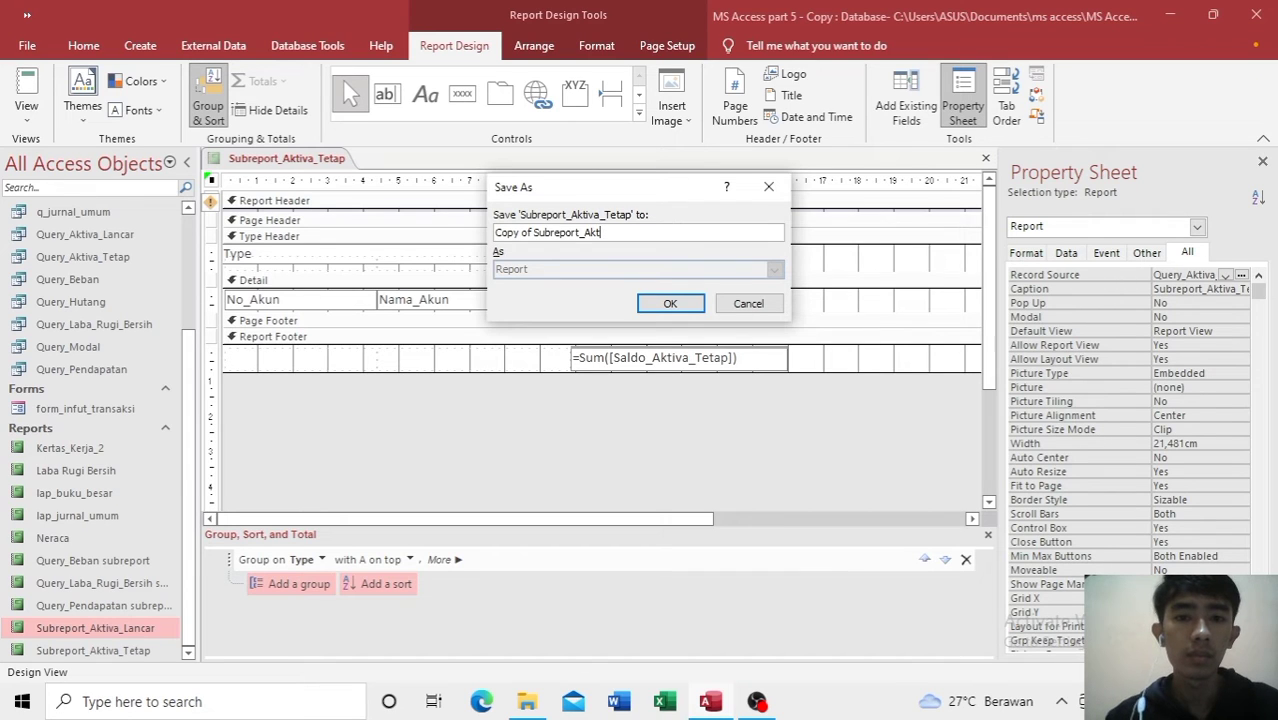
key(BackSpace)
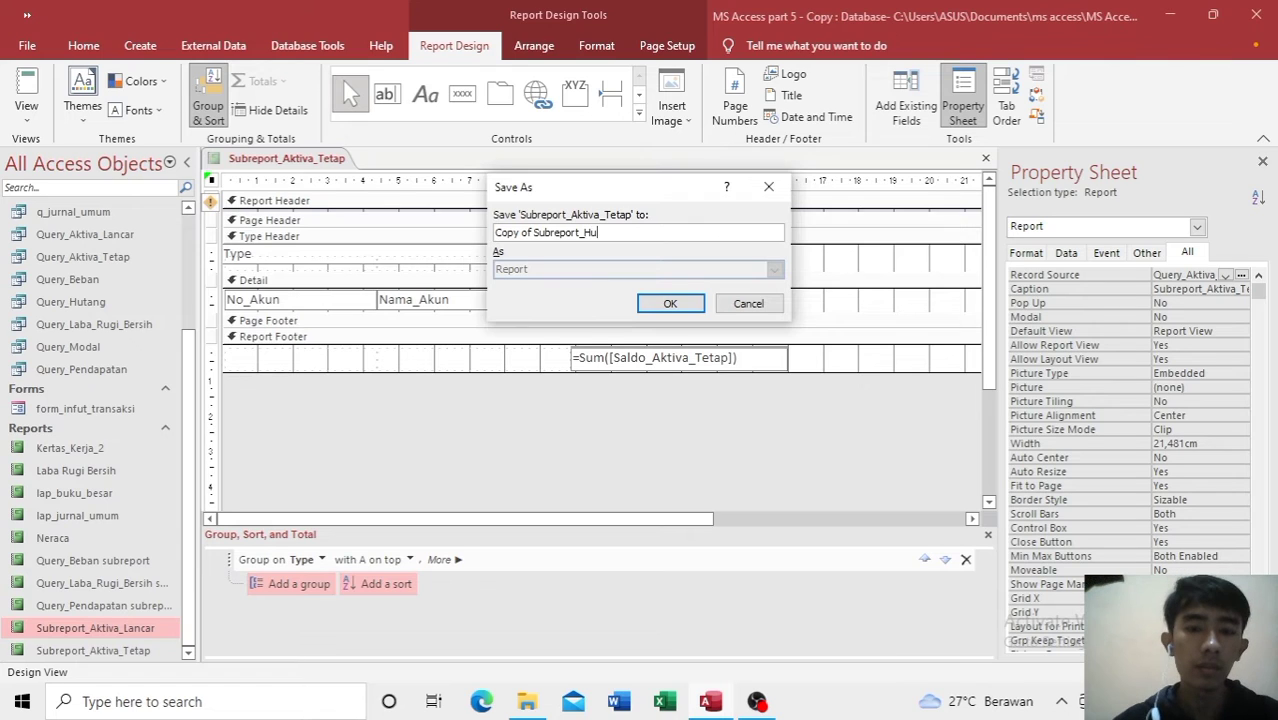
text(Hutang)
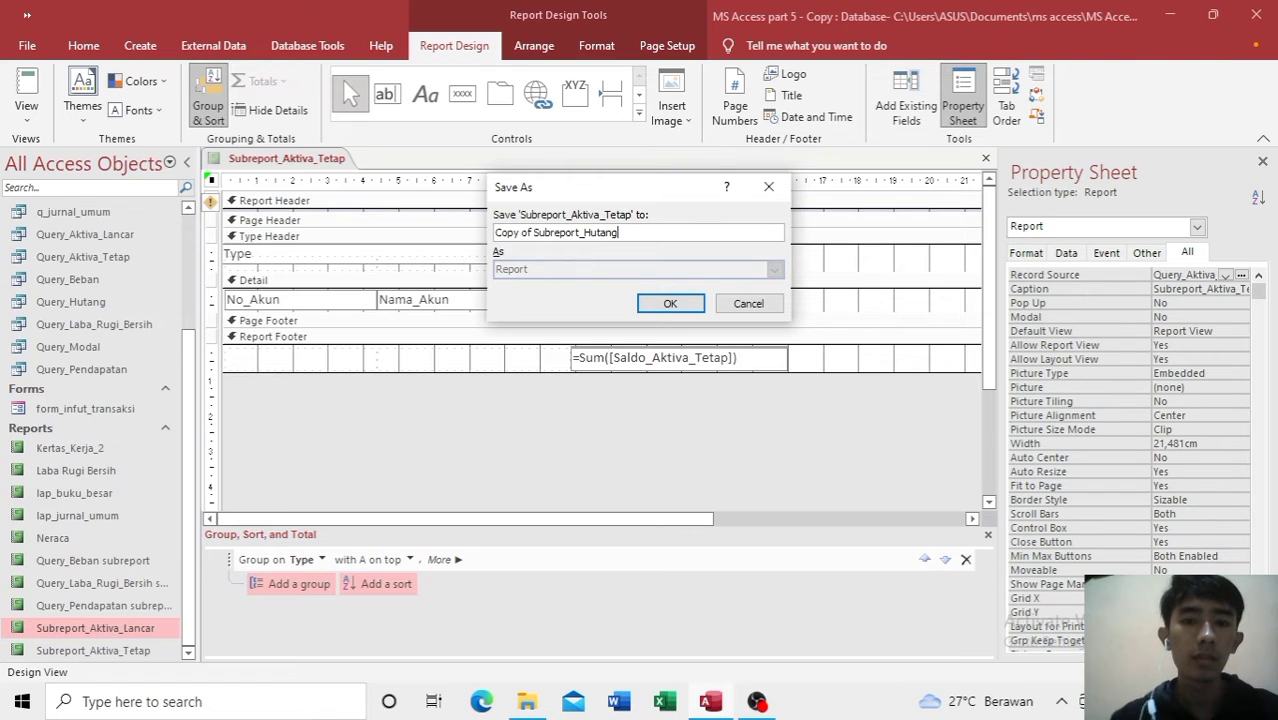
click(533, 233)
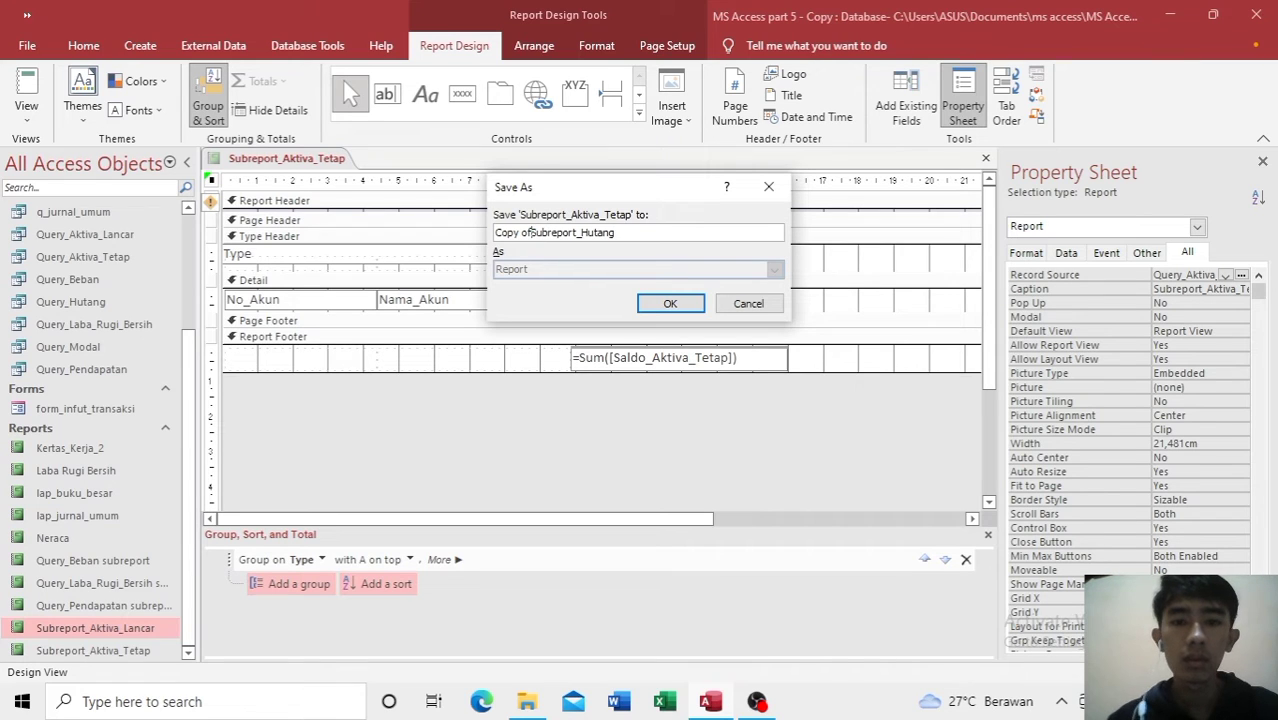
key(BackSpace)
key(BackSpace)
key(BackSpace)
key(BackSpace)
key(BackSpace)
key(BackSpace)
key(BackSpace)
key(BackSpace)
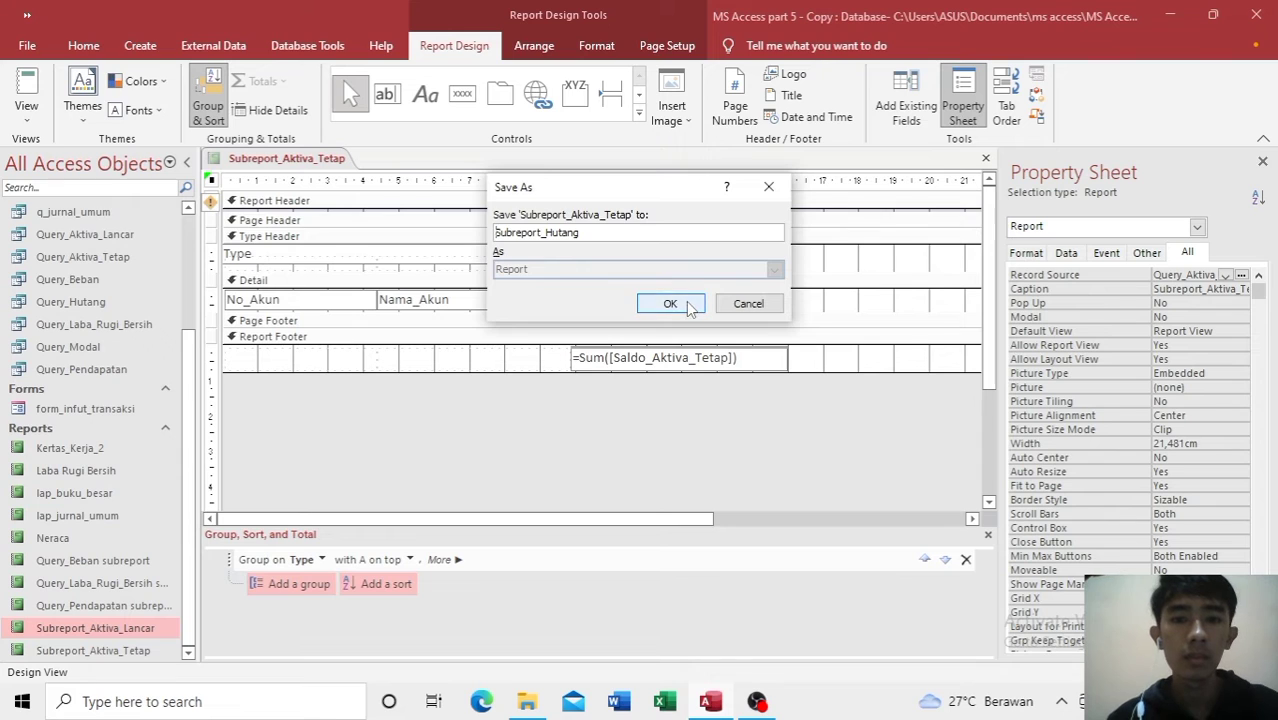
click(688, 300)
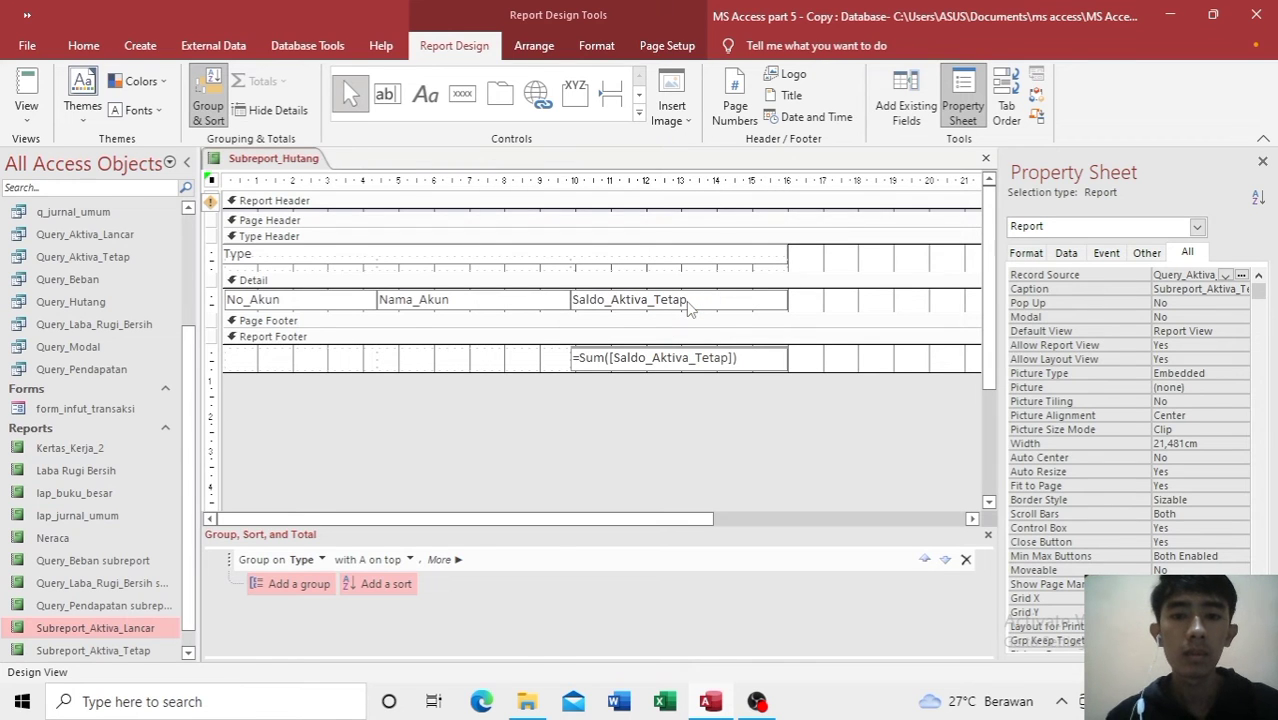
Step: Set the record source of the Subreport_Hutang report to Query_Hutang
click(686, 301)
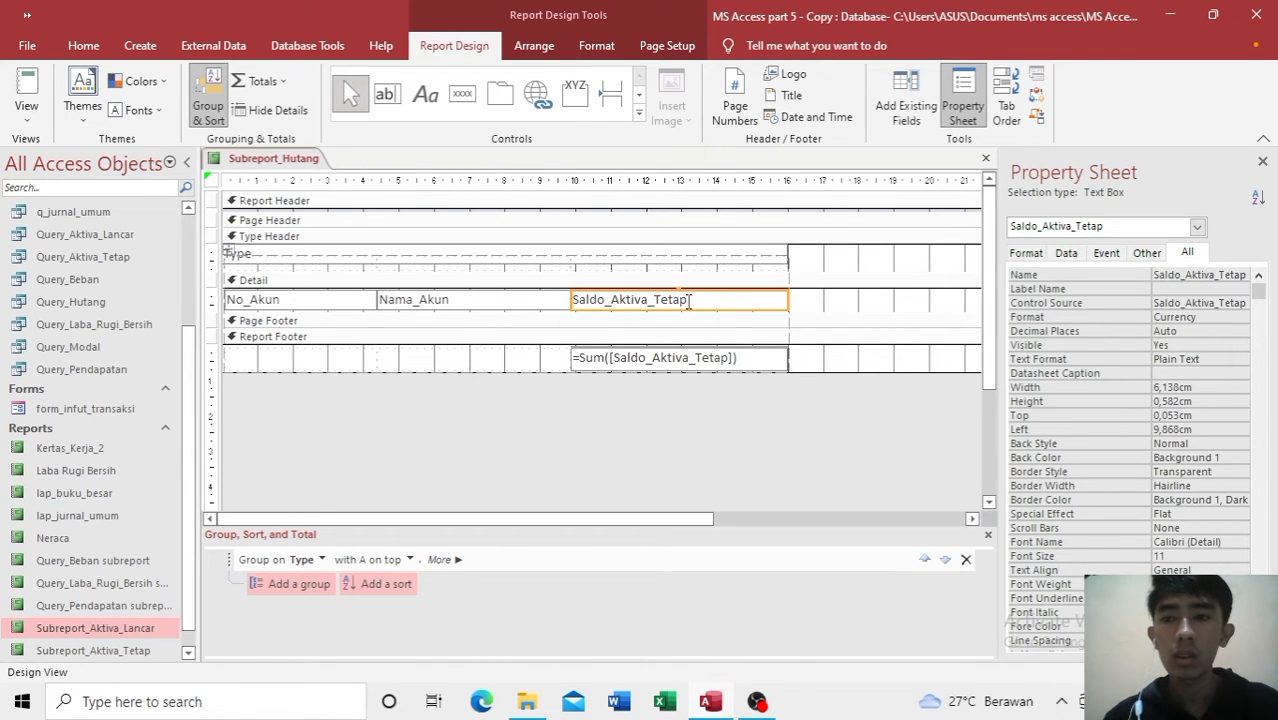
click(816, 455)
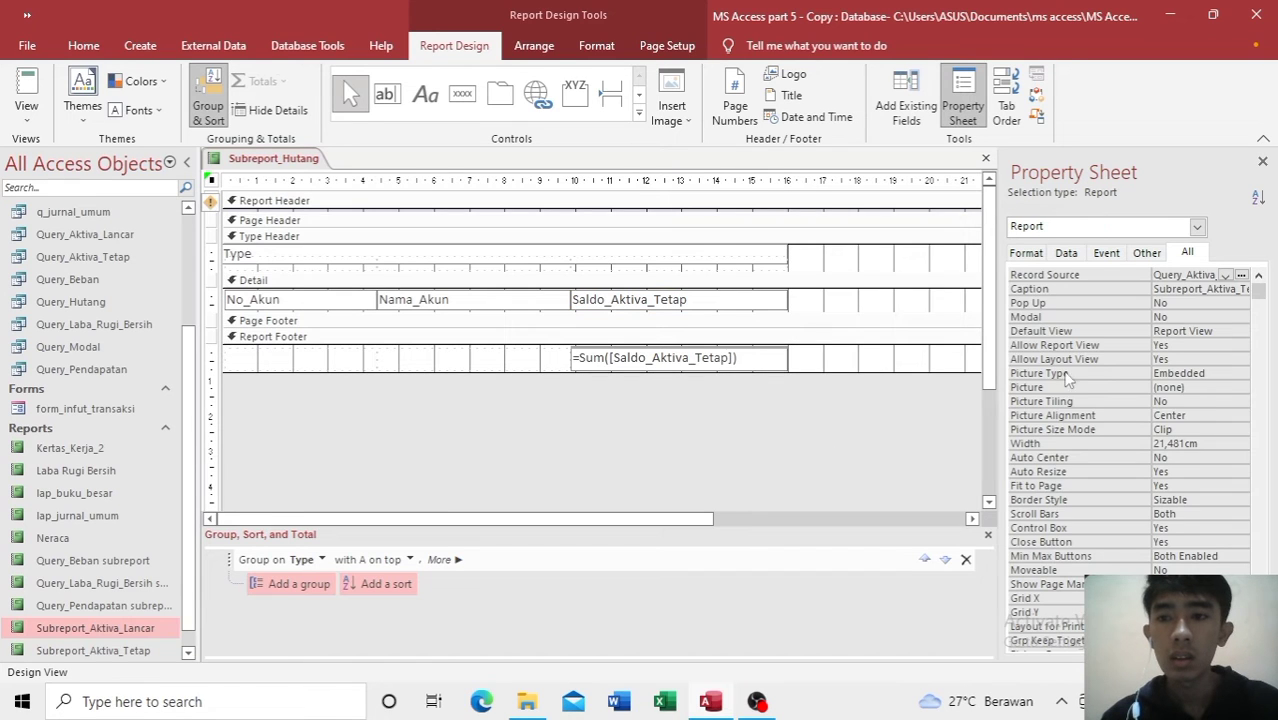
click(1226, 276)
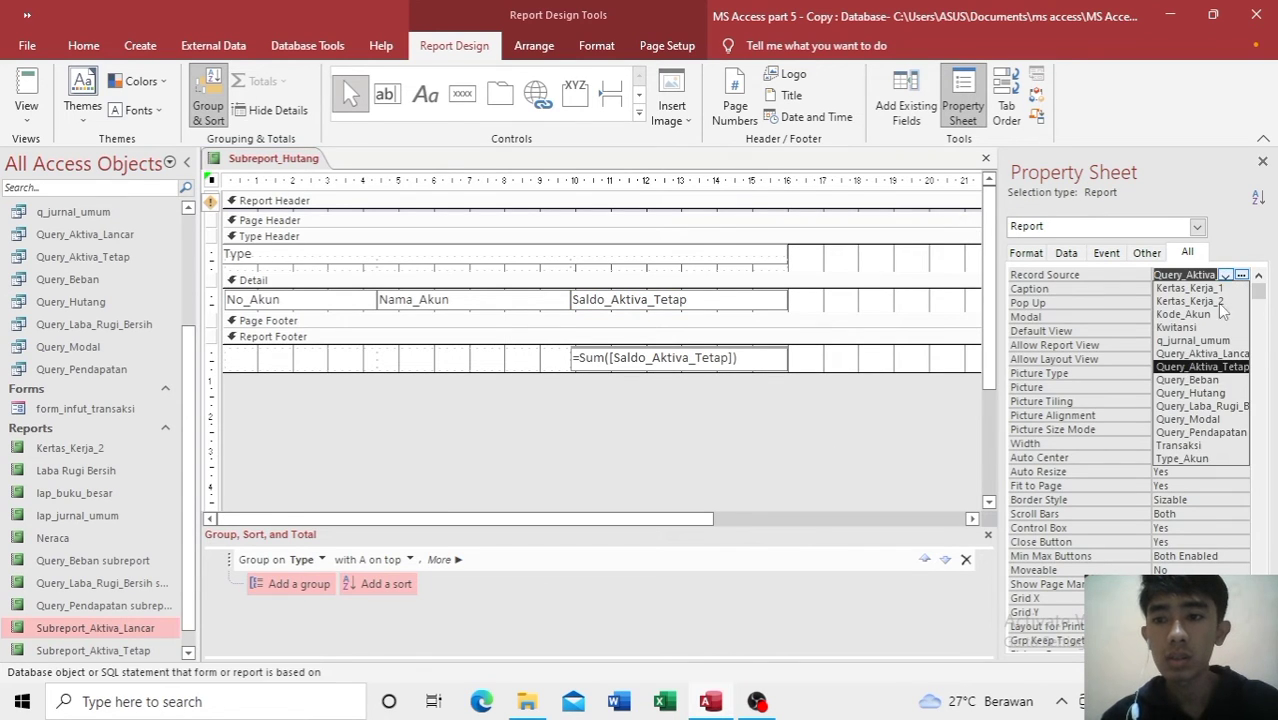
click(1216, 393)
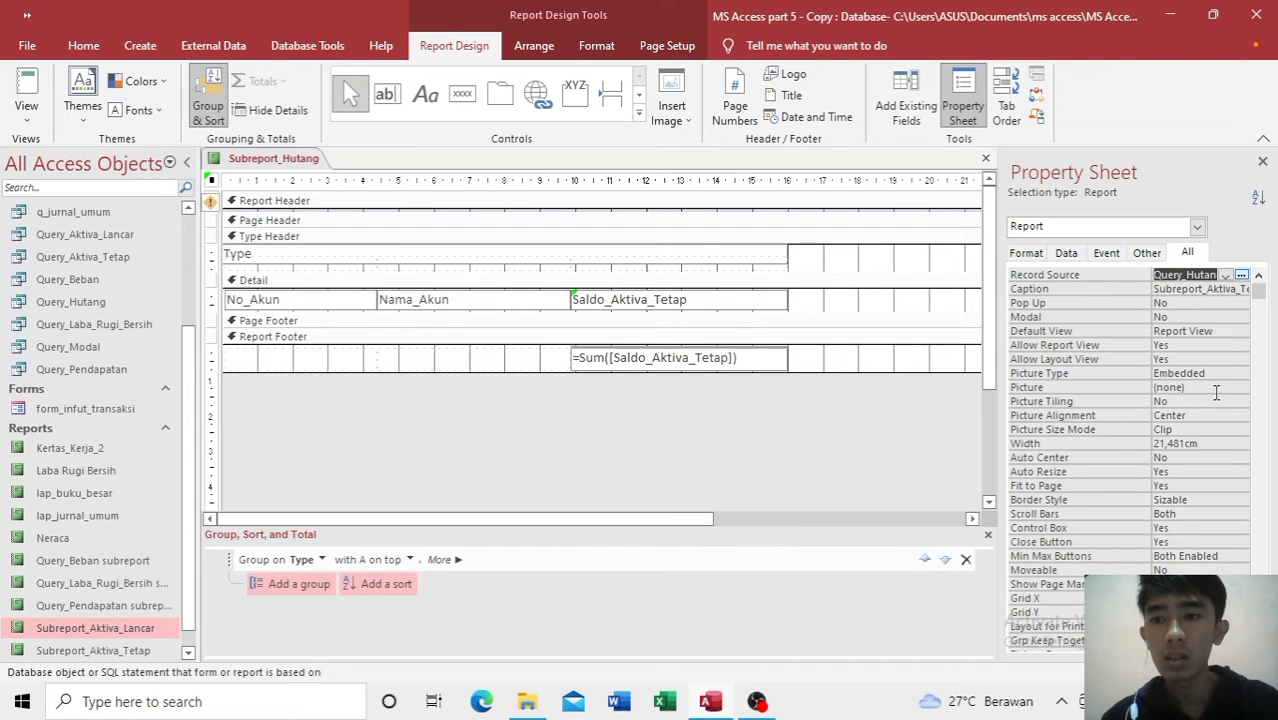
Step: Change the report's caption to Subreport_Hutang
click(1244, 289)
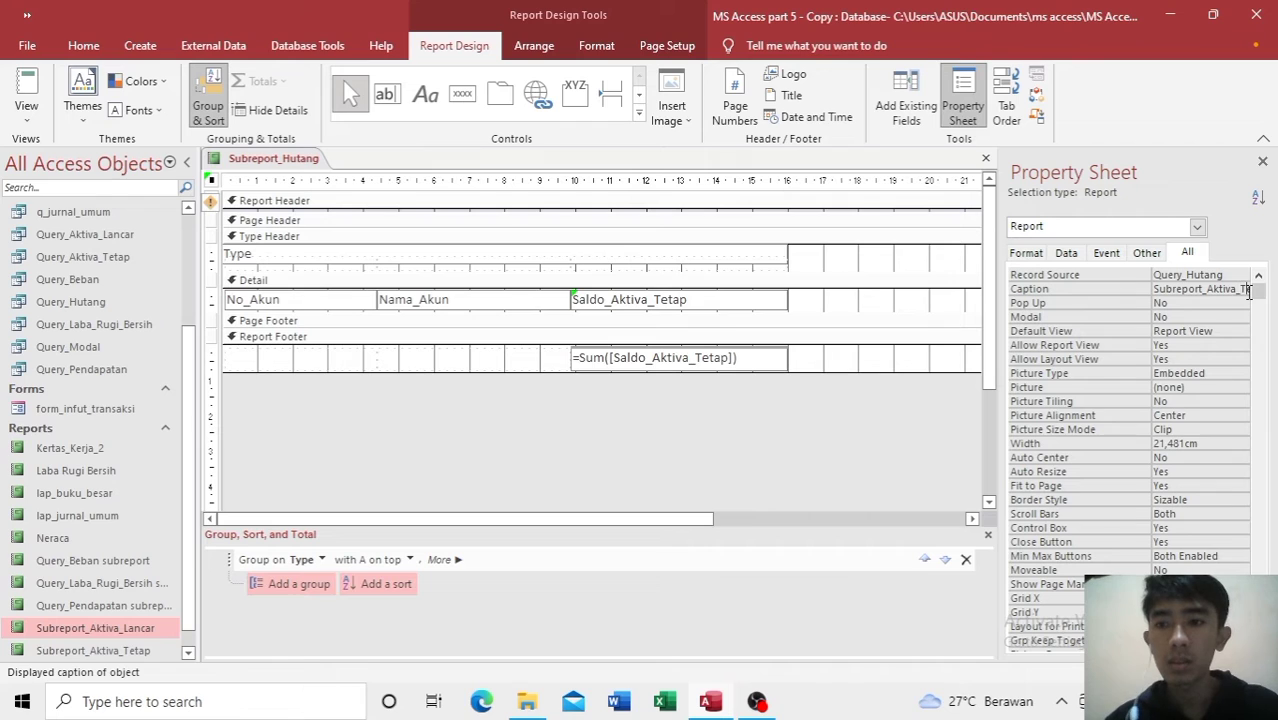
key(Right)
key(Right)
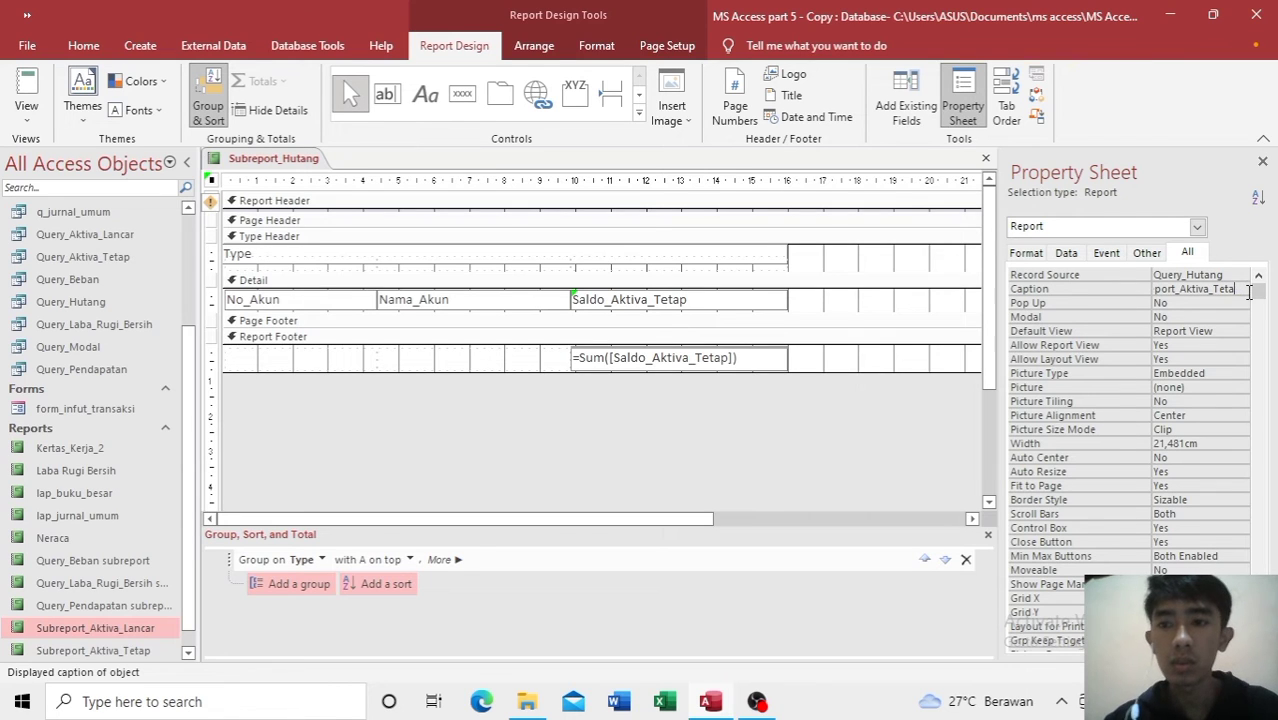
key(BackSpace)
key(BackSpace)
key(BackSpace)
key(BackSpace)
key(BackSpace)
key(BackSpace)
key(BackSpace)
key(BackSpace)
key(BackSpace)
key(BackSpace)
key(BackSpace)
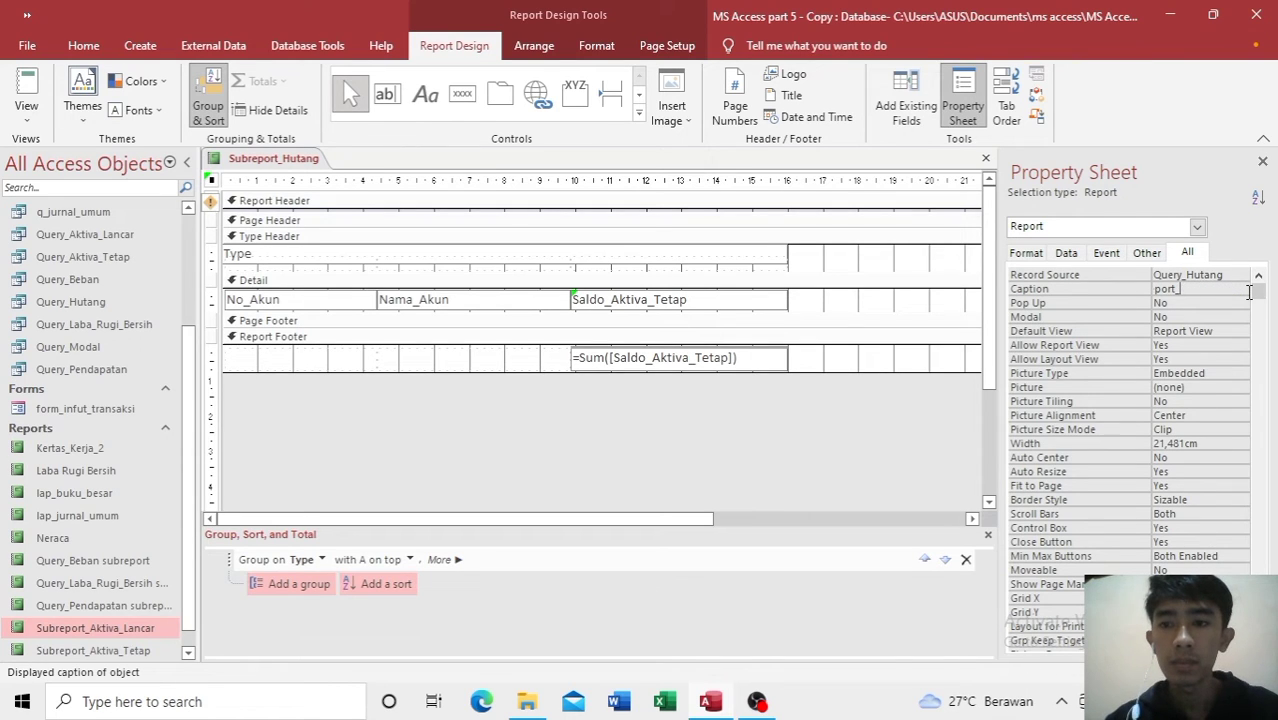
text(HU)
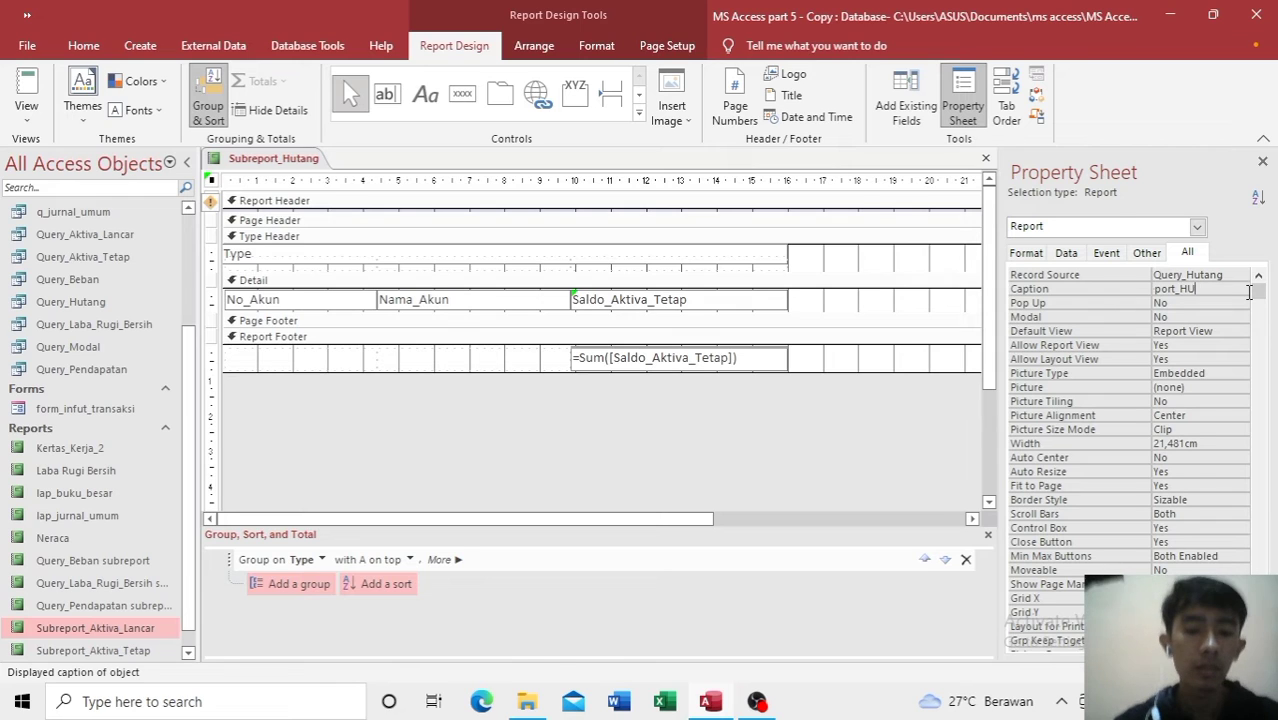
key(BackSpace)
key(BackSpace)
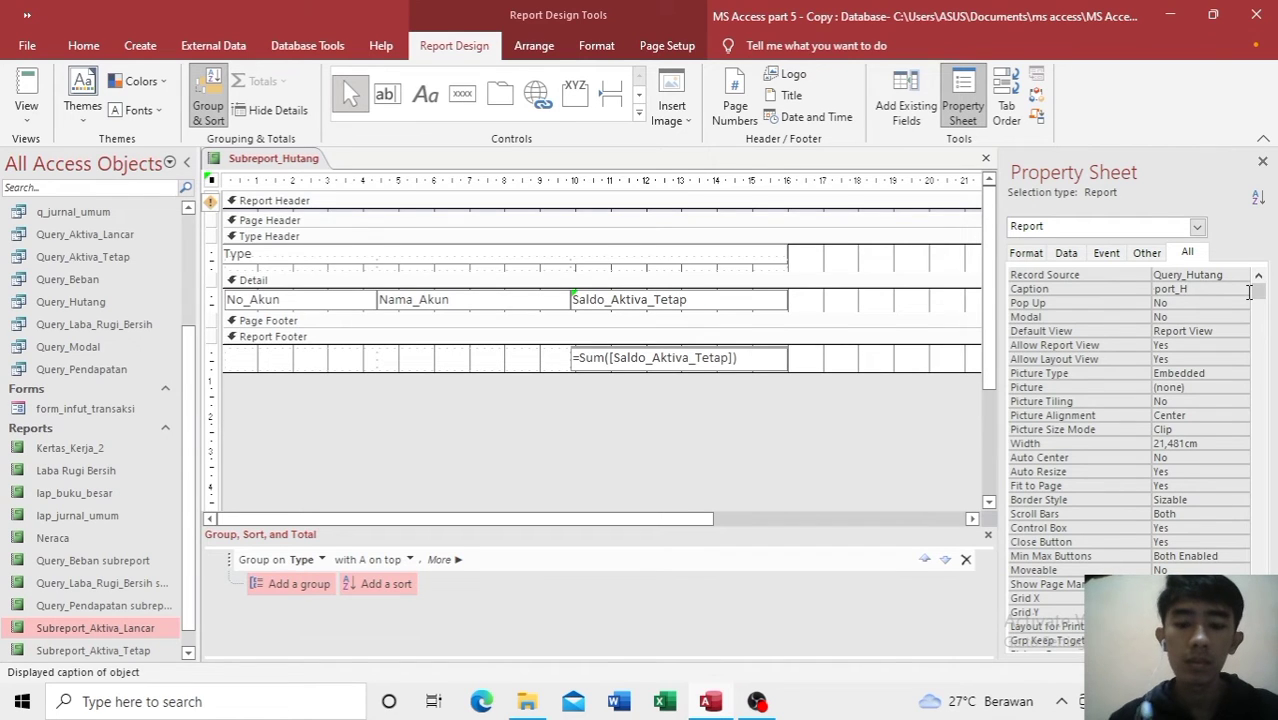
text(utang)
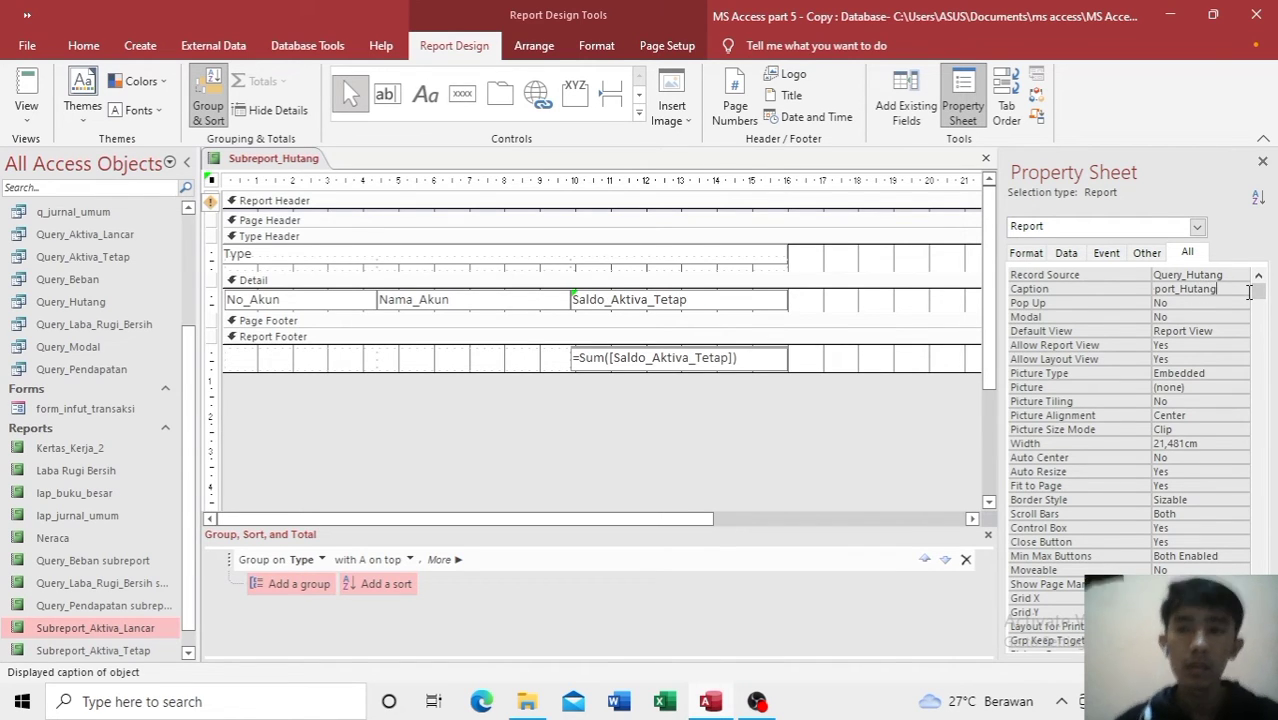
click(891, 446)
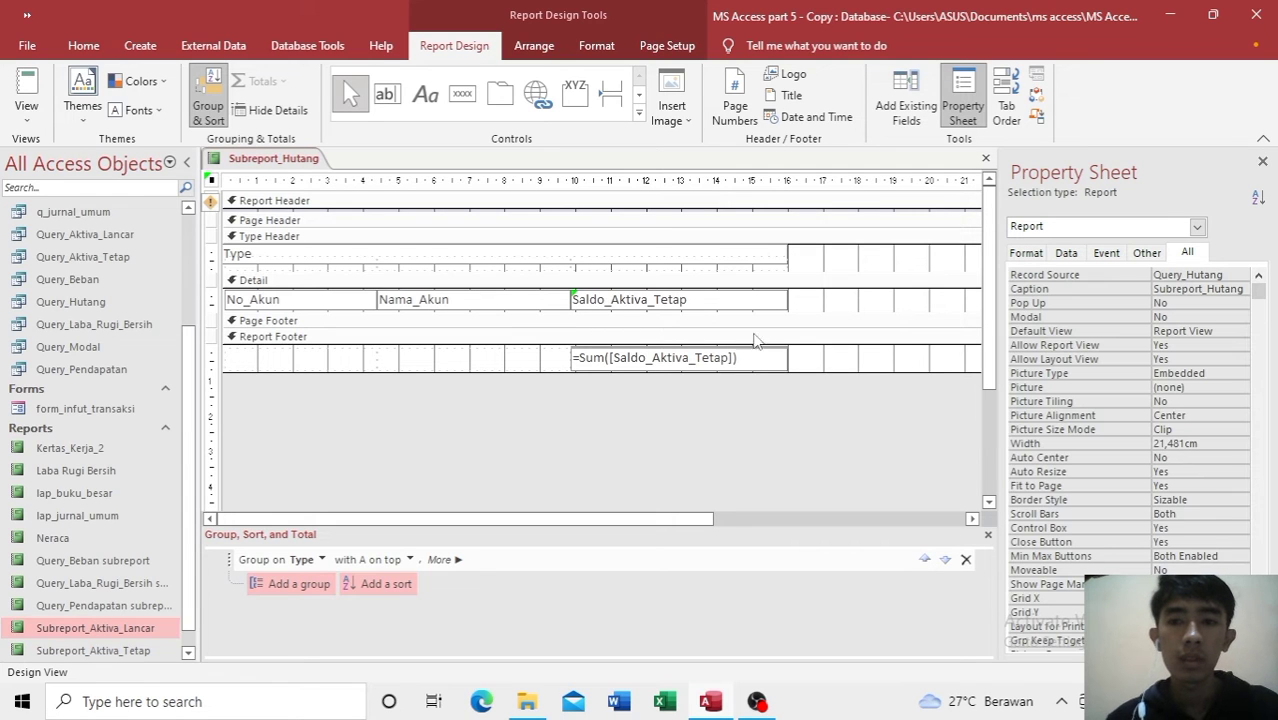
Step: Bind the balance text box in the Detail section to NR_Kredit in place of the fixed-assets balance field
click(733, 296)
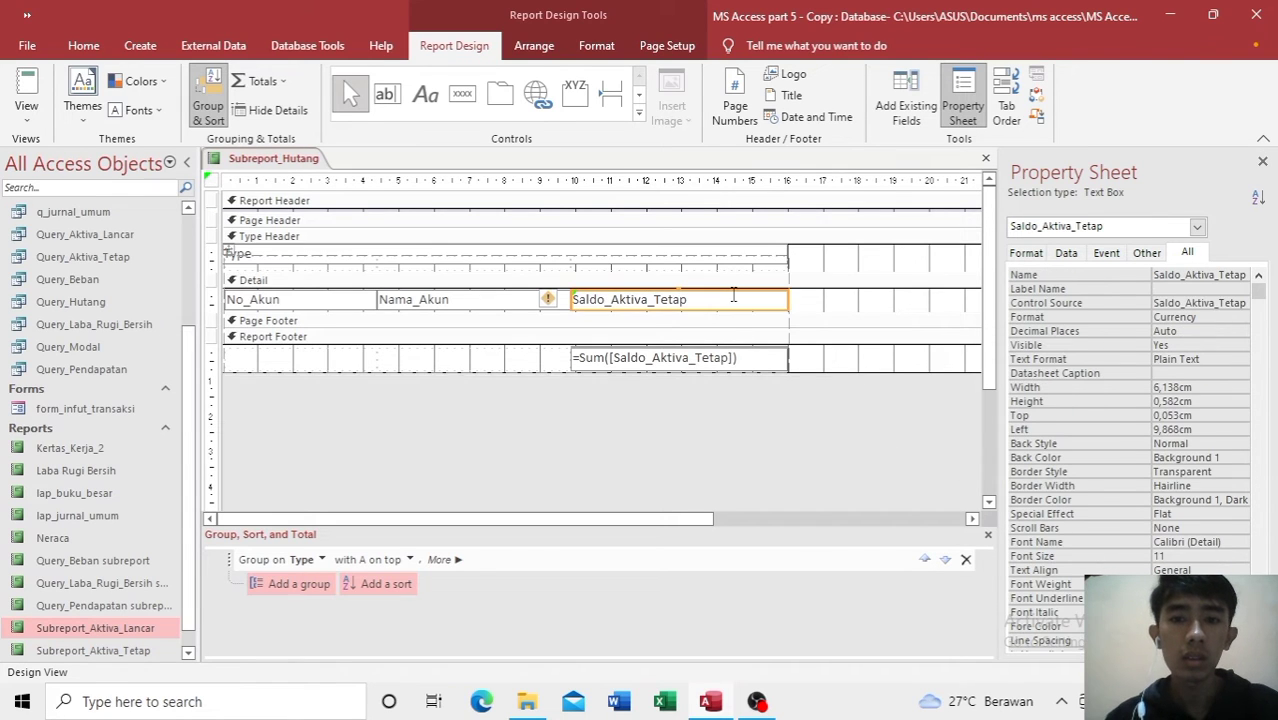
click(731, 297)
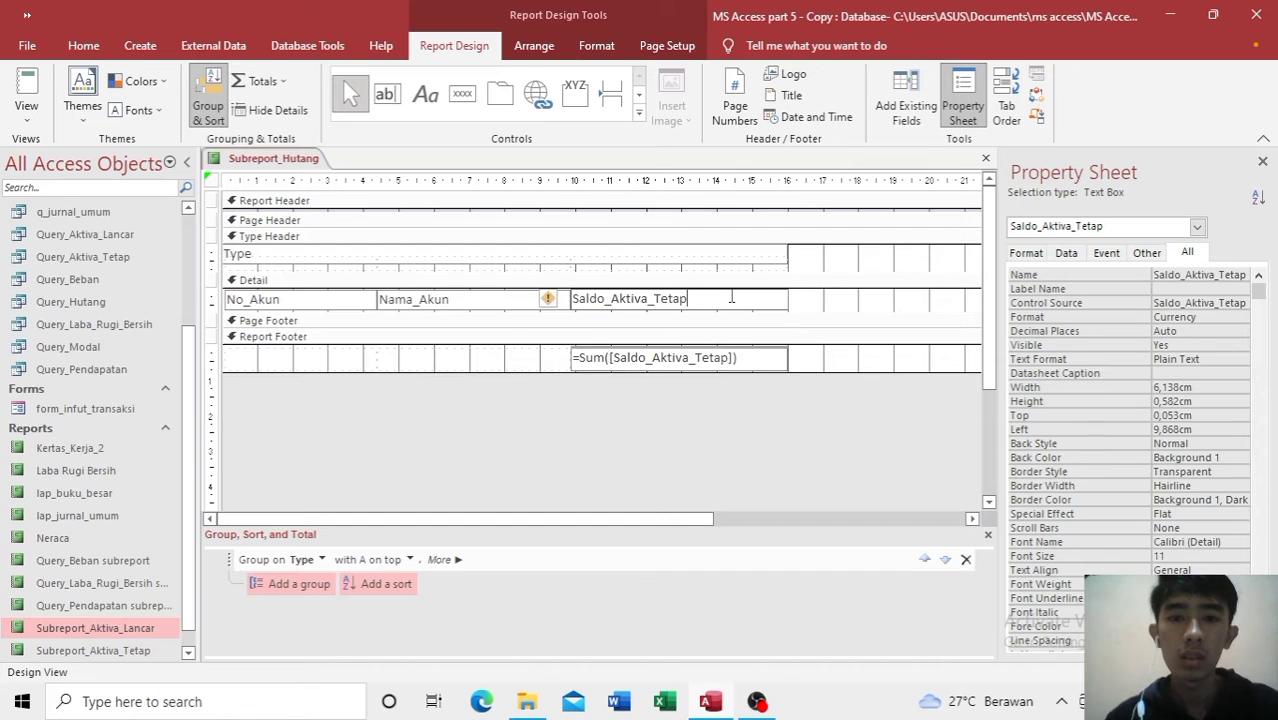
key(BackSpace)
key(BackSpace)
key(BackSpace)
key(BackSpace)
key(BackSpace)
key(BackSpace)
key(BackSpace)
key(BackSpace)
key(BackSpace)
key(BackSpace)
key(BackSpace)
key(BackSpace)
key(BackSpace)
key(BackSpace)
key(BackSpace)
key(BackSpace)
key(BackSpace)
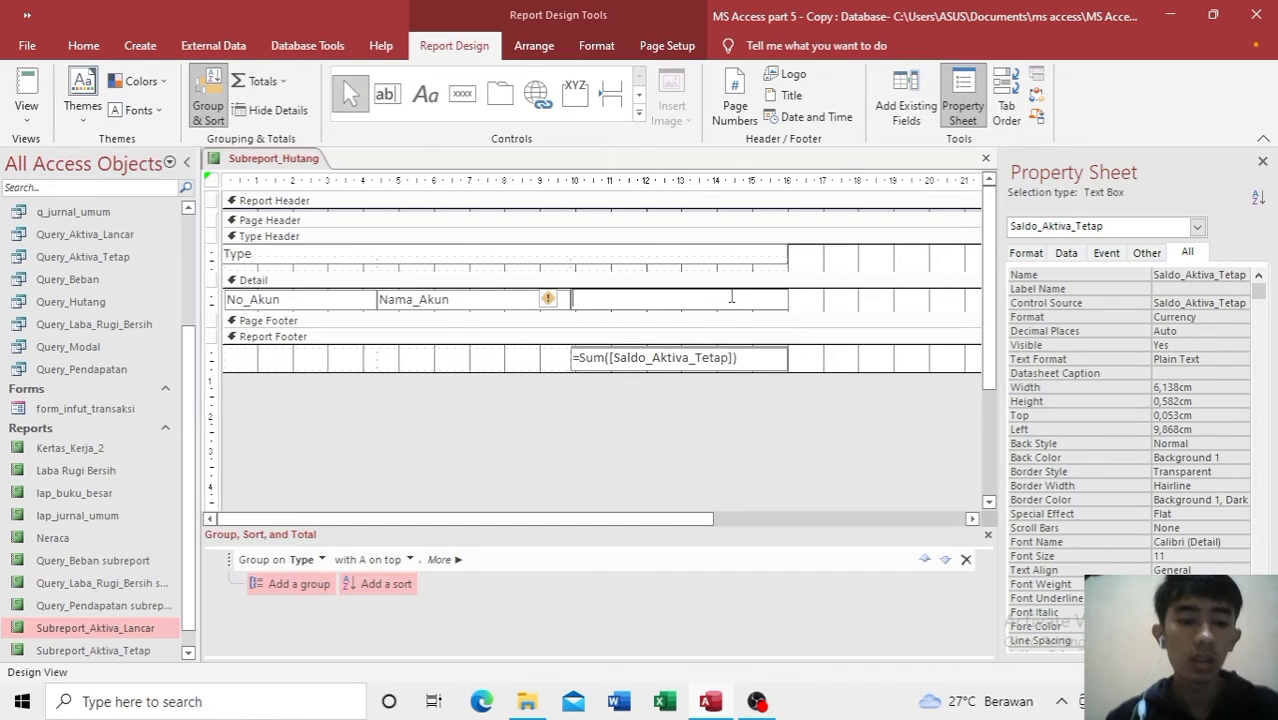
text(N)
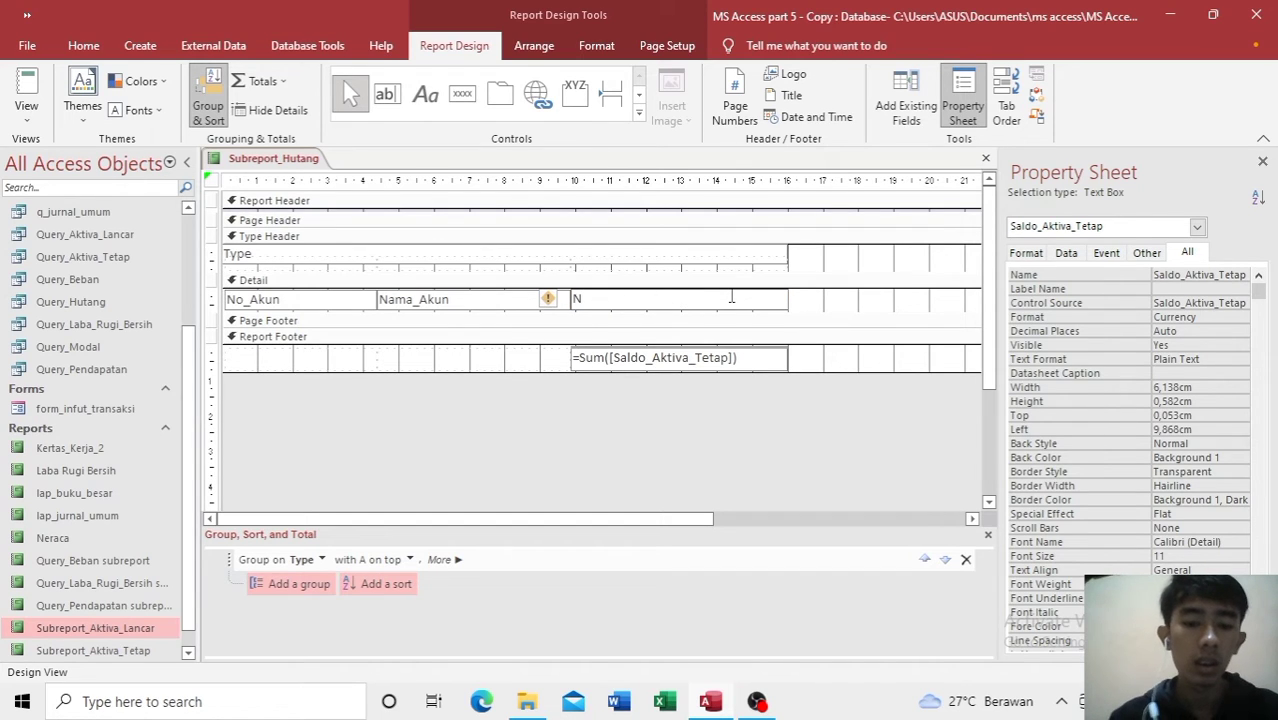
text(R_K)
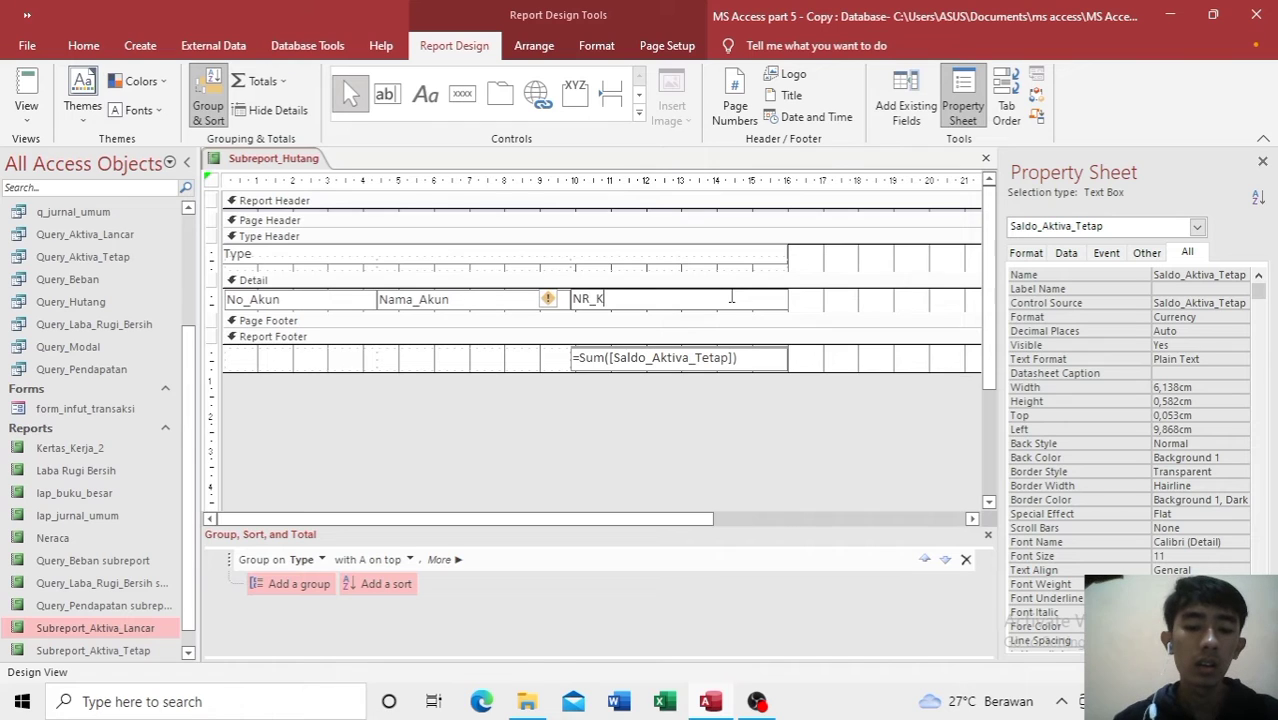
text(redit)
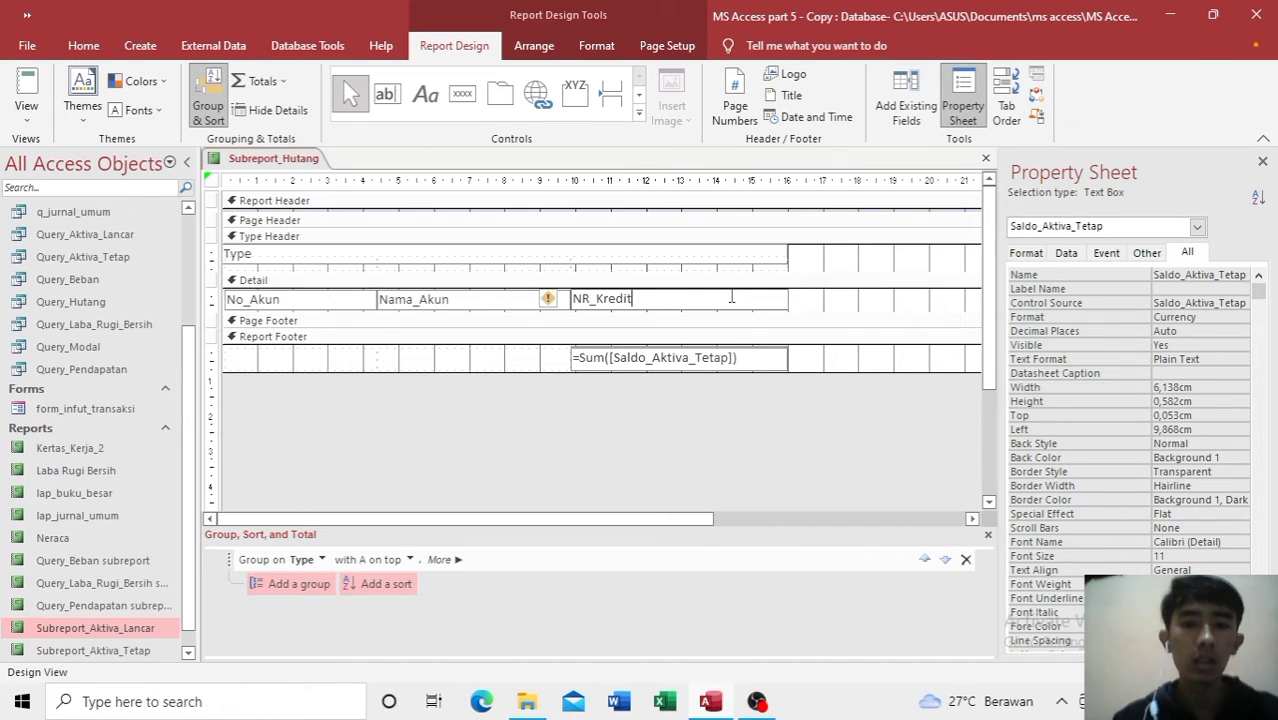
click(697, 416)
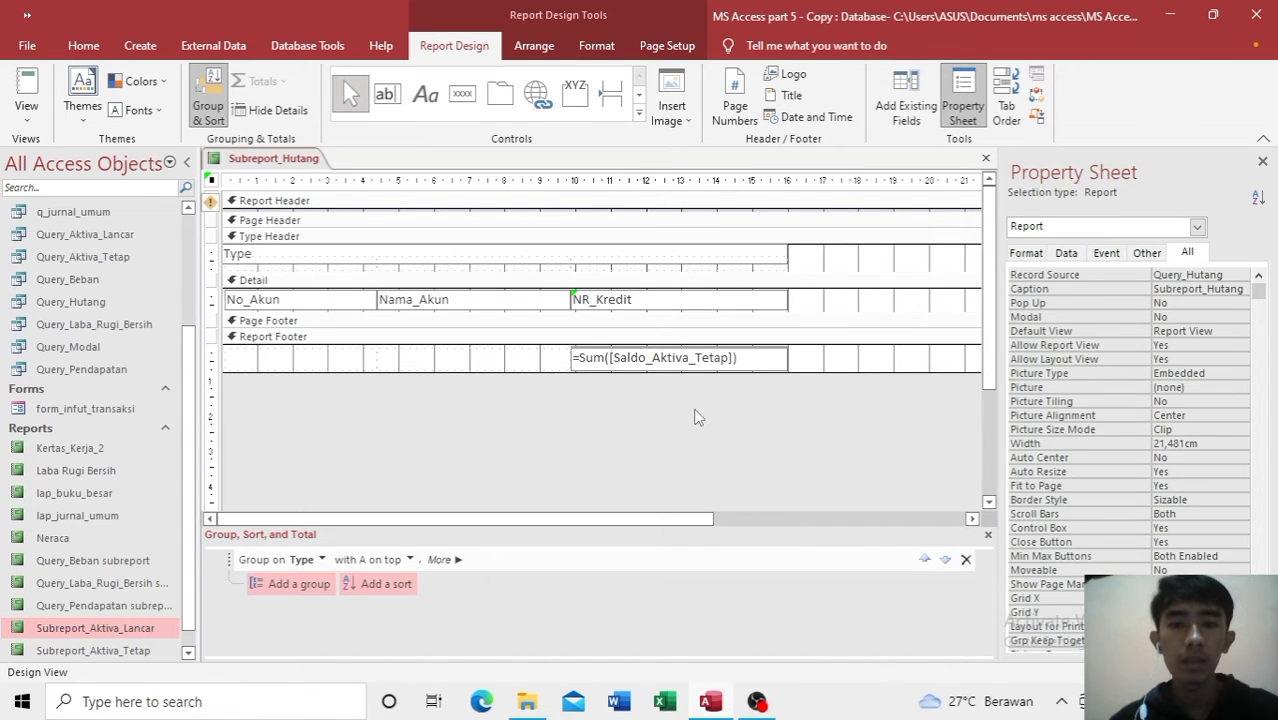
Step: Change the report footer total's expression to =Sum([NR_Kredit])
click(720, 357)
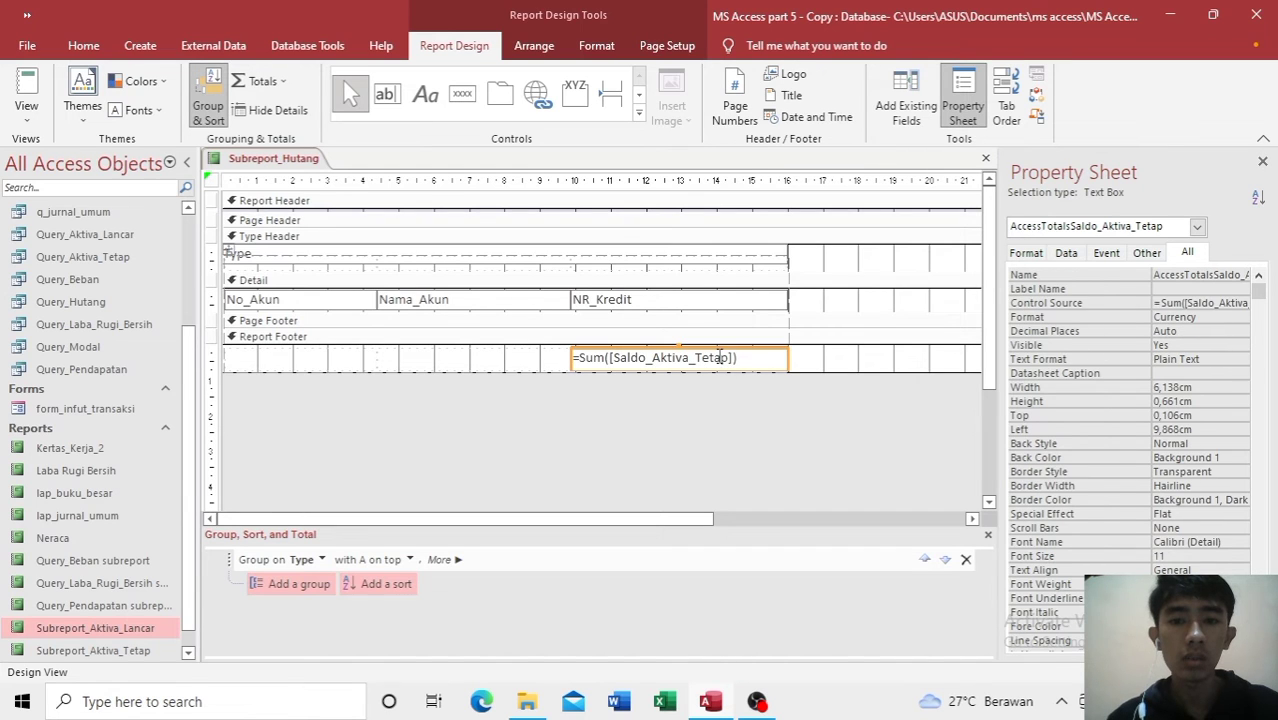
click(727, 357)
key(BackSpace)
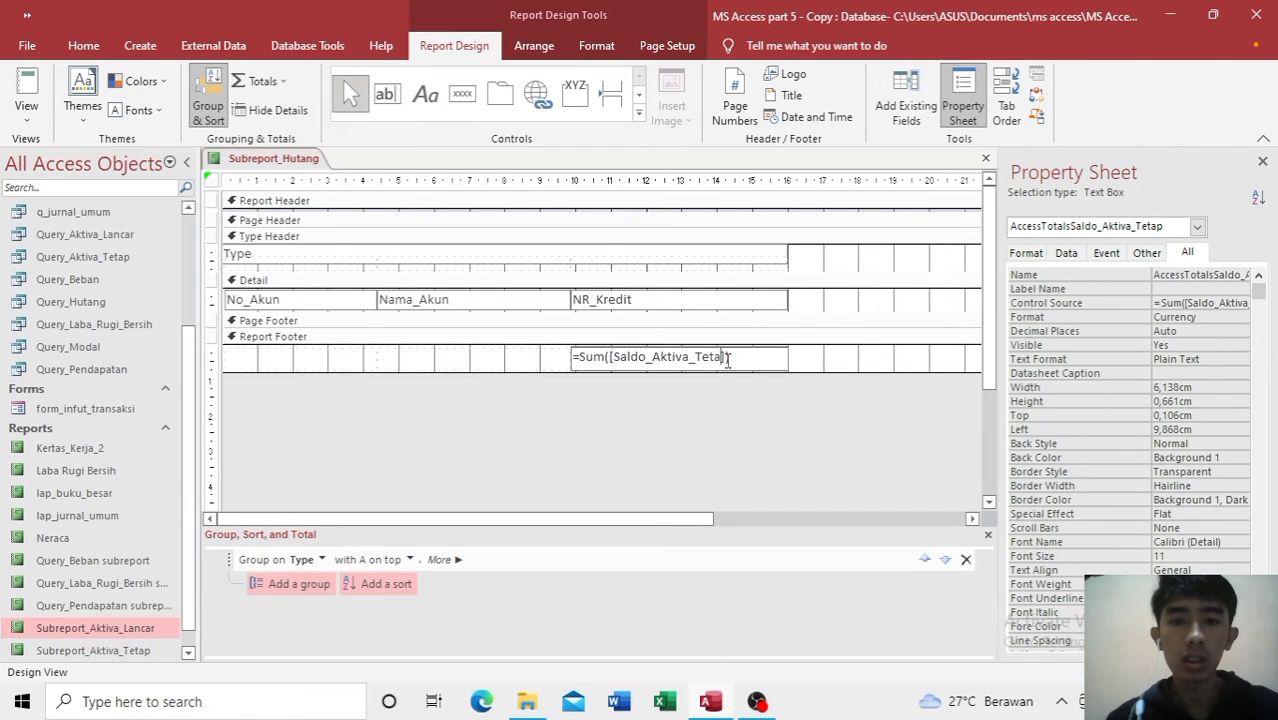
key(BackSpace)
key(BackSpace)
key(BackSpace)
key(BackSpace)
key(BackSpace)
key(BackSpace)
key(BackSpace)
key(BackSpace)
key(BackSpace)
key(BackSpace)
key(BackSpace)
key(BackSpace)
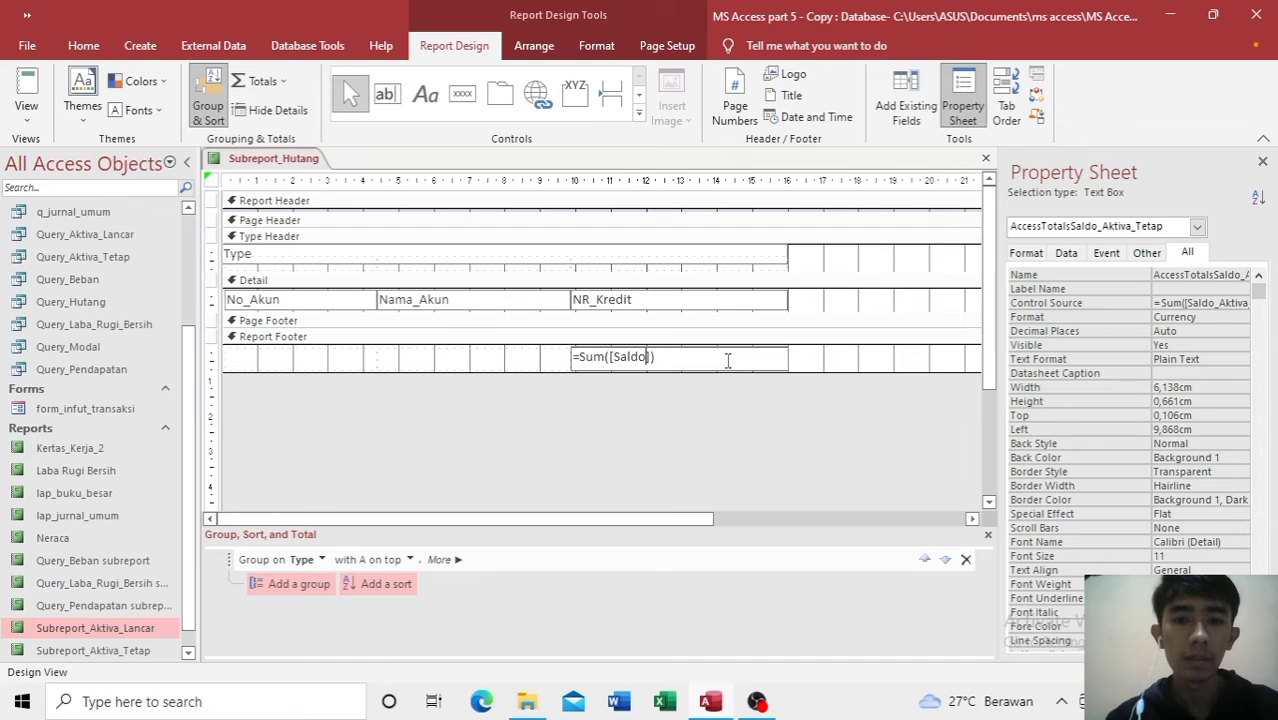
key(BackSpace)
key(BackSpace)
key(BackSpace)
key(BackSpace)
key(BackSpace)
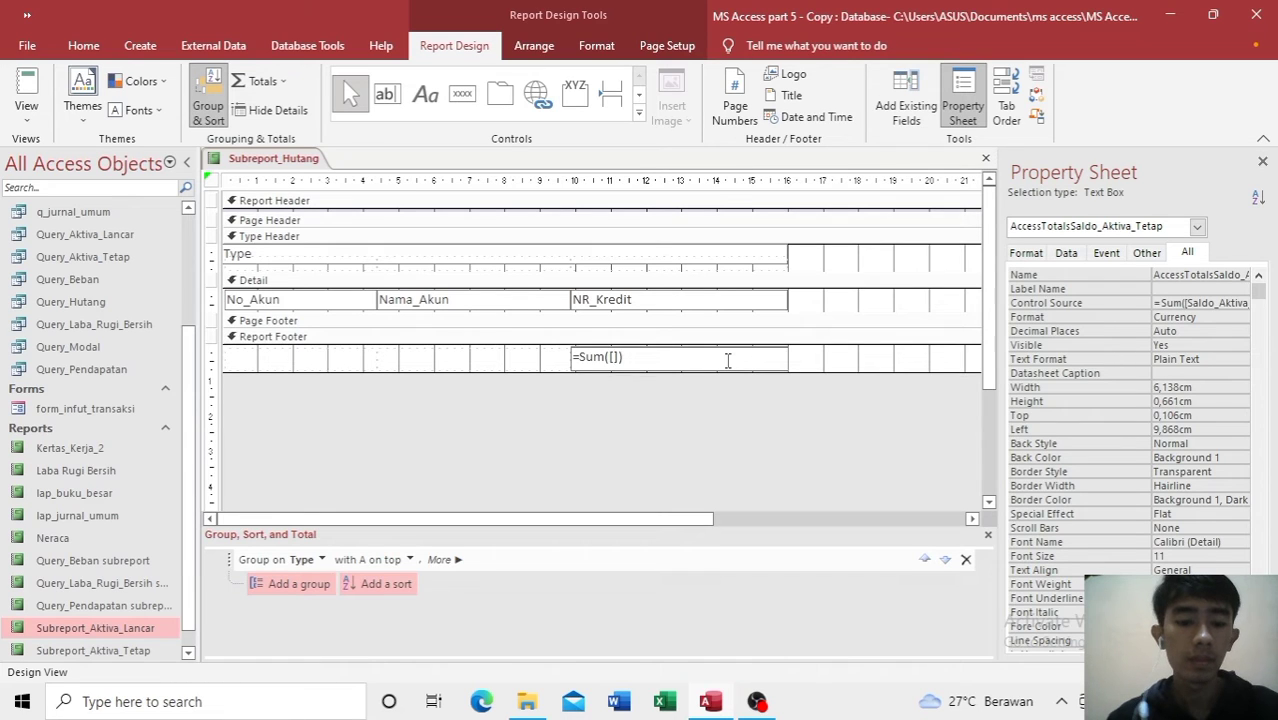
text(N)
text(R_)
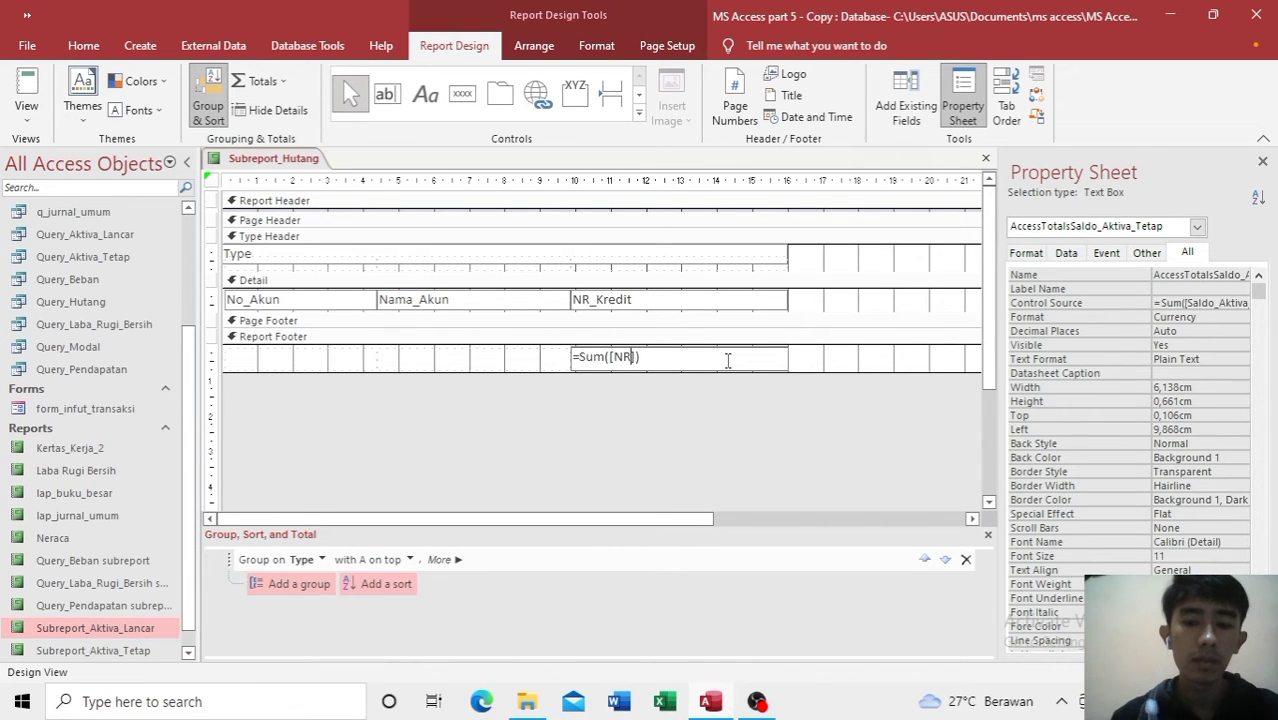
text(Kredi)
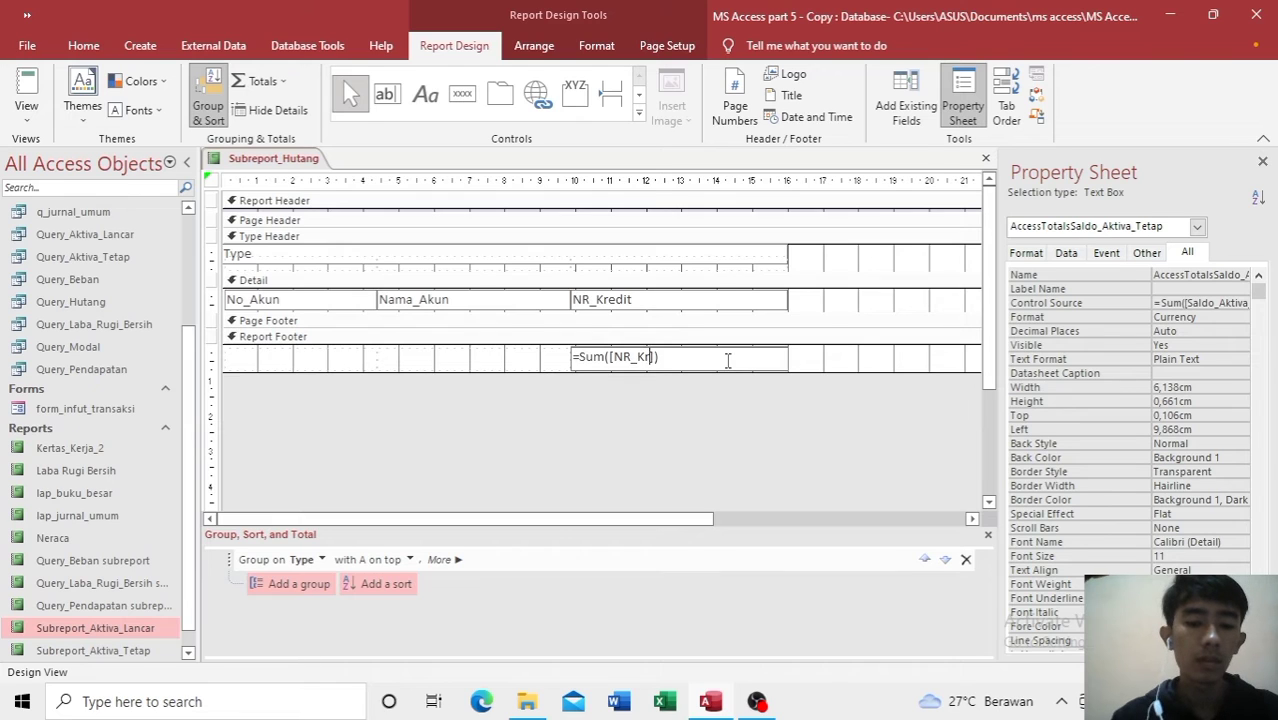
text(t)
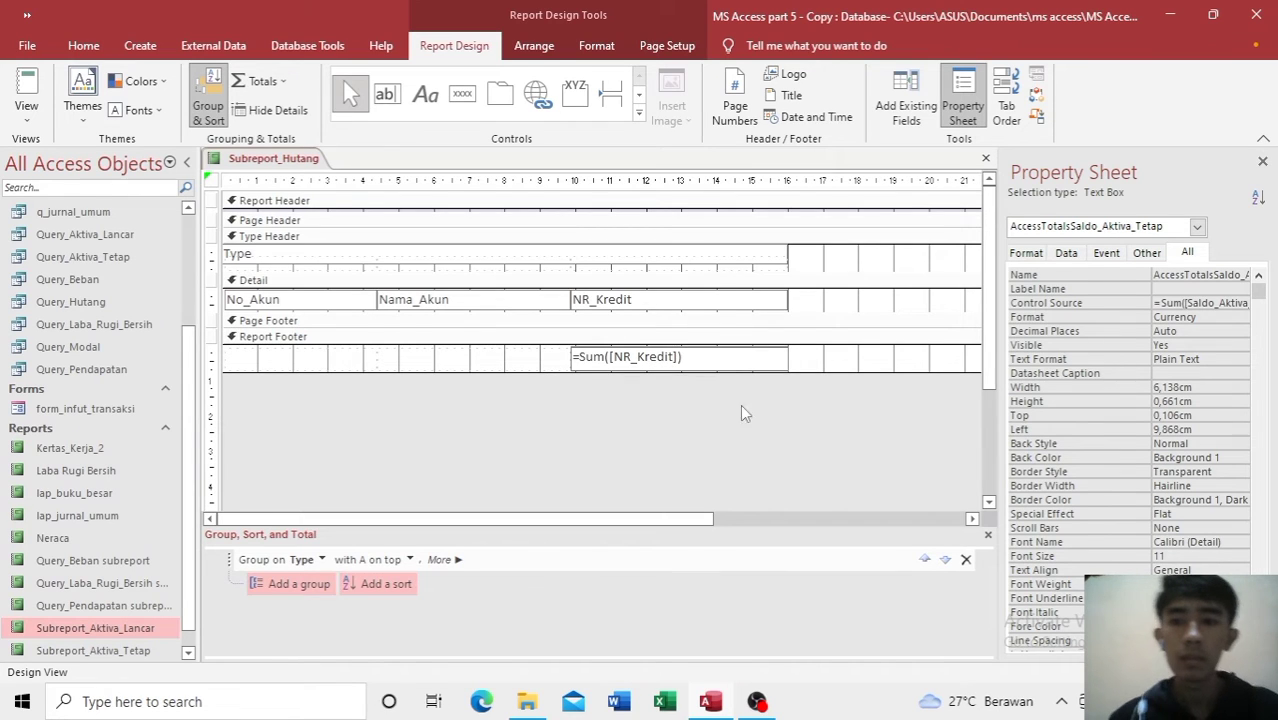
click(806, 464)
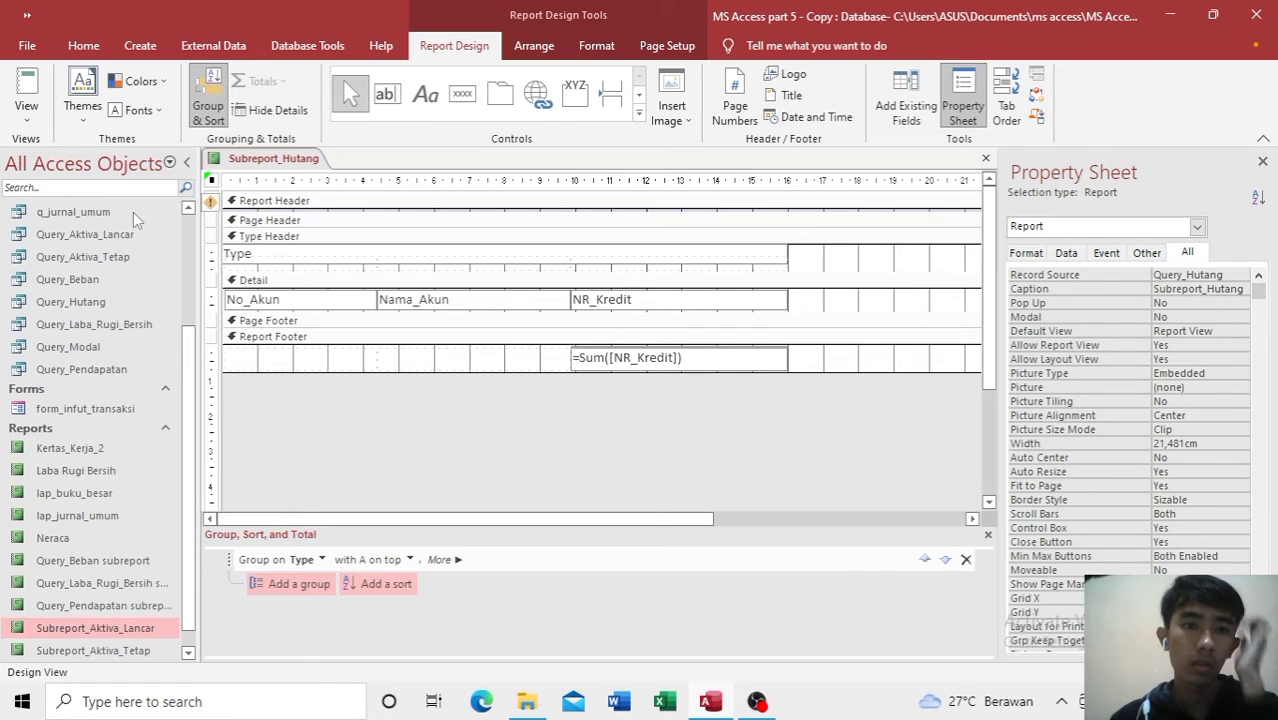
Step: Check the Subreport_Hutang report in Report View with the SumofDebit parameter left blank, and return to Design View
click(28, 98)
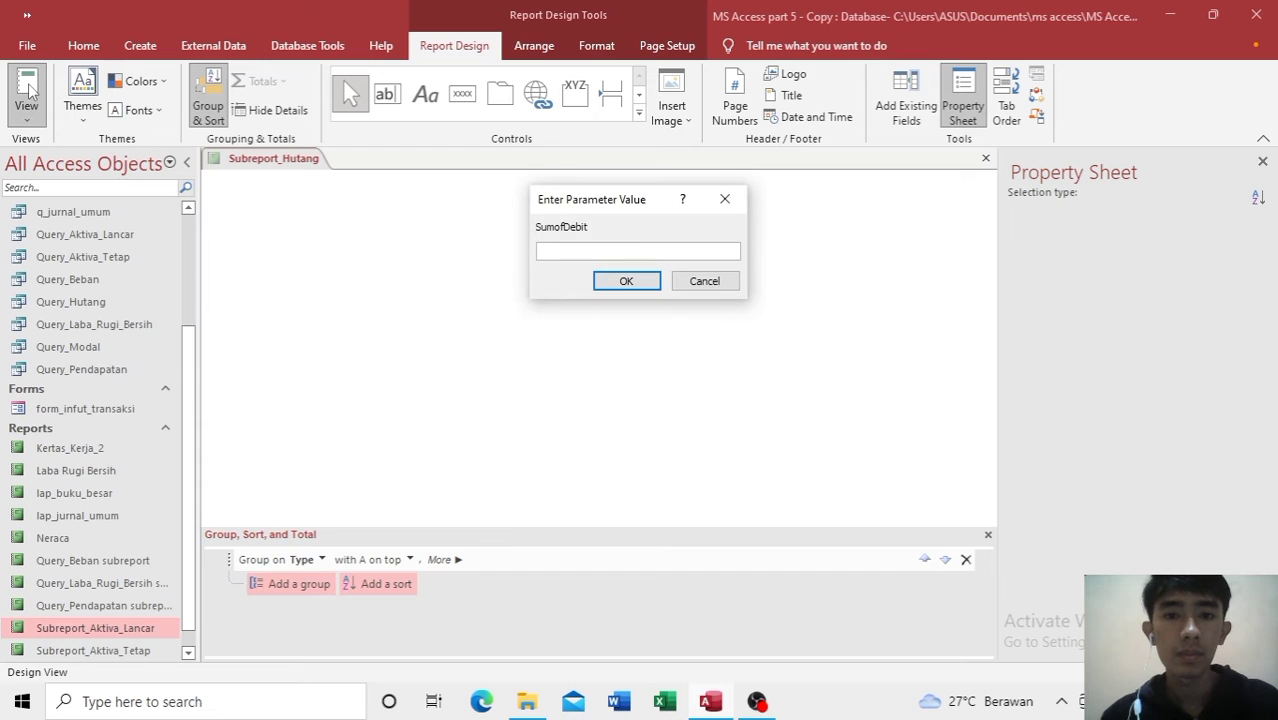
click(624, 284)
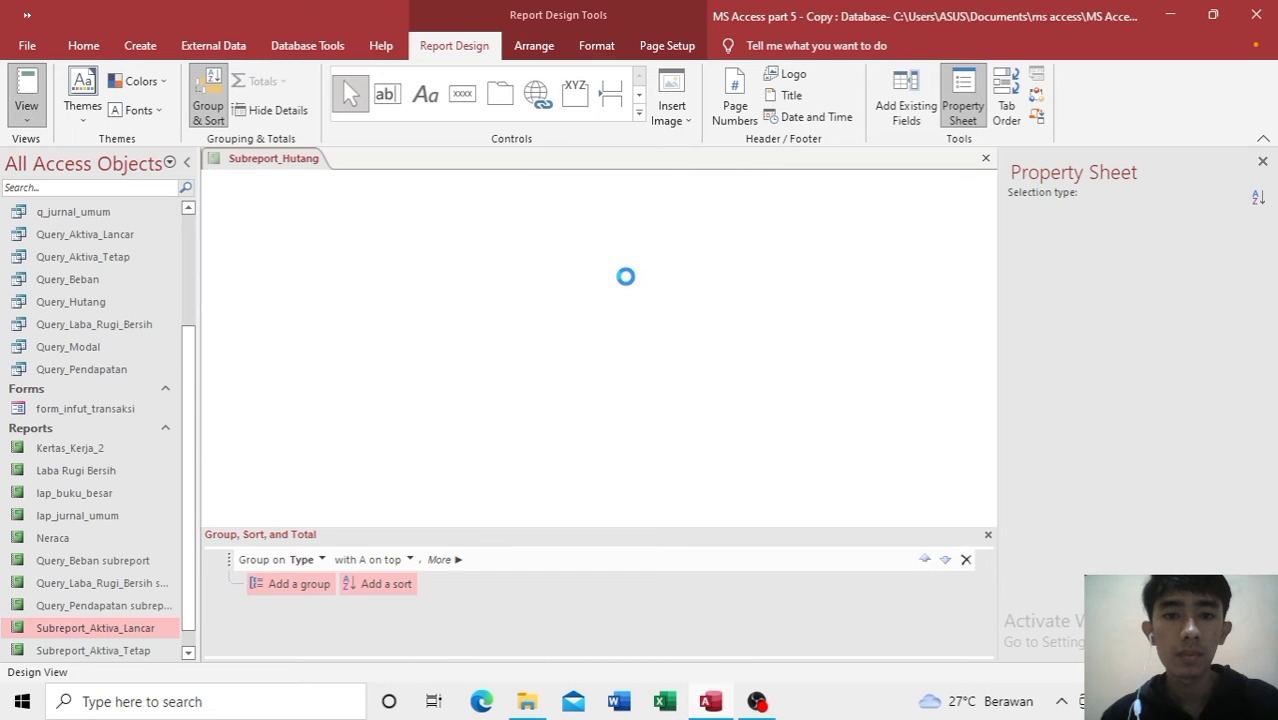
click(626, 282)
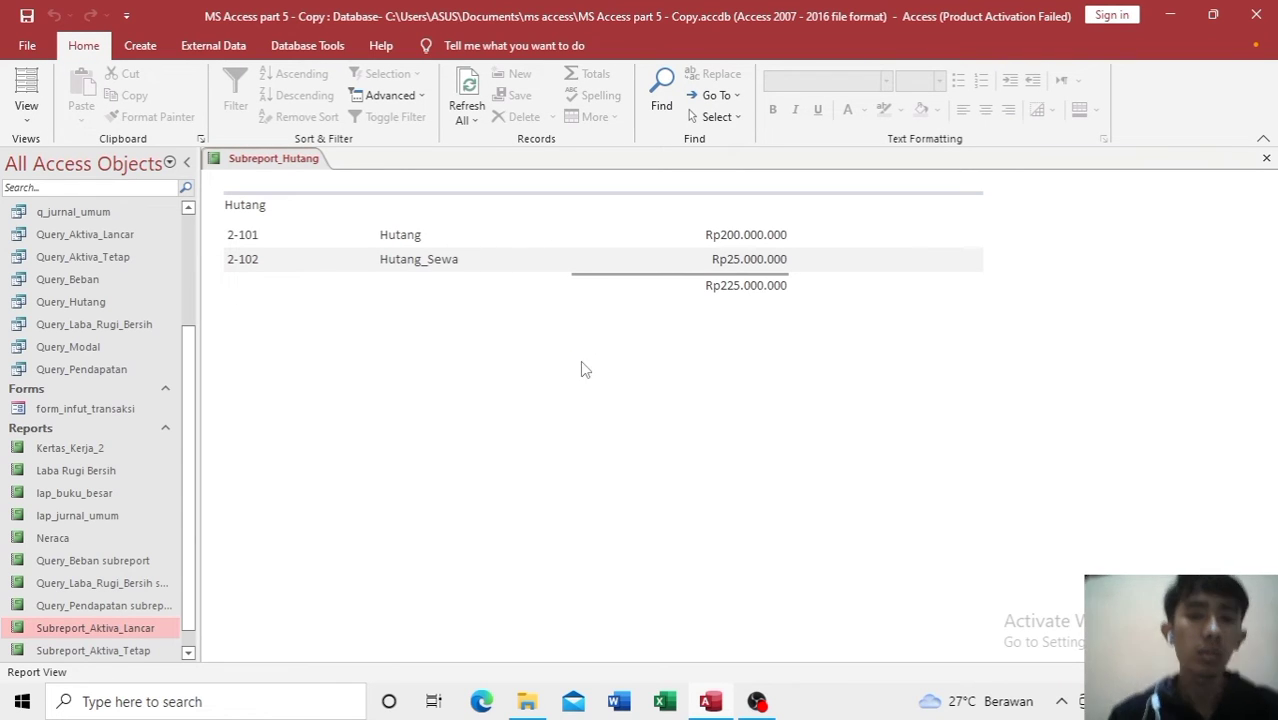
right_click(279, 164)
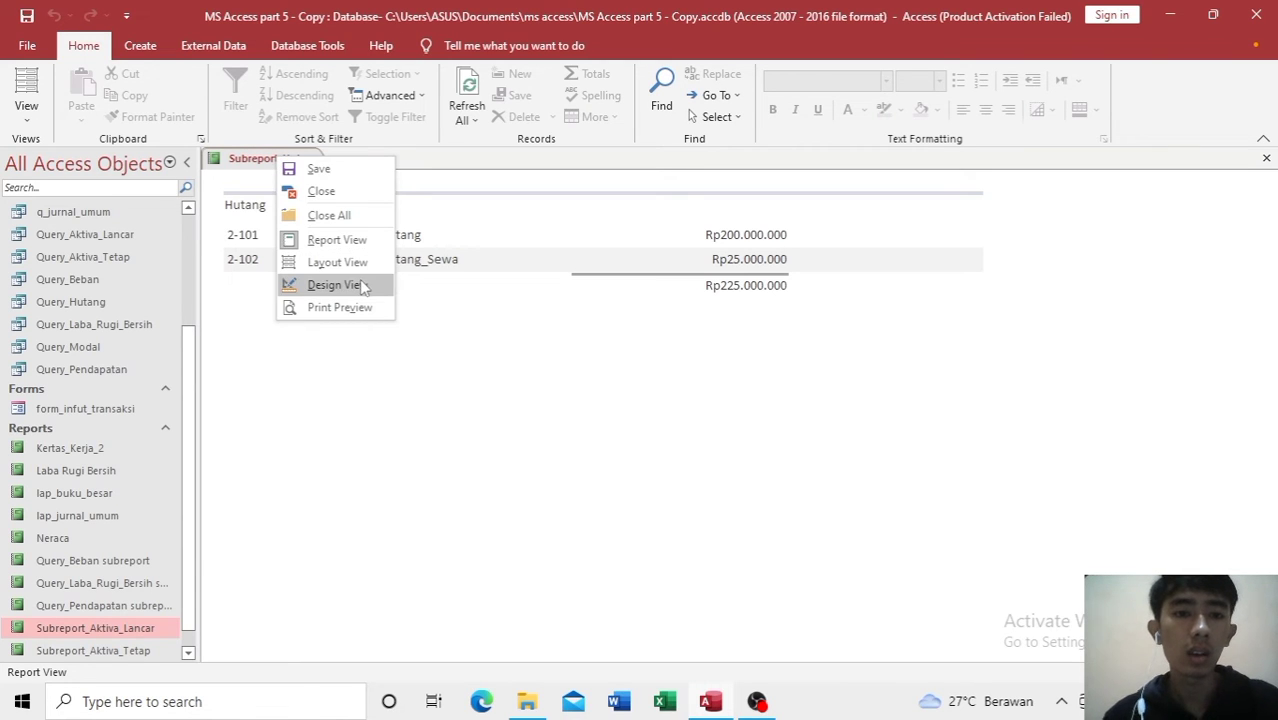
click(355, 284)
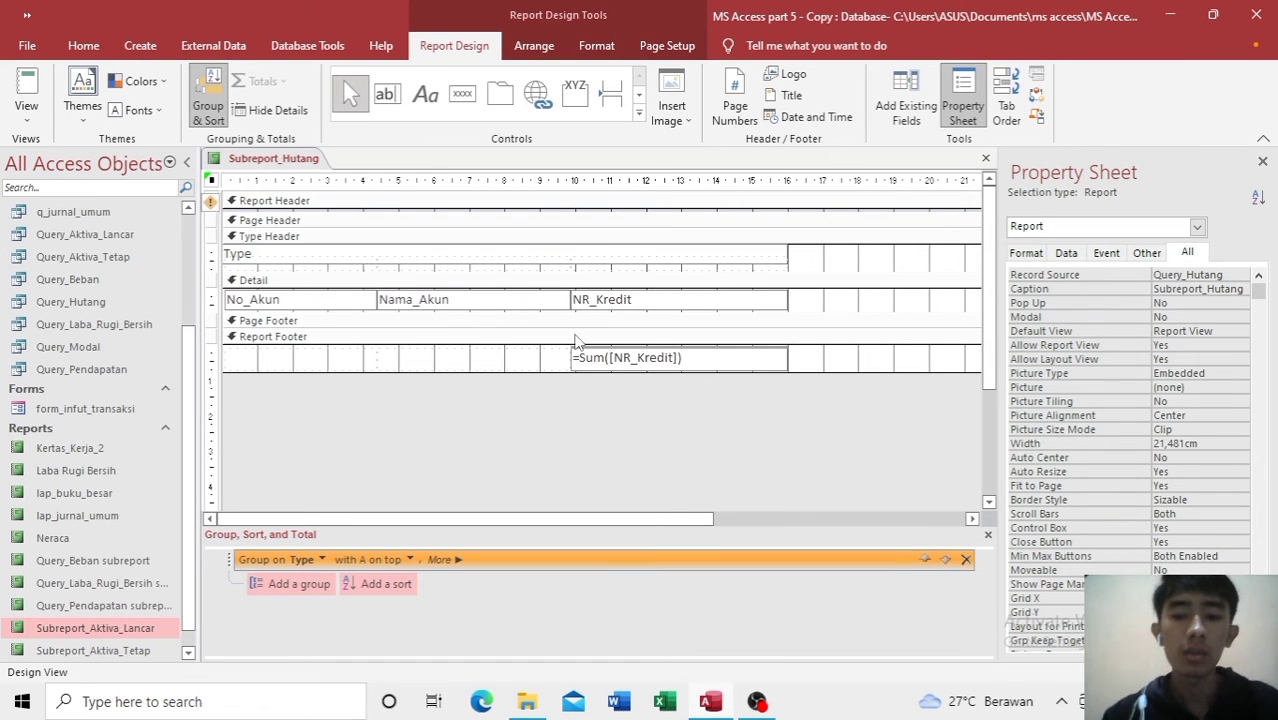
Step: Save a copy of the Subreport_Hutang report under the name Subreport_Modal
key(F12)
click(651, 231)
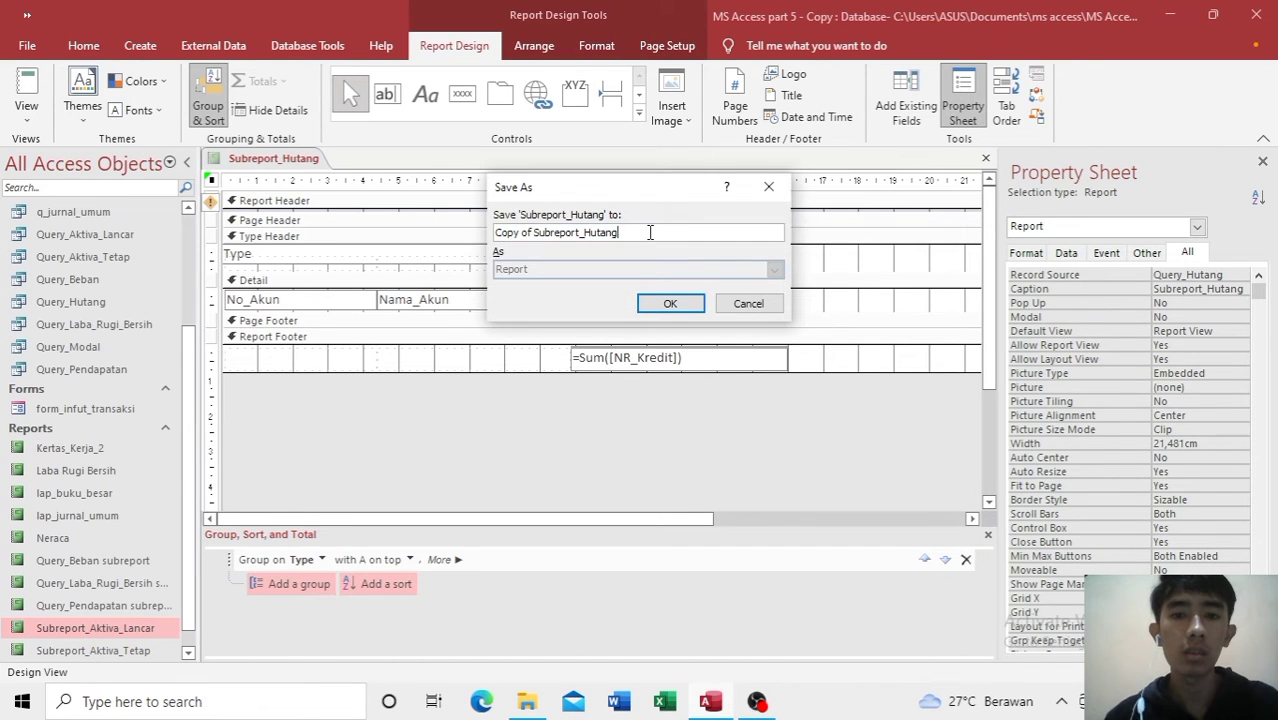
key(BackSpace)
key(BackSpace)
key(BackSpace)
key(BackSpace)
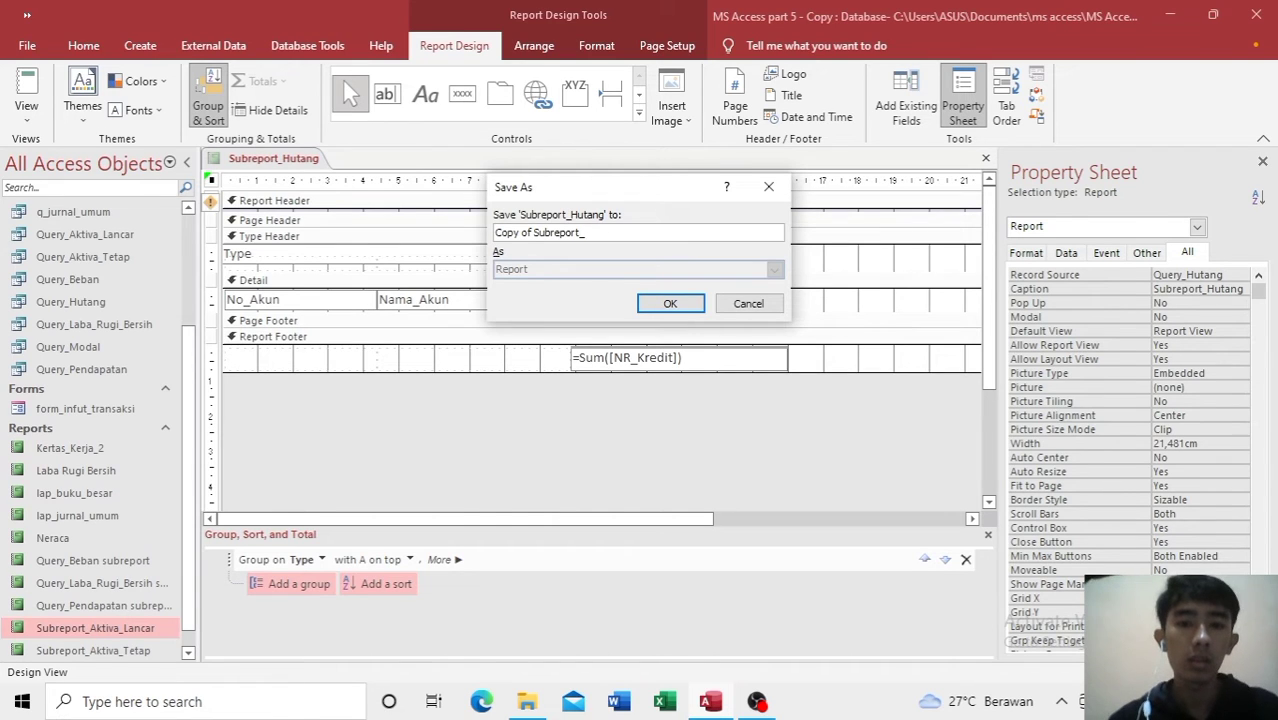
text(Modal)
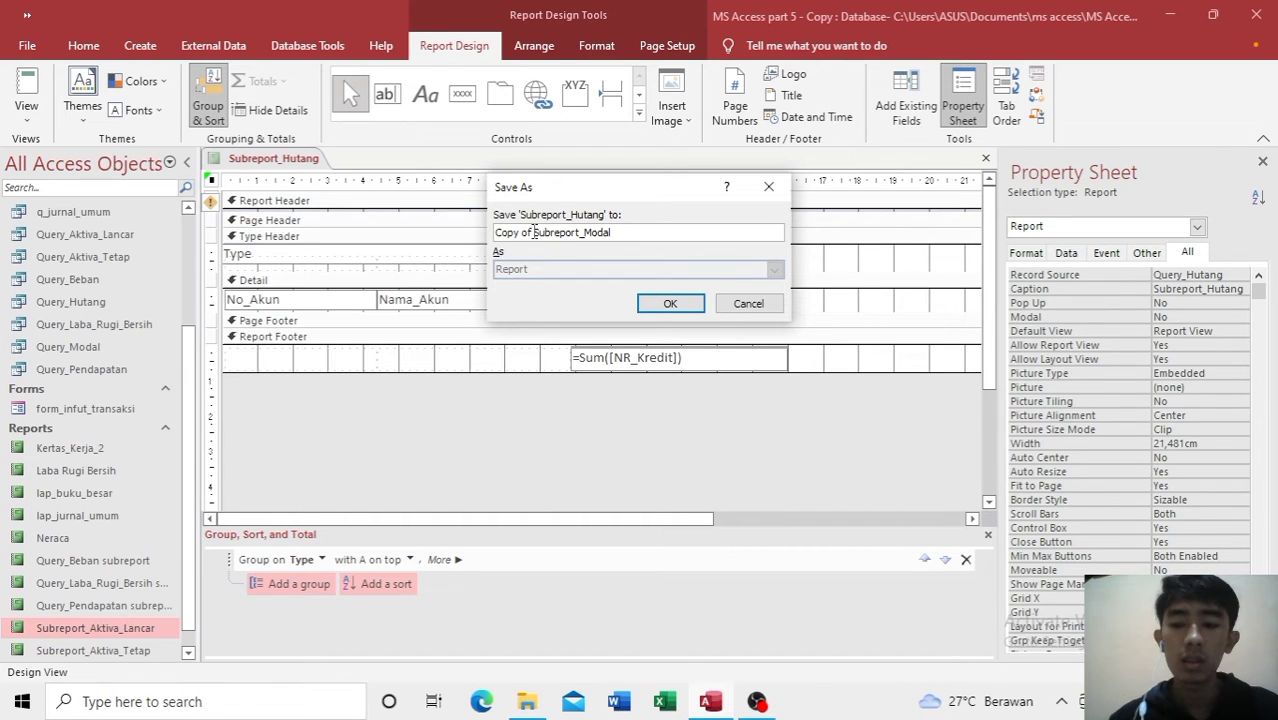
click(534, 232)
key(BackSpace)
key(BackSpace)
key(BackSpace)
key(BackSpace)
key(BackSpace)
key(BackSpace)
key(BackSpace)
key(BackSpace)
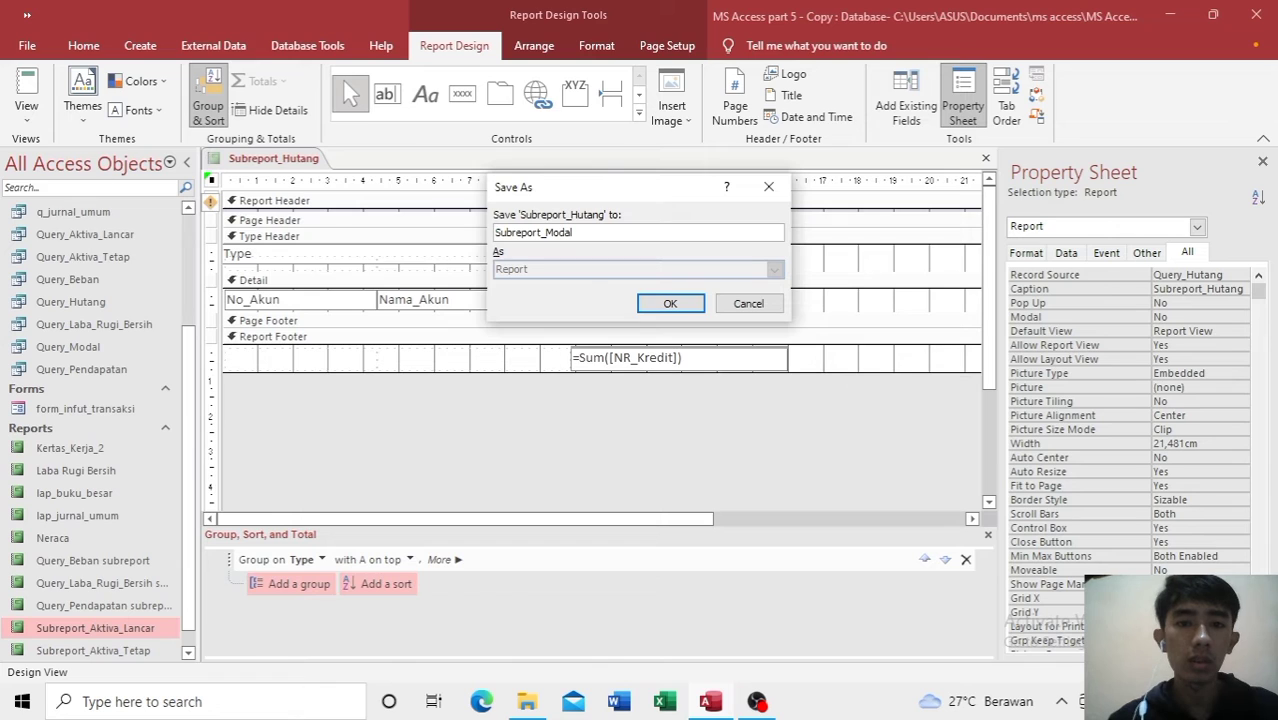
click(667, 304)
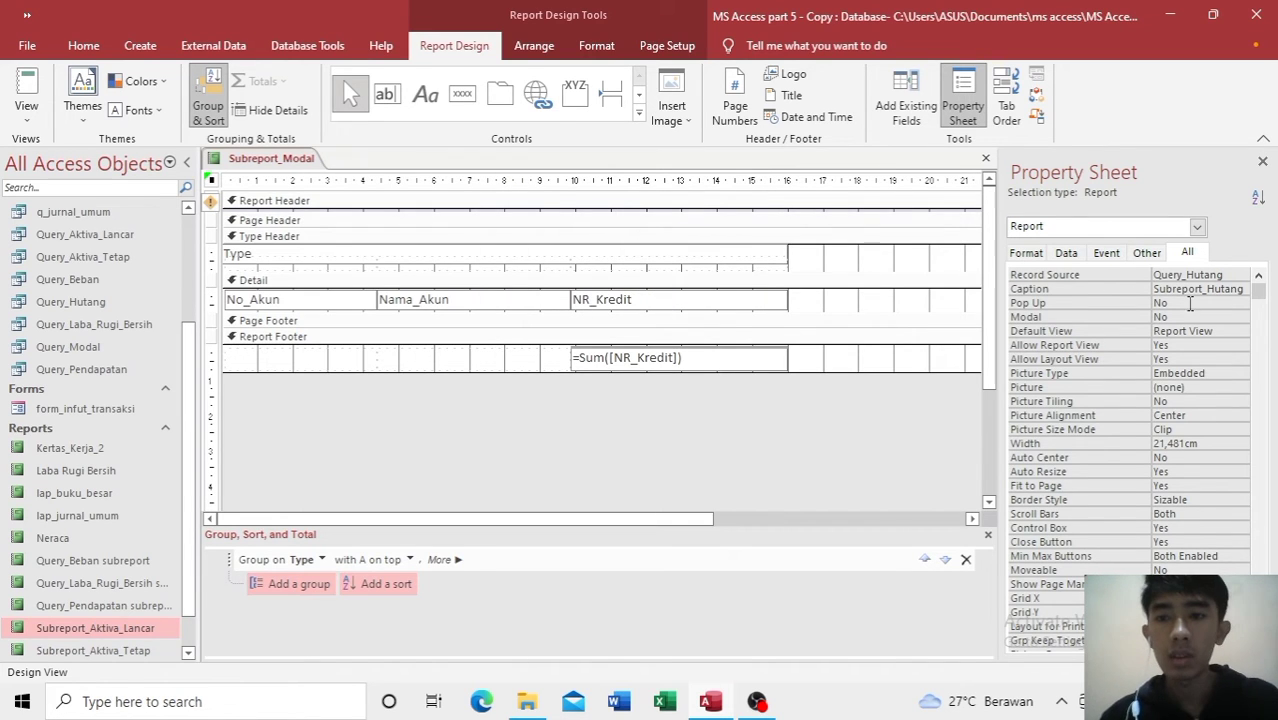
Step: Set the record source of the Subreport_Modal report to Query_Modal
click(1241, 279)
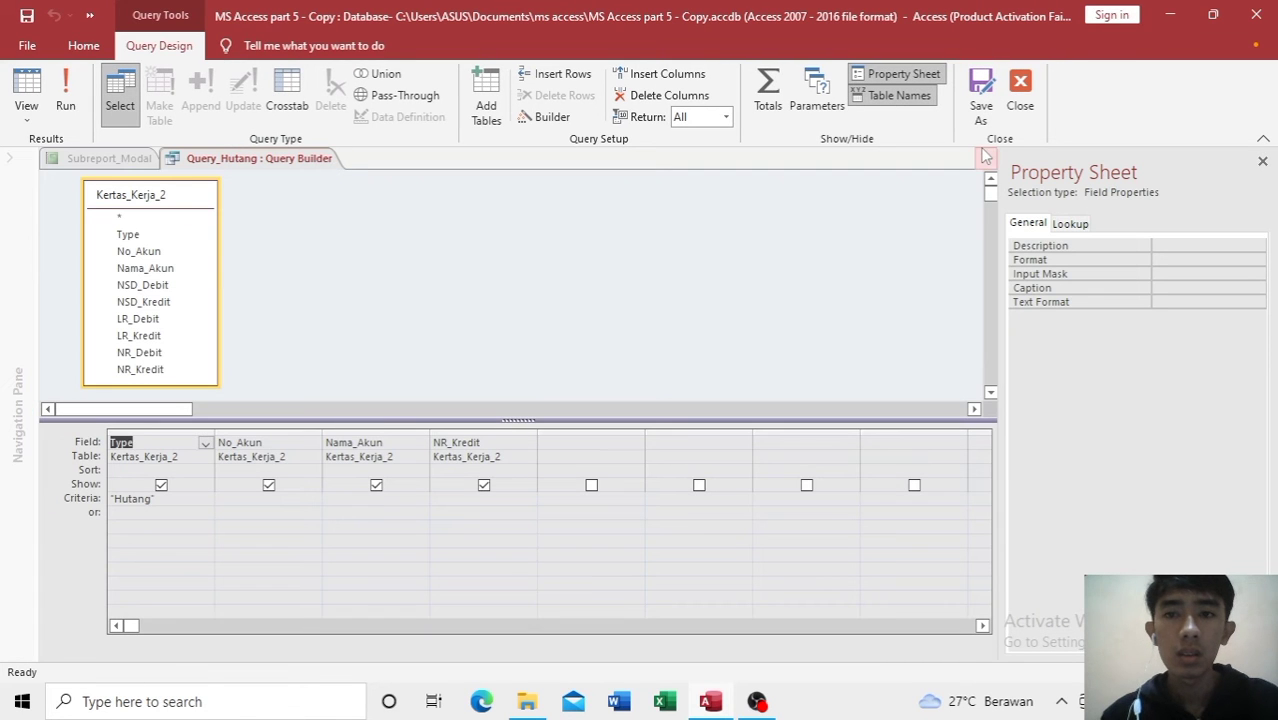
click(985, 157)
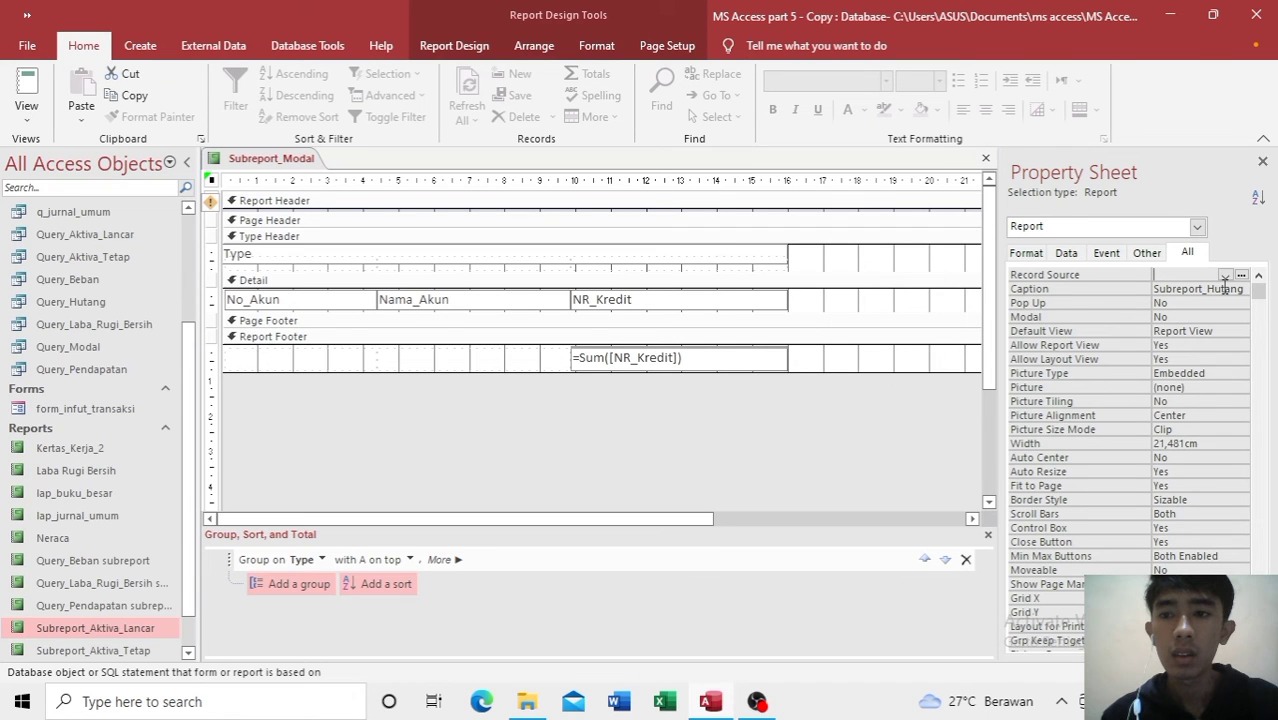
click(1225, 276)
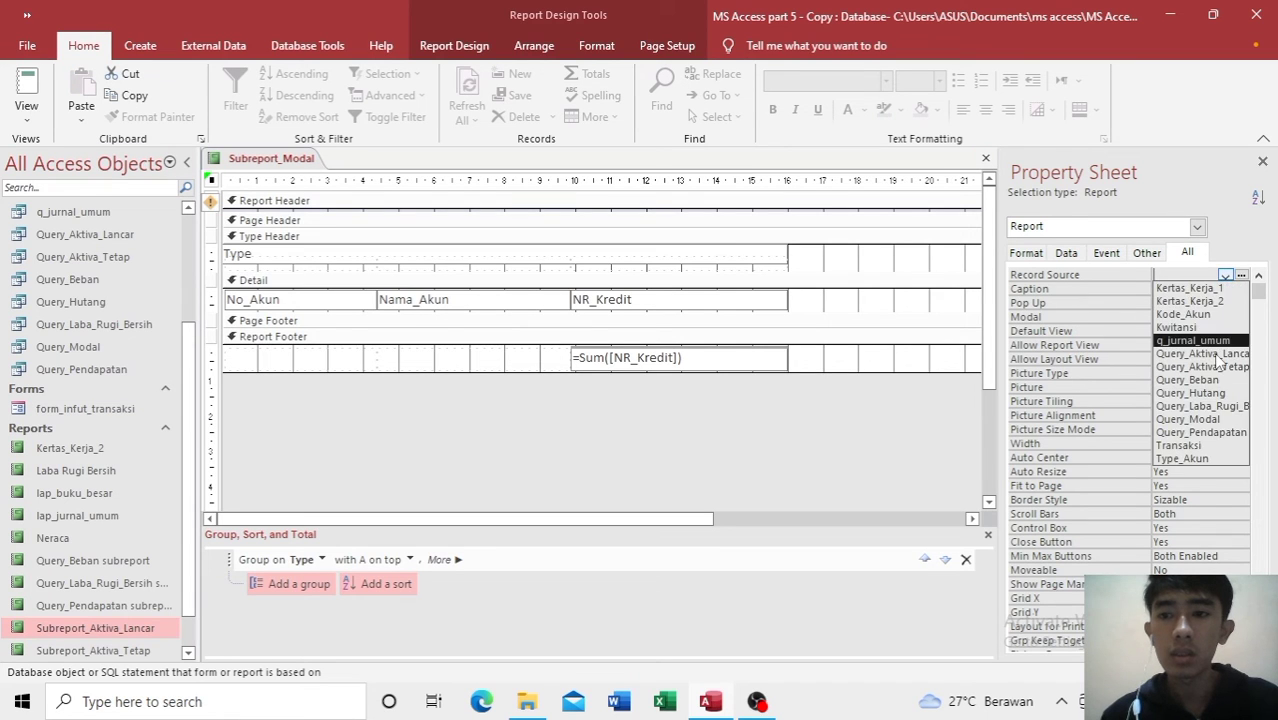
click(1220, 419)
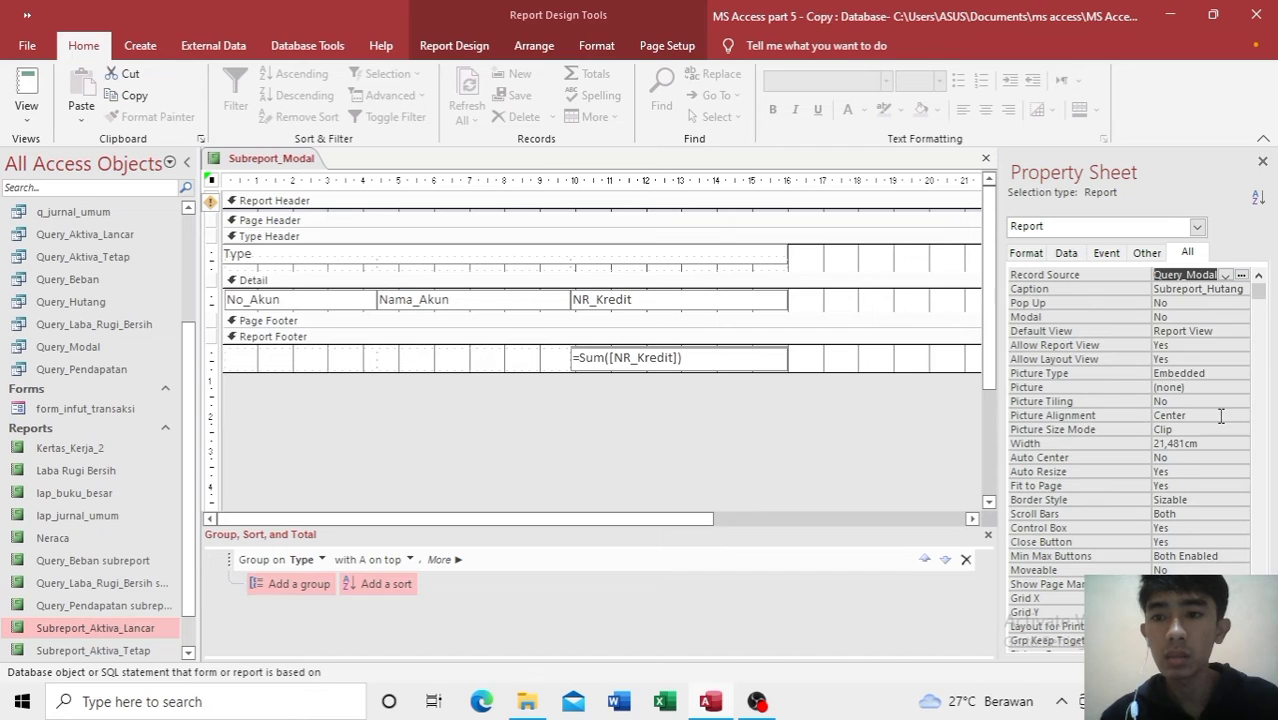
Step: Change the report's caption to Subreport_Modal
click(1243, 289)
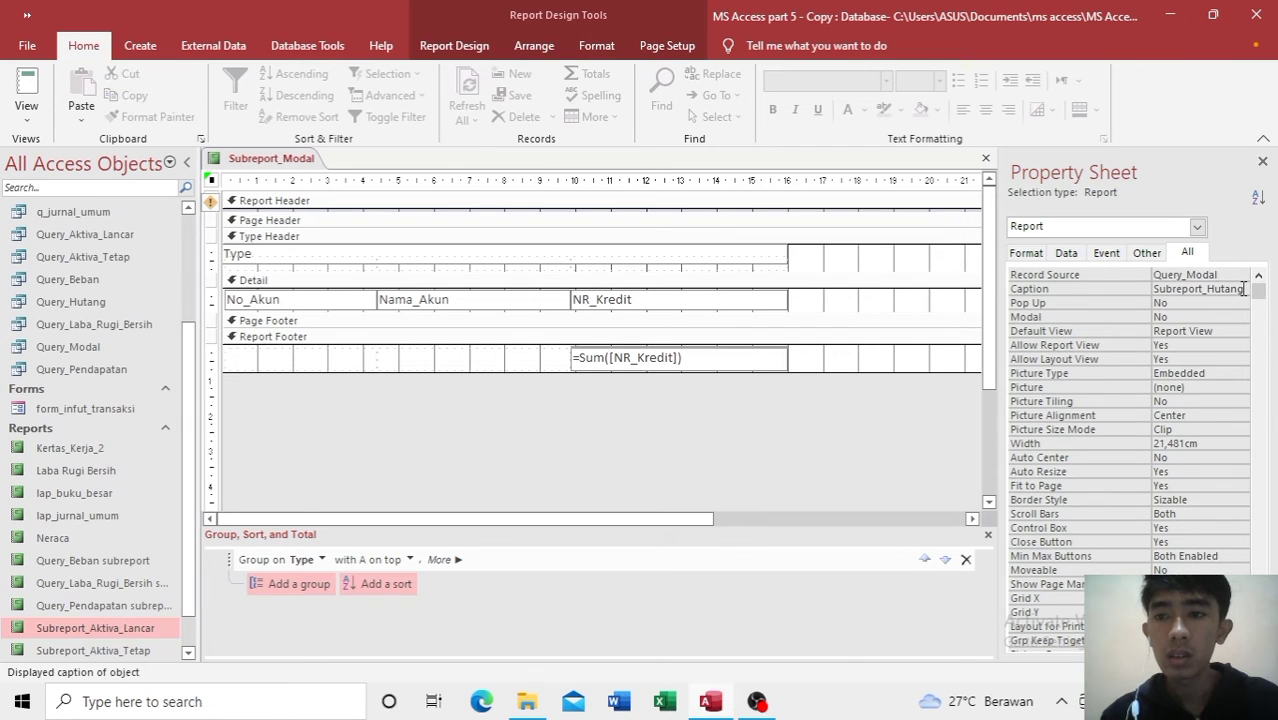
key(BackSpace)
key(BackSpace)
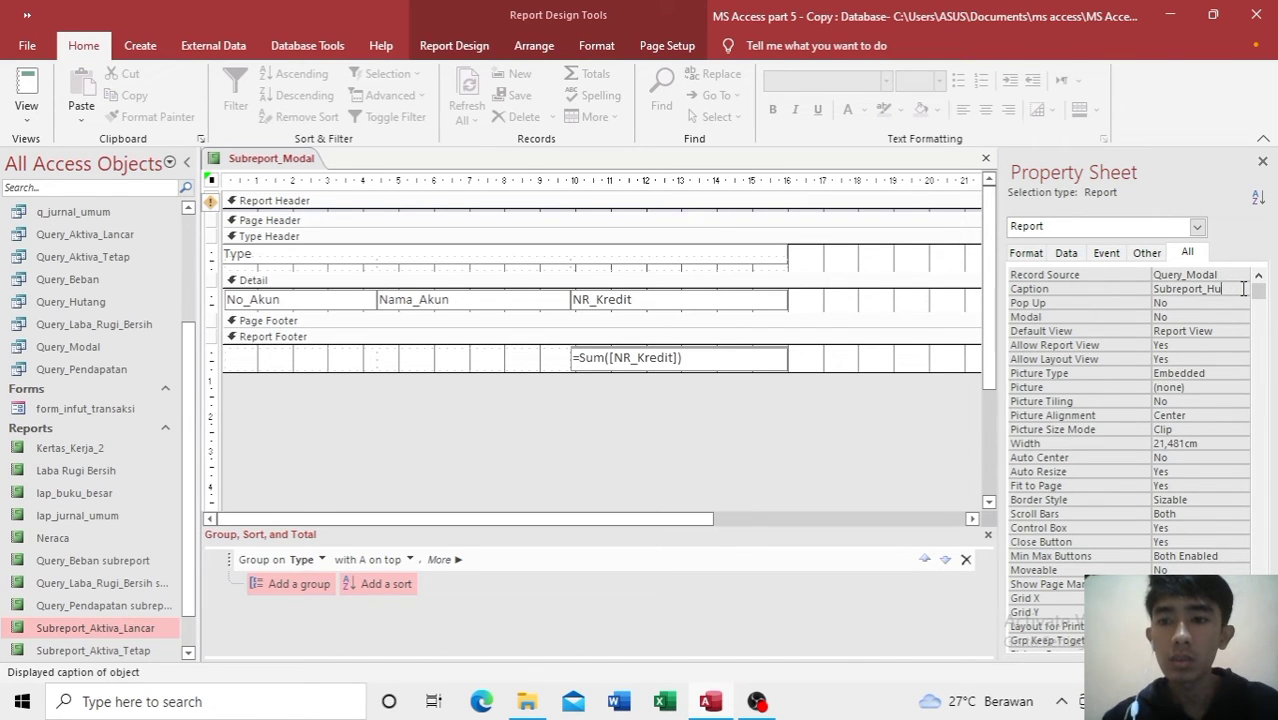
key(BackSpace)
key(BackSpace)
text(MO)
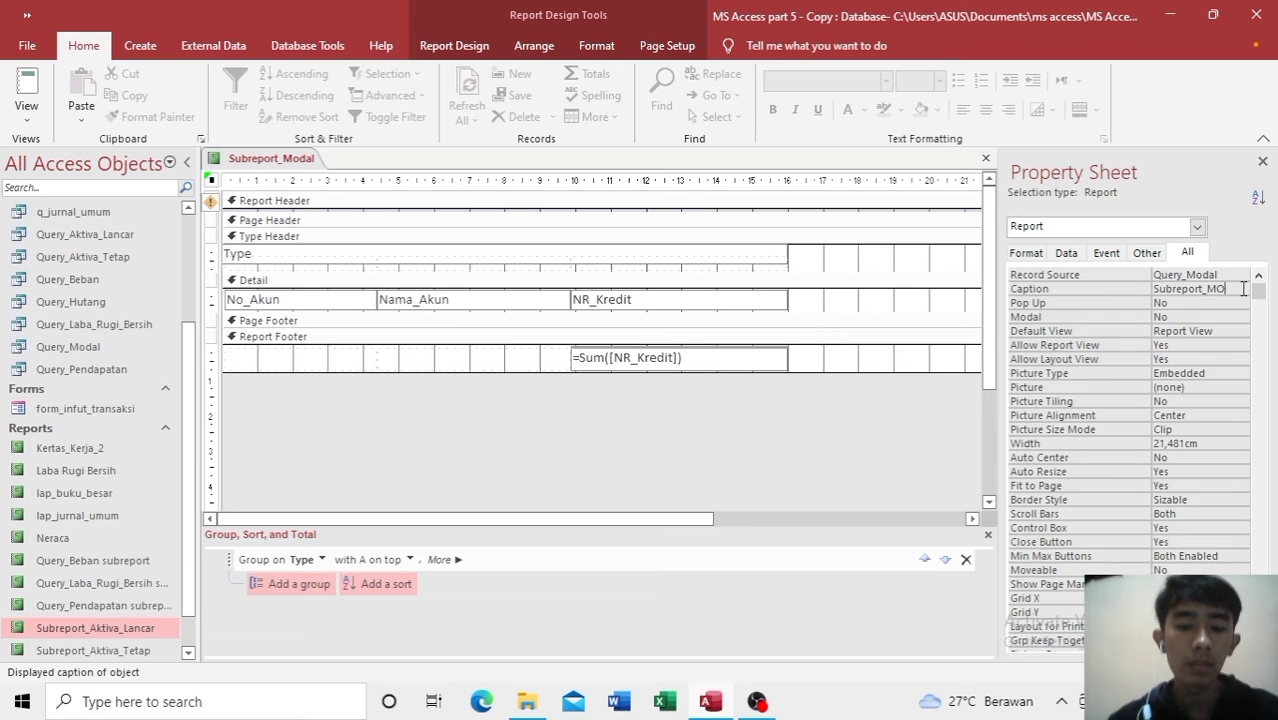
key(BackSpace)
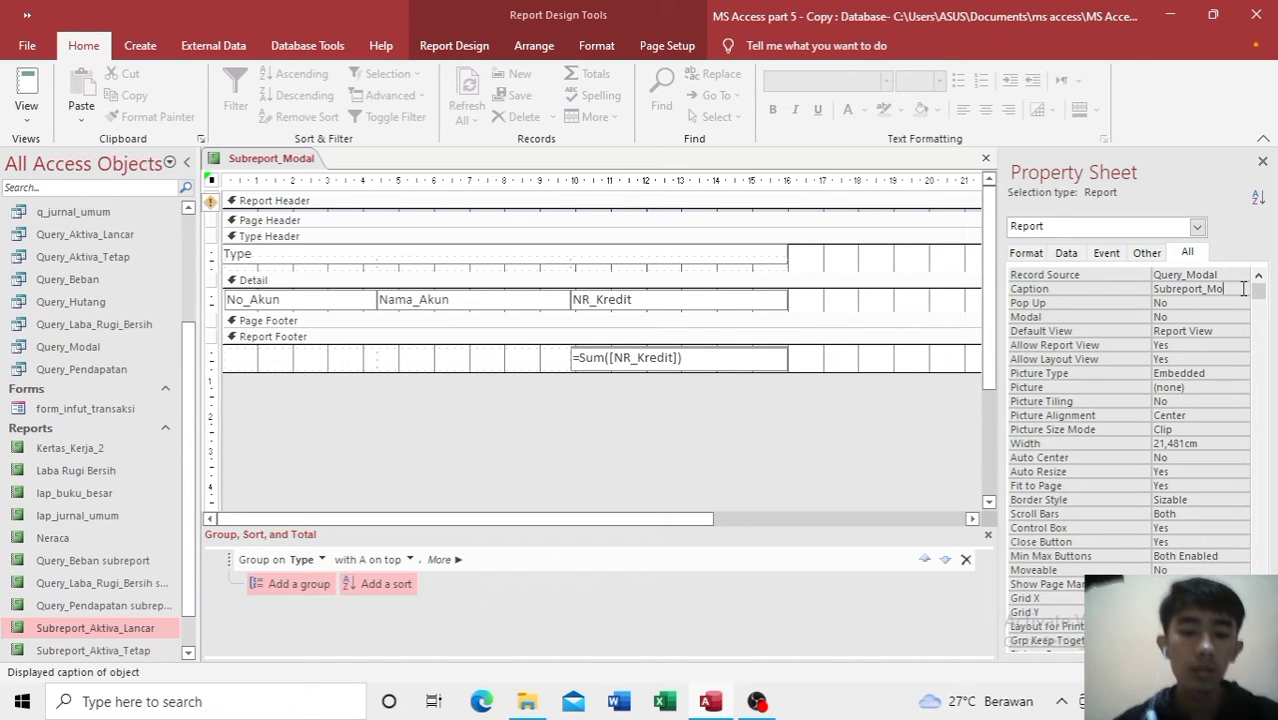
text(odal)
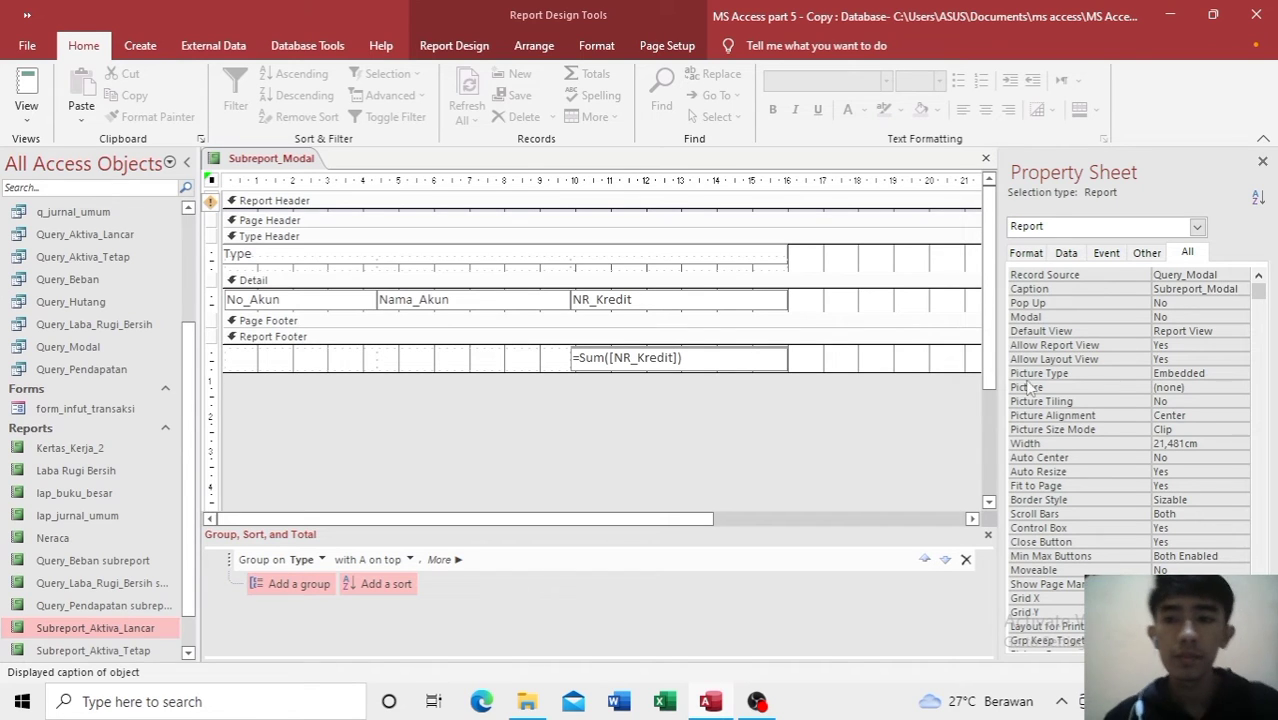
click(870, 446)
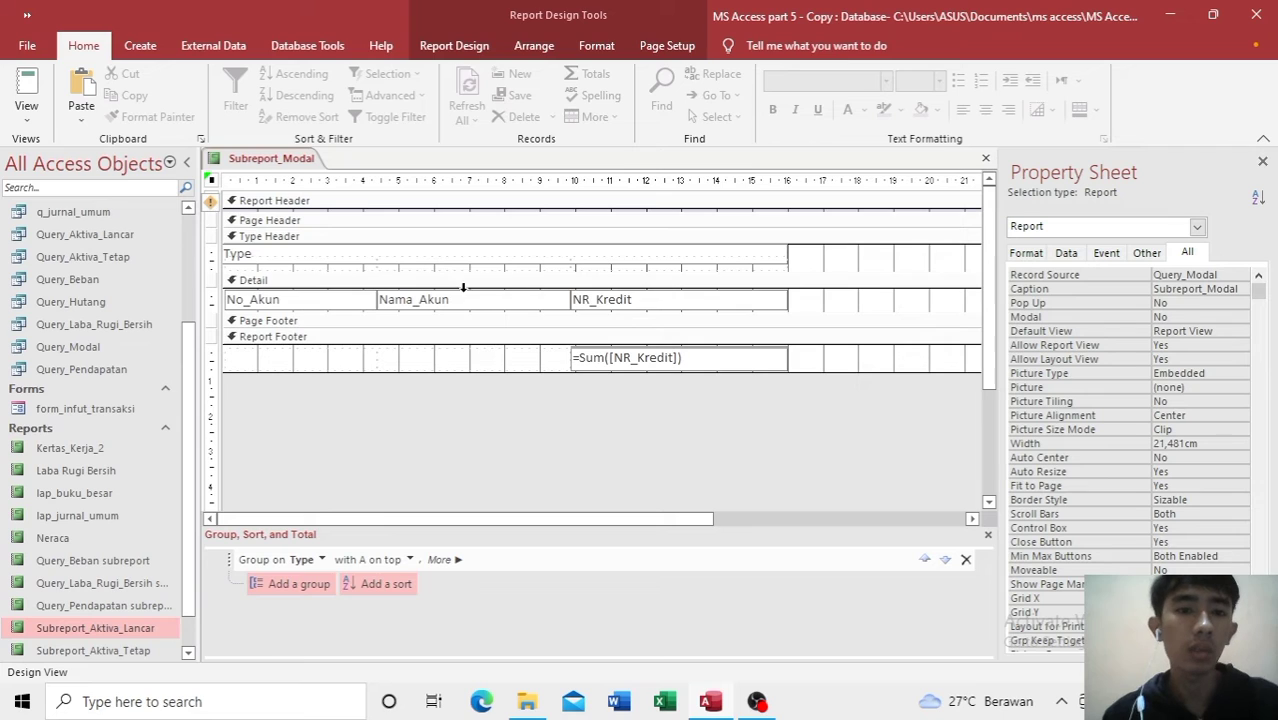
Step: Check the Subreport_Modal report in Report View with the SumofDebit parameter left blank, and close the report
click(20, 88)
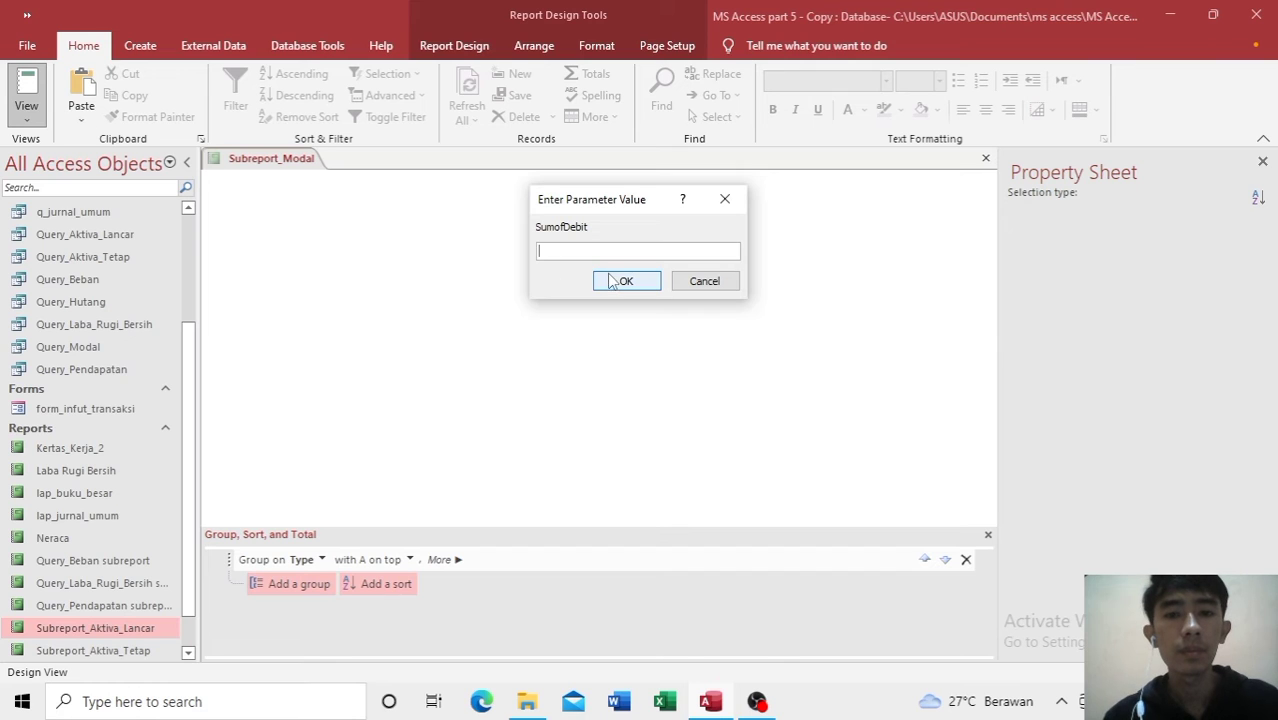
click(613, 281)
click(613, 281)
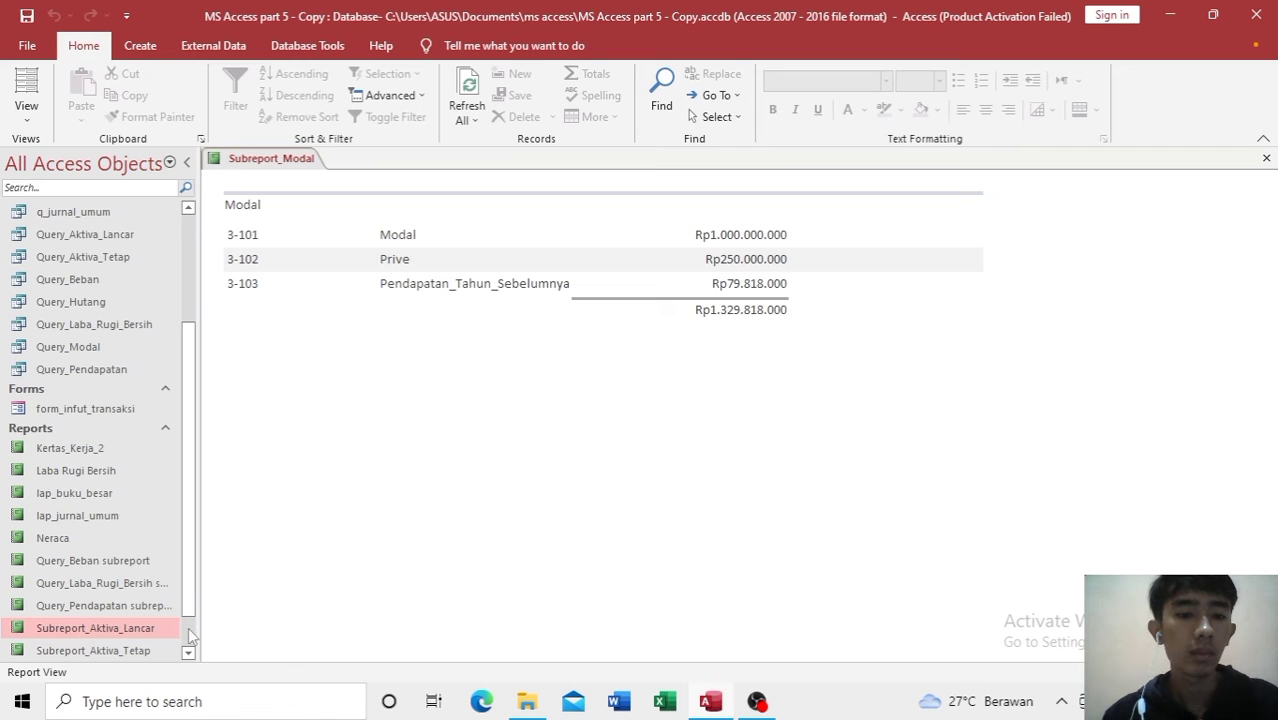
scroll(190, 636, down, 1)
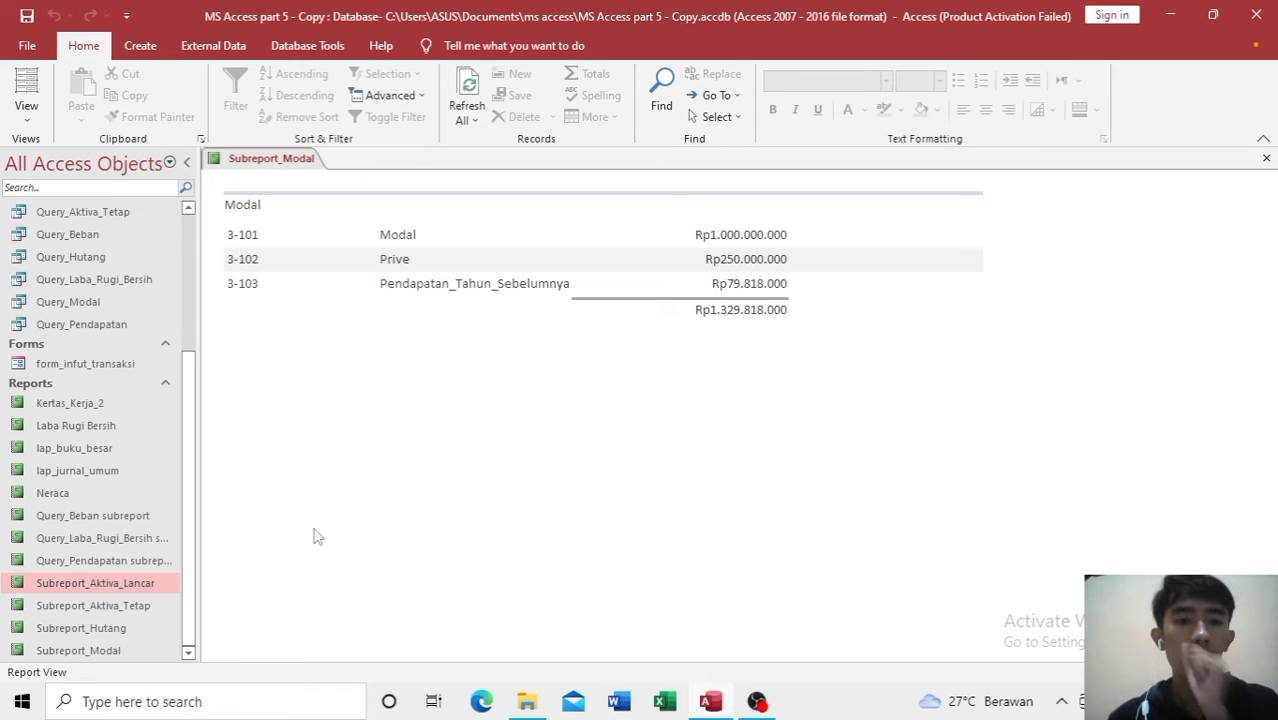
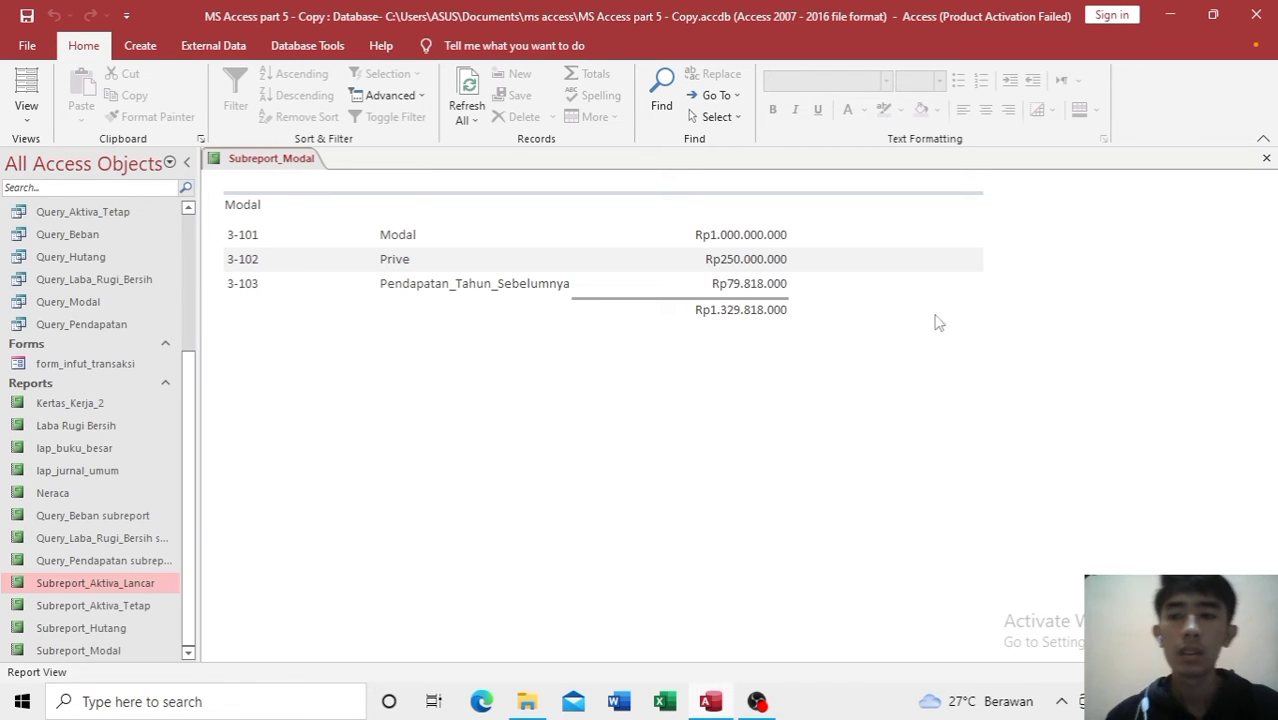
click(1267, 160)
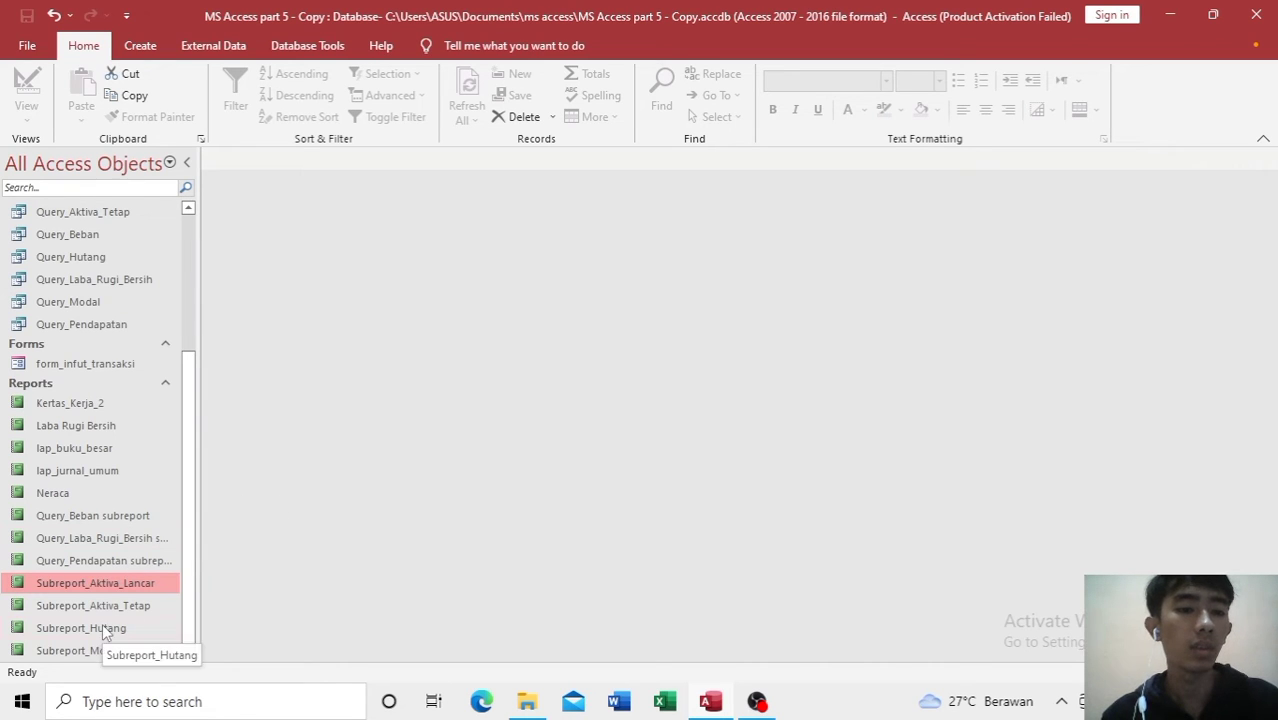
Step: Open the Neraca report in Design View
click(111, 496)
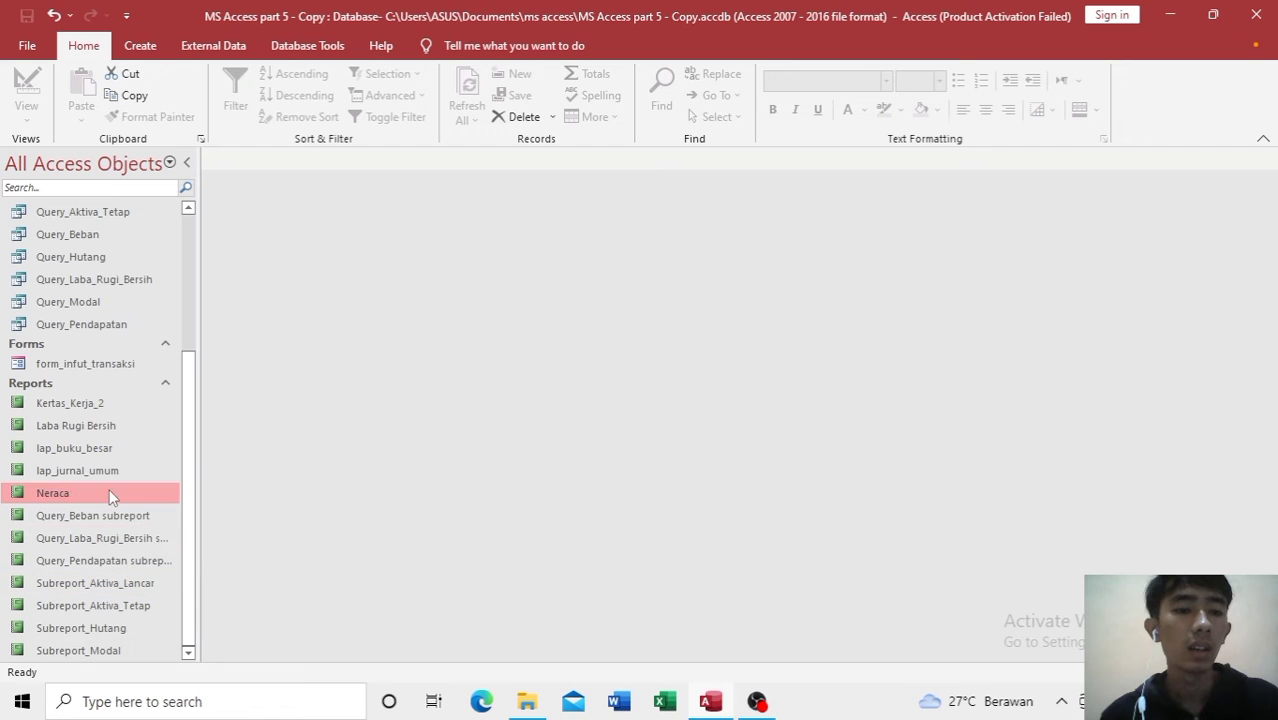
right_click(60, 491)
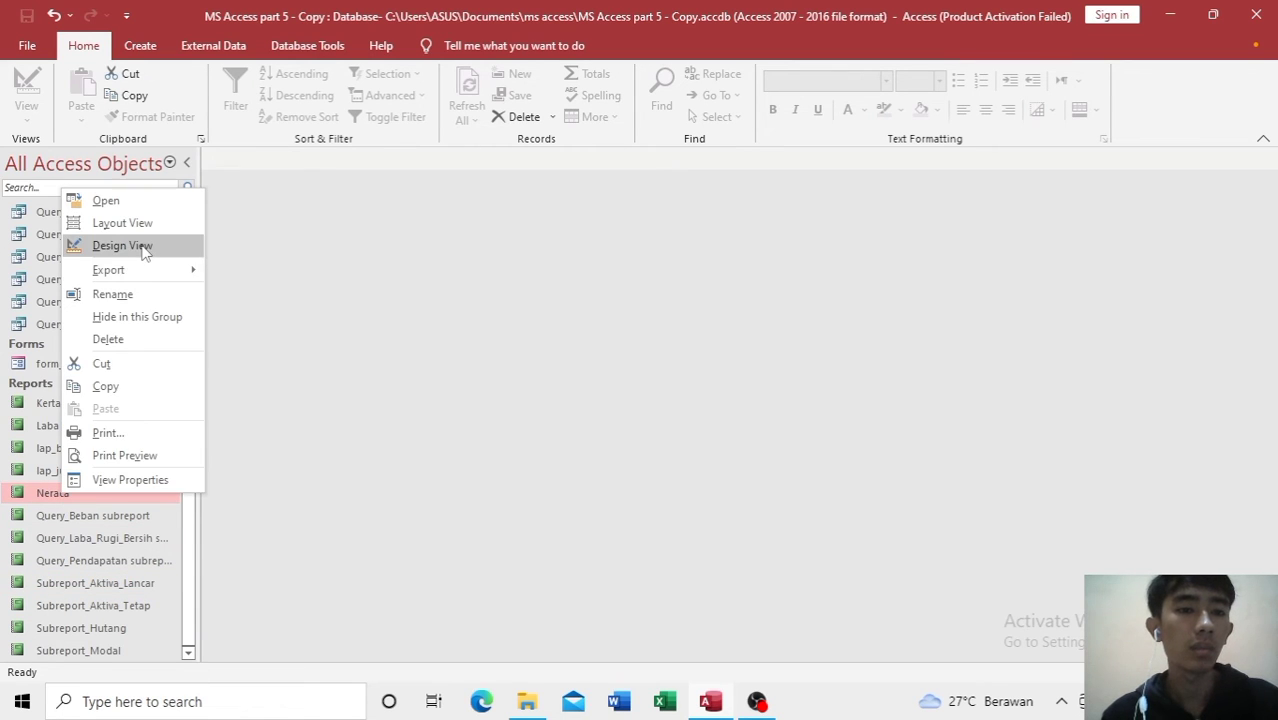
click(122, 246)
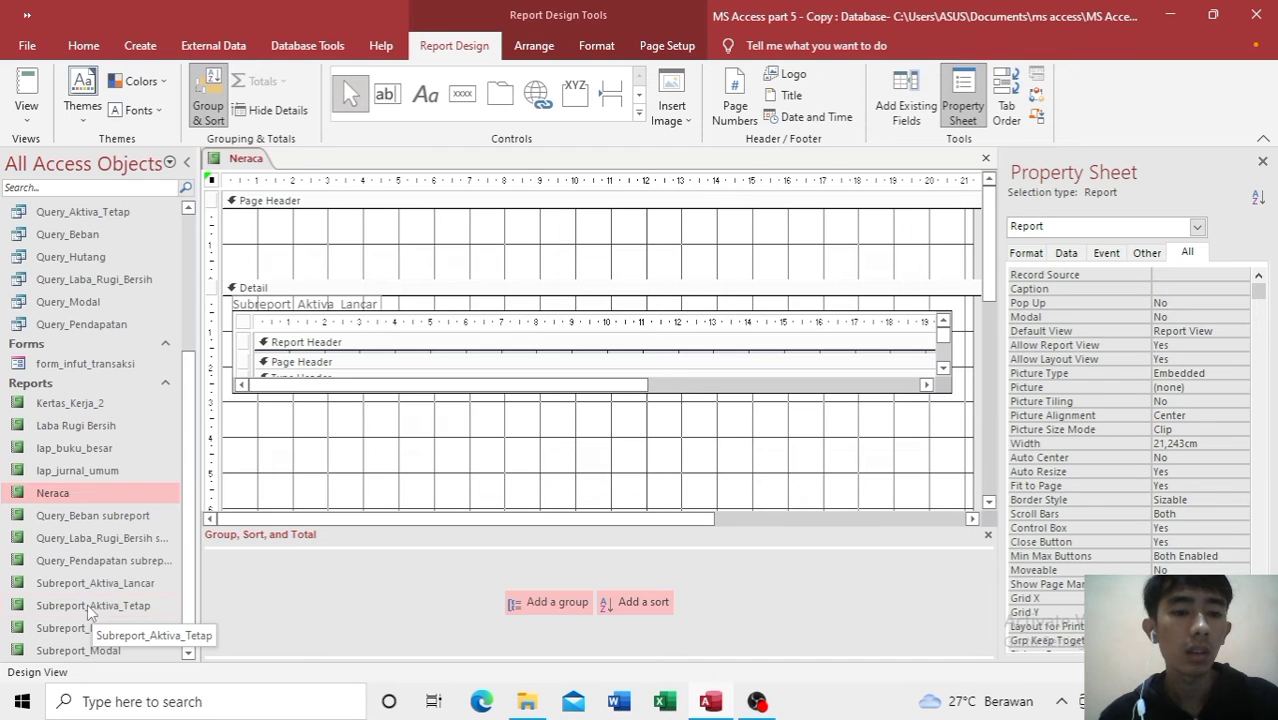
Step: Insert Subreport_Aktiva_Tetap and Subreport_Hutang one below the other in Neraca's Detail section, beneath the Subreport_Aktiva_Lancar subreport
drag(88, 604, 300, 414)
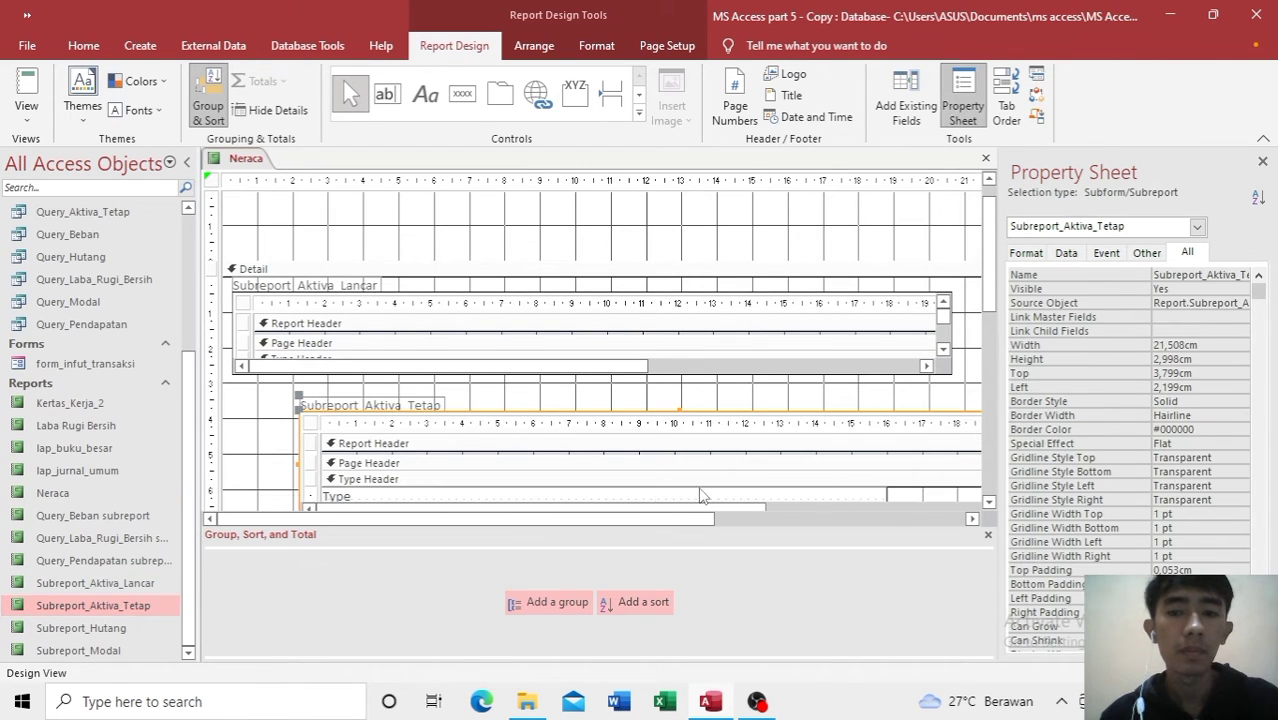
click(988, 502)
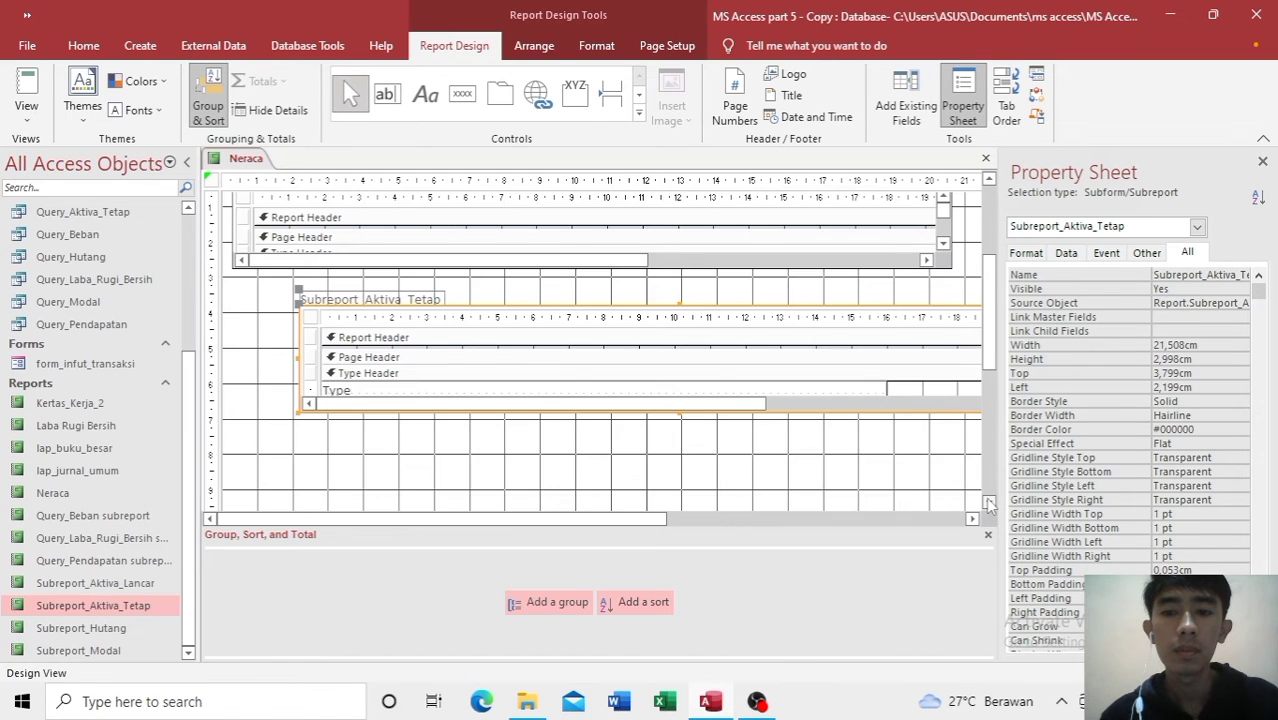
click(988, 502)
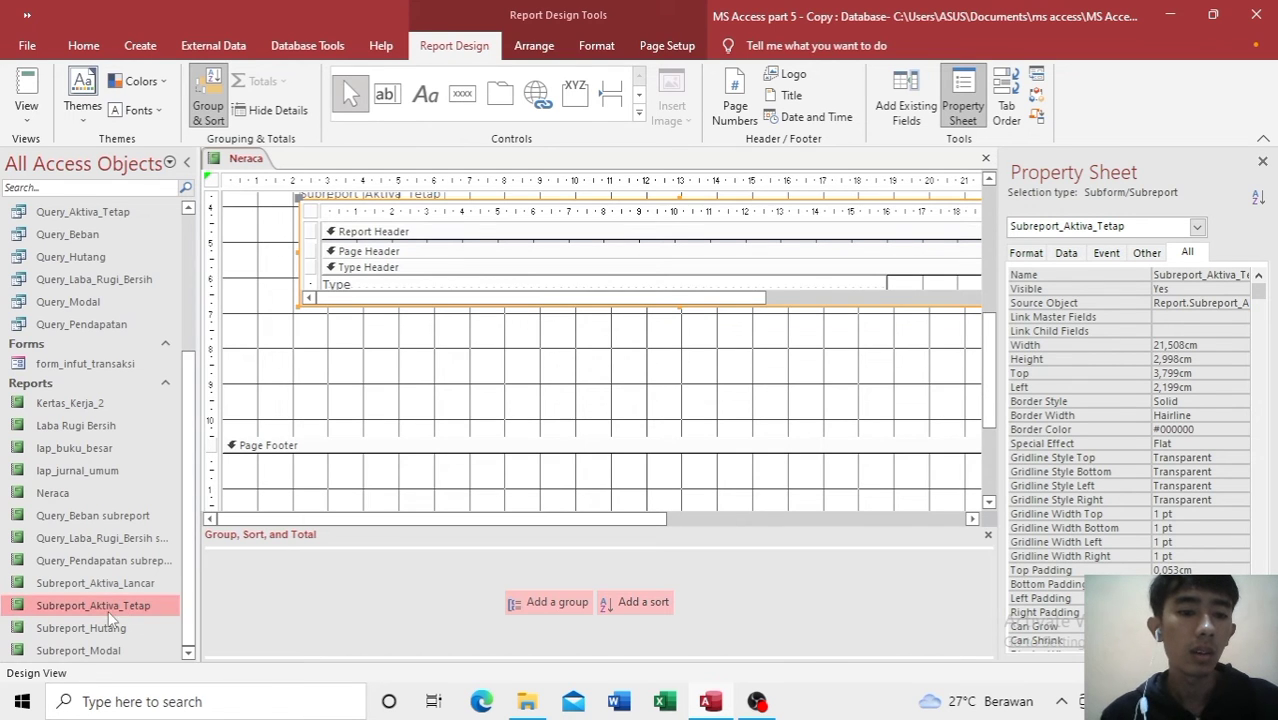
drag(93, 622, 346, 335)
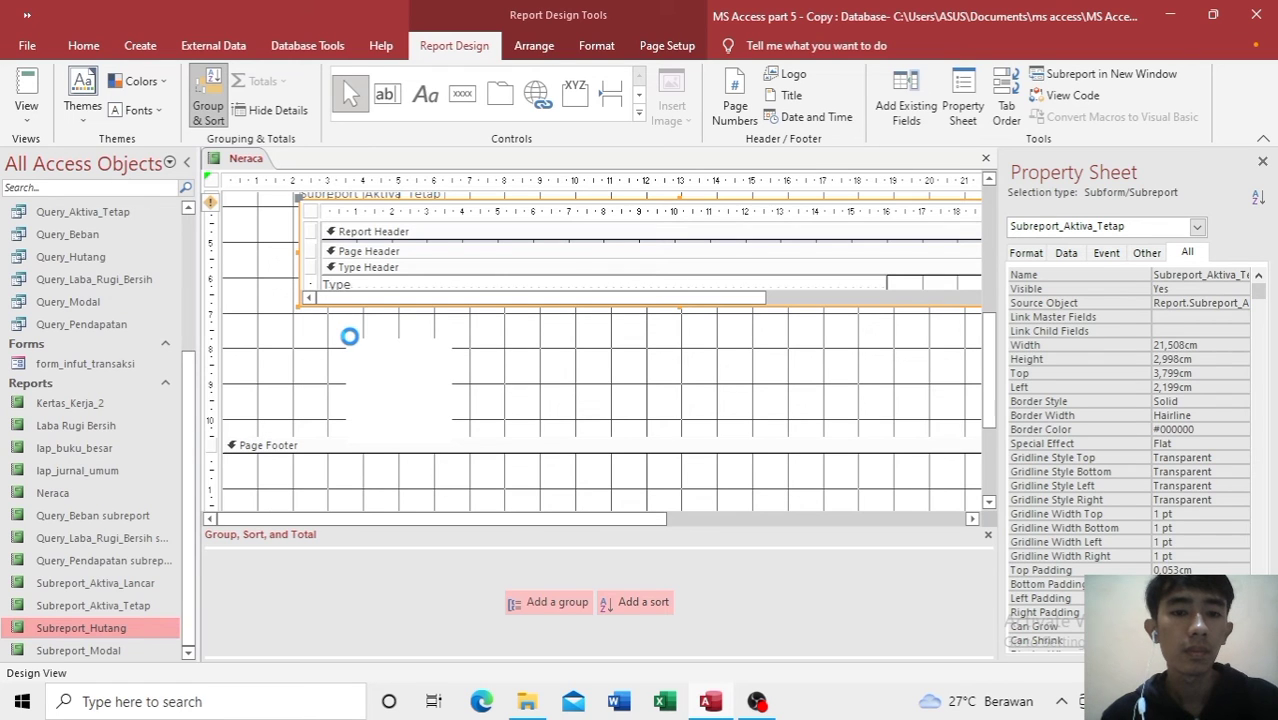
Step: Extend the Detail section downward and insert Subreport_Modal beneath the Subreport_Hutang subreport
drag(328, 443, 331, 525)
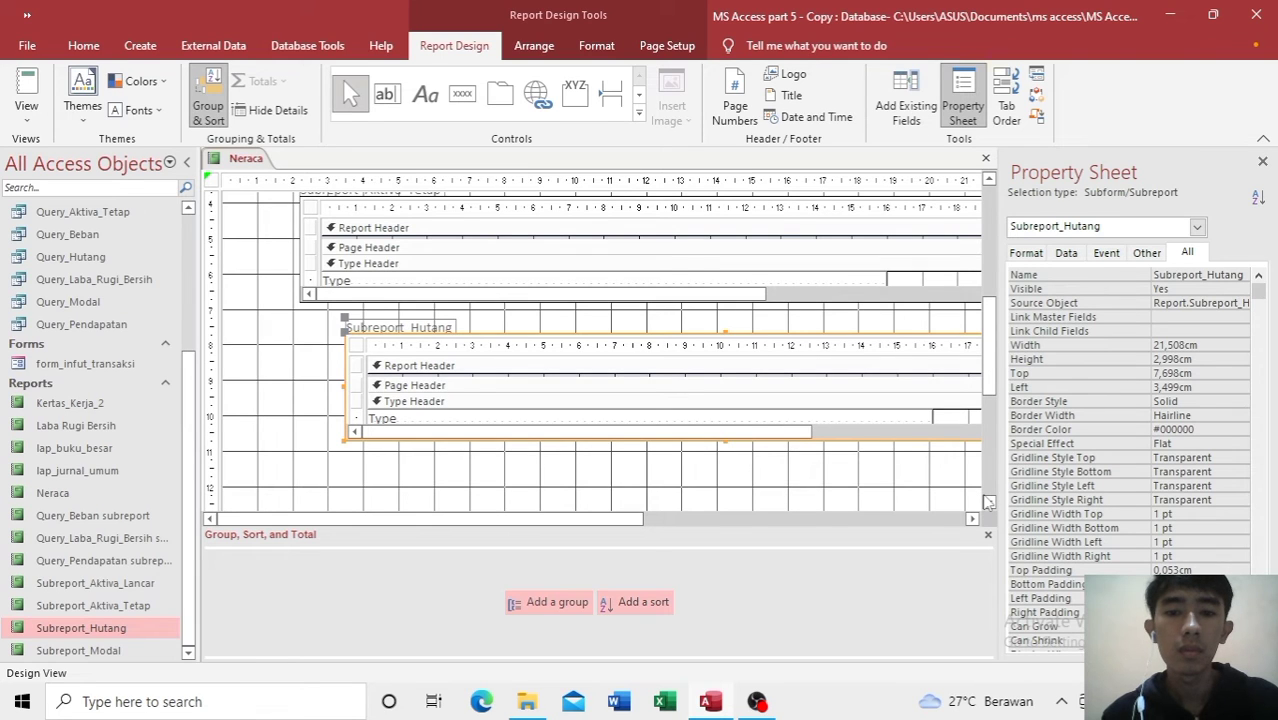
scroll(988, 502, down, 3)
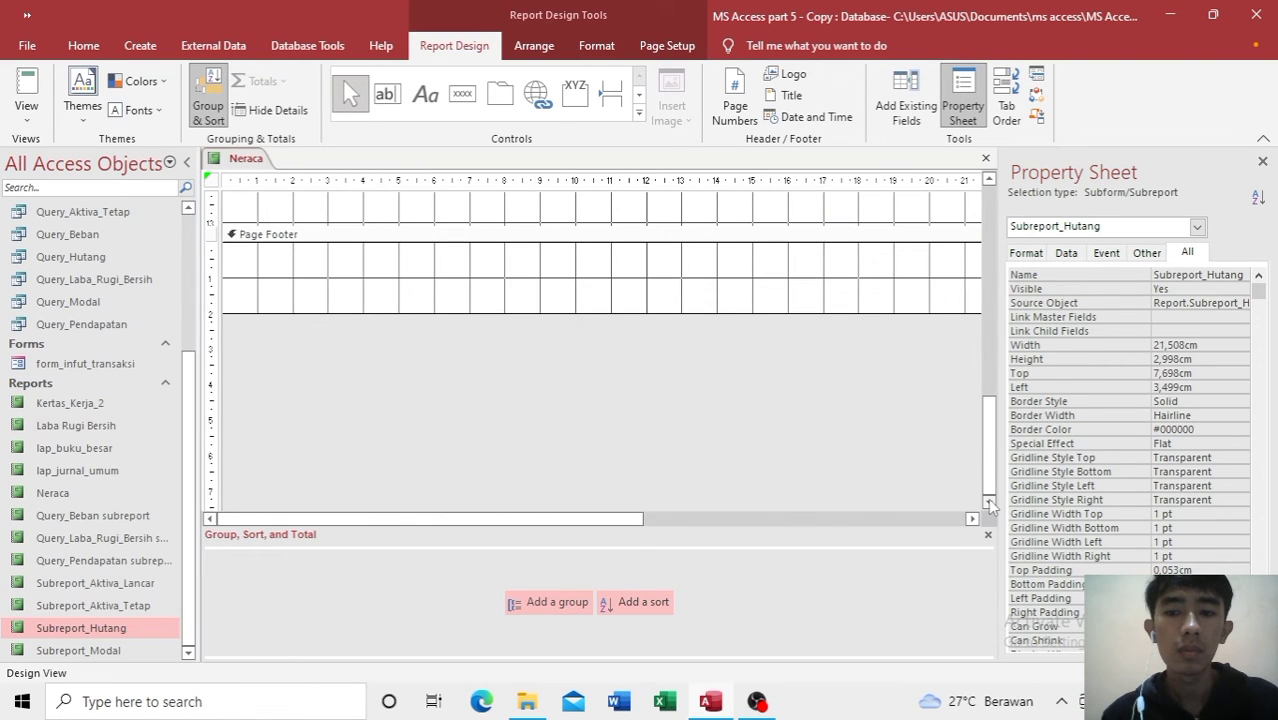
click(982, 368)
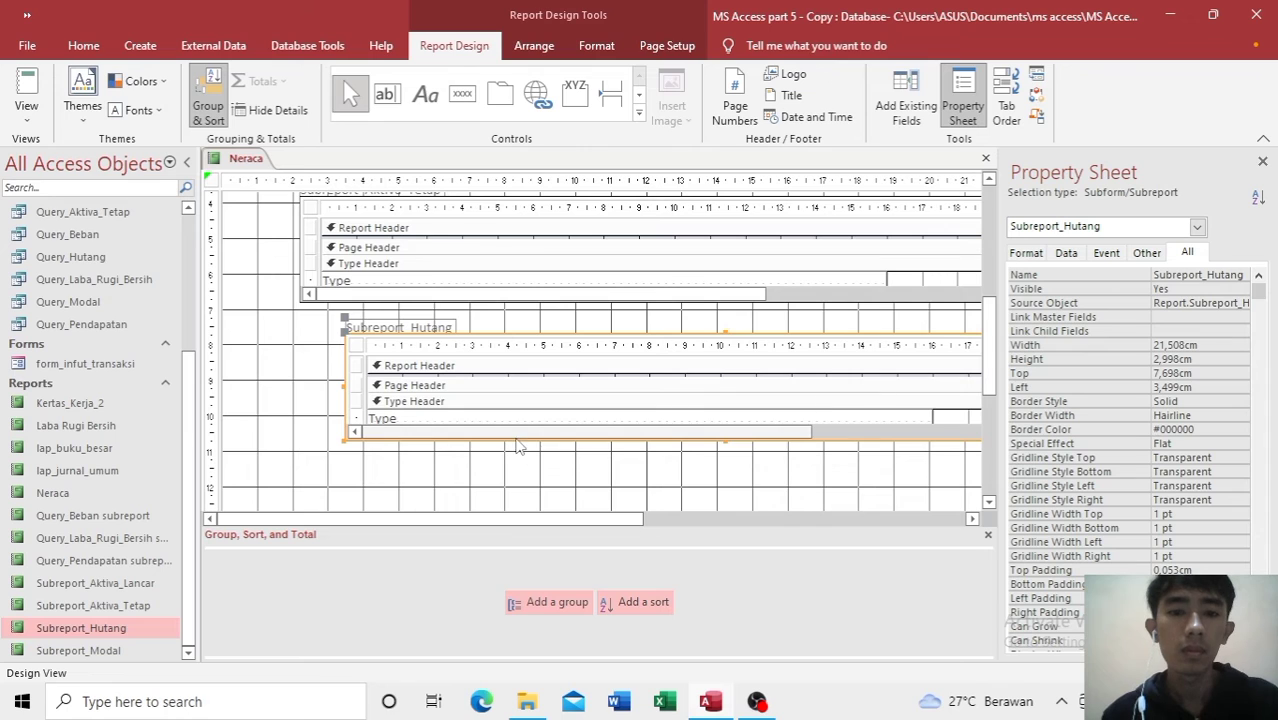
drag(88, 647, 338, 446)
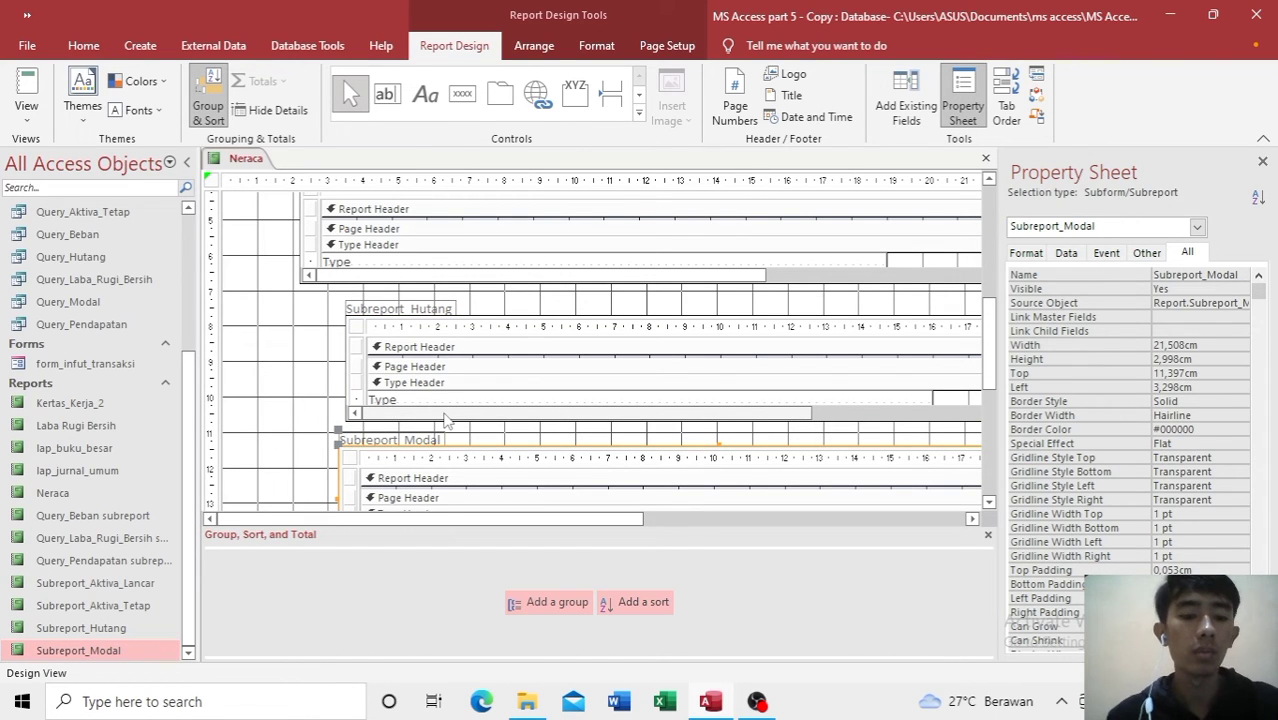
Step: Select all the subreports in the Detail section and arrange them with their labels in a stacked layout
click(466, 196)
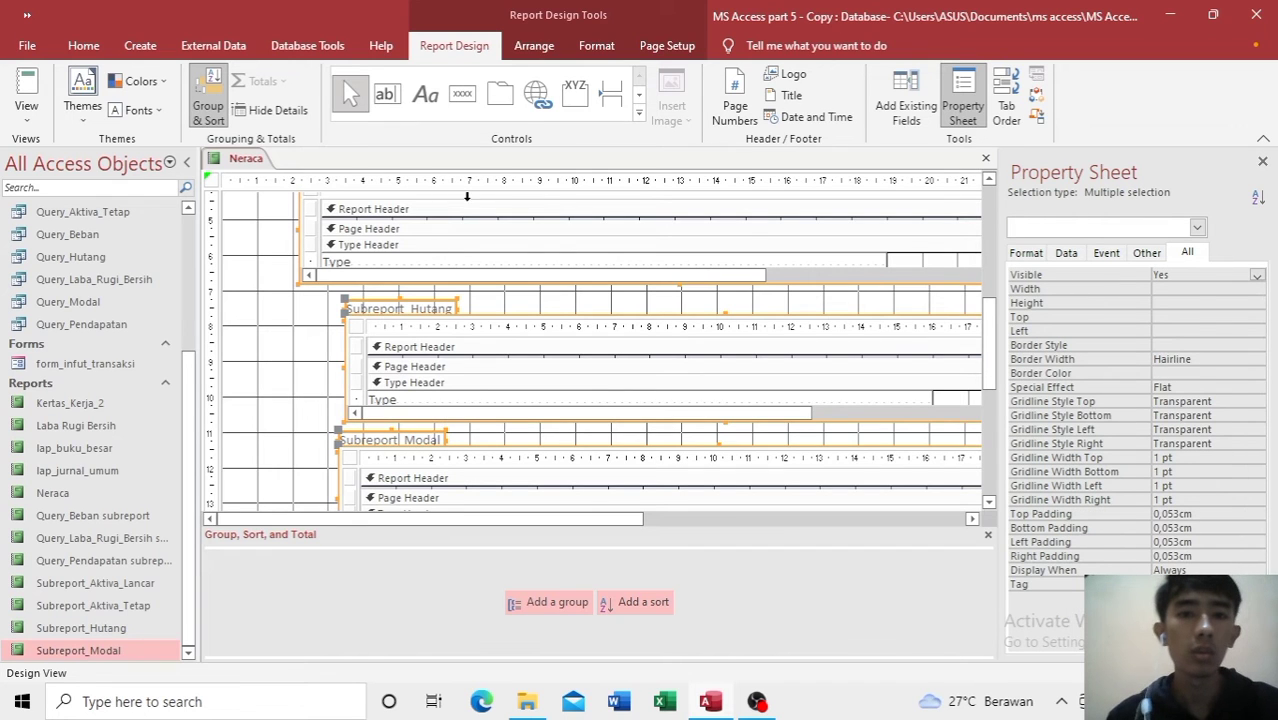
click(532, 45)
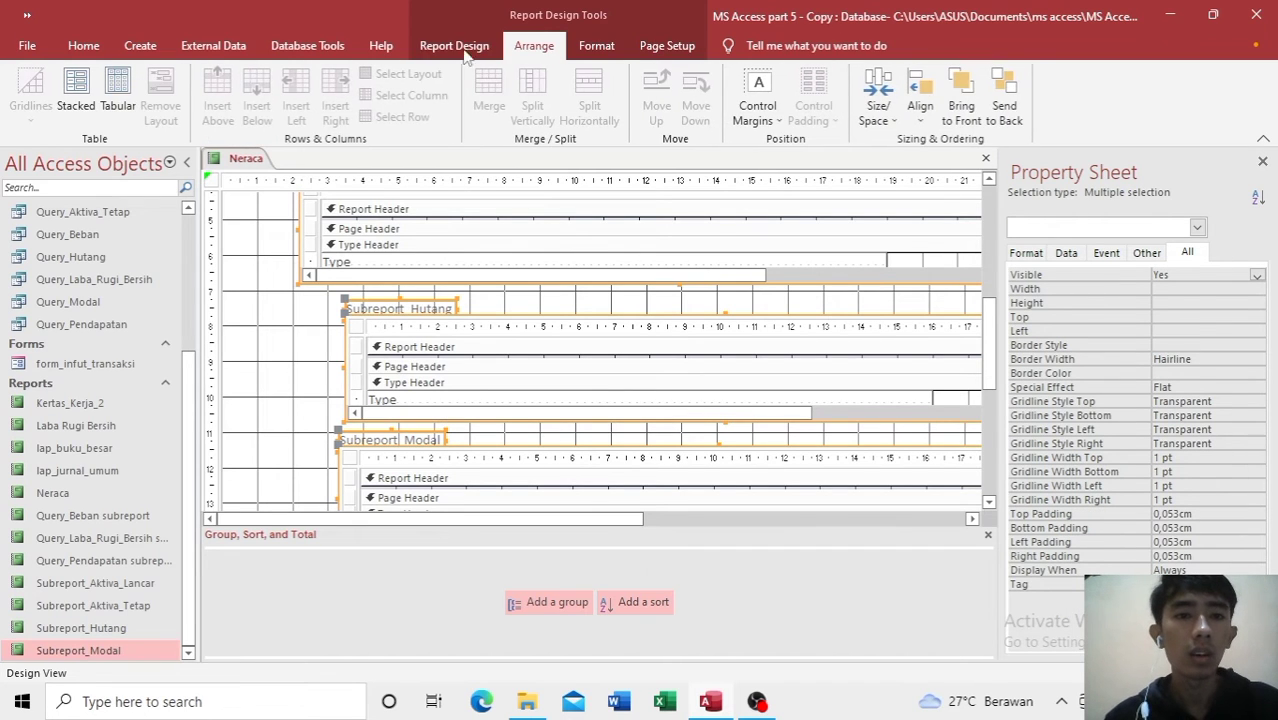
click(86, 90)
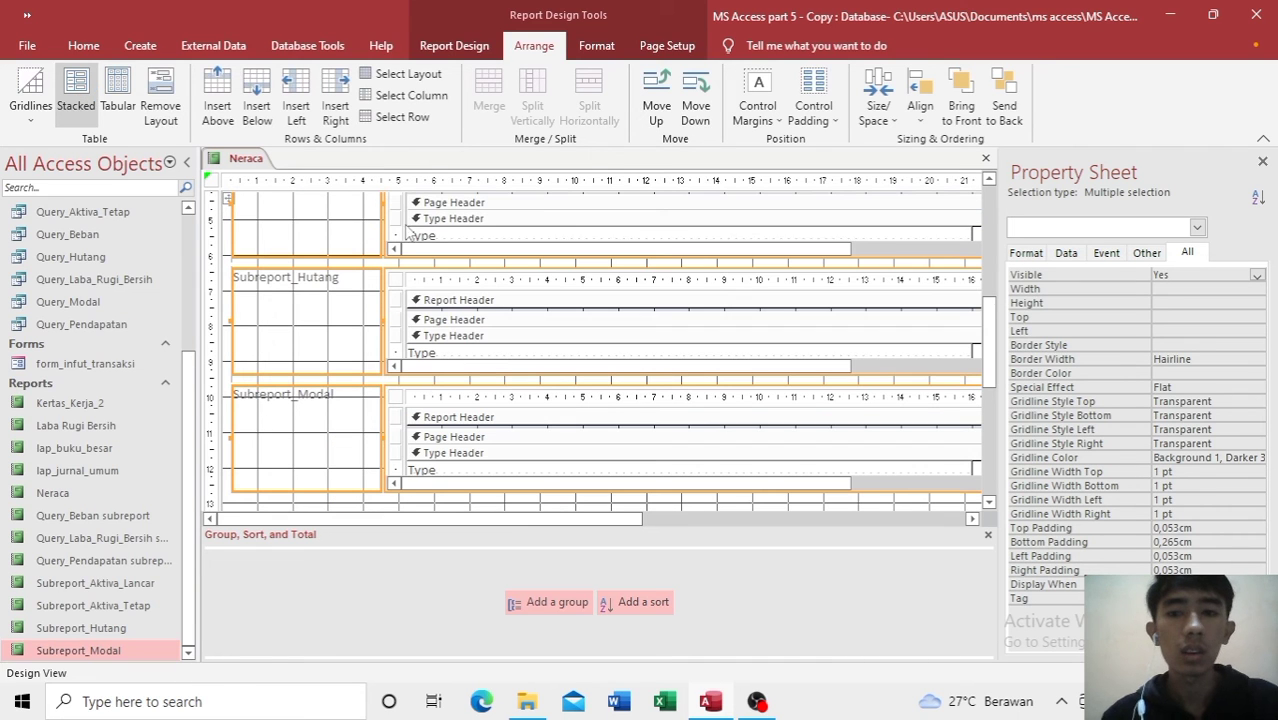
Step: Set the control padding of all the subreports and labels in the stacked layout to None
click(818, 107)
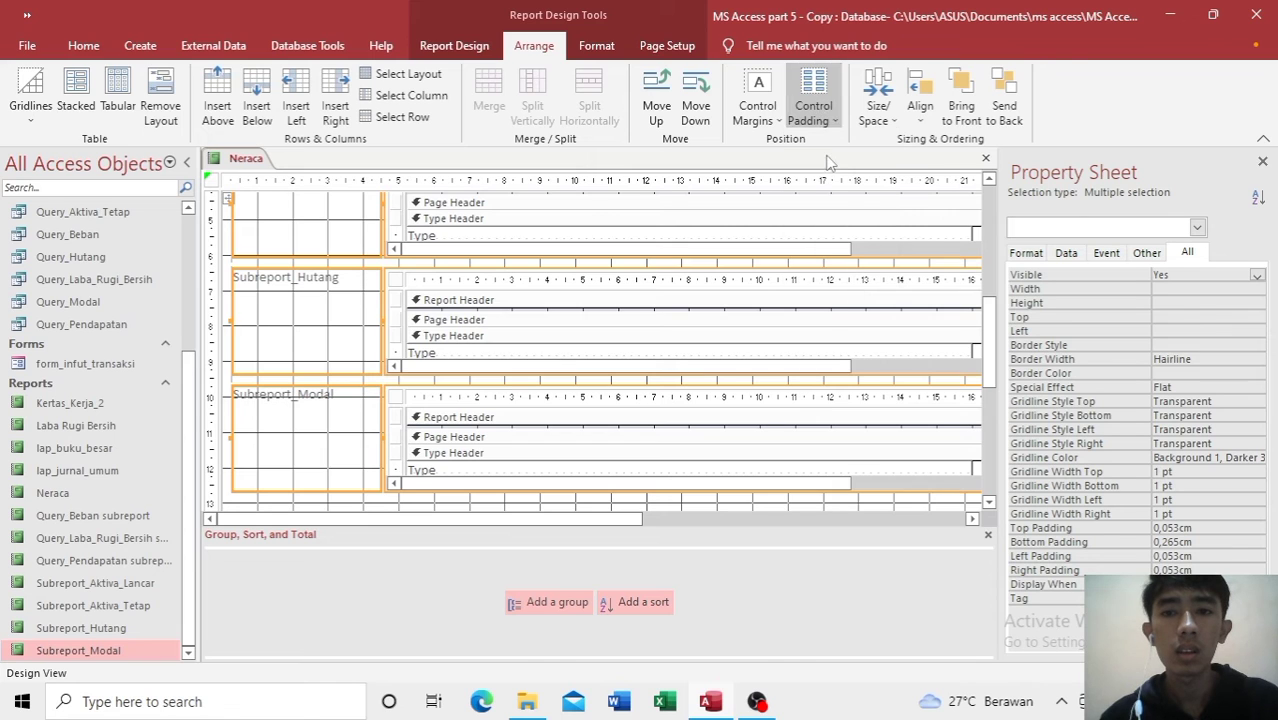
click(830, 155)
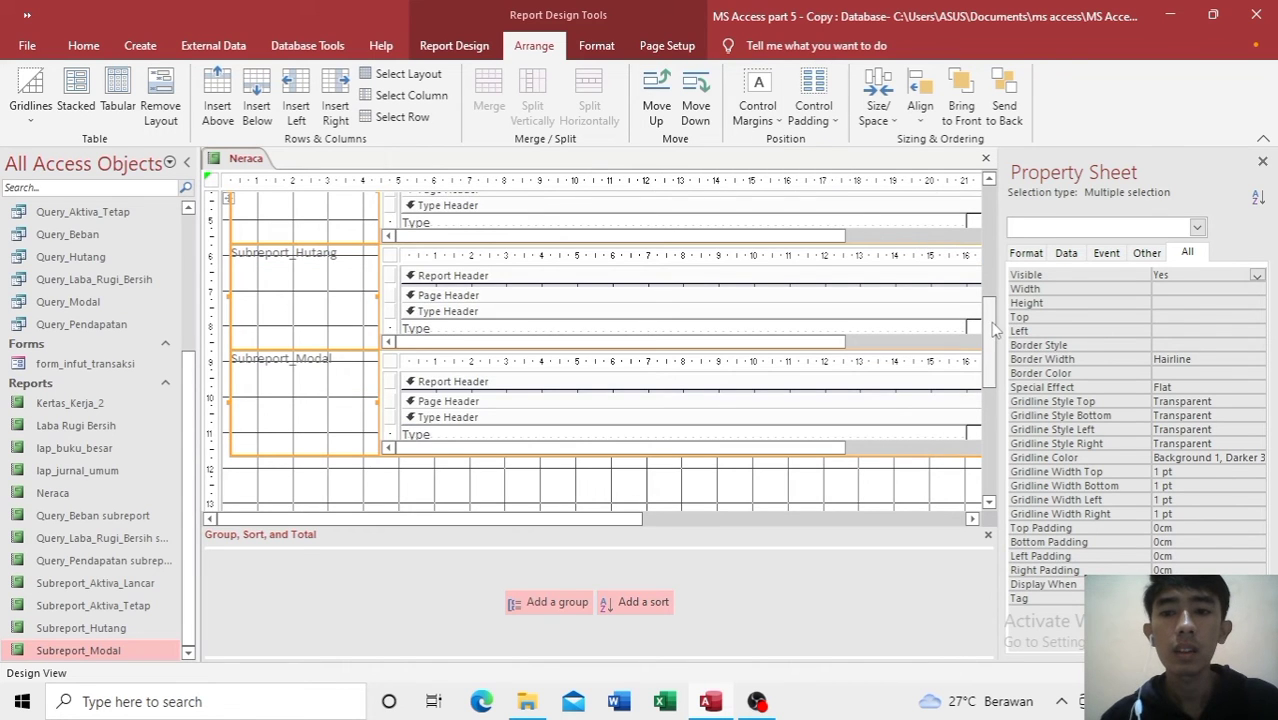
drag(990, 329, 988, 238)
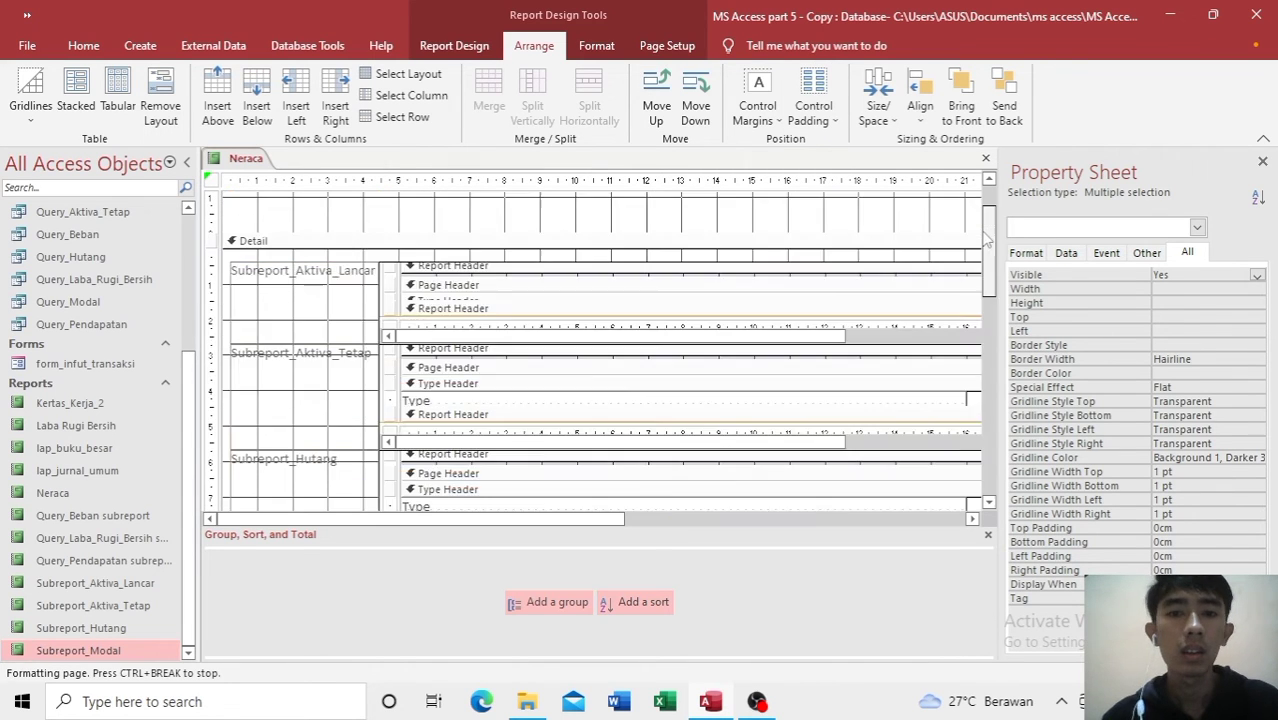
click(688, 302)
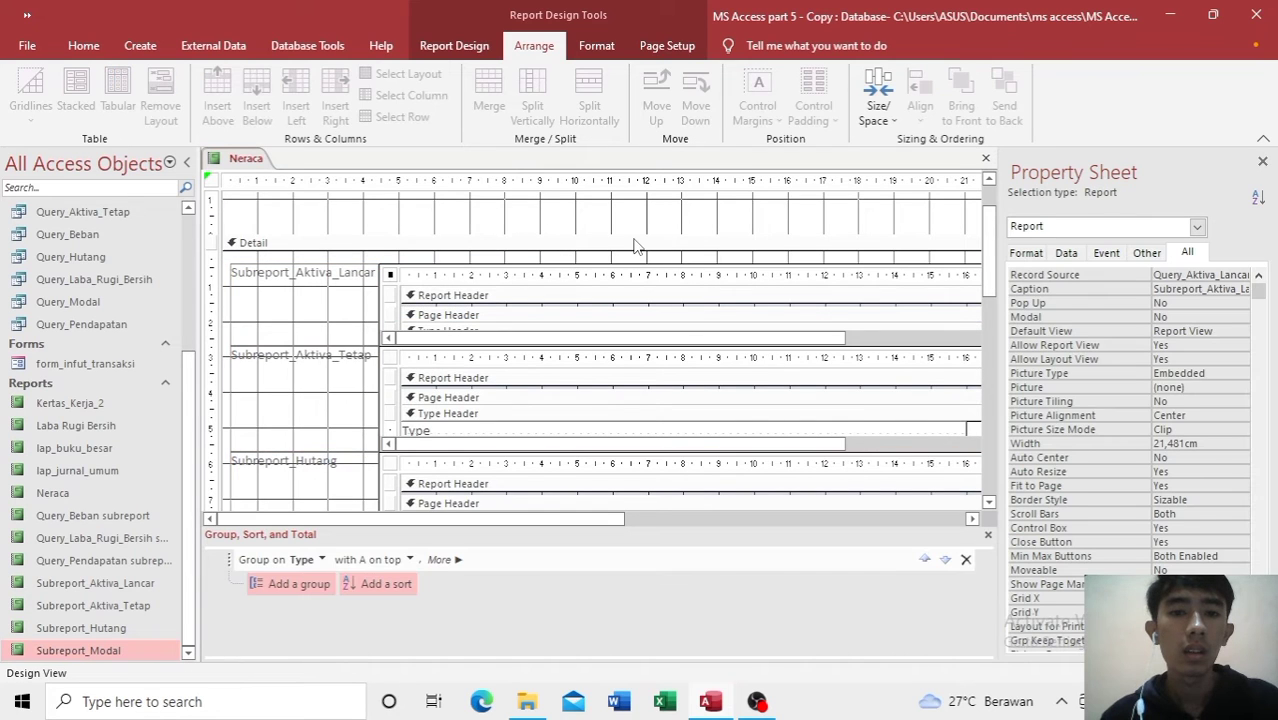
Step: Delete the labels of the Subreport_Aktiva_Lancar, Subreport_Aktiva_Tetap, Subreport_Hutang and Subreport_Modal subreports from the Detail section
click(318, 327)
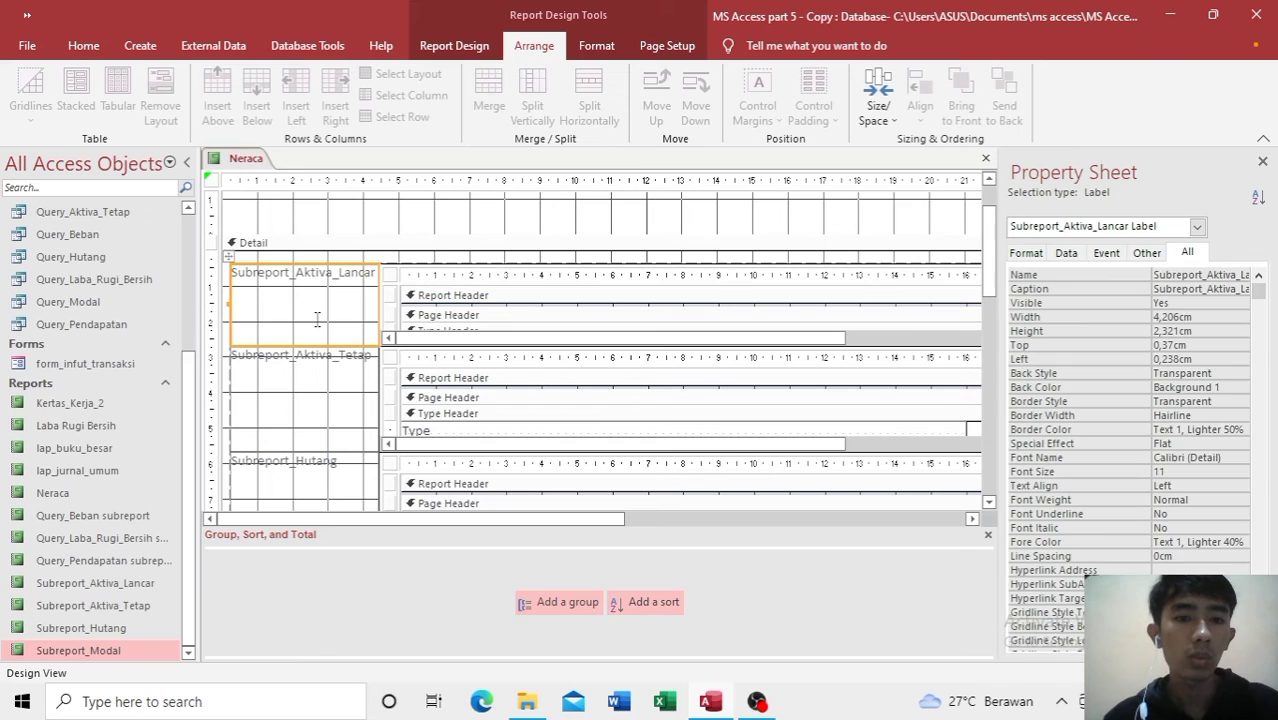
shift+click(309, 428)
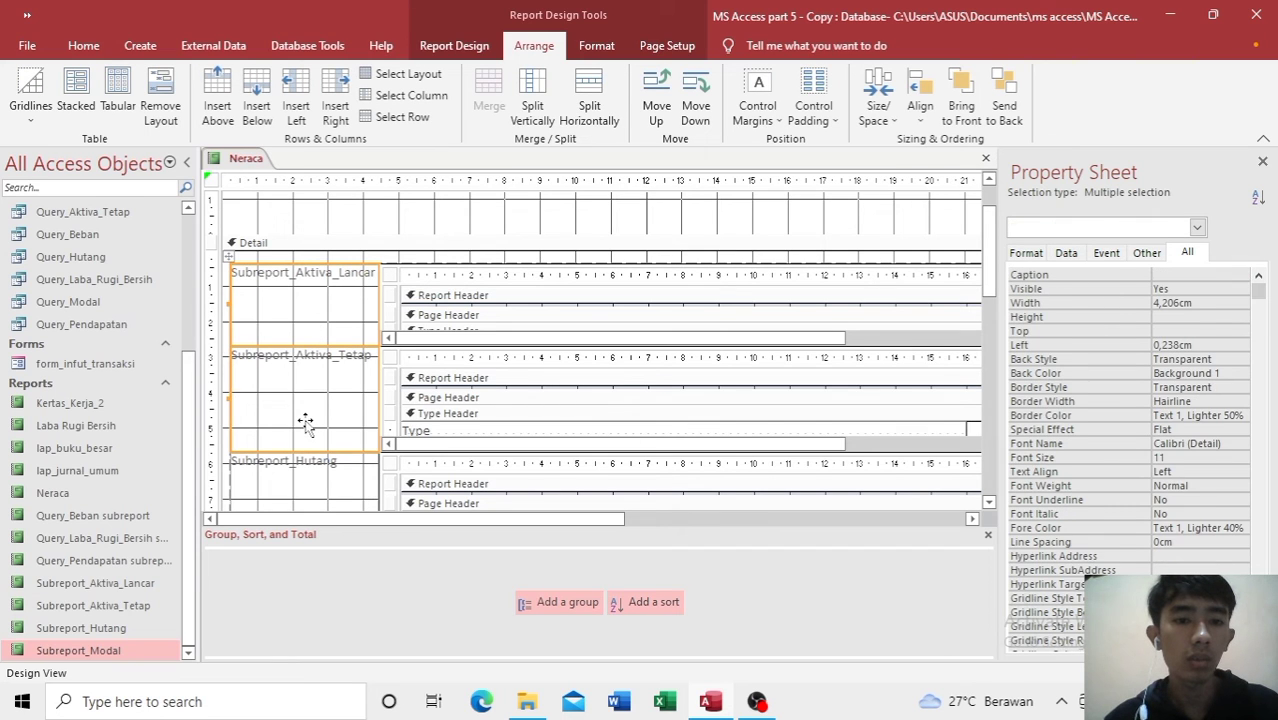
shift+click(312, 485)
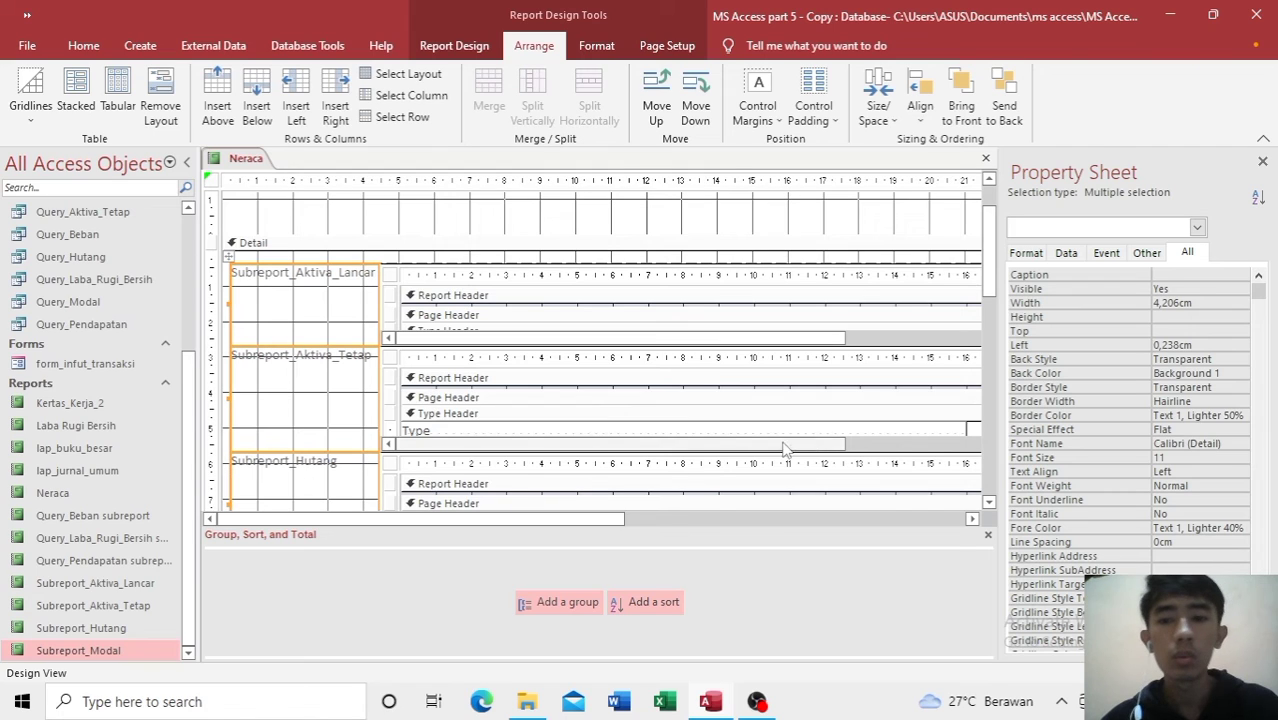
click(988, 502)
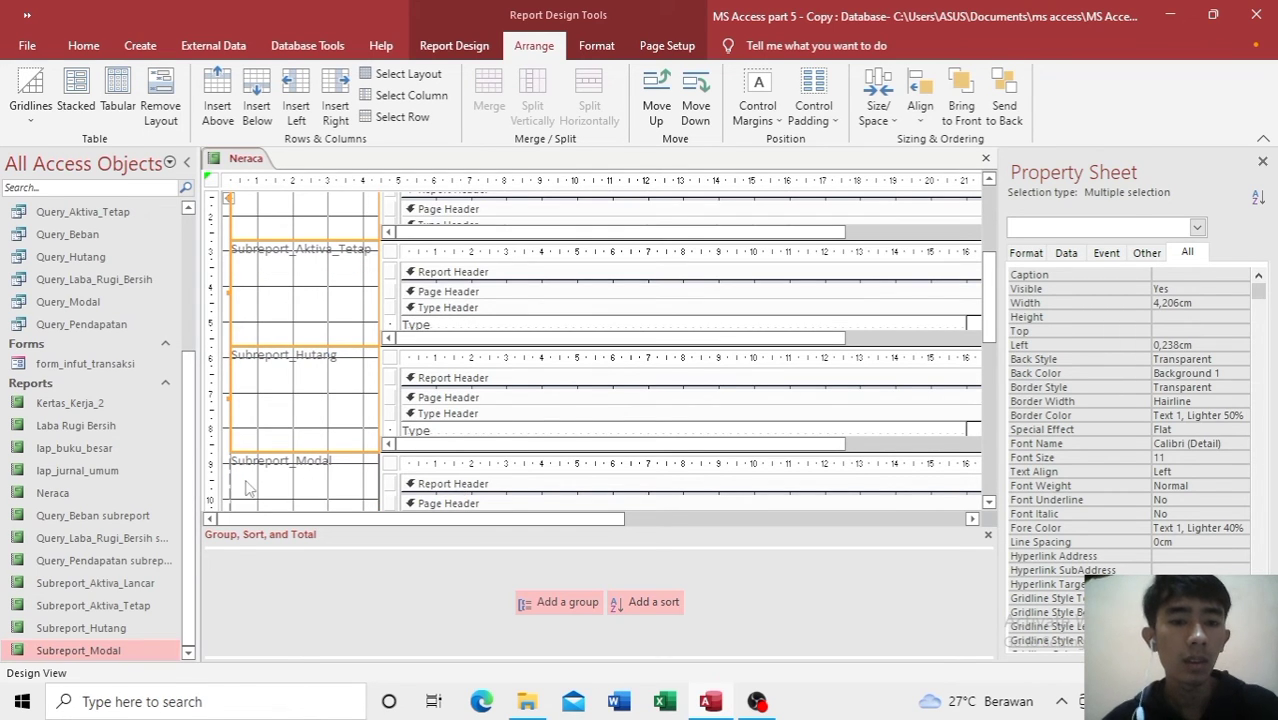
shift+click(282, 480)
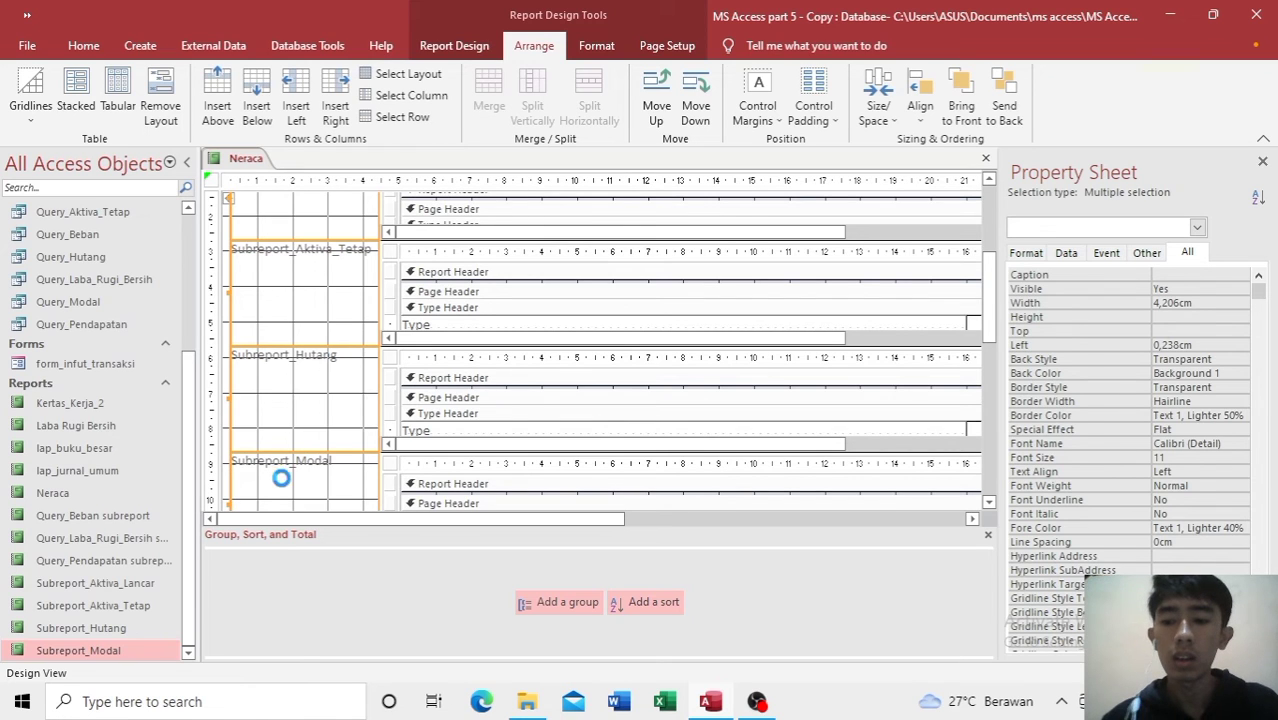
key(Delete)
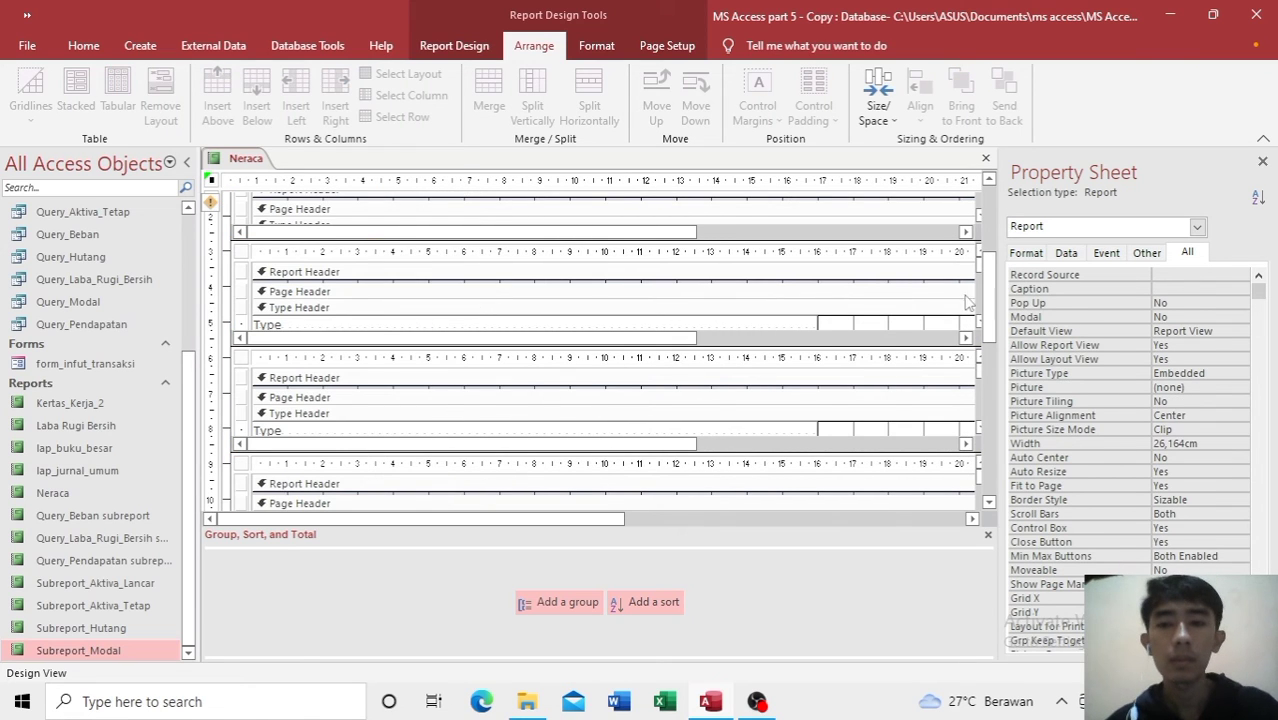
Step: Display Neraca in Report View with the SumofDebit and SumofKredit parameters left blank, and review the report down to the Modal section
drag(988, 258, 988, 380)
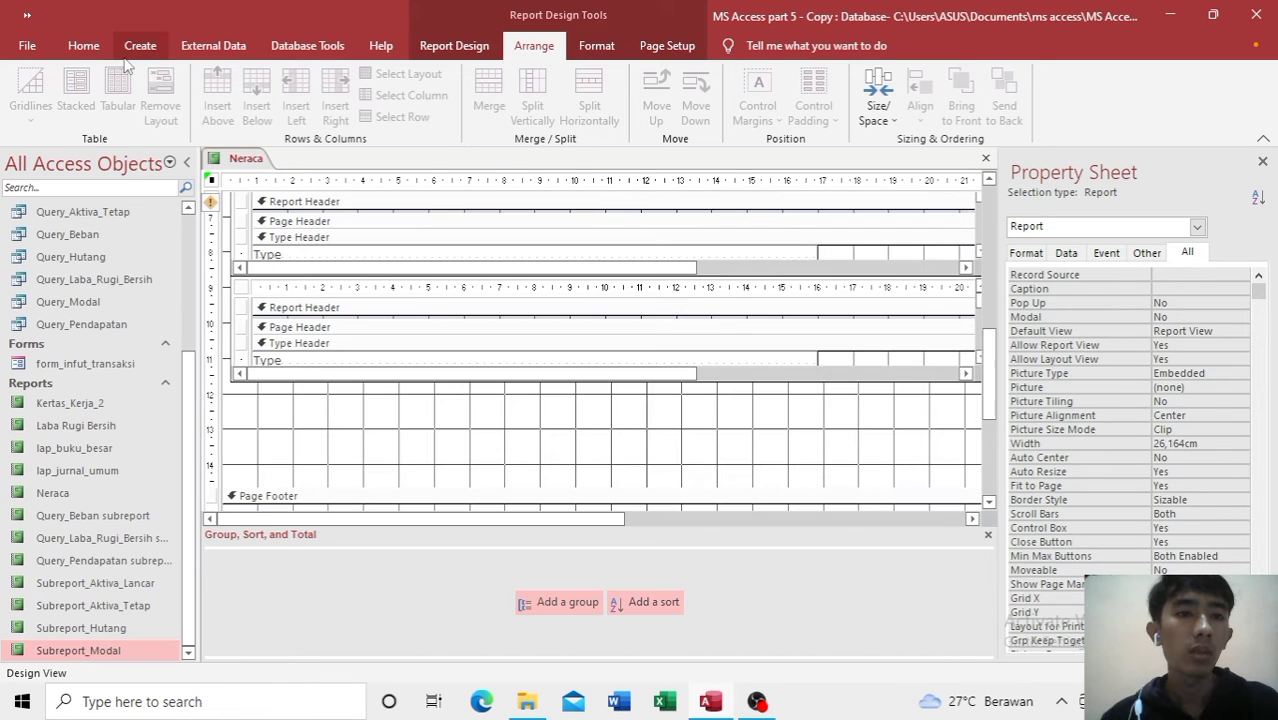
click(84, 46)
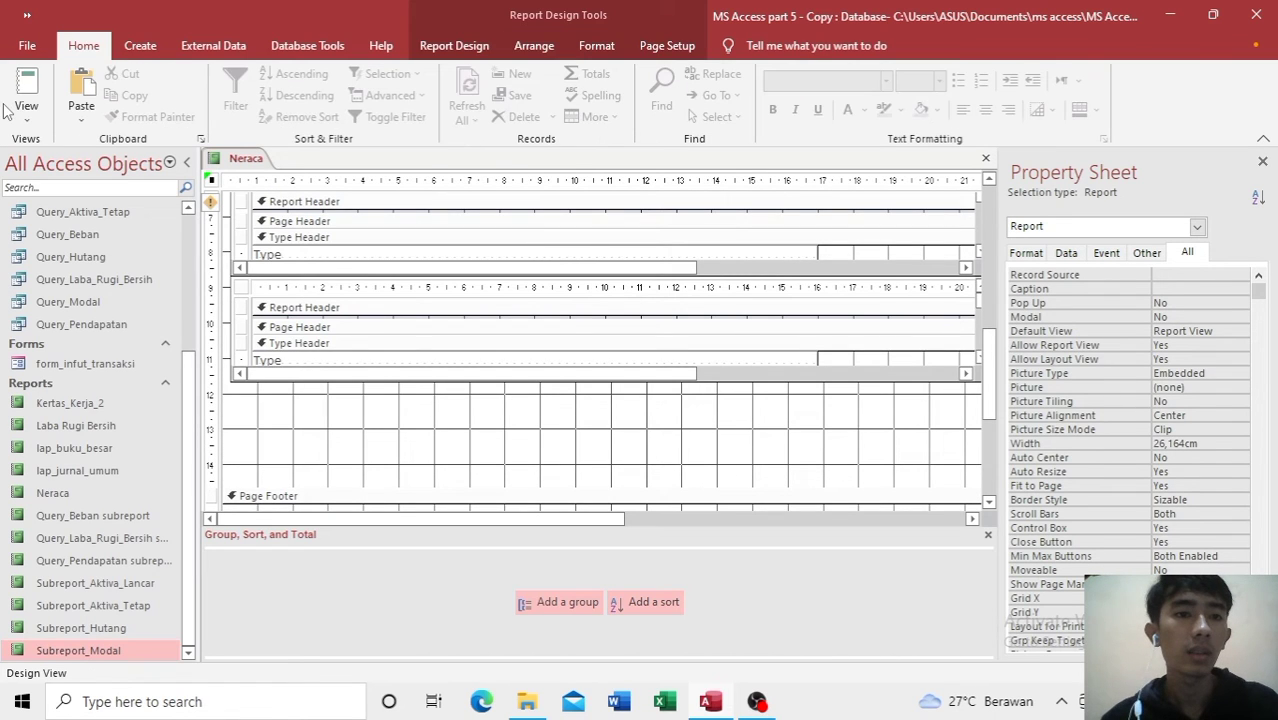
click(19, 92)
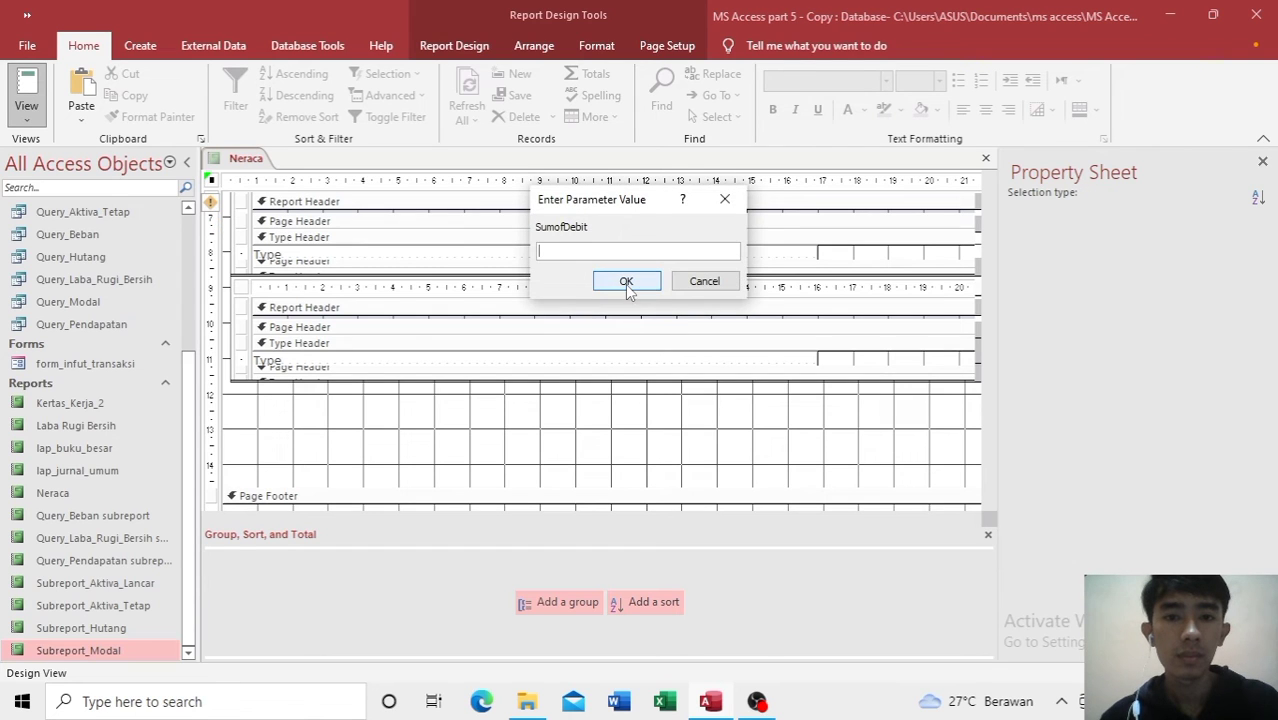
click(626, 283)
click(626, 283)
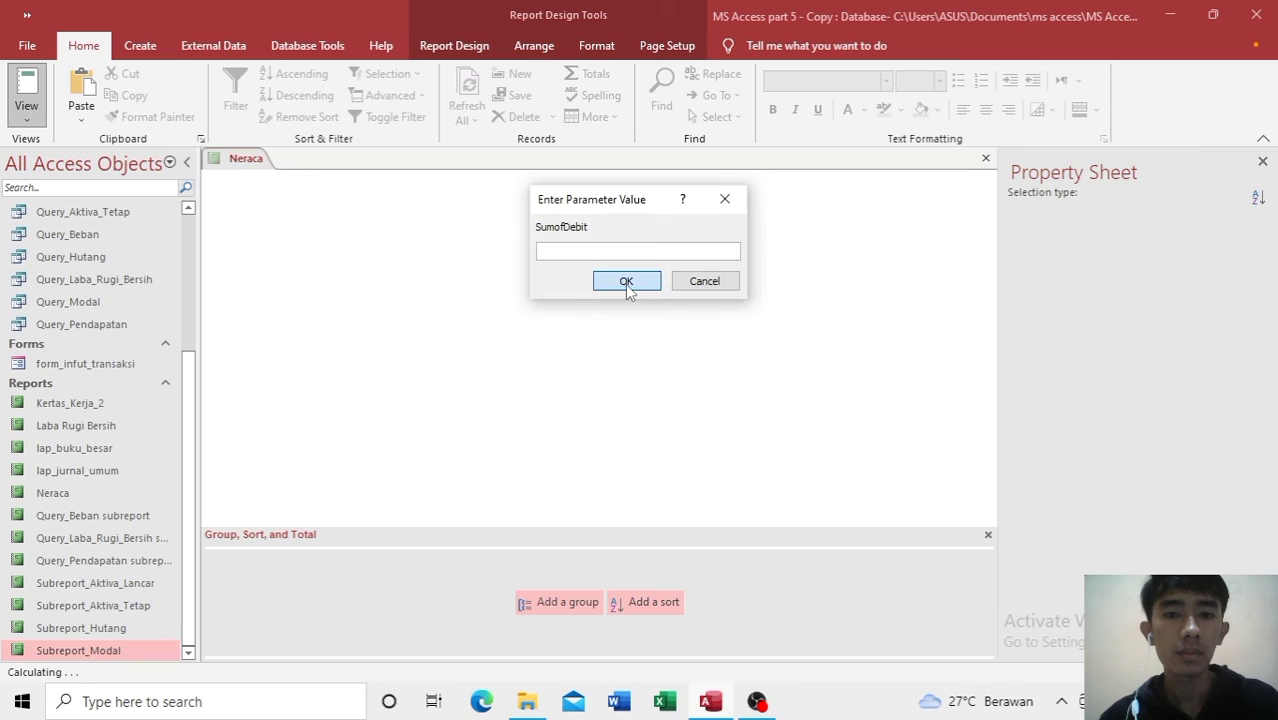
click(626, 283)
click(626, 283)
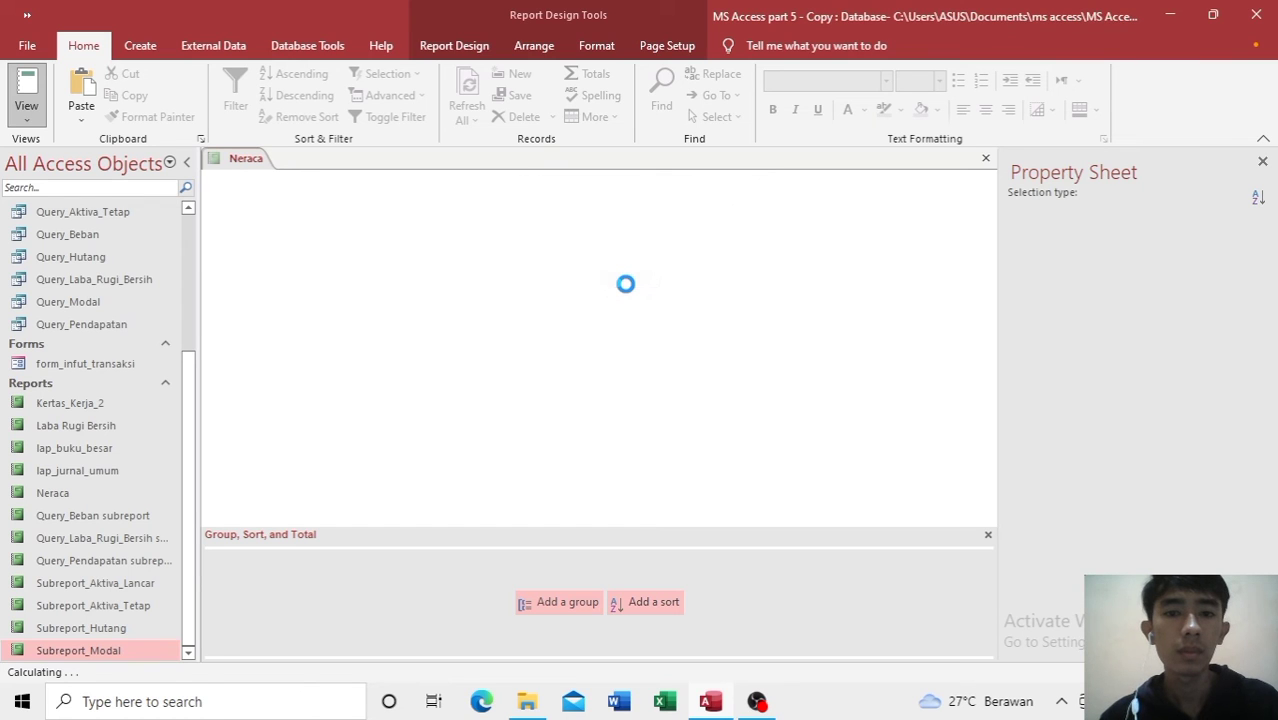
click(626, 283)
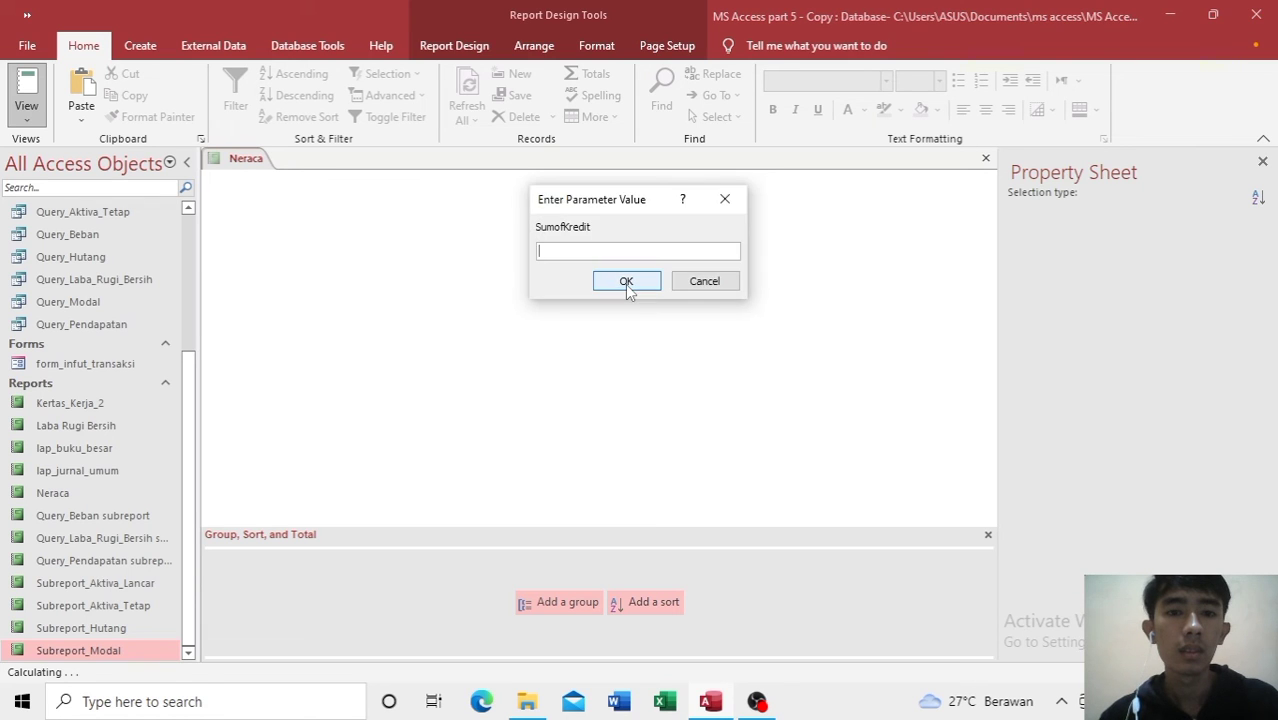
click(626, 283)
click(626, 283)
click(625, 284)
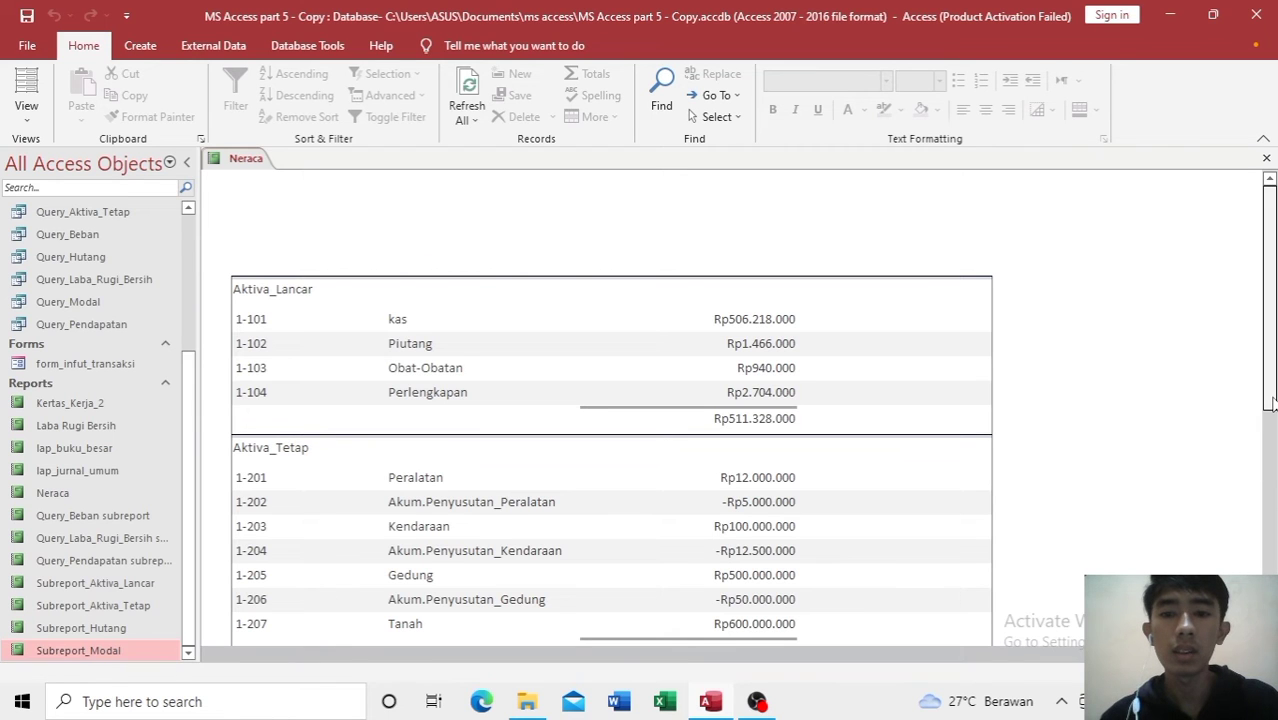
scroll(1265, 422, down, 3)
scroll(611, 400, down, 3)
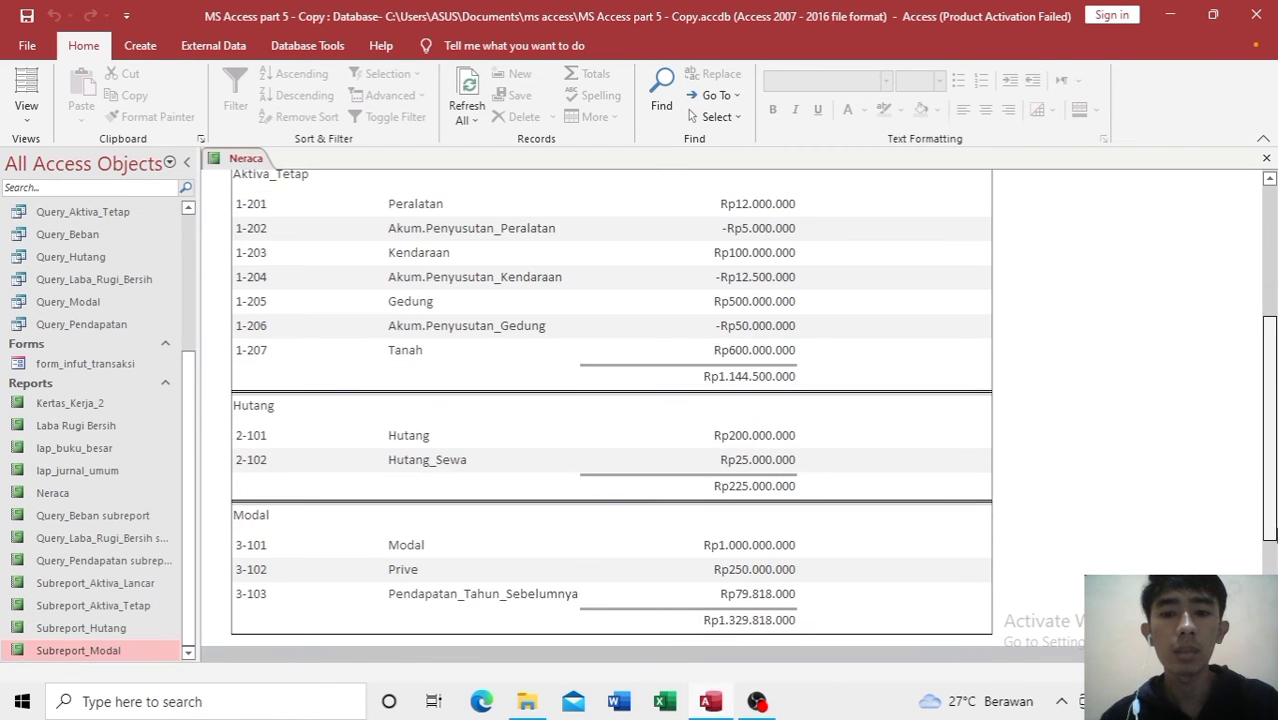
scroll(611, 400, down, 1)
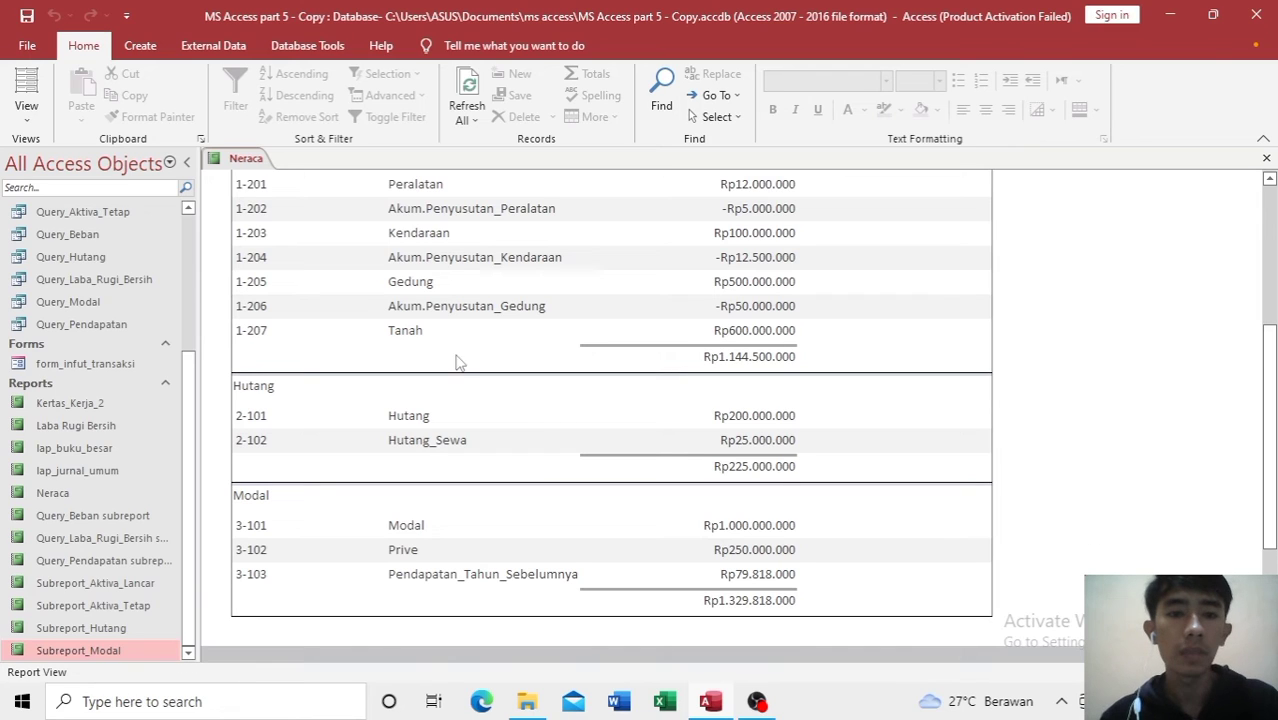
Step: Return Neraca to Design View and insert an empty layout row below the Subreport_Aktiva_Tetap subreport
right_click(234, 160)
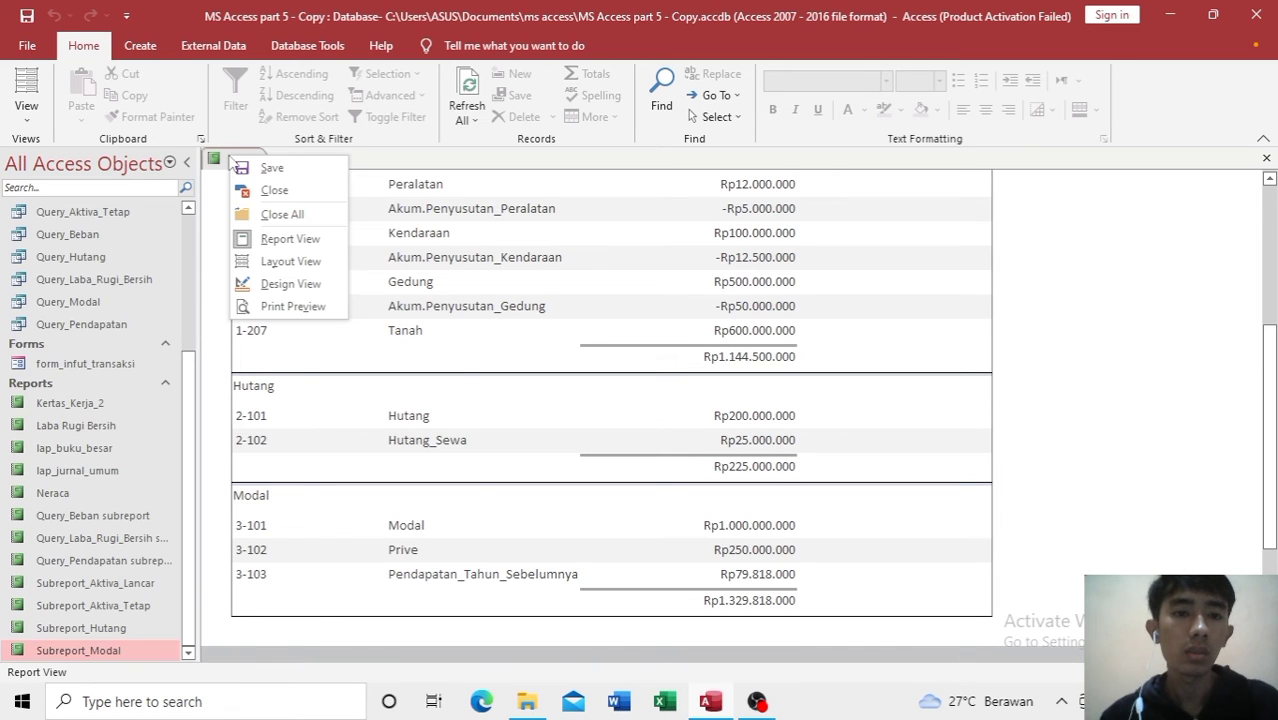
click(292, 284)
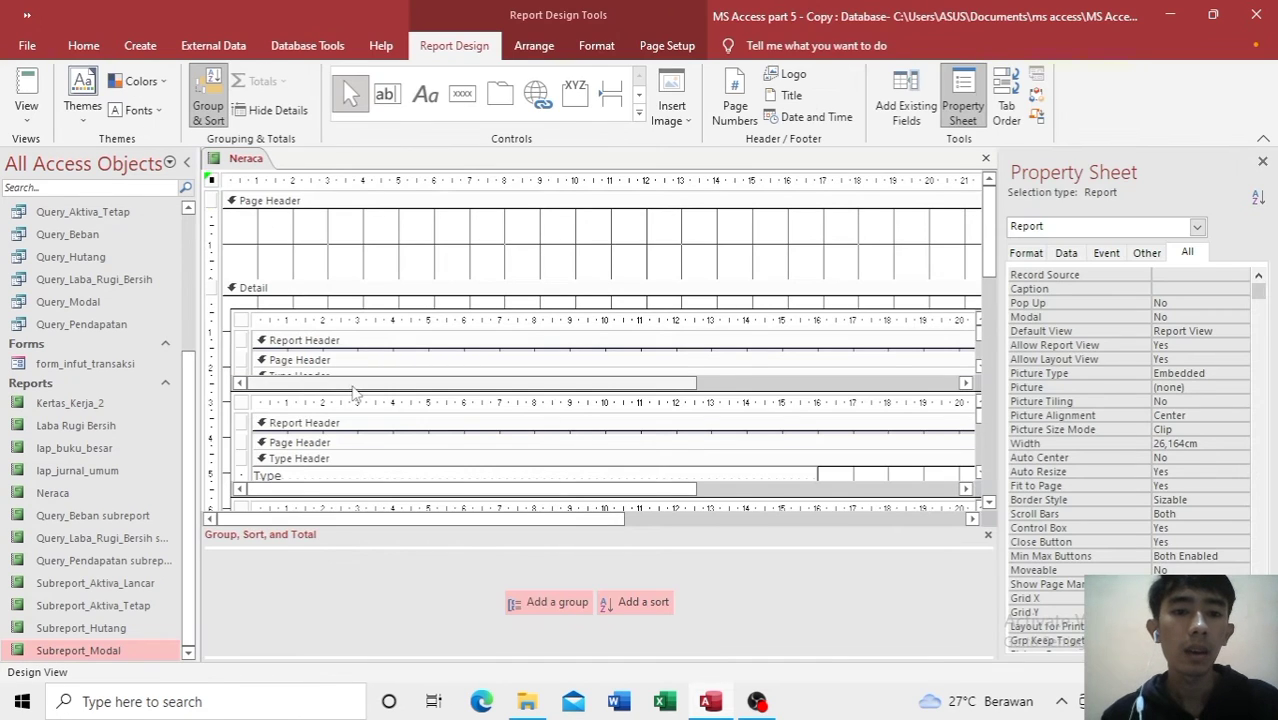
click(378, 431)
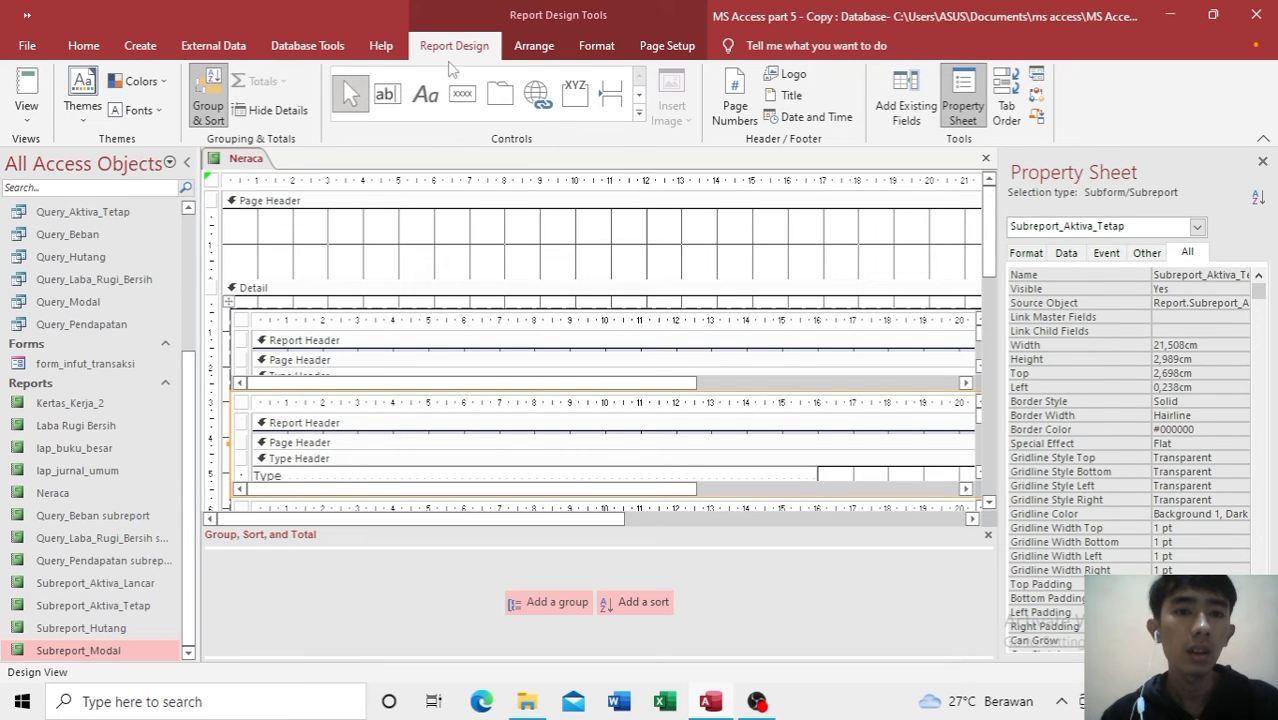
click(527, 52)
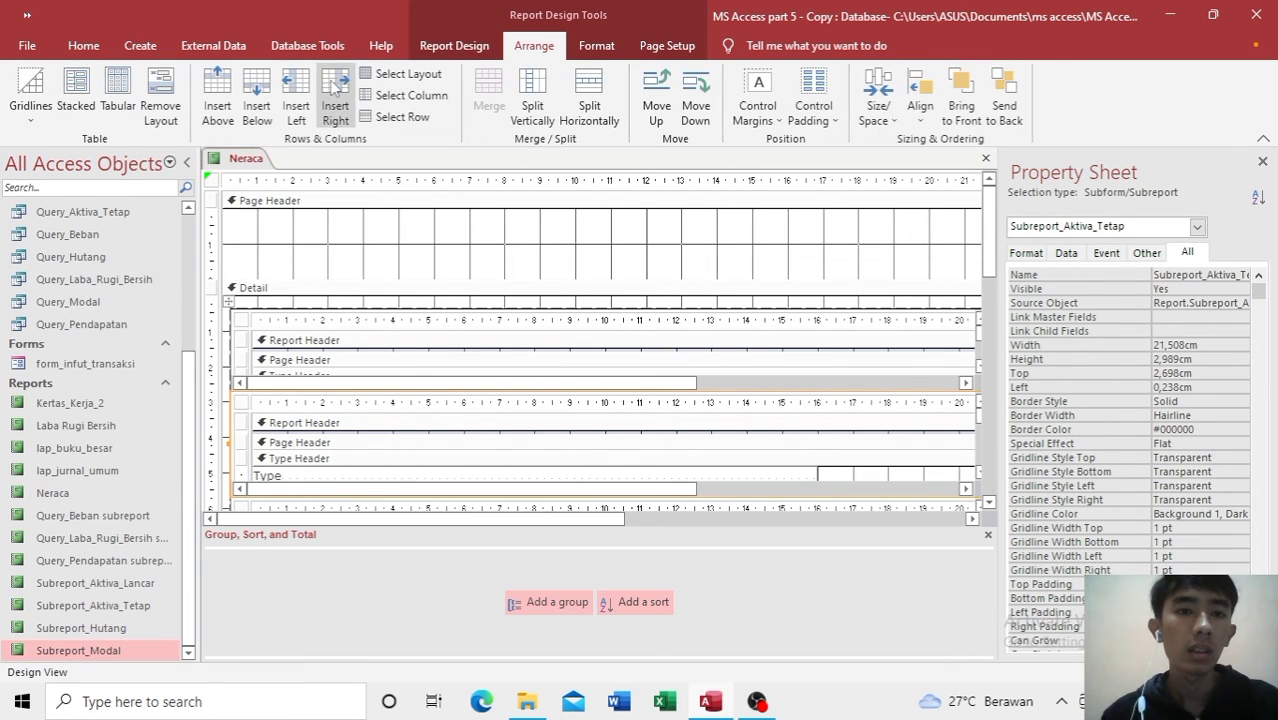
click(272, 88)
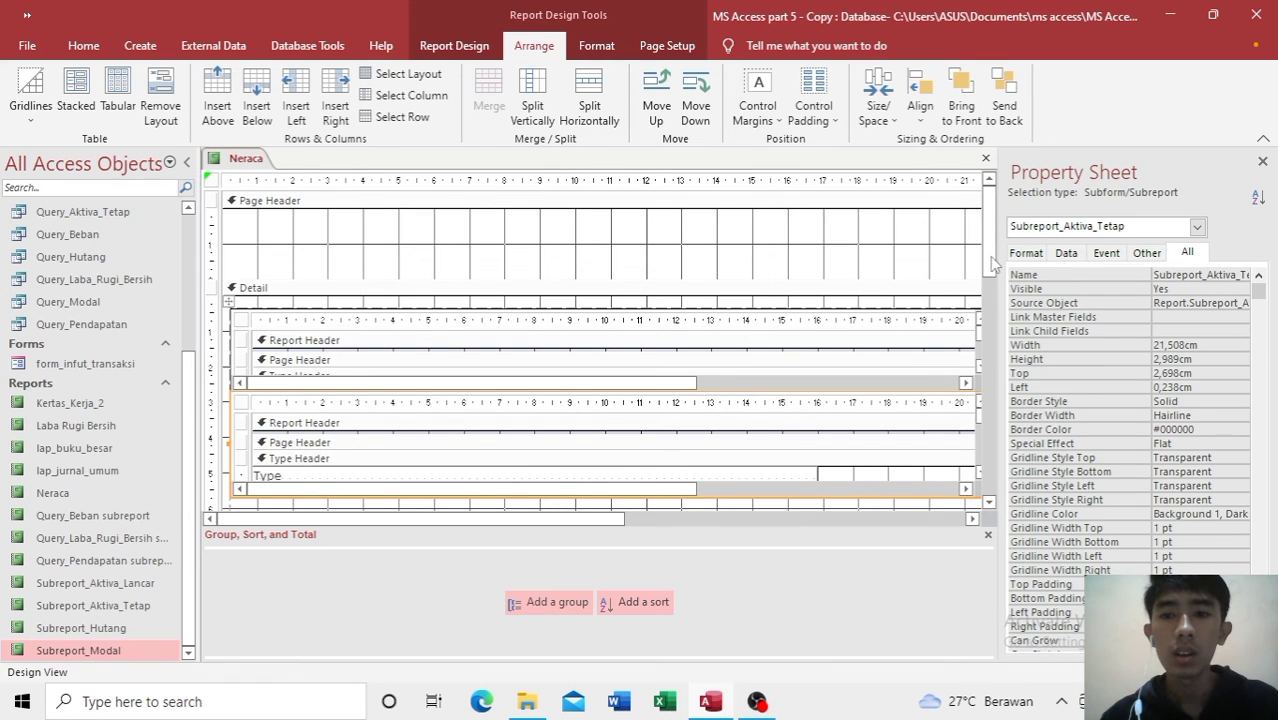
Step: Insert an empty layout row below the Subreport_Modal subreport
drag(989, 264, 988, 326)
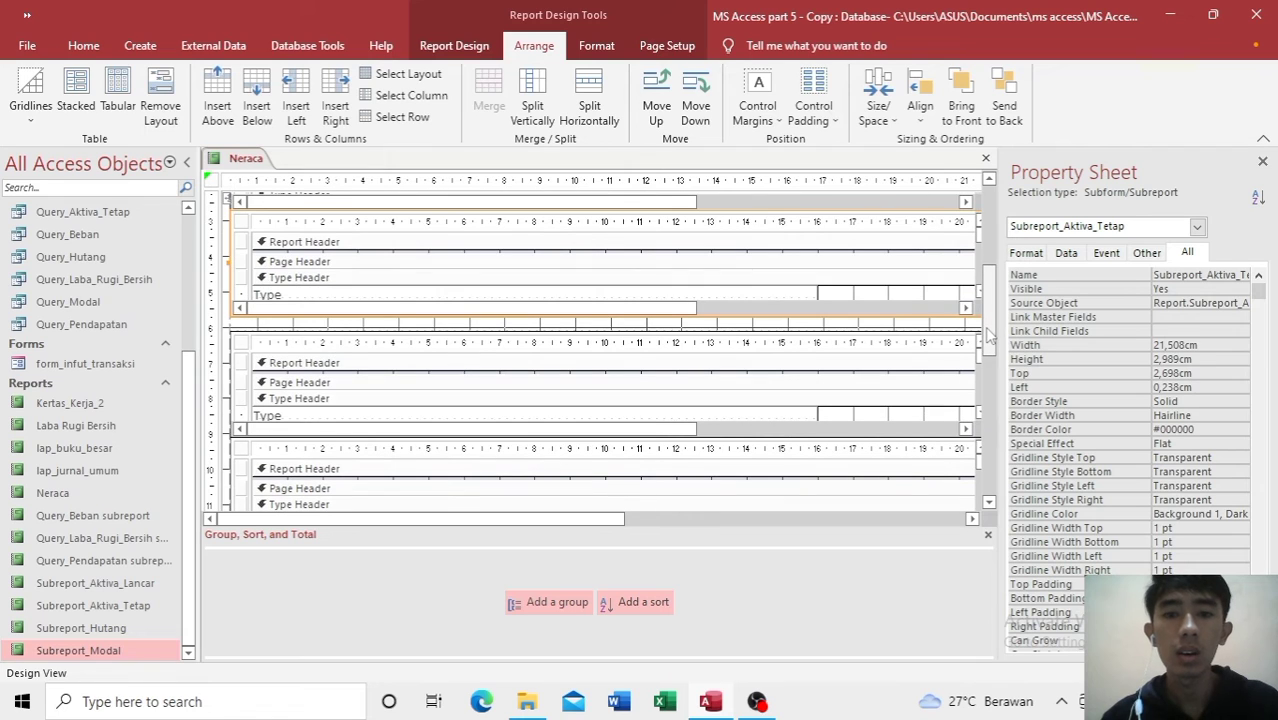
click(990, 403)
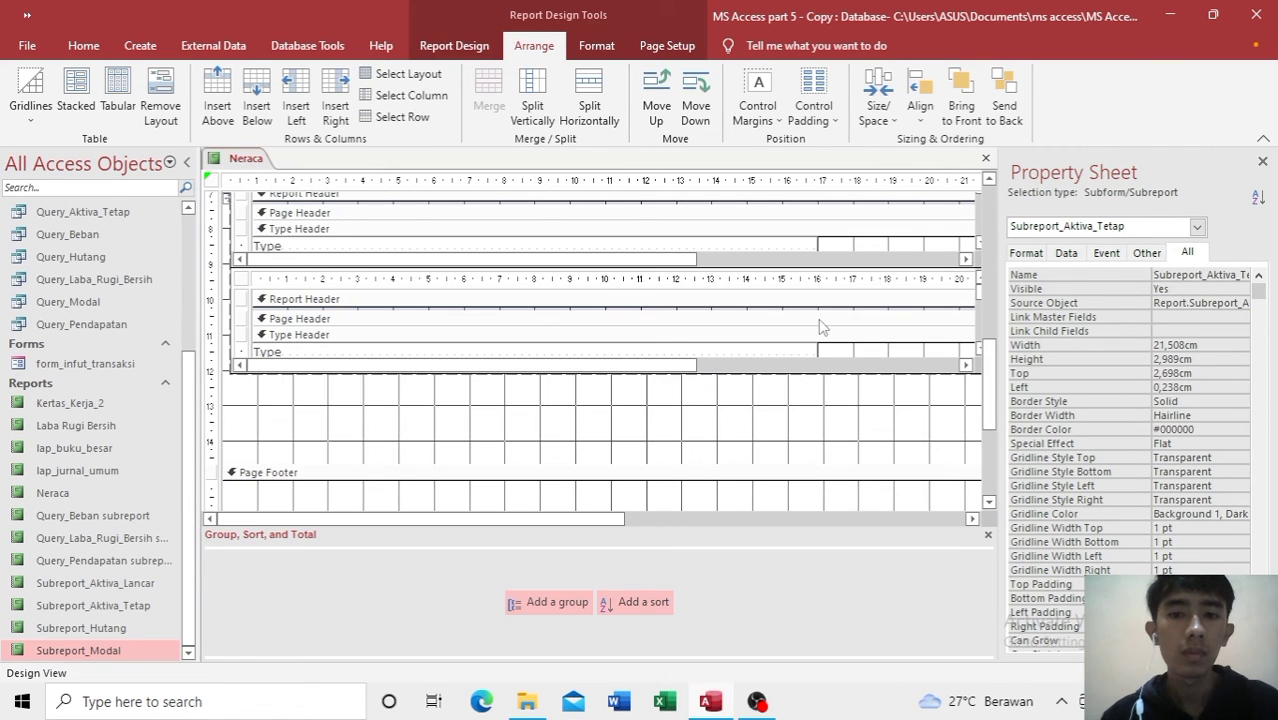
click(820, 327)
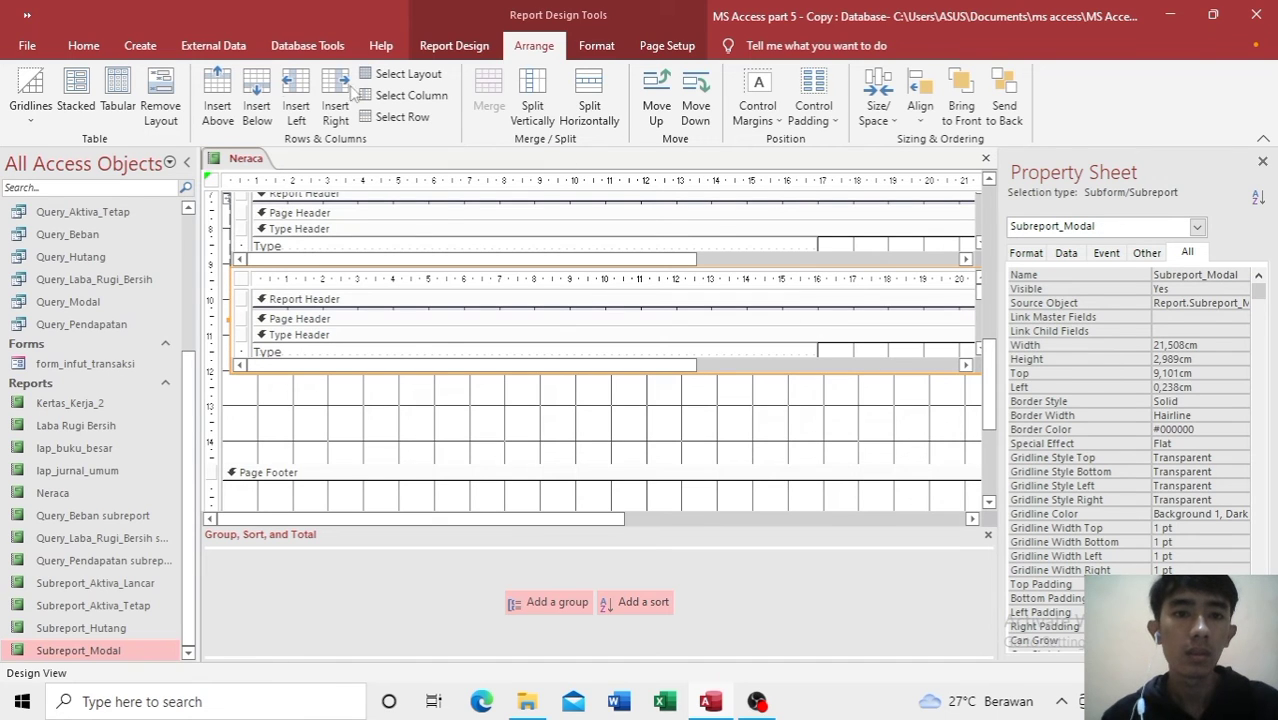
click(259, 88)
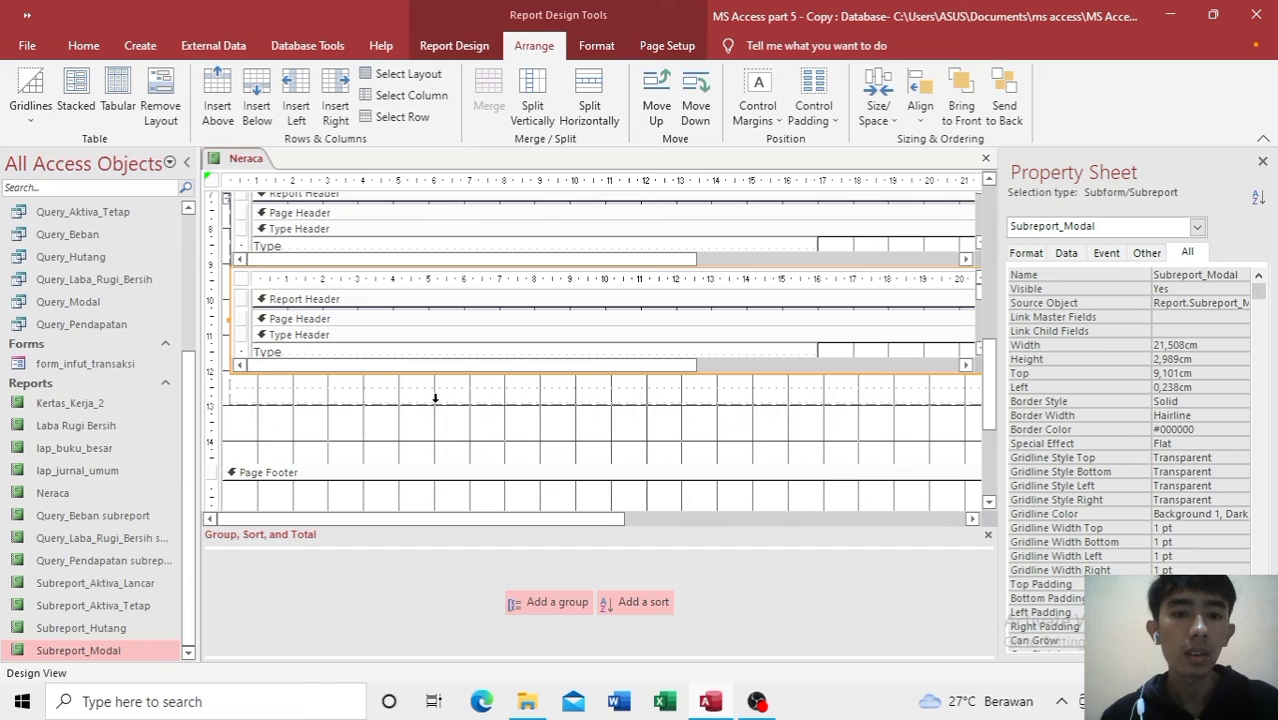
Step: Split the empty row beneath Subreport_Modal horizontally into two side-by-side cells
click(450, 432)
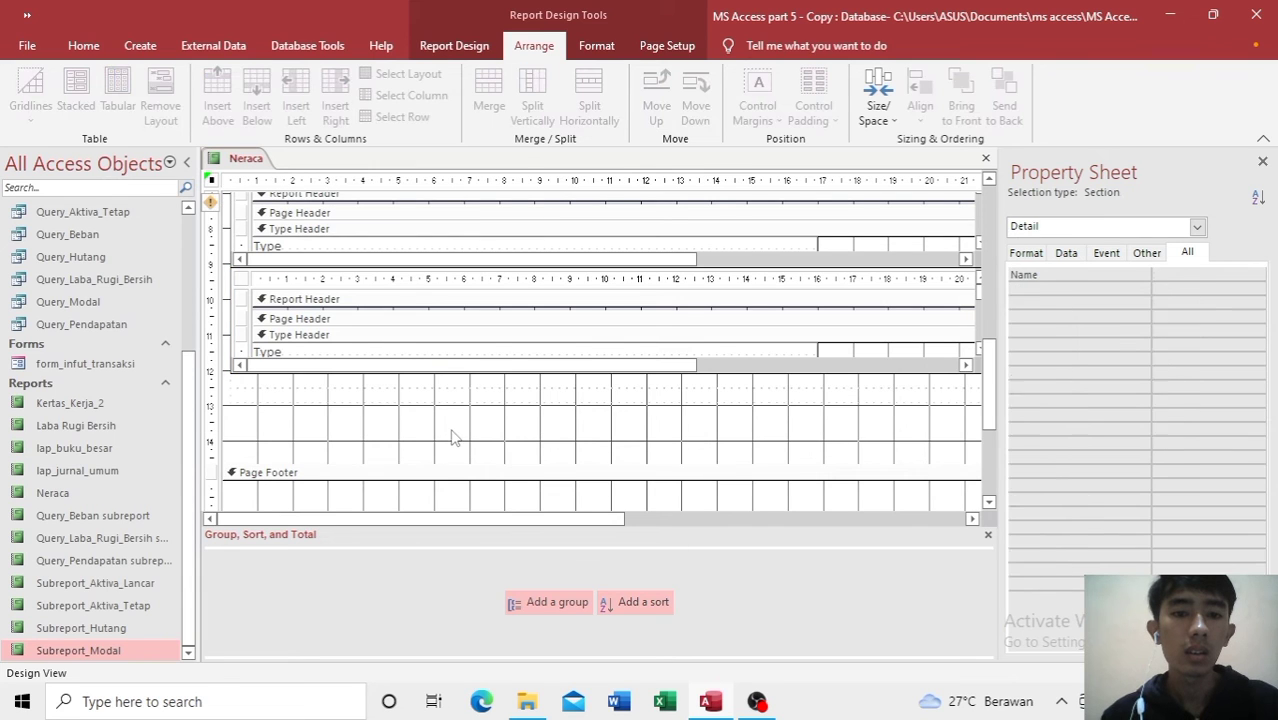
click(458, 398)
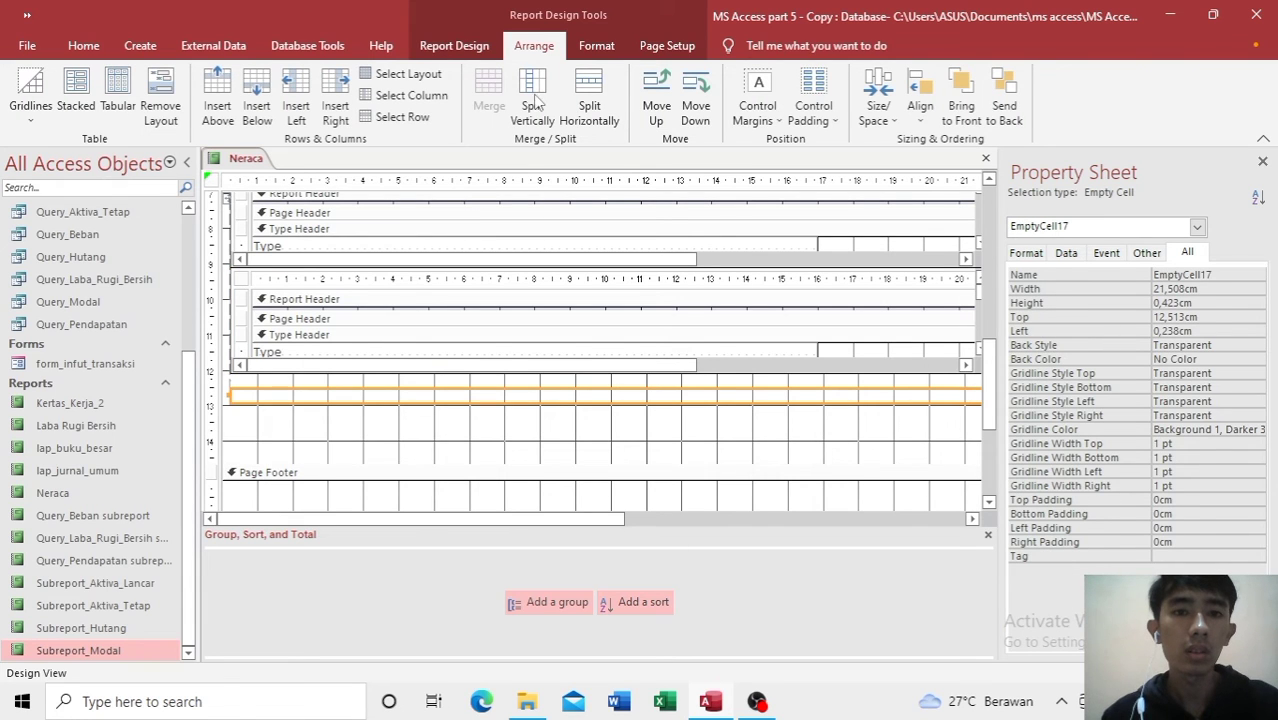
click(589, 89)
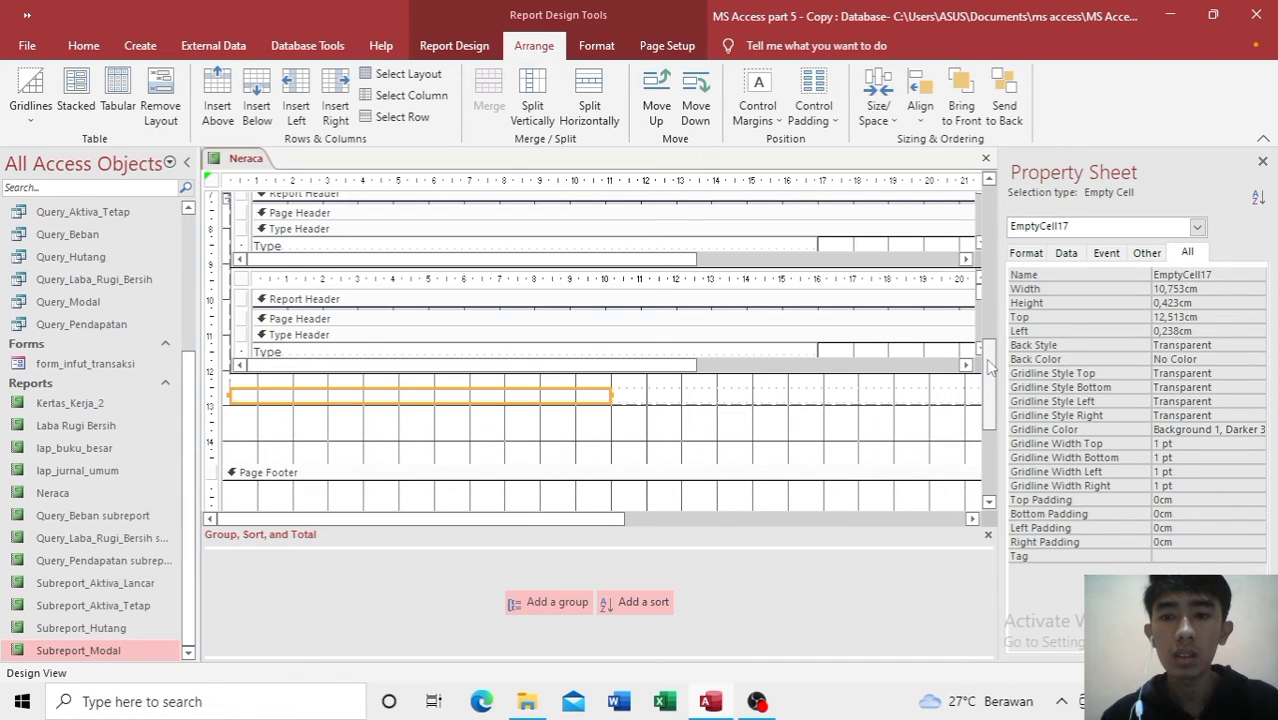
Step: Split the empty row between Subreport_Aktiva_Tetap and Subreport_Hutang horizontally into two side-by-side cells
drag(990, 368, 980, 283)
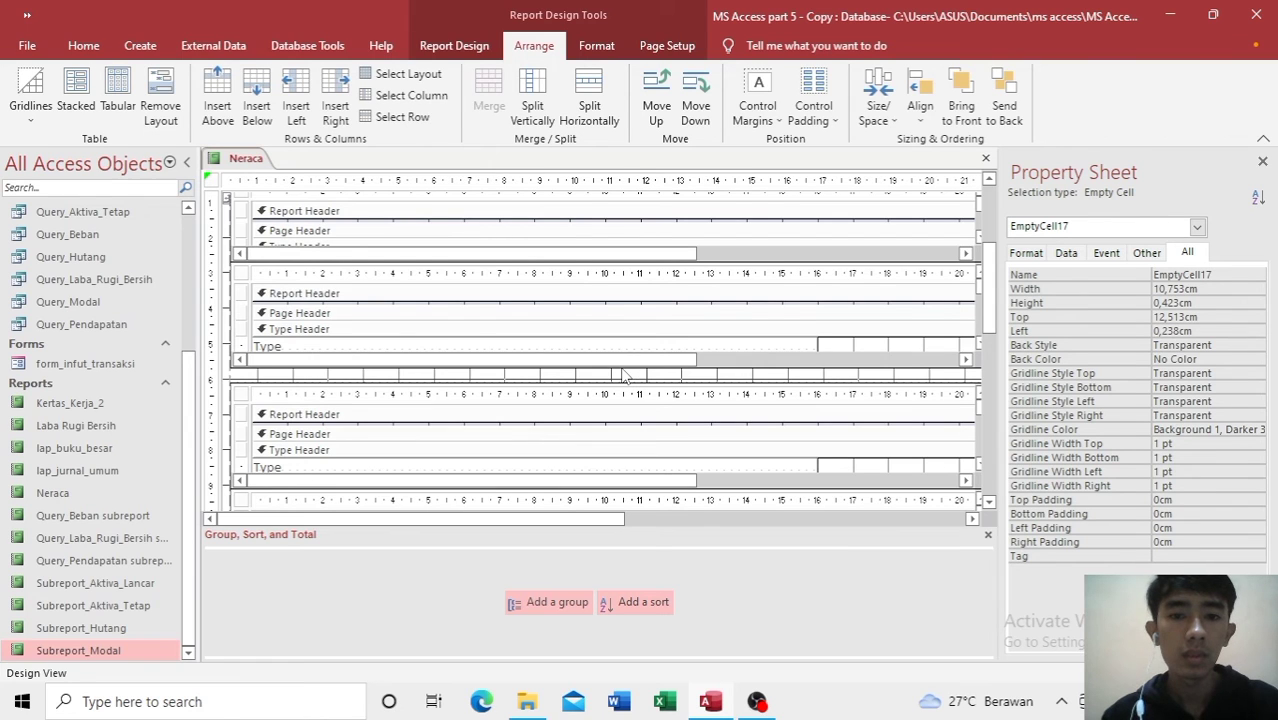
click(603, 376)
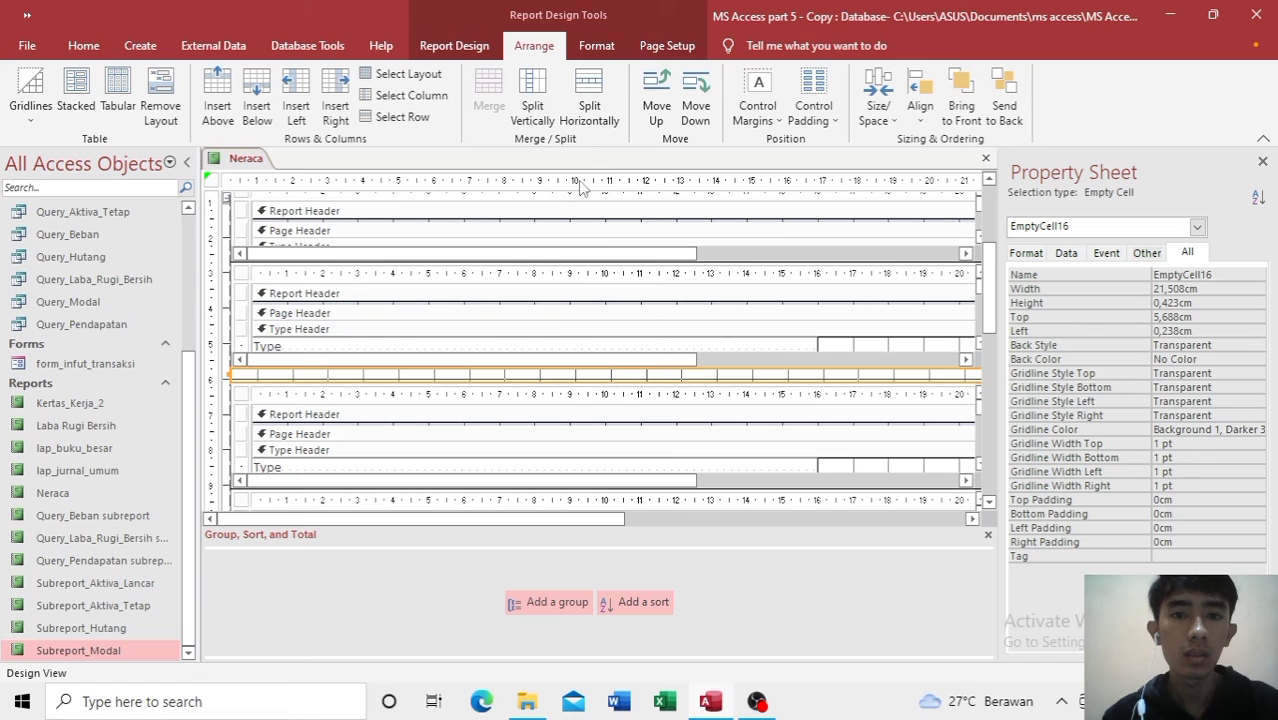
click(577, 92)
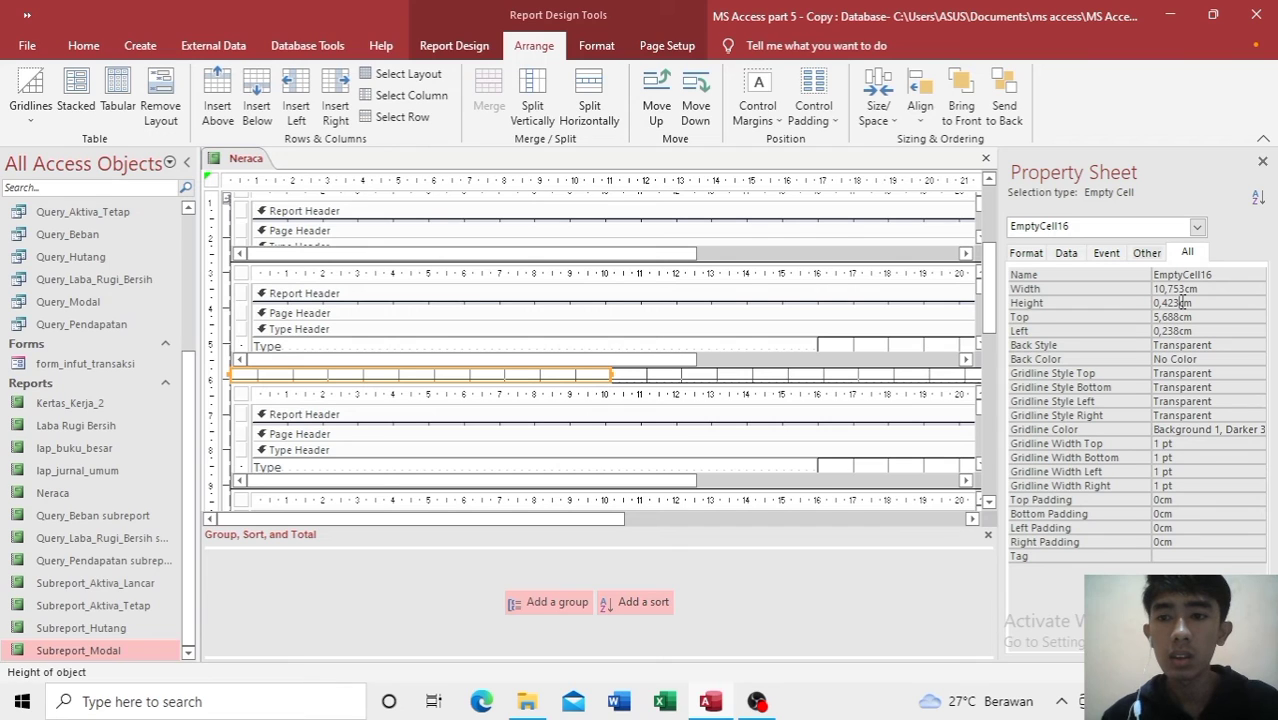
Step: Set the height of the split empty row between Subreport_Aktiva_Tetap and Subreport_Hutang to 0,7 cm
key(BackSpace)
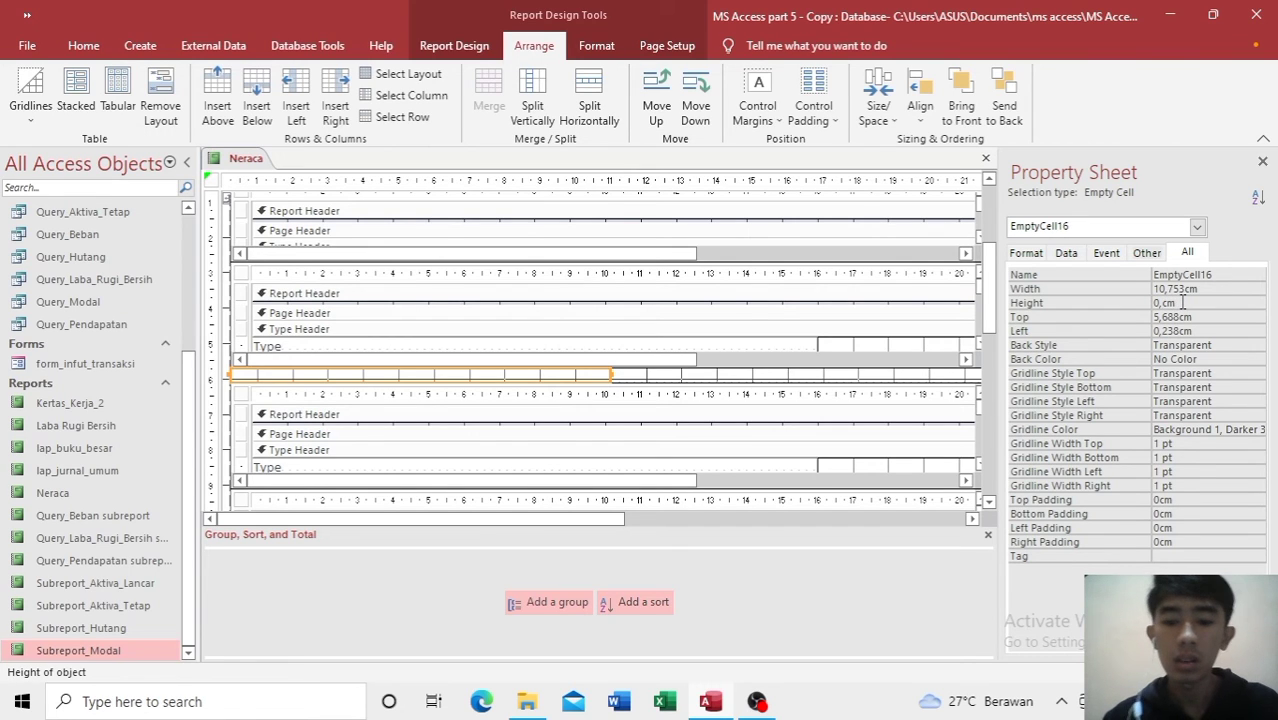
text(7)
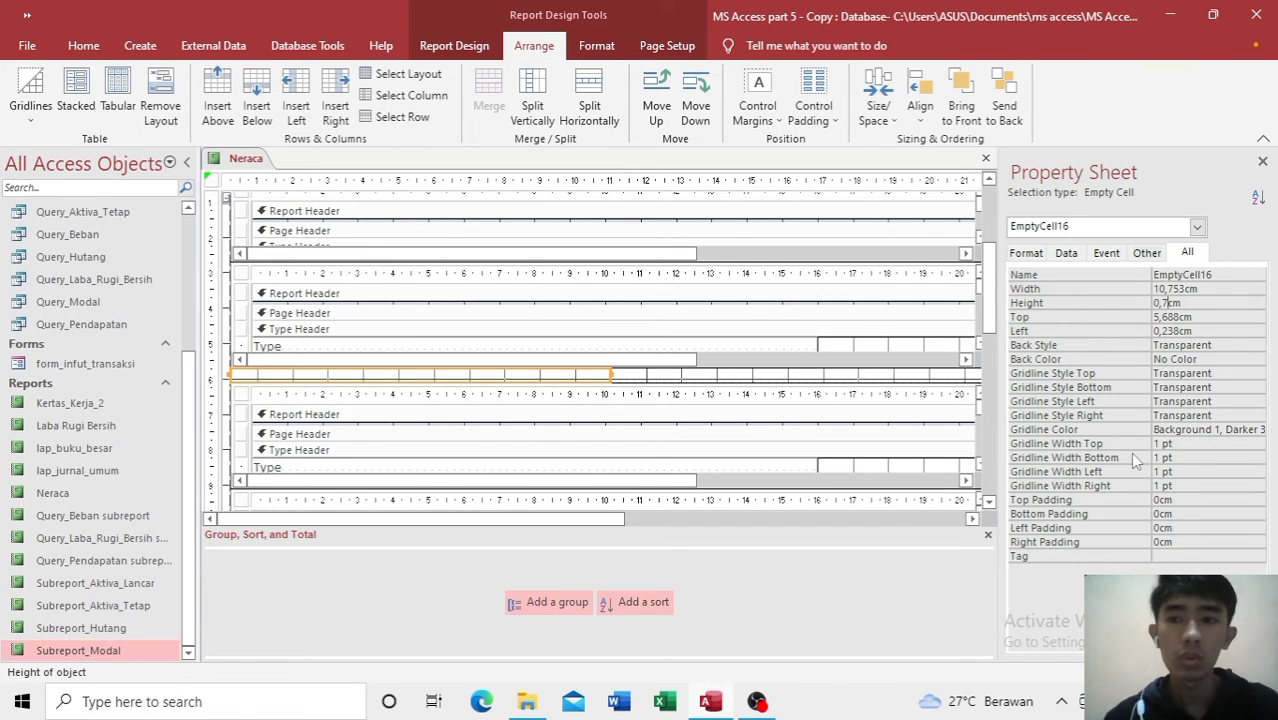
key(Return)
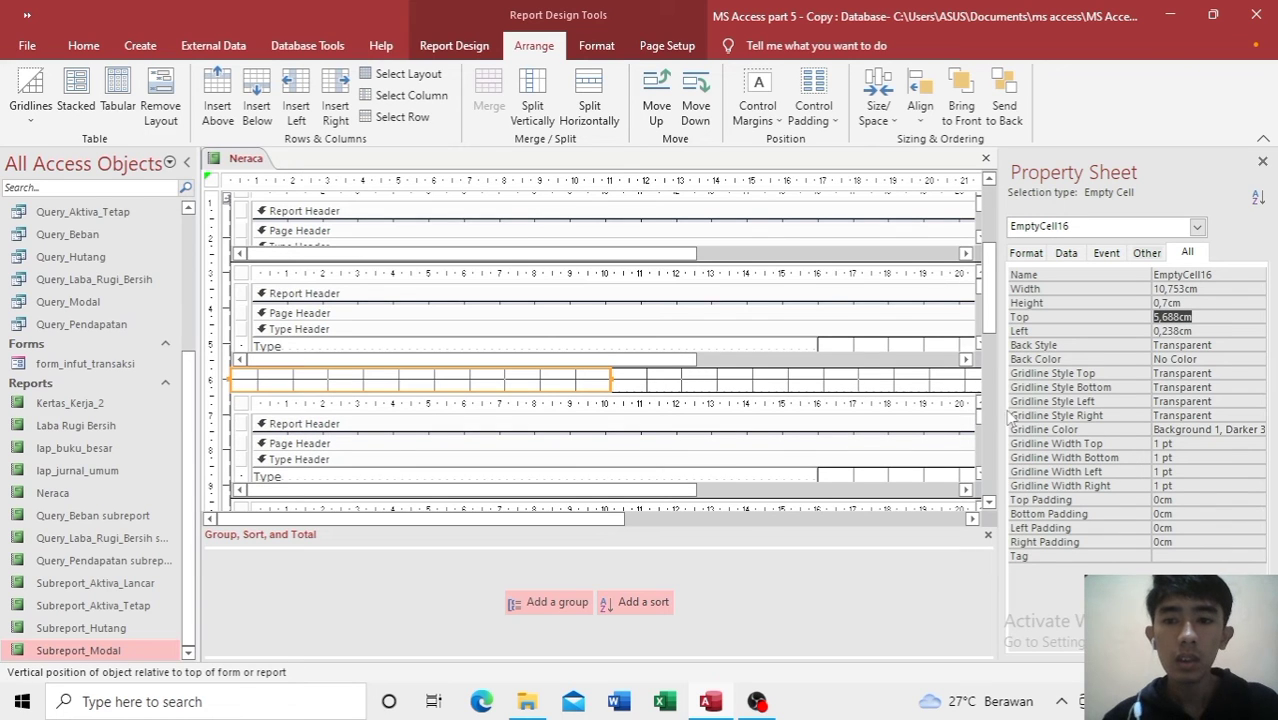
Step: Set the height of the full-width empty row directly beneath Subreport_Modal to 0,7 cm
scroll(984, 421, down, 5)
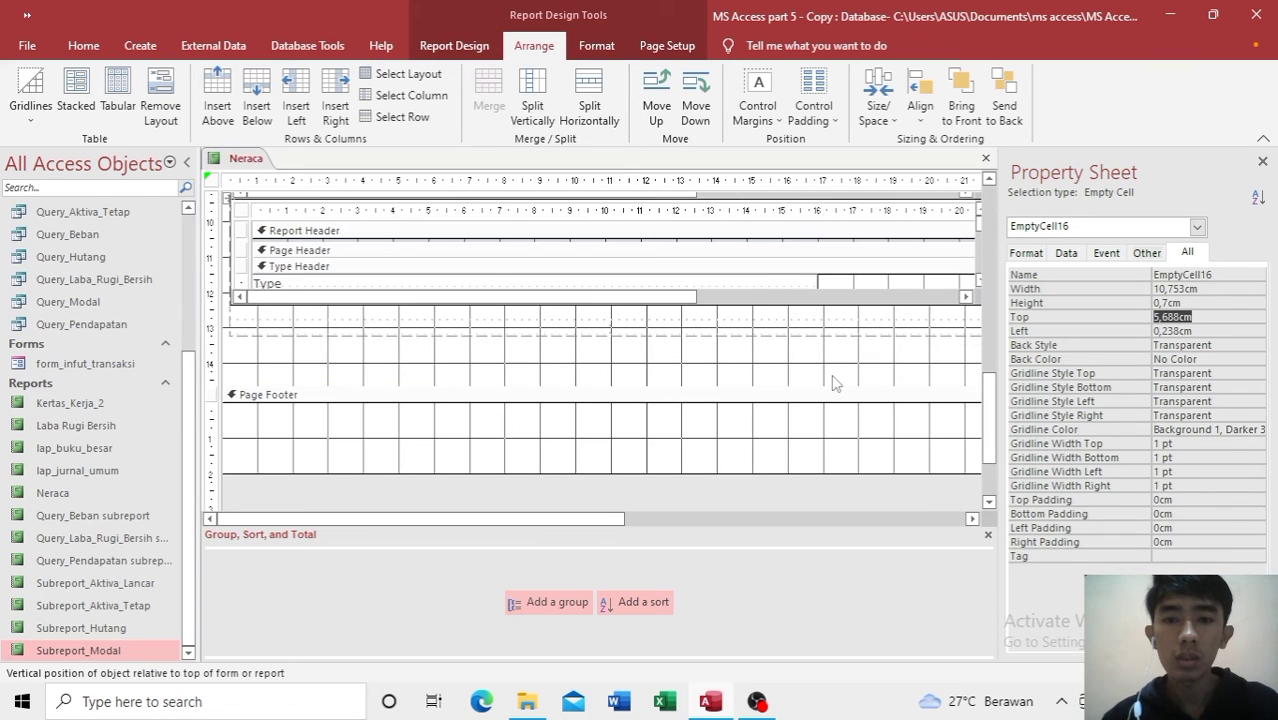
click(780, 316)
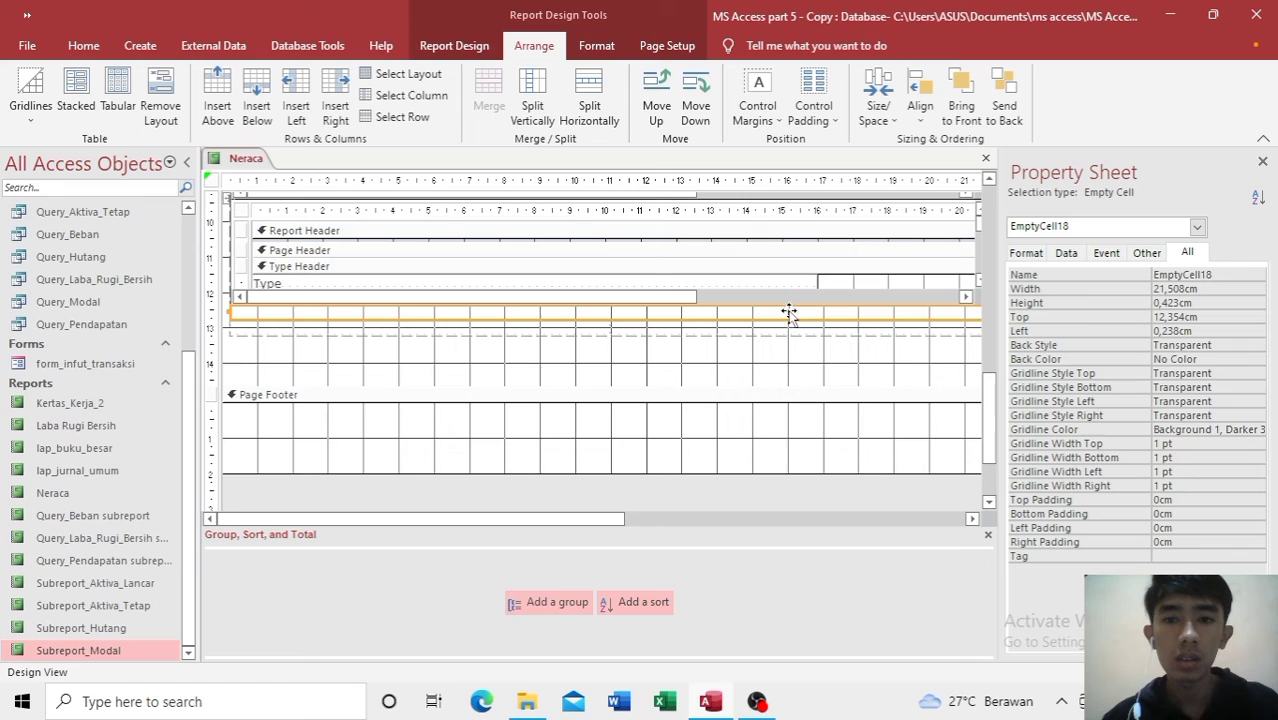
click(1180, 302)
key(BackSpace)
key(BackSpace)
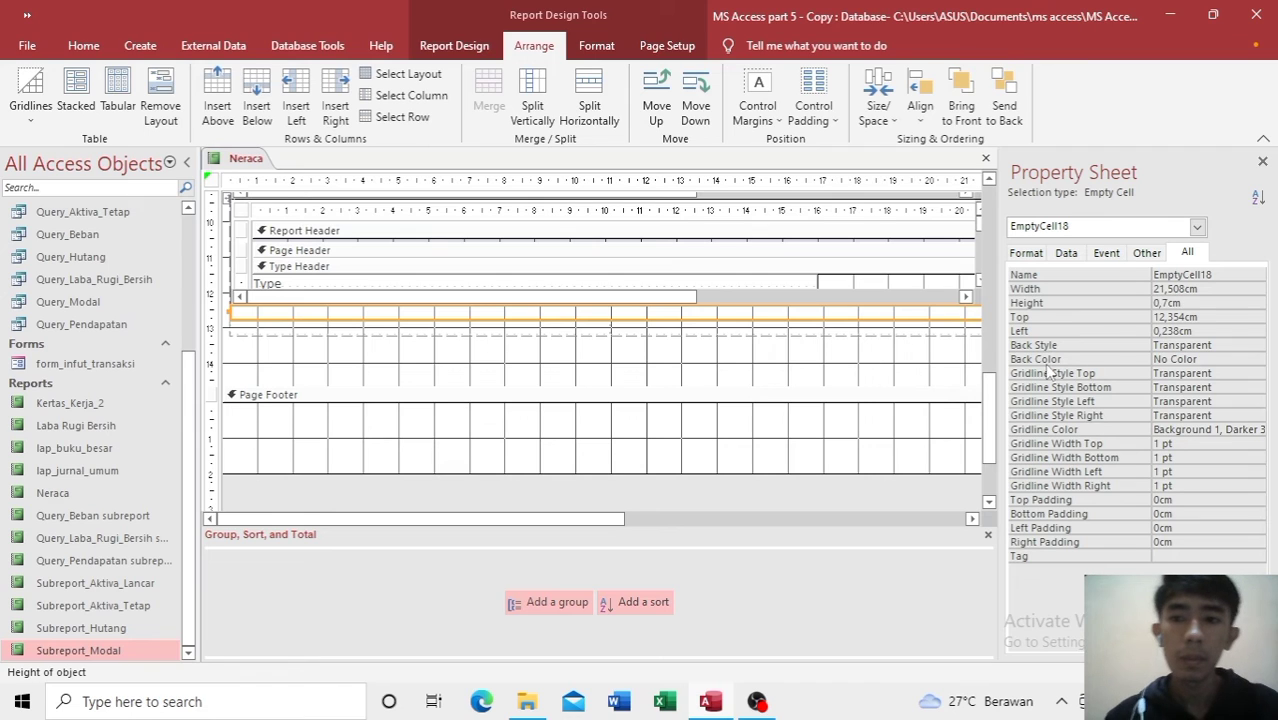
key(Return)
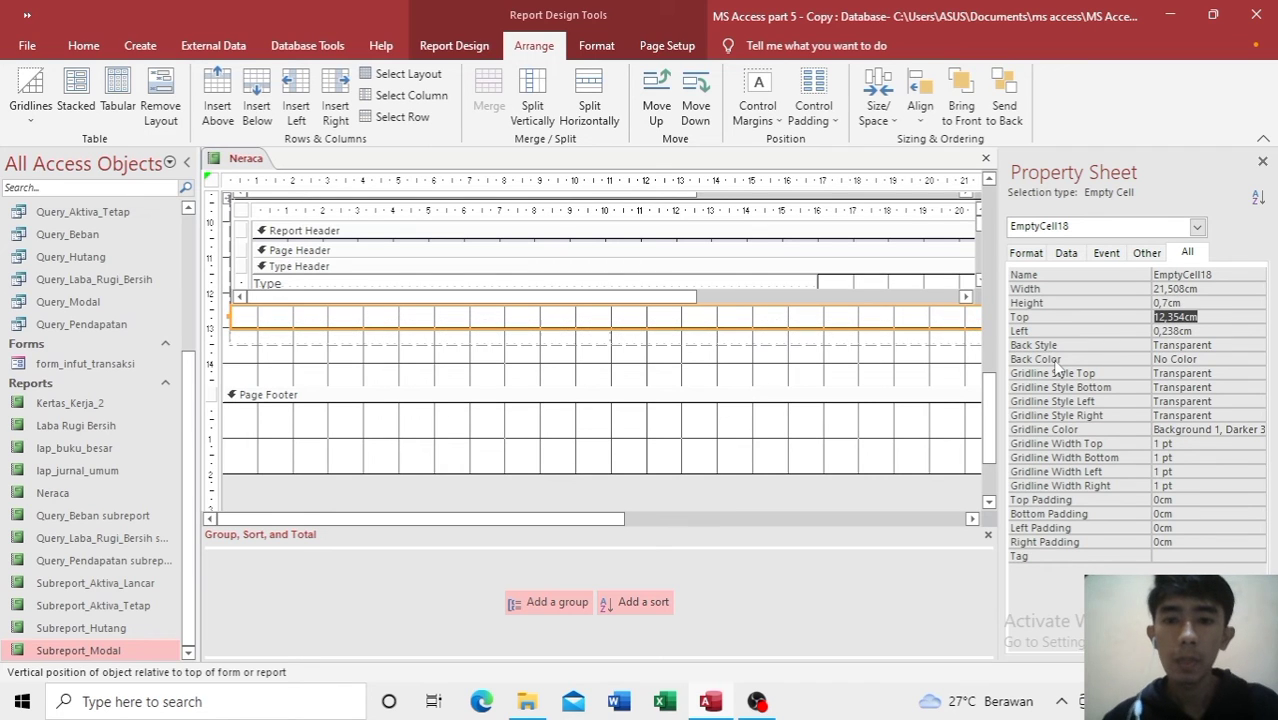
Step: Set the height of the split two-cell row at the end of the Detail layout to 0,7 cm
click(895, 342)
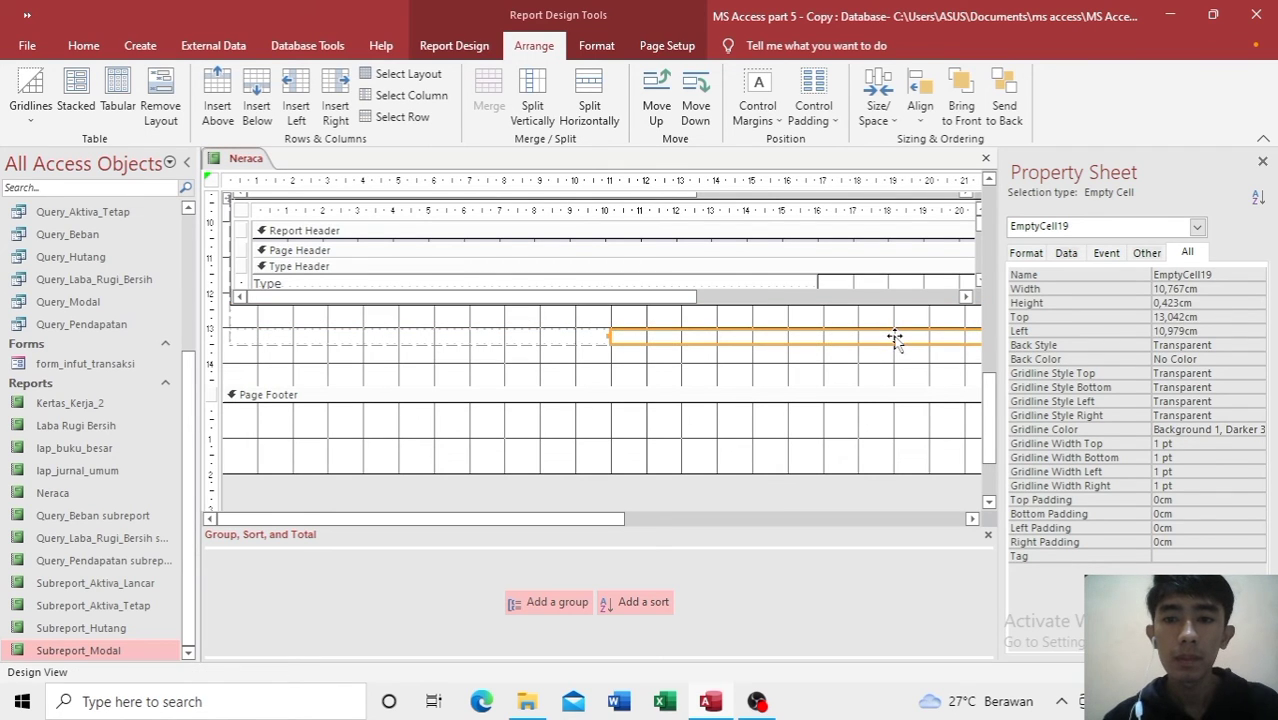
click(1183, 302)
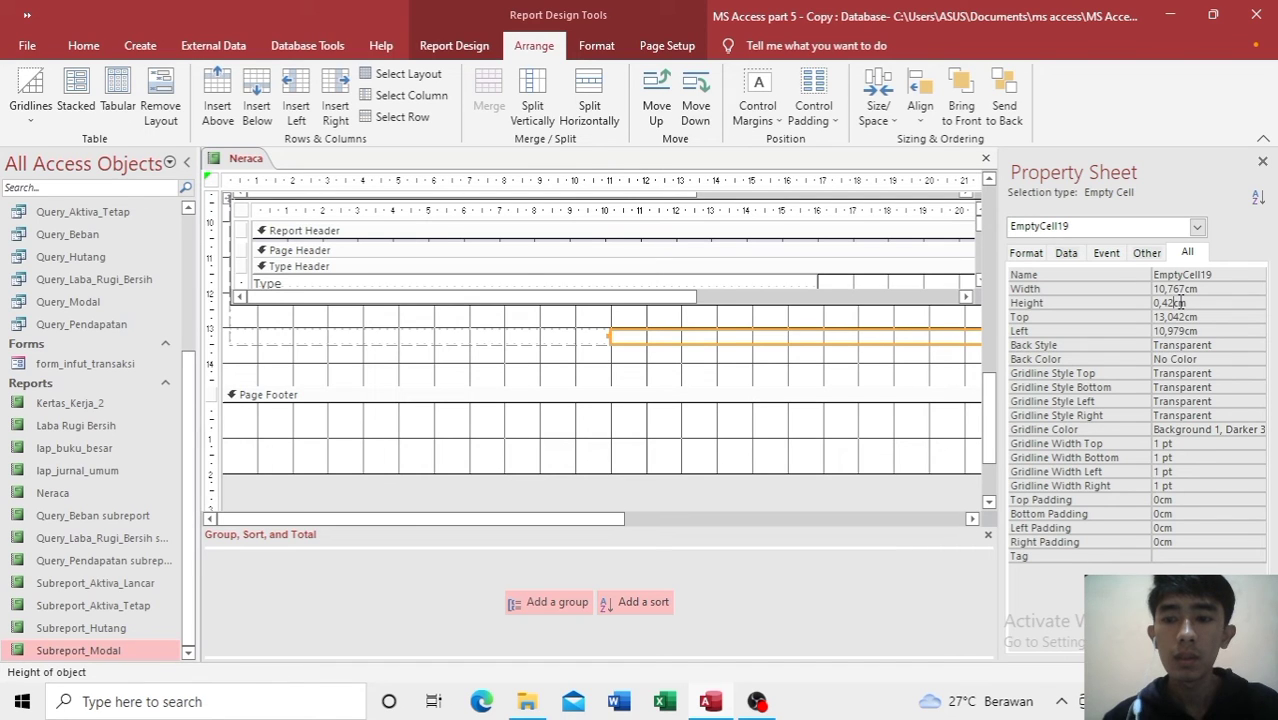
key(BackSpace)
key(BackSpace)
text(7)
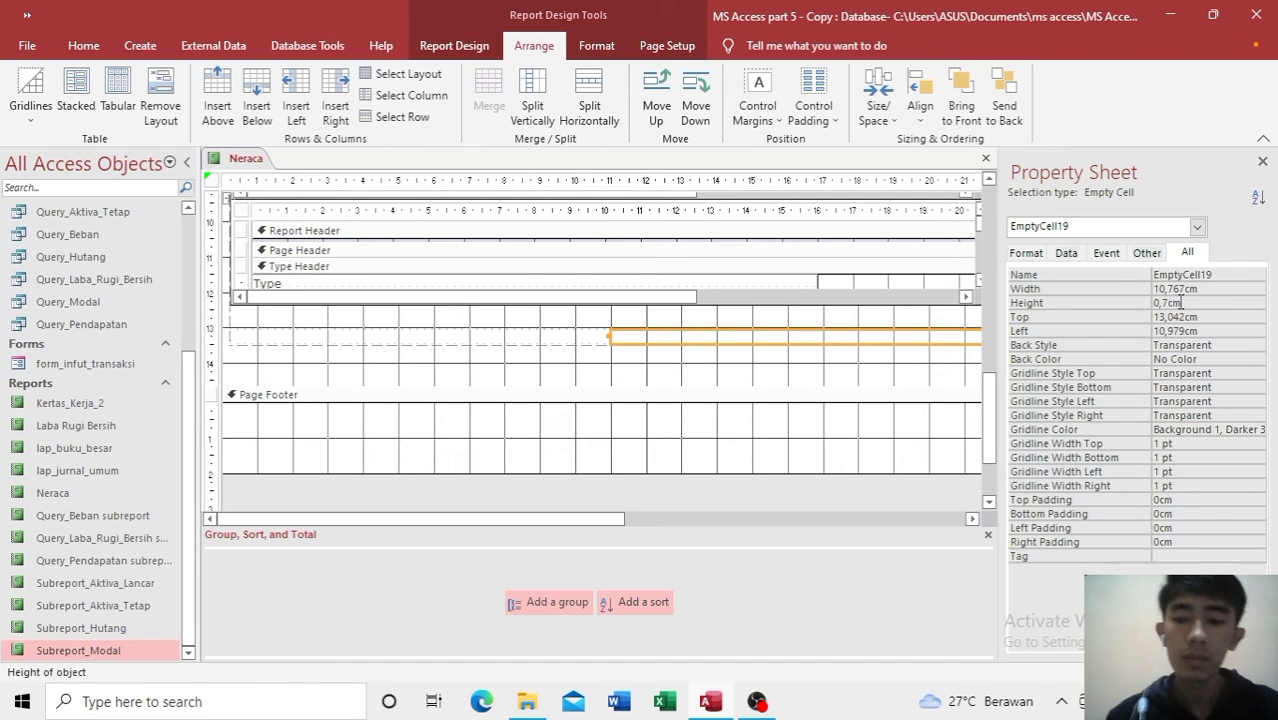
key(Return)
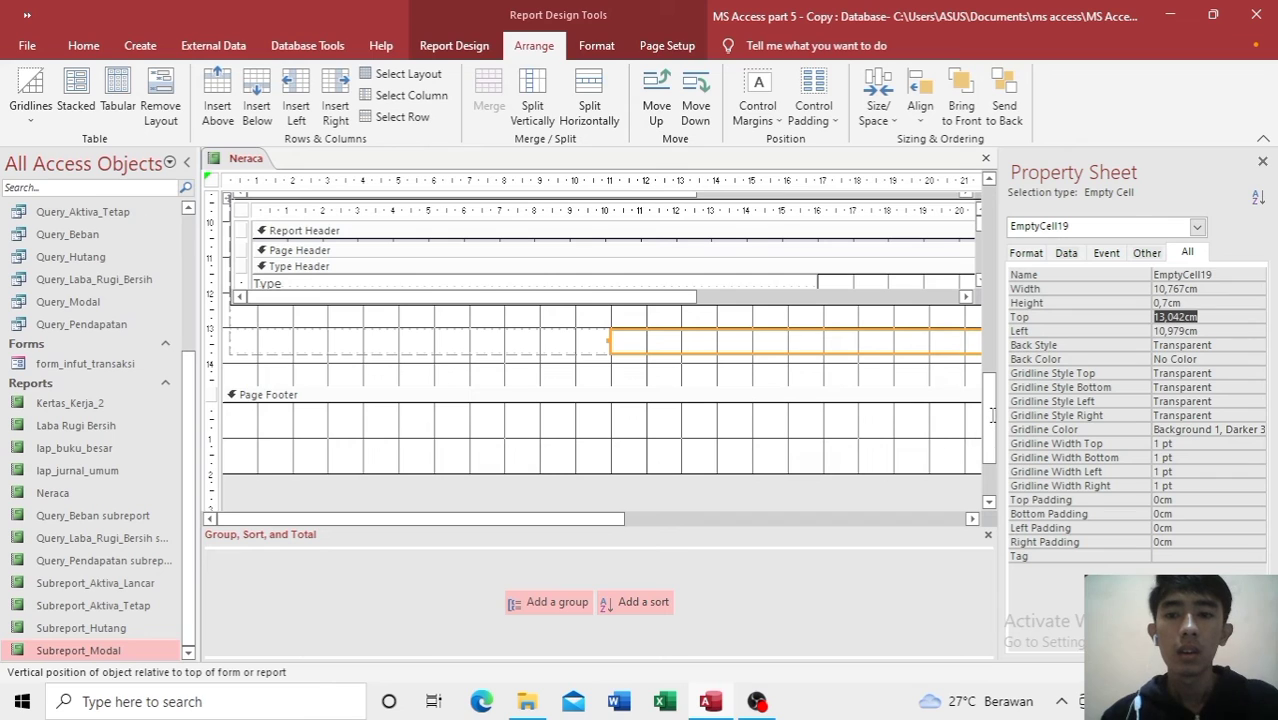
Step: Add a text box with its label and place the pair in the split empty row below Subreport_Aktiva_Tetap
drag(989, 418, 998, 302)
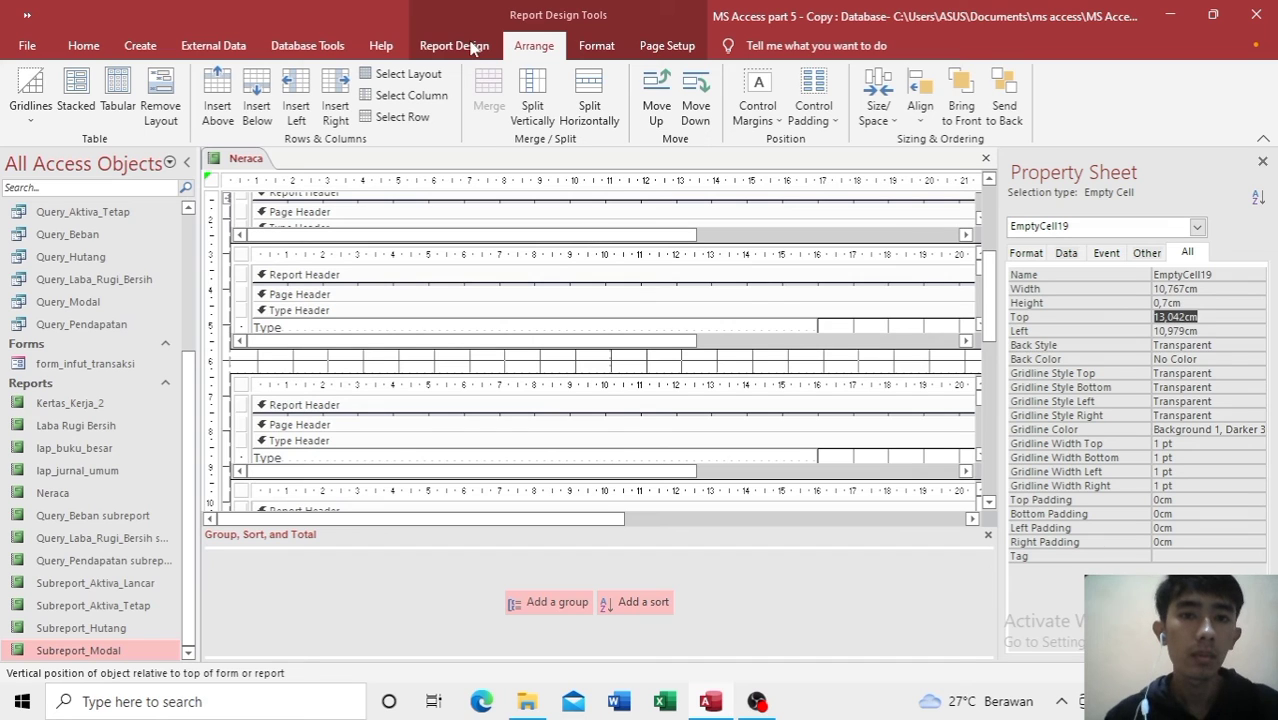
click(470, 46)
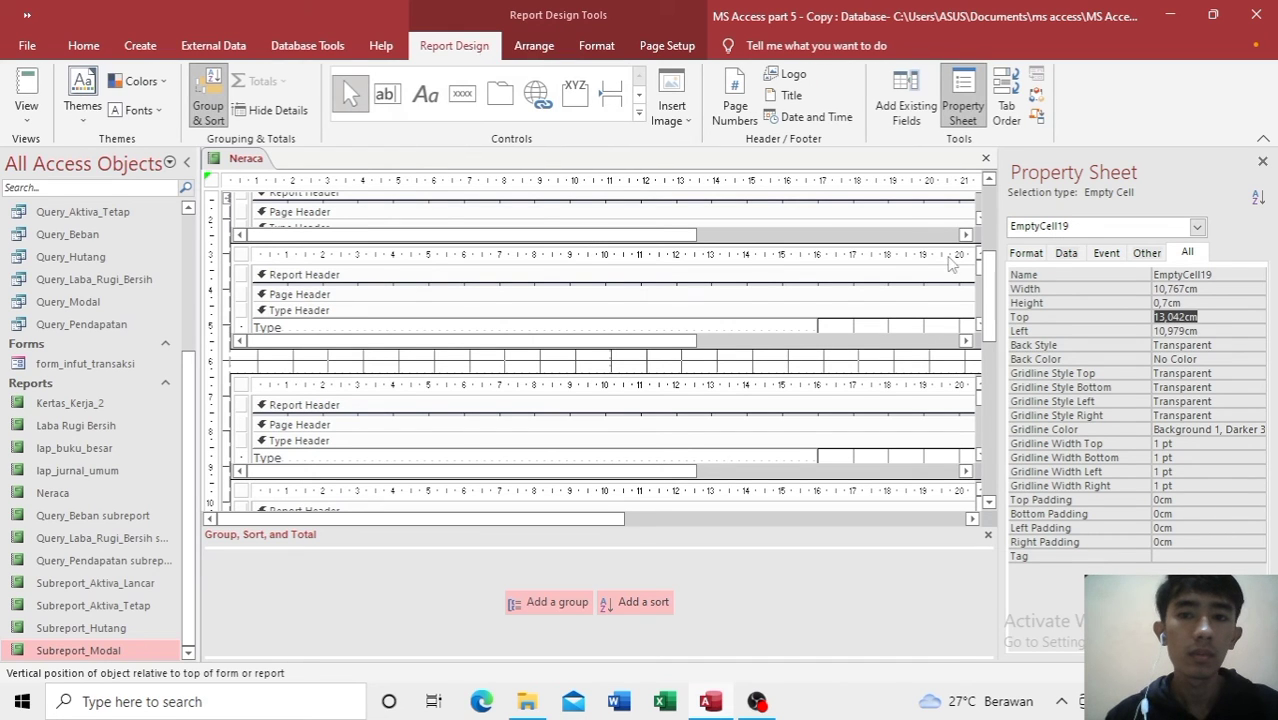
click(990, 220)
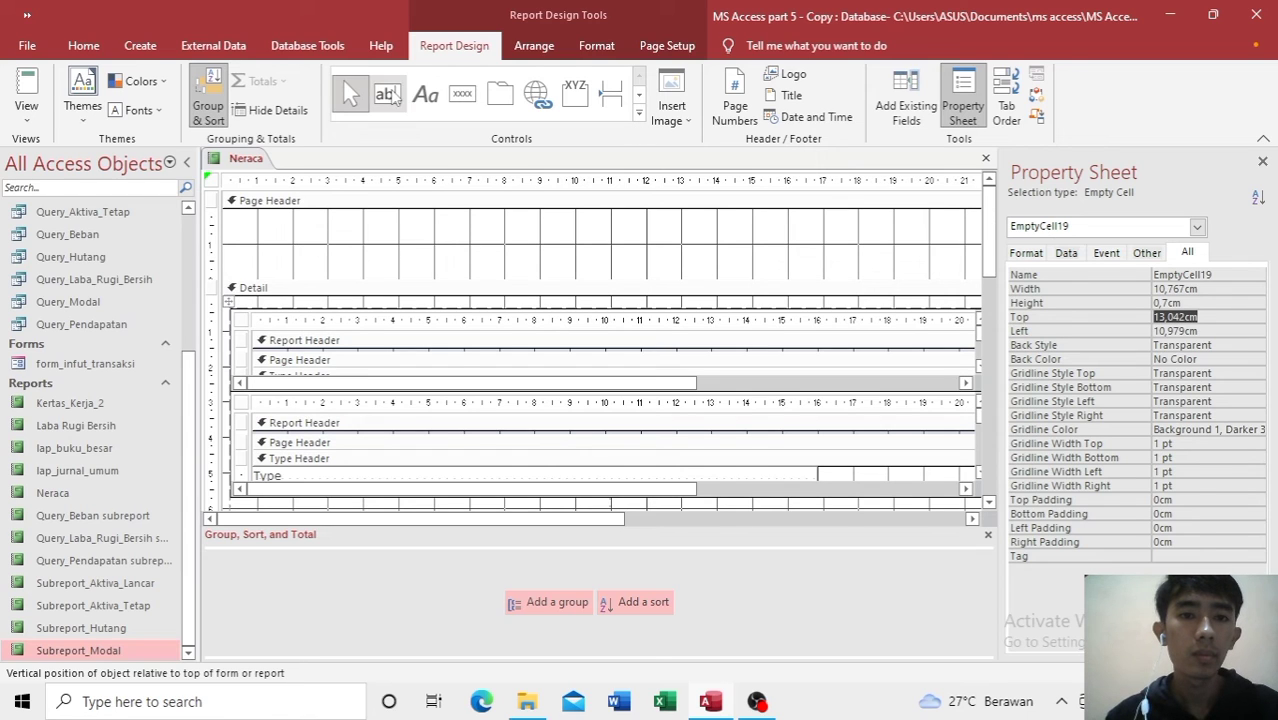
click(388, 93)
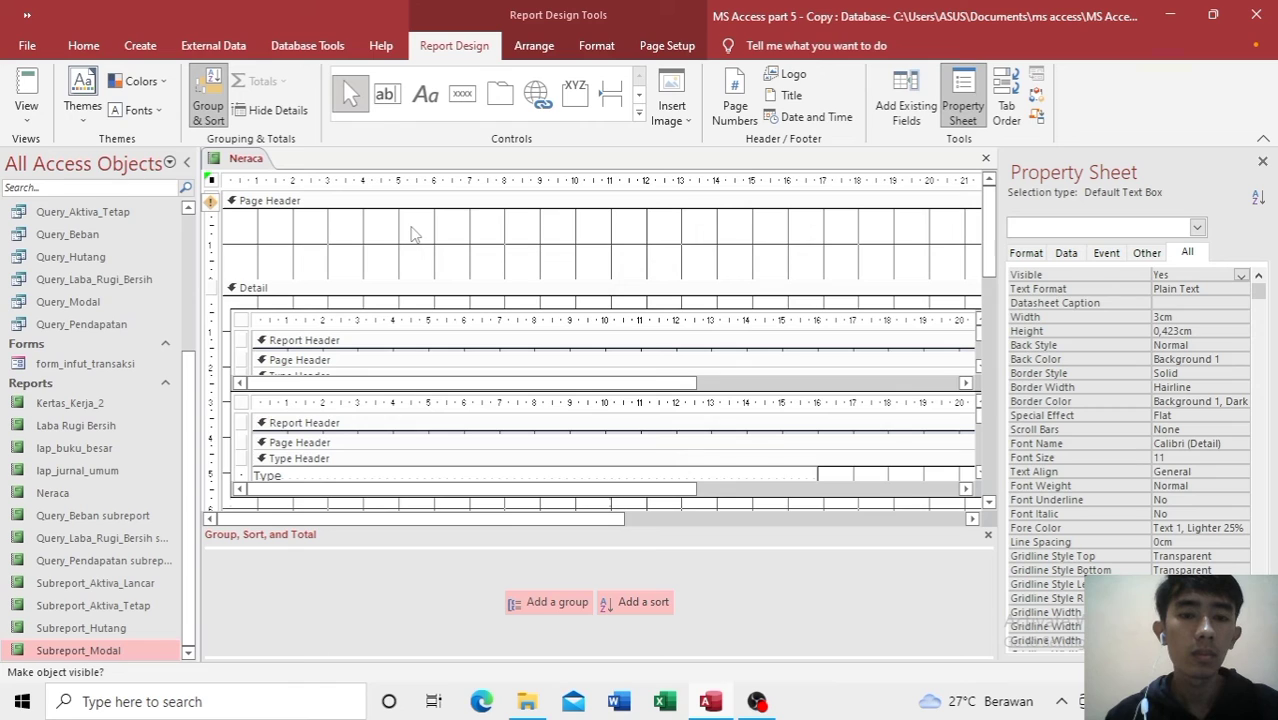
click(392, 108)
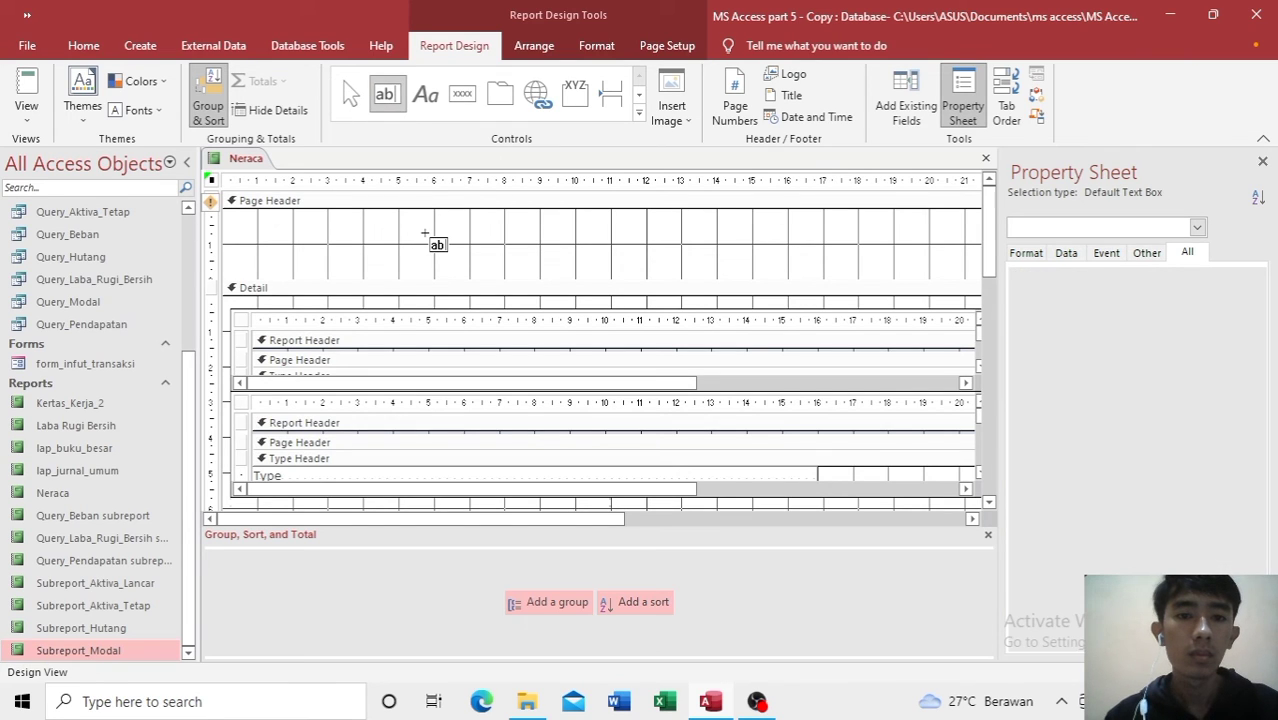
click(425, 233)
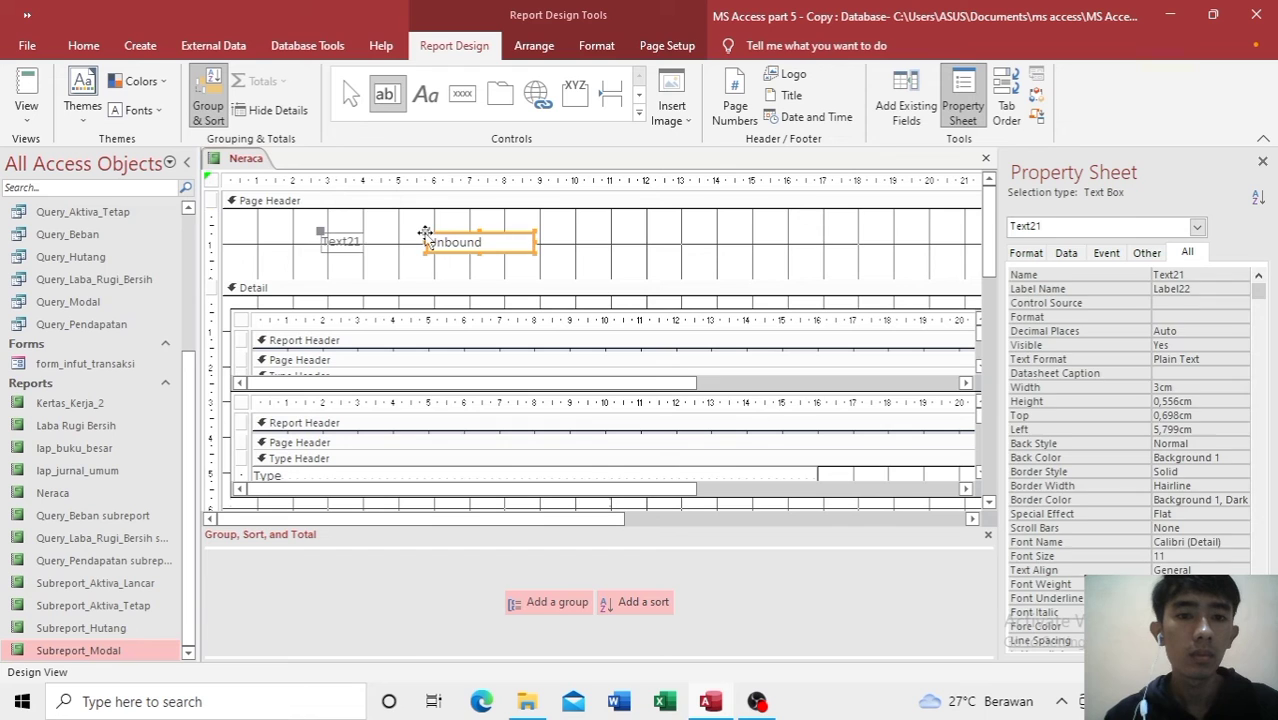
click(338, 246)
drag(340, 249, 356, 503)
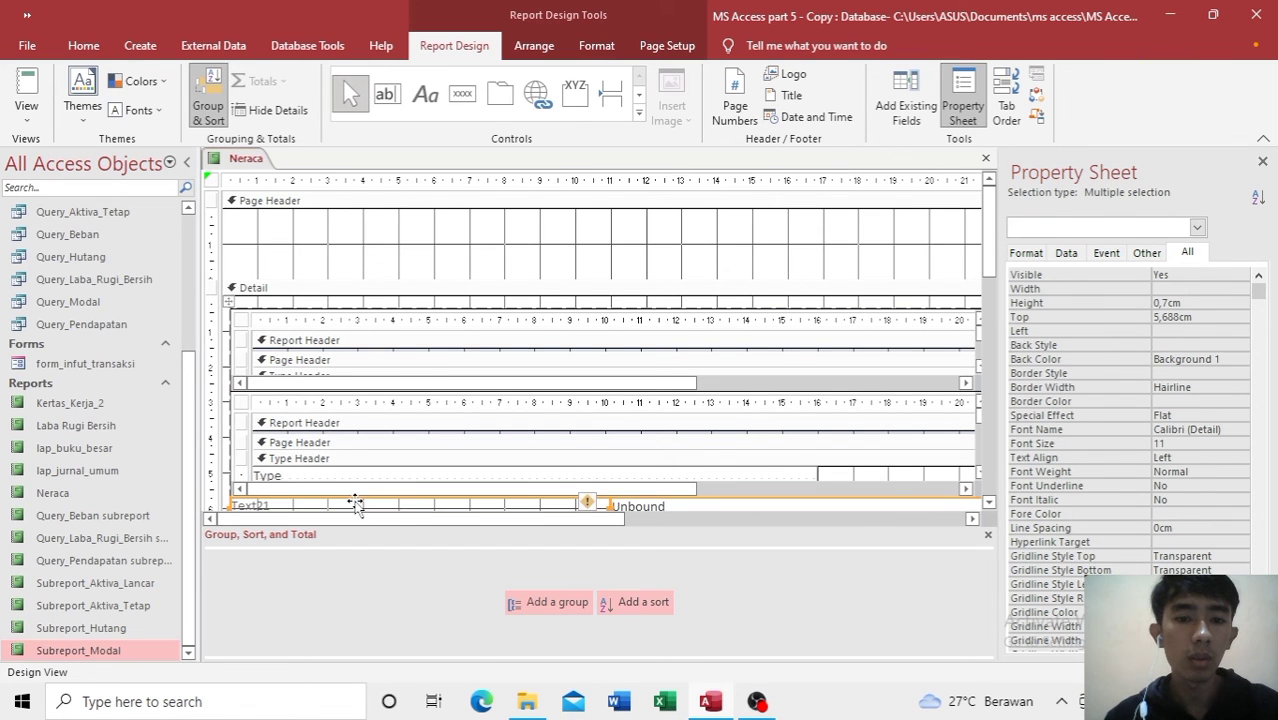
Step: Change the caption of the new label below Subreport_Aktiva_Tetap to TOTAL AKTIVA
click(407, 505)
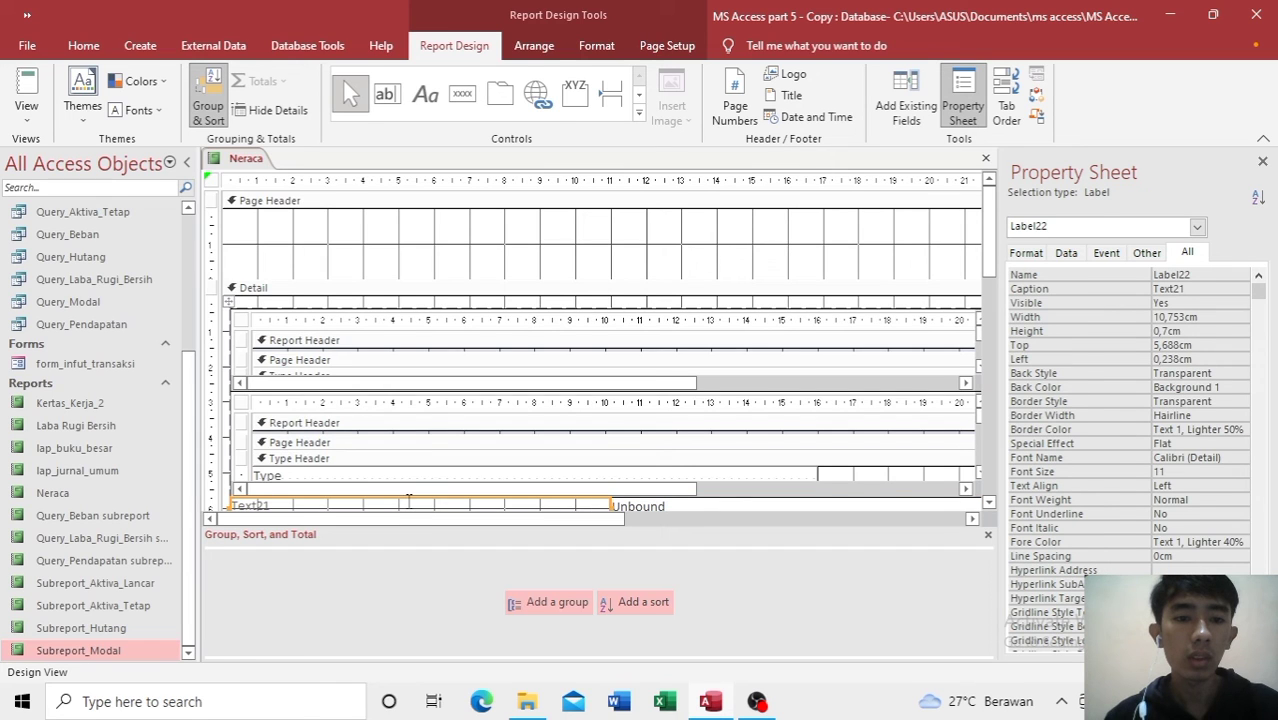
click(408, 500)
key(Delete)
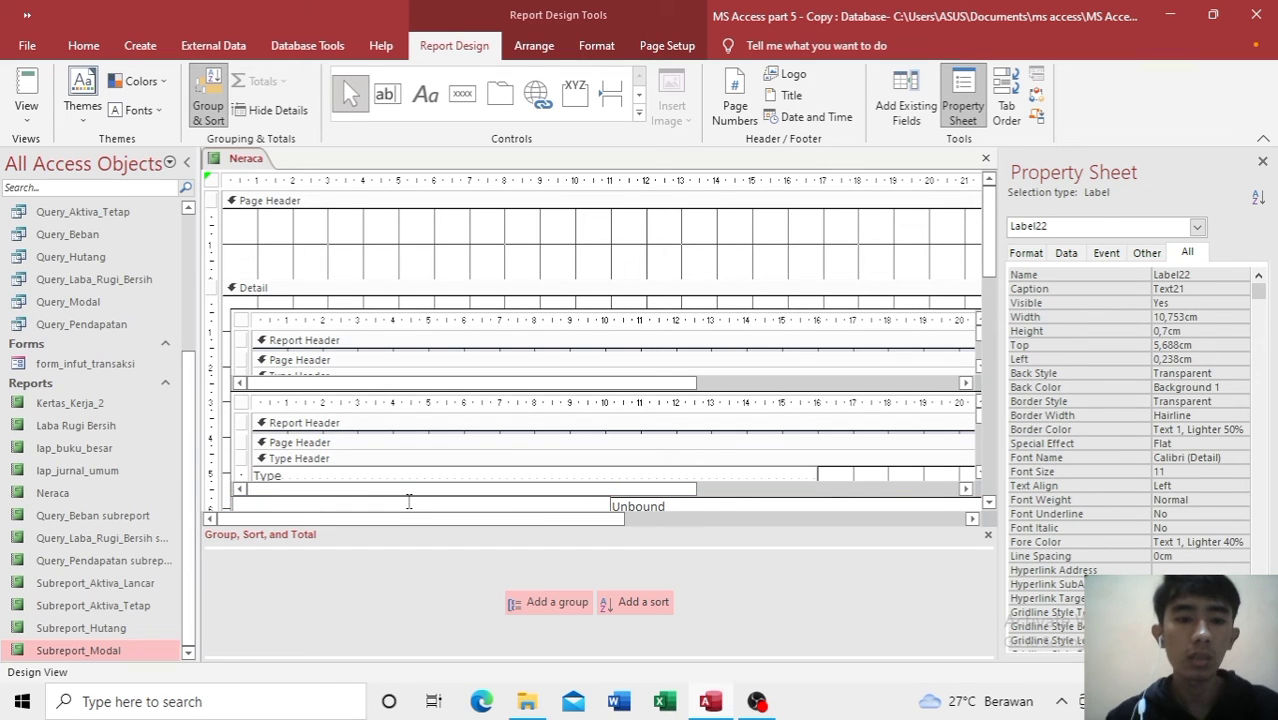
text(to)
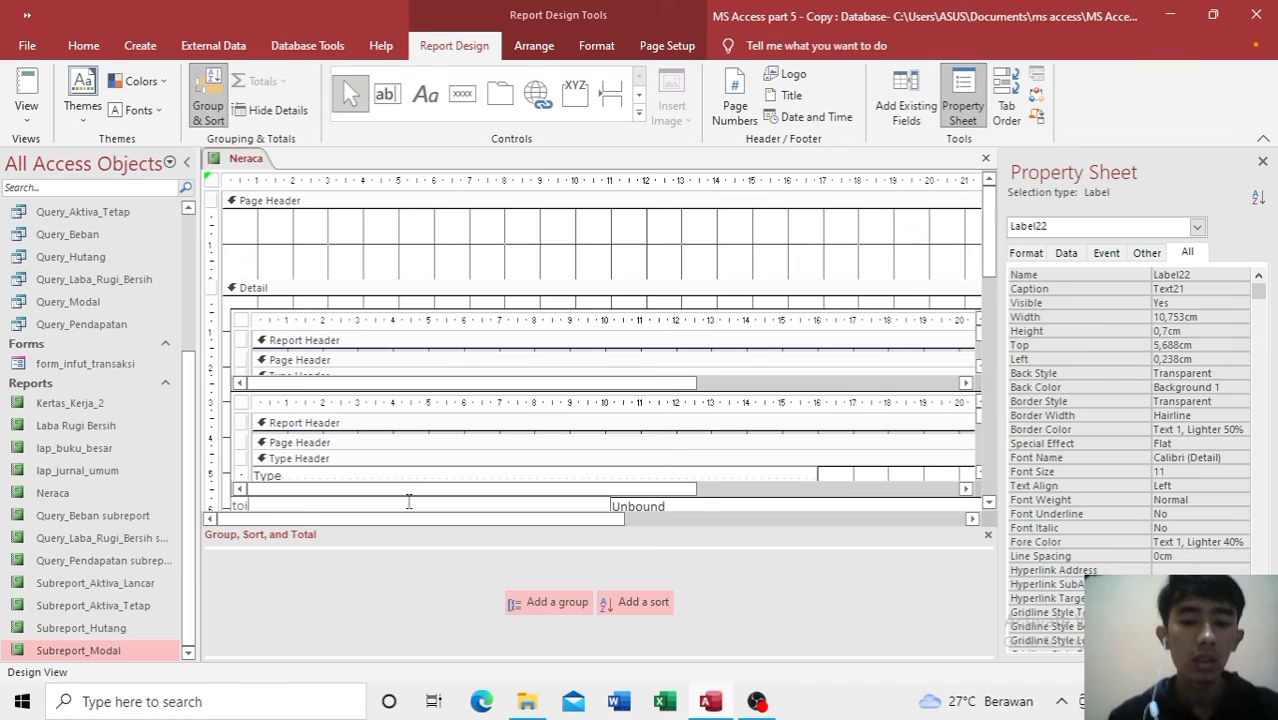
key(BackSpace)
key(BackSpace)
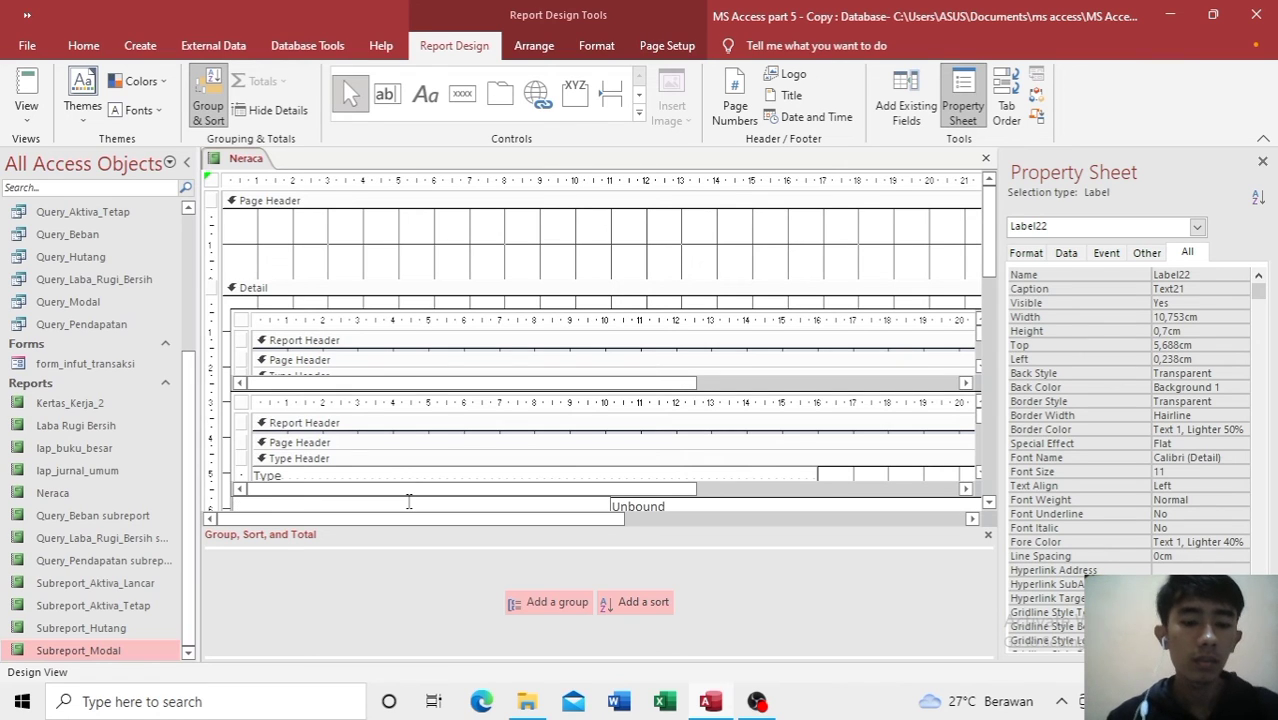
key(Caps_Lock)
text(TOTA)
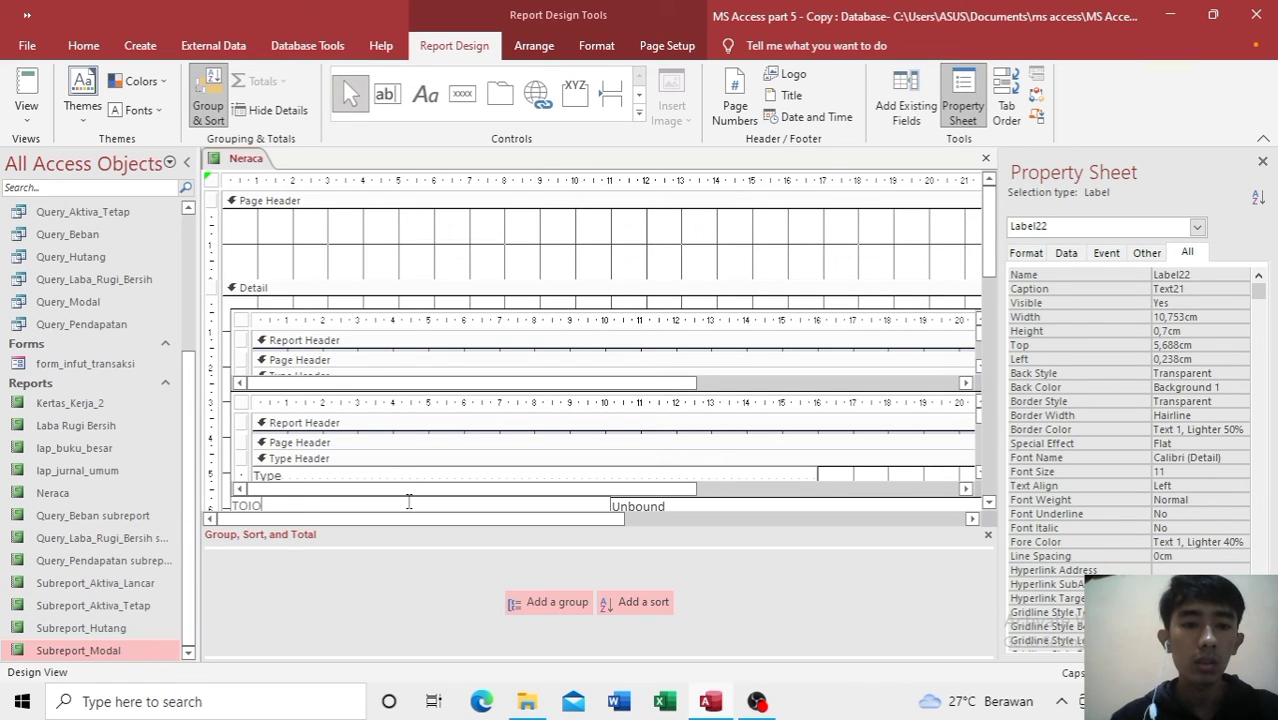
key(BackSpace)
key(BackSpace)
text(TA)
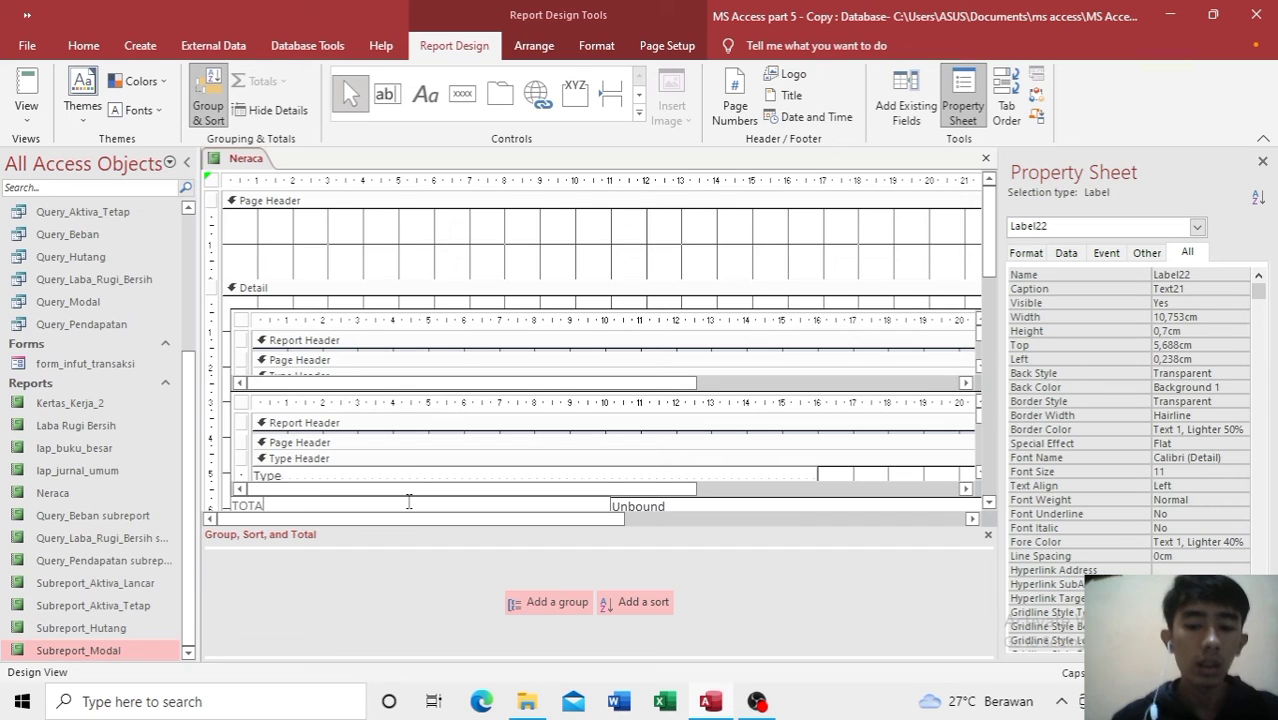
text(L AKTIVA)
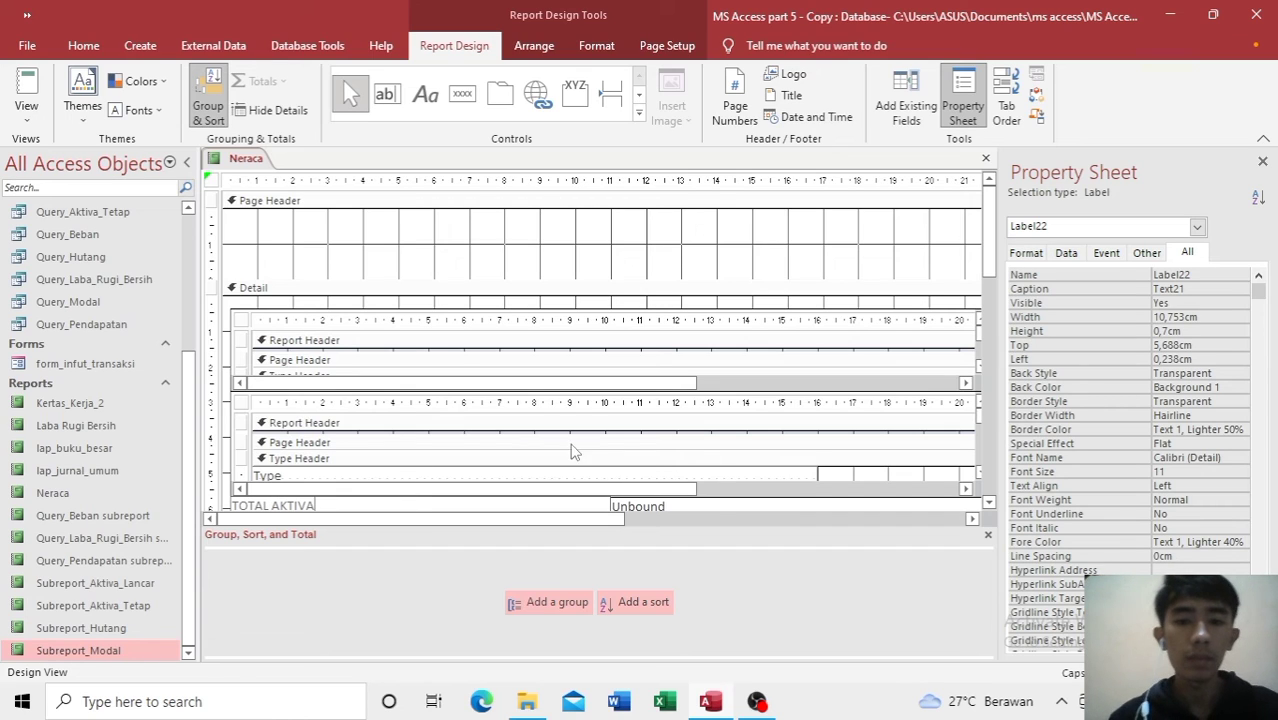
Step: Set the TOTAL AKTIVA text box's control source to [Subreport_Aktiva_Lancar].Report![AccessTotalsSaldo_Aktiva_Lancar1] + [Subreport_Aktiva_Tetap].Report![AccessTotalsSaldo_Aktiva_Tetap]
click(683, 510)
click(683, 510)
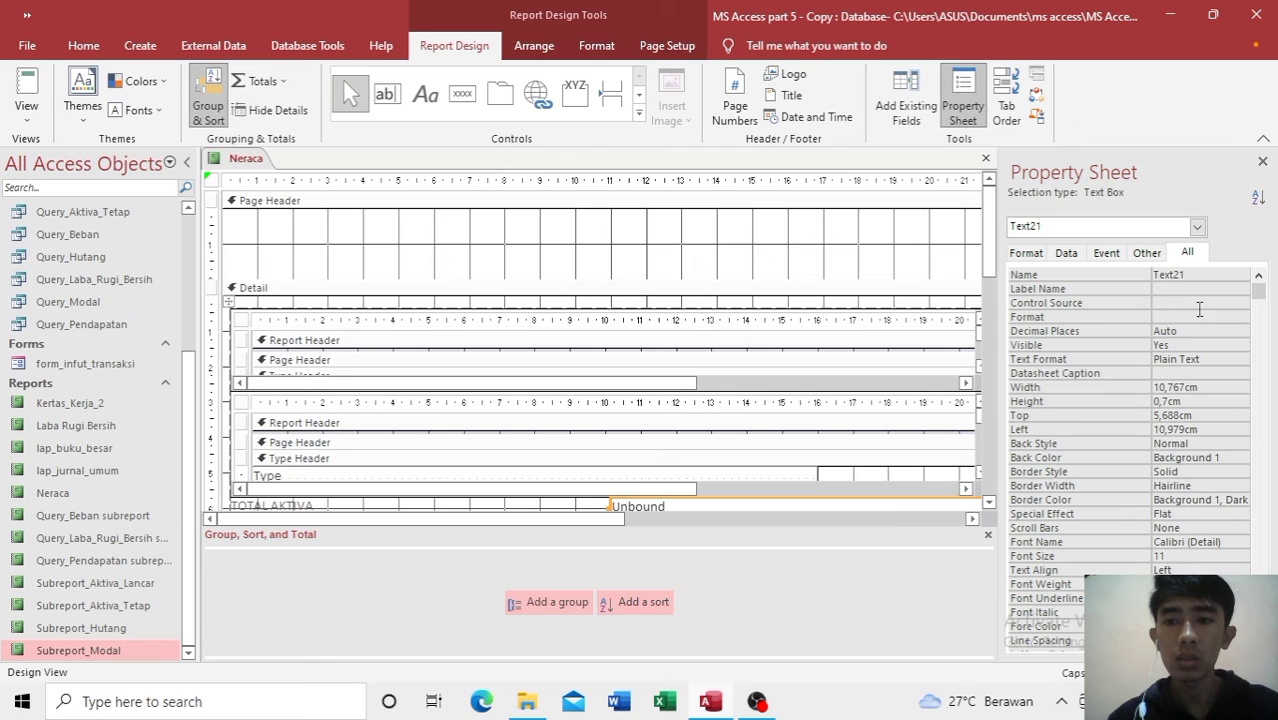
click(1234, 301)
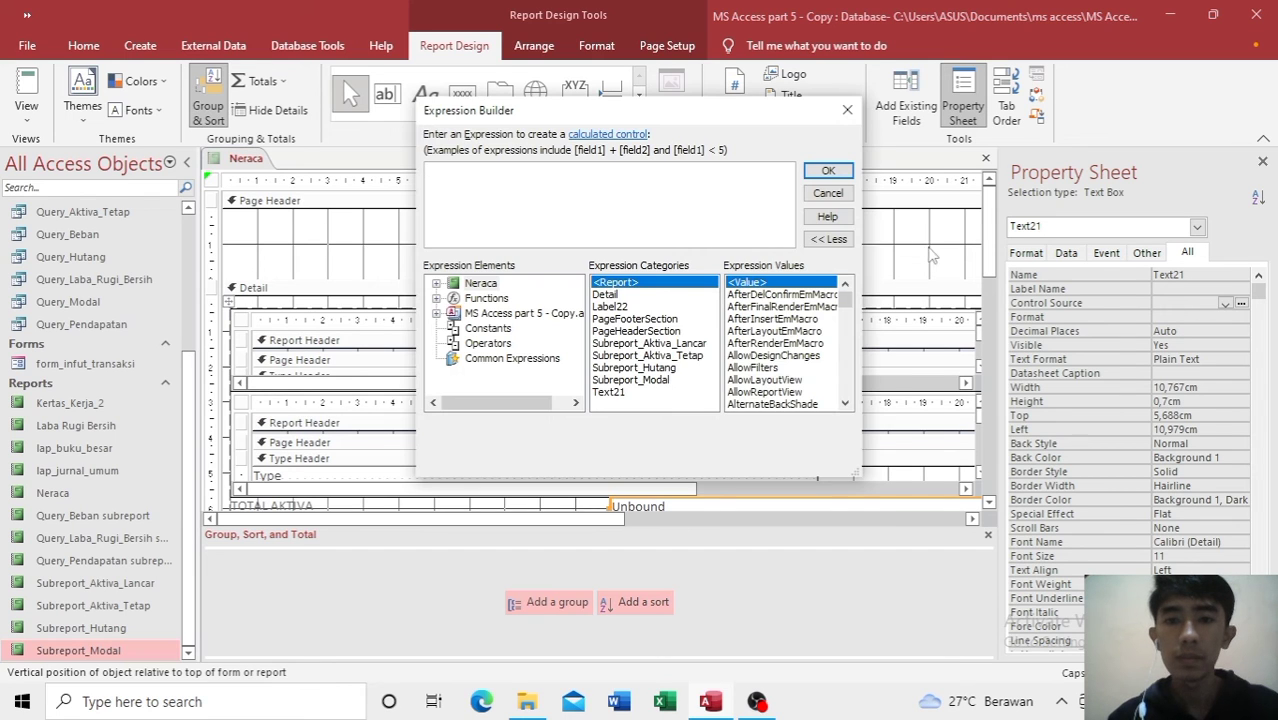
double_click(485, 284)
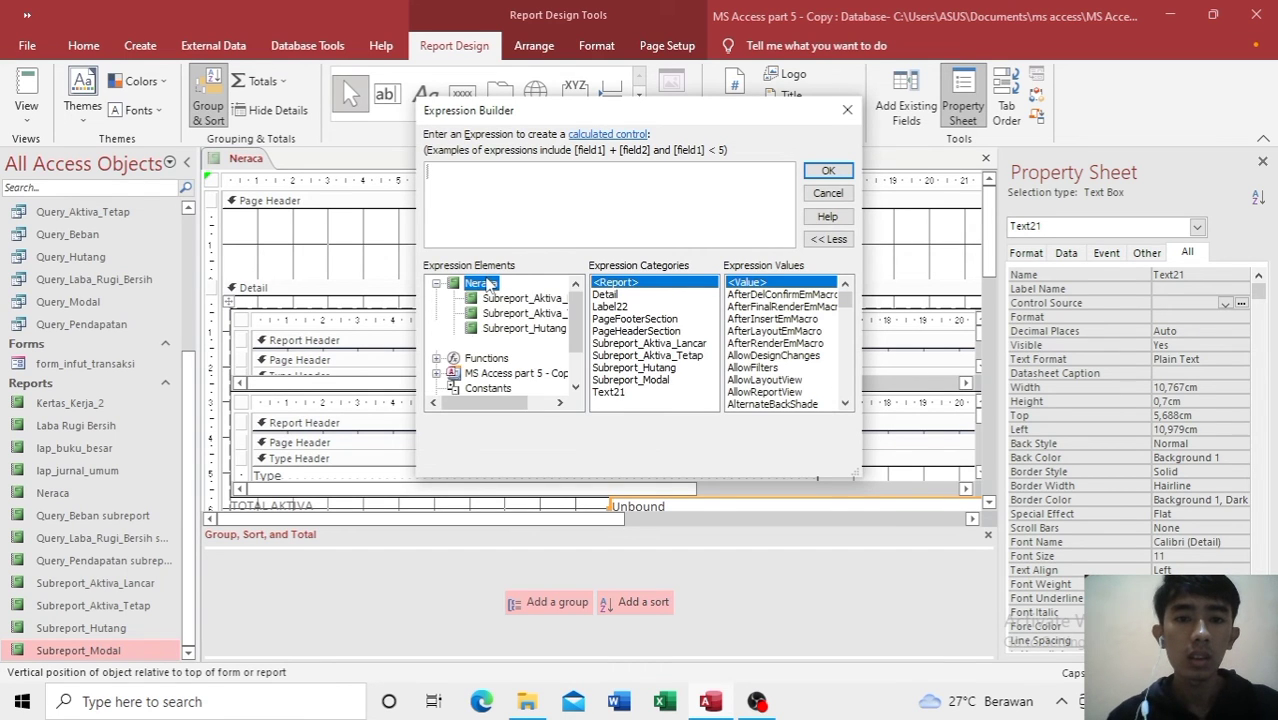
click(513, 299)
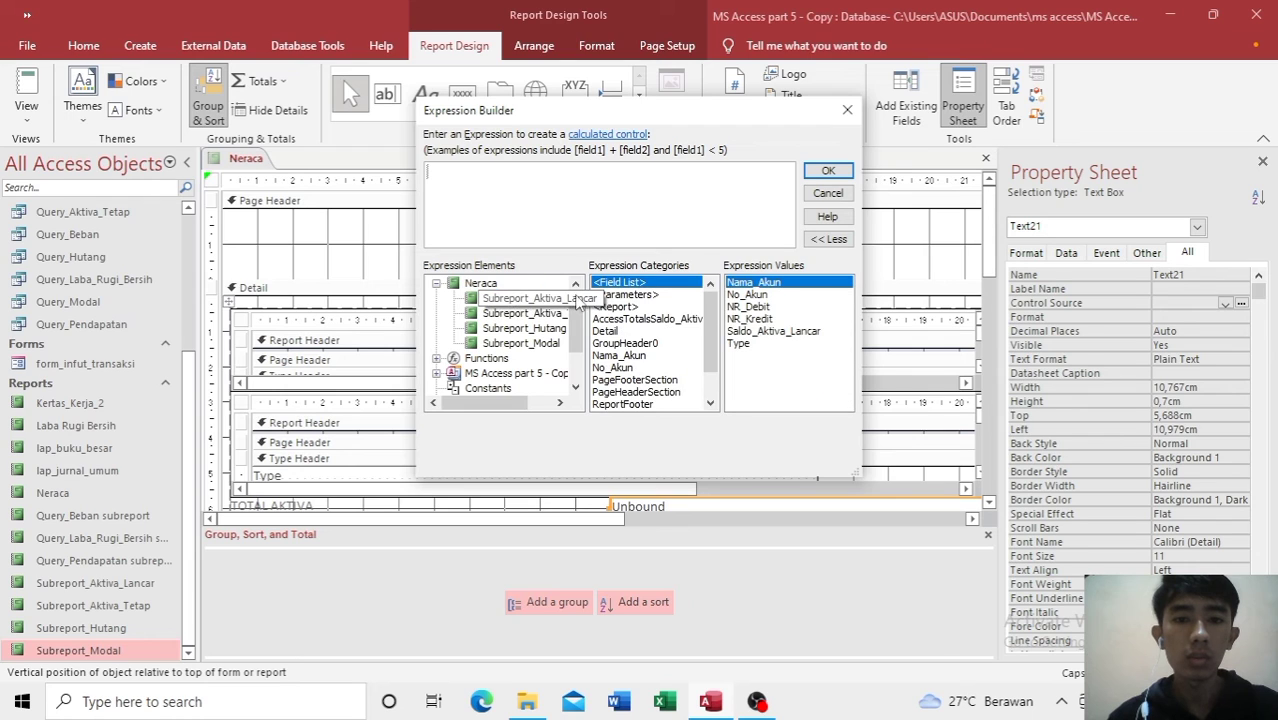
double_click(650, 319)
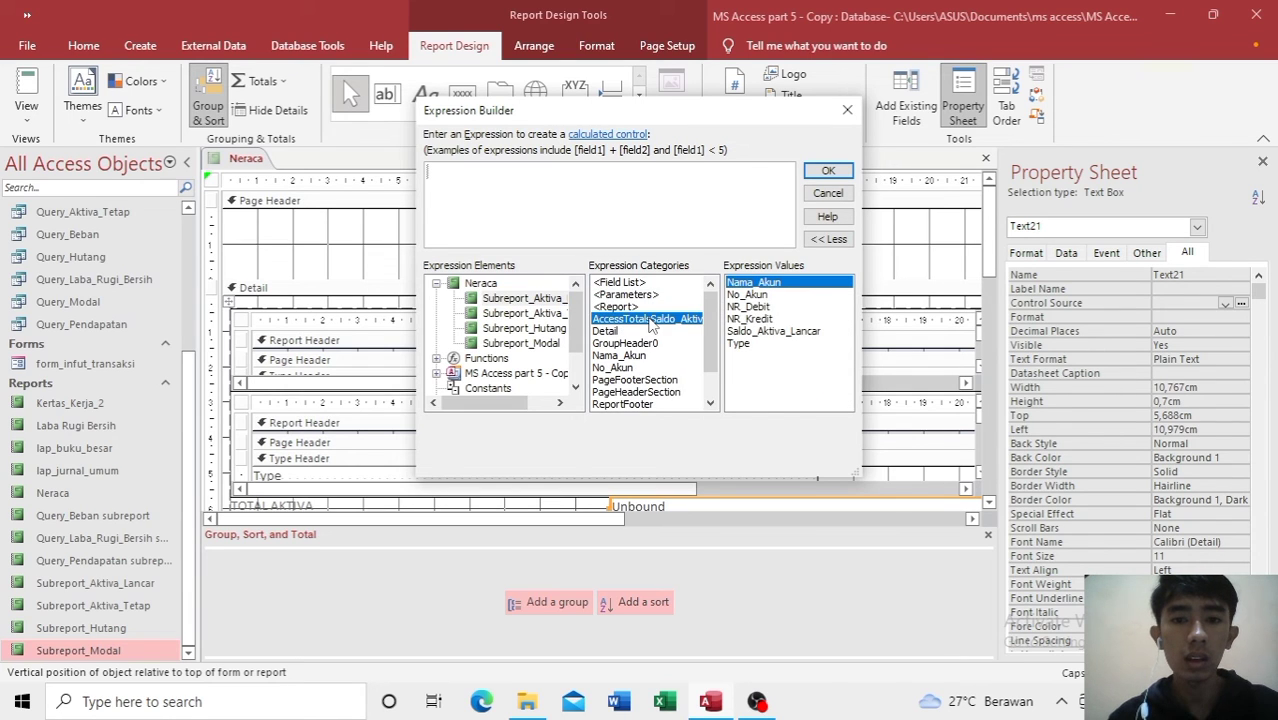
text(+)
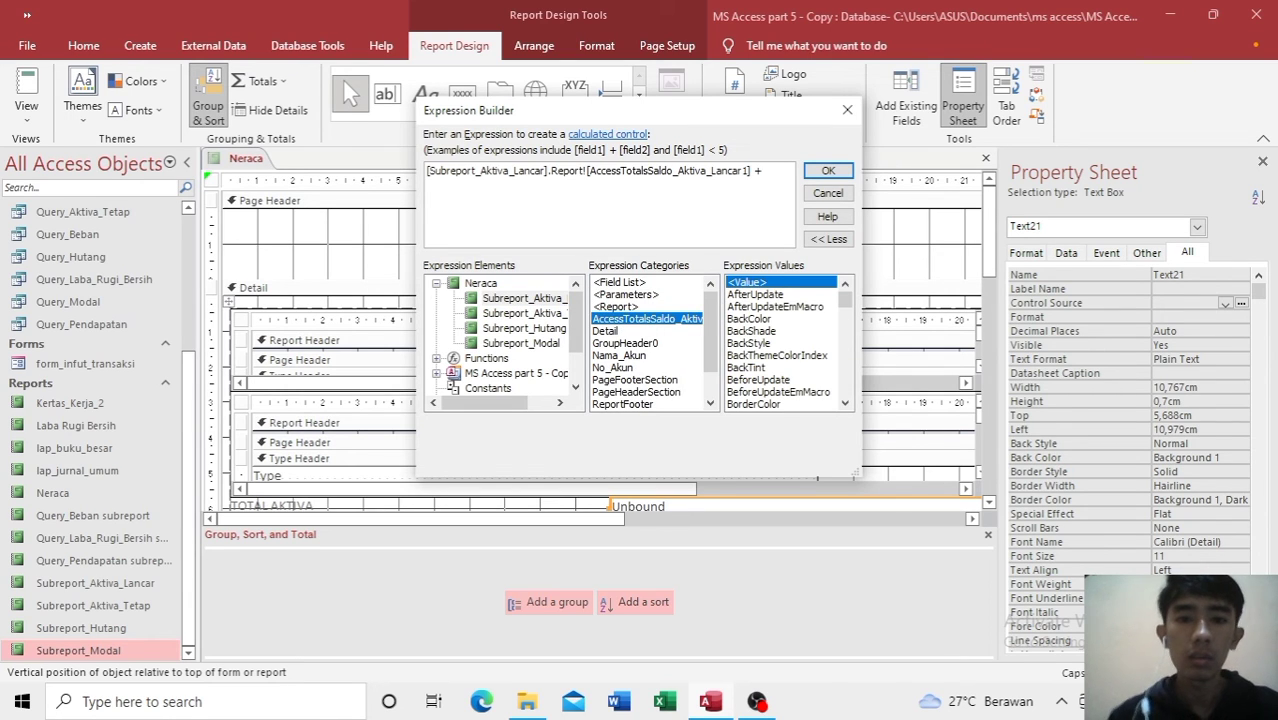
click(530, 313)
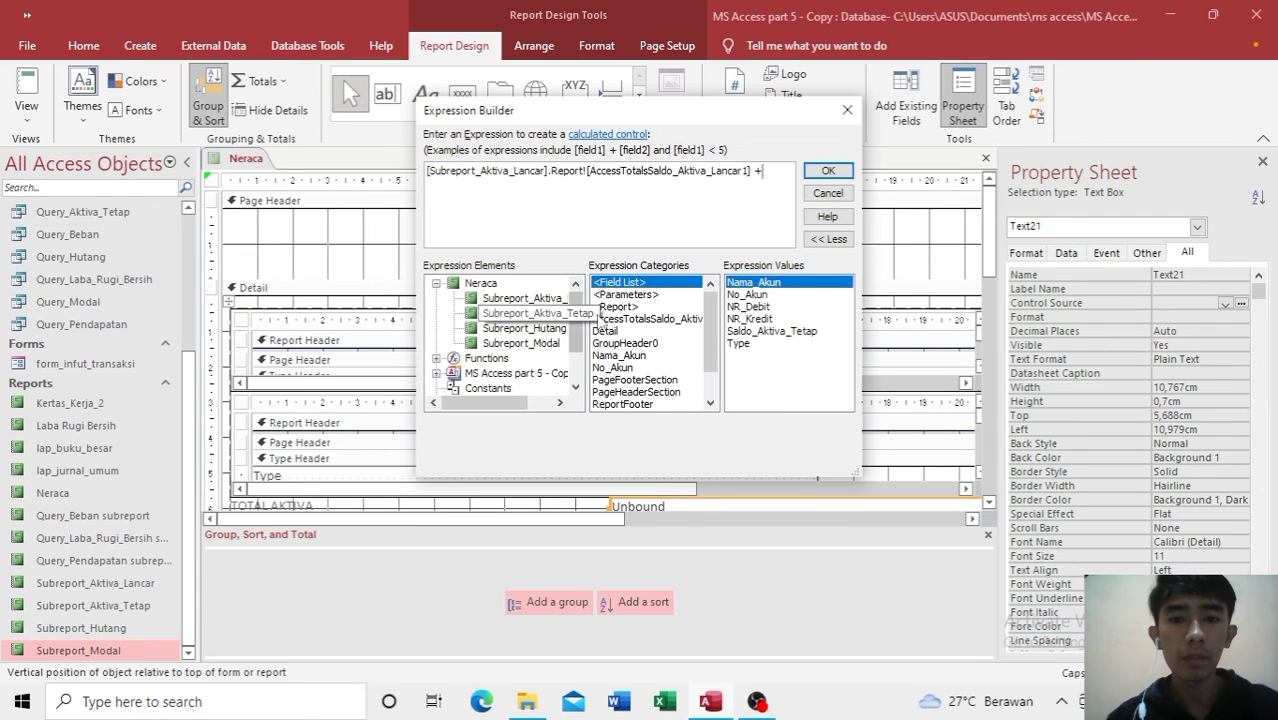
double_click(648, 319)
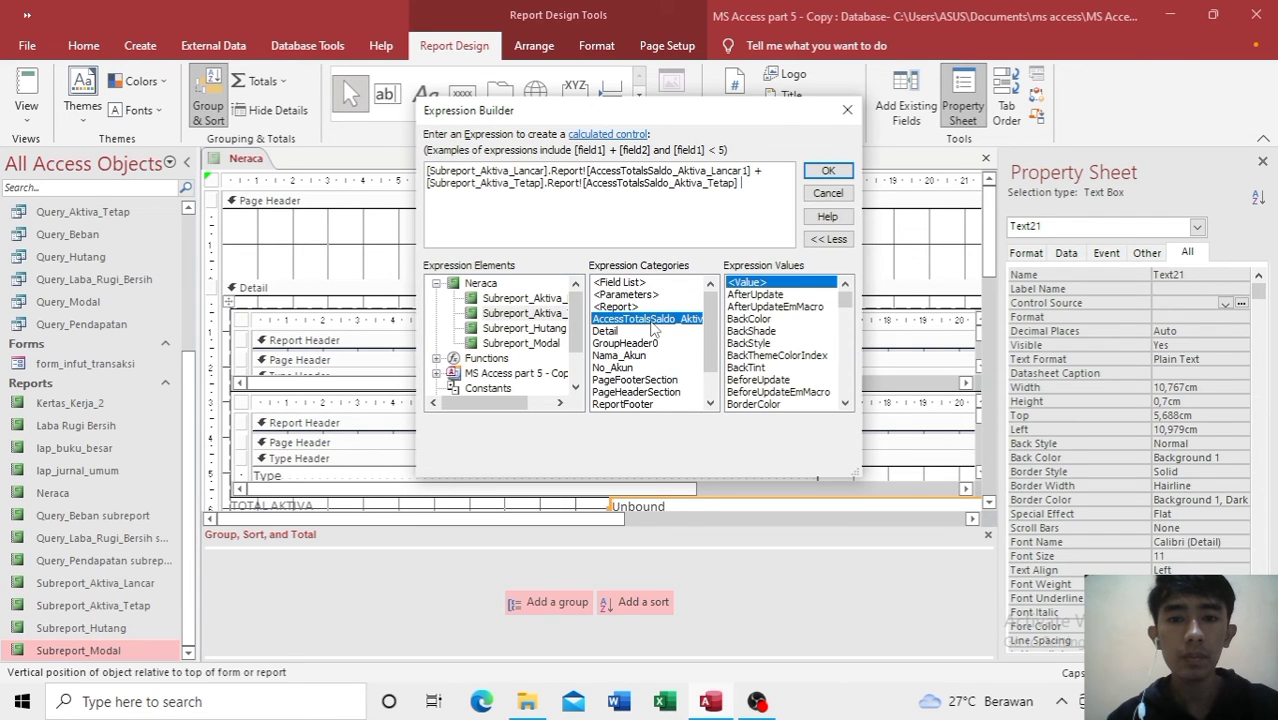
click(829, 172)
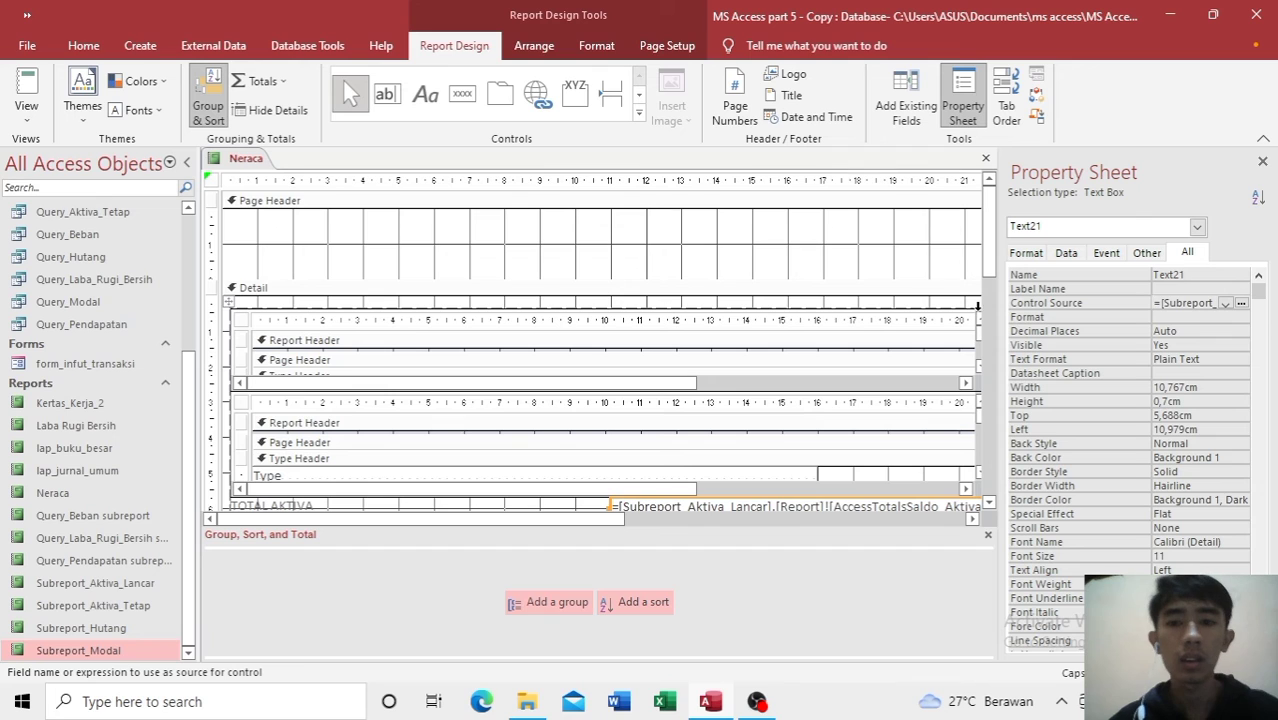
drag(990, 258, 988, 377)
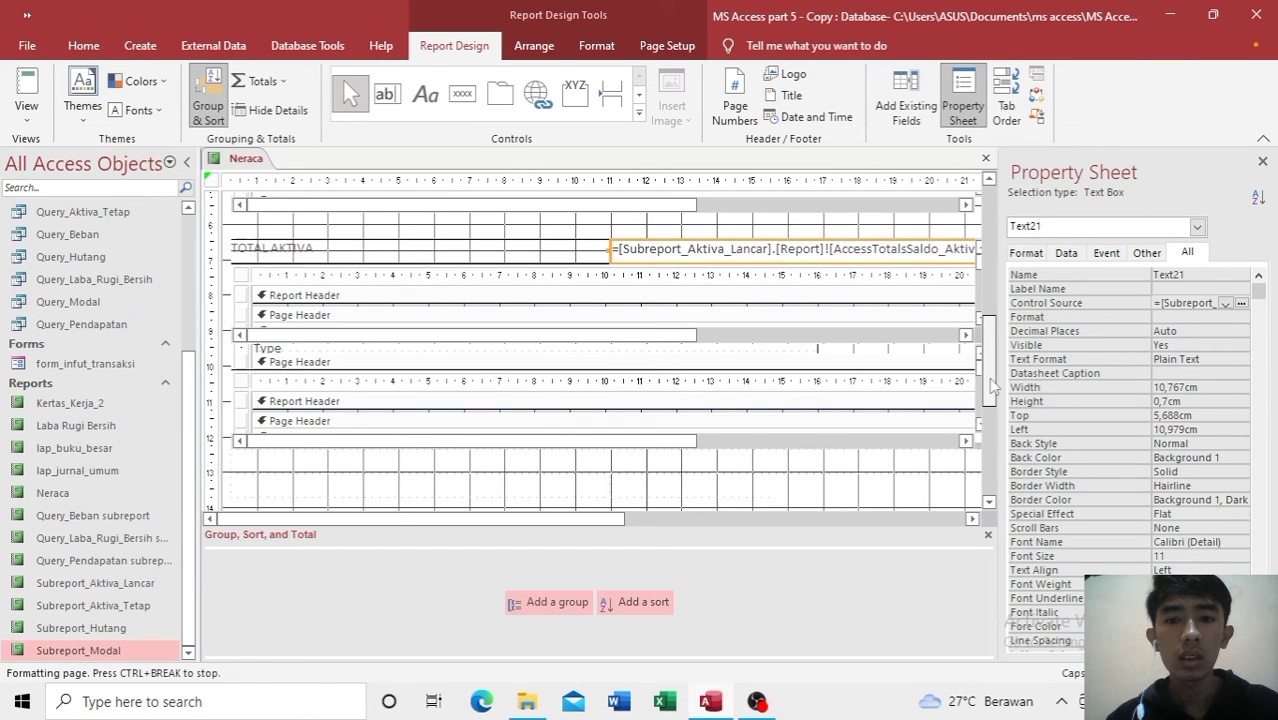
Step: Add a text box with its label and place the pair in the empty two-cell row below Subreport_Modal
click(384, 455)
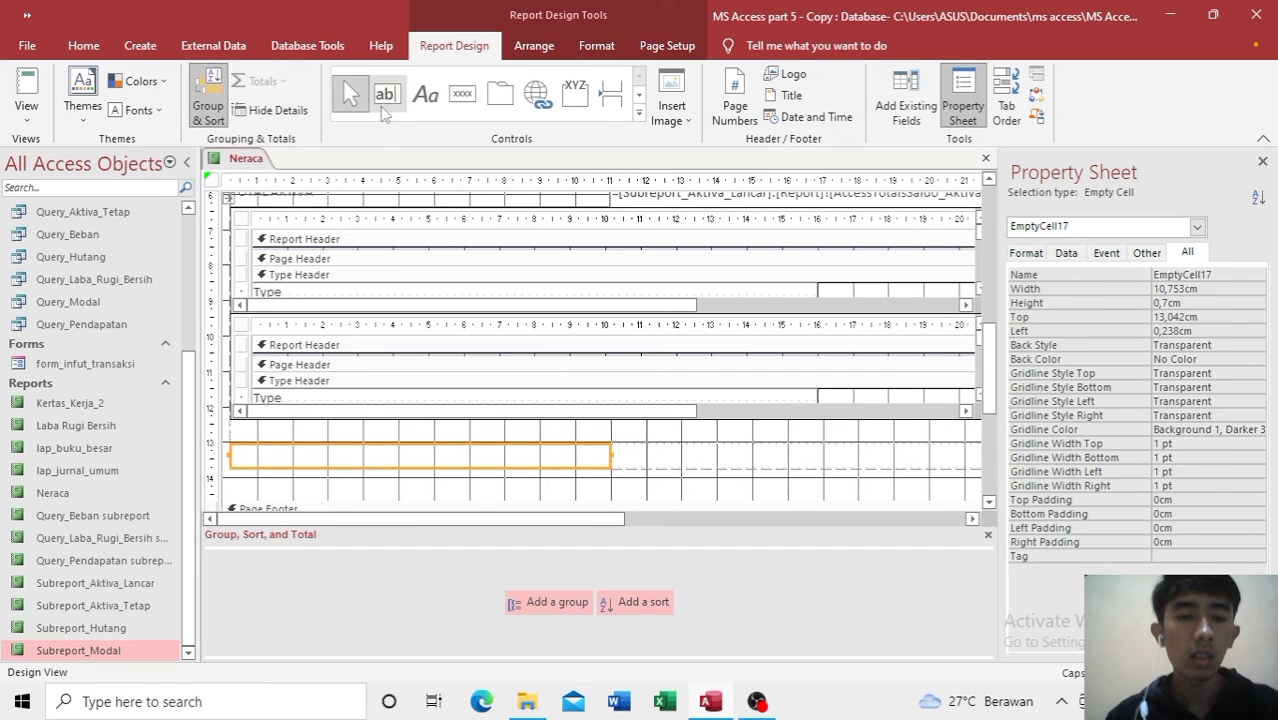
click(386, 97)
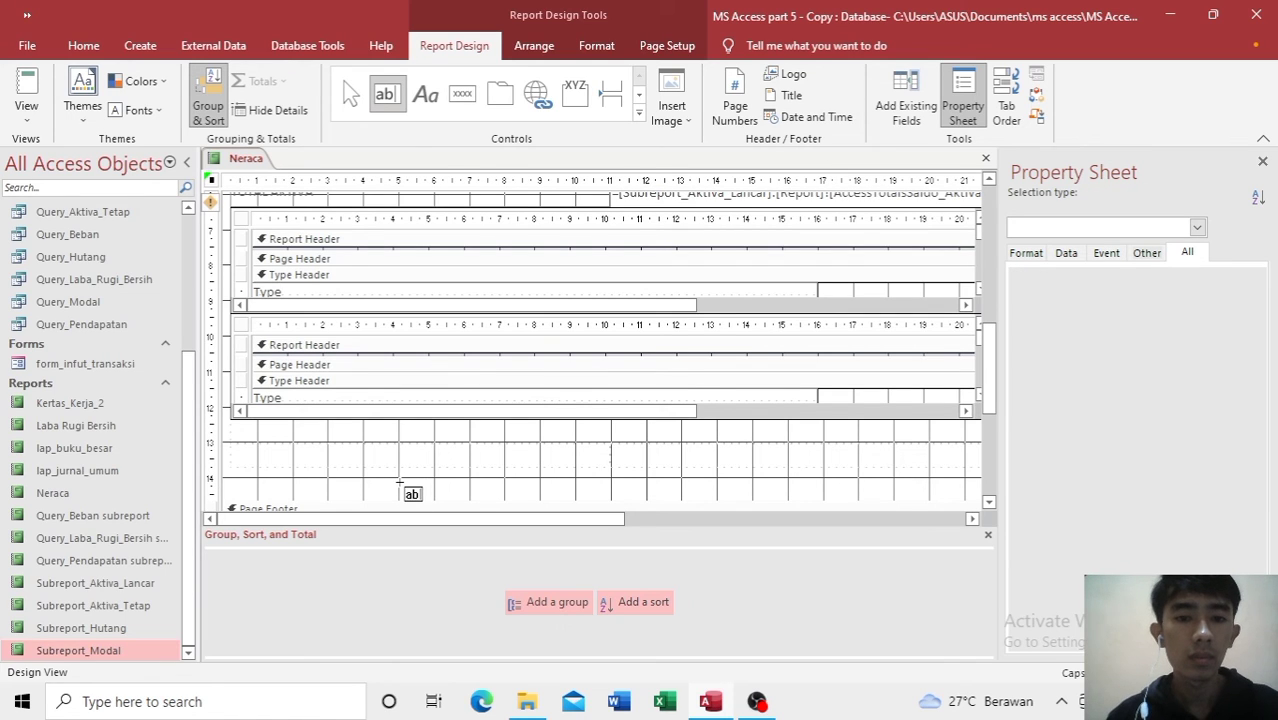
click(404, 493)
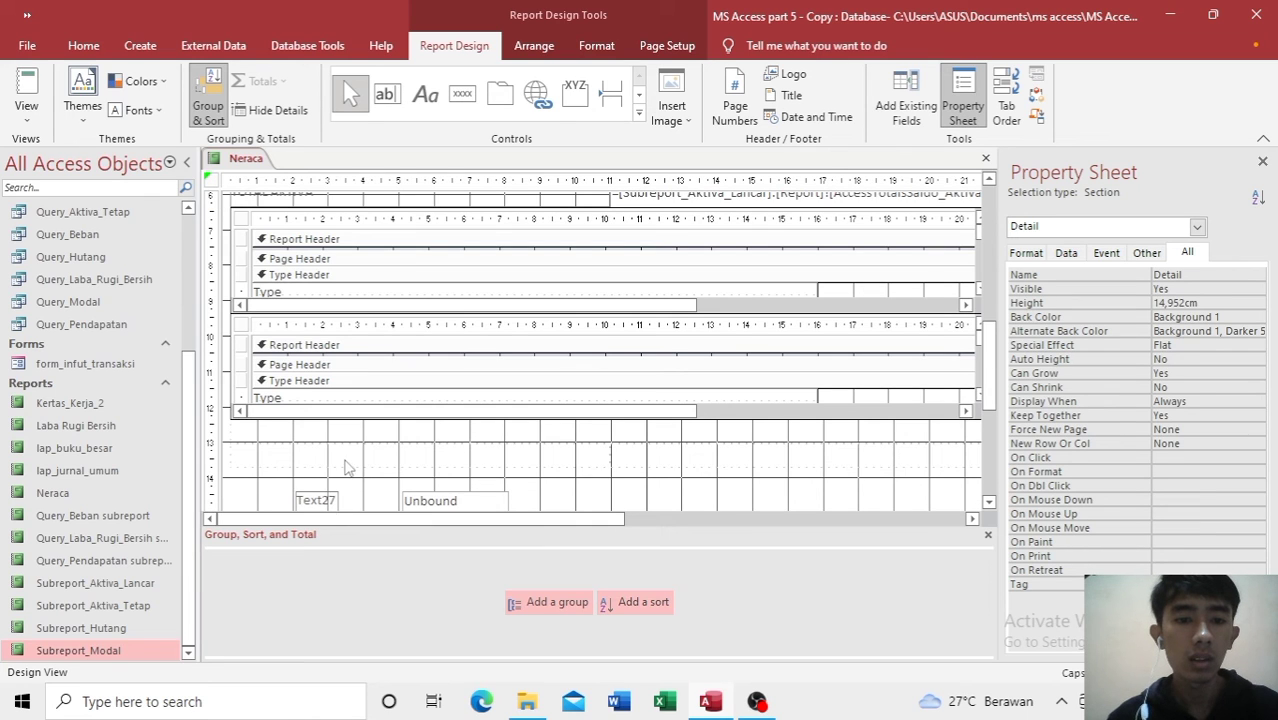
drag(310, 501, 311, 491)
click(312, 491)
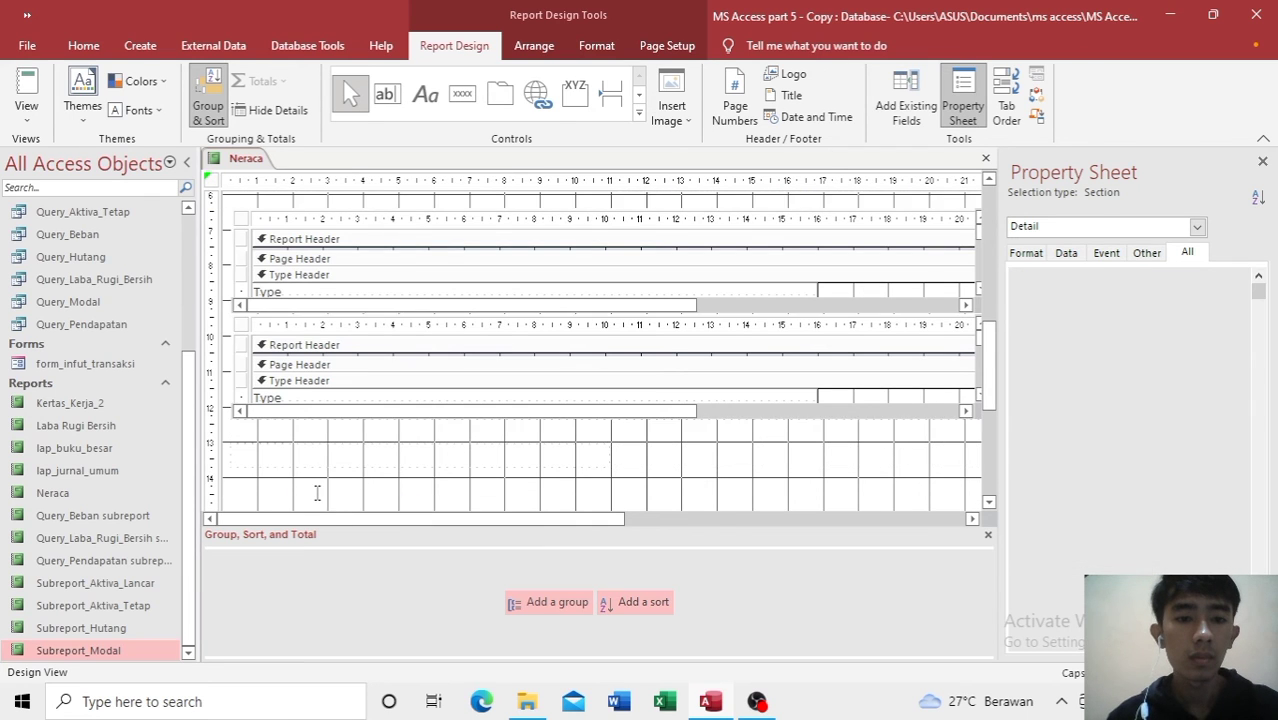
click(340, 500)
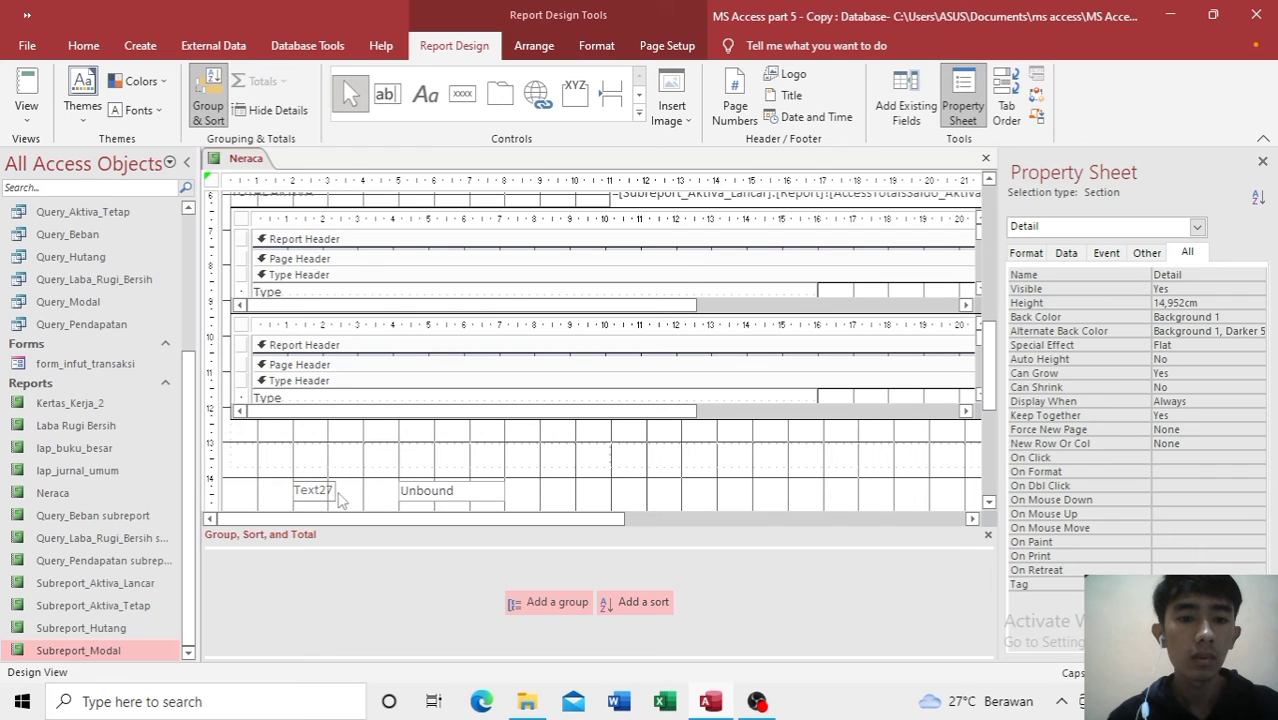
drag(332, 494, 345, 457)
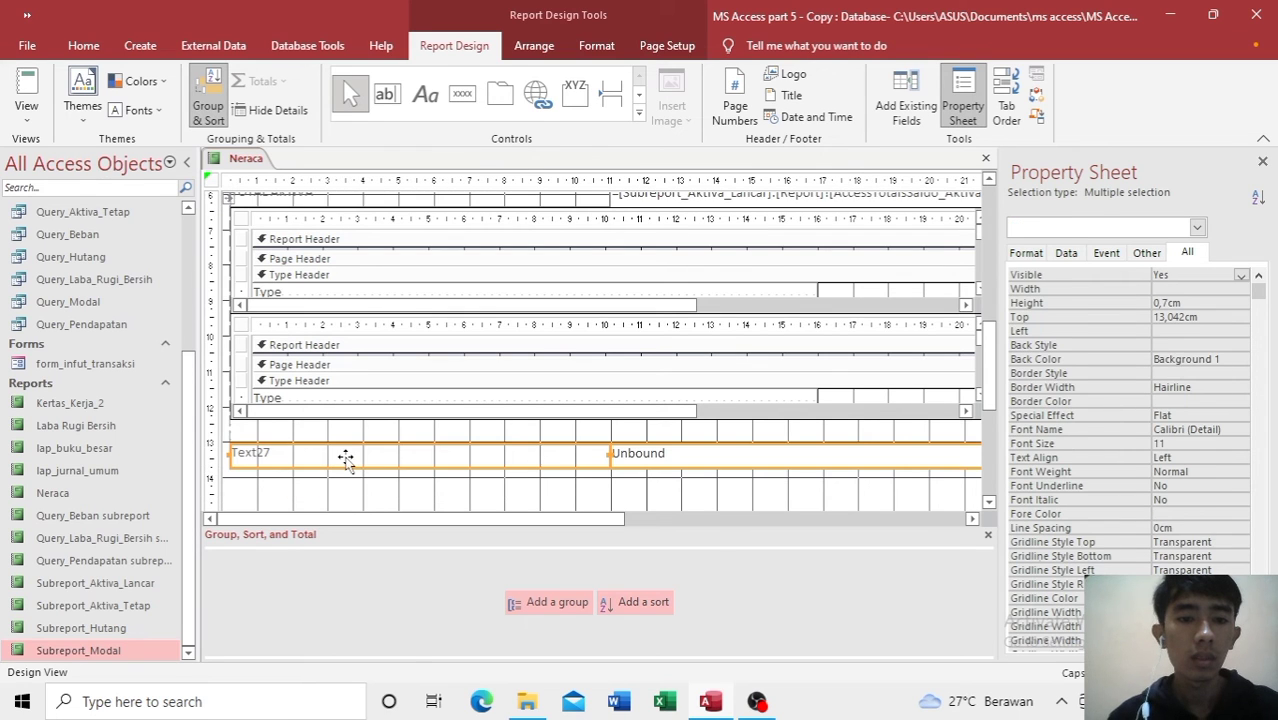
Step: Change the caption of the new label below Subreport_Modal to HUTANG+MODAL
click(411, 457)
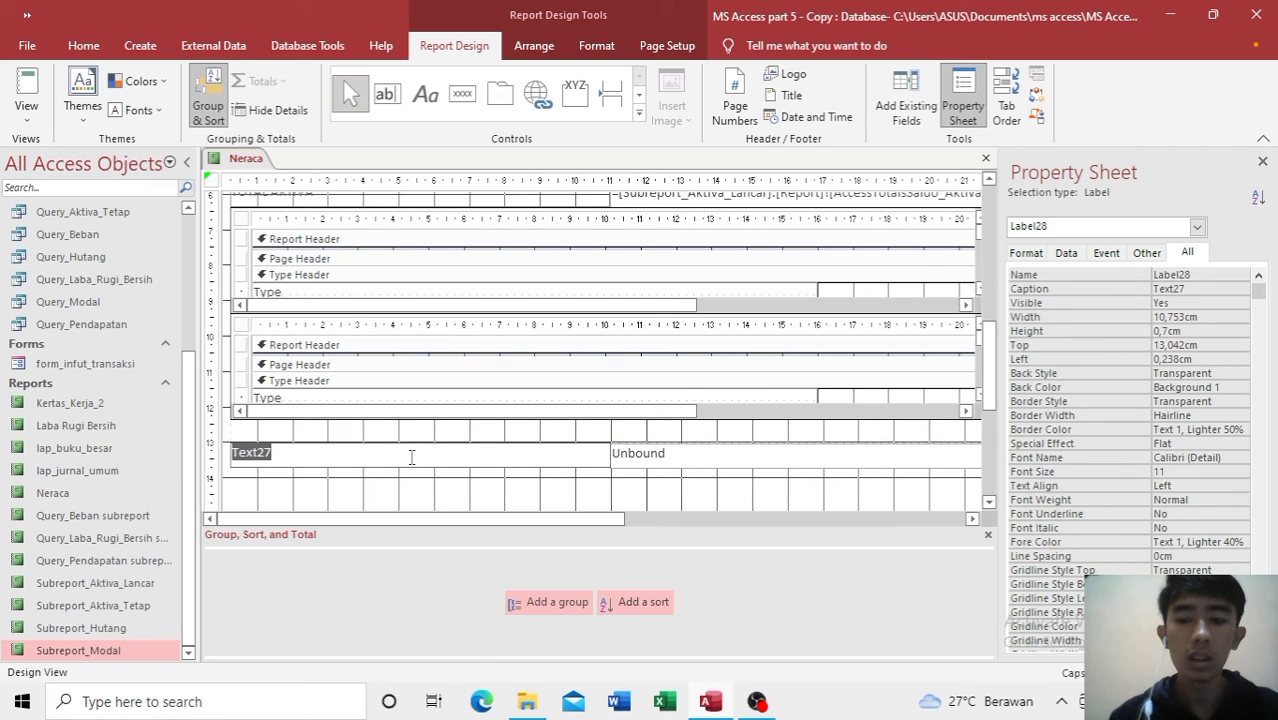
click(411, 457)
key(BackSpace)
key(BackSpace)
key(BackSpace)
key(BackSpace)
key(BackSpace)
key(BackSpace)
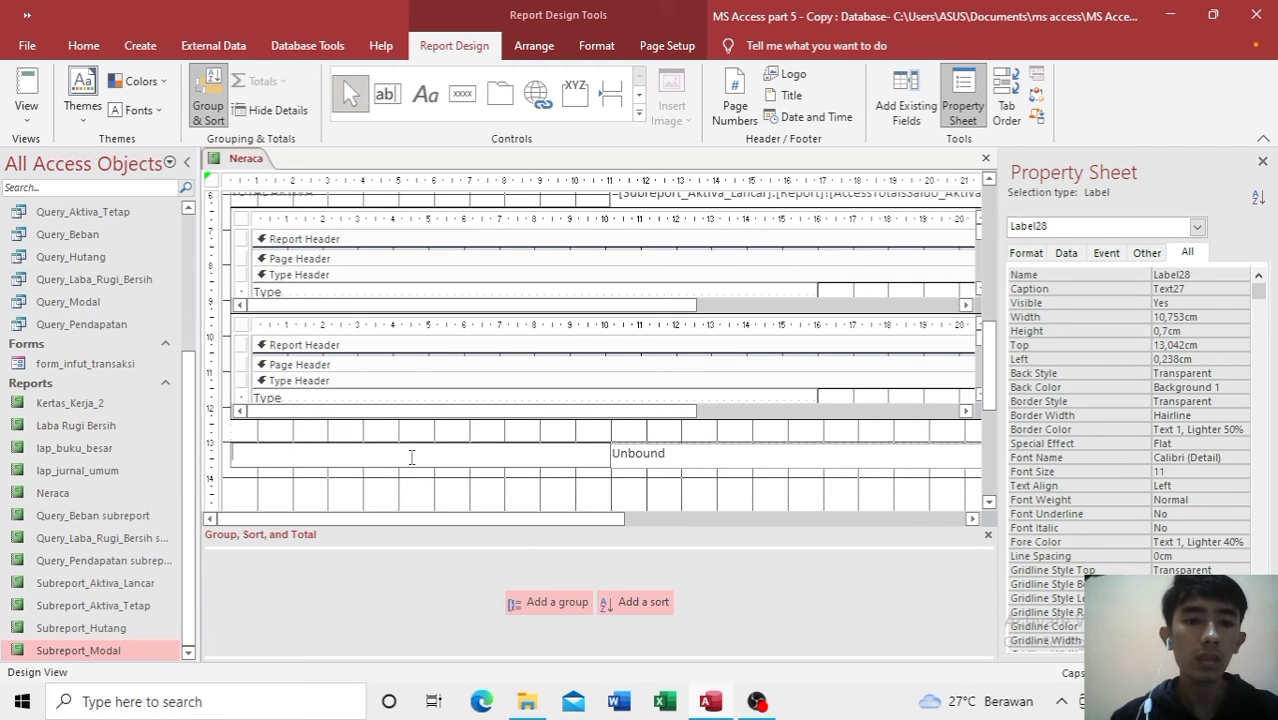
text(MO)
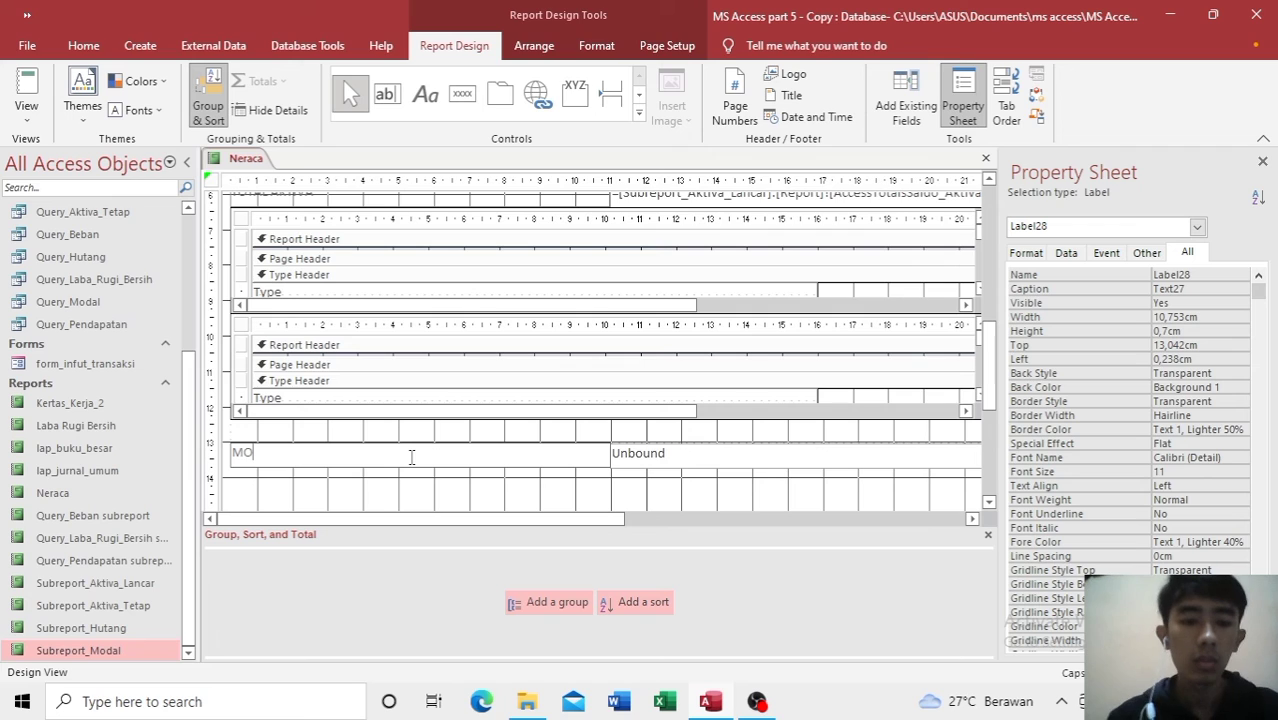
text(DA)
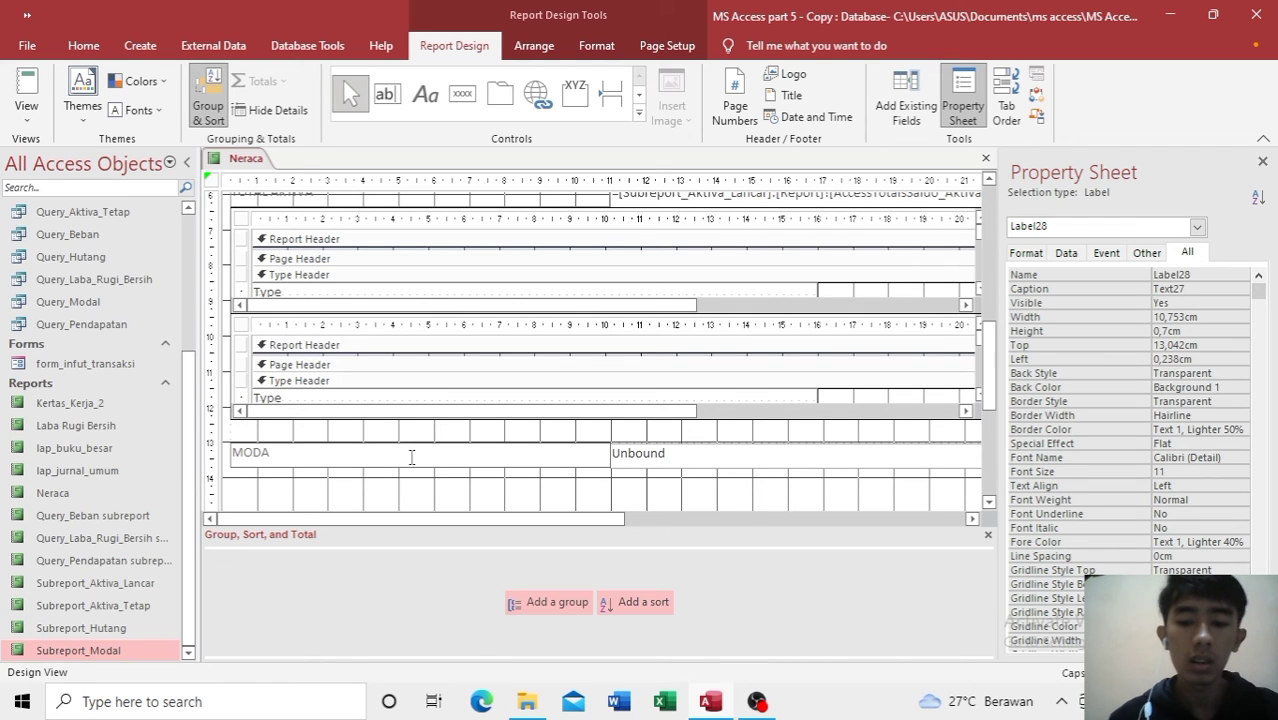
key(BackSpace)
key(BackSpace)
key(BackSpace)
key(BackSpace)
text(HU)
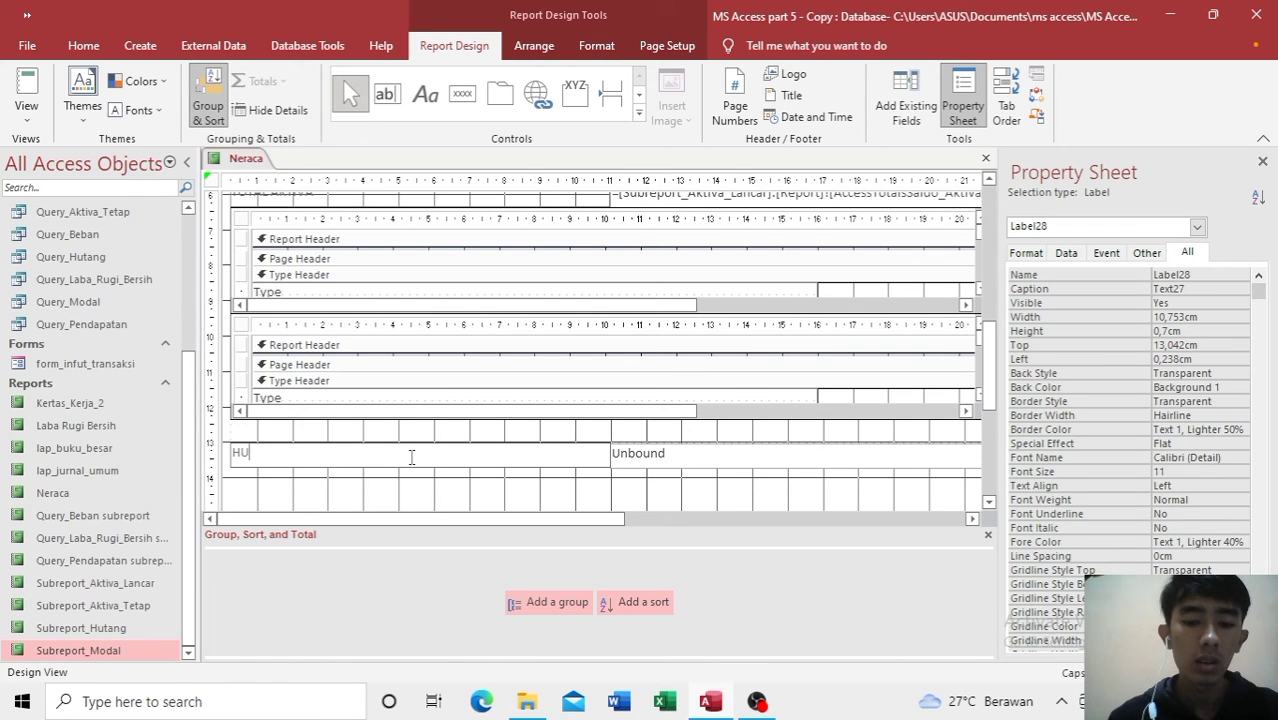
text(TANG)
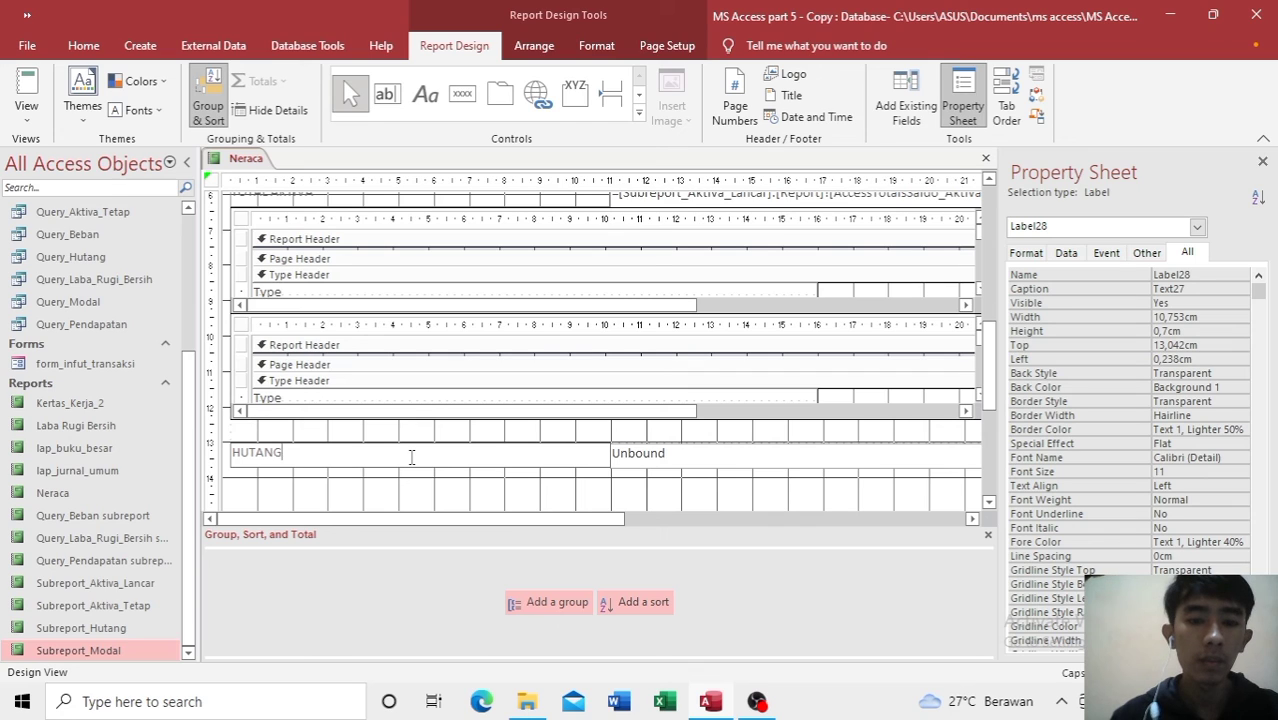
text(=)
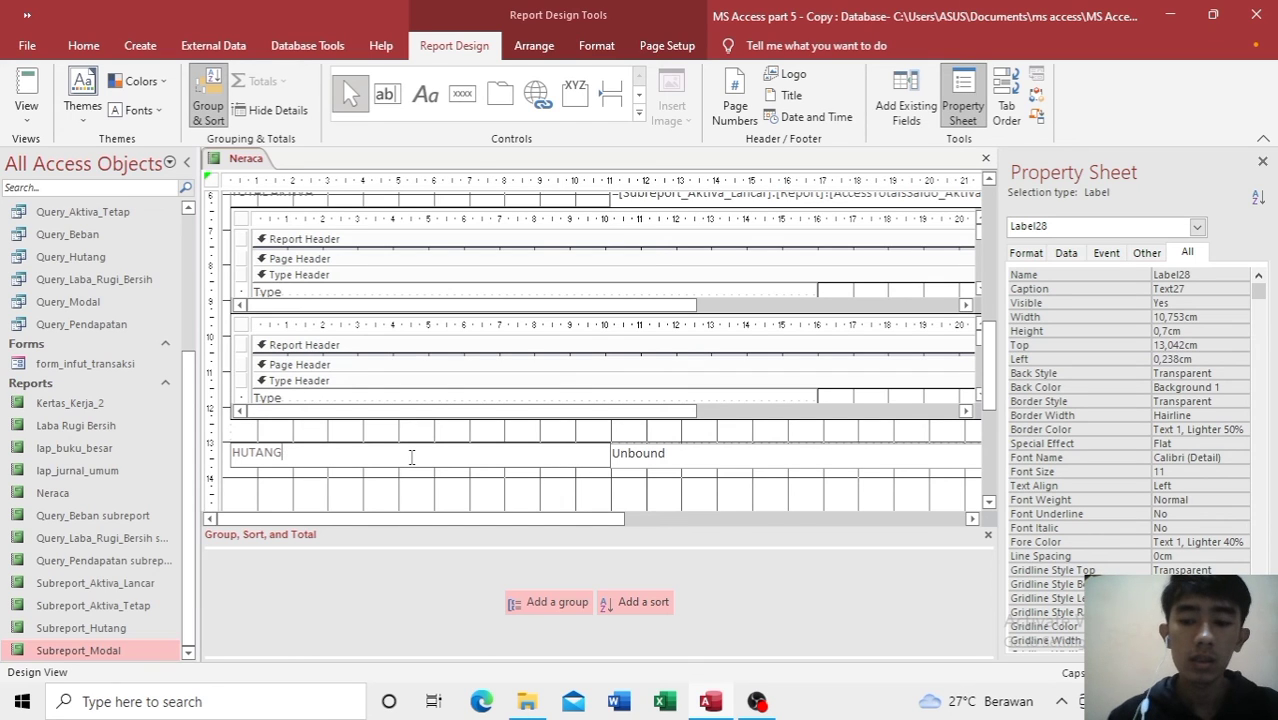
text(MODAL)
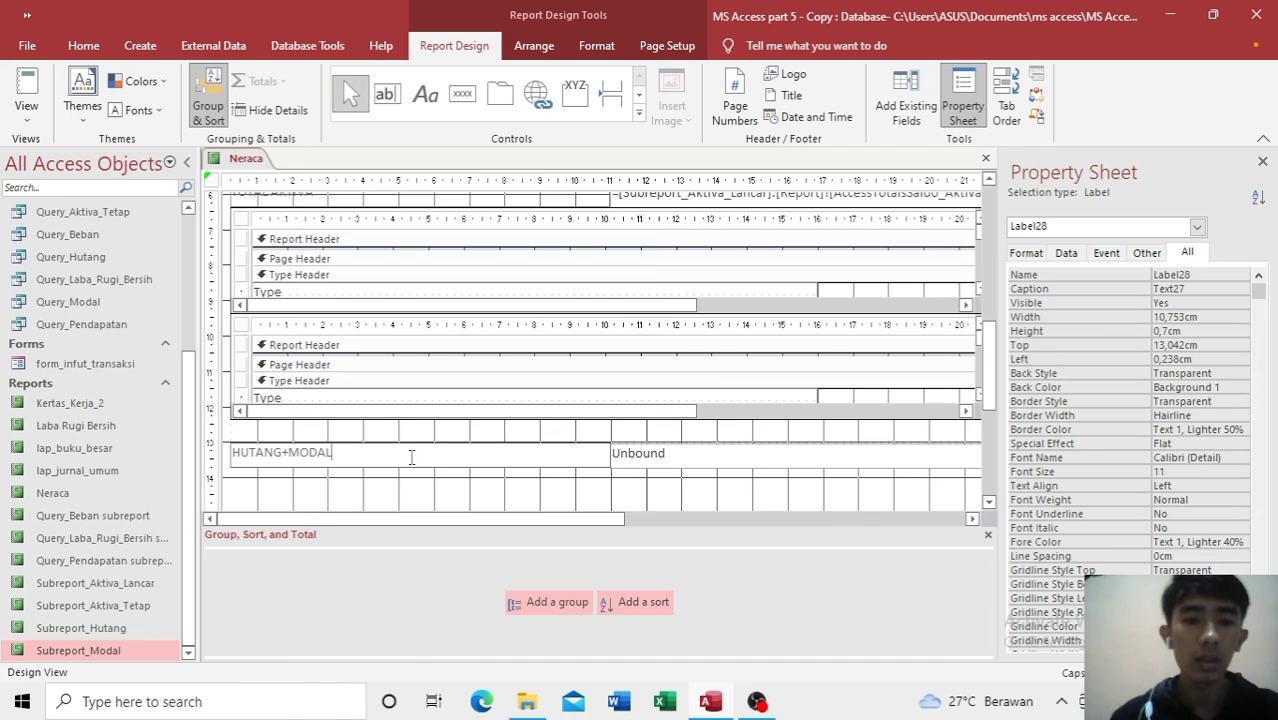
Step: Set the HUTANG+MODAL text box's control source to [Subreport_Hutang].Report![AccessTotalsSaldo_Aktiva_Tetap] + [Subreport_Modal].Report![AccessTotalsSaldo_Aktiva_Tetap]
click(656, 454)
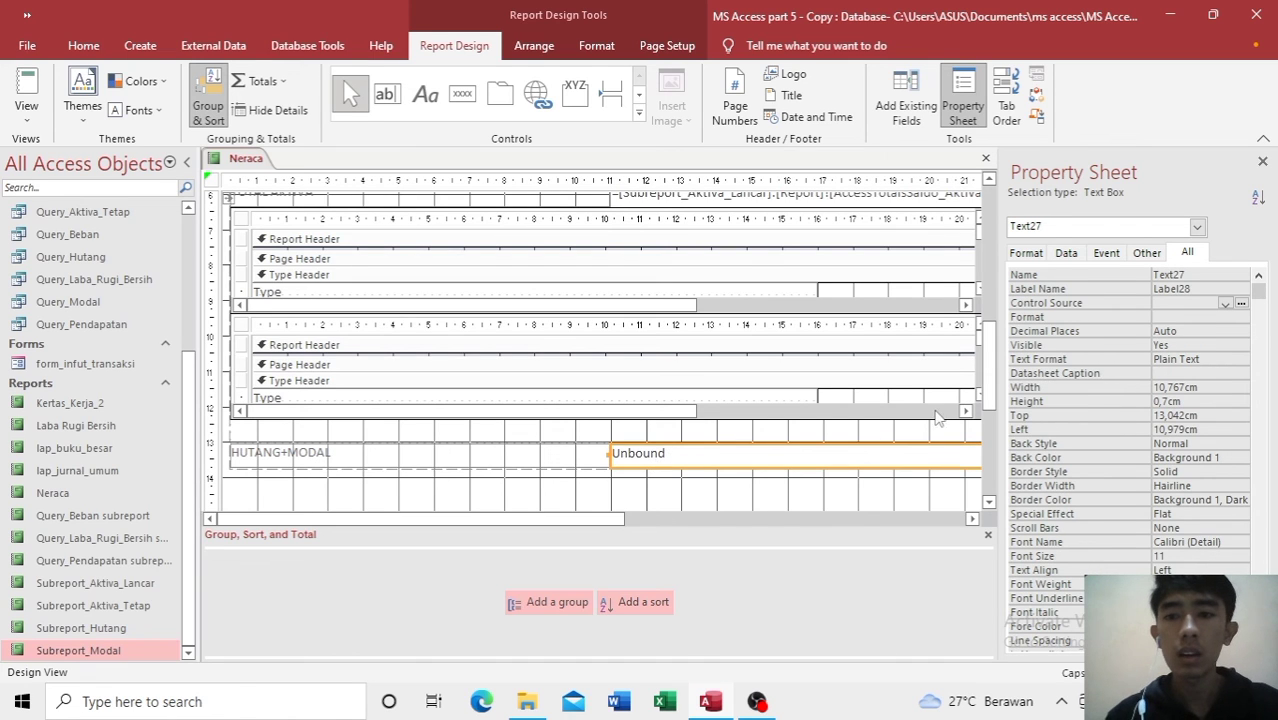
click(1240, 304)
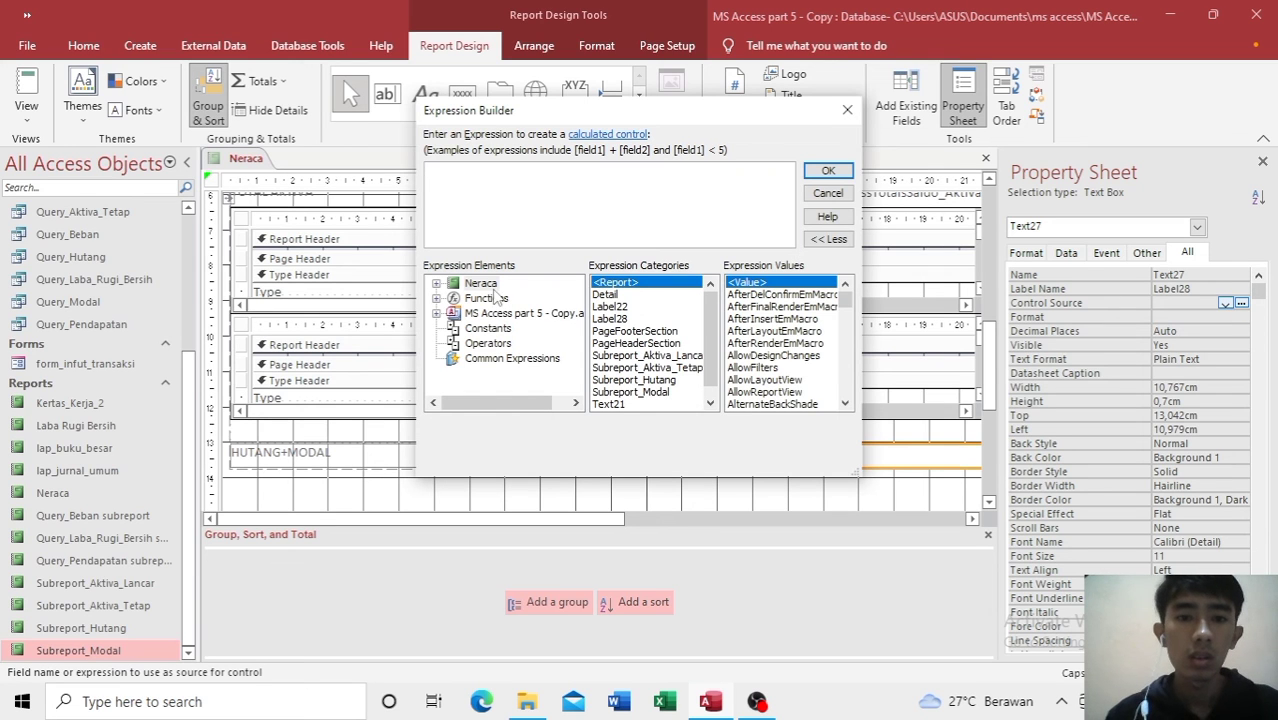
click(490, 286)
double_click(490, 286)
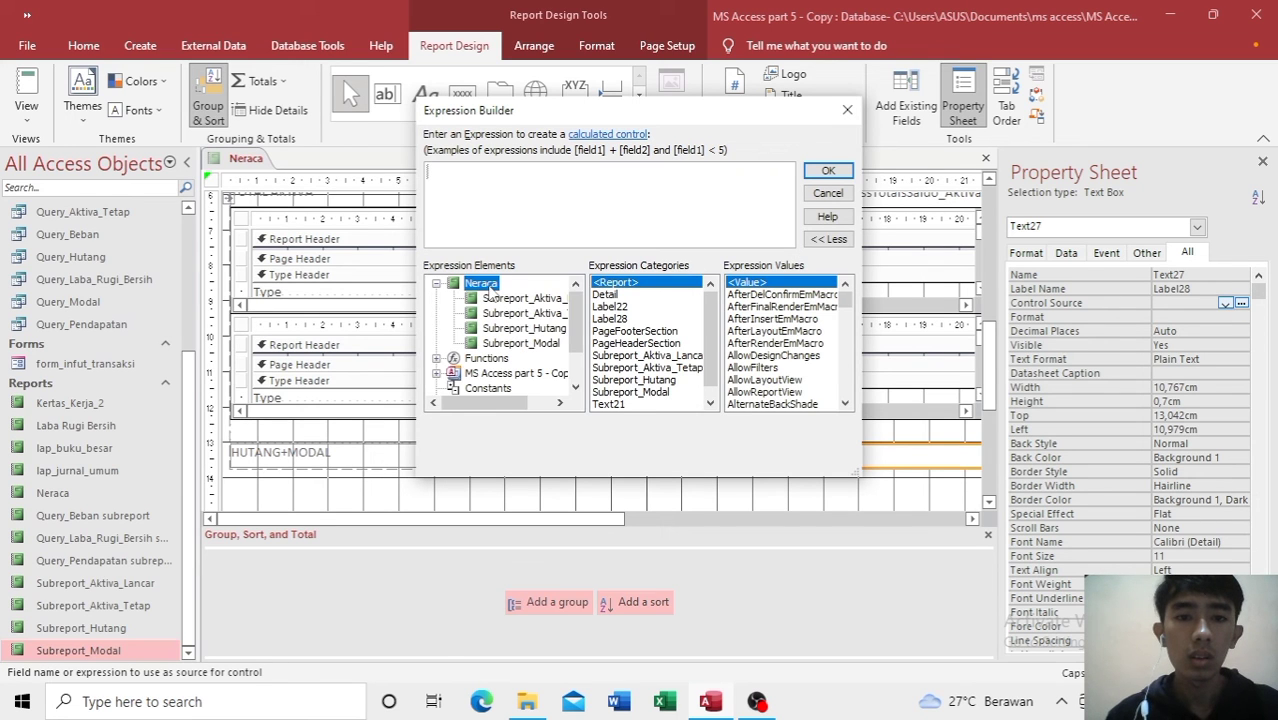
click(527, 330)
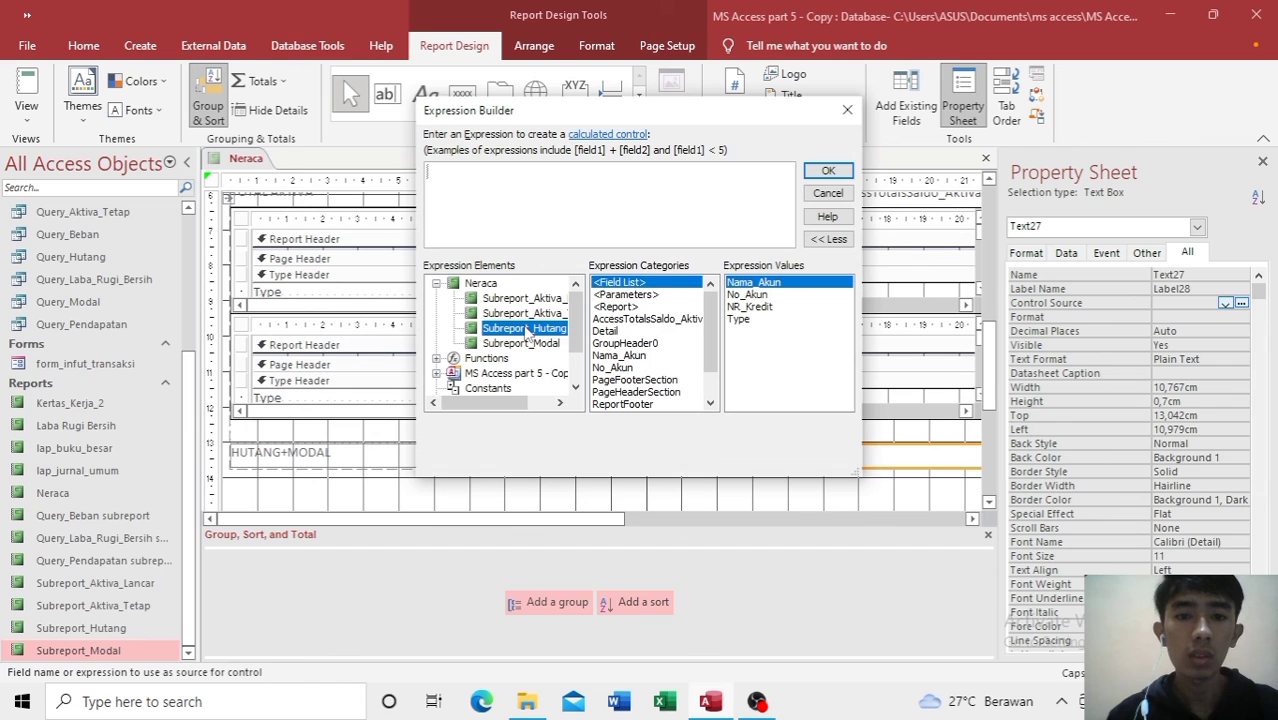
double_click(641, 319)
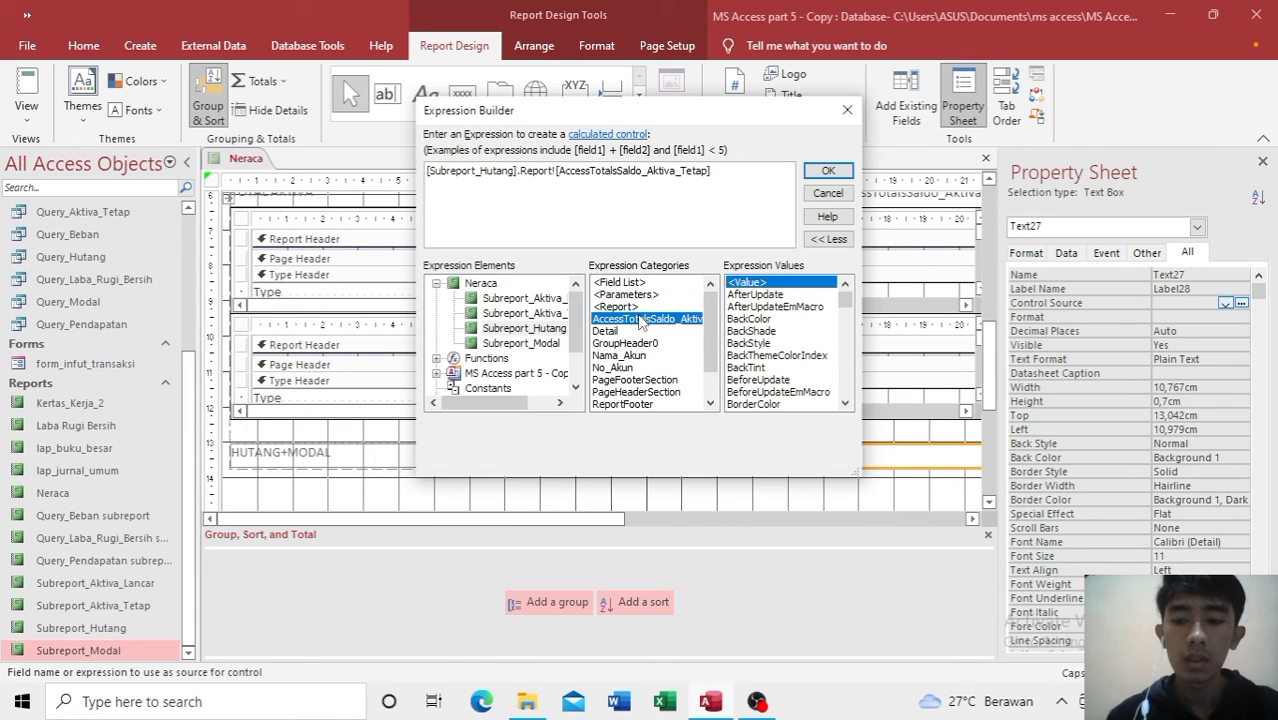
click(528, 346)
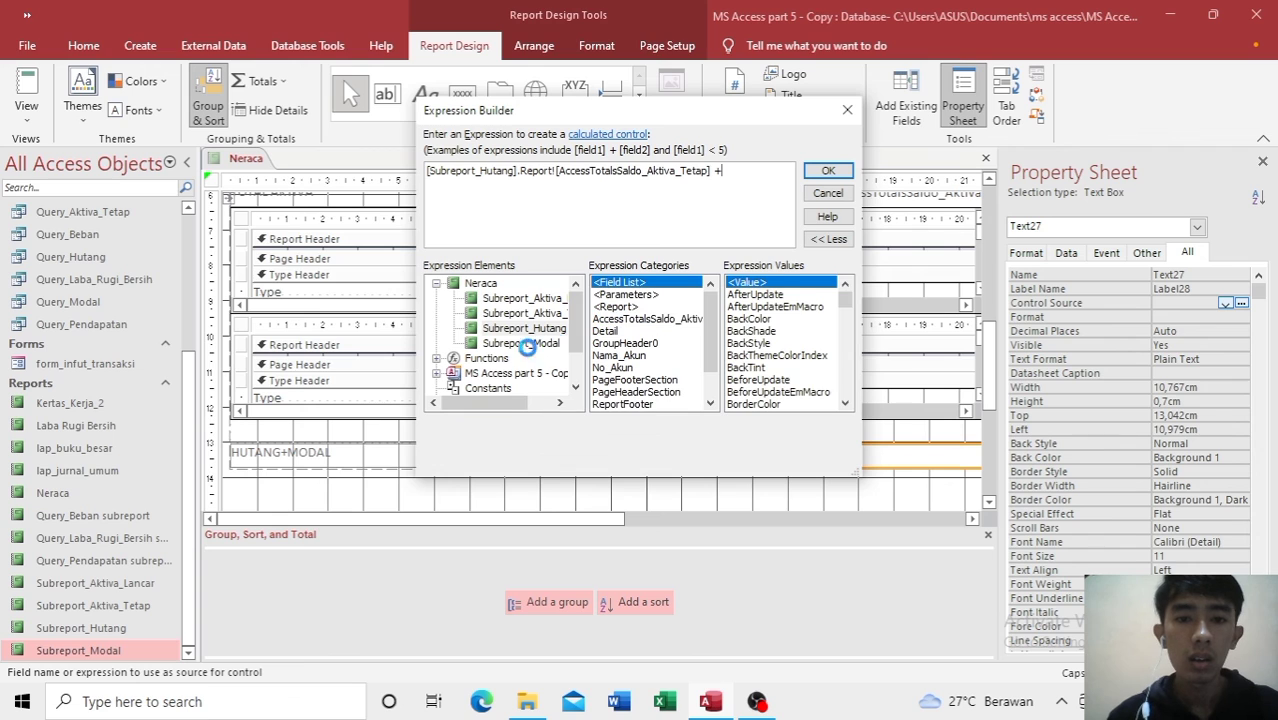
double_click(647, 319)
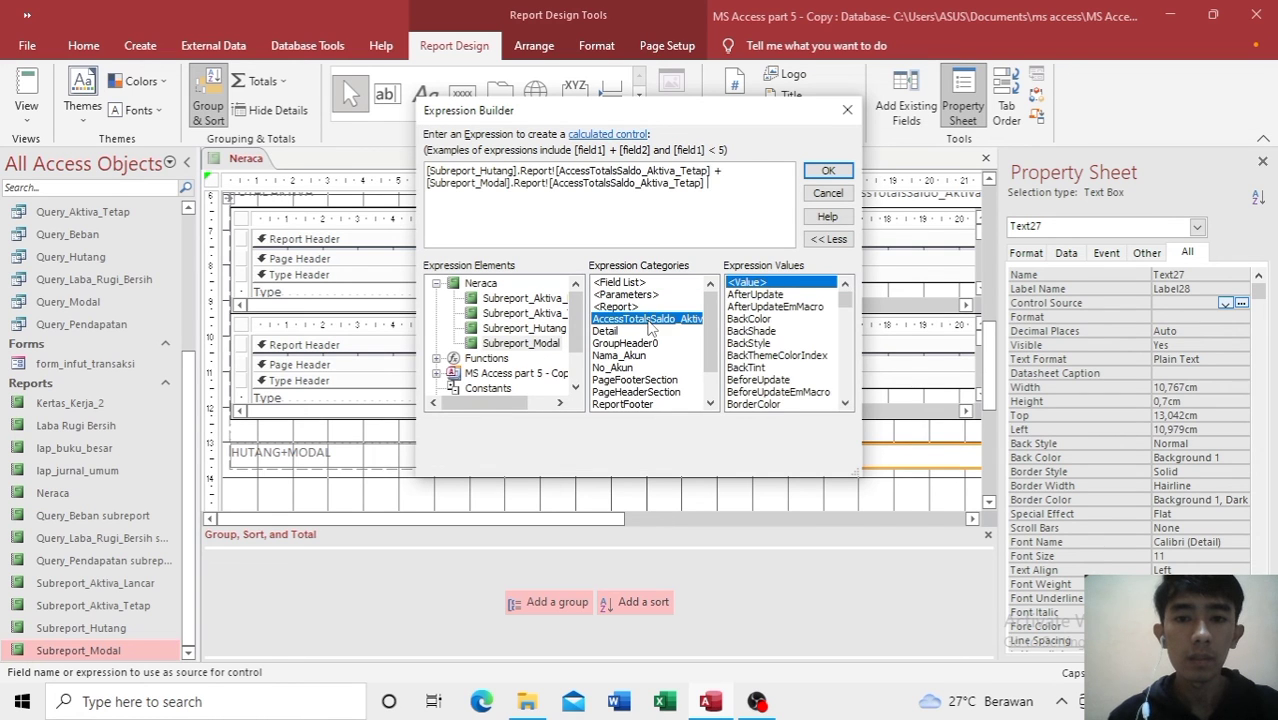
click(828, 171)
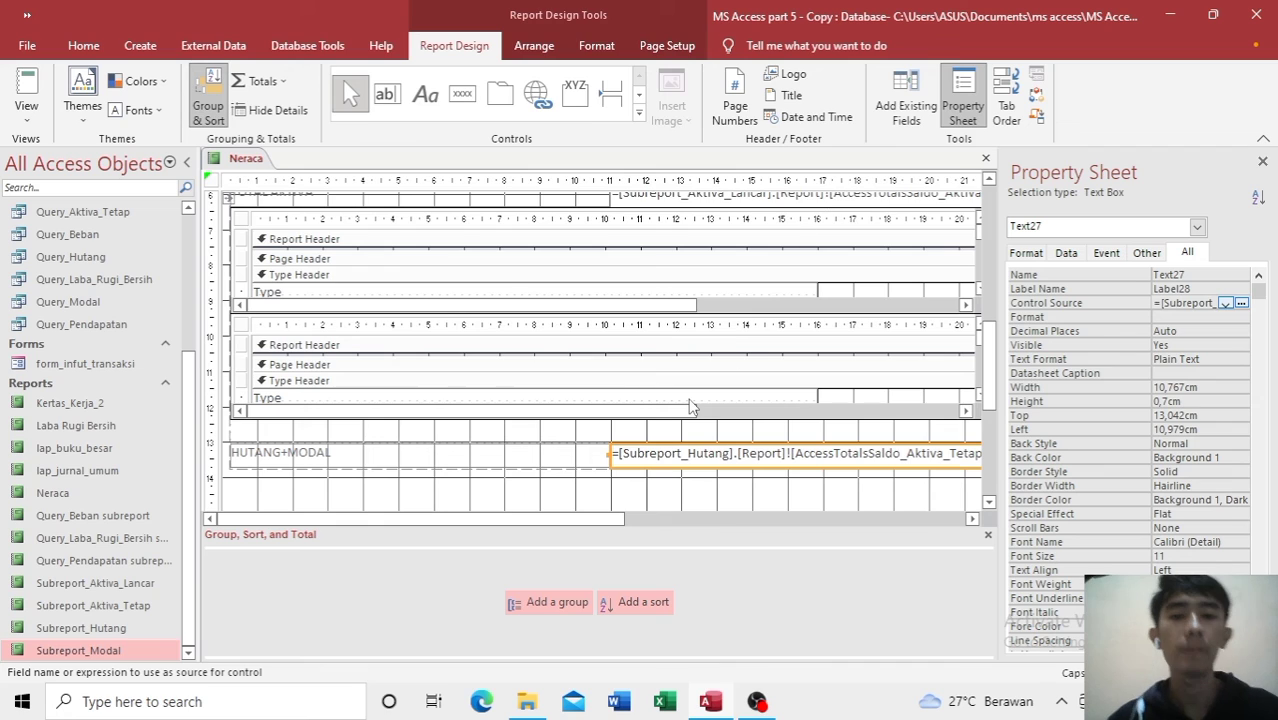
Step: Display Neraca in Report View, leaving the SumofDebit and SumofKredit parameters blank, and check the TOTAL AKTIVA and HUTANG+MODAL rows
click(33, 82)
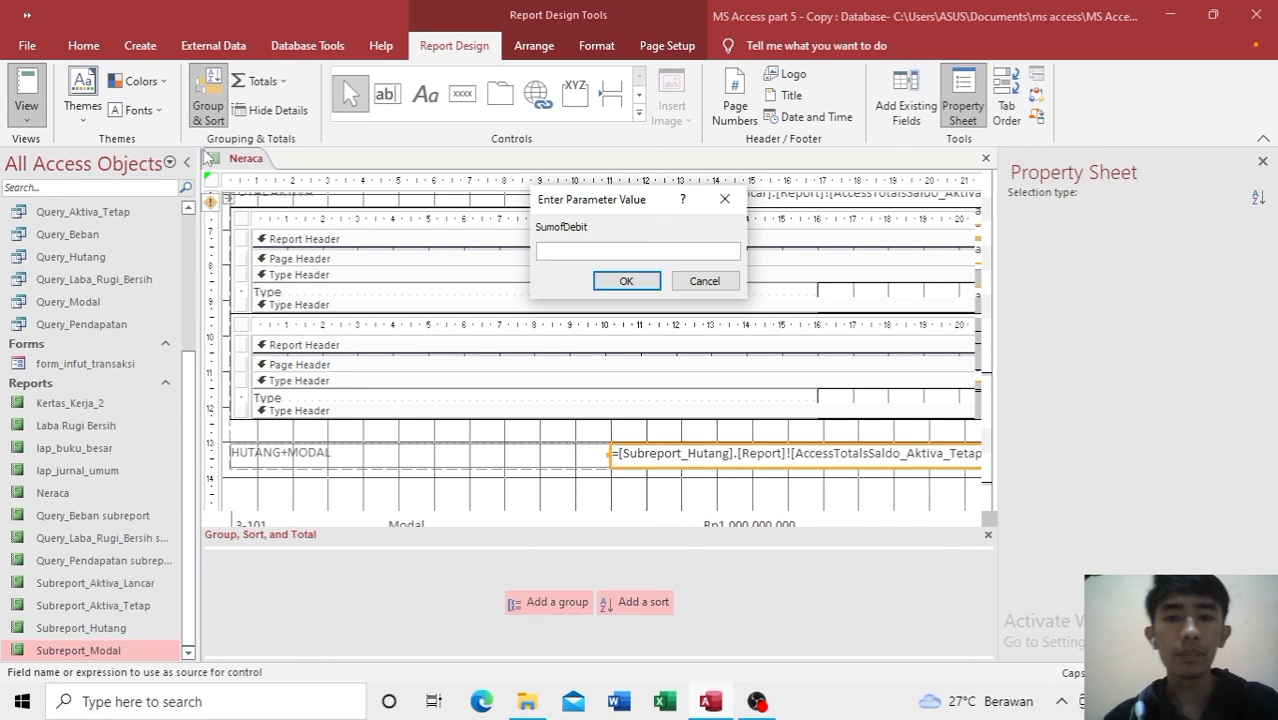
click(617, 283)
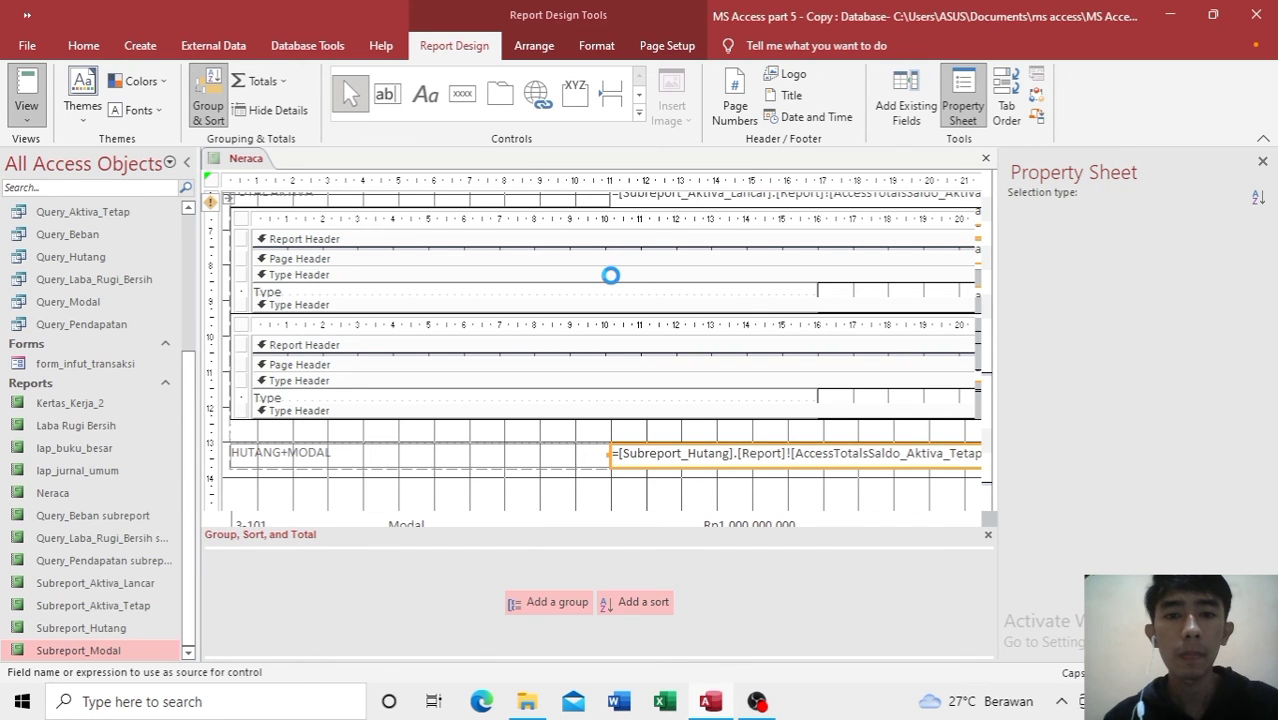
click(617, 283)
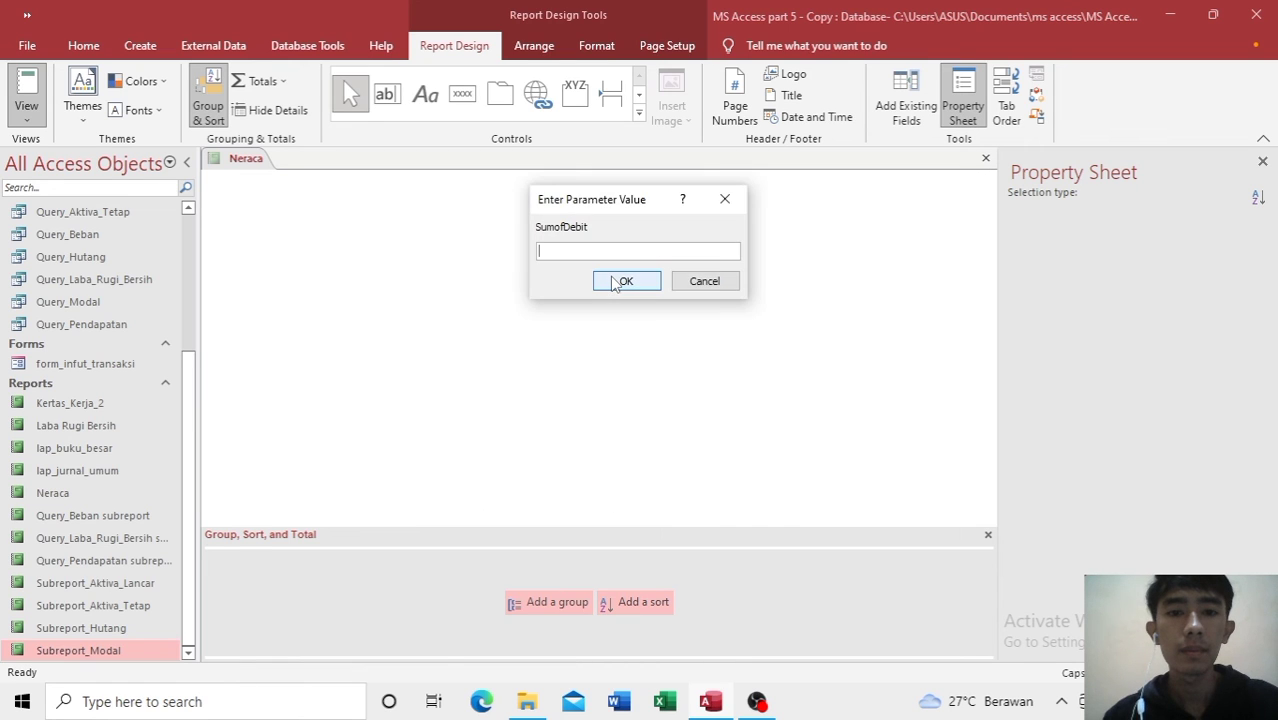
click(617, 283)
click(617, 283)
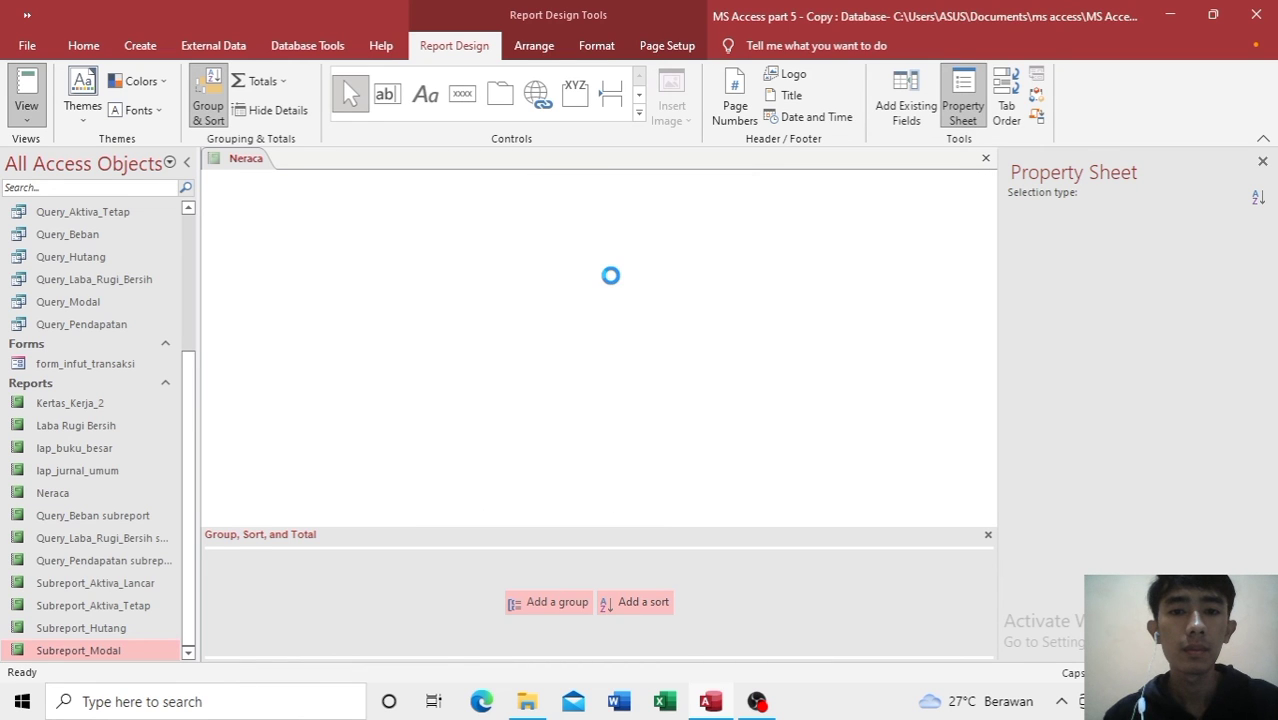
click(617, 283)
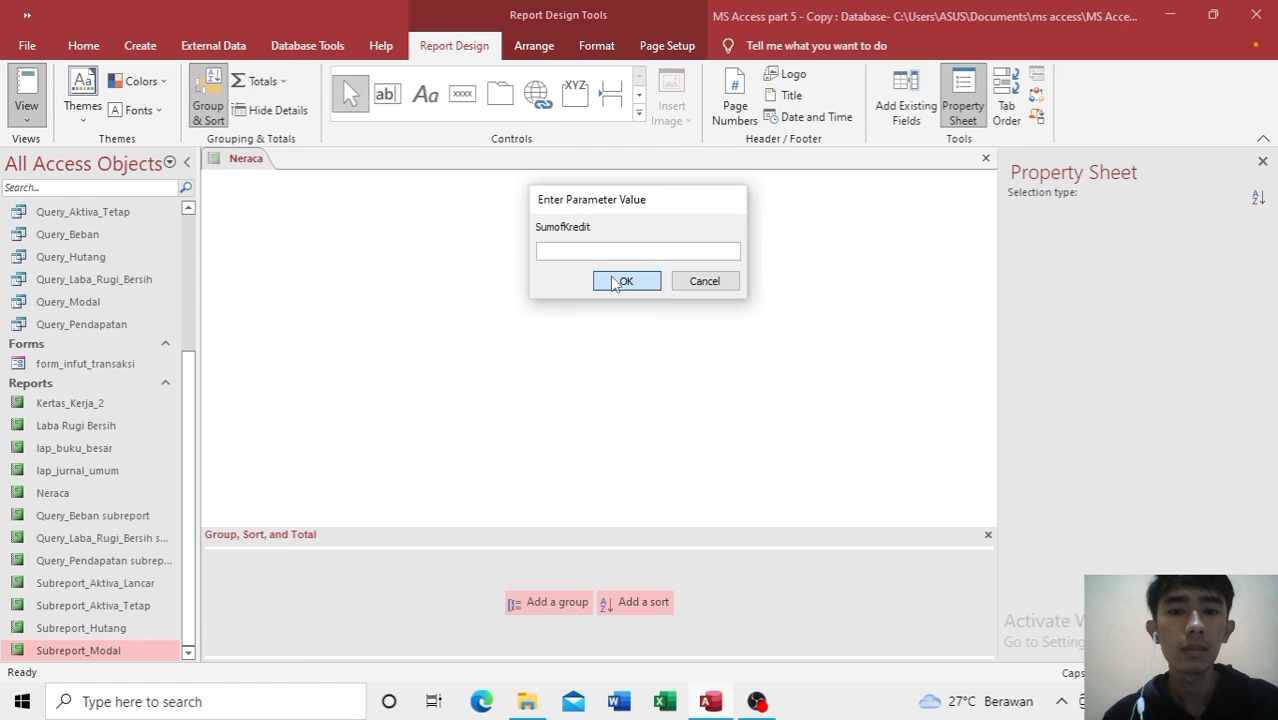
click(617, 283)
click(617, 283)
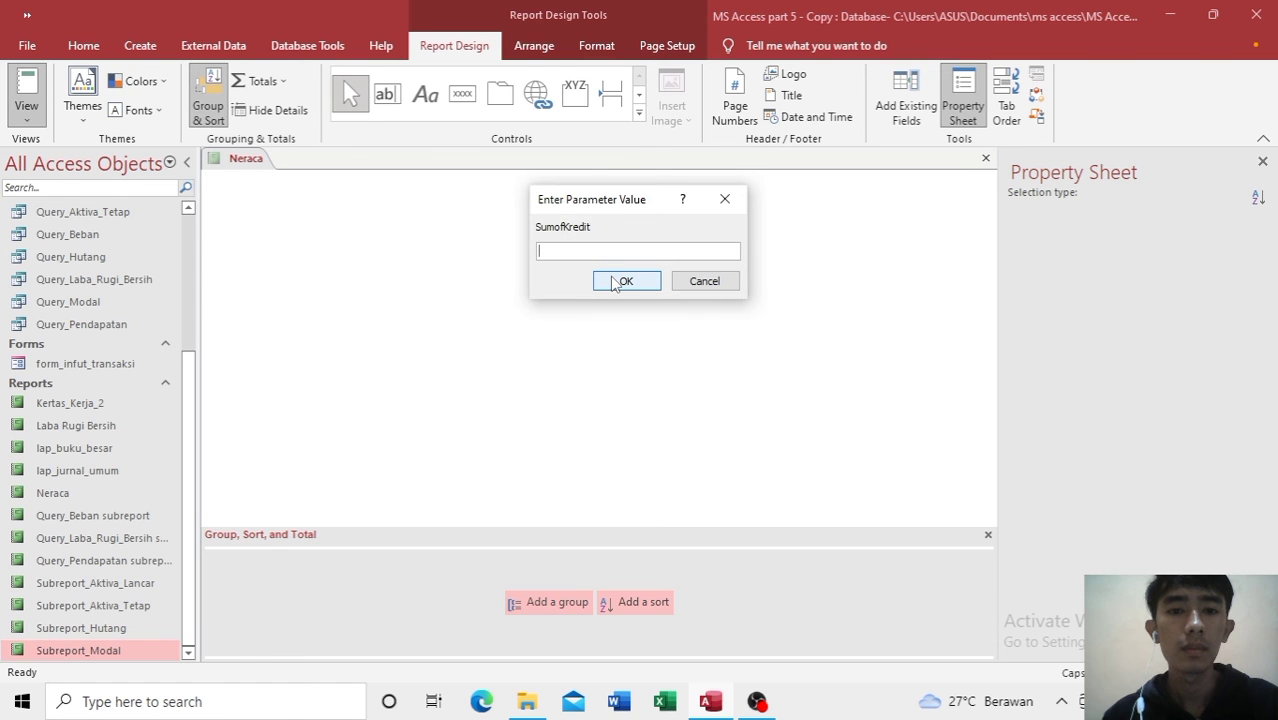
click(617, 283)
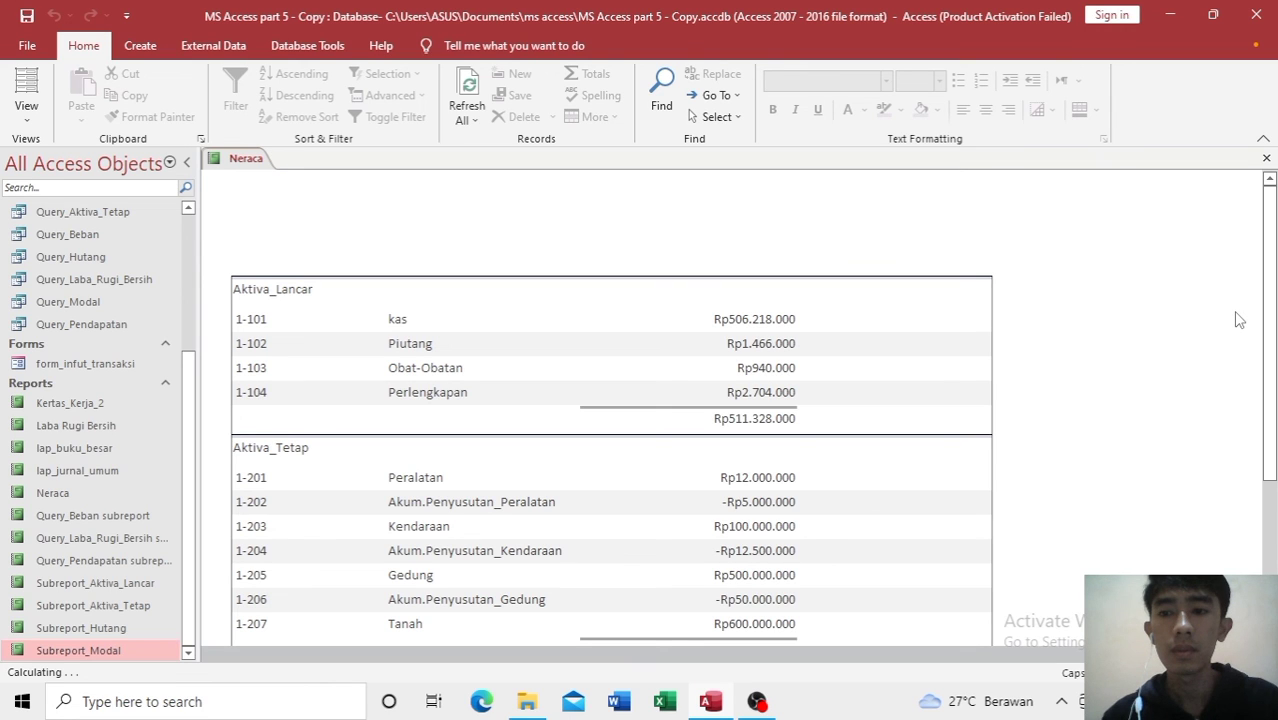
drag(1270, 328, 1276, 516)
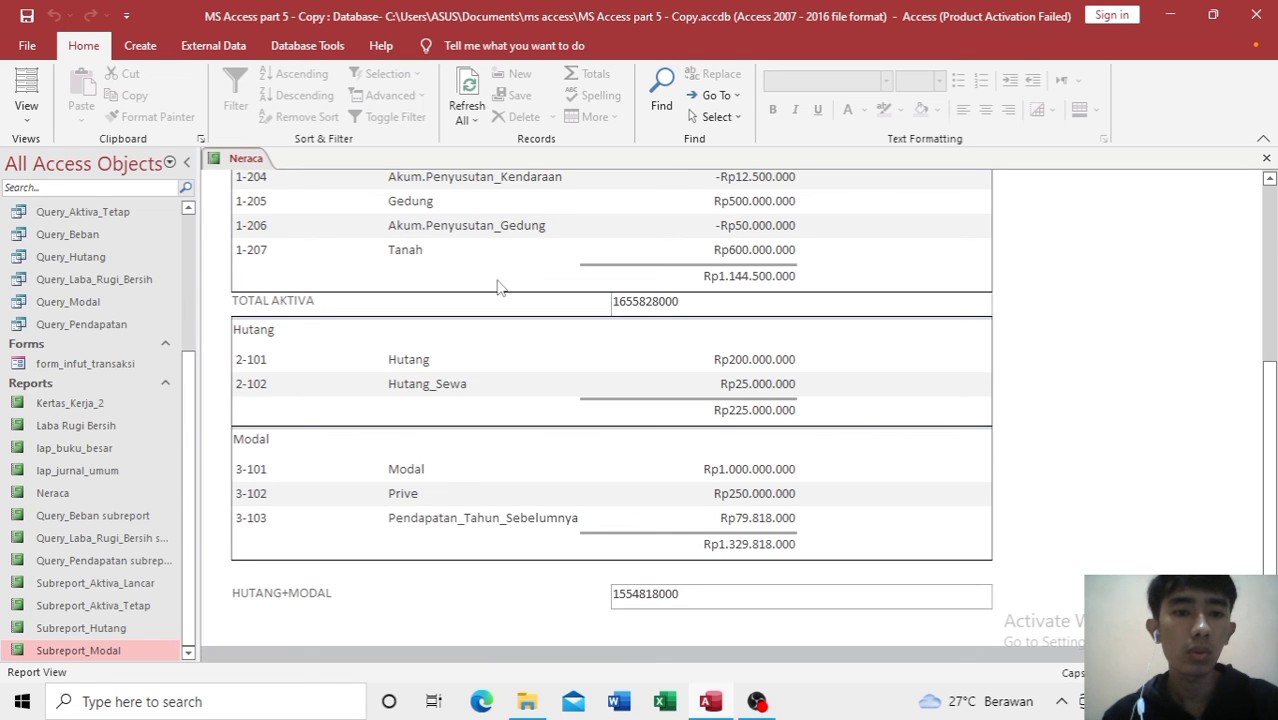
Step: Return Neraca to Design View and set the TOTAL AKTIVA text box's format to Currency
right_click(246, 166)
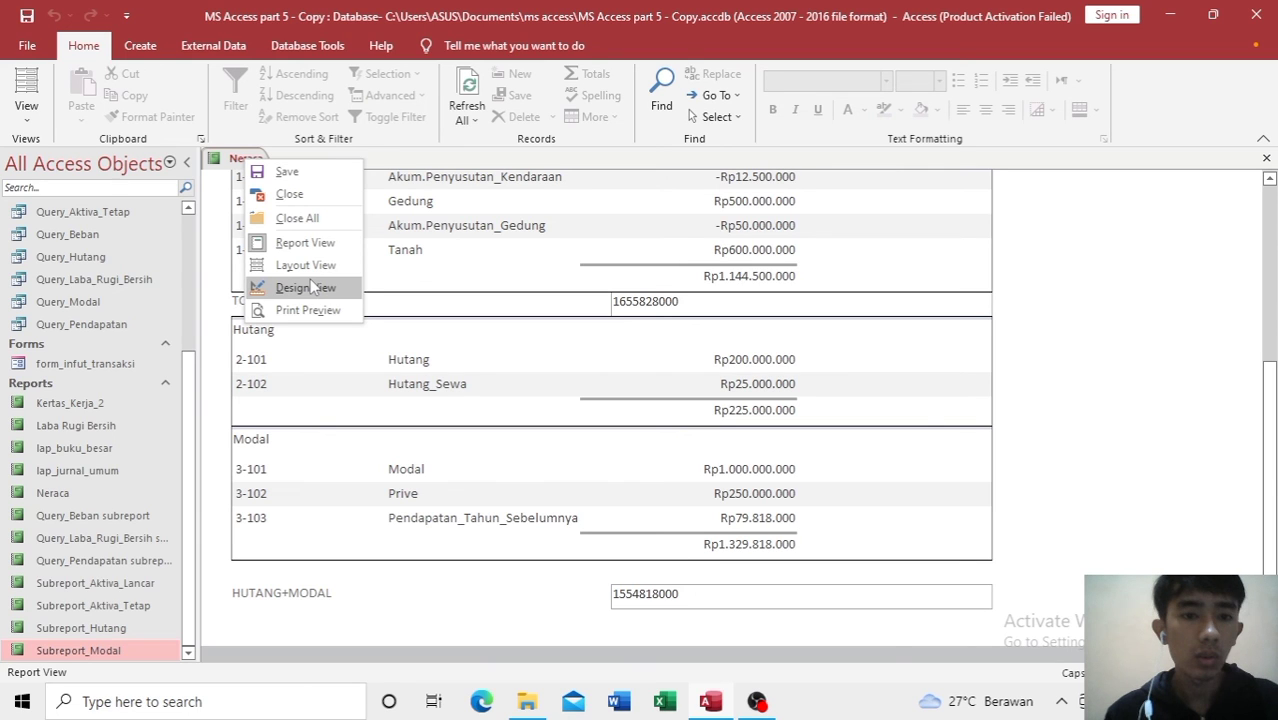
click(305, 287)
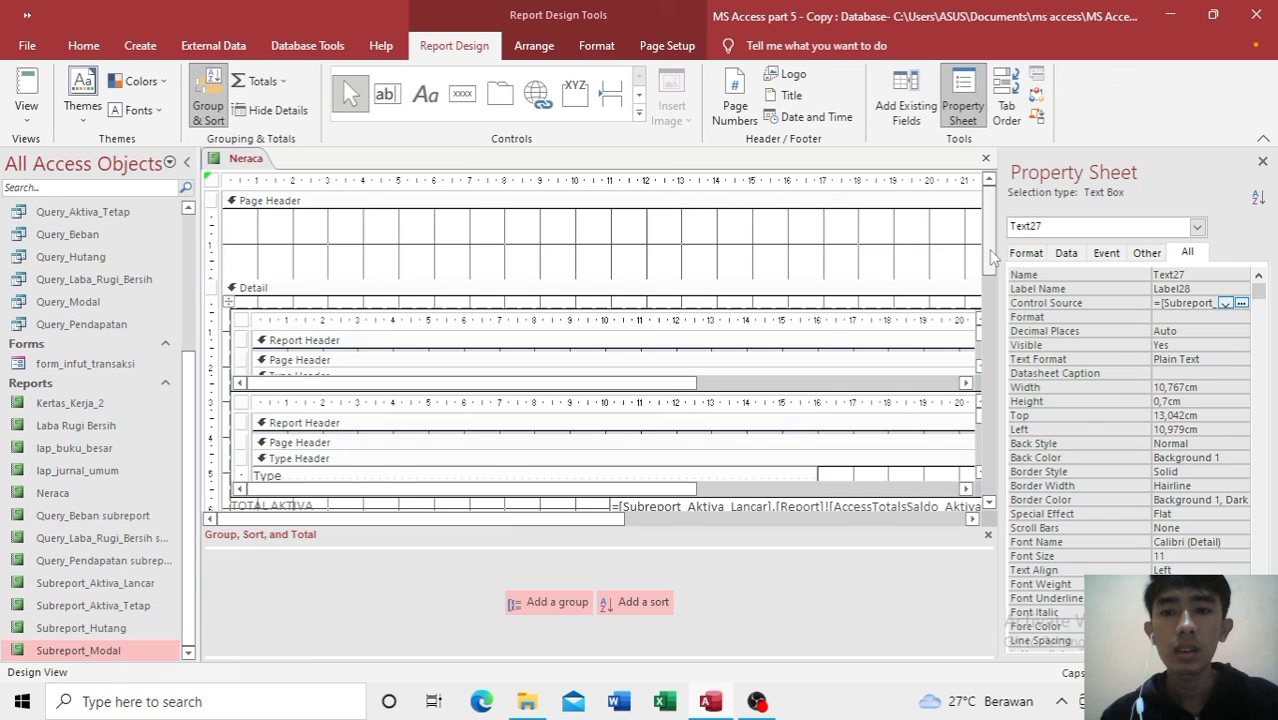
scroll(993, 258, down, 3)
click(903, 377)
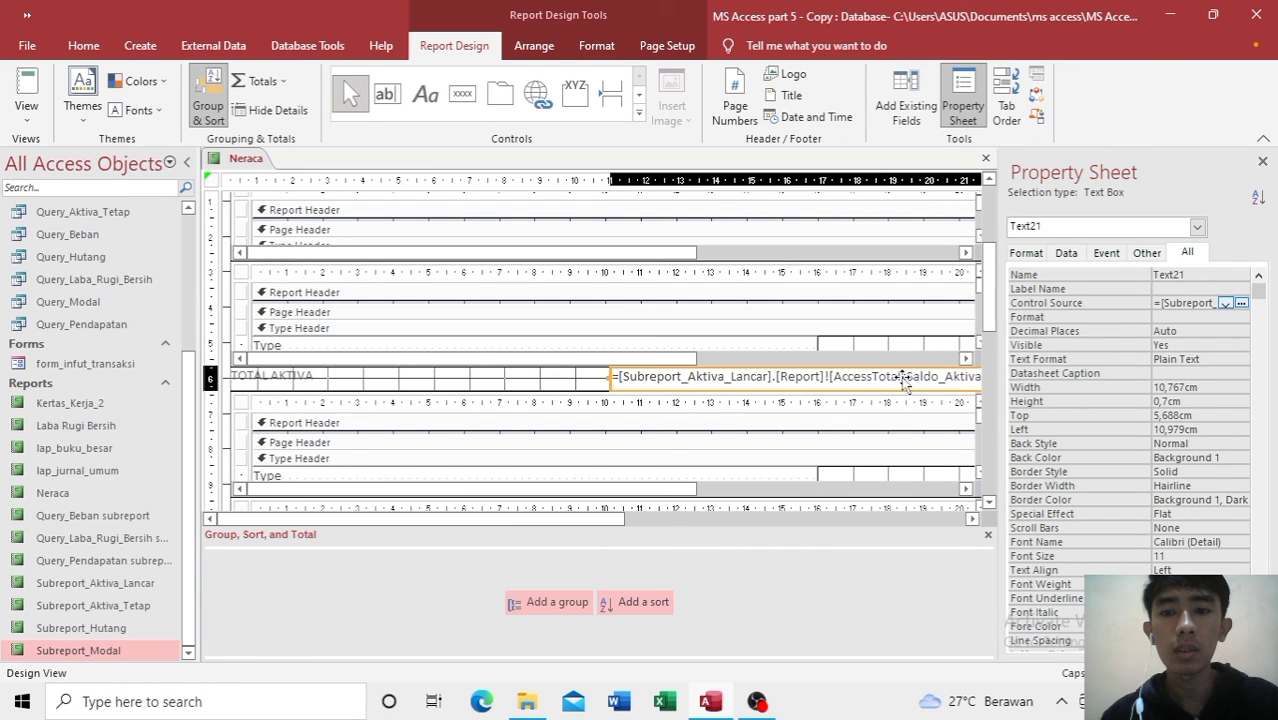
click(1158, 331)
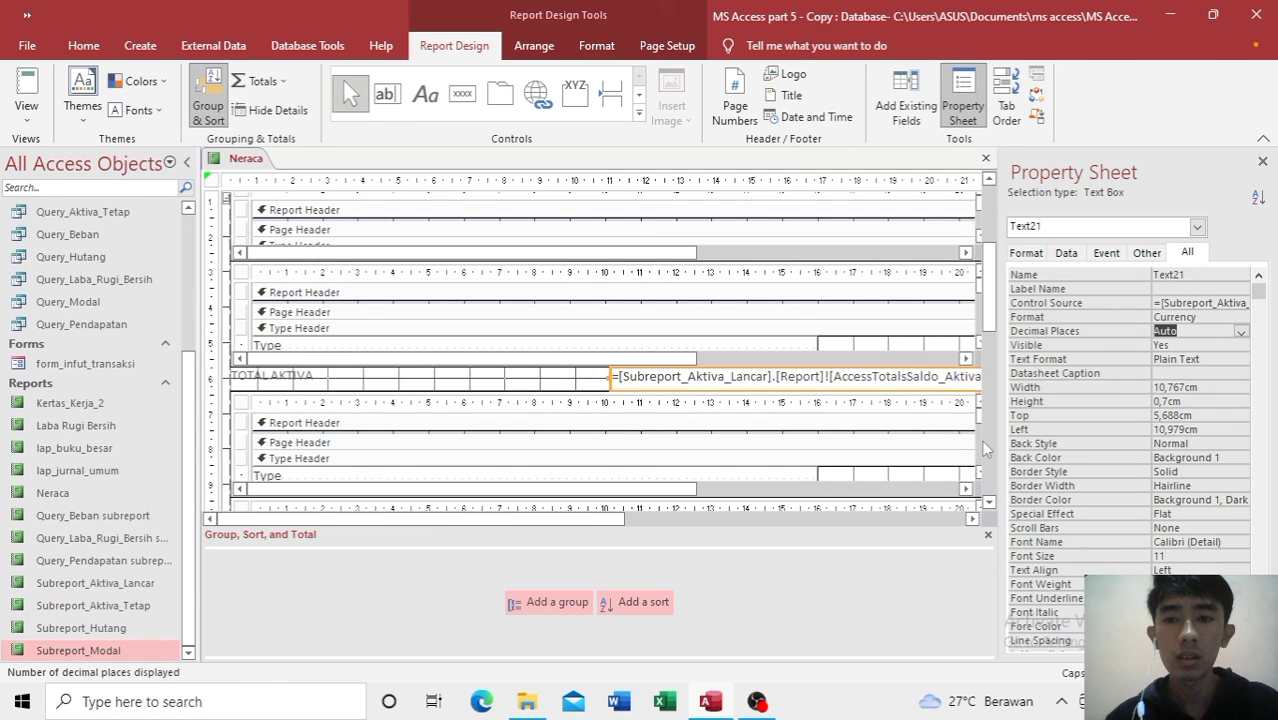
Step: Set the HUTANG+MODAL text box's format to Currency
scroll(985, 449, down, 5)
click(790, 338)
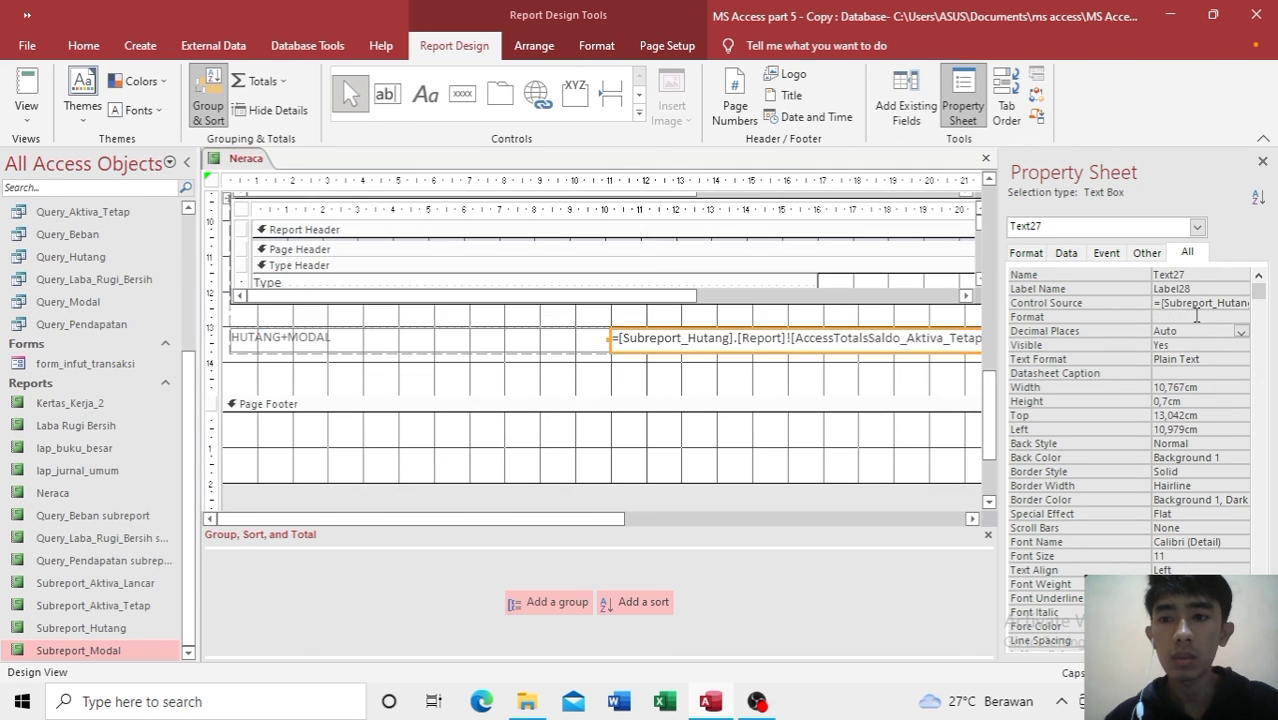
click(1196, 316)
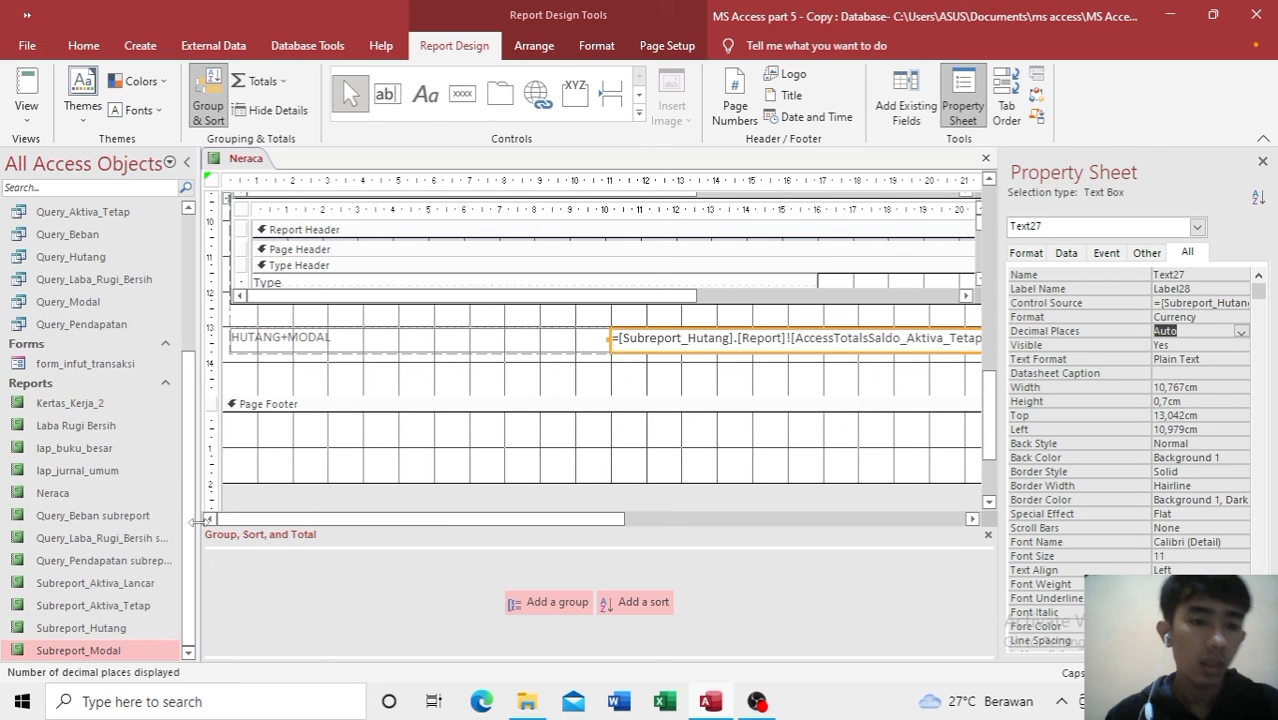
Step: Insert Query_Laba_Rugi_Bersih subreport without its attached label, and fit it about 0.7 cm high between the Modal subreport and the HUTANG+MODAL row
drag(128, 538, 438, 373)
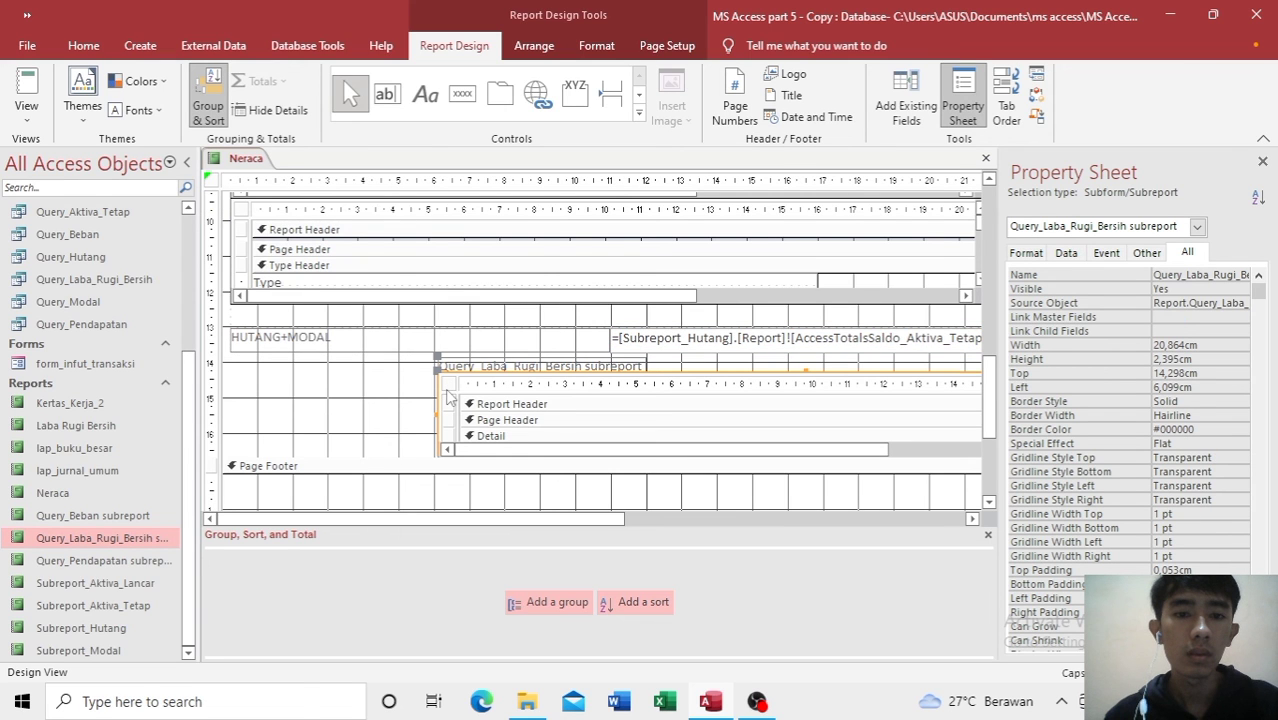
click(447, 400)
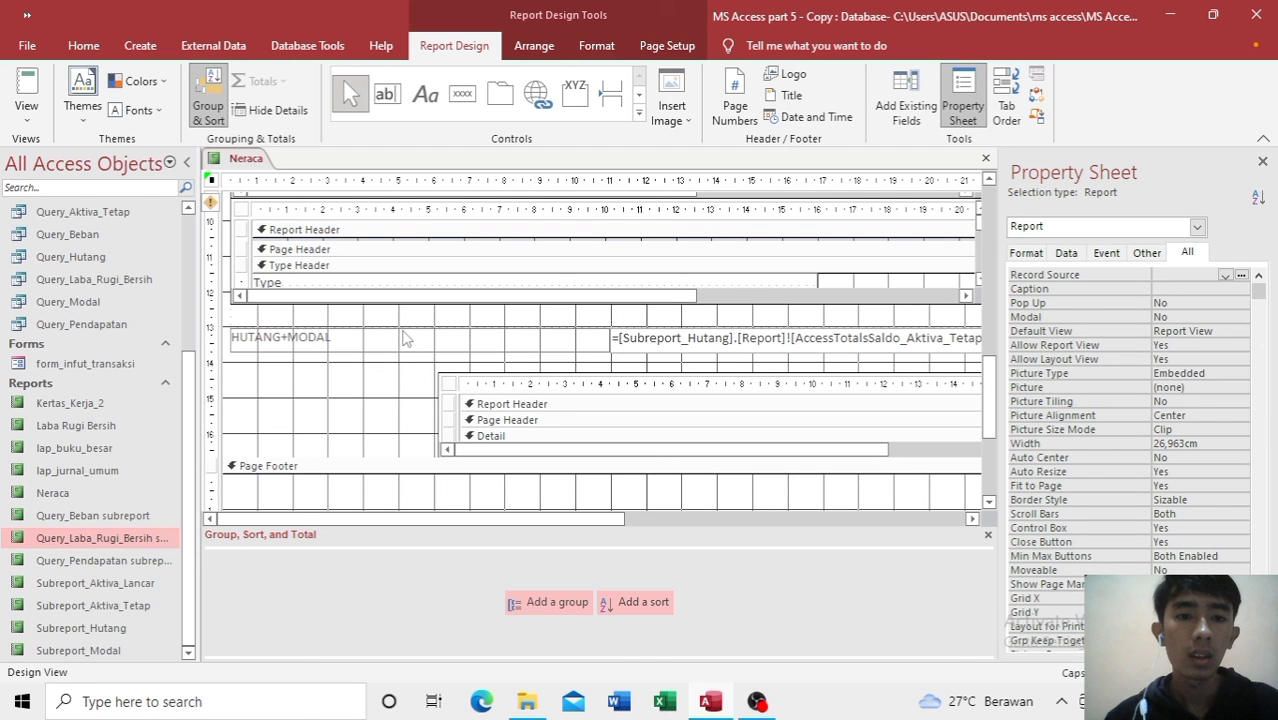
click(486, 404)
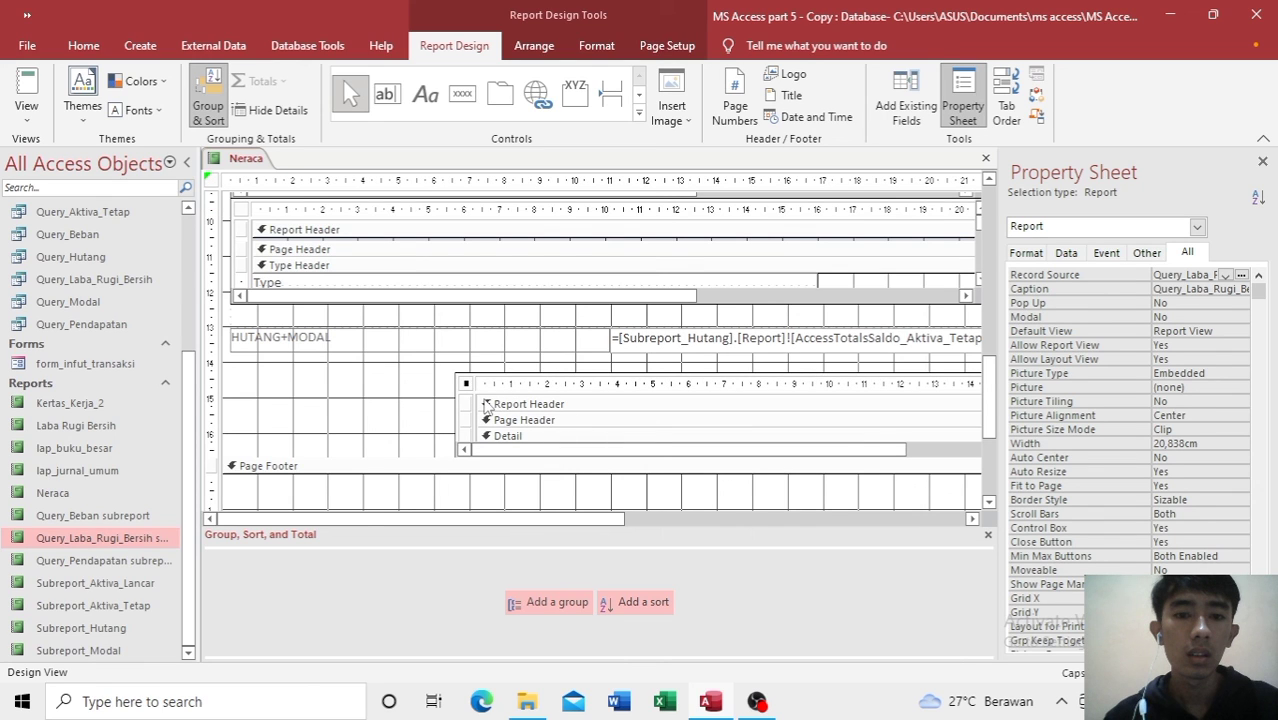
click(458, 374)
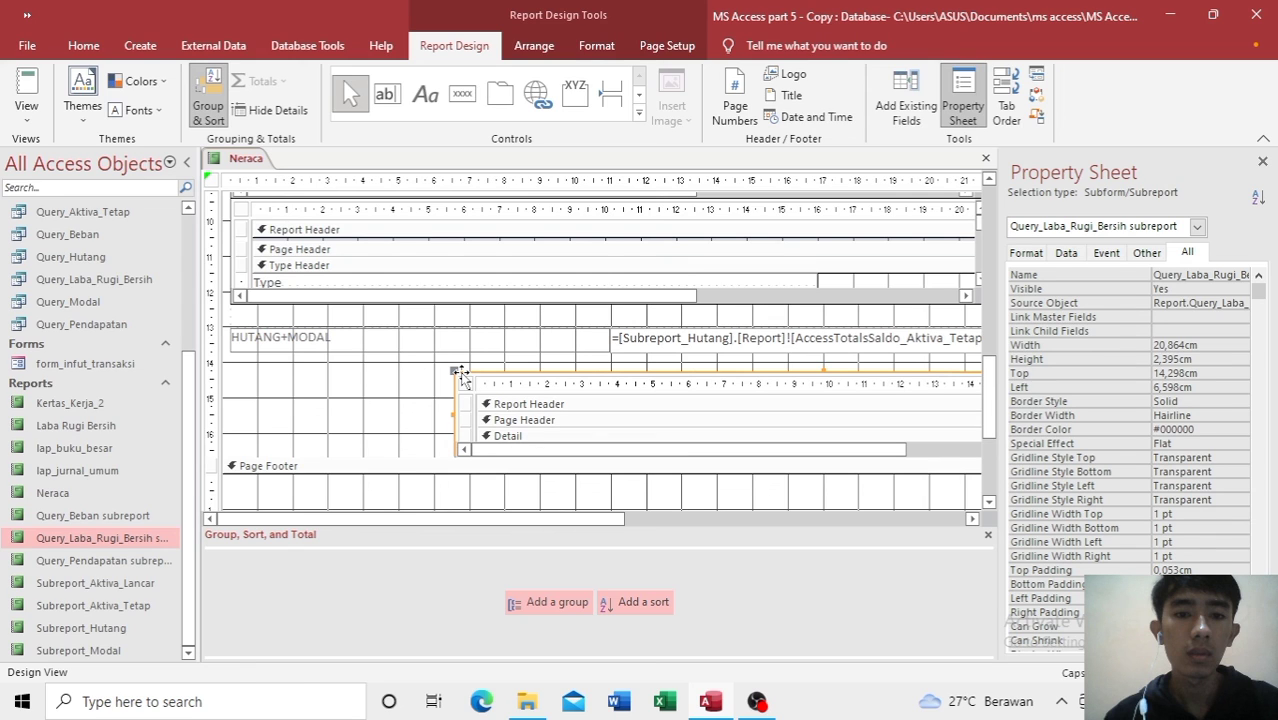
drag(460, 376, 232, 314)
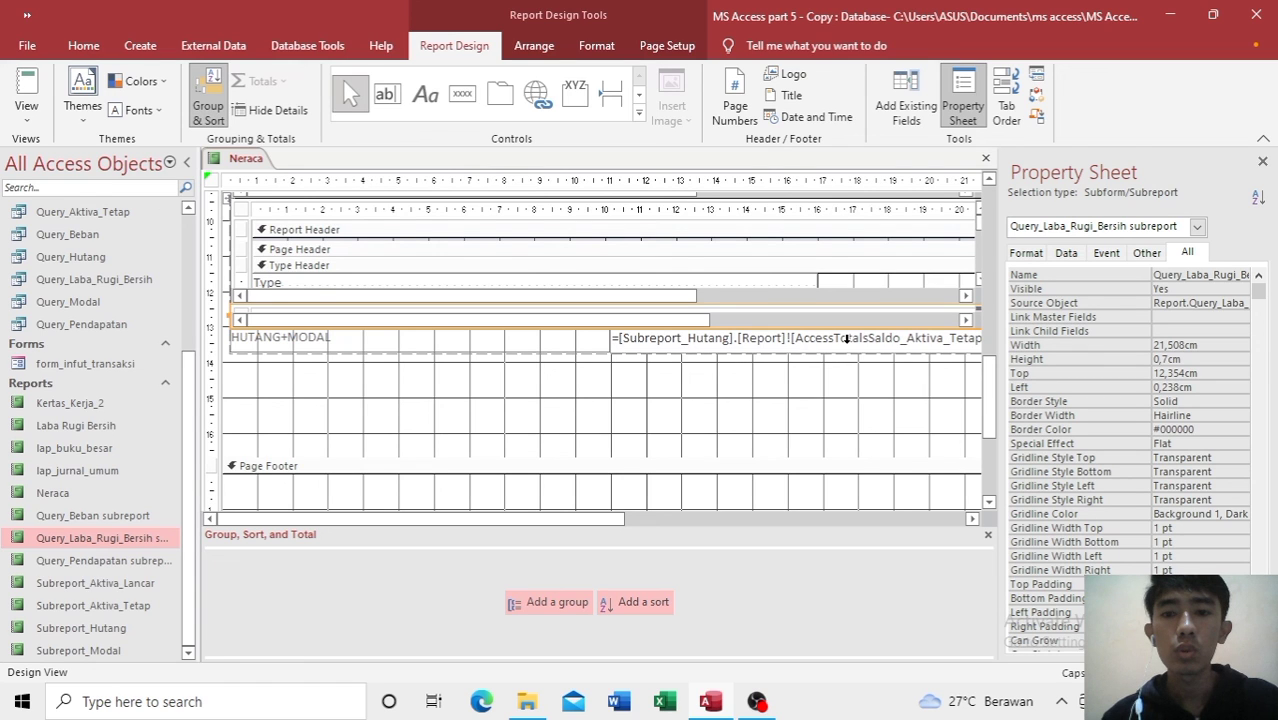
Step: Extend the HUTANG+MODAL text box's control source expression by adding the Laba Rugi Bersih value from Query_Laba_Rugi_Bersih subreport
click(846, 339)
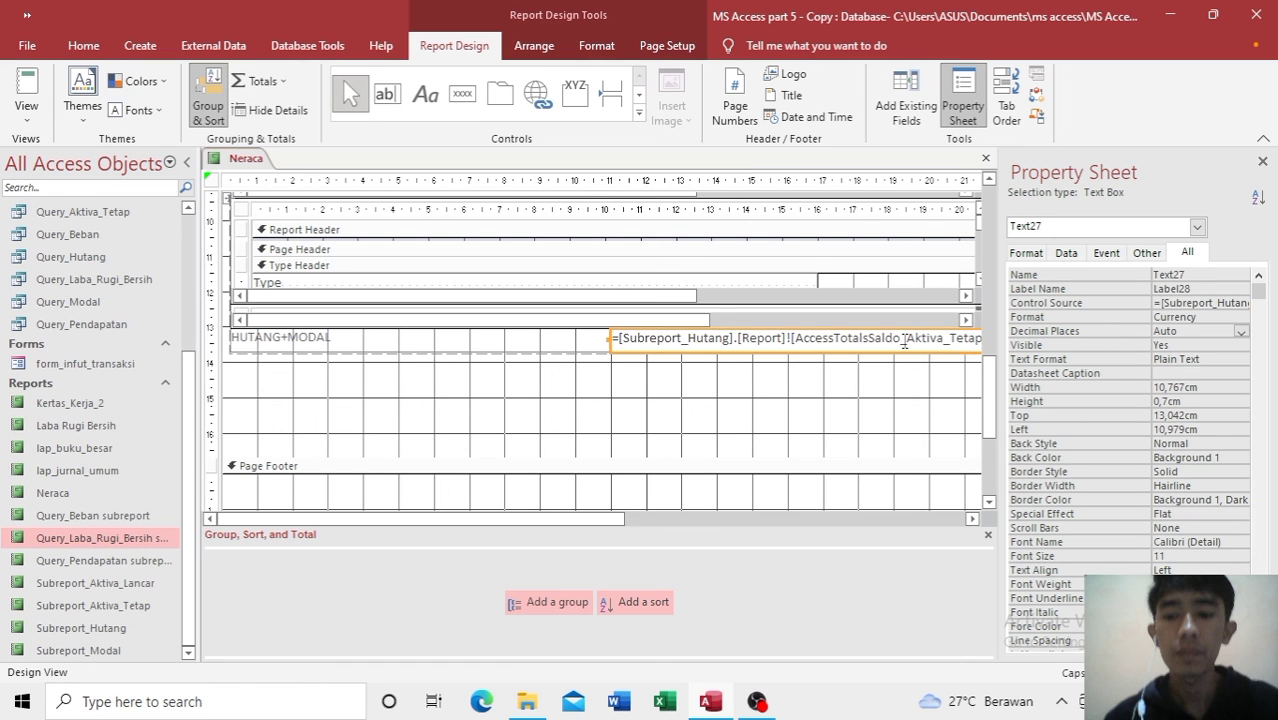
text(+)
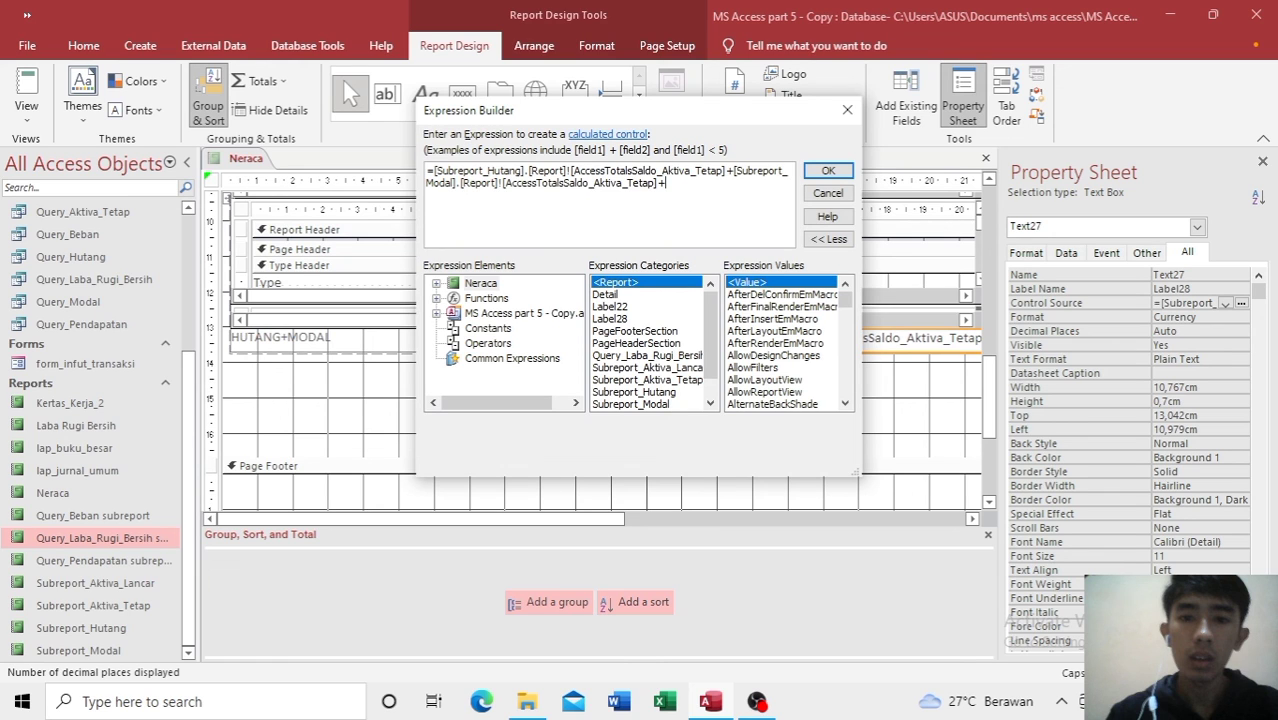
double_click(647, 355)
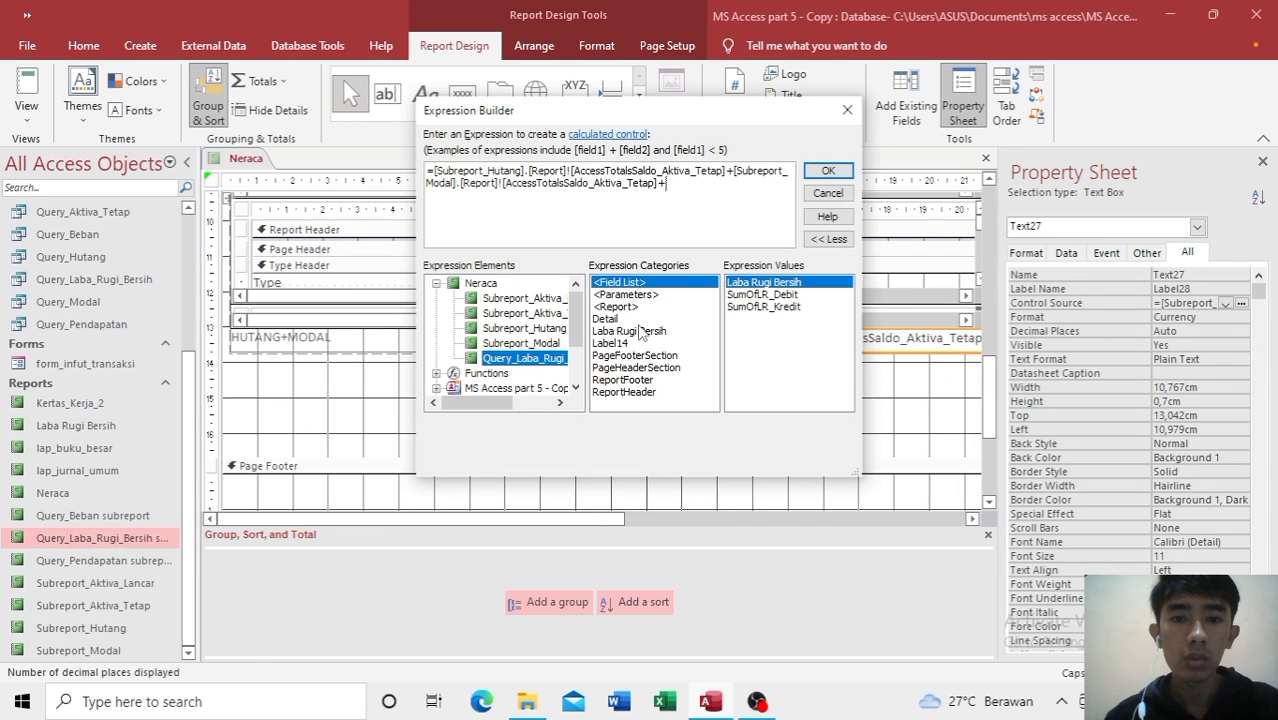
key(Return)
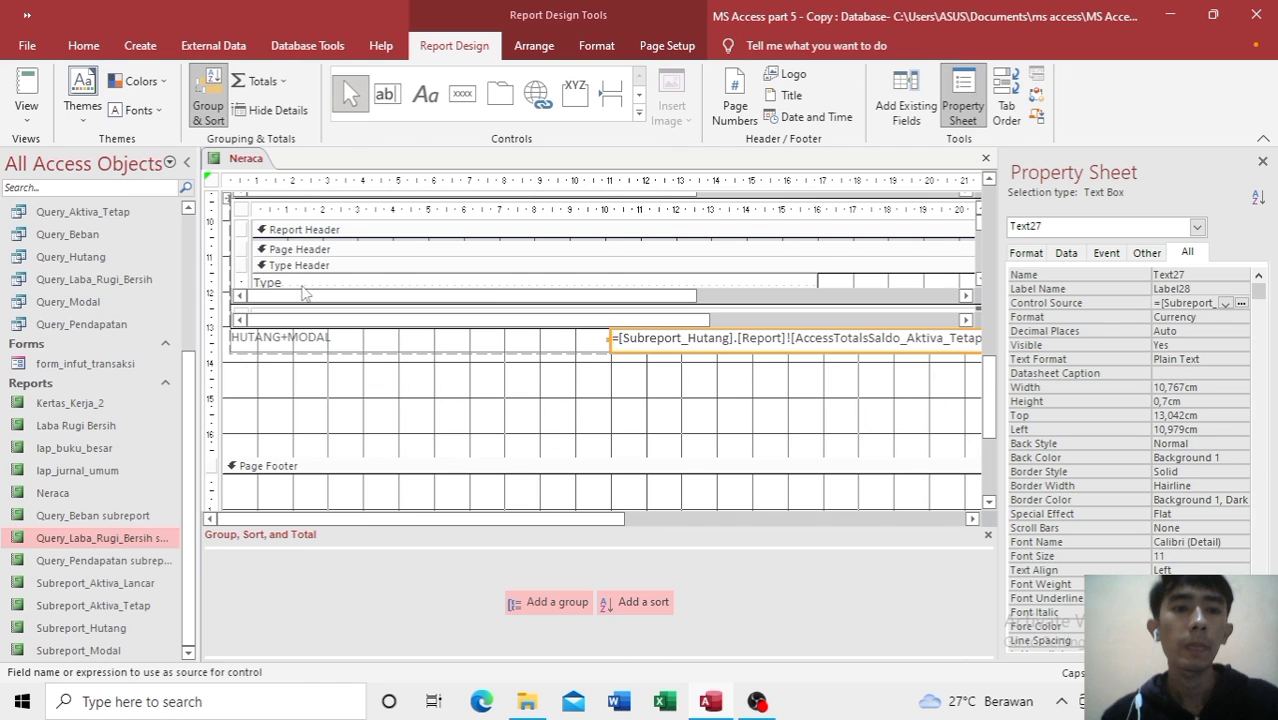
Step: Display Neraca in Report View with the SumofDebit and SumofKredit parameters left blank, and compare the TOTAL AKTIVA and HUTANG+MODAL rows
click(28, 84)
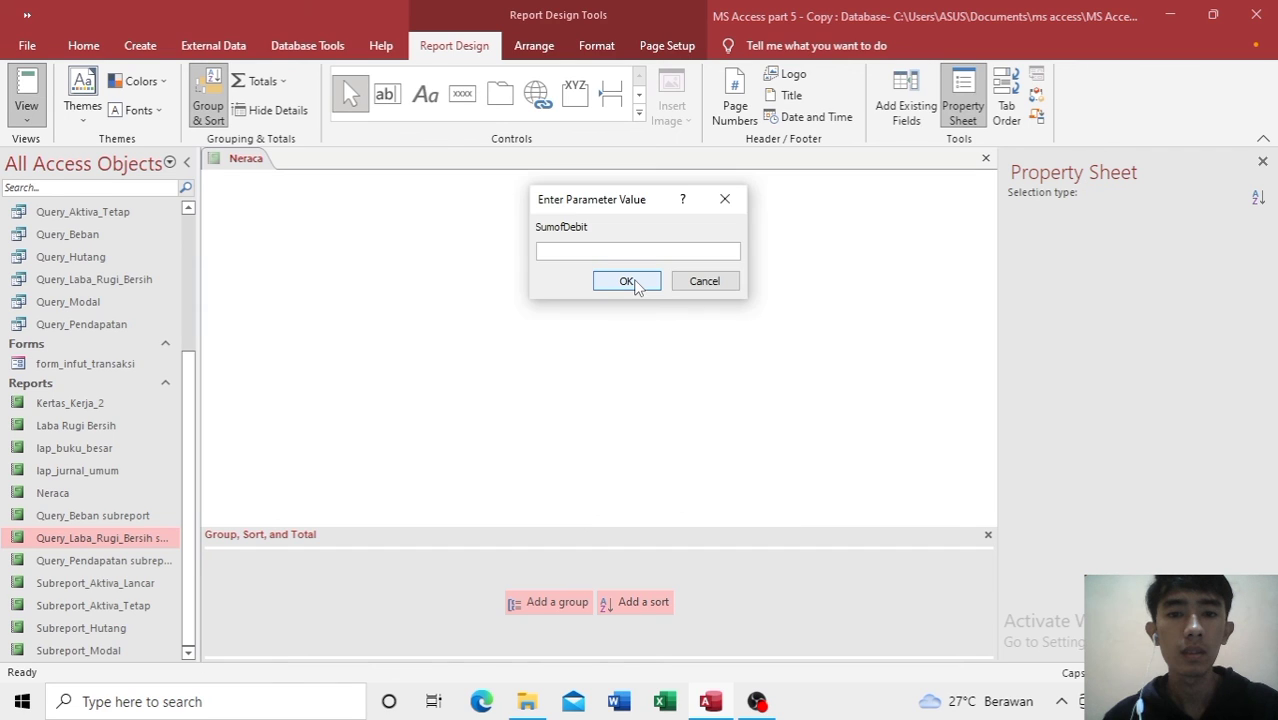
click(630, 281)
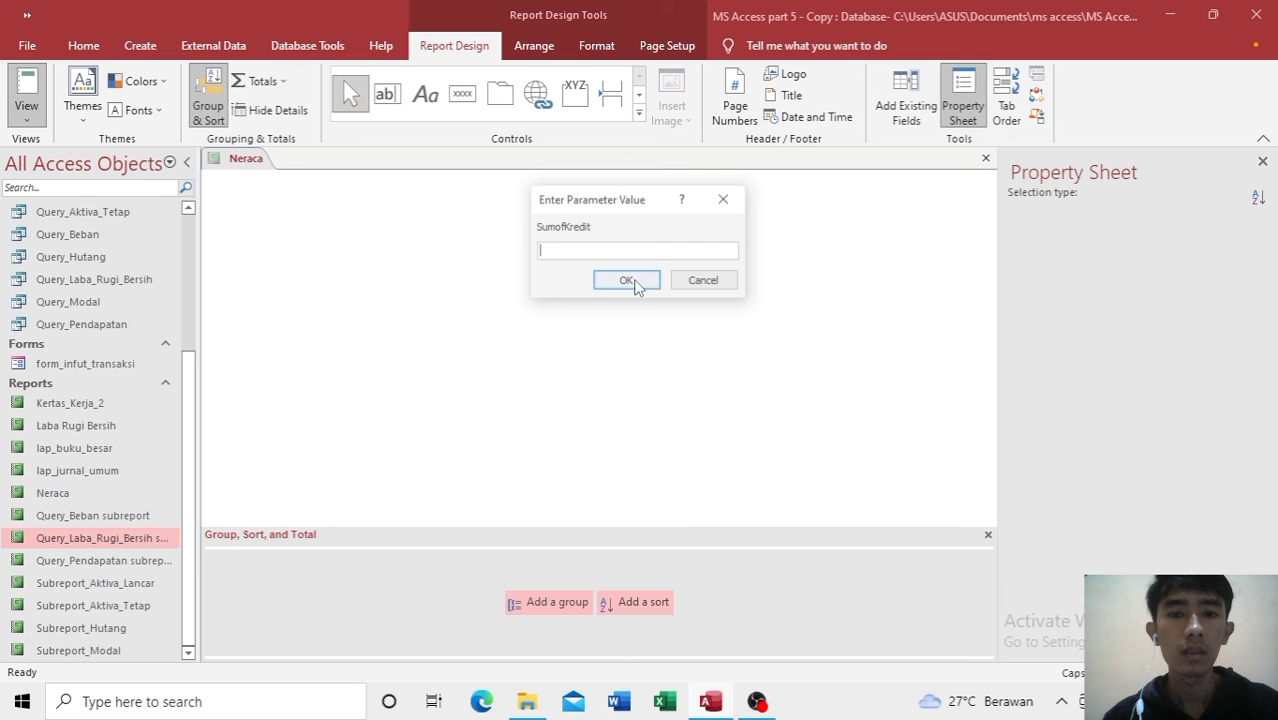
click(627, 281)
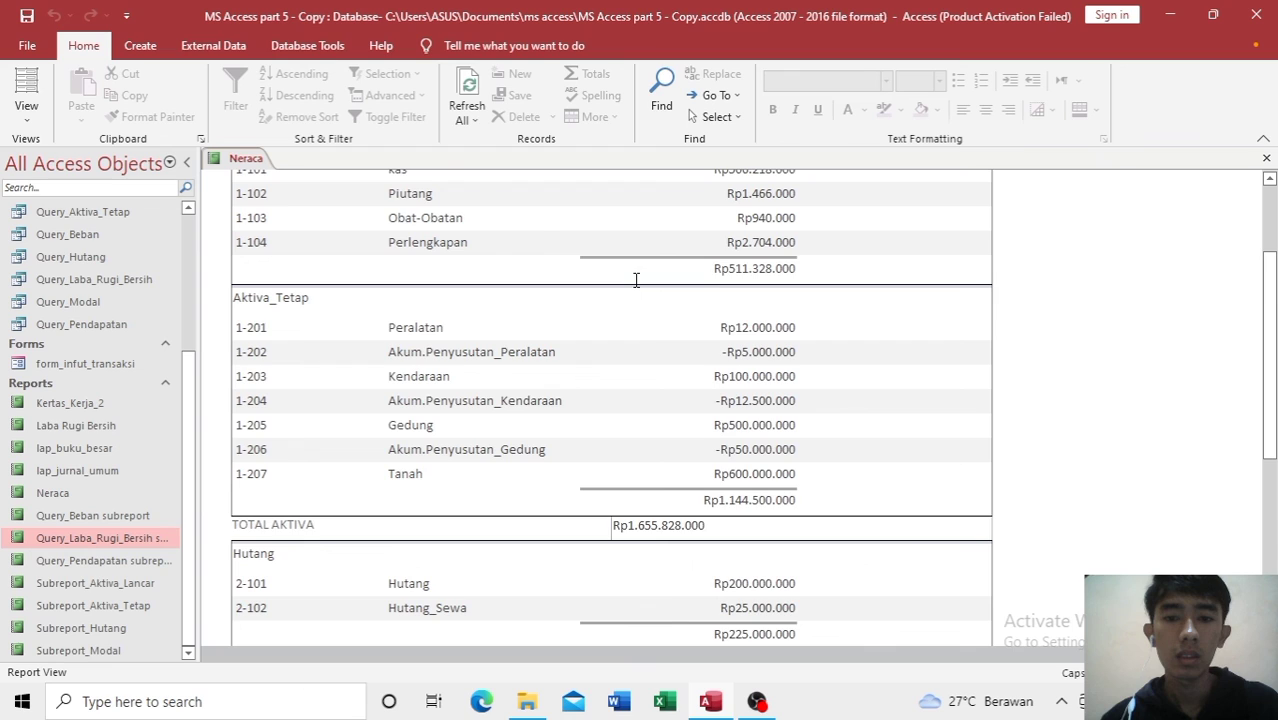
scroll(641, 451, down, 3)
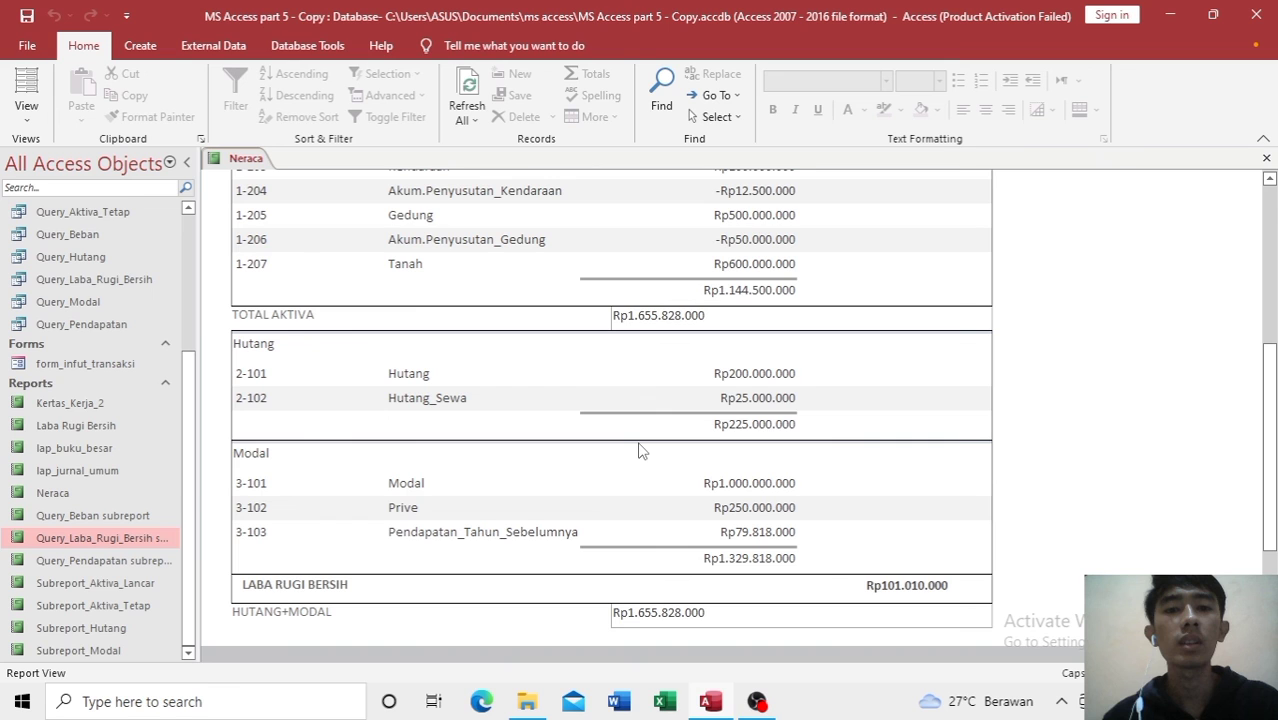
key(alt+Tab)
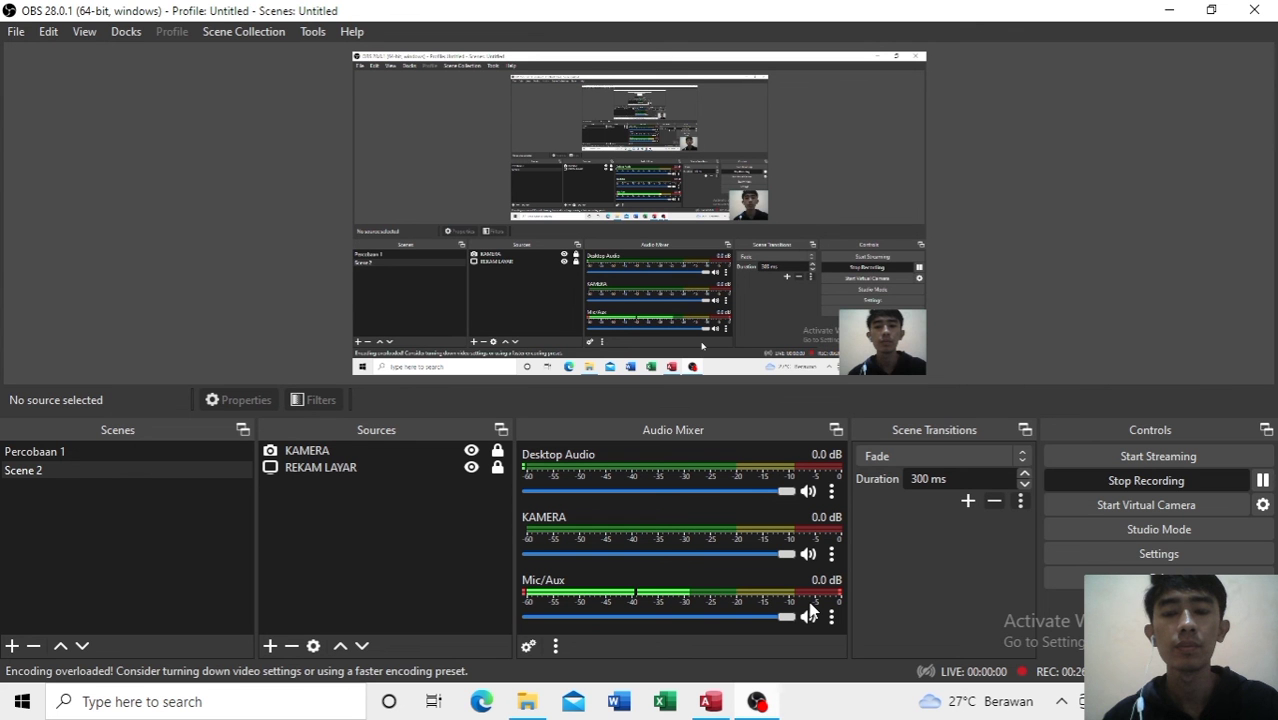